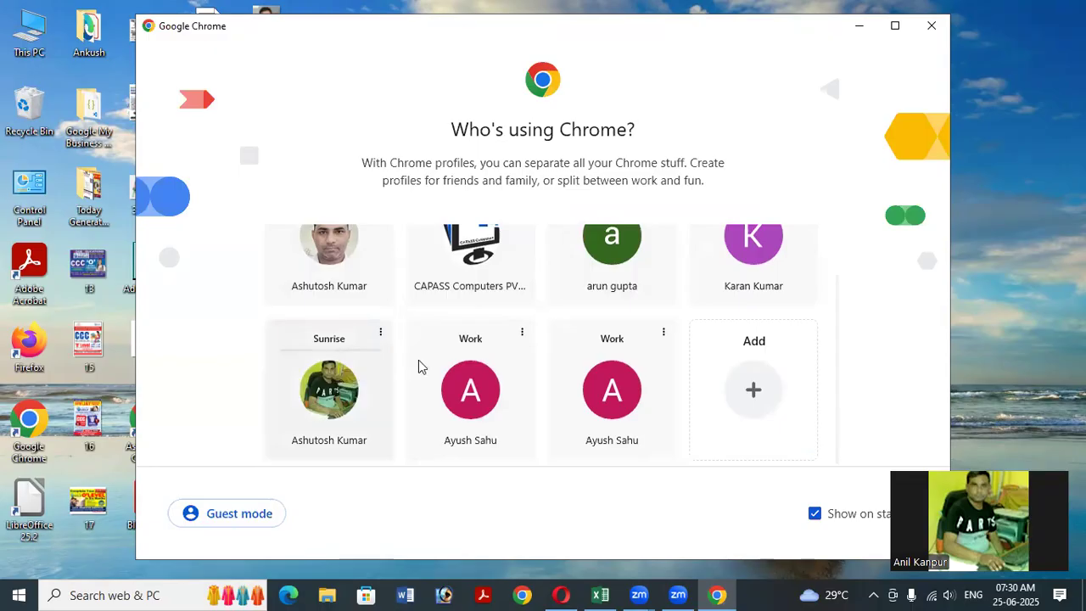
Open Gmail in Chrome's Work profile with a new blank tab beside it.
scroll(441, 366, up, 1)
scroll(409, 374, down, 1)
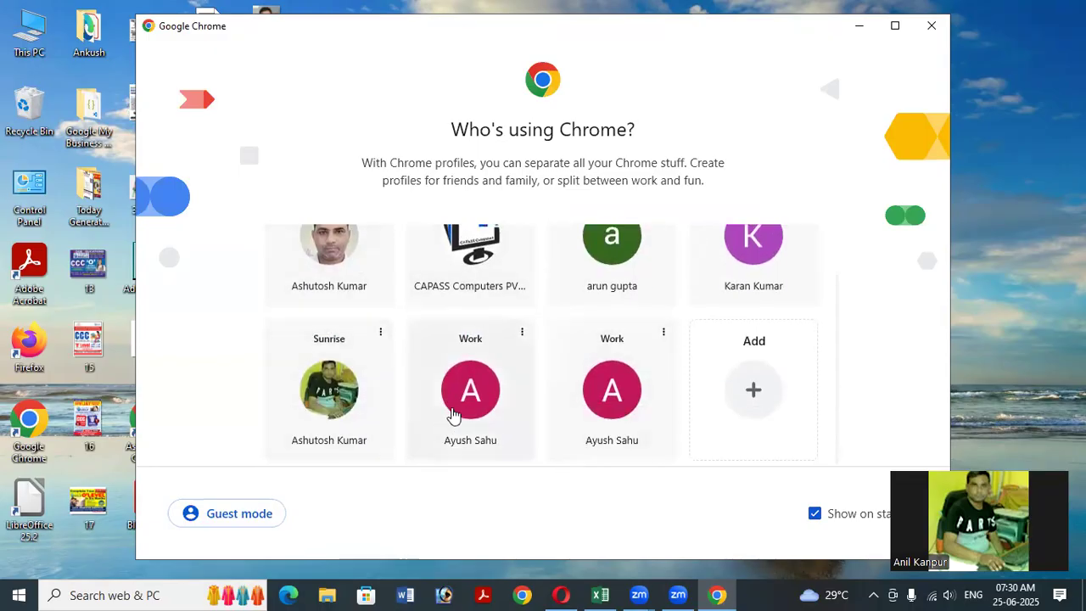
click(496, 430)
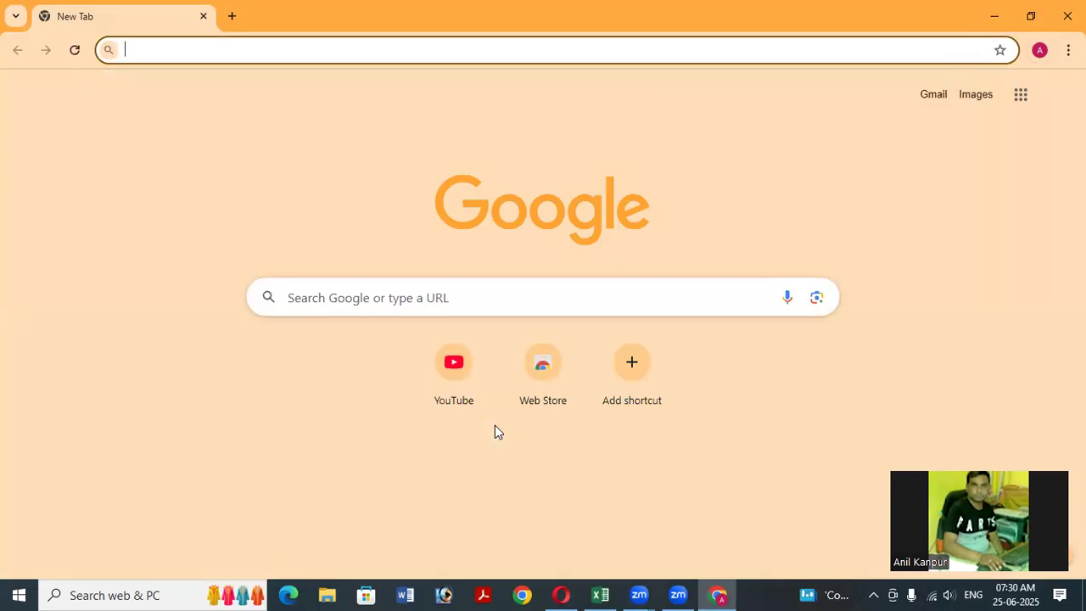
text(gm)
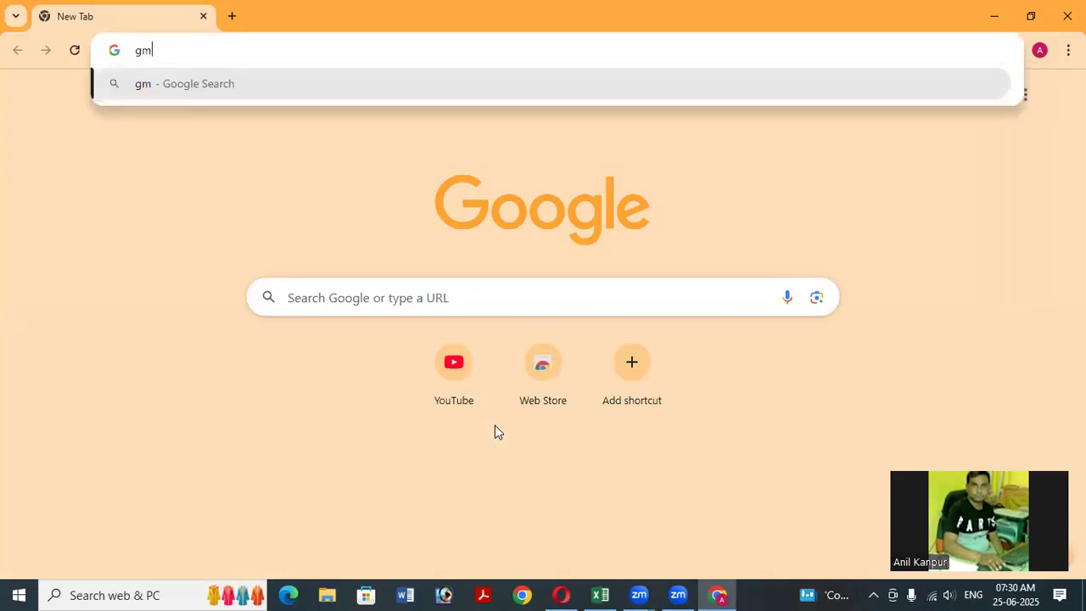
text(ail)
key(Return)
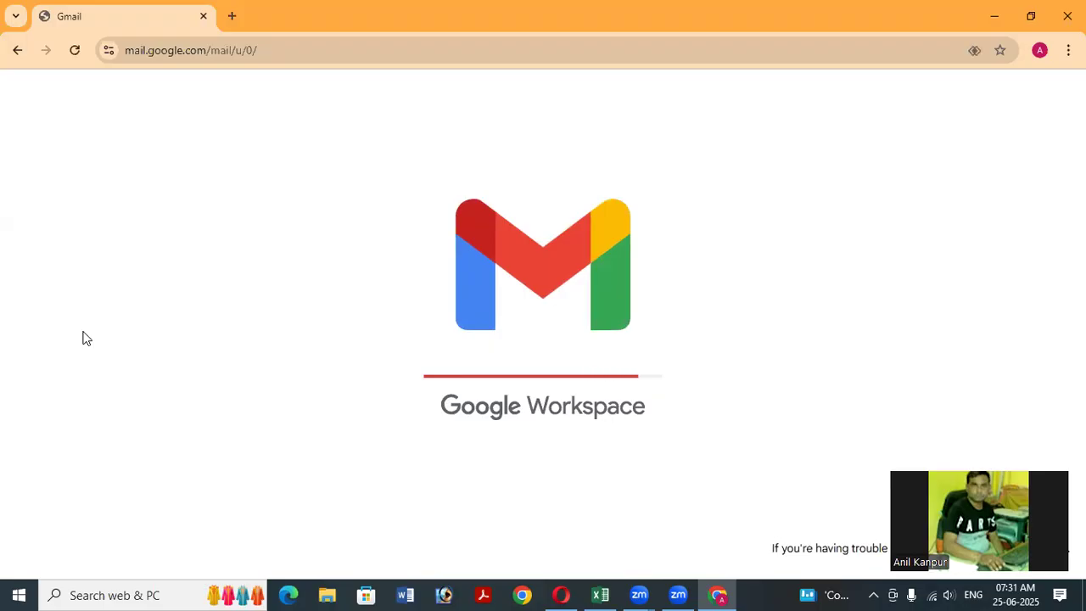
key(ctrl+t)
click(120, 17)
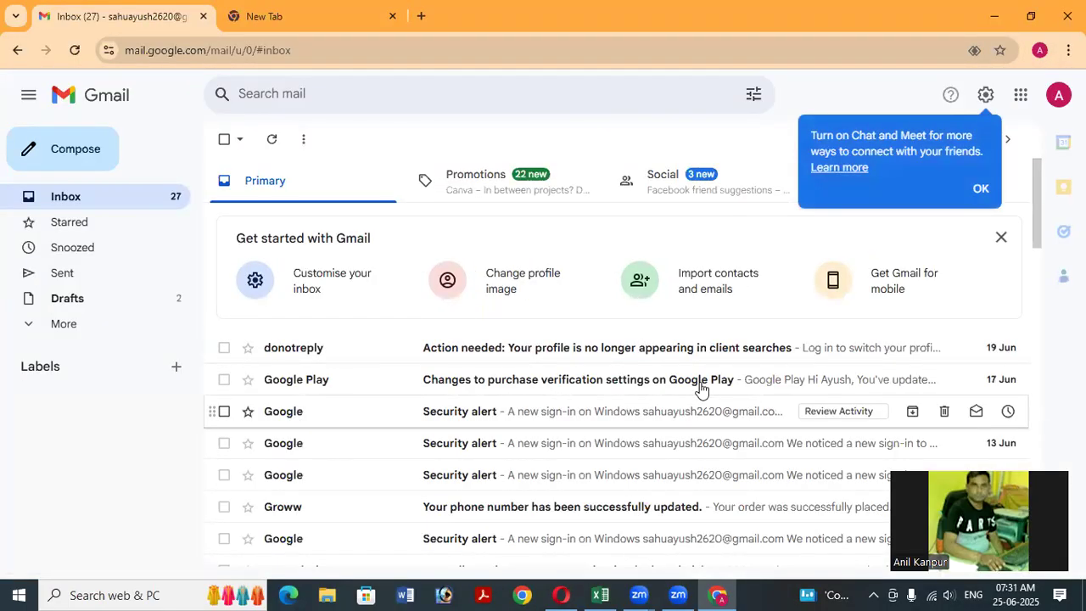
Dismiss the Chat and Meet prompt and launch Google Ads from the Google apps list.
click(980, 188)
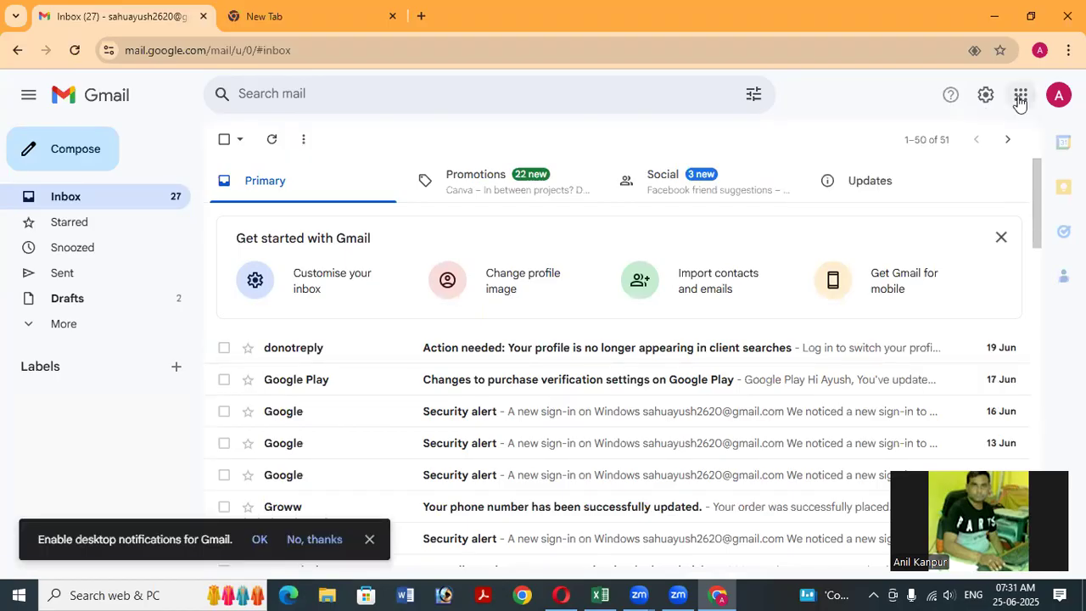
click(1021, 95)
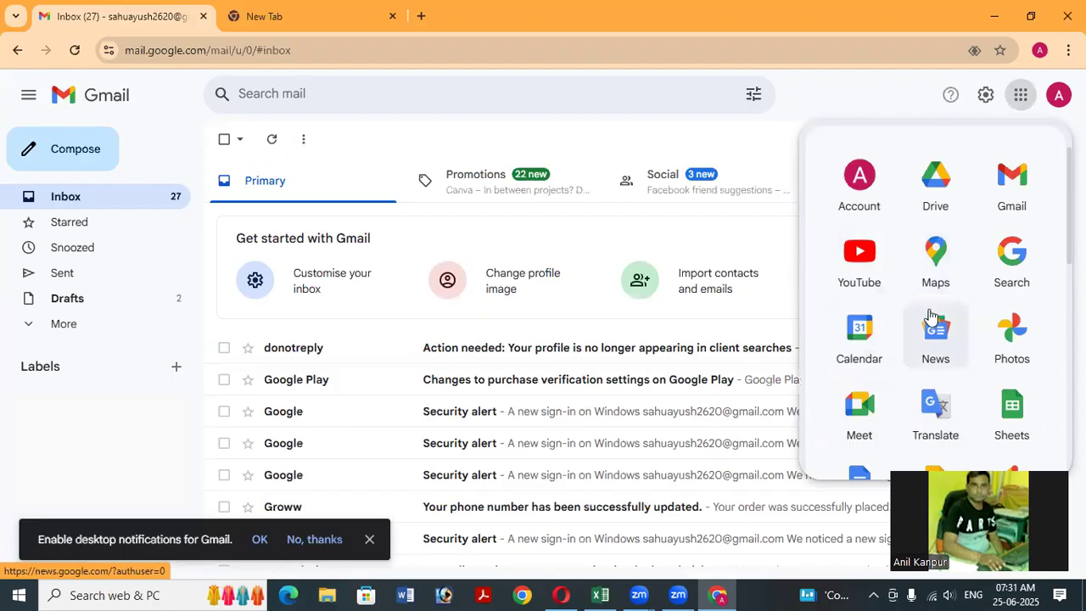
scroll(932, 317, down, 1)
scroll(930, 315, down, 2)
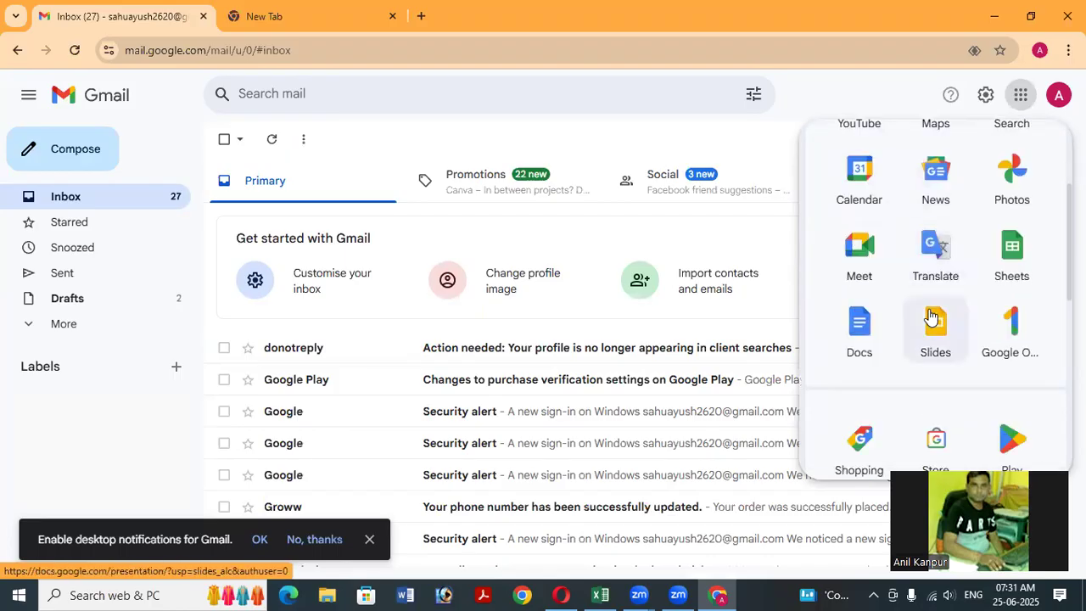
scroll(930, 322, down, 1)
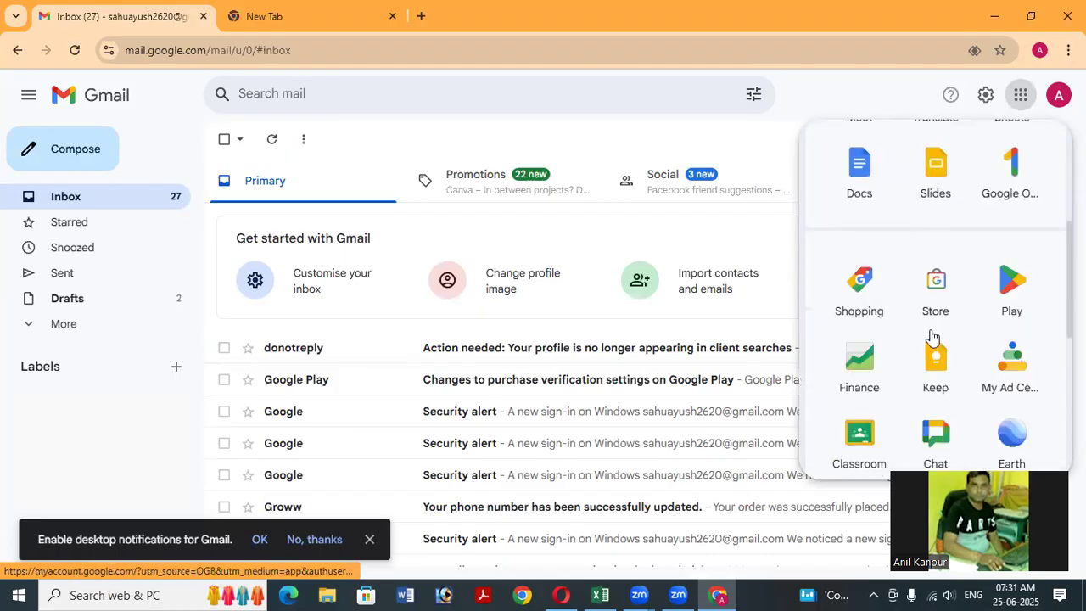
scroll(901, 352, down, 2)
scroll(901, 356, down, 1)
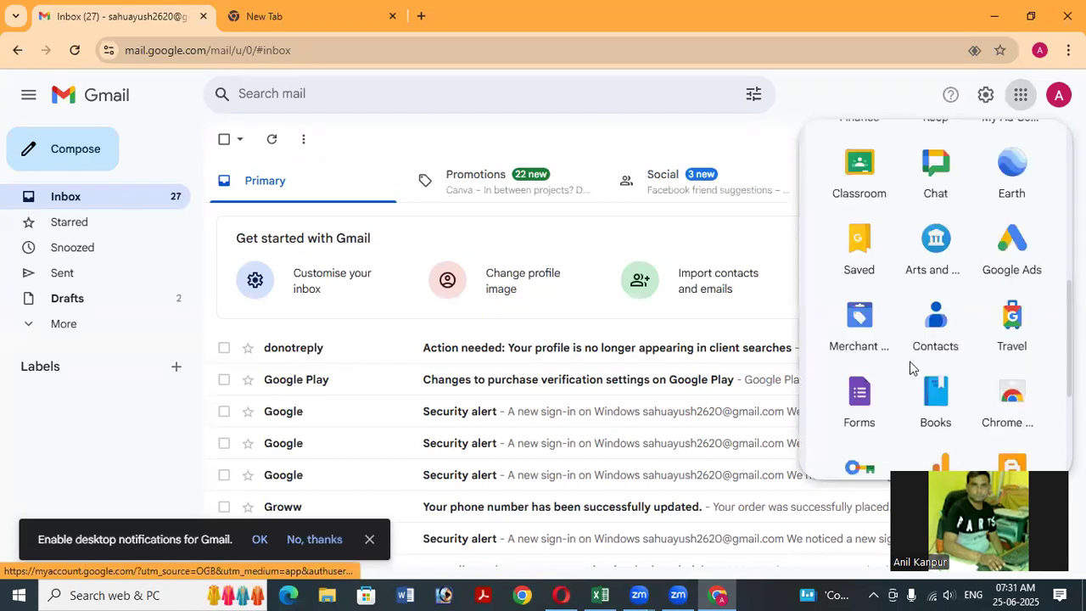
scroll(950, 313, down, 1)
scroll(1014, 238, up, 1)
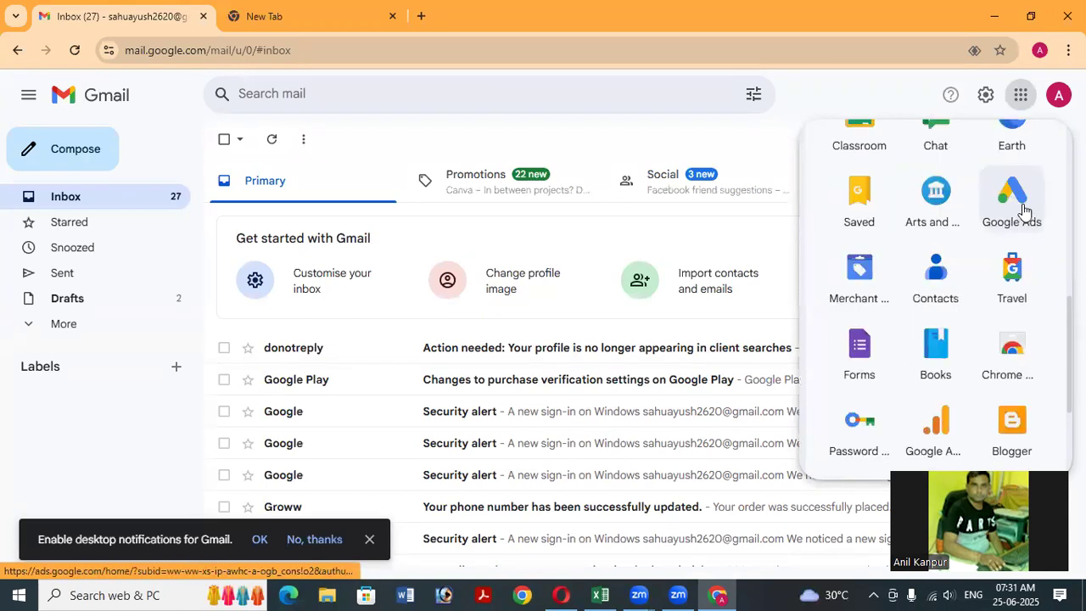
scroll(963, 280, up, 1)
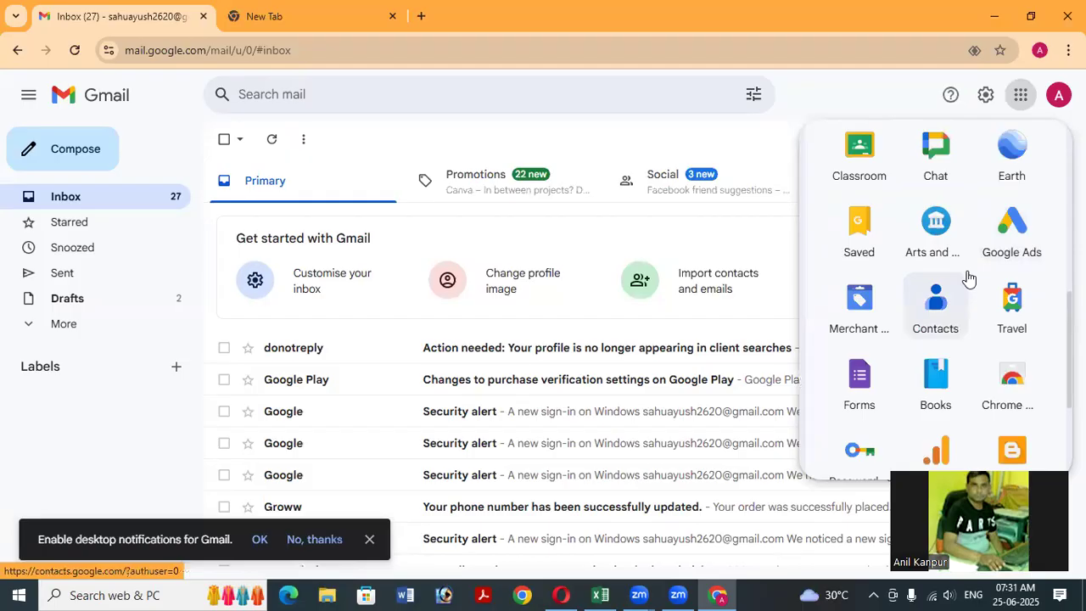
scroll(988, 259, up, 4)
scroll(991, 258, up, 3)
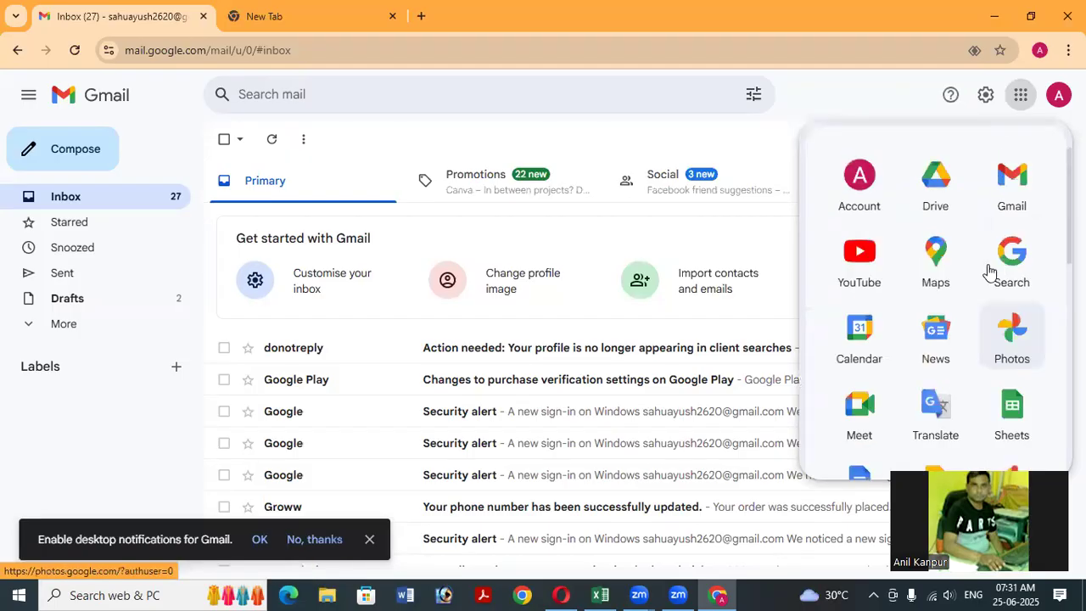
scroll(991, 271, down, 1)
scroll(989, 271, down, 1)
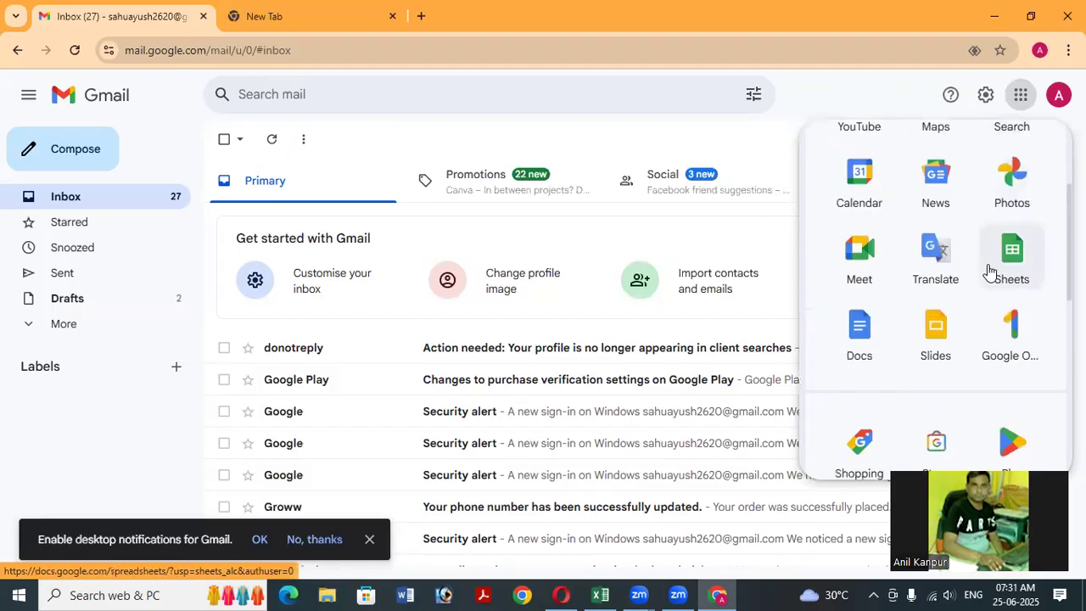
scroll(988, 270, up, 2)
scroll(975, 285, down, 1)
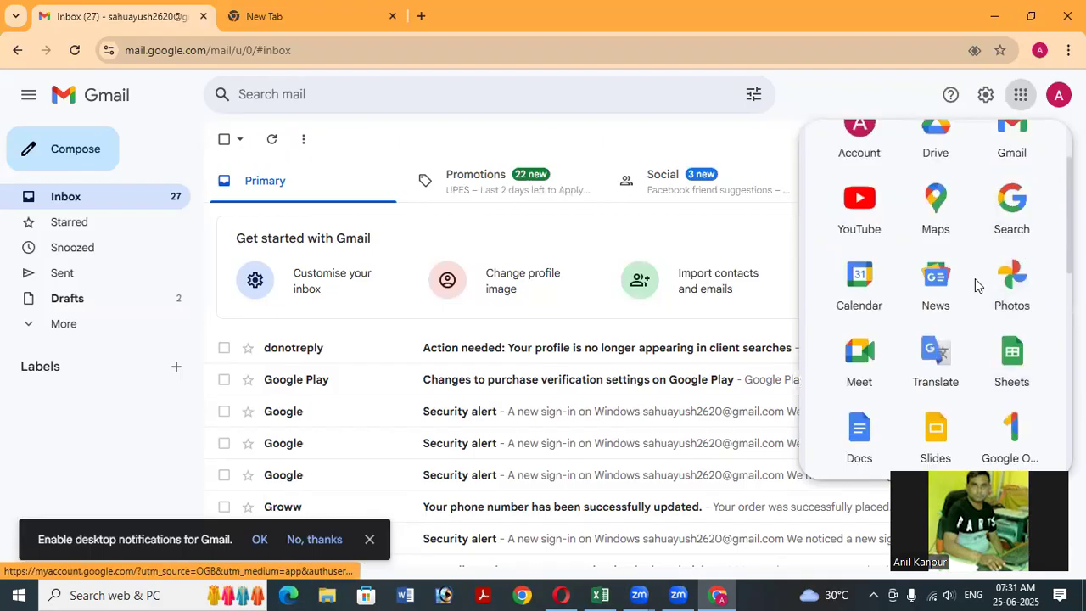
scroll(976, 285, down, 1)
scroll(976, 285, down, 2)
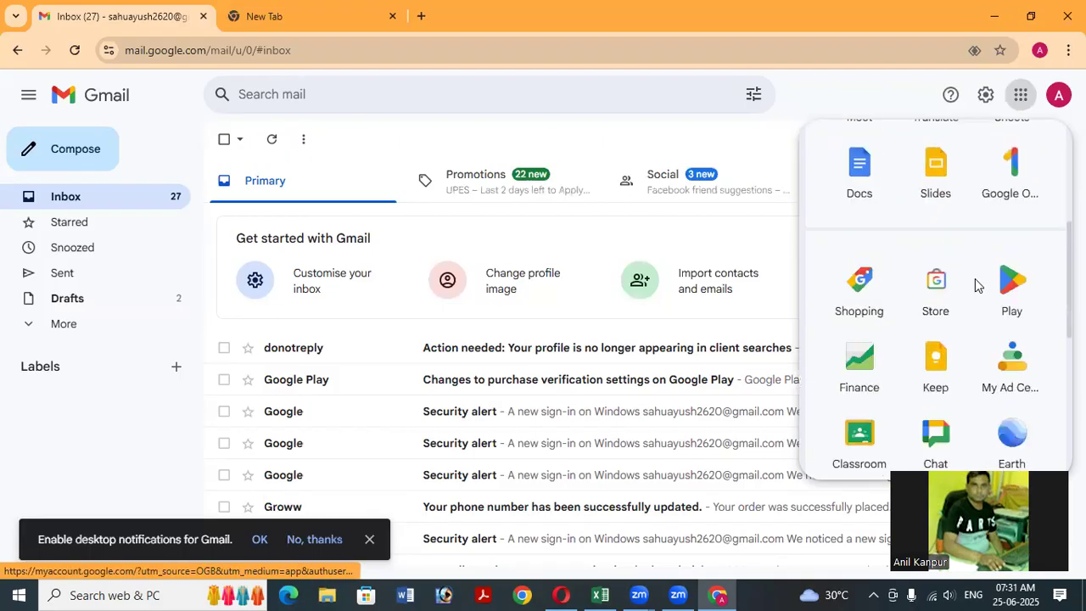
scroll(975, 285, down, 1)
scroll(976, 285, down, 2)
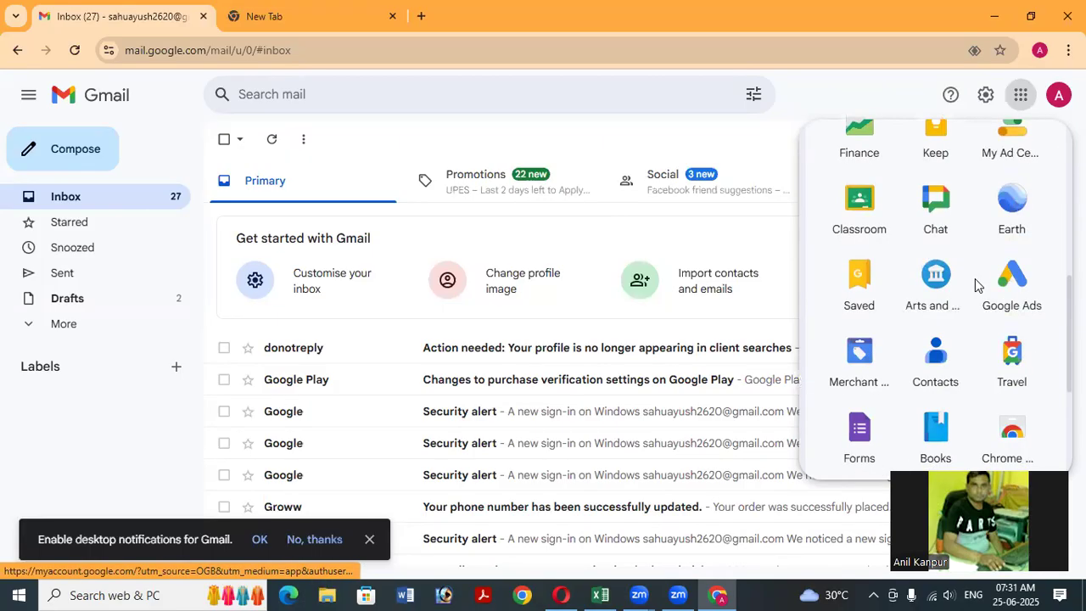
scroll(975, 285, down, 1)
scroll(974, 278, down, 2)
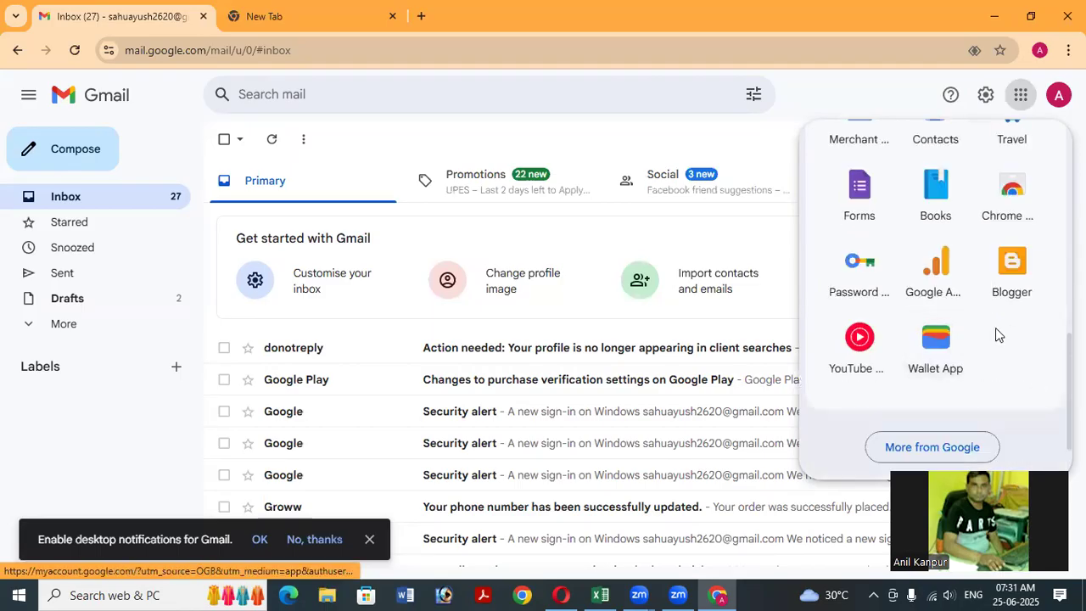
scroll(995, 327, up, 1)
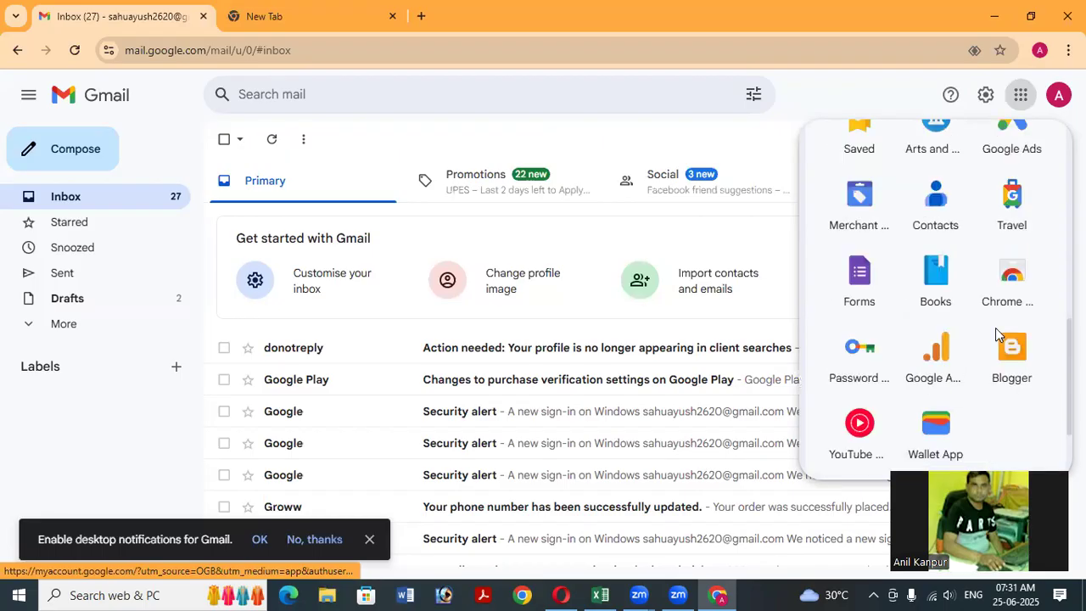
scroll(994, 332, up, 3)
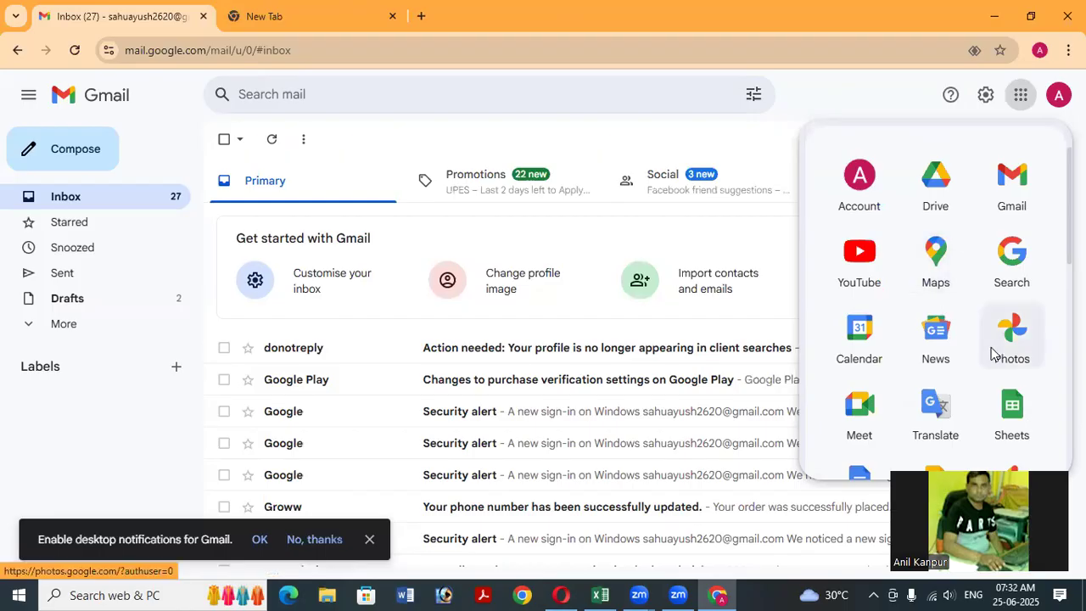
scroll(992, 352, down, 1)
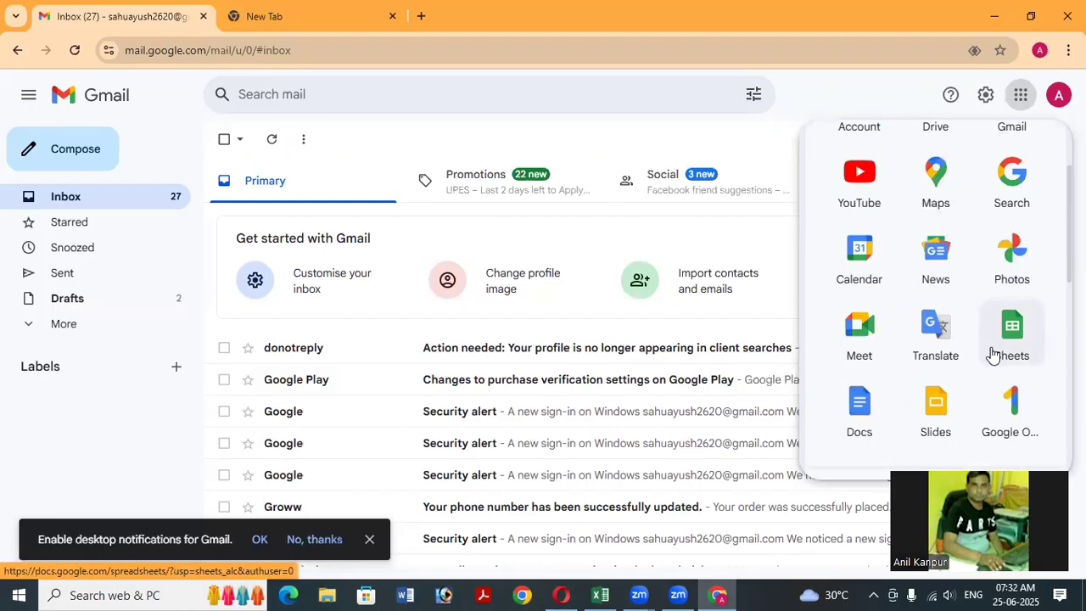
scroll(993, 352, down, 1)
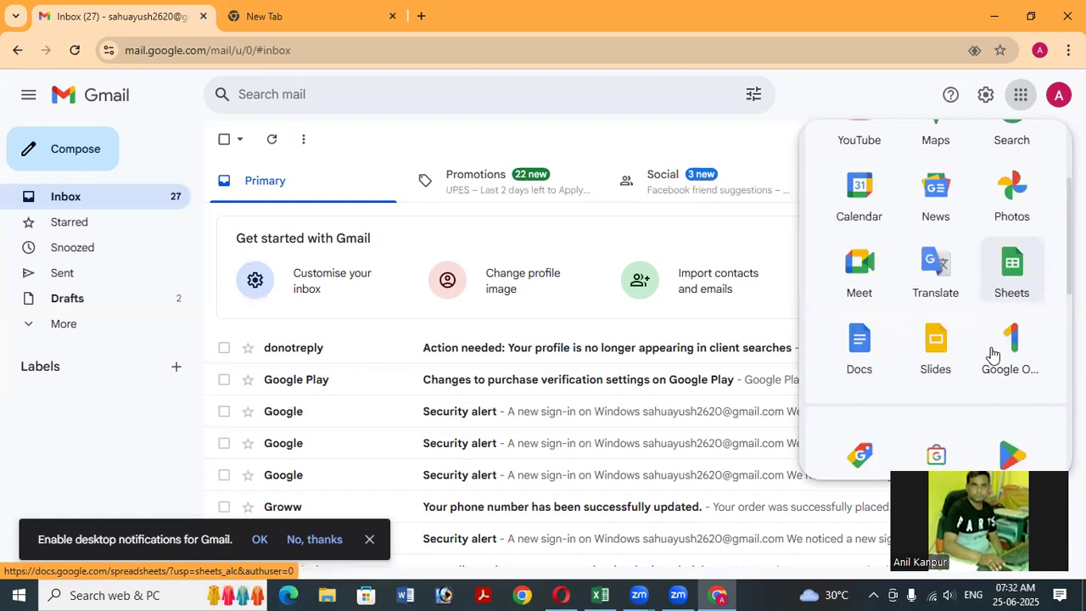
scroll(993, 352, down, 1)
scroll(992, 352, down, 1)
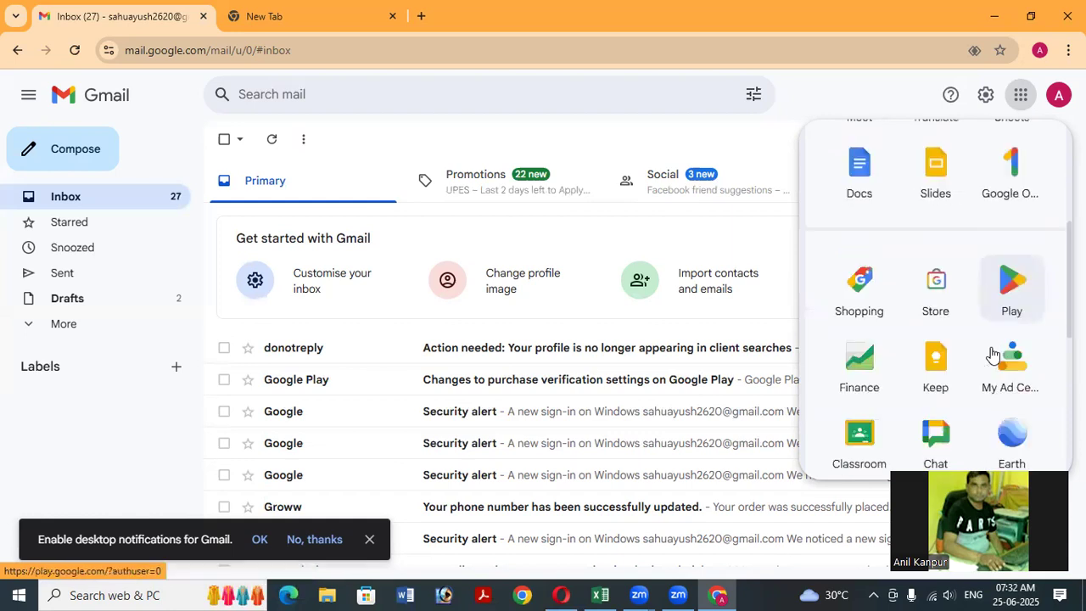
scroll(992, 352, down, 1)
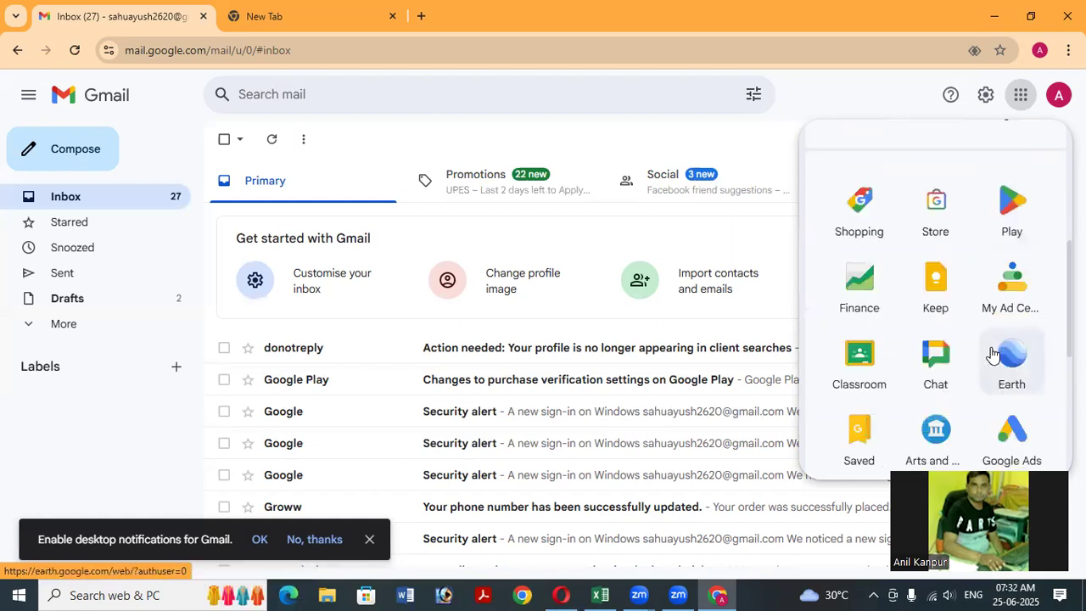
scroll(992, 352, down, 1)
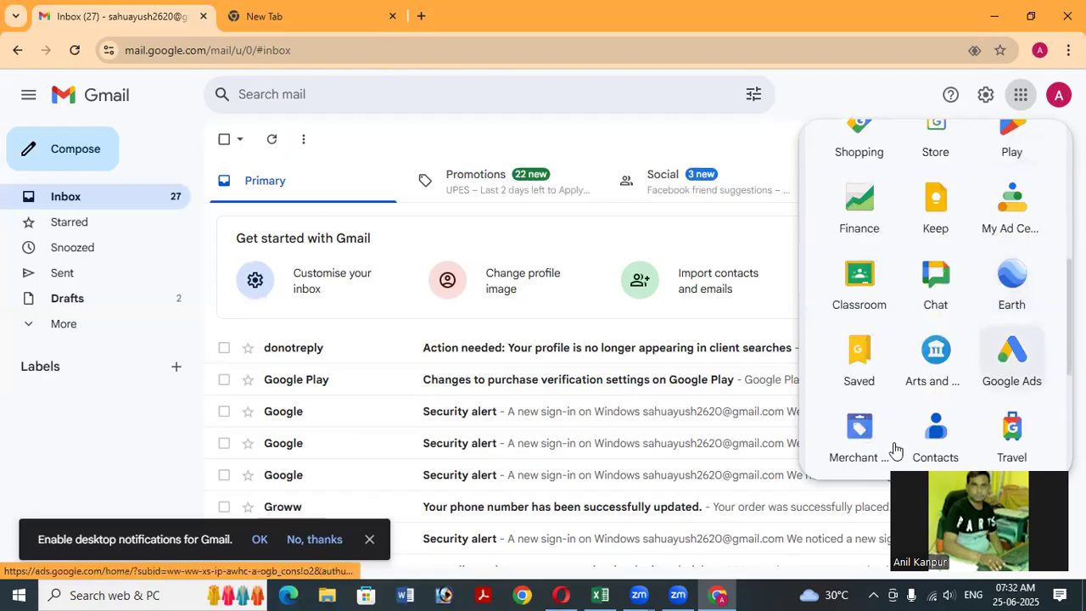
scroll(895, 447, down, 1)
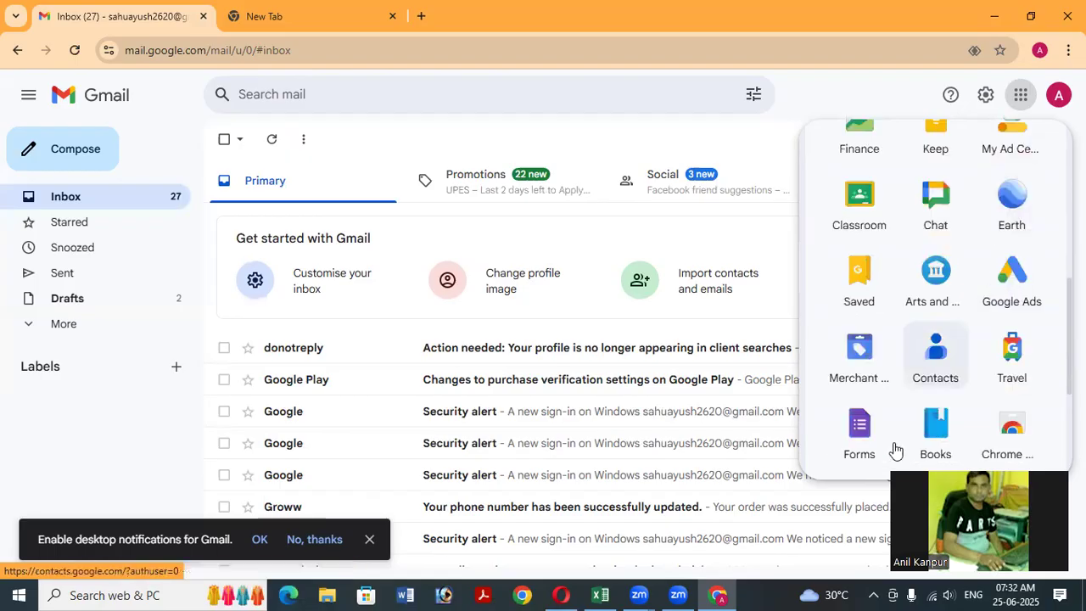
click(1010, 282)
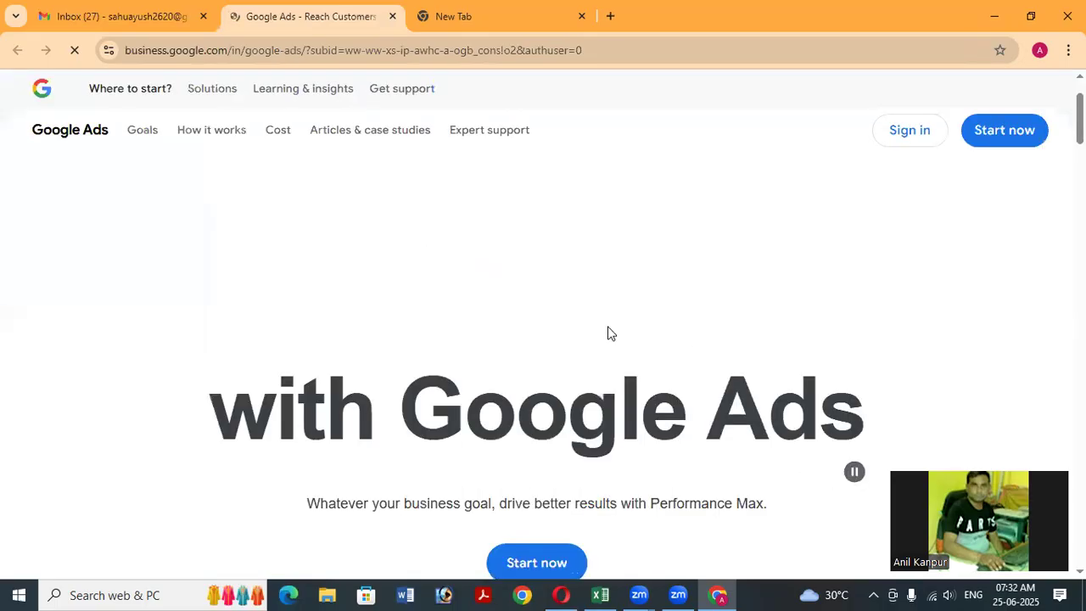
Look over the 'Stand out with Google Ads' page and start account sign-up with Start now.
scroll(608, 257, down, 2)
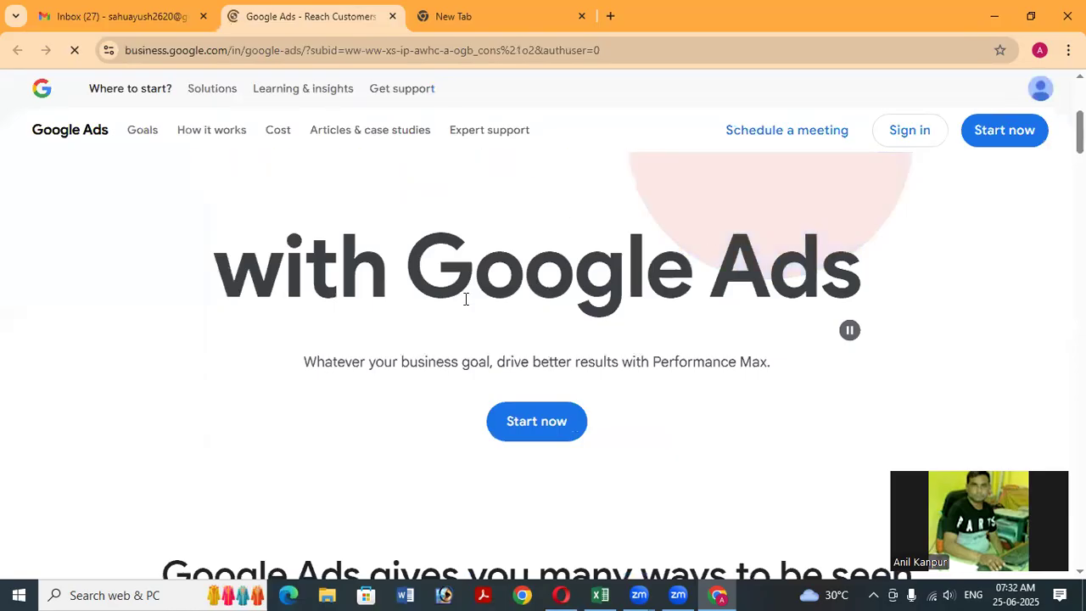
scroll(448, 299, up, 1)
scroll(429, 303, up, 2)
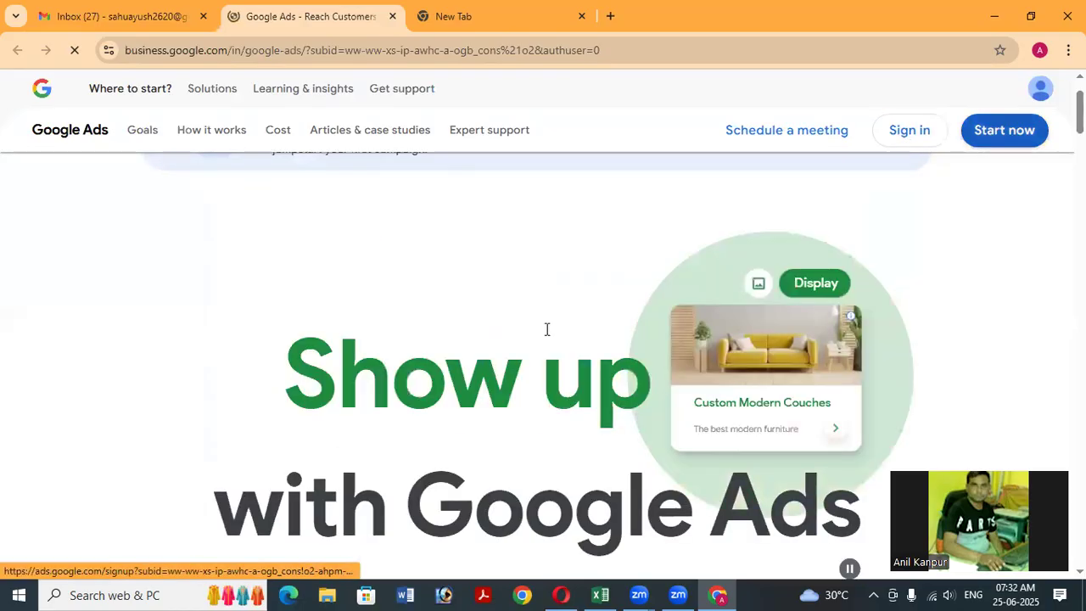
scroll(547, 331, down, 1)
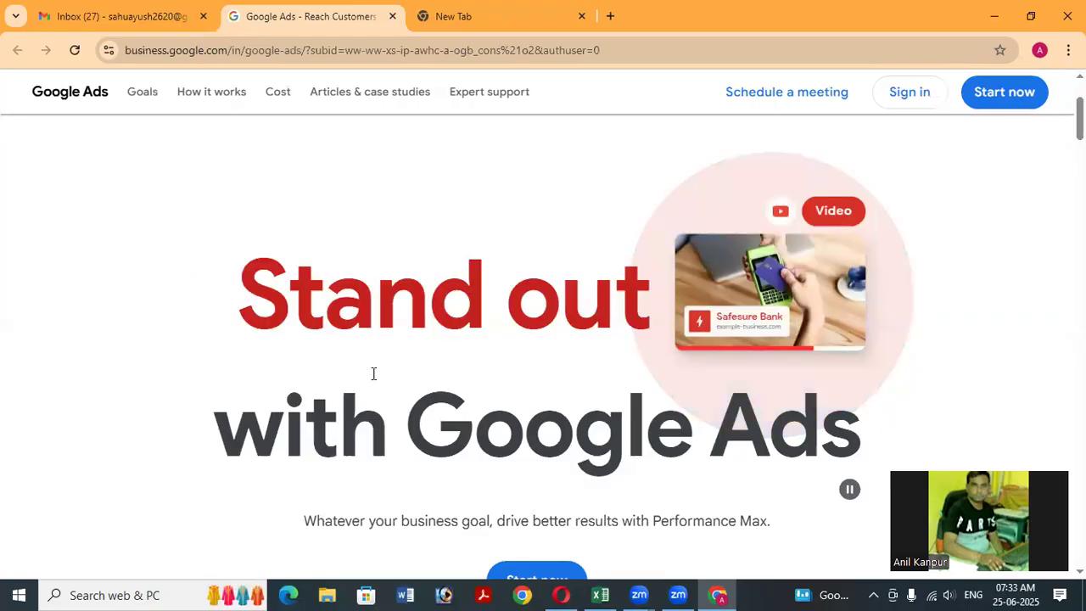
click(1006, 97)
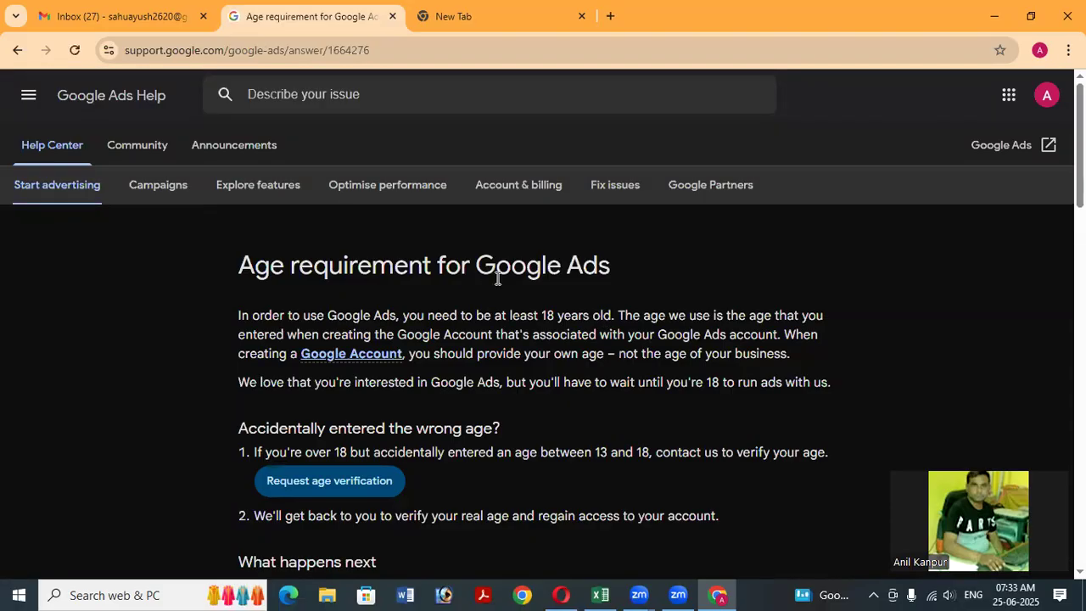
Read the age requirement article to the end and open the Performance Max Masterclass registration.
scroll(498, 278, down, 5)
scroll(497, 279, down, 4)
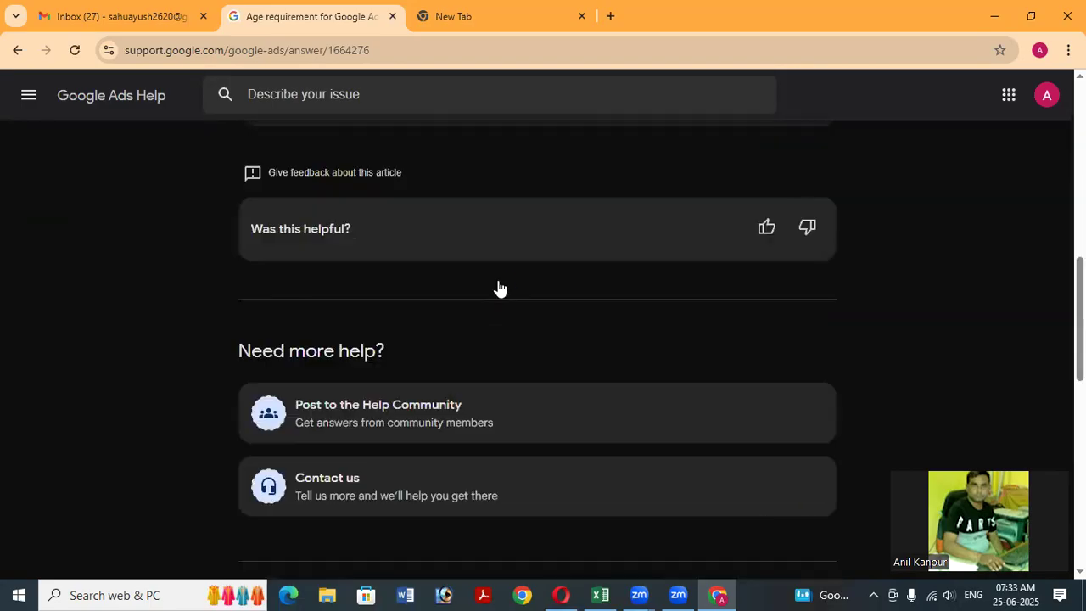
scroll(497, 284, down, 4)
scroll(500, 291, down, 5)
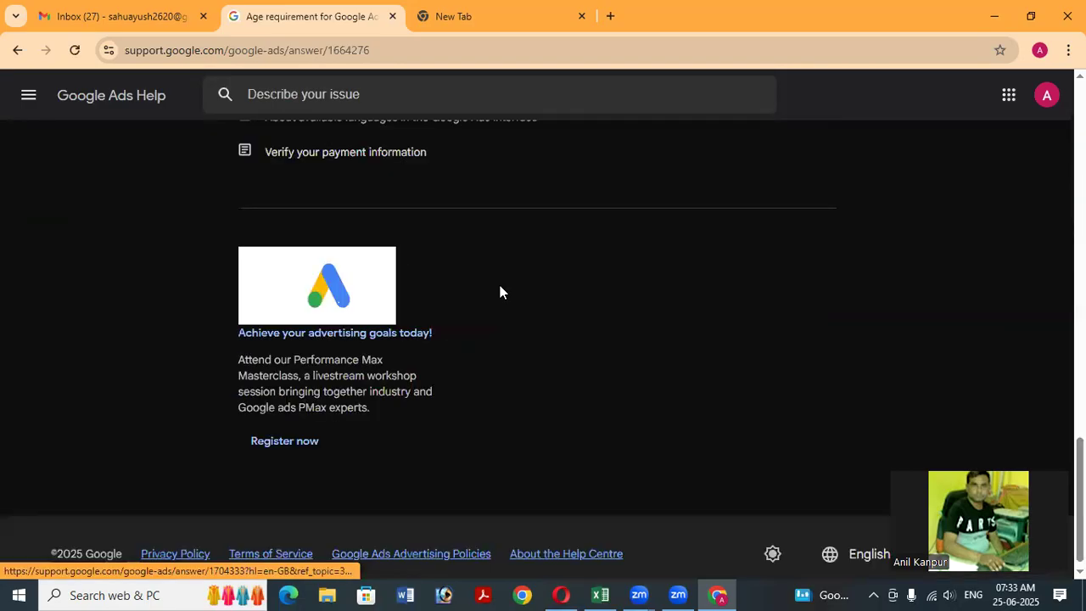
scroll(93, 285, down, 1)
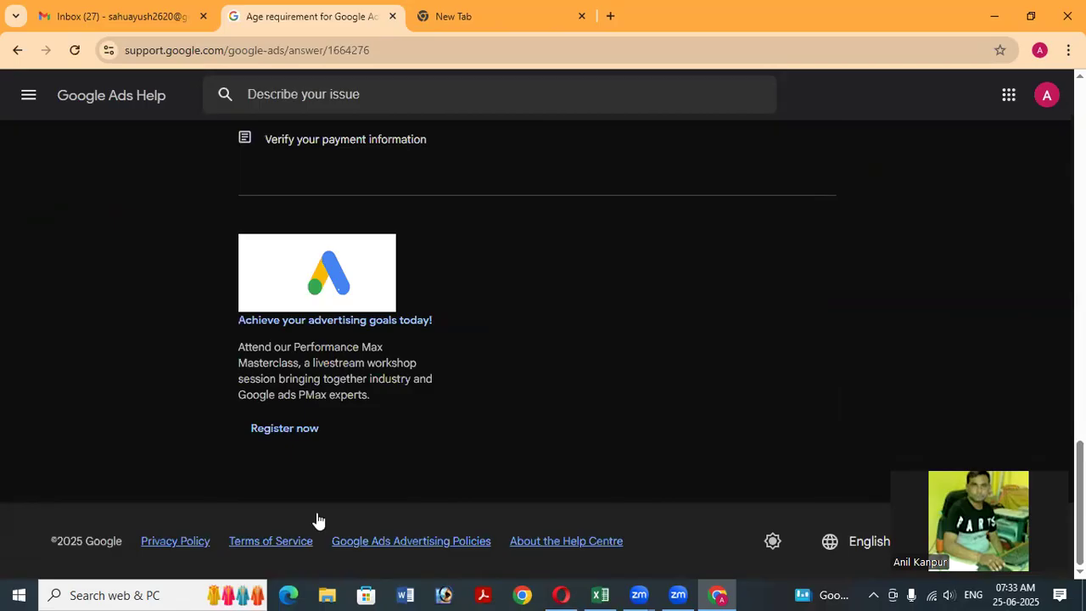
click(291, 431)
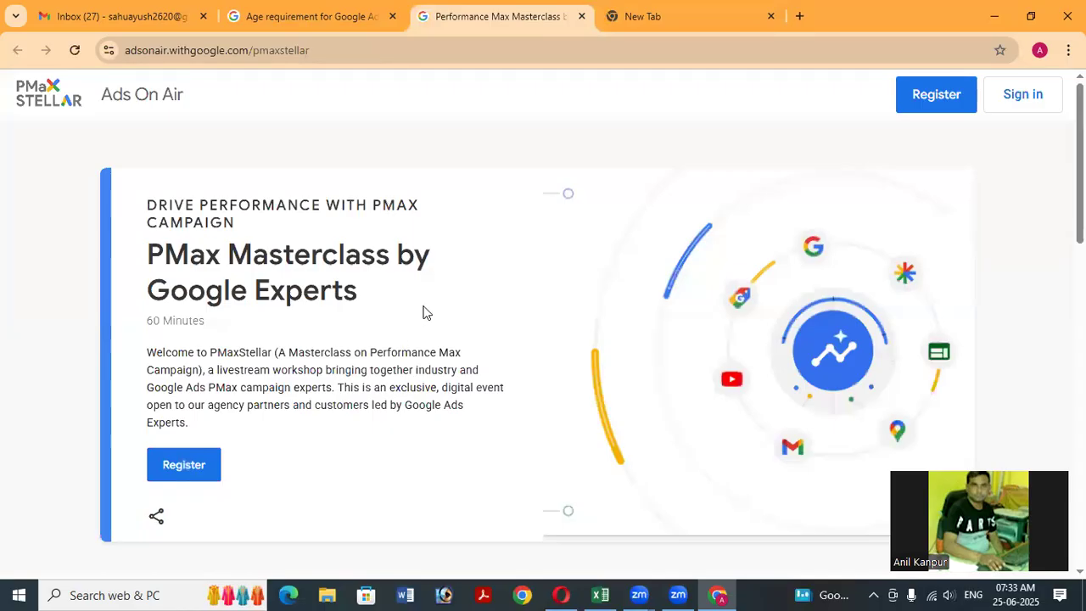
Browse the PMax Masterclass page and its events list, then start event registration.
scroll(428, 323, down, 2)
scroll(432, 332, up, 1)
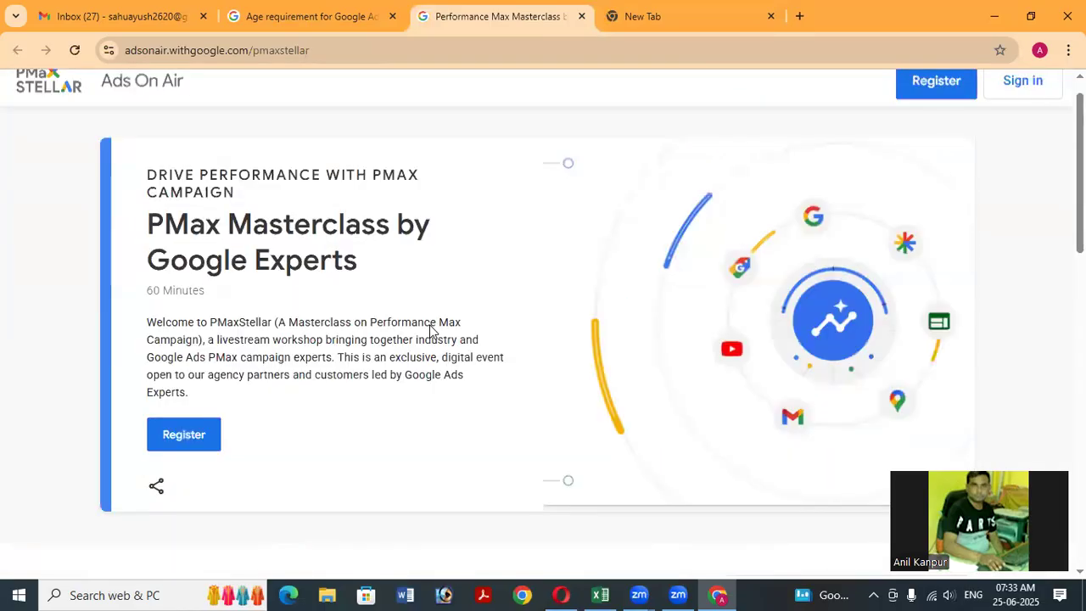
scroll(430, 329, down, 3)
scroll(432, 331, down, 2)
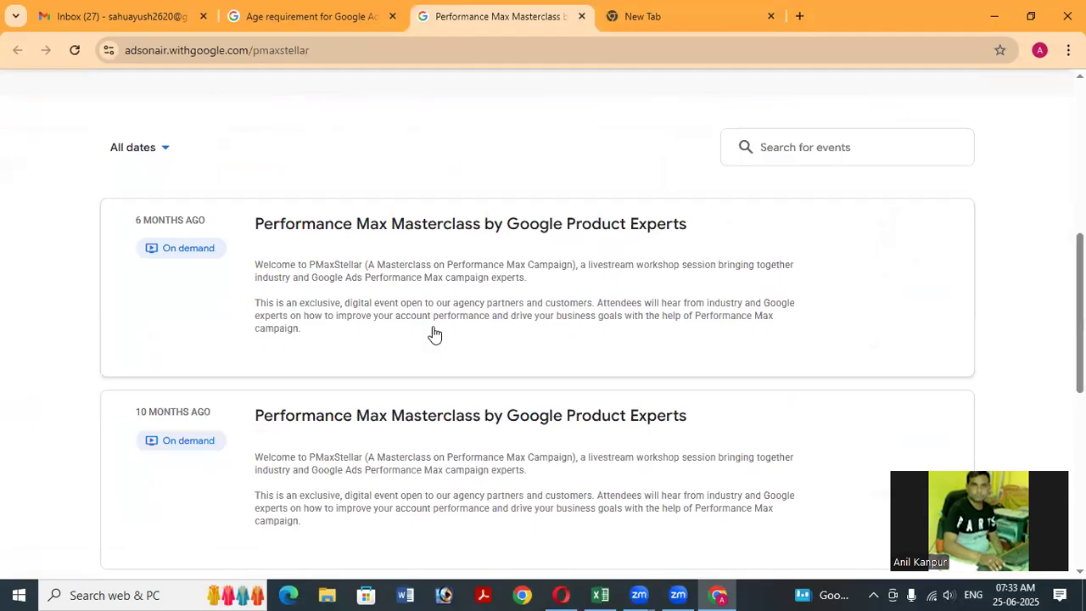
scroll(434, 334, down, 4)
scroll(944, 181, up, 12)
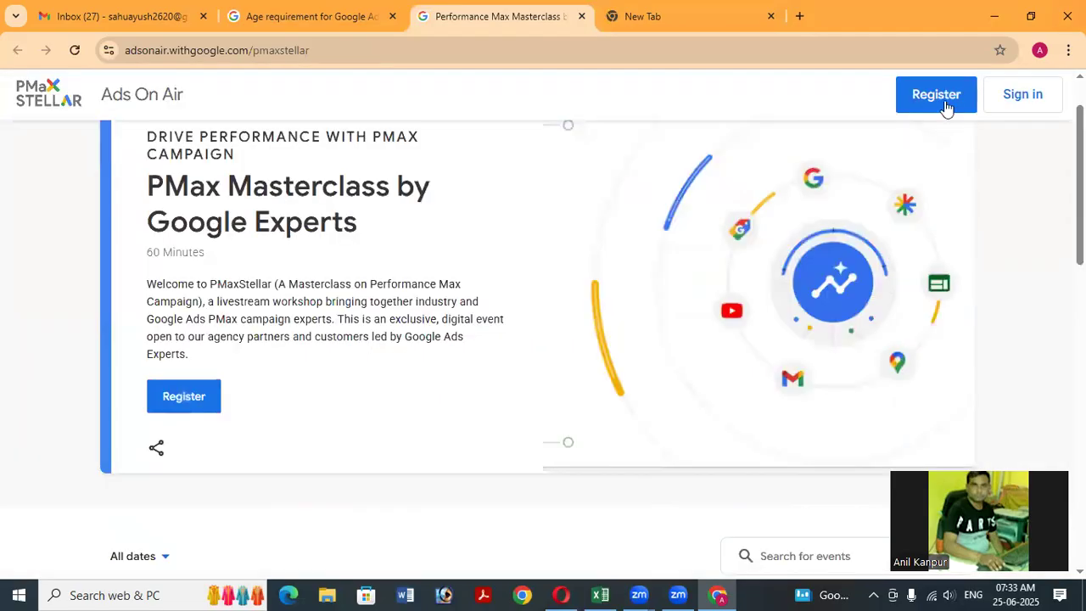
click(940, 113)
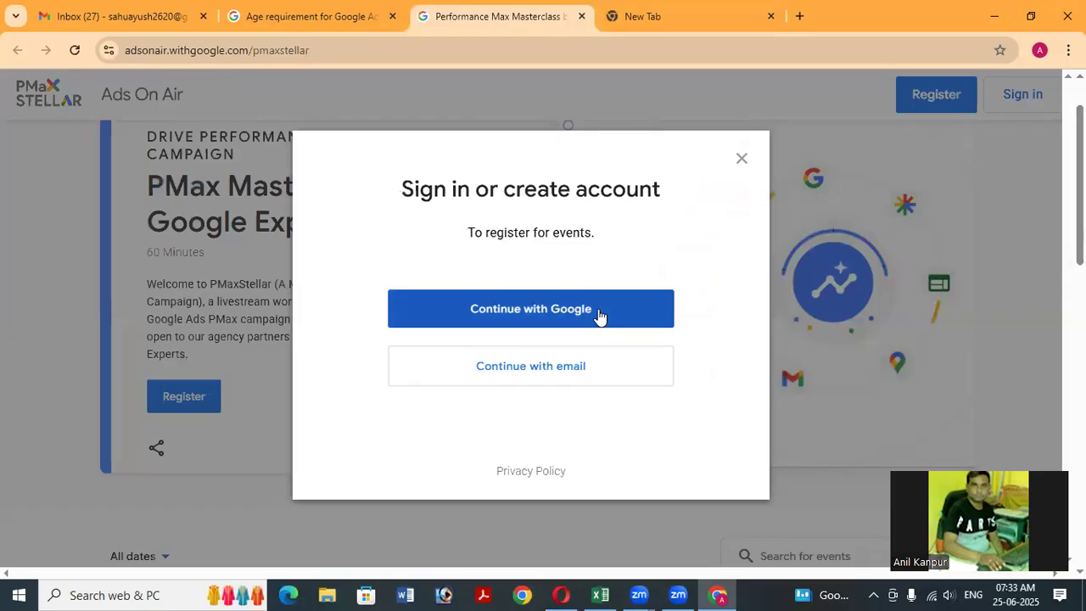
Sign in to Events with Google using the existing Google account and allow access.
click(536, 376)
click(516, 321)
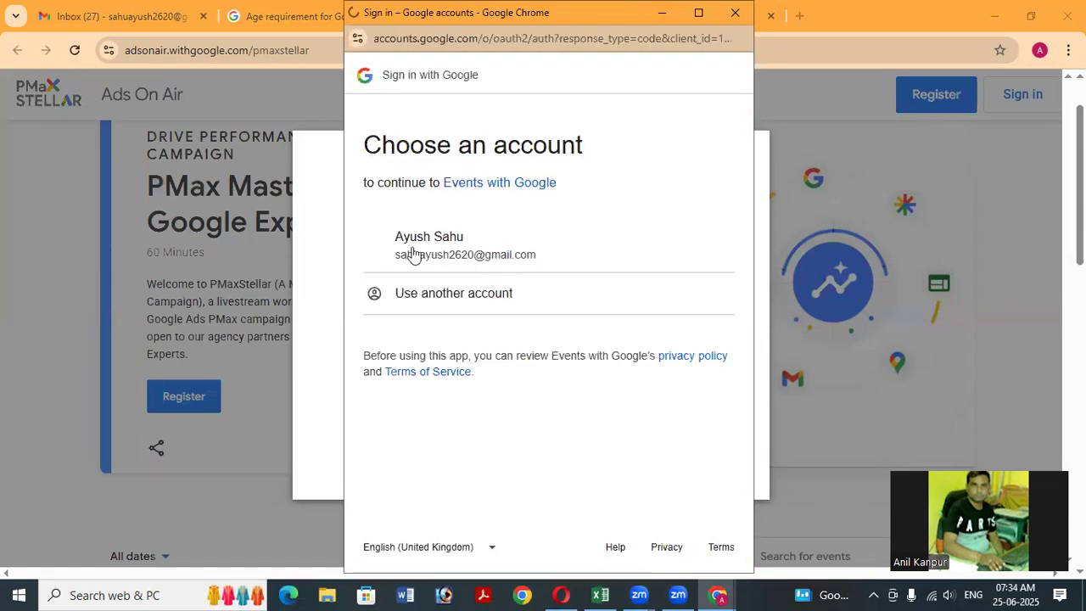
click(504, 265)
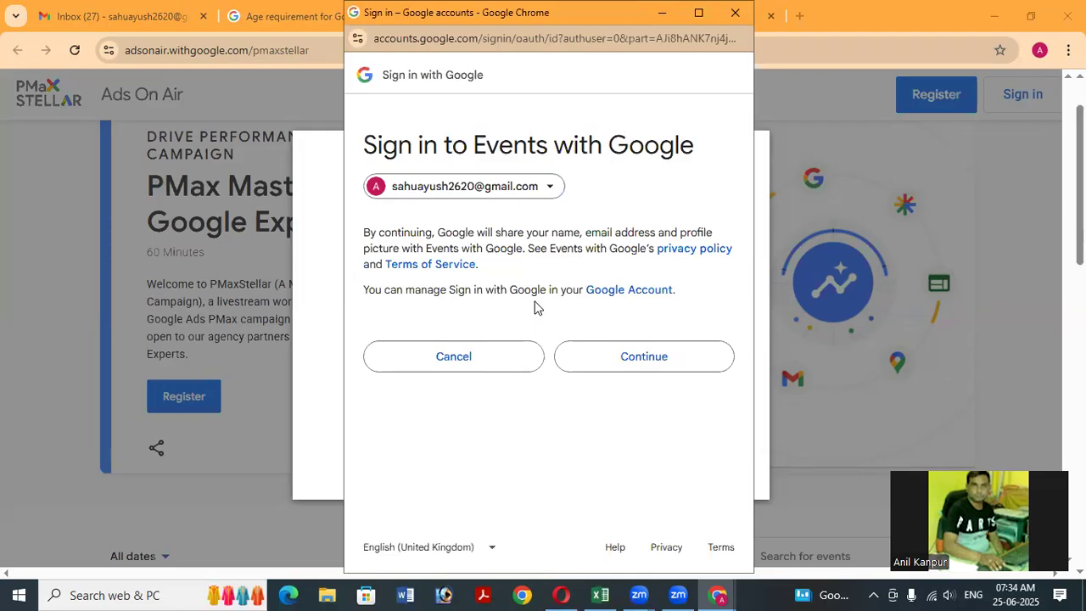
click(671, 360)
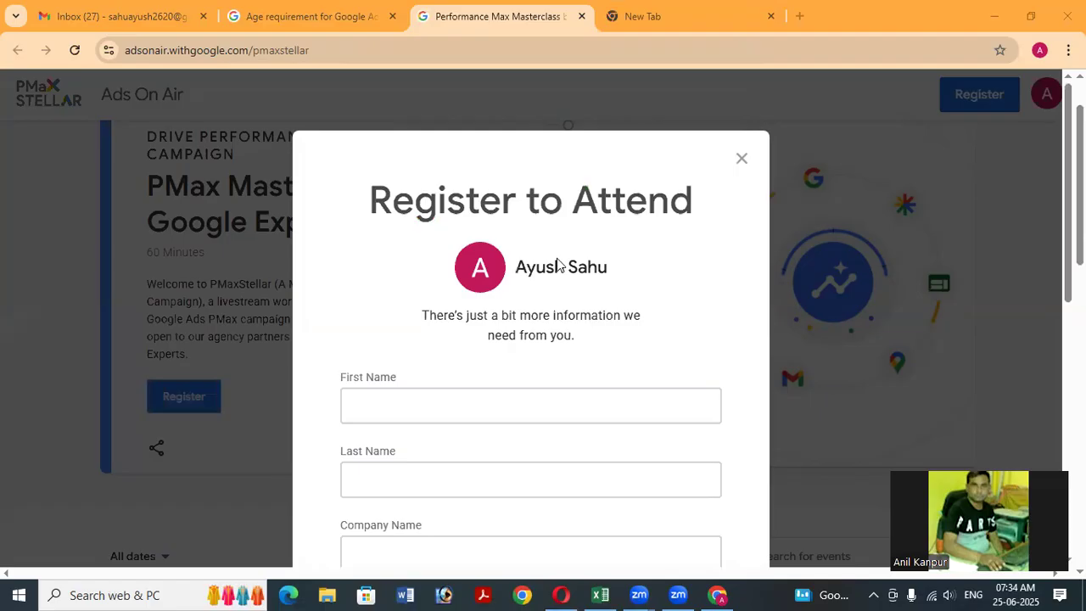
Enter the attendee's first and last name and company name 'Sunrise Helth Care'.
scroll(361, 315, down, 1)
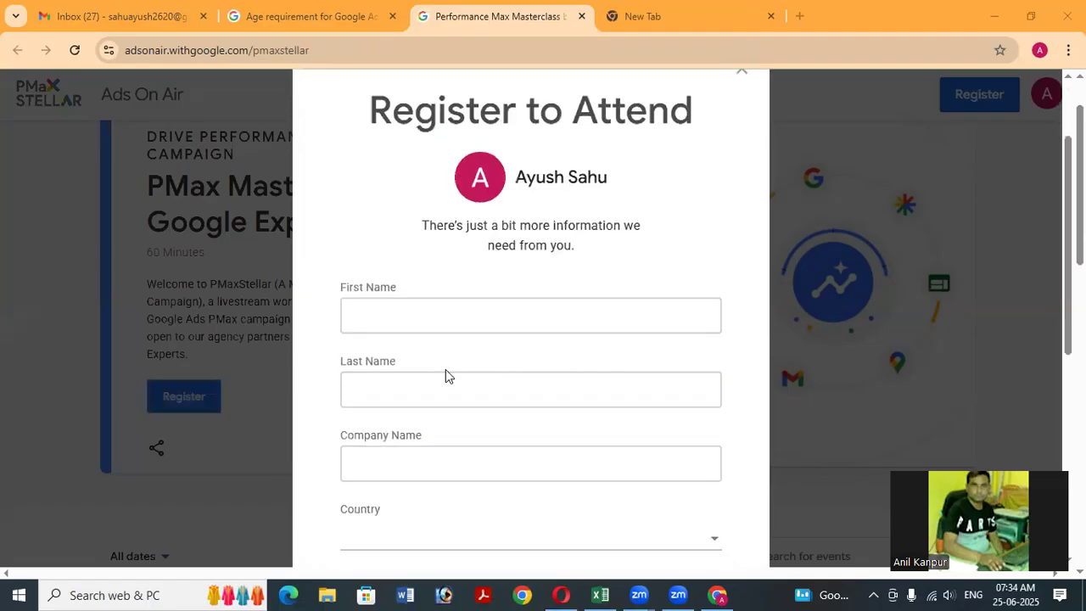
scroll(445, 369, down, 5)
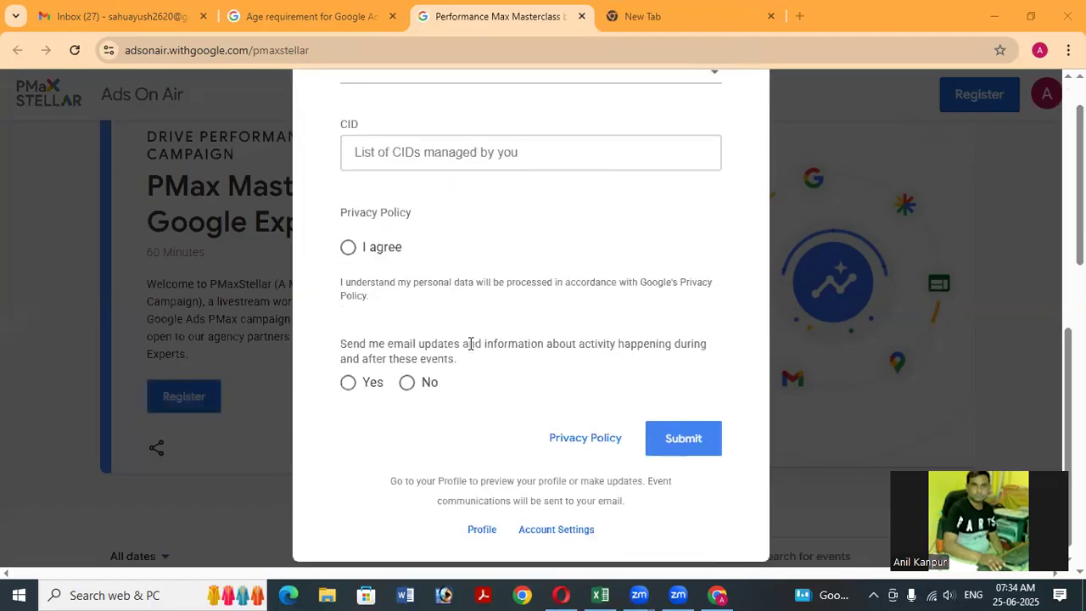
scroll(455, 340, up, 3)
scroll(480, 328, up, 3)
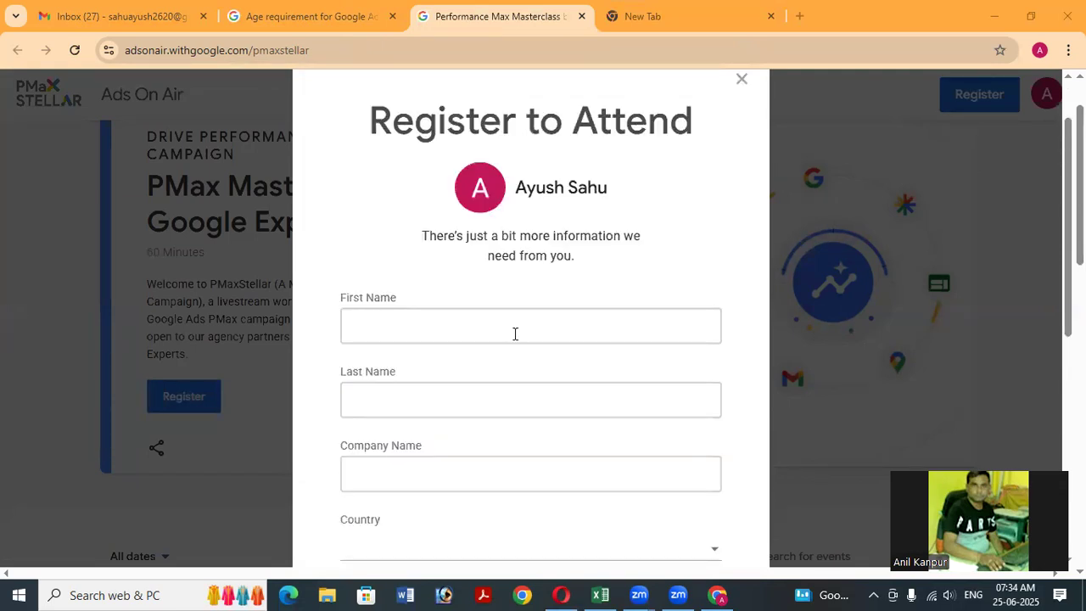
click(514, 333)
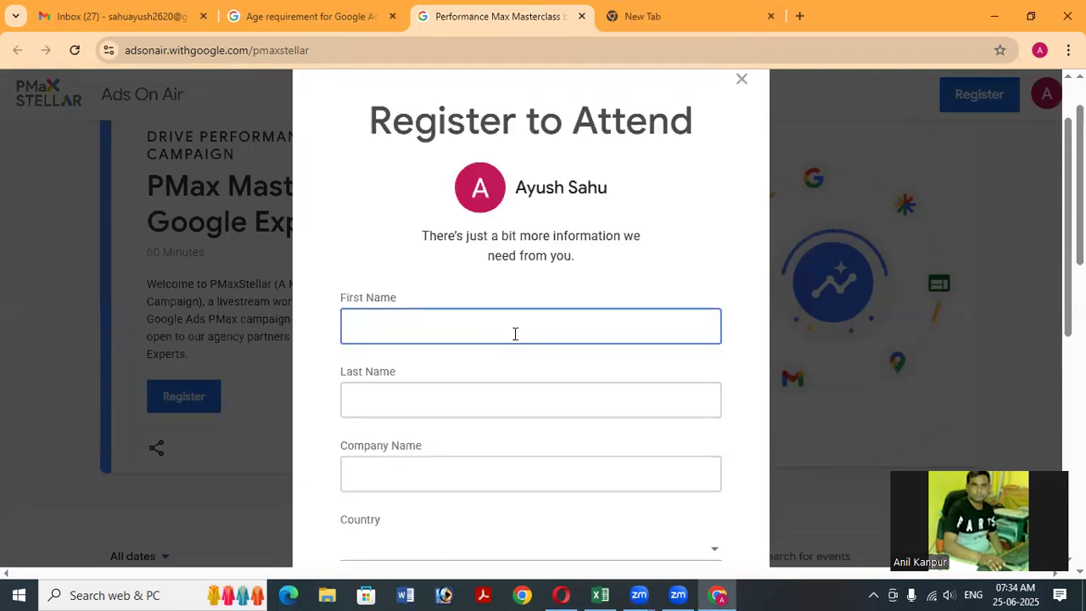
key(Tab)
key(Tab)
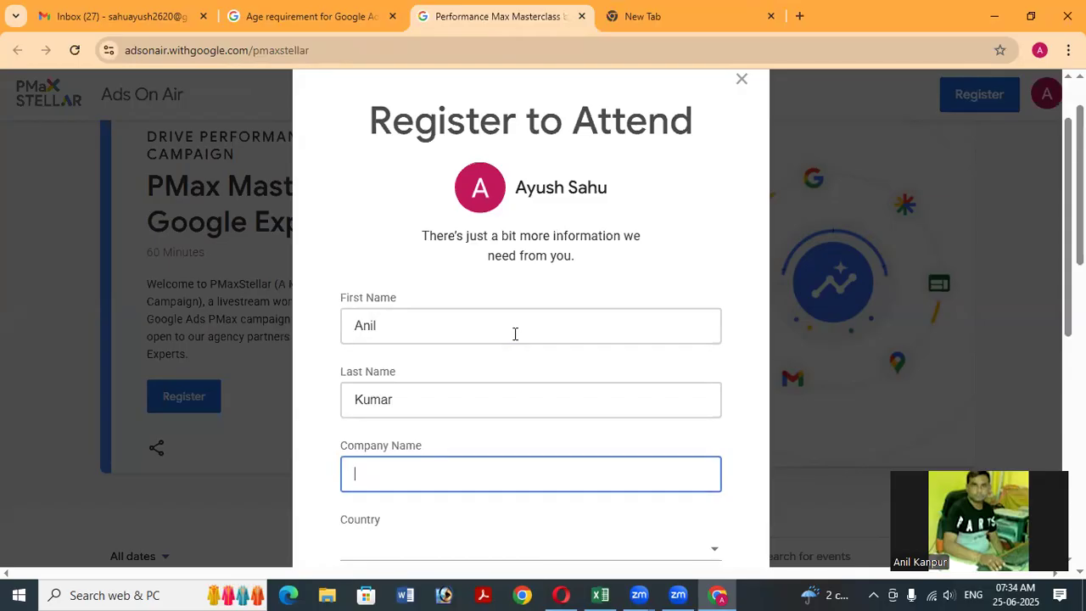
text(Sunrise Helth )
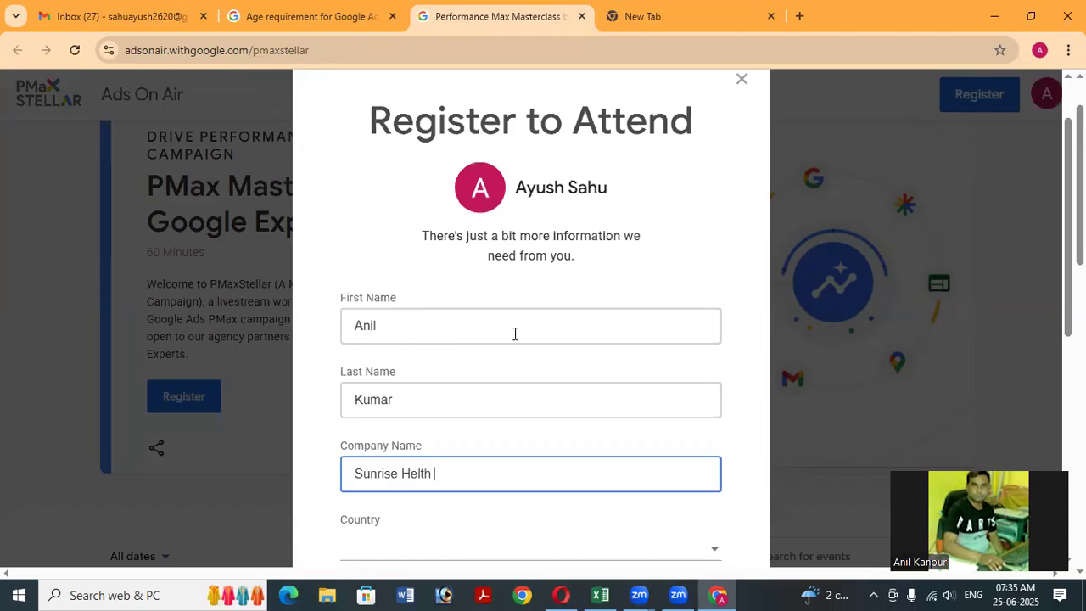
text(Care)
Choose India in the registration form's Country dropdown.
scroll(515, 350, down, 3)
scroll(614, 311, down, 1)
click(582, 310)
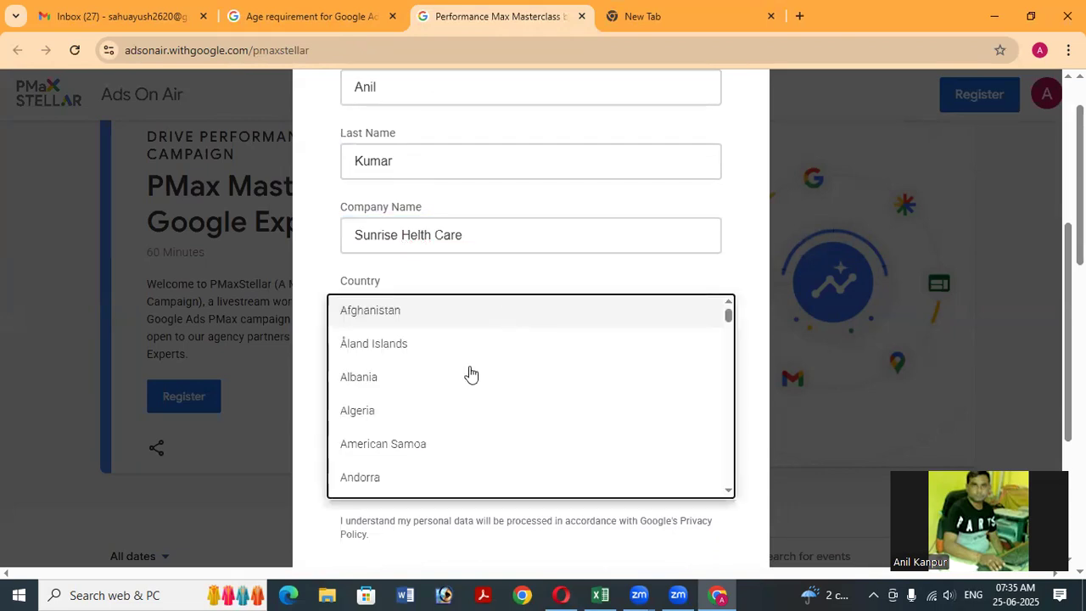
scroll(537, 388, down, 4)
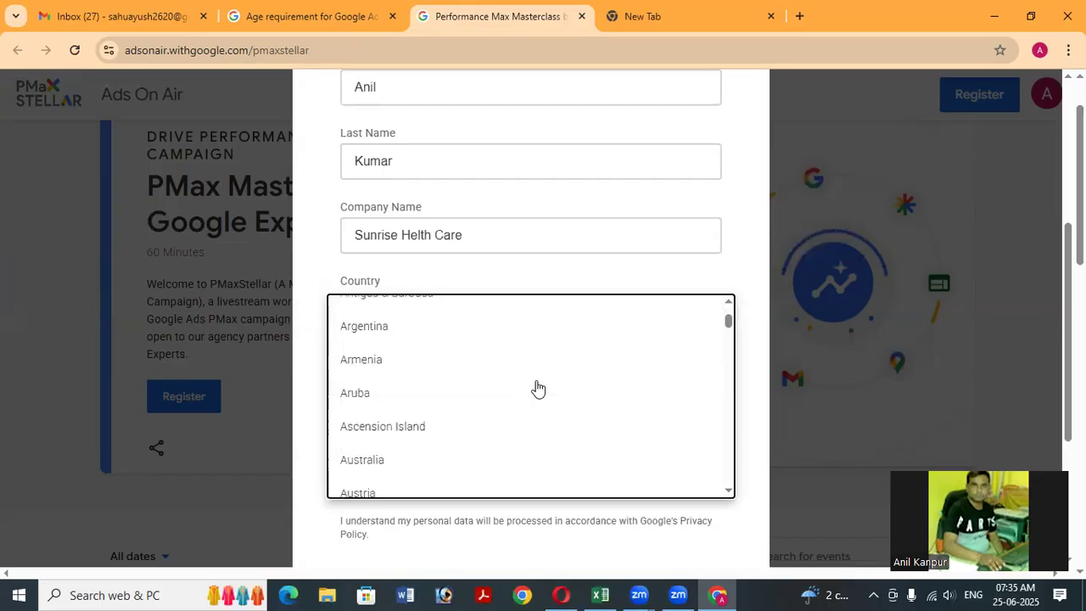
scroll(537, 389, down, 3)
scroll(538, 389, down, 5)
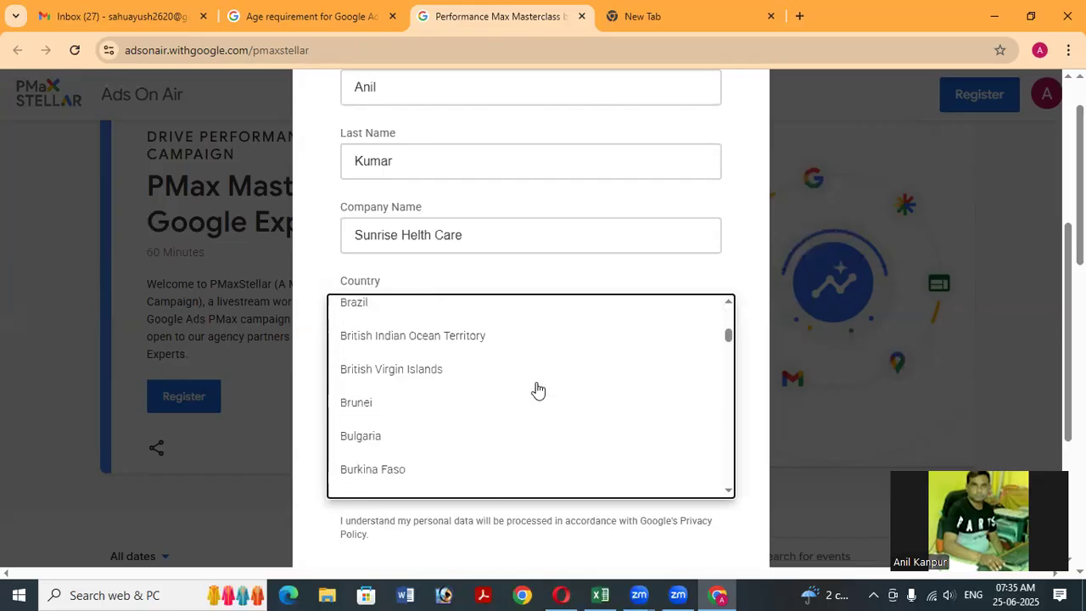
scroll(538, 389, down, 5)
scroll(539, 389, down, 2)
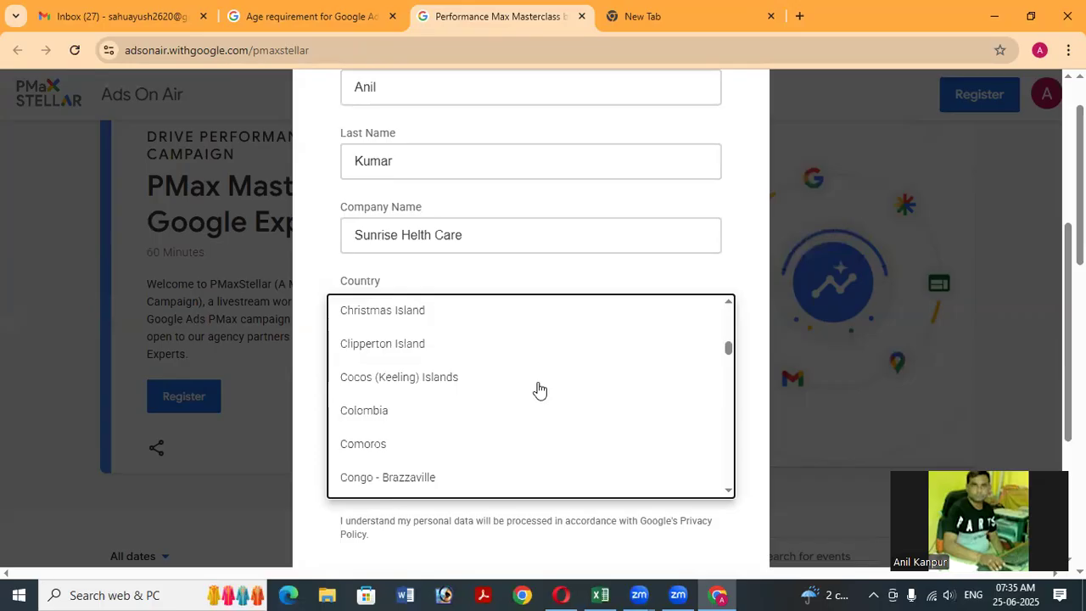
scroll(539, 389, down, 5)
scroll(546, 391, down, 4)
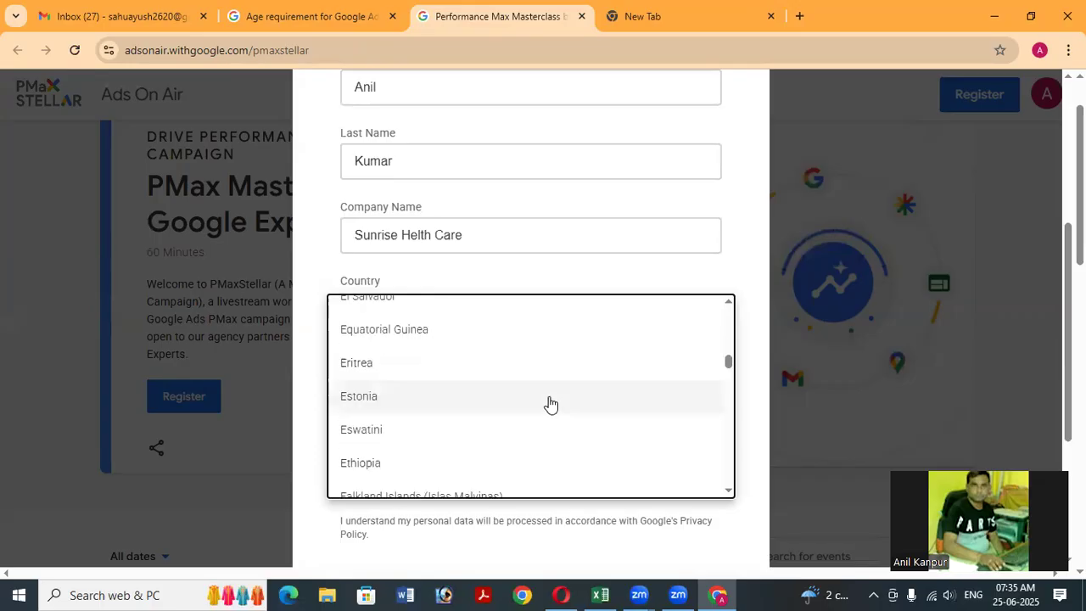
scroll(549, 403, down, 3)
scroll(550, 403, down, 2)
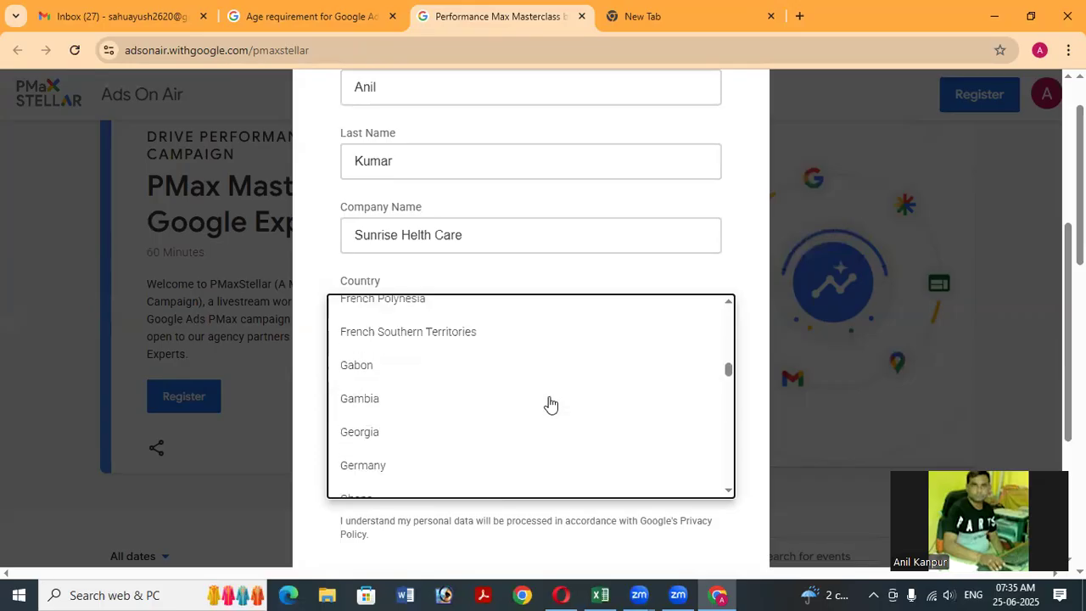
scroll(550, 404, down, 4)
scroll(550, 404, down, 3)
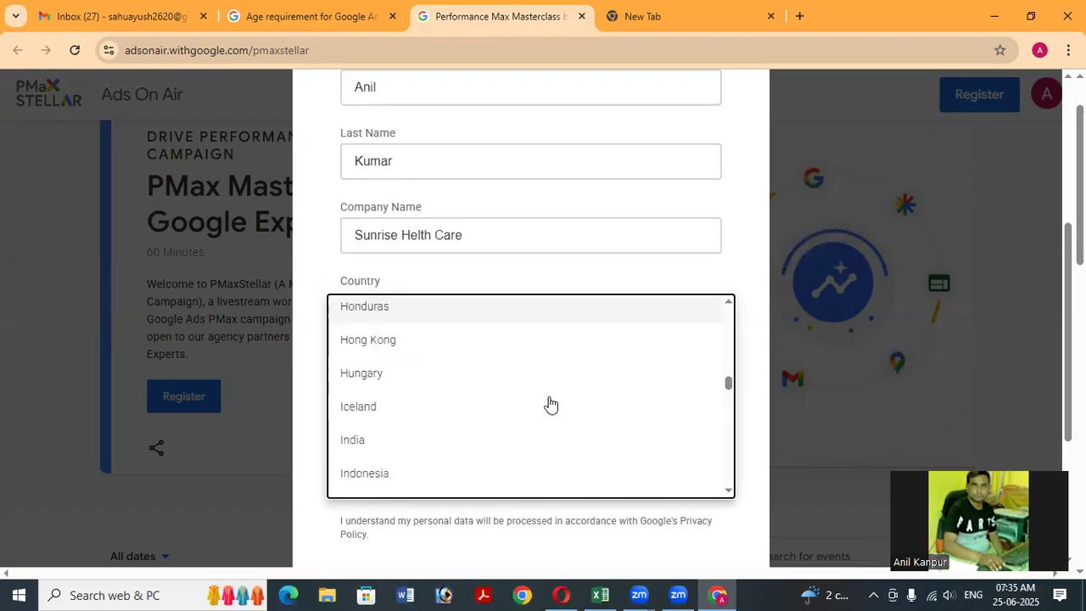
scroll(498, 402, down, 3)
scroll(371, 387, up, 2)
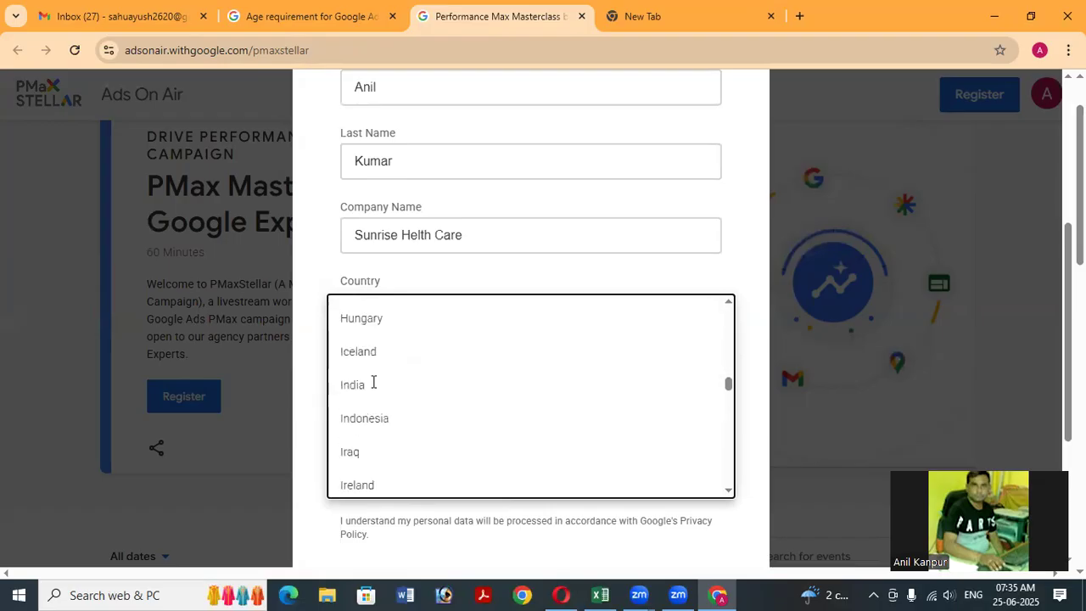
click(372, 382)
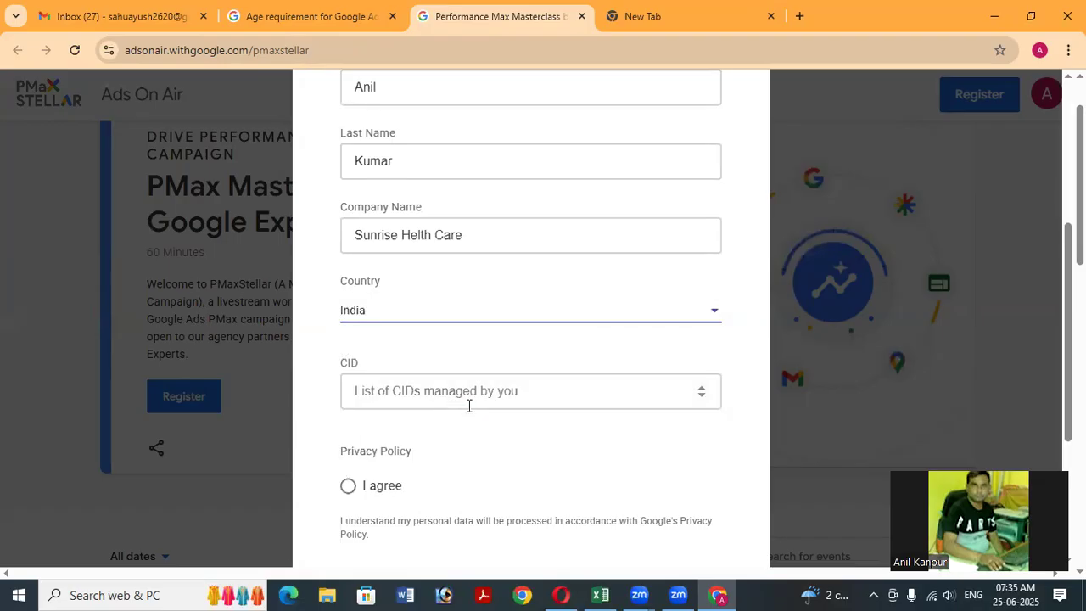
scroll(469, 407, down, 1)
scroll(436, 315, down, 1)
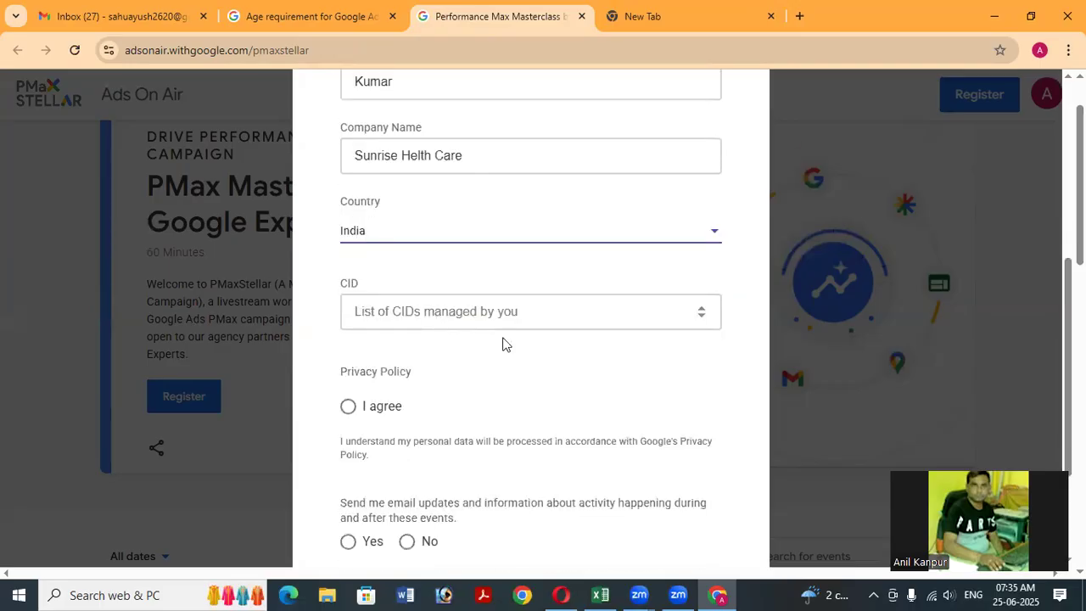
scroll(365, 339, down, 2)
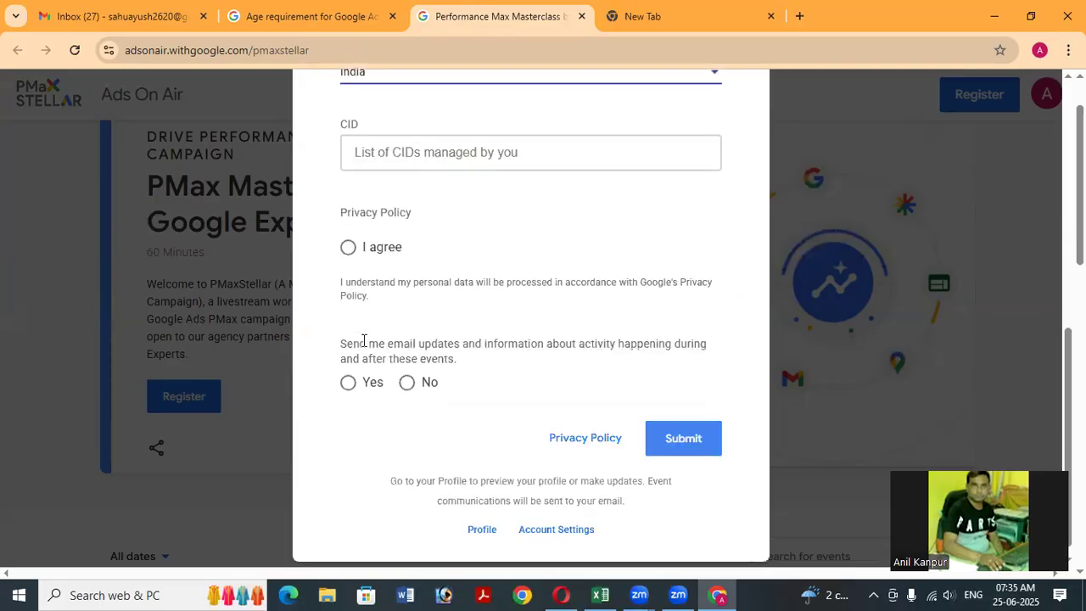
Agree to the privacy policy, answer Yes to event email updates, and submit the form.
click(349, 248)
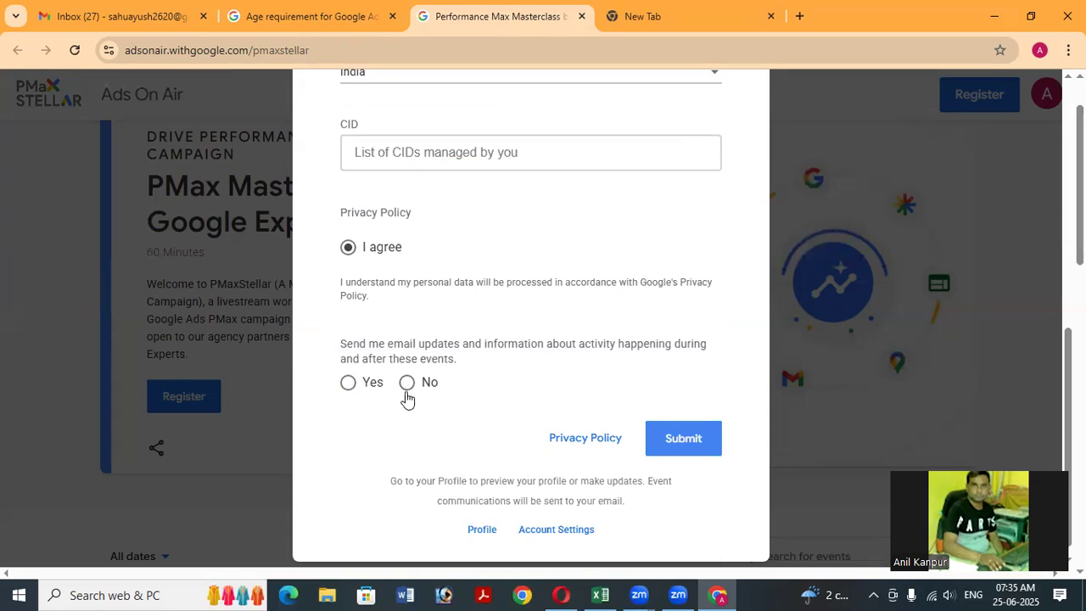
click(347, 386)
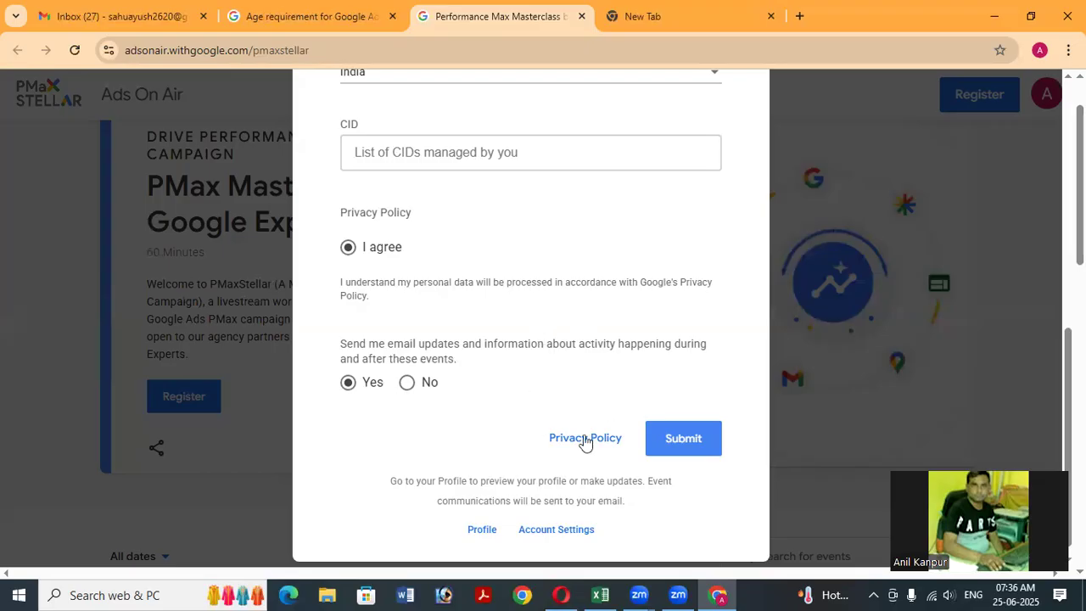
scroll(673, 417, down, 1)
click(687, 429)
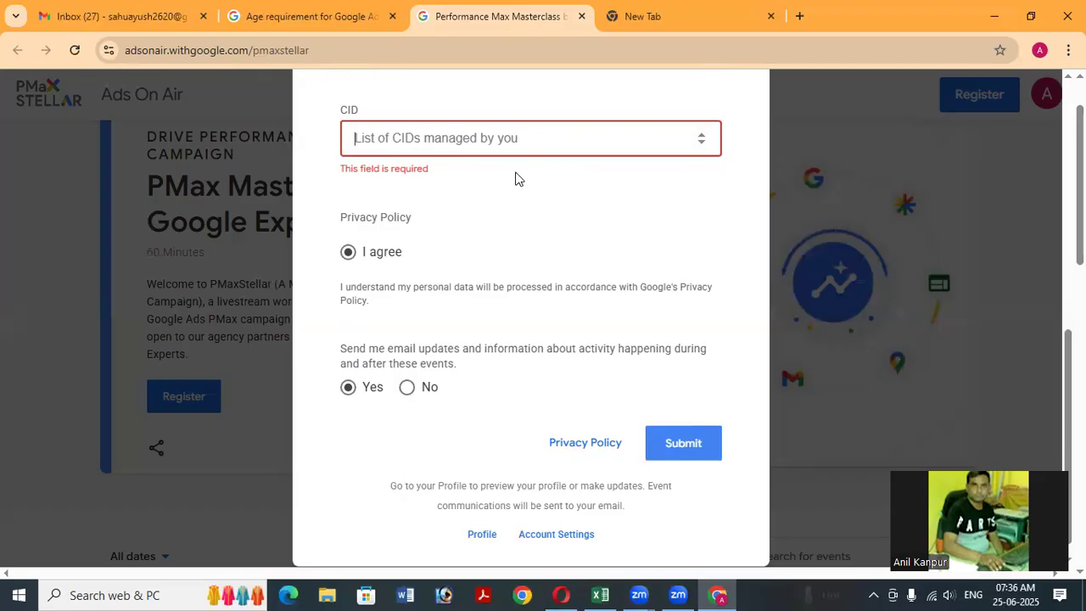
scroll(508, 221, up, 1)
scroll(489, 270, up, 1)
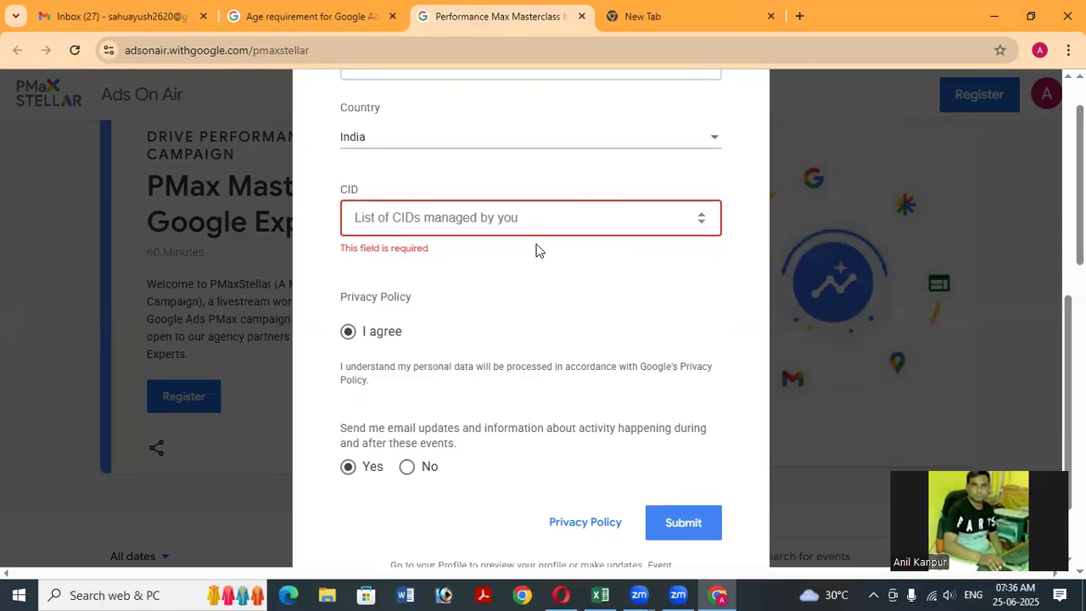
Submit the registration with CID 2, then change CID to 1 and resubmit.
click(702, 222)
triple_click(703, 218)
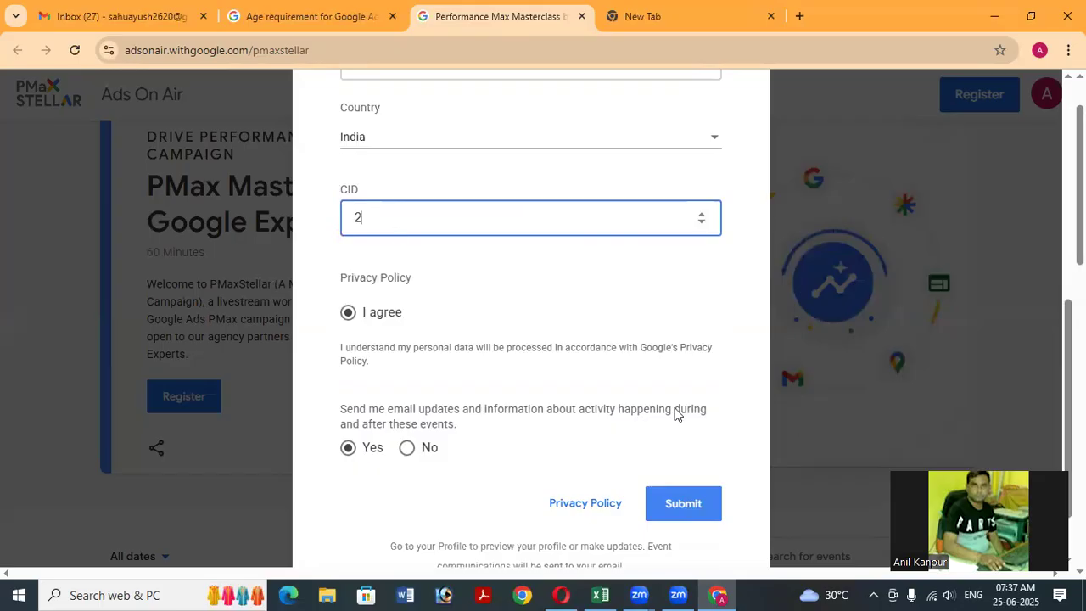
click(686, 503)
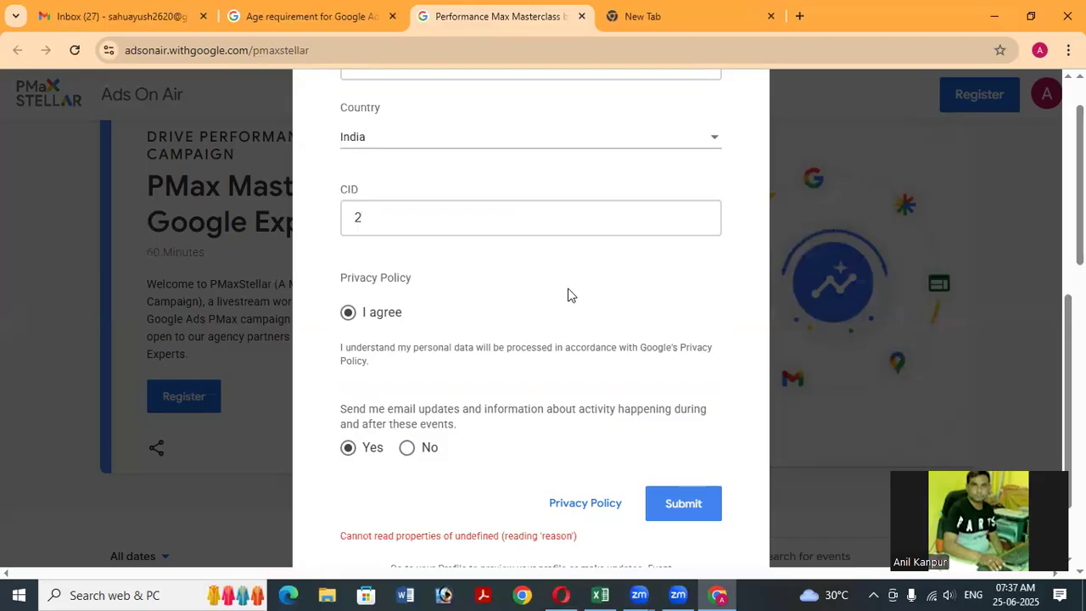
scroll(576, 382, up, 2)
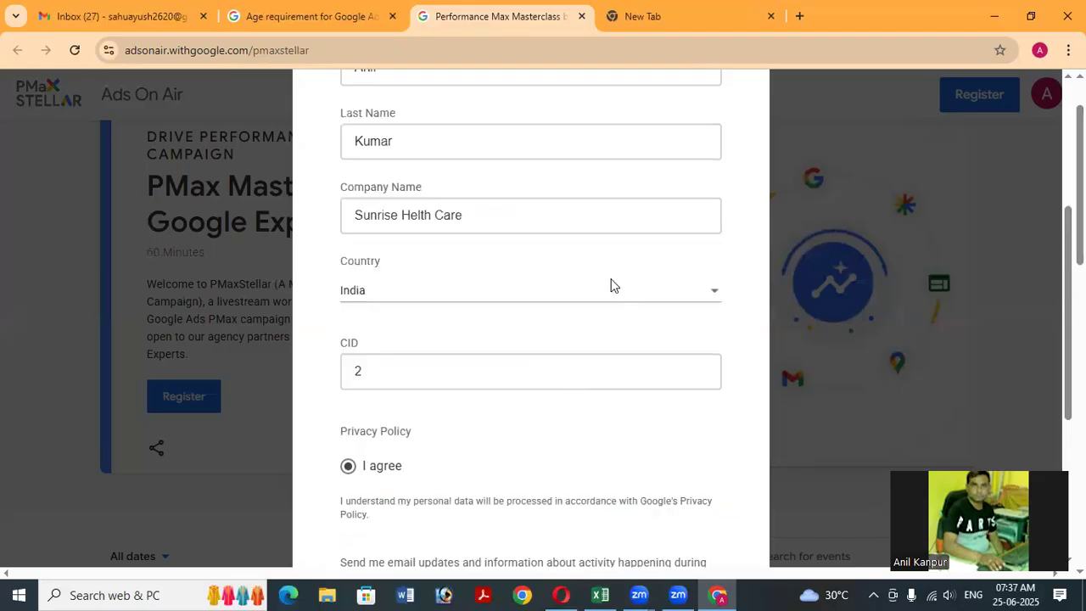
scroll(614, 288, up, 4)
scroll(614, 299, down, 6)
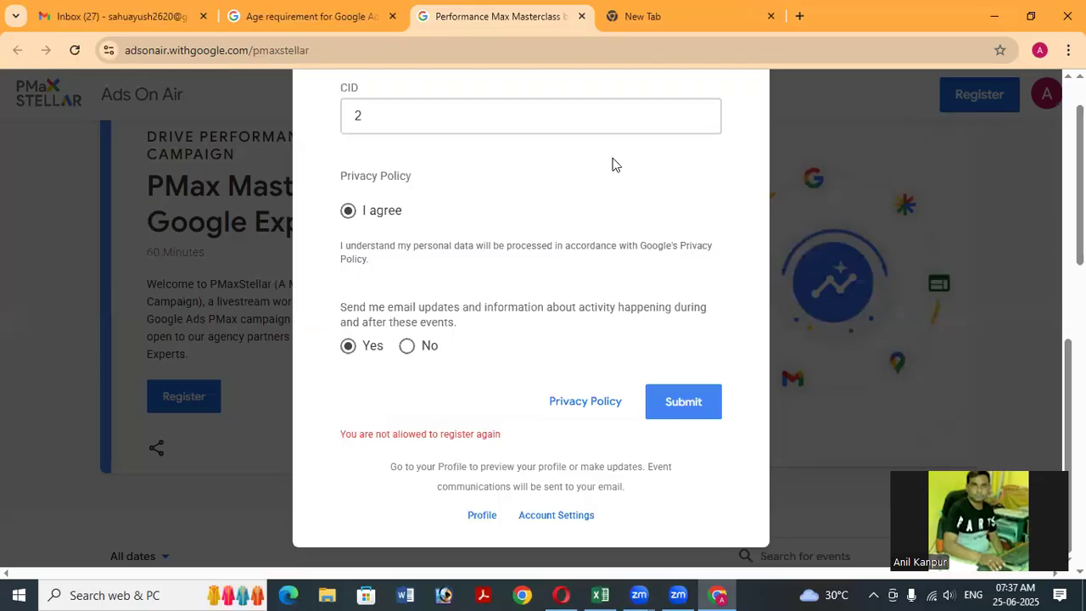
scroll(670, 183, up, 1)
click(700, 200)
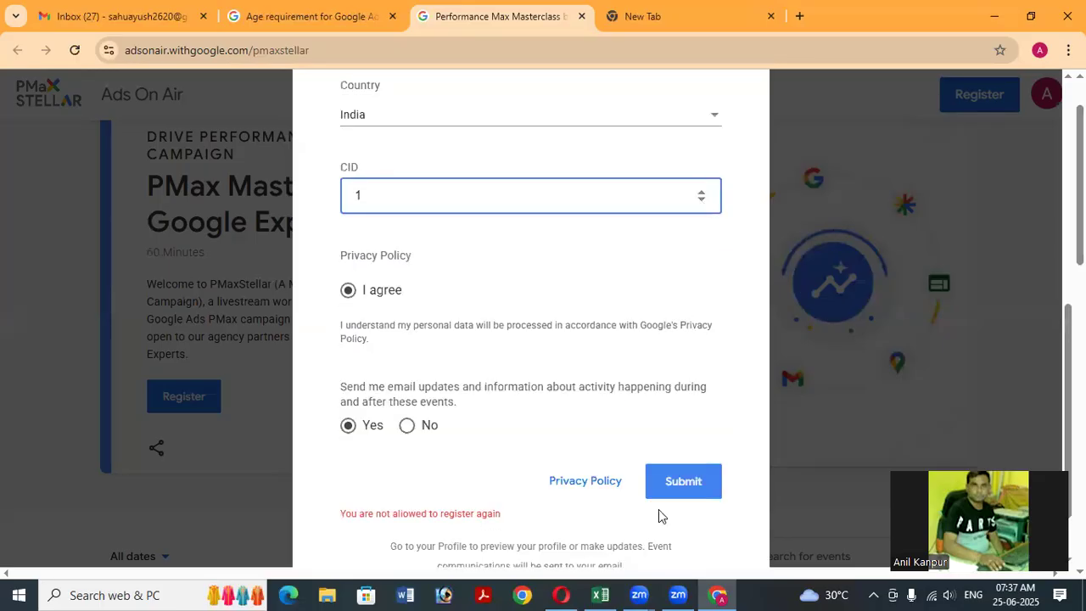
click(683, 489)
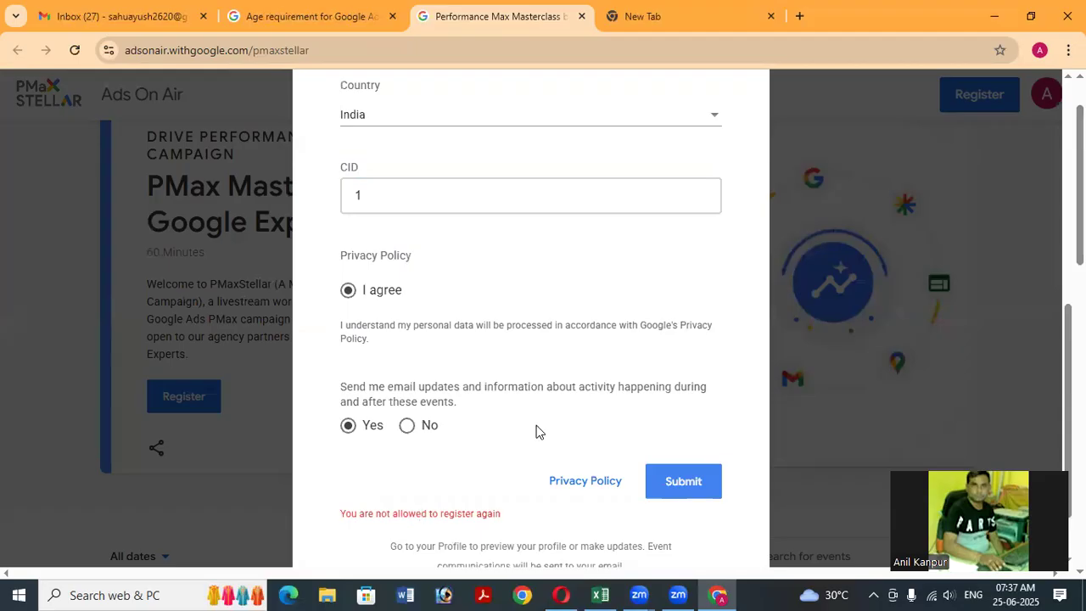
Open Google's Privacy Policy in a new tab and return to the Masterclass page.
scroll(536, 432, down, 2)
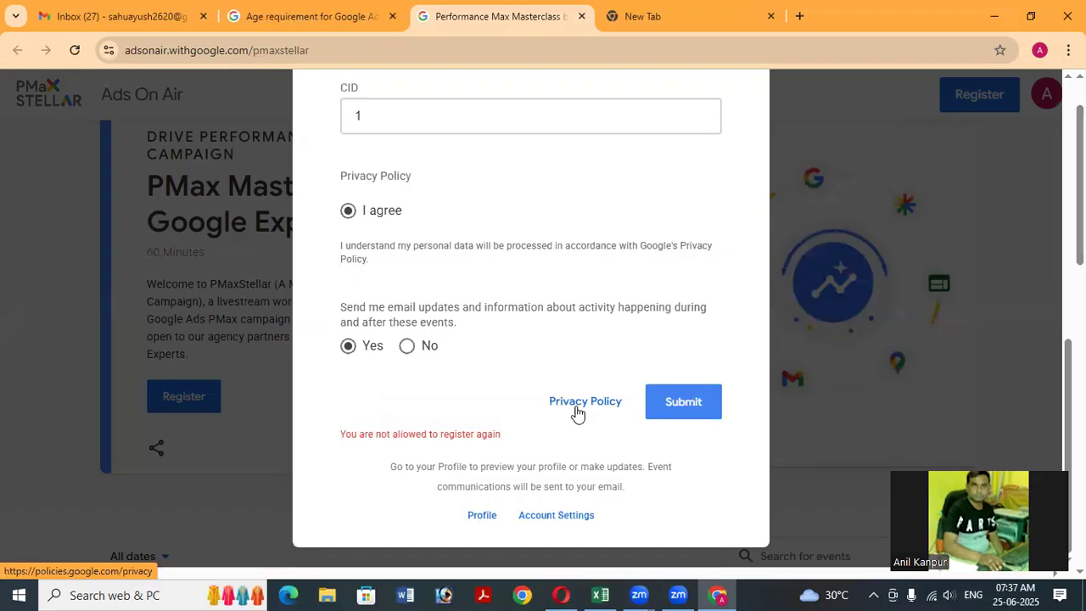
click(577, 413)
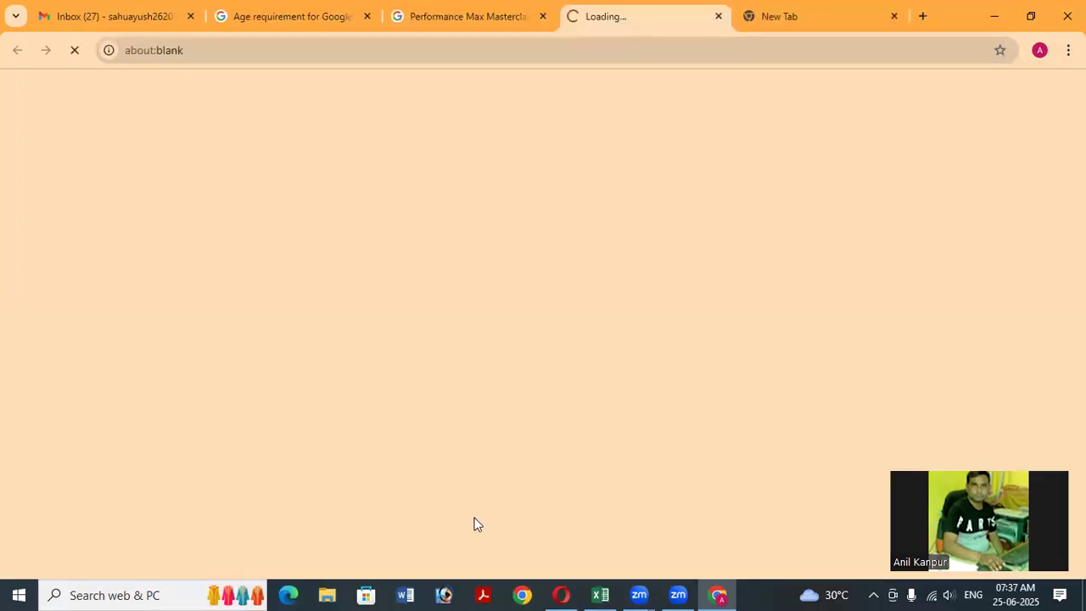
click(458, 4)
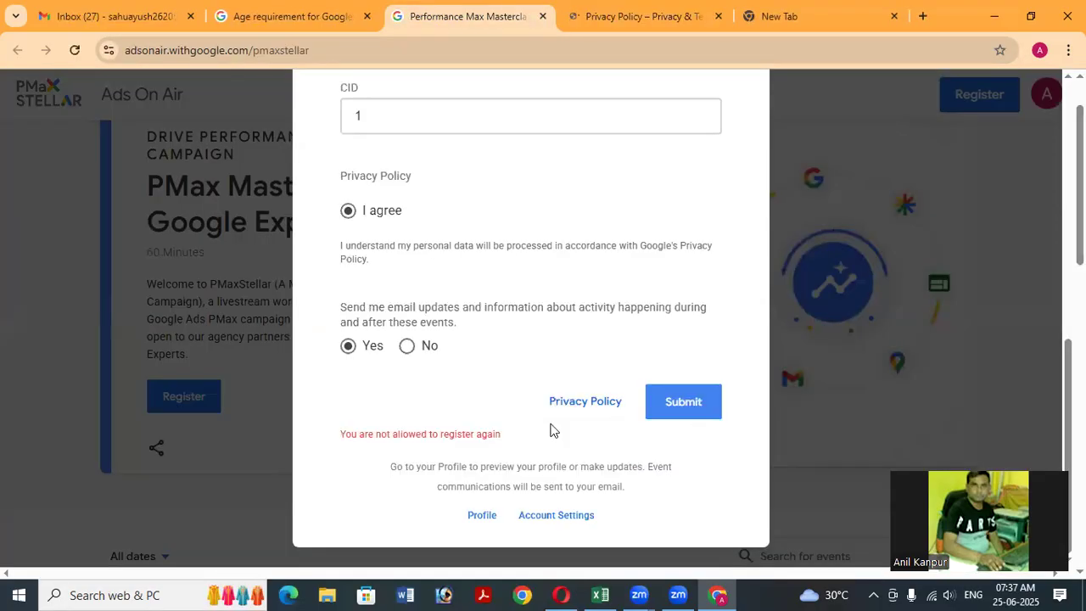
scroll(625, 392, up, 5)
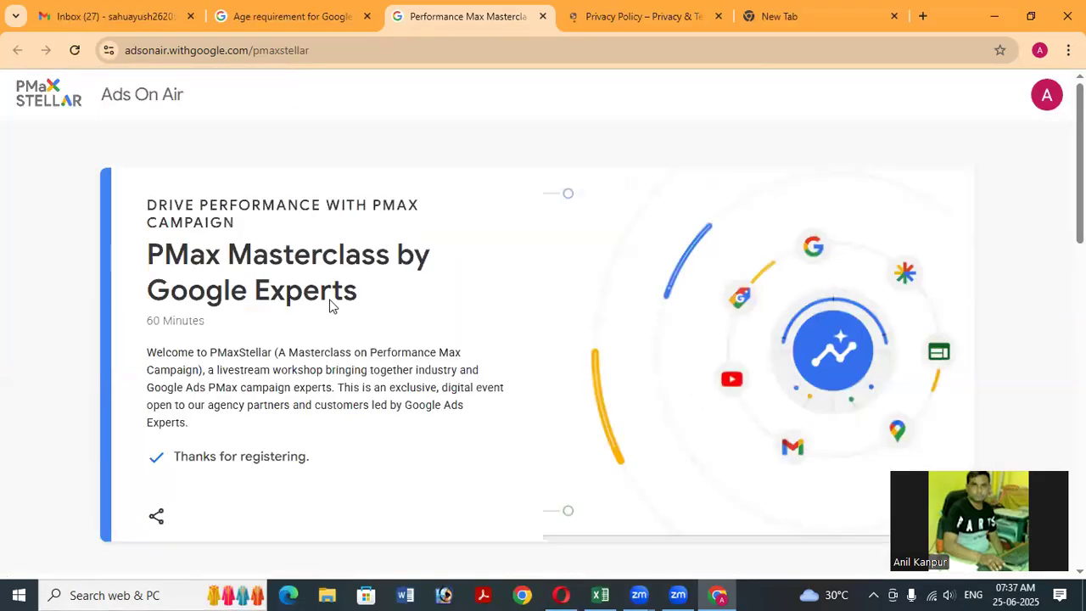
Scroll the Masterclass page, view the Age requirement article tab, then switch back.
scroll(335, 304, down, 2)
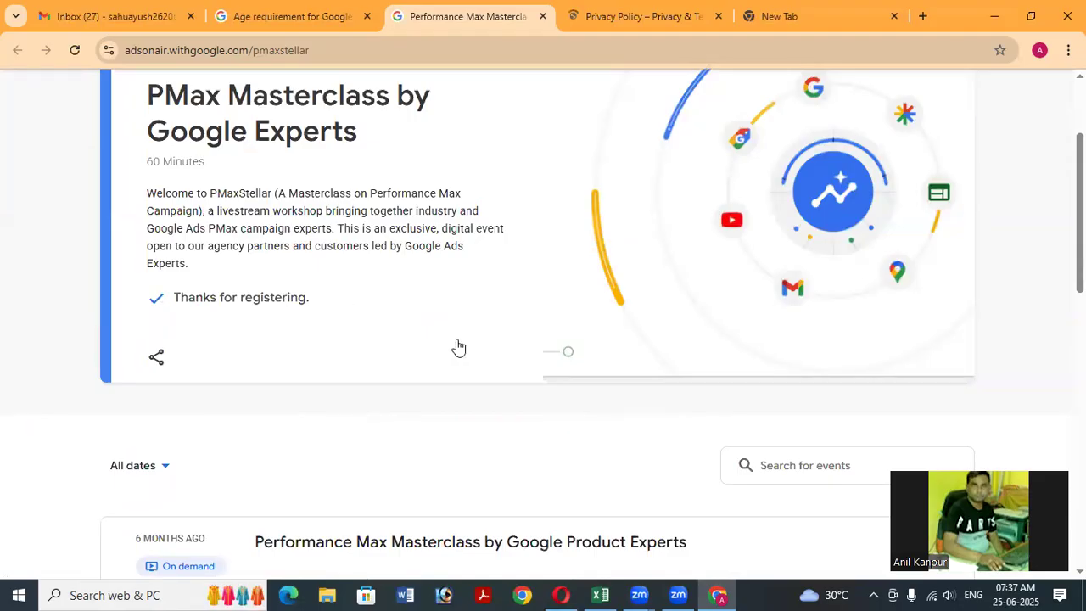
scroll(456, 346, down, 5)
scroll(373, 194, up, 7)
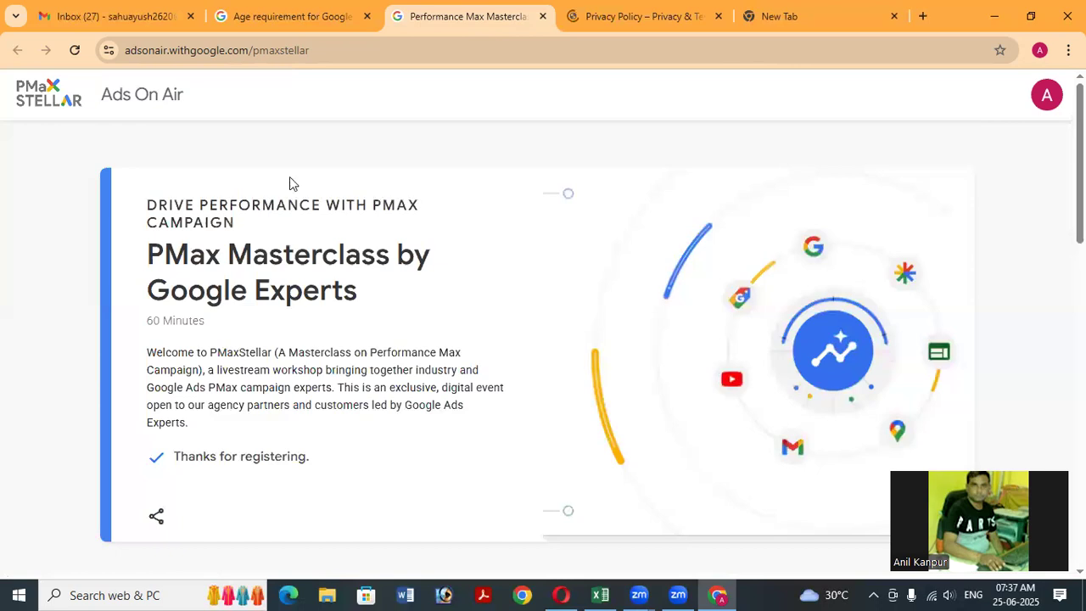
click(289, 18)
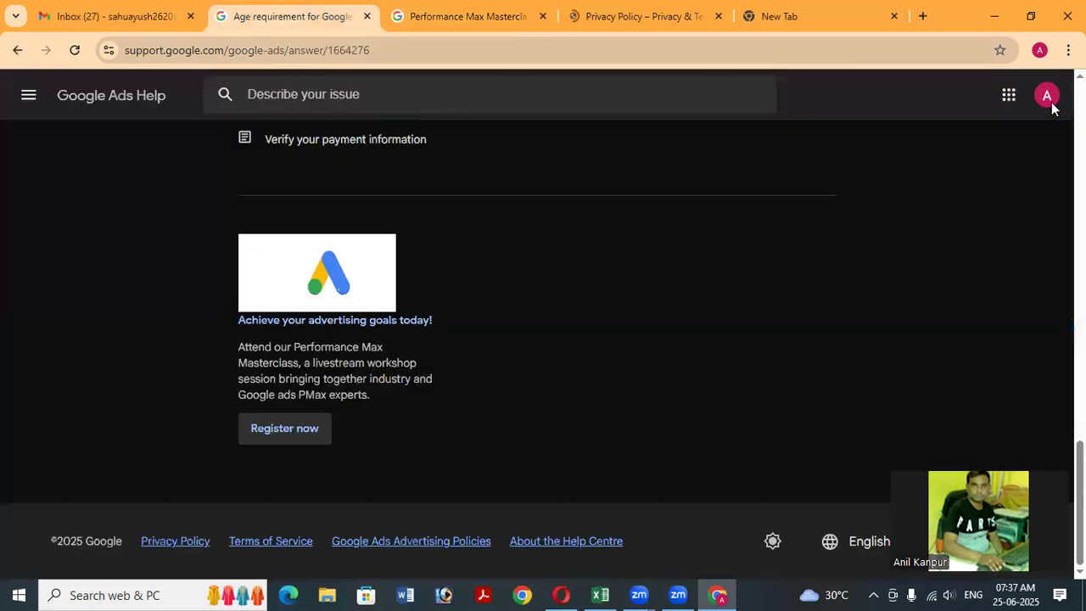
key(ctrl+Tab)
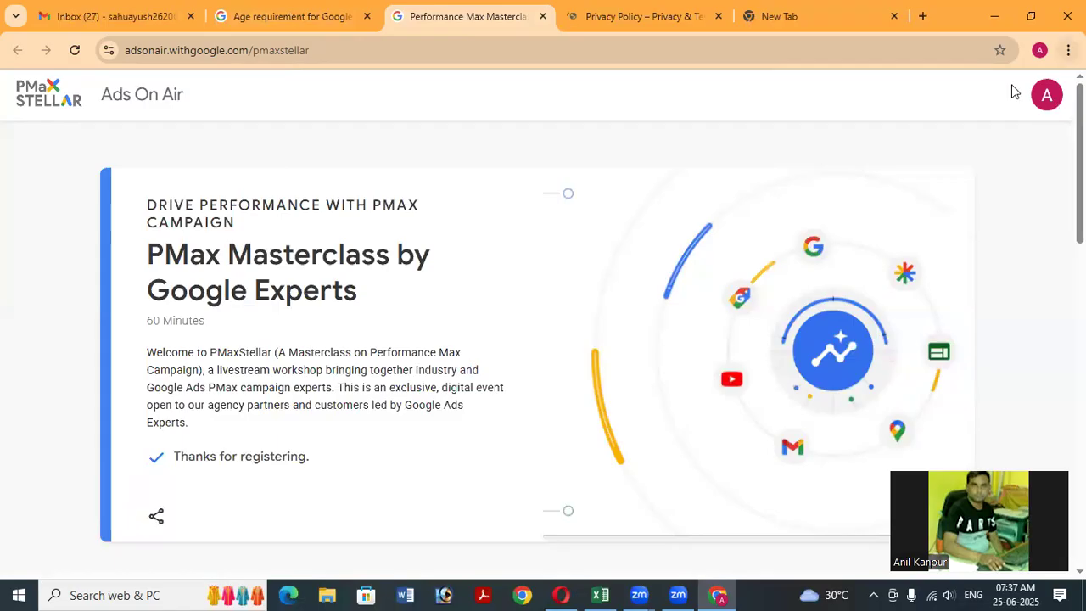
Start the Google Ads sign-up again from the Gmail inbox.
click(146, 17)
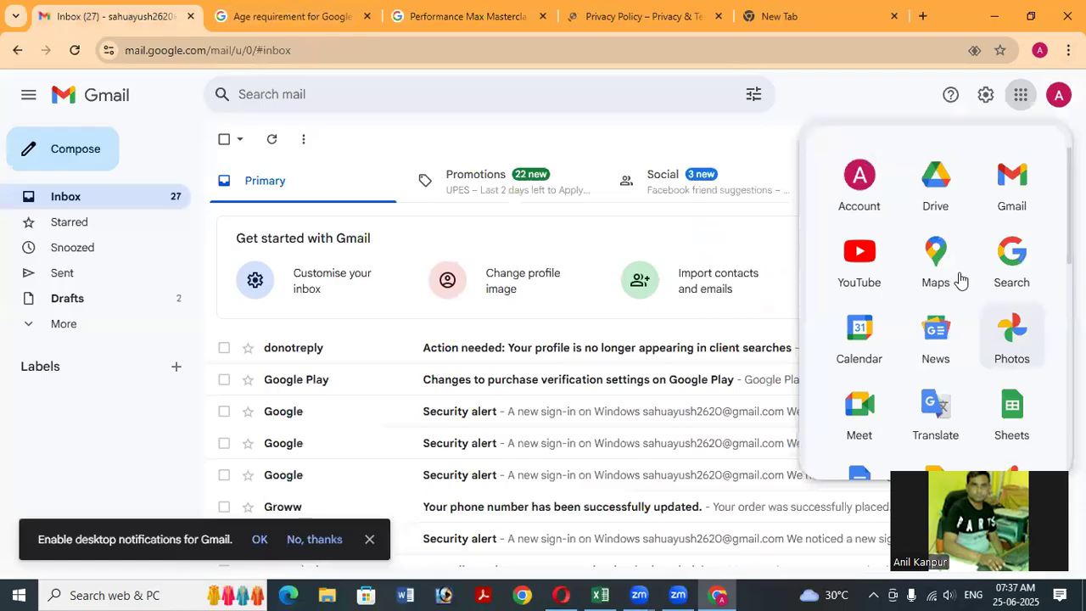
scroll(956, 280, down, 2)
scroll(958, 280, down, 3)
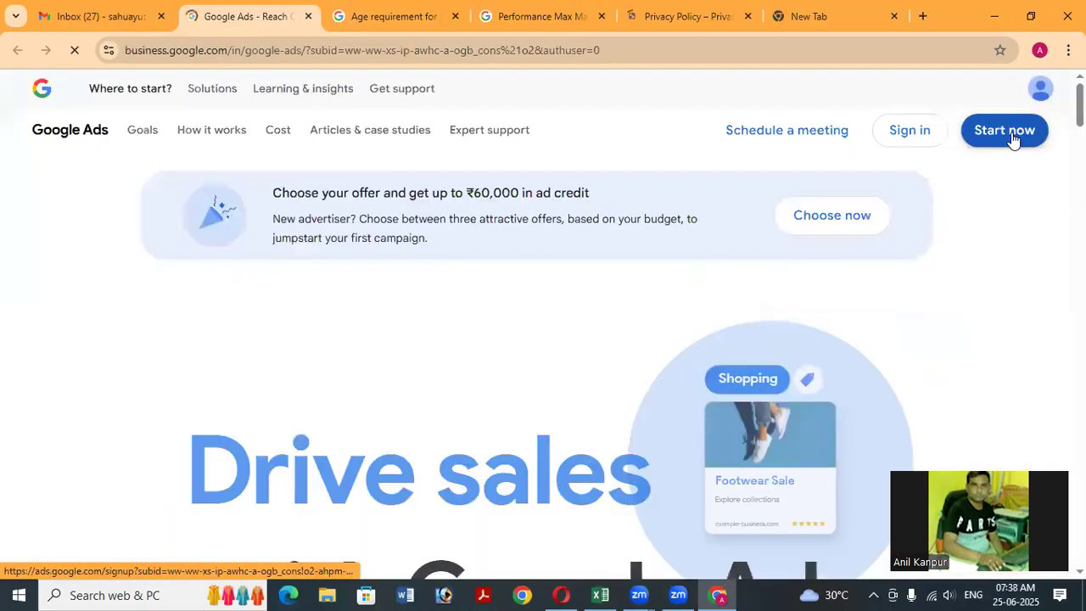
click(1011, 135)
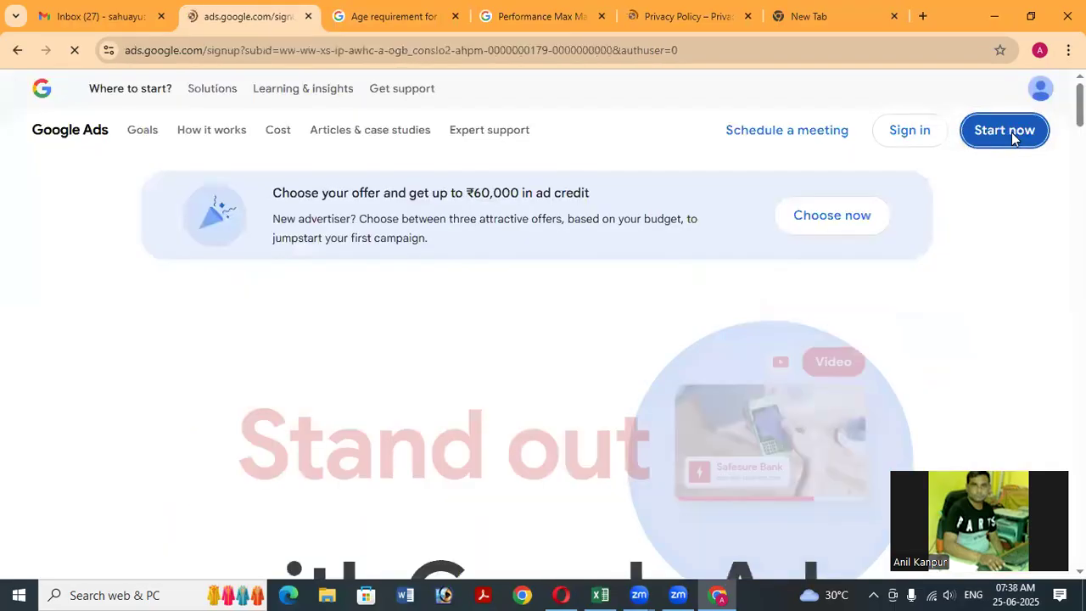
Check the privacy policy page, then close the Ads On Air masterclass tab.
click(672, 18)
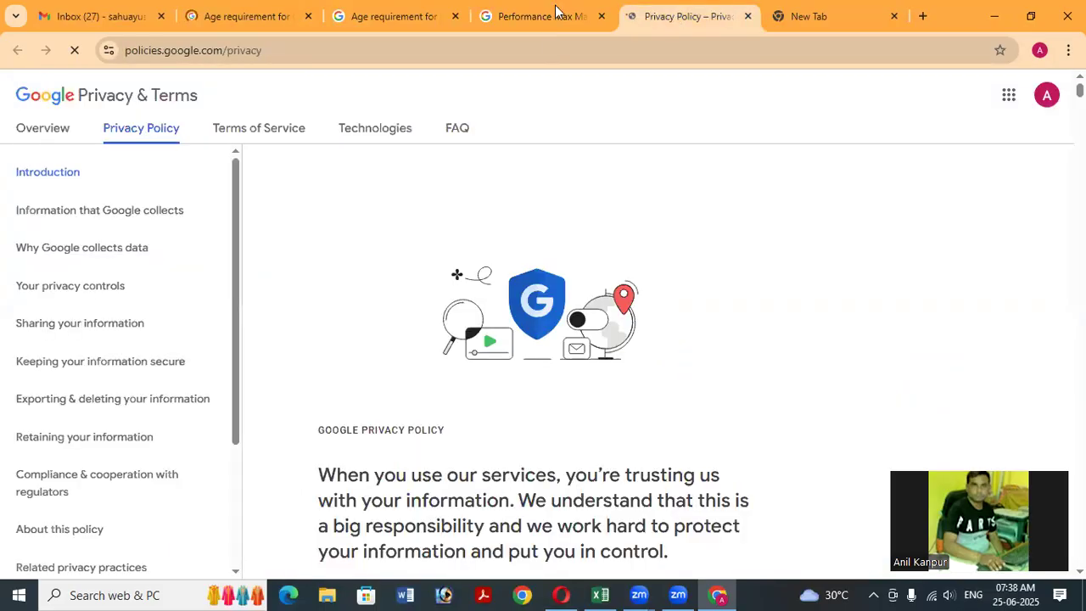
click(611, 24)
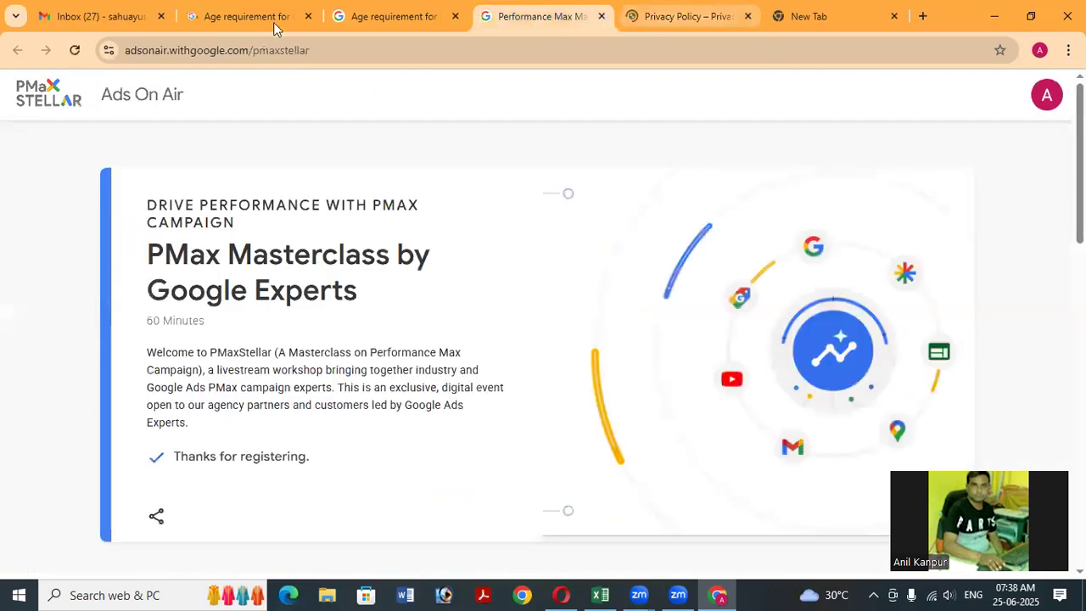
key(ctrl+w)
Read through the 'Age requirement for Google Ads' help article.
click(234, 19)
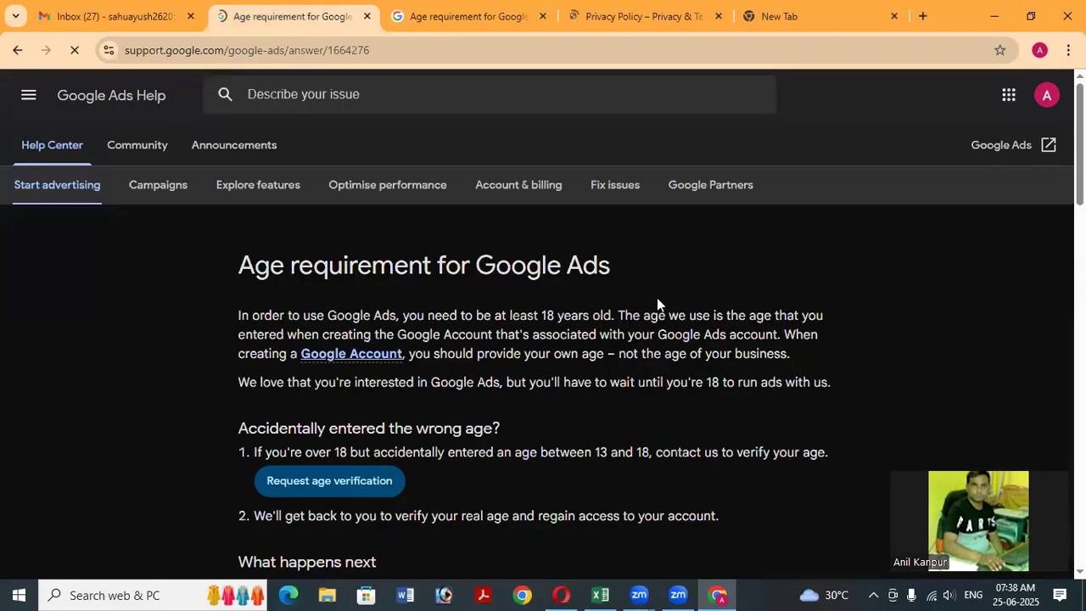
scroll(449, 320, down, 2)
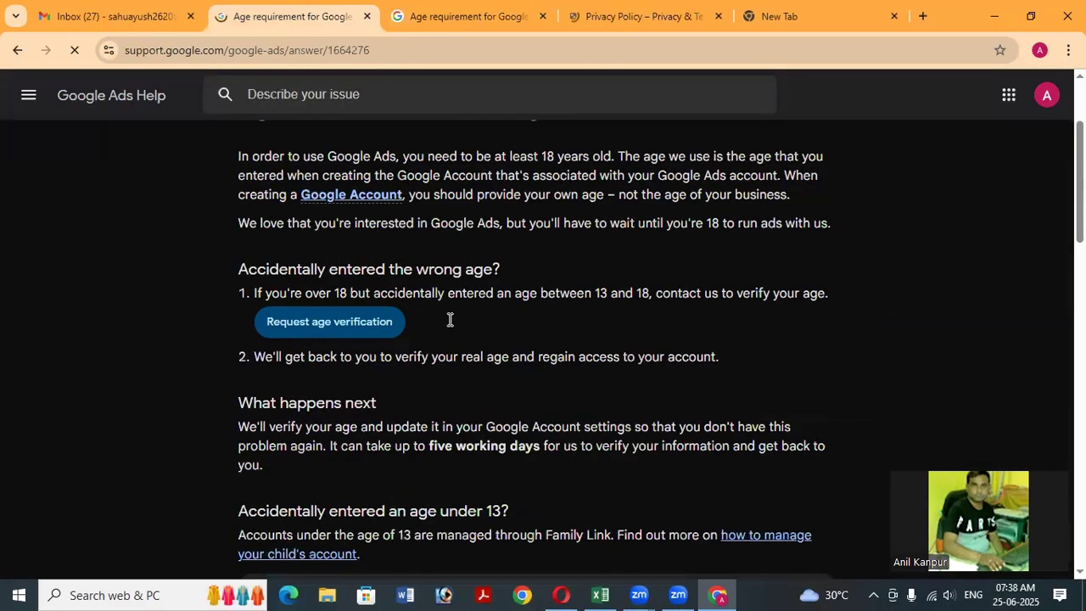
scroll(449, 320, up, 2)
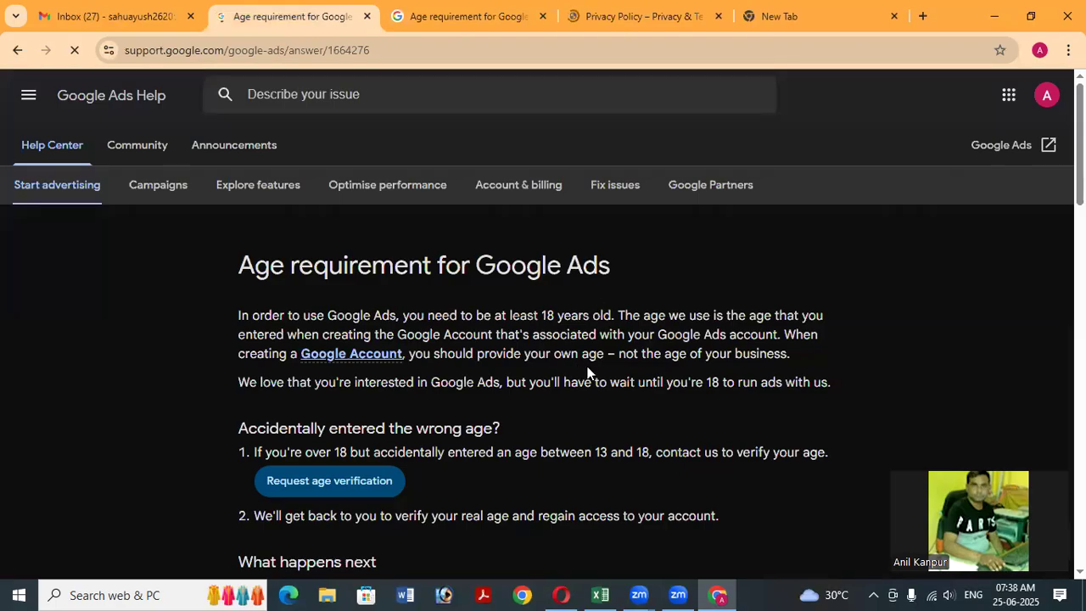
scroll(587, 370, down, 18)
scroll(332, 349, up, 10)
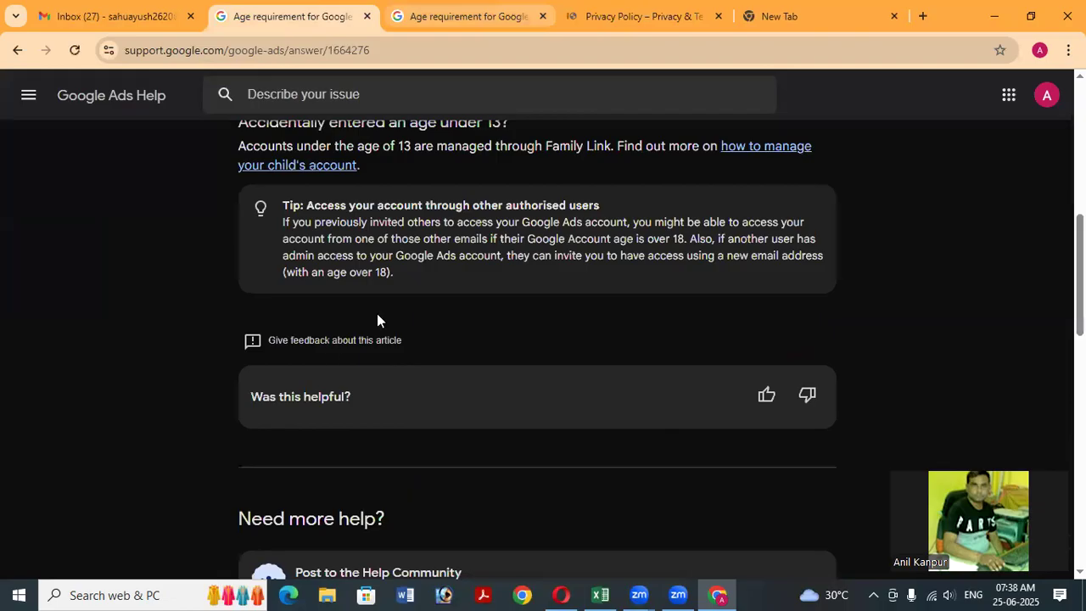
scroll(376, 313, up, 4)
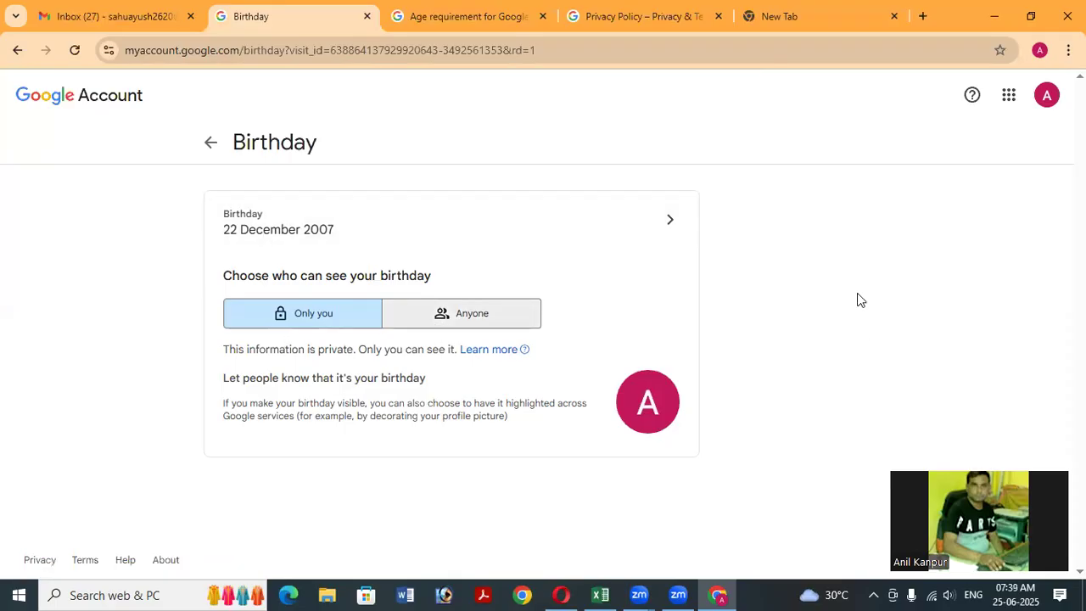
Change the Google Account birth year to 2006, start age verification, and return to Gmail.
click(671, 224)
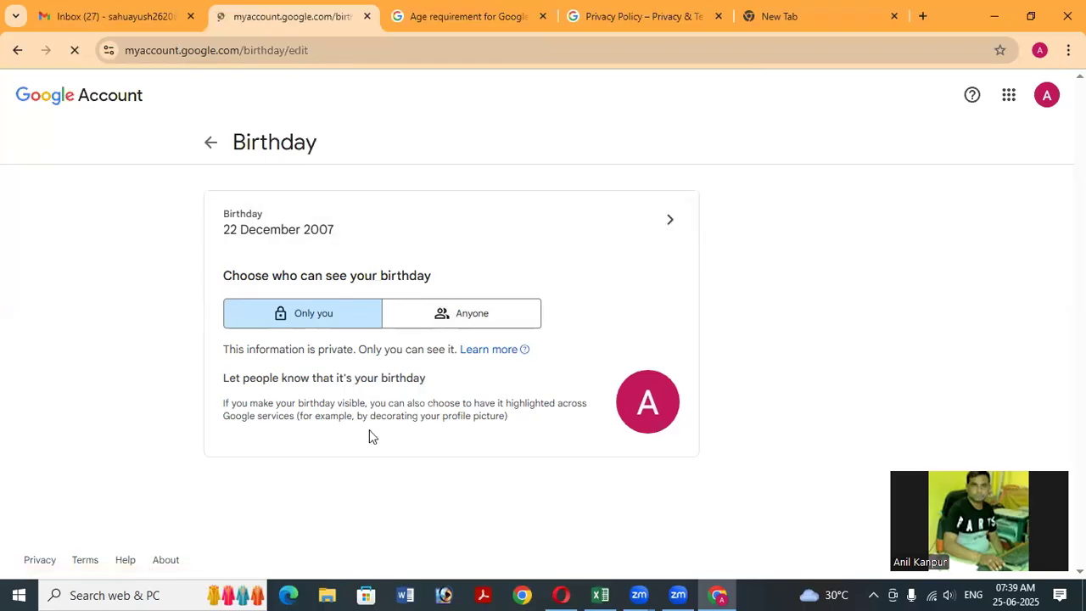
click(521, 366)
click(494, 356)
key(shift+Left)
key(BackSpace)
text(6)
click(514, 419)
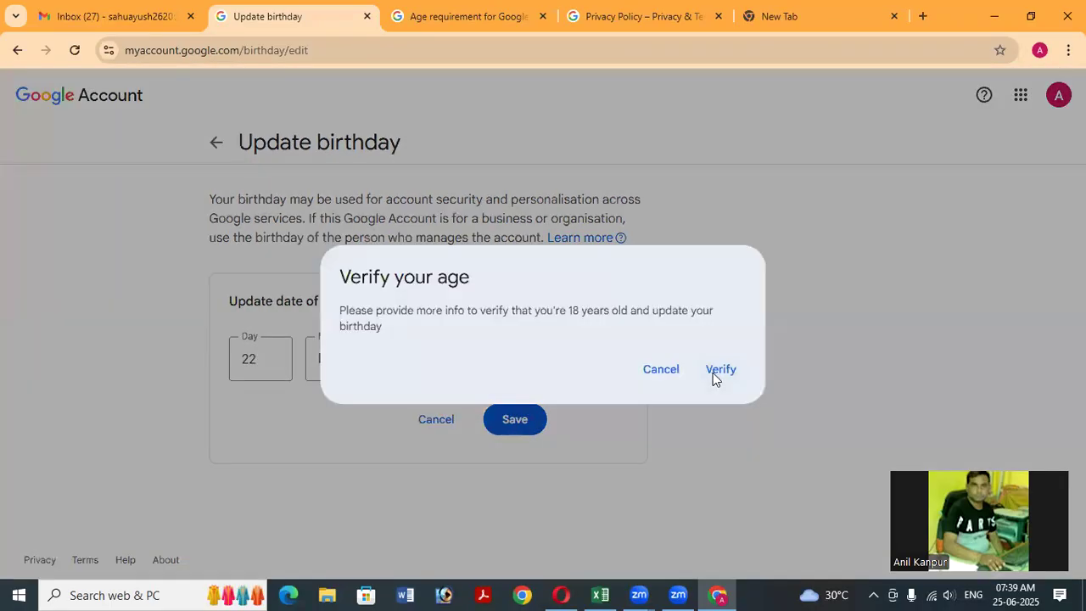
click(714, 374)
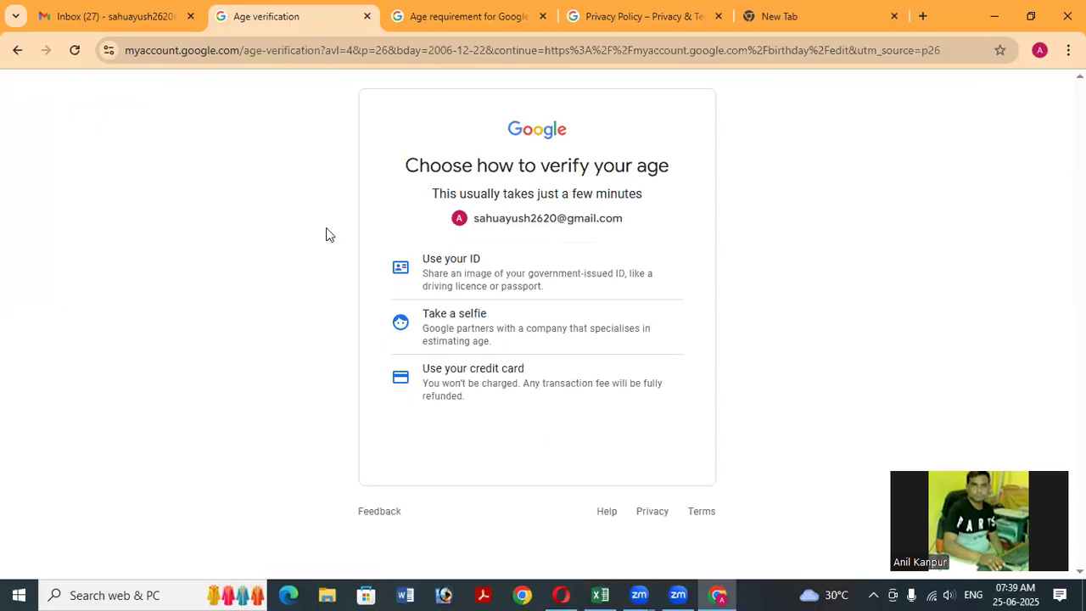
click(114, 16)
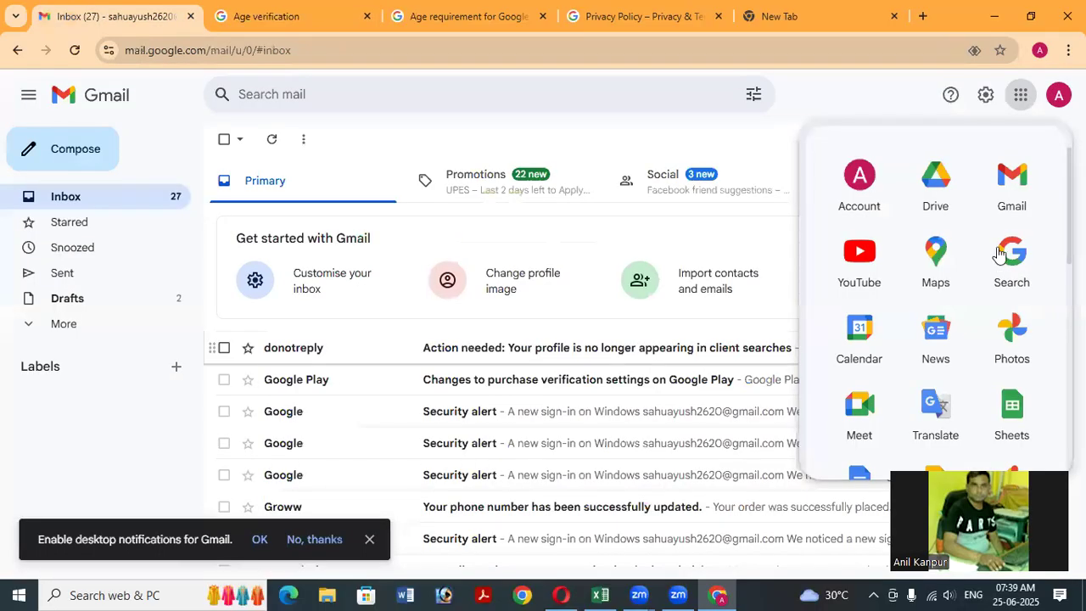
Scroll through the Google apps panel and minimize the Chrome window.
scroll(1003, 251, down, 2)
scroll(1009, 305, down, 3)
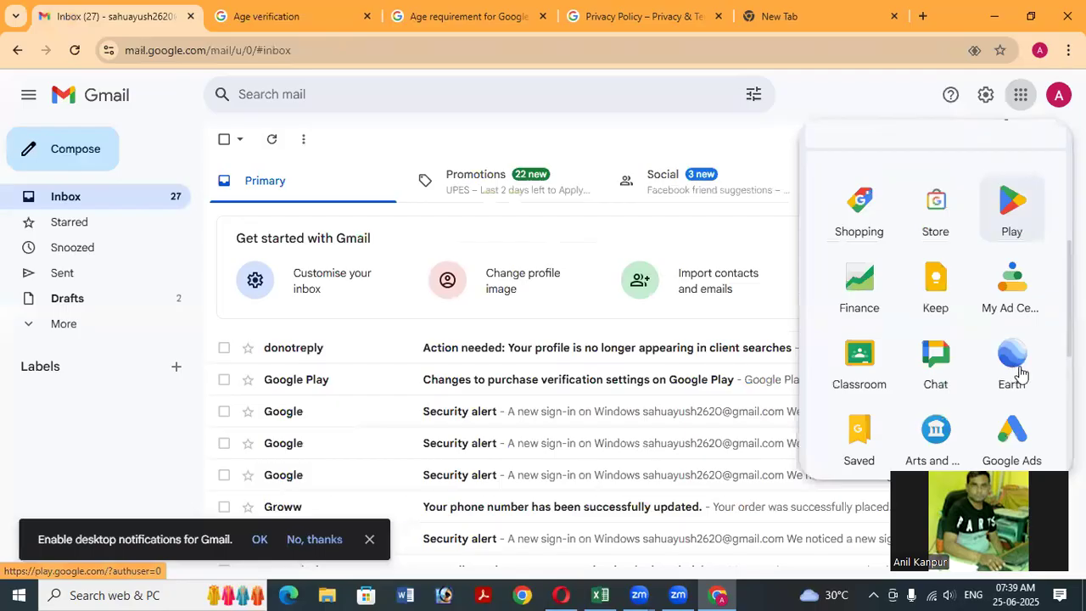
scroll(1018, 371, down, 1)
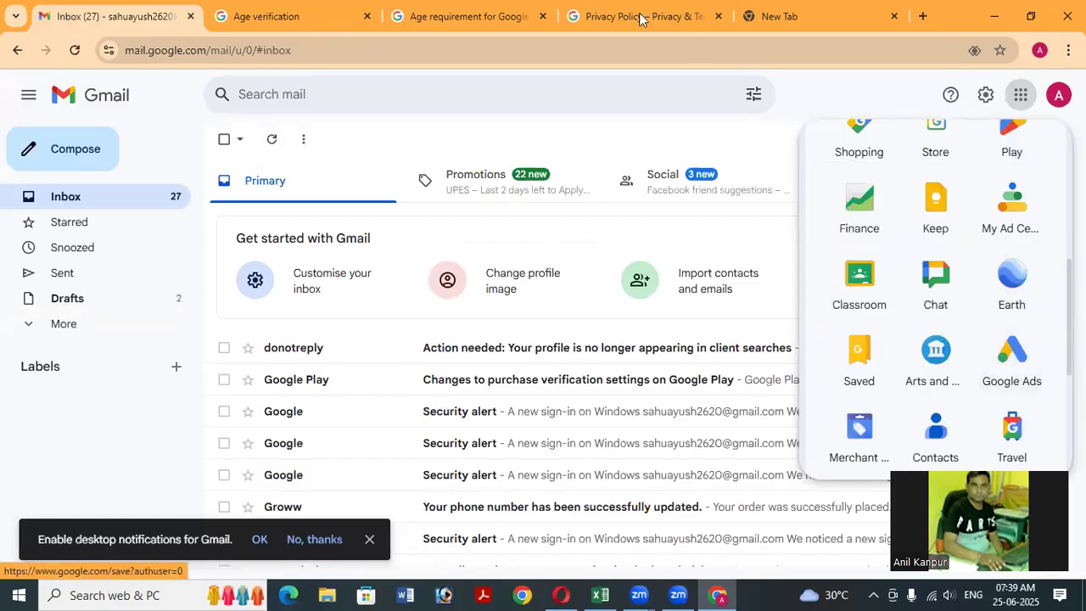
click(992, 21)
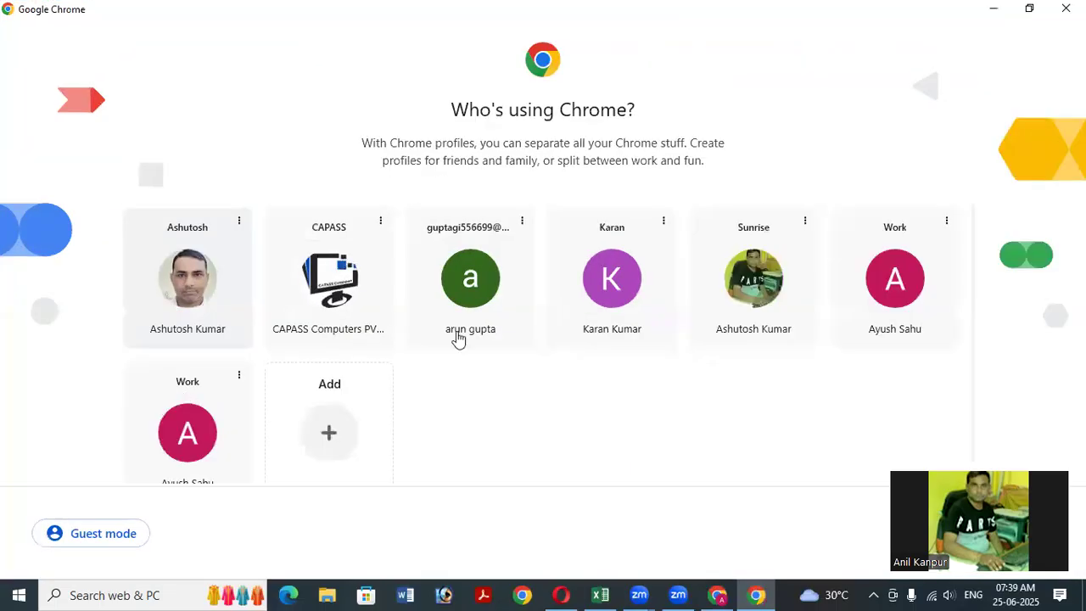
Open Chrome with the chosen profile and restore the previous session's tabs.
click(761, 301)
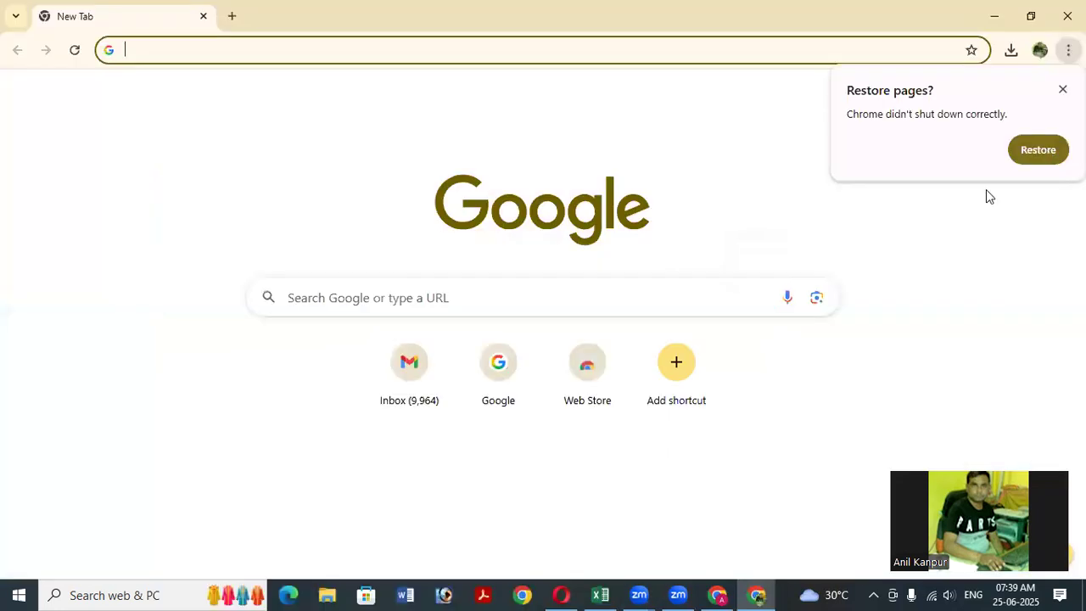
click(1038, 147)
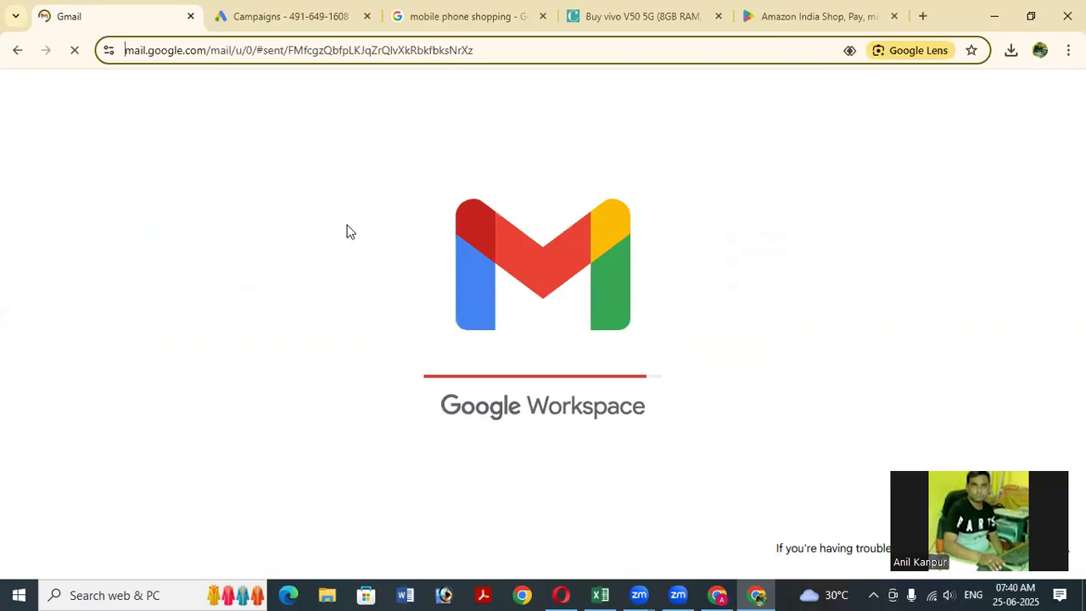
Close the mobile phone shopping and other shopping tabs.
click(313, 15)
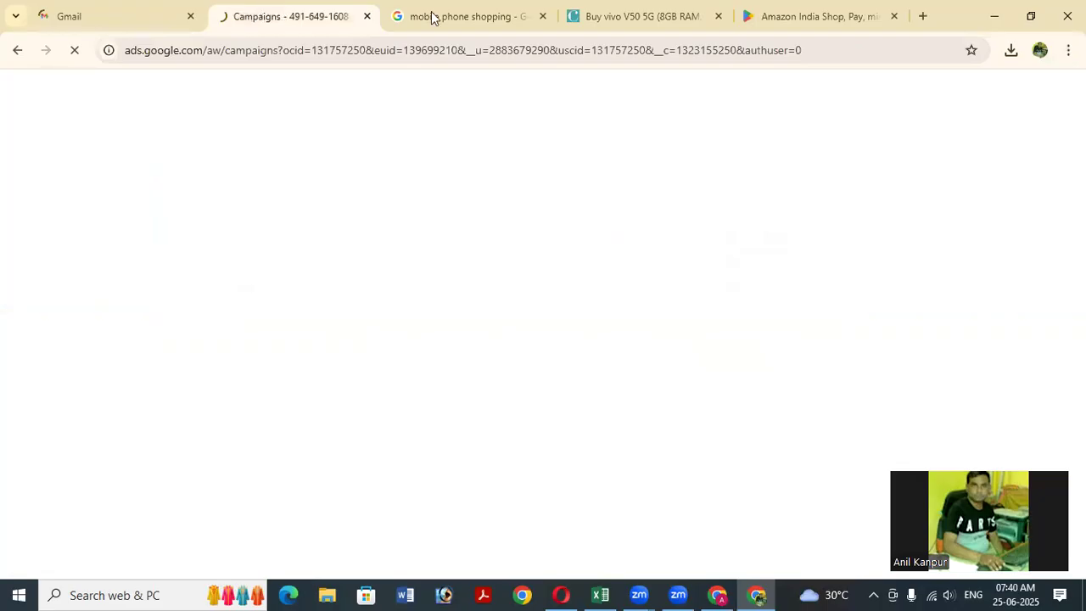
click(538, 25)
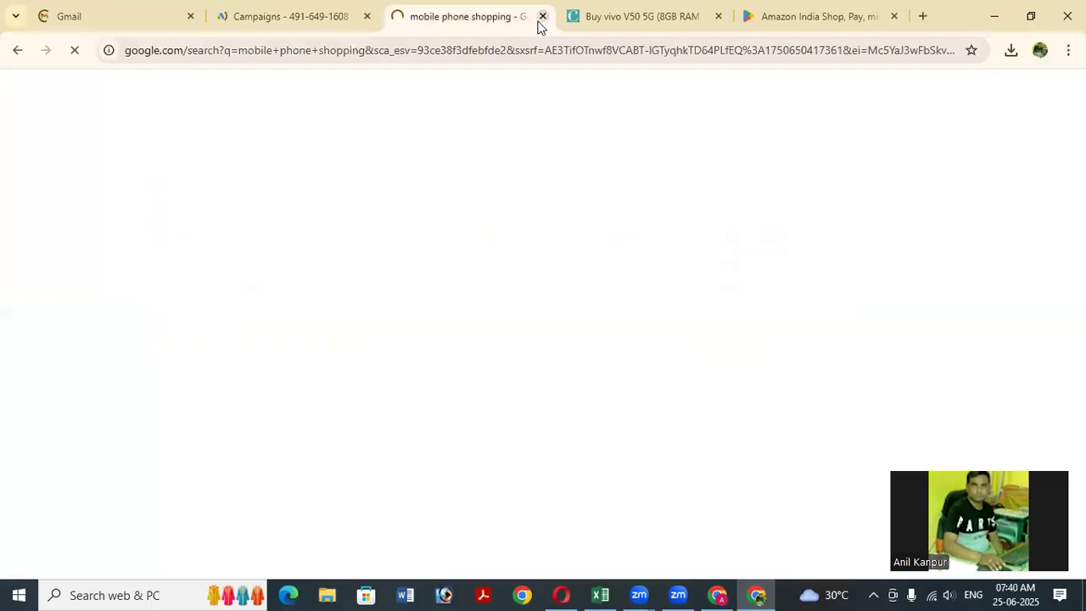
click(542, 17)
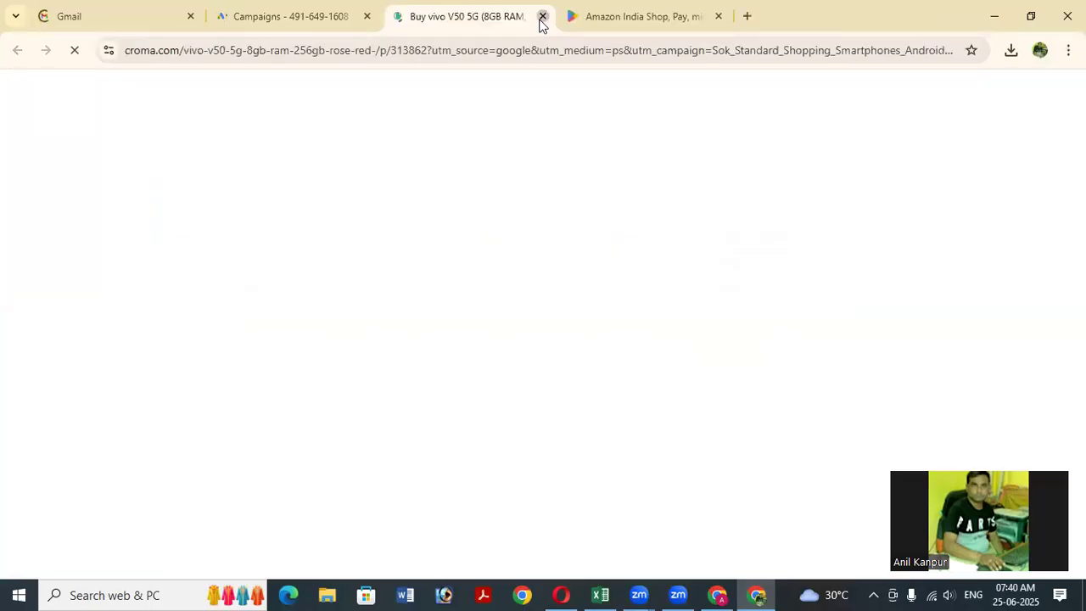
click(542, 17)
click(542, 16)
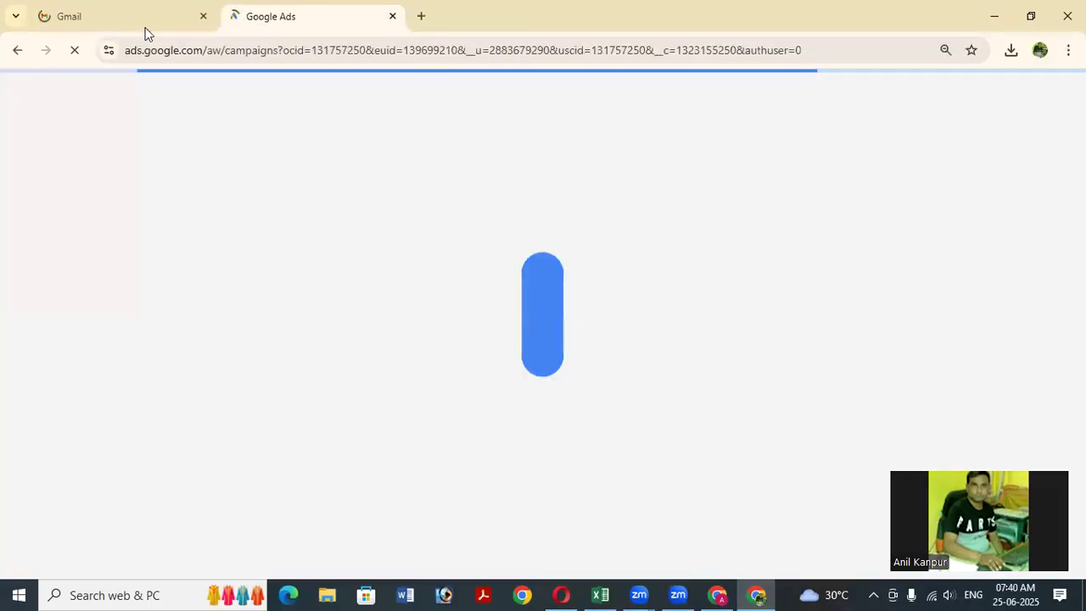
Bring up File Explorer showing the Zoom meeting recording folder.
click(144, 25)
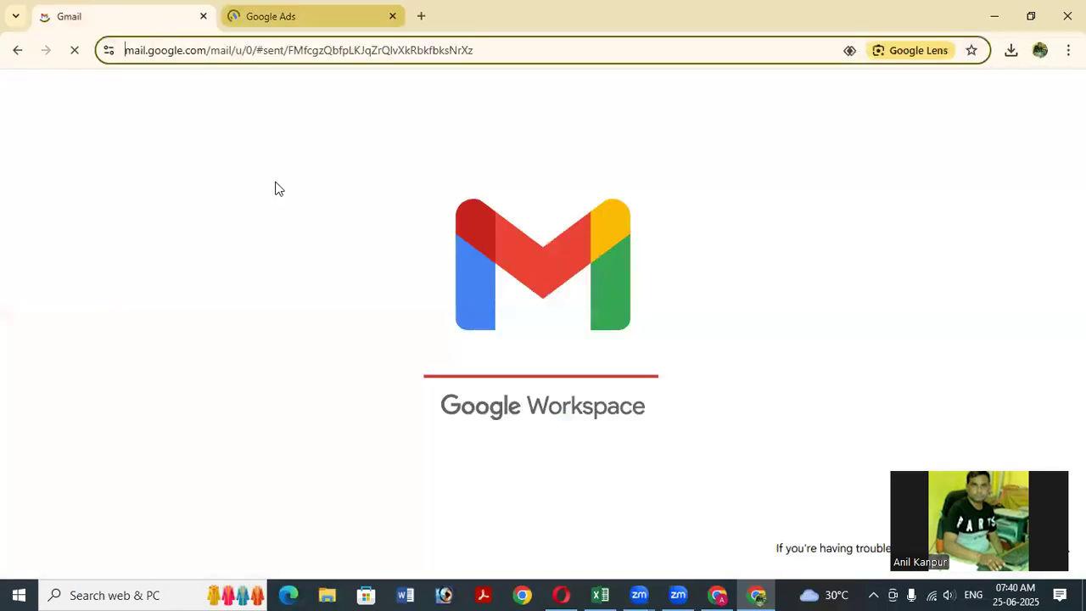
key(ctrl+Tab)
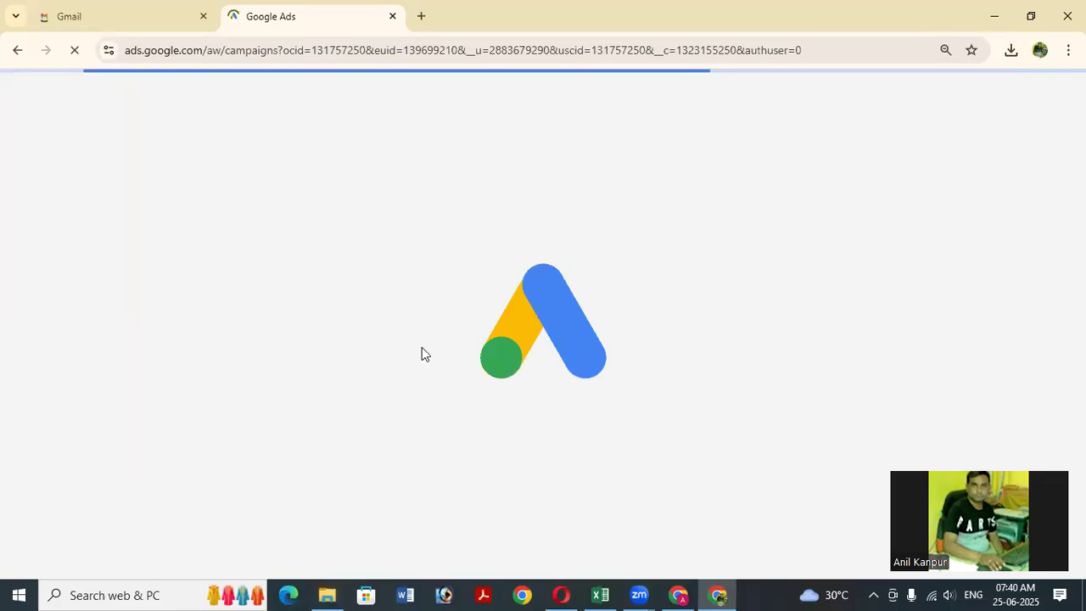
click(327, 593)
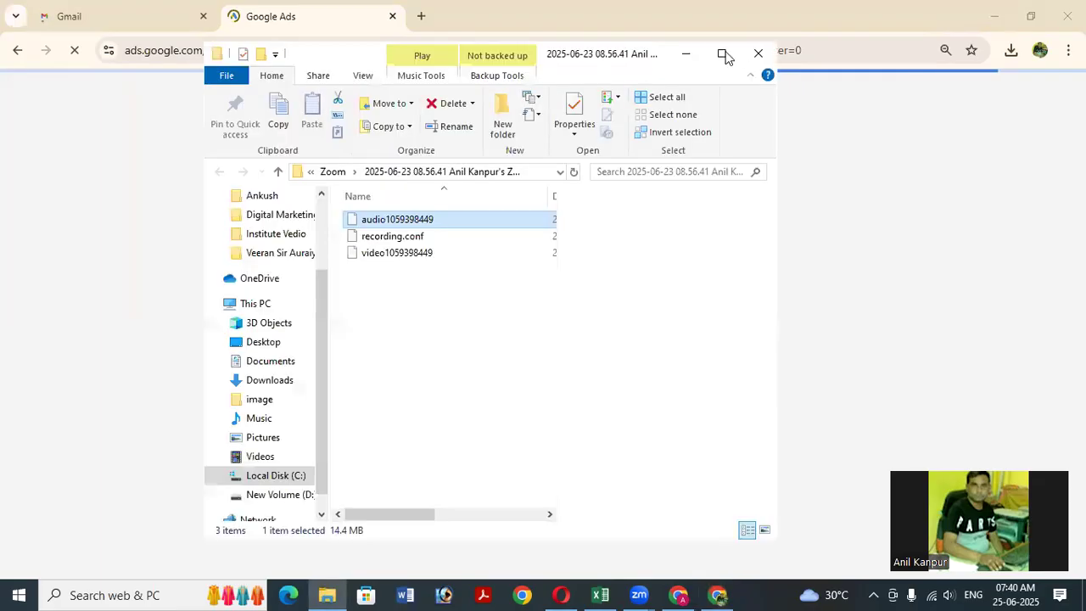
key(super+Up)
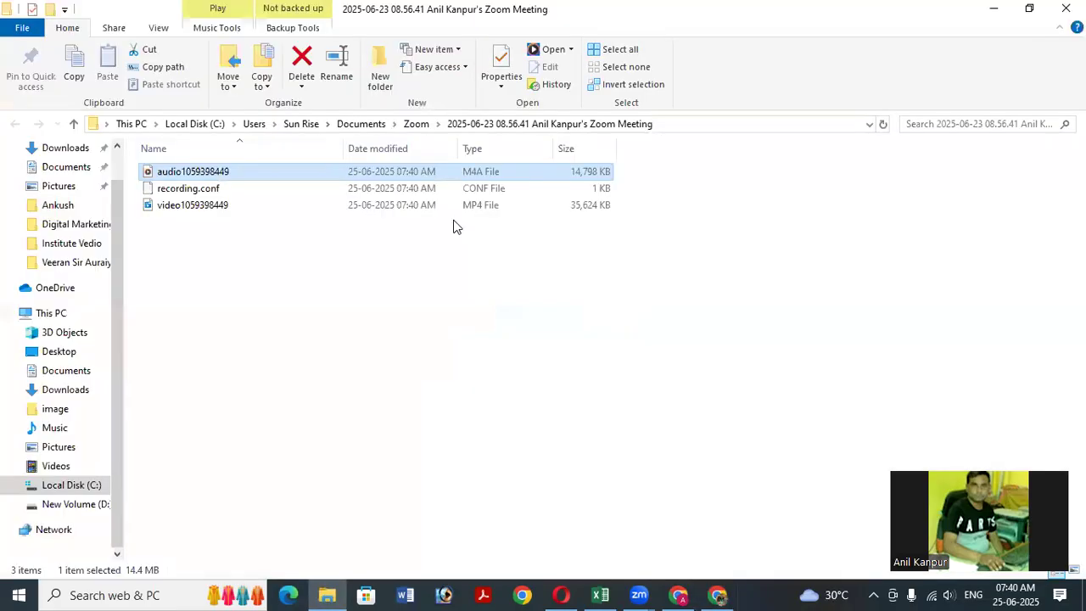
click(210, 213)
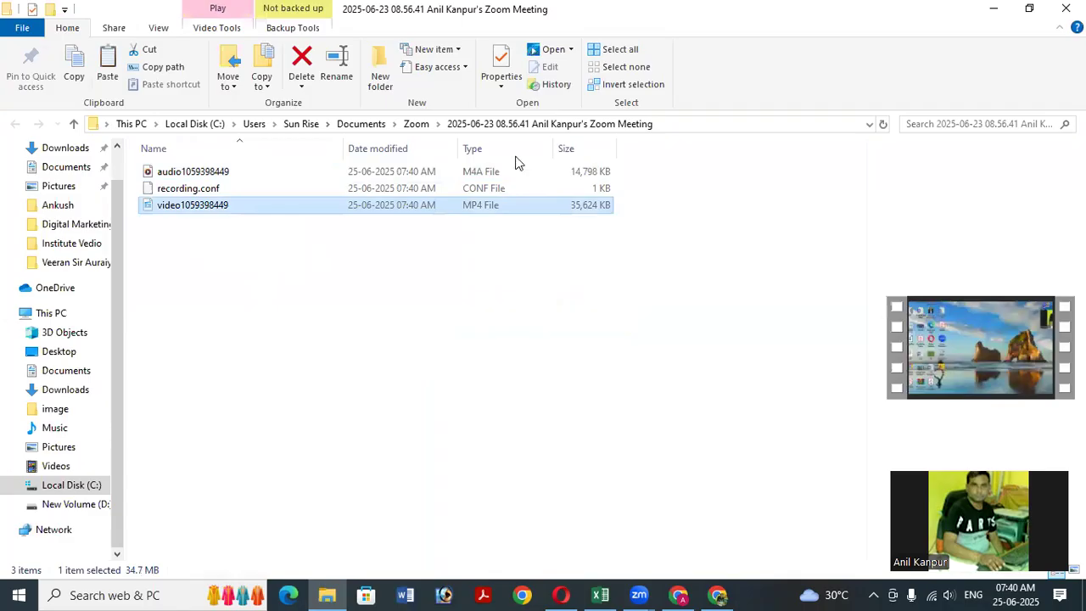
click(417, 125)
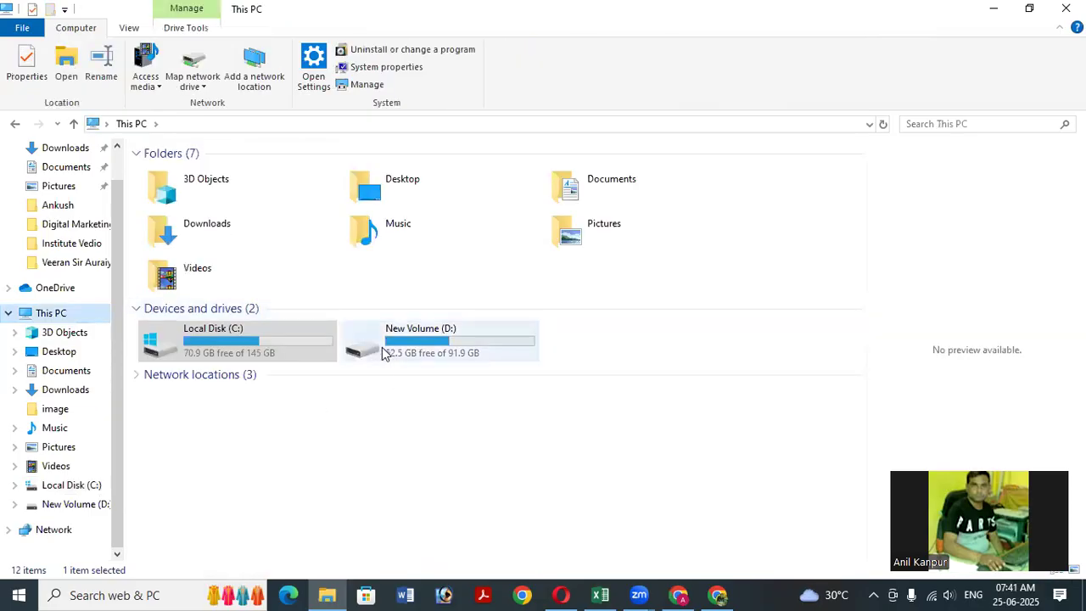
double_click(381, 352)
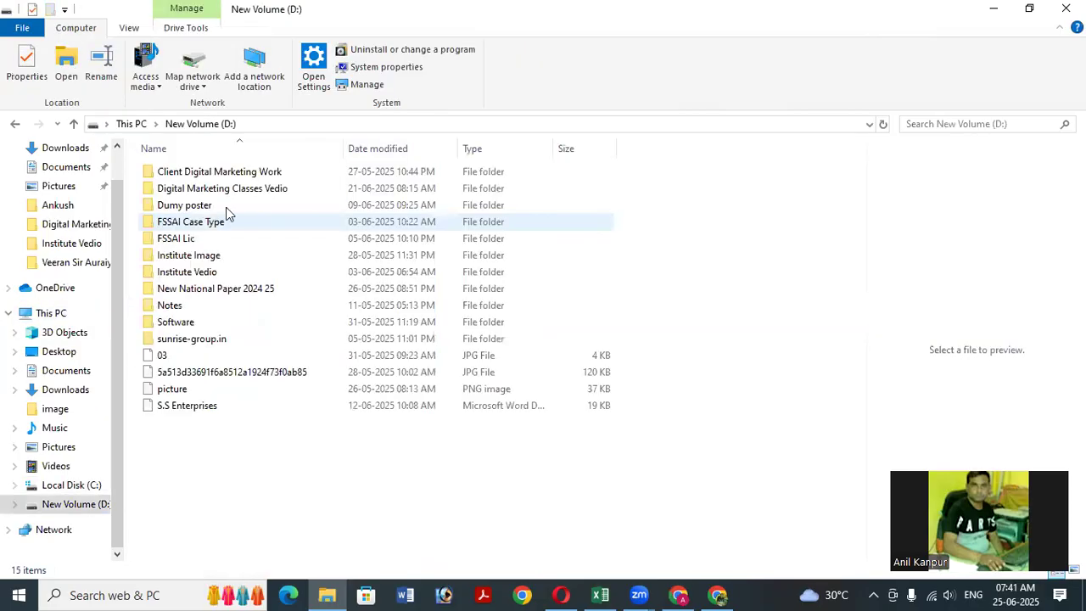
click(202, 188)
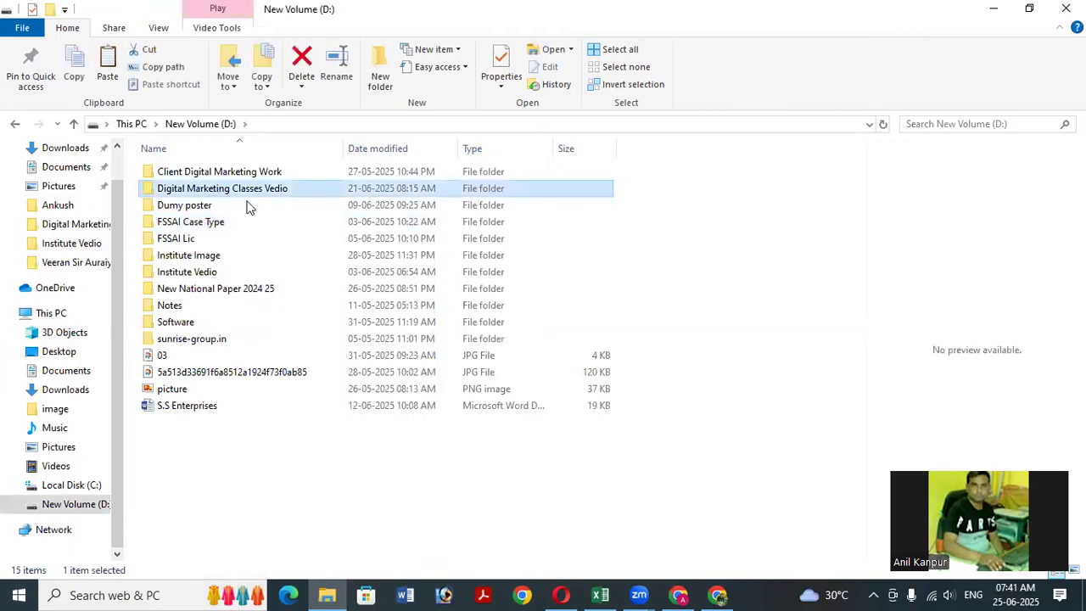
key(Return)
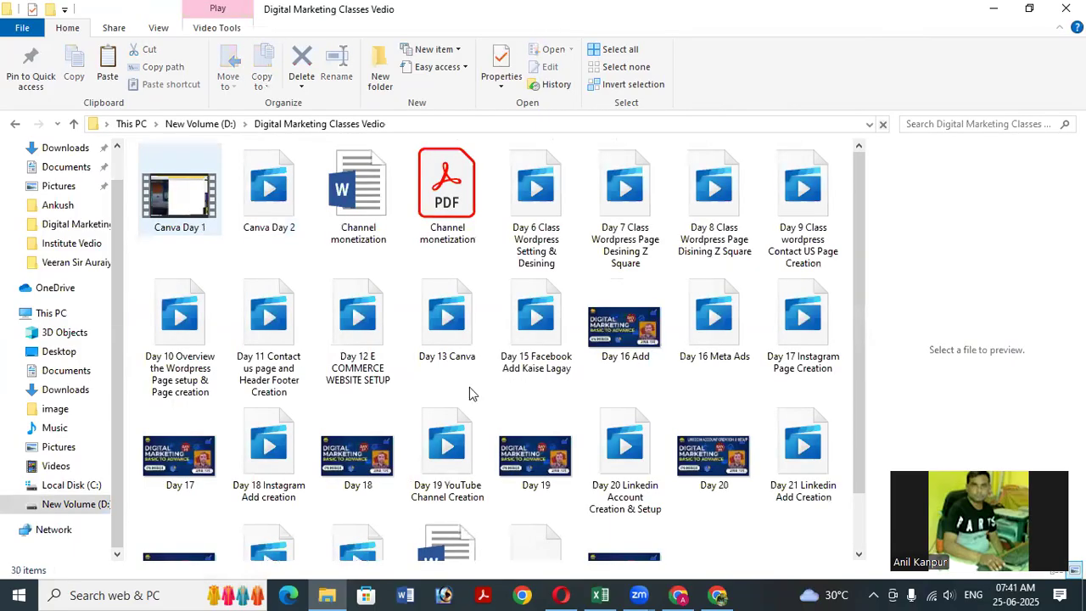
scroll(471, 392, down, 1)
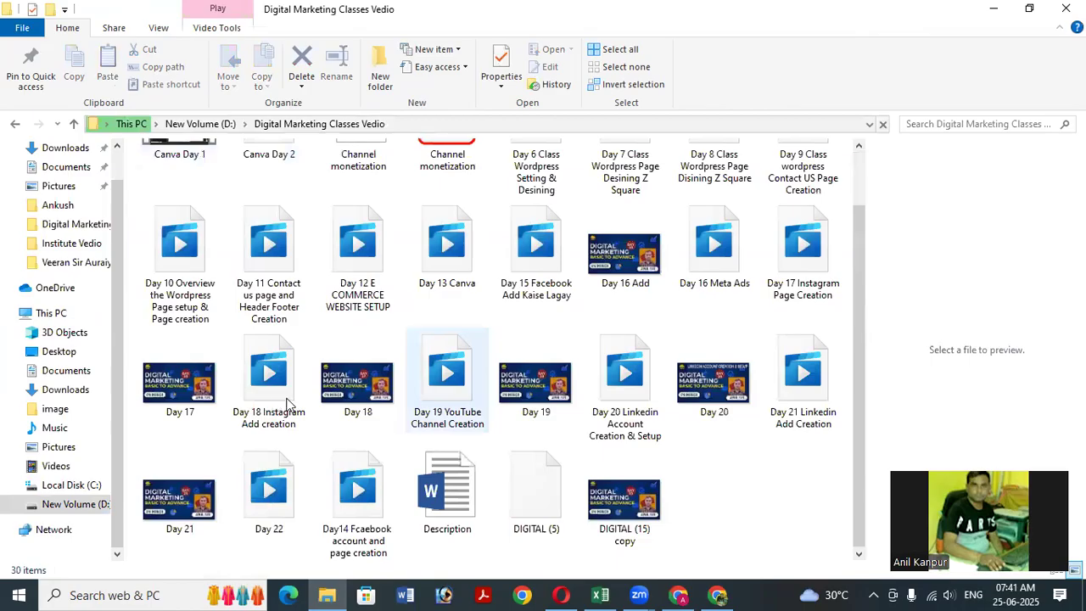
key(ctrl+v)
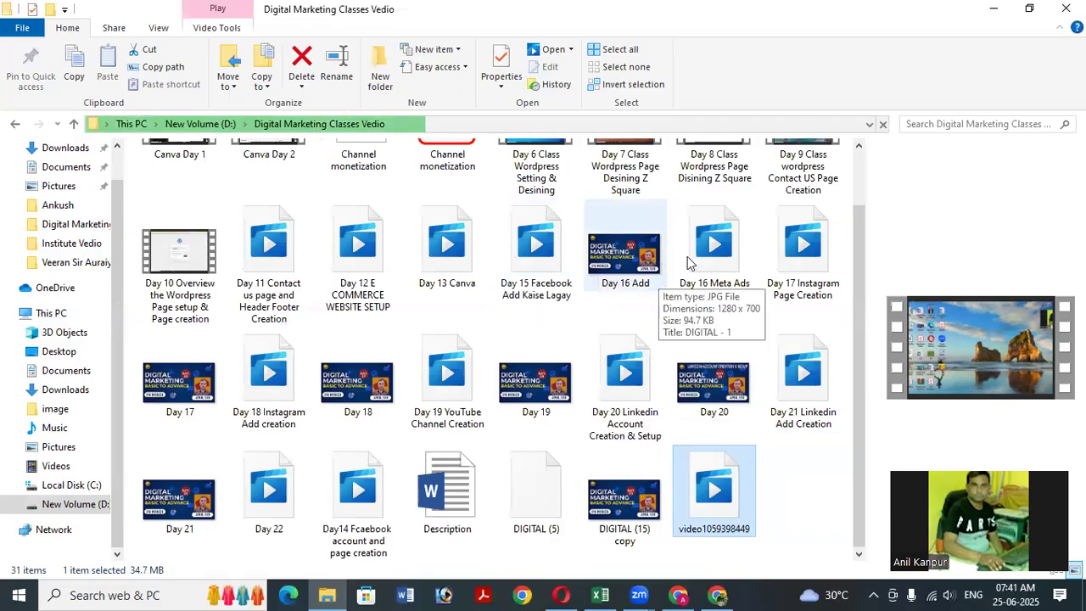
click(999, 11)
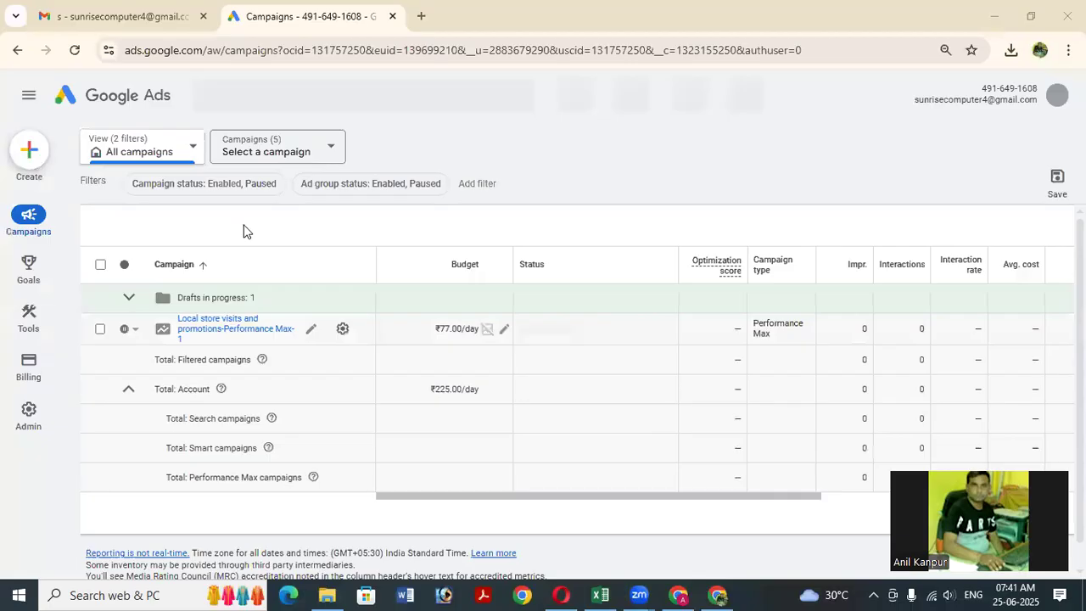
Start a new campaign from the Create menu after dropping an ad group attempt.
mouse_move(27, 157)
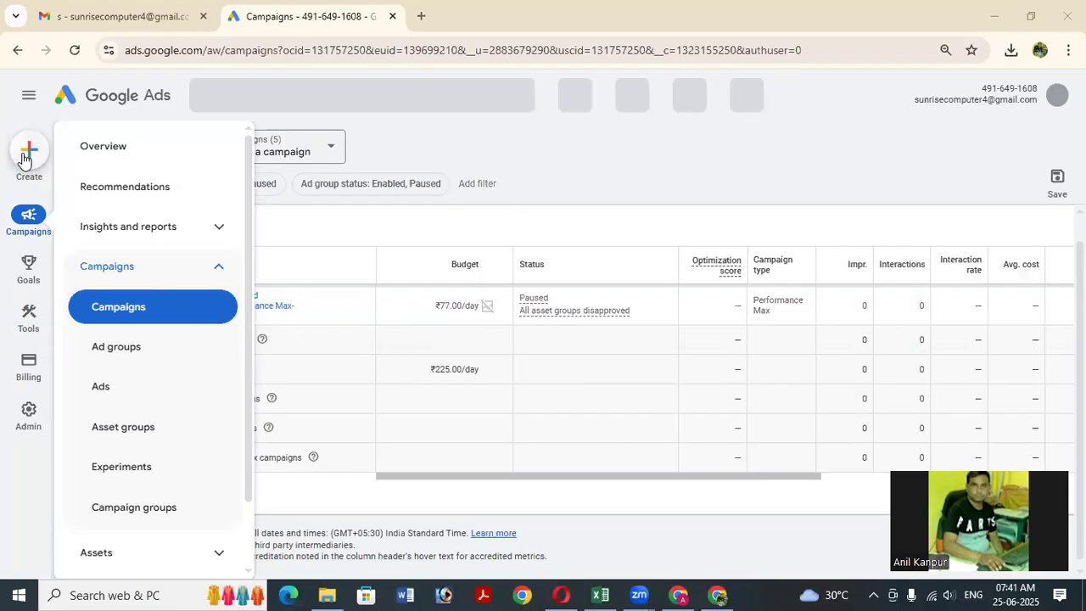
click(26, 157)
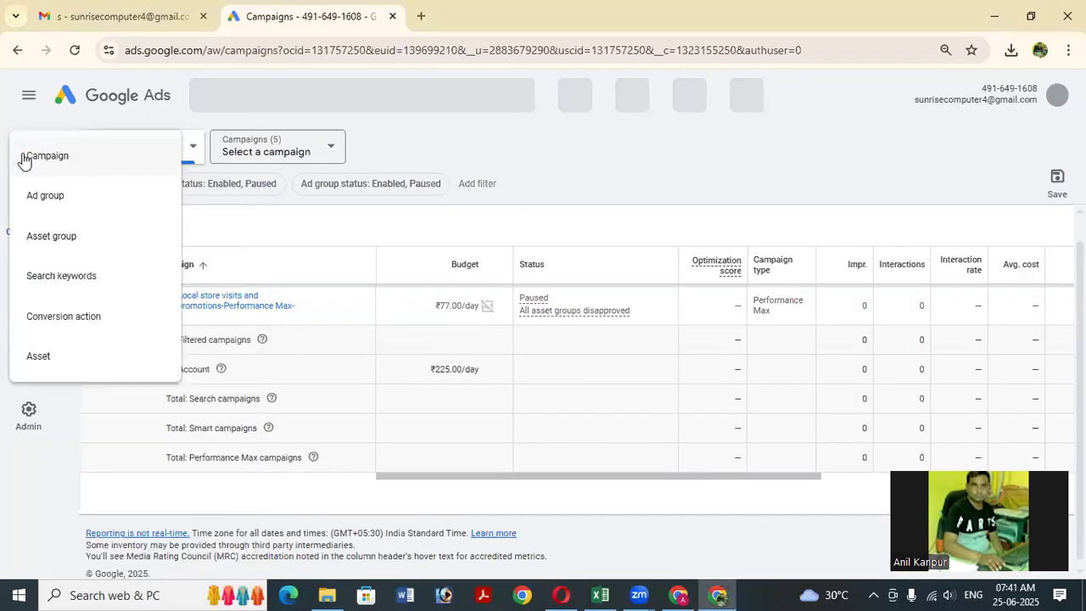
click(65, 164)
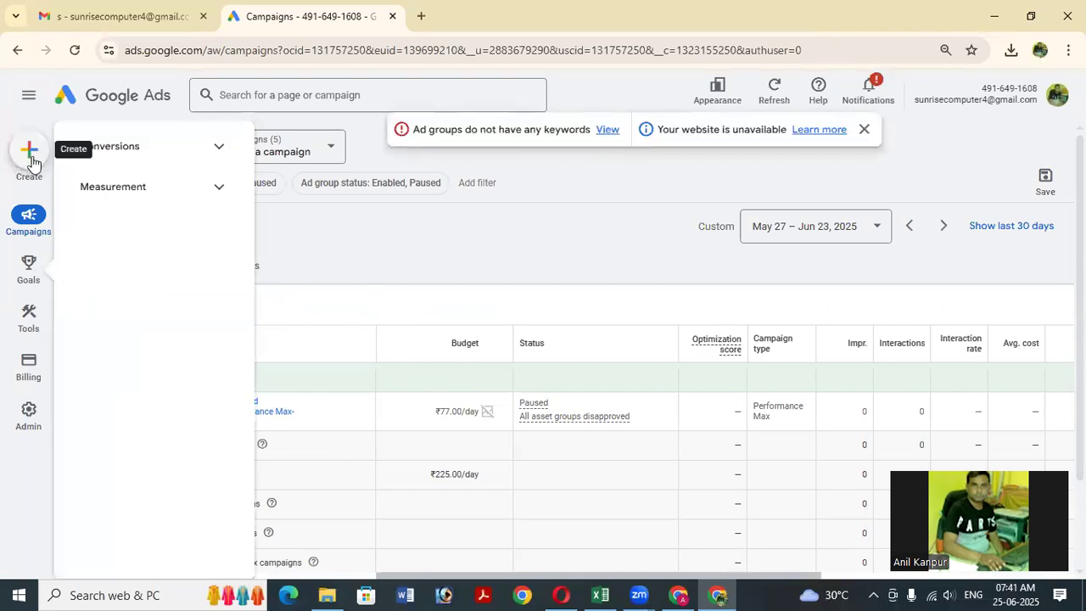
click(31, 156)
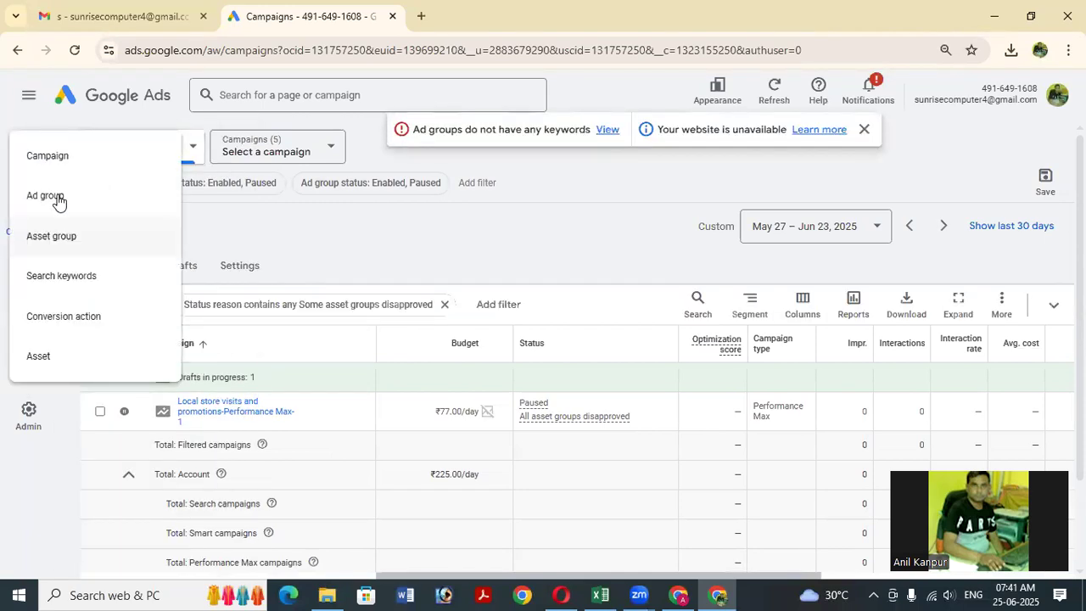
click(222, 321)
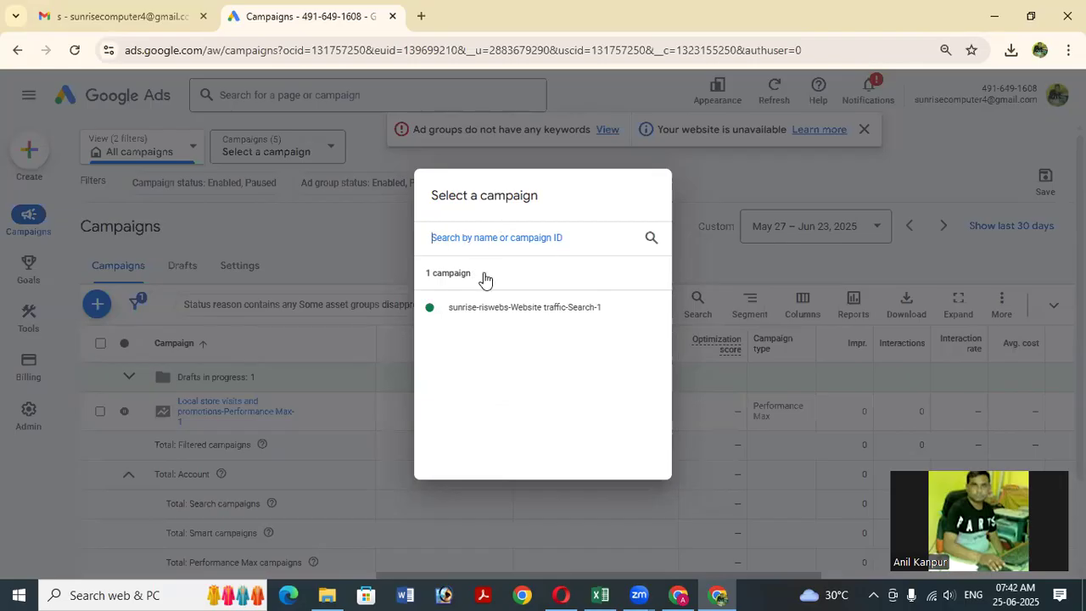
click(262, 334)
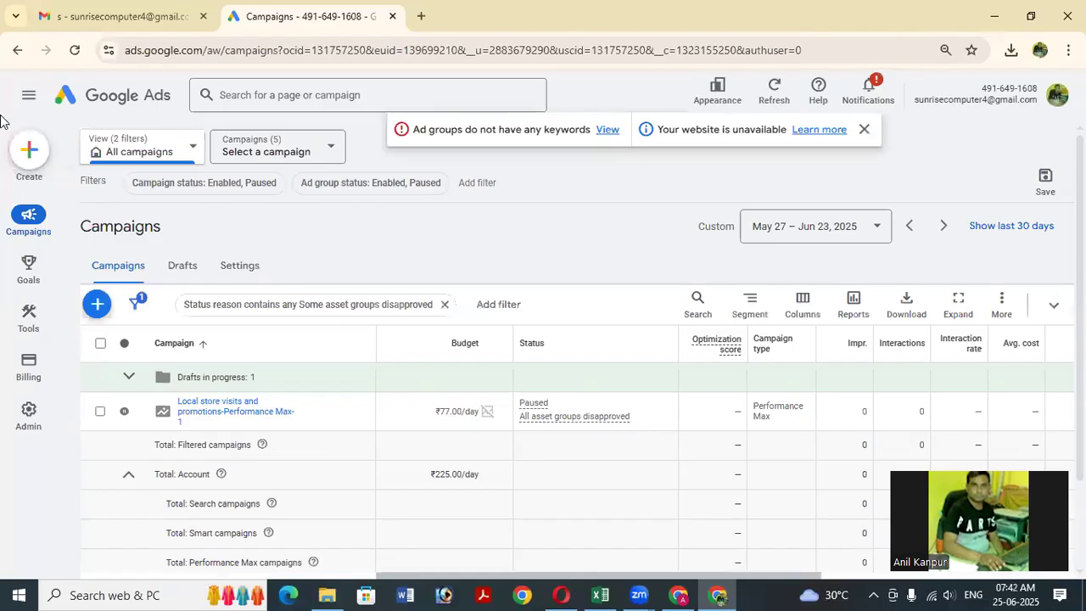
click(30, 157)
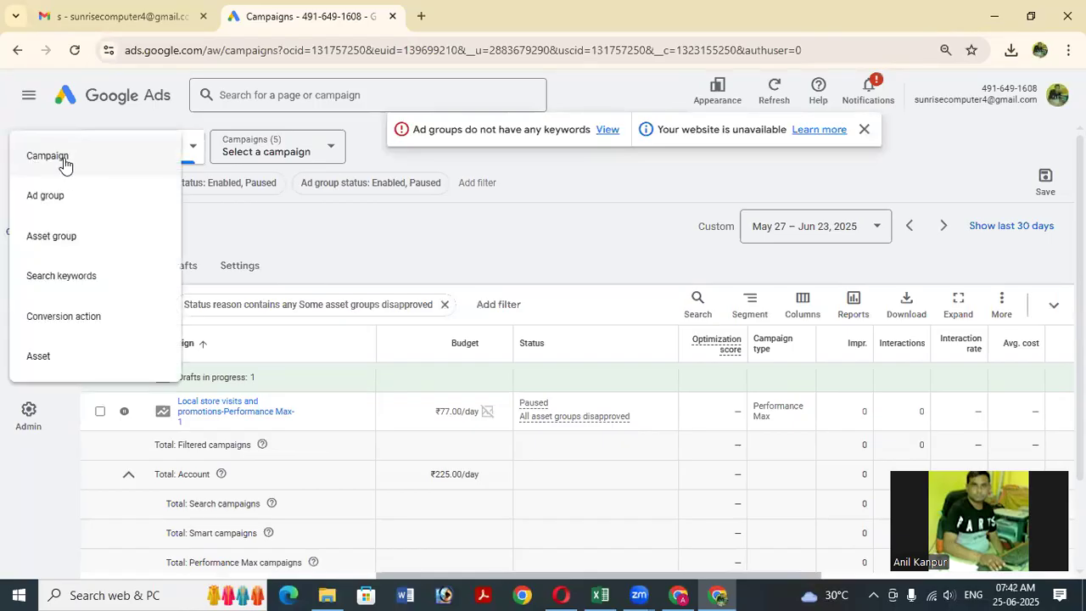
click(66, 163)
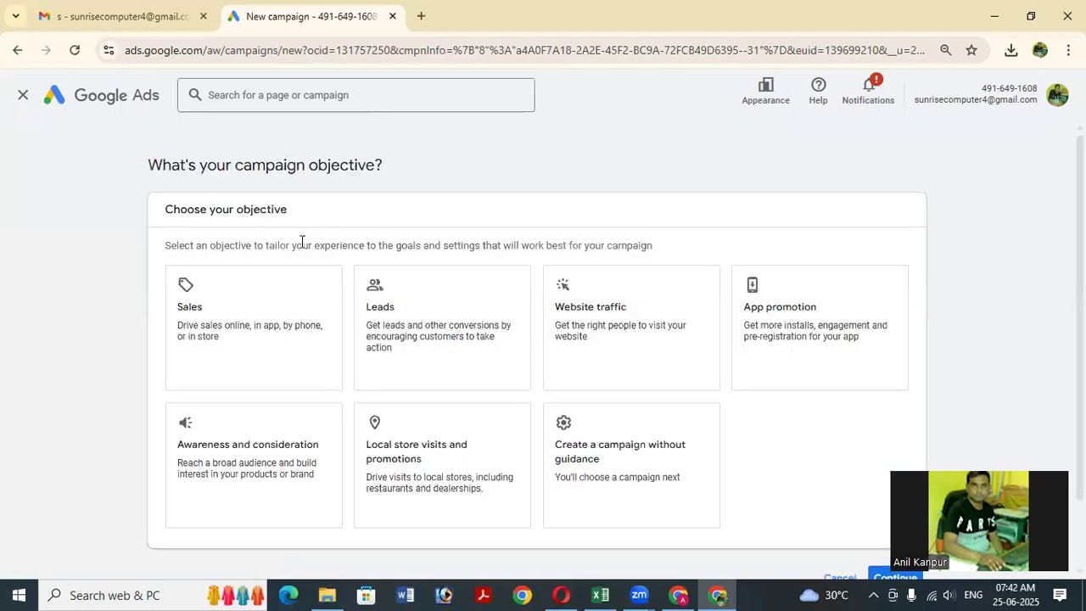
Choose Leads as the campaign objective.
click(280, 326)
scroll(350, 335, down, 1)
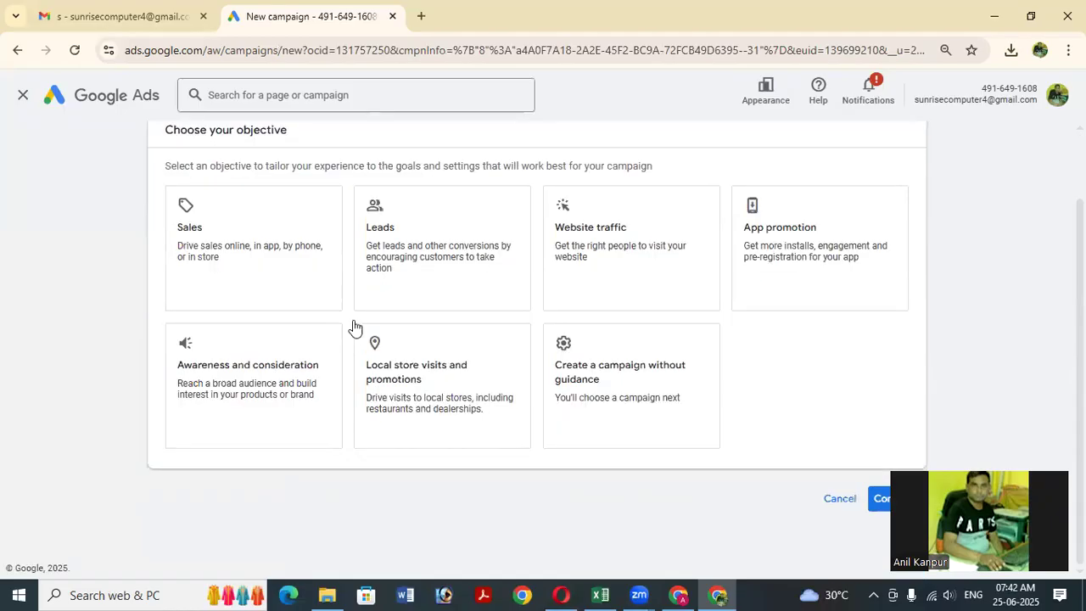
click(431, 289)
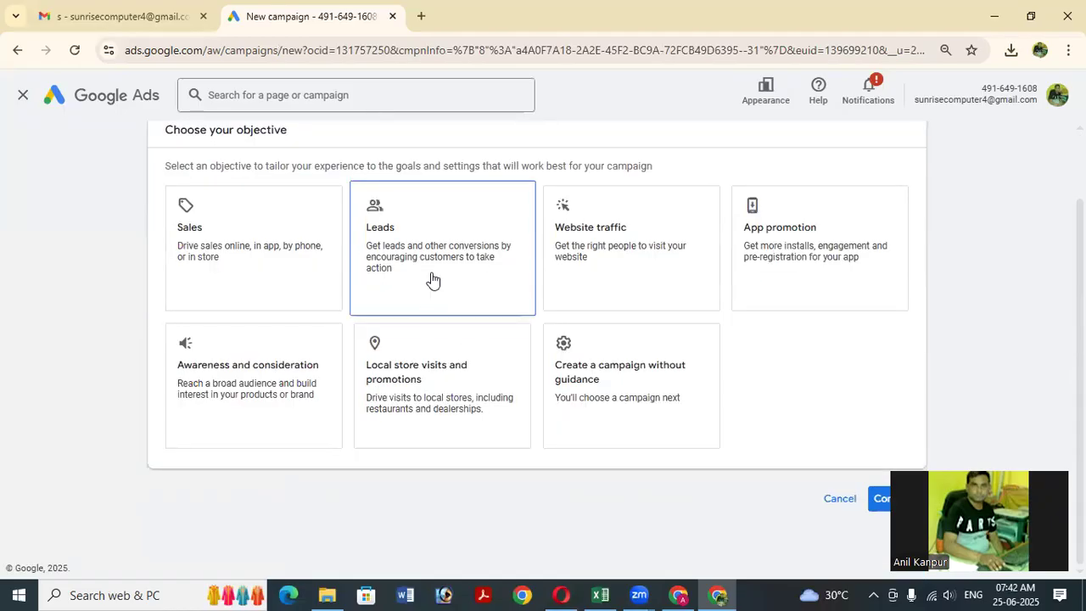
click(241, 286)
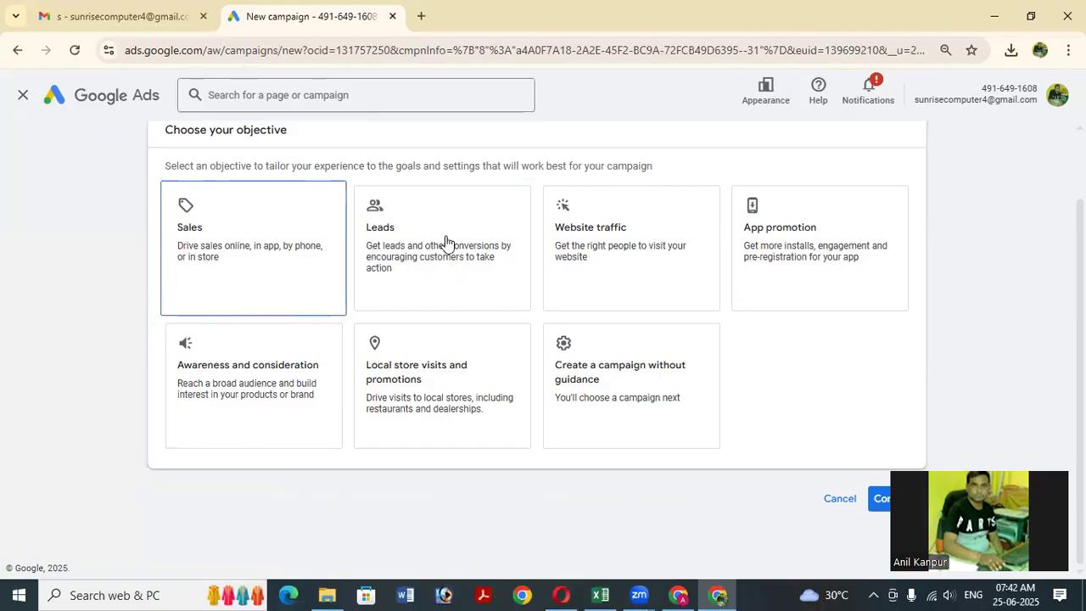
click(421, 286)
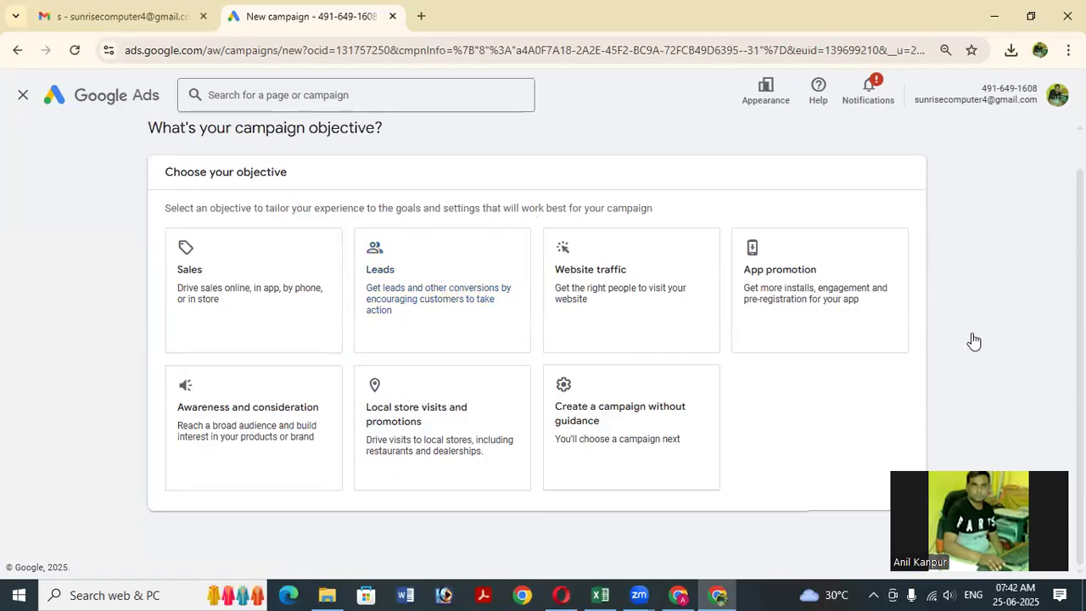
click(438, 314)
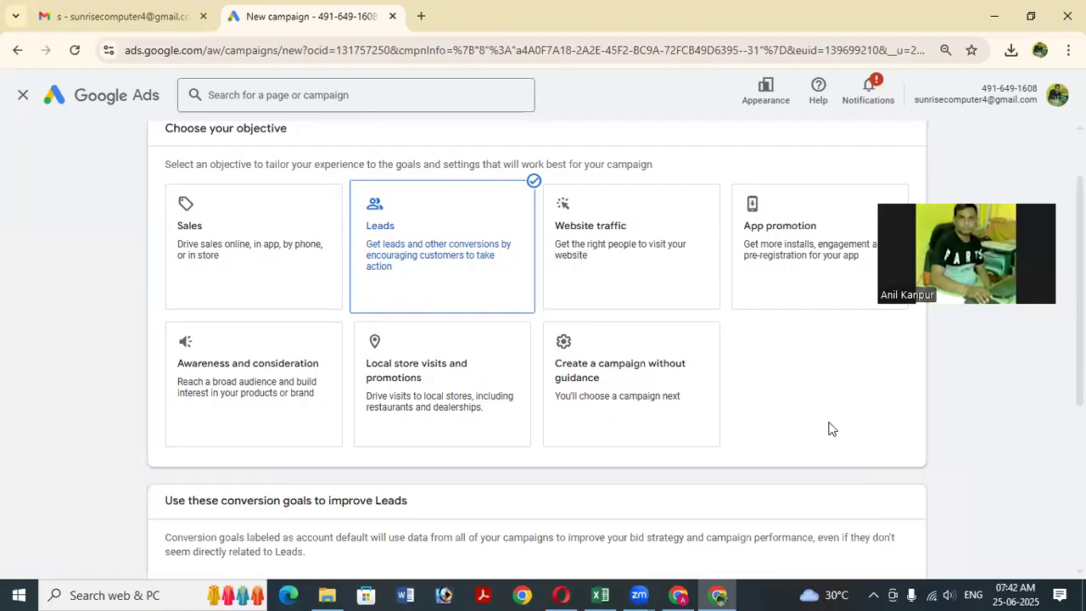
Continue to the campaign types and scroll down to the Final URL and Campaign name sections.
scroll(417, 465, down, 4)
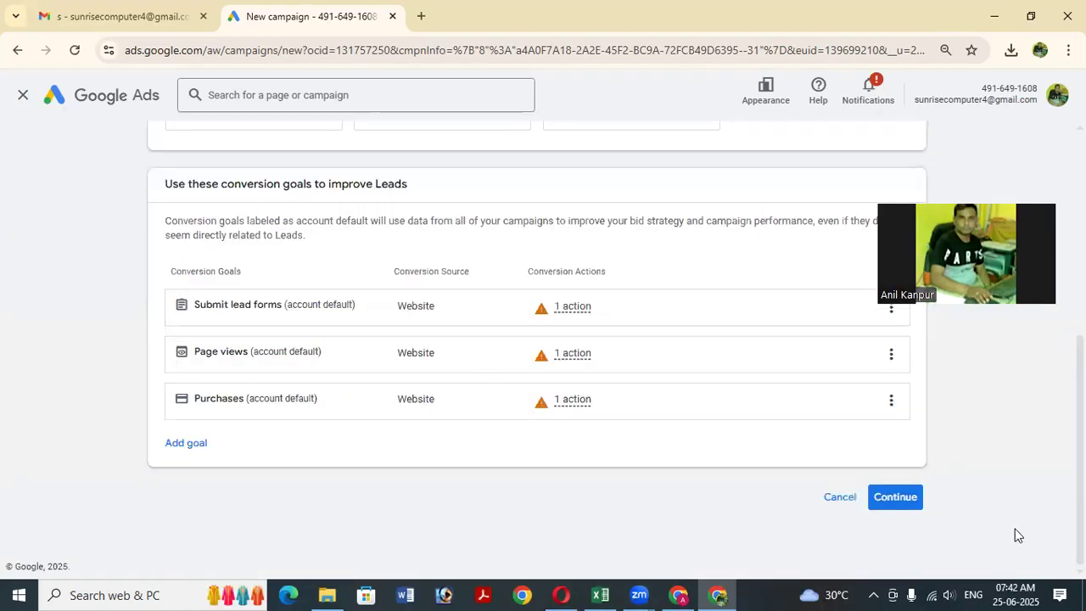
click(898, 499)
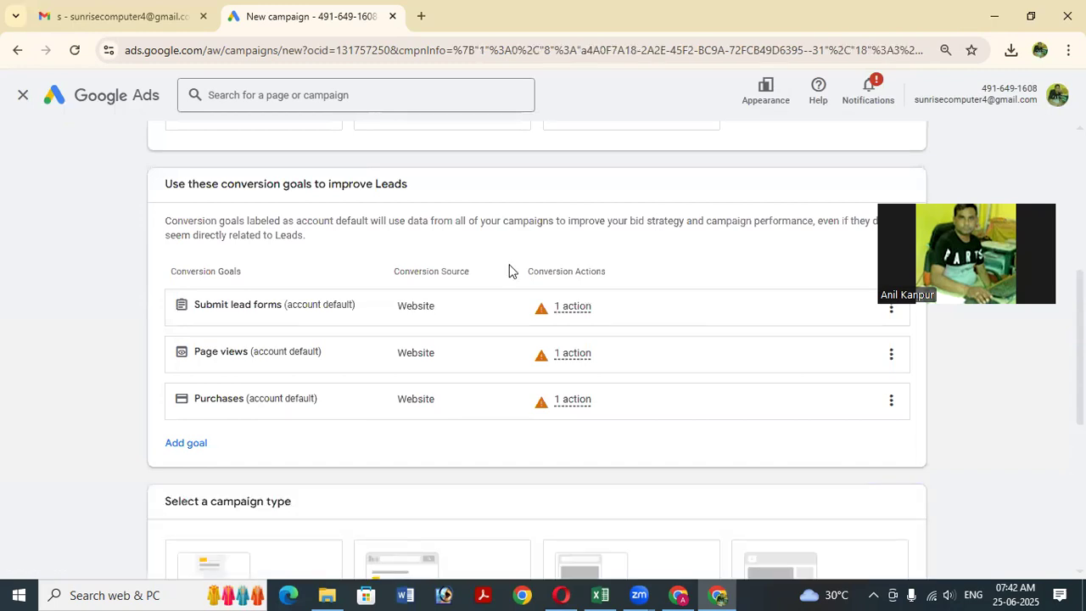
scroll(254, 397, down, 3)
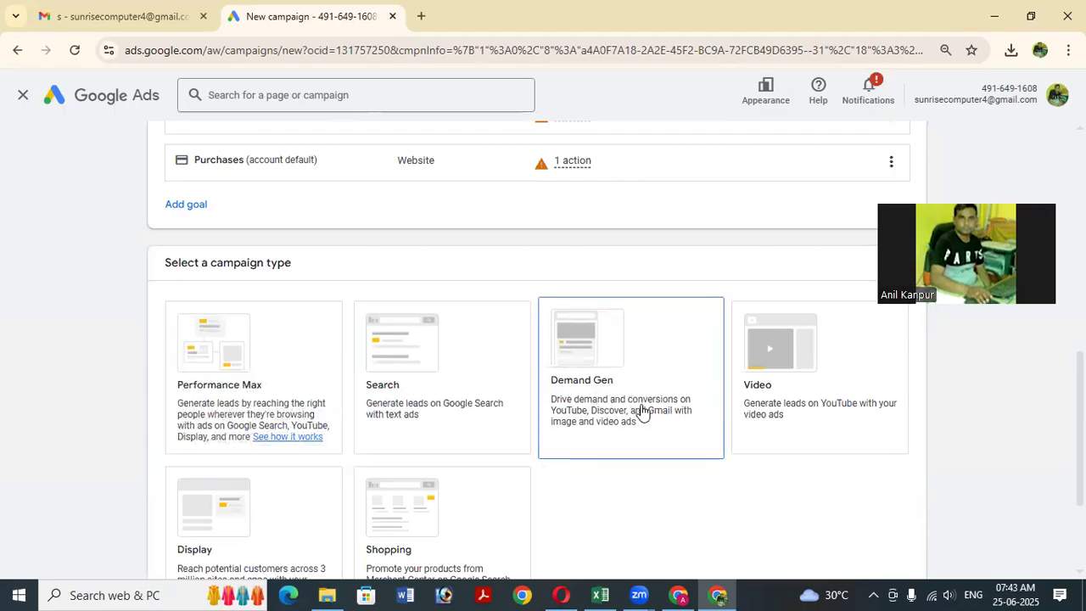
scroll(403, 413, down, 1)
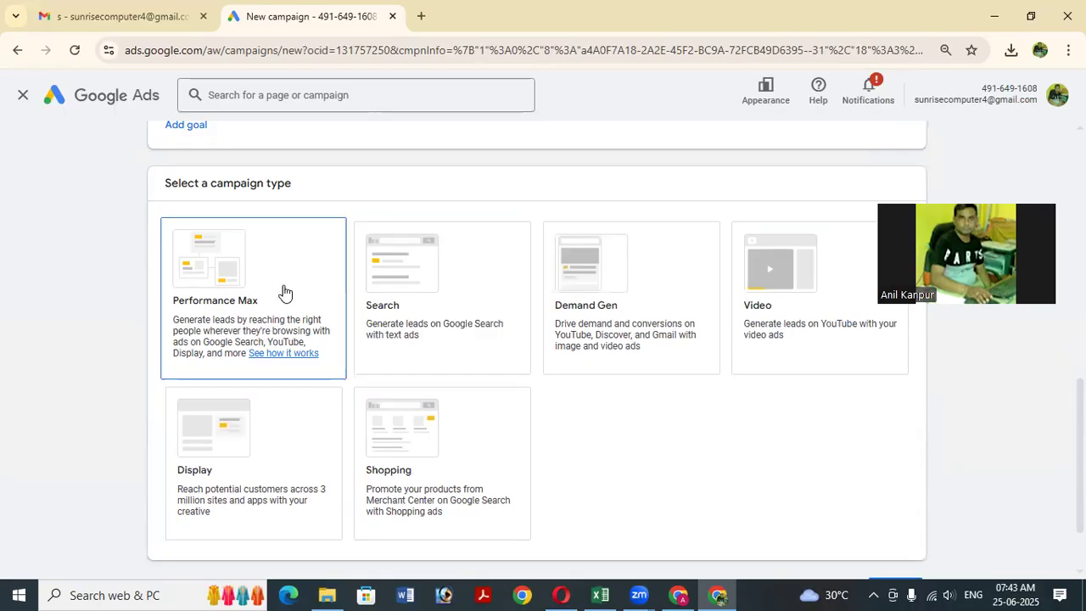
scroll(285, 293, down, 1)
scroll(280, 290, down, 2)
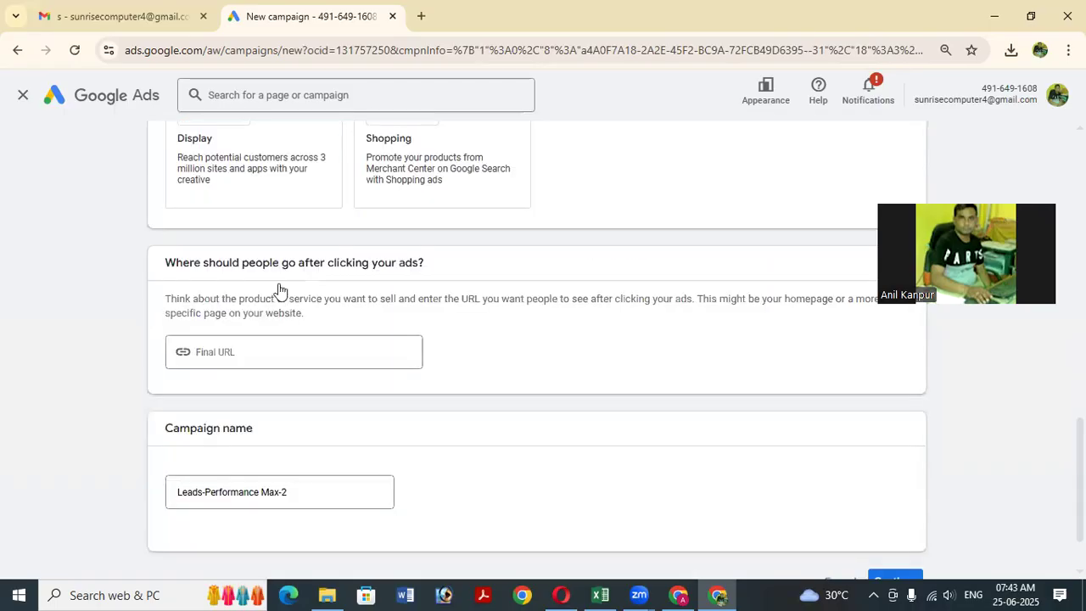
scroll(280, 290, up, 3)
scroll(352, 385, down, 3)
scroll(302, 396, down, 1)
click(269, 270)
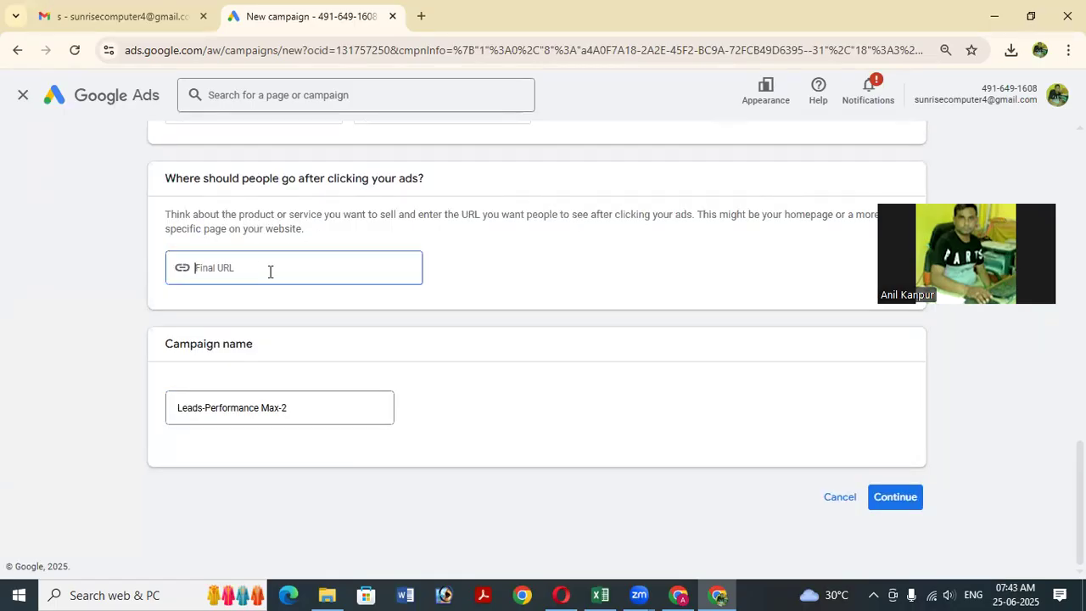
text(www.topitcourses.in)
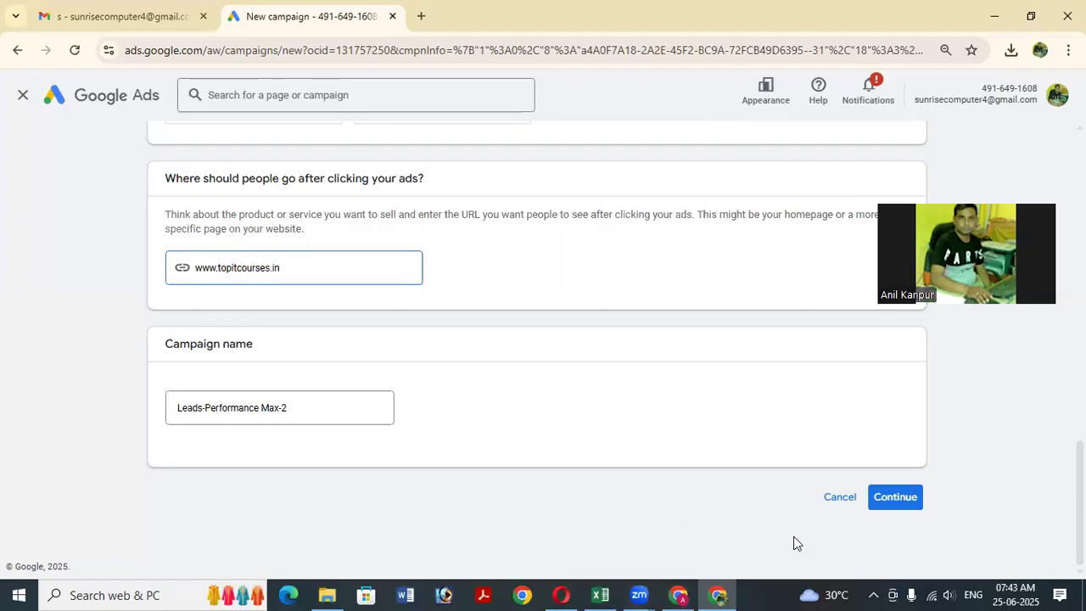
Rename the campaign to 'Leads-Performance Customer Growth' and continue.
click(292, 408)
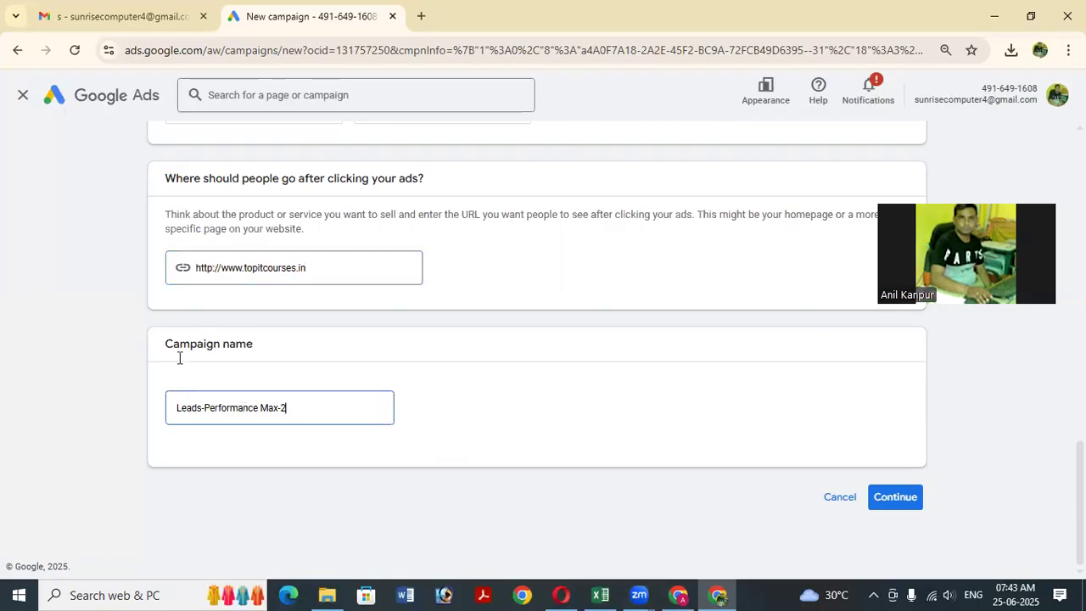
triple_click(244, 413)
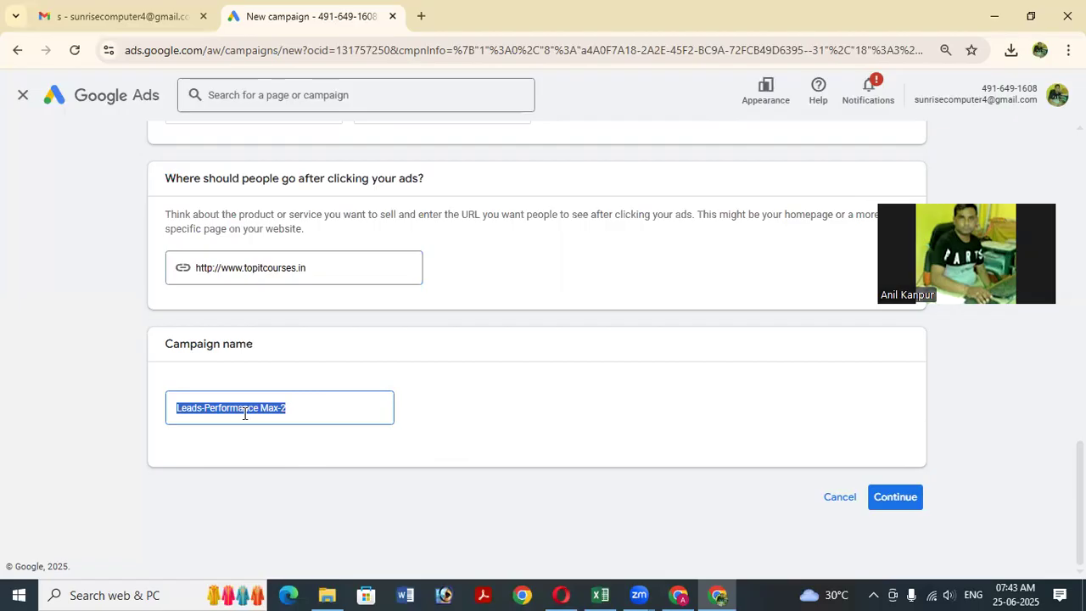
key(End)
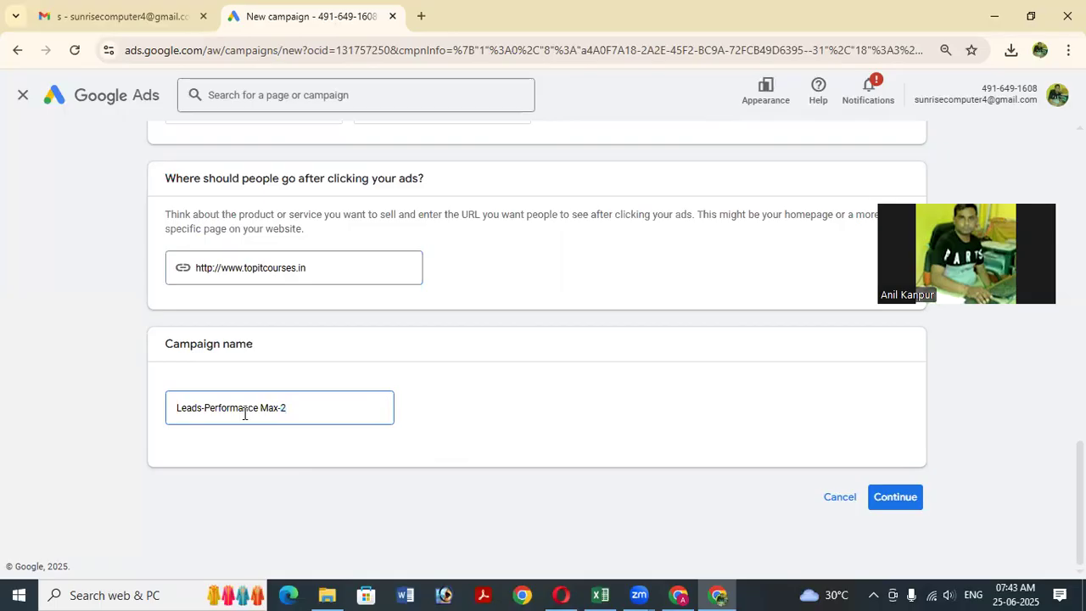
key(BackSpace)
key(BackSpace)
key(BackSpace)
key(BackSpace)
key(BackSpace)
key(BackSpace)
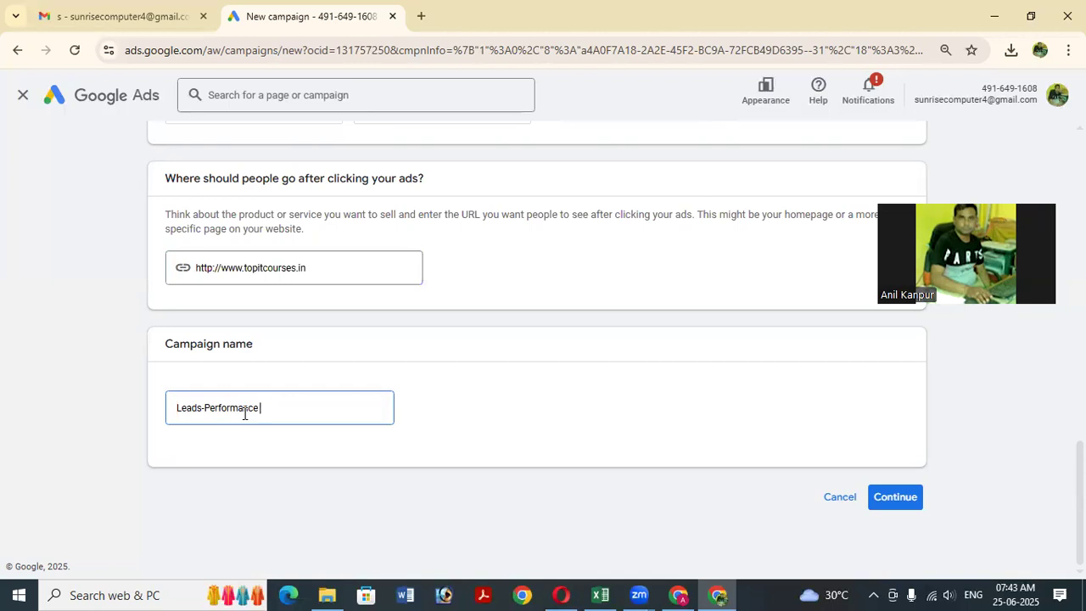
text(Customer Growth)
click(323, 407)
key(BackSpace)
click(530, 428)
click(893, 501)
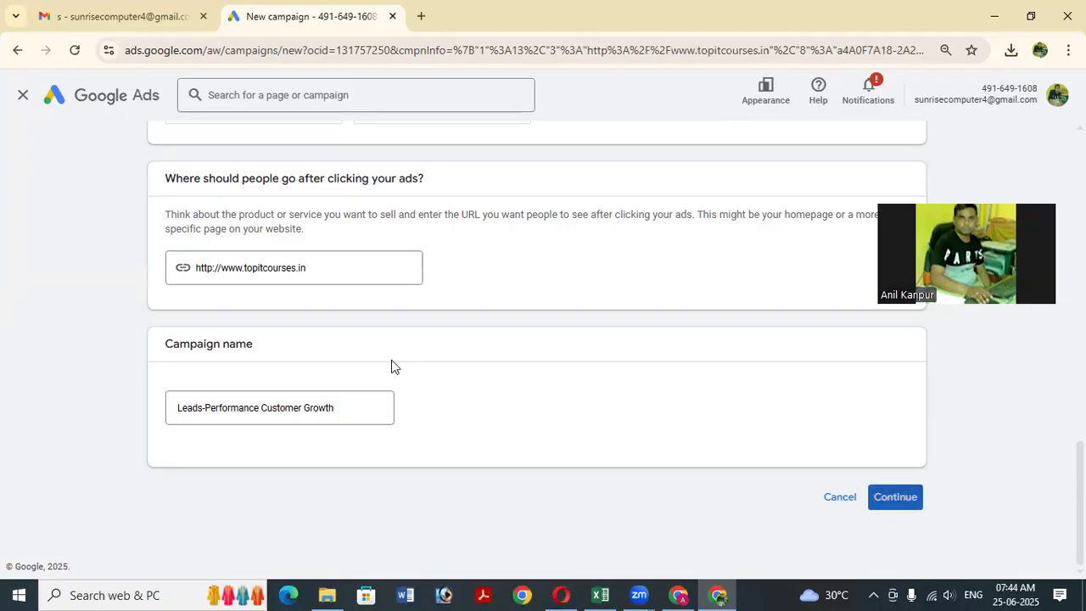
Review the conversion goals and Performance Max selection, then continue to bidding.
scroll(568, 372, up, 7)
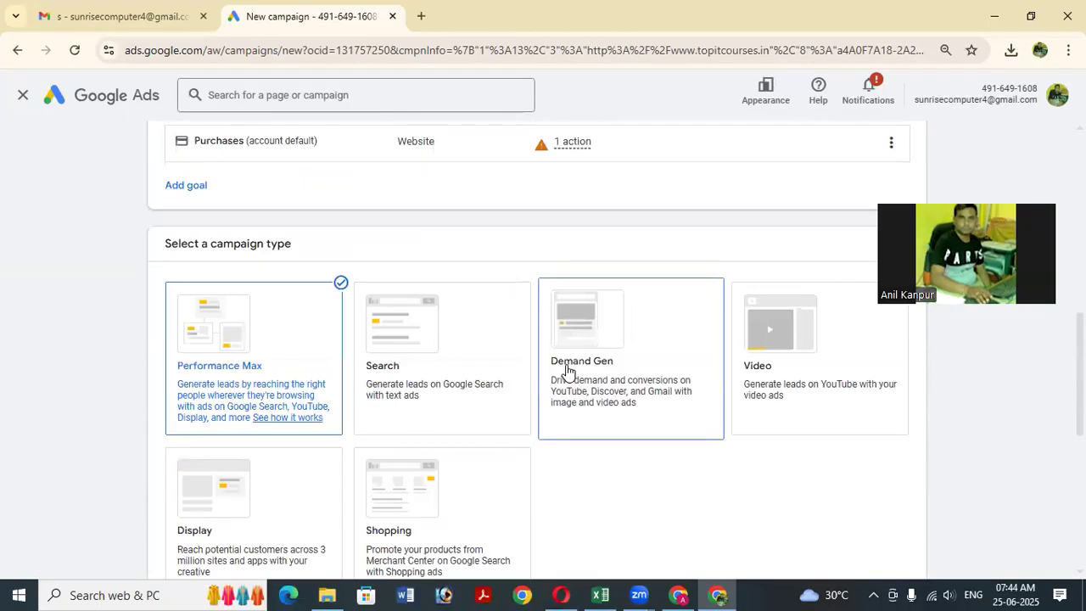
scroll(567, 368, up, 1)
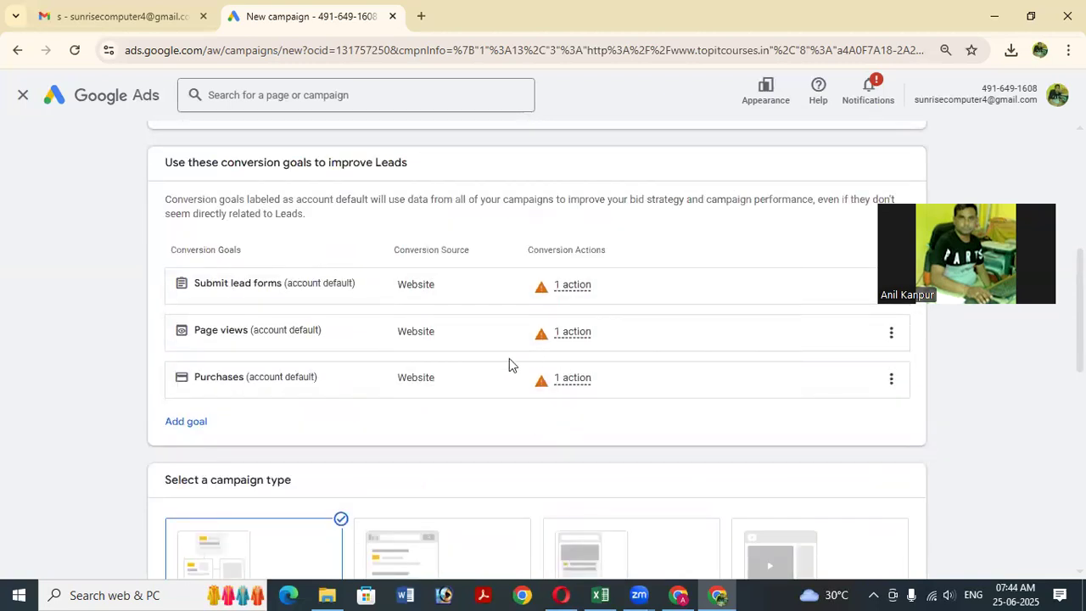
scroll(509, 357, up, 1)
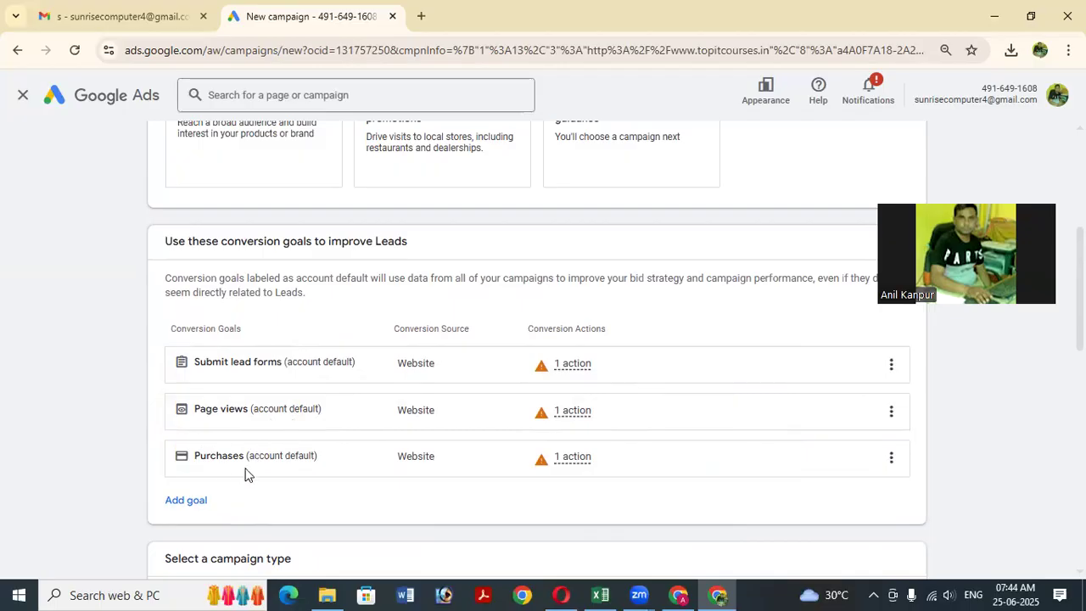
scroll(250, 471, down, 3)
scroll(297, 465, down, 2)
scroll(346, 381, down, 4)
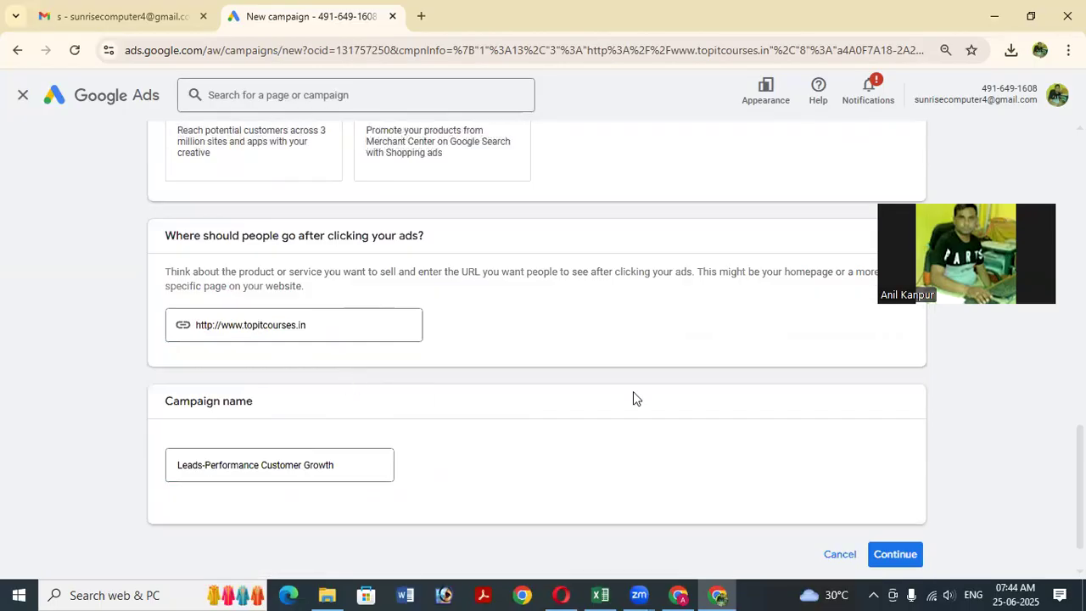
click(890, 560)
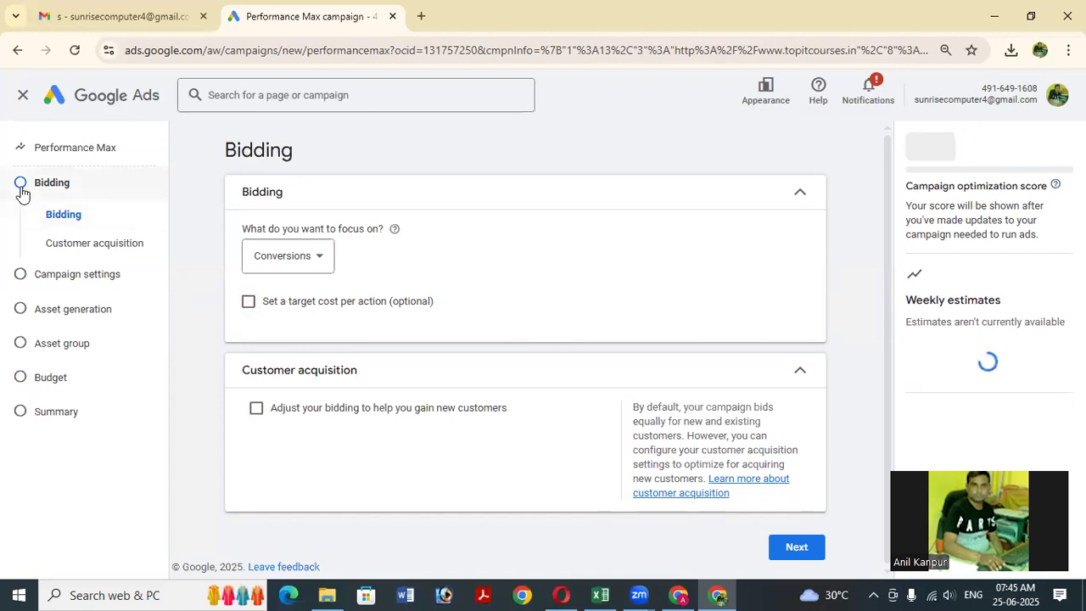
Keep Conversions as the bidding focus with a ₹2.00 target CPA, and dismiss Chrome's performance alert.
click(298, 265)
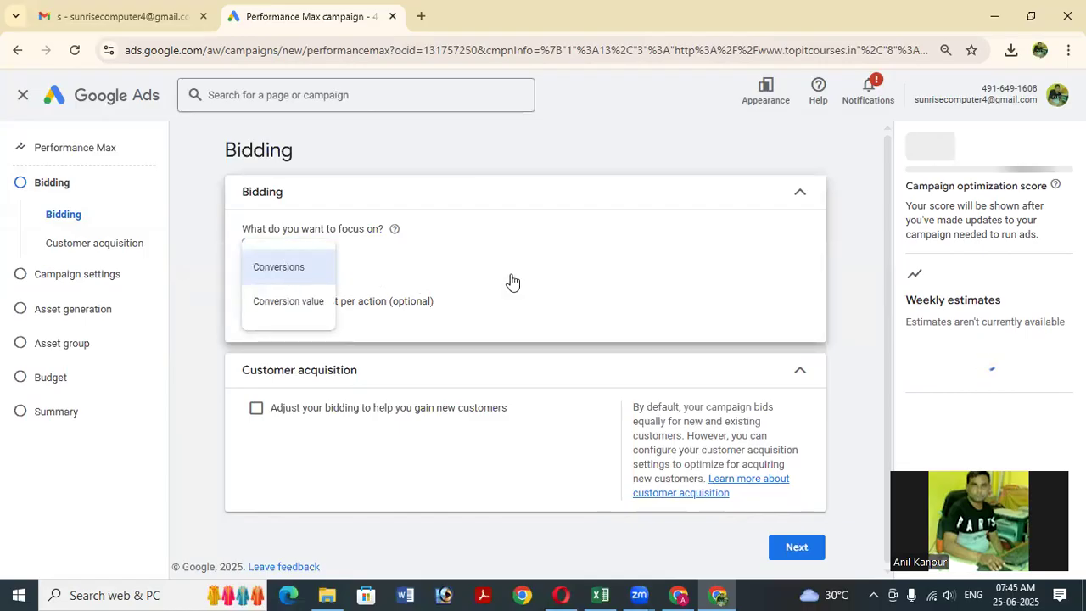
click(618, 280)
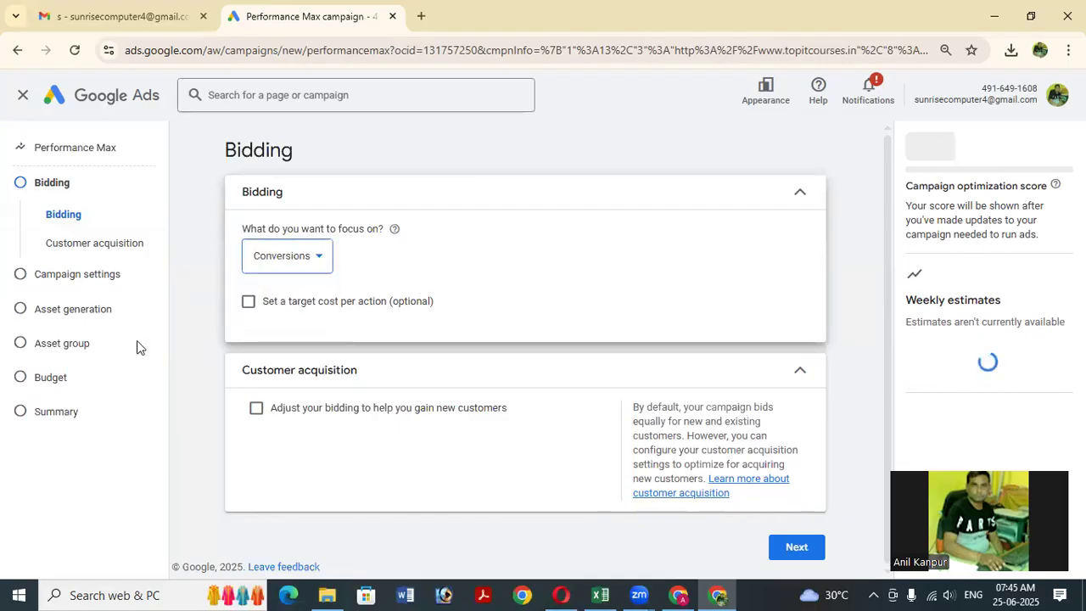
click(249, 303)
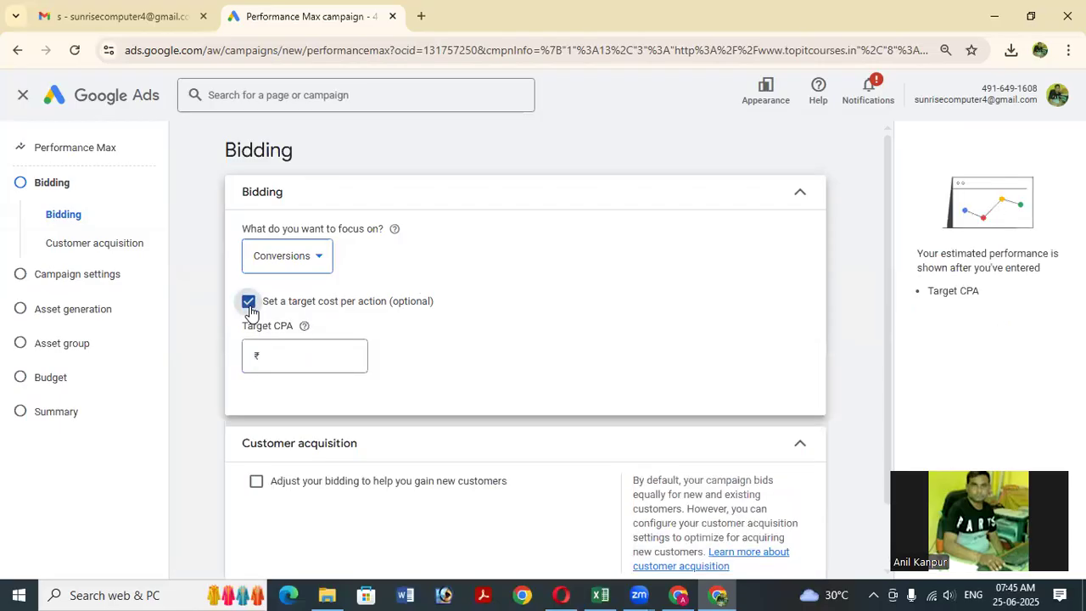
click(296, 357)
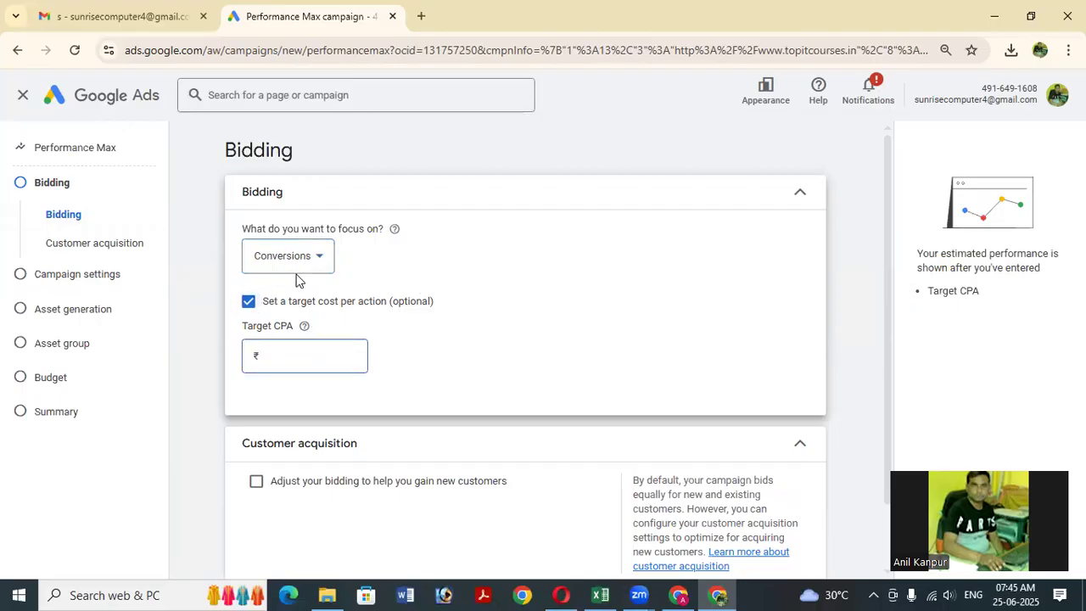
text(2)
click(429, 342)
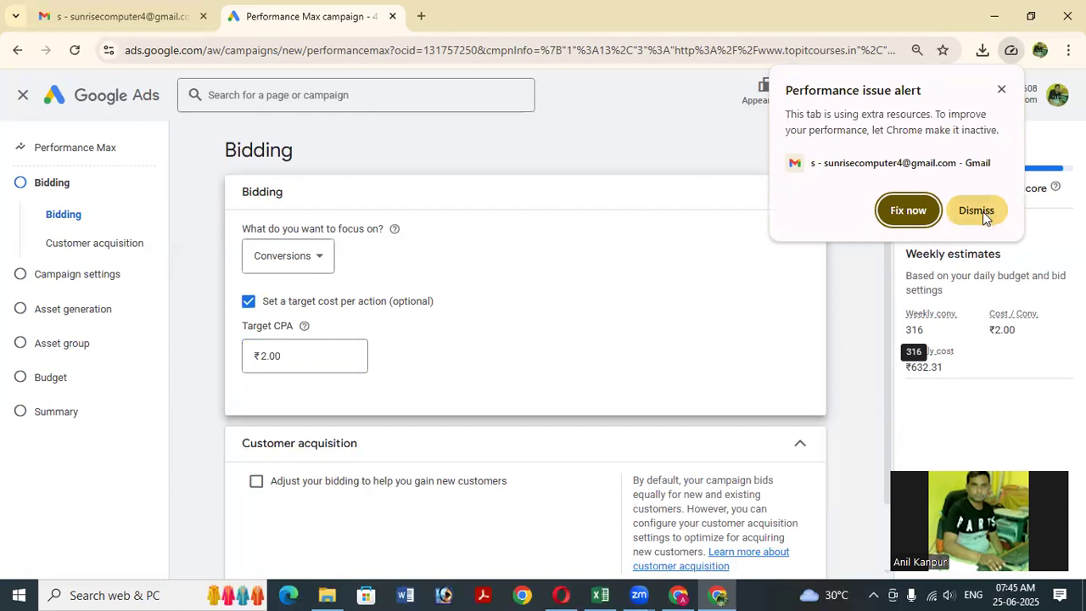
click(982, 211)
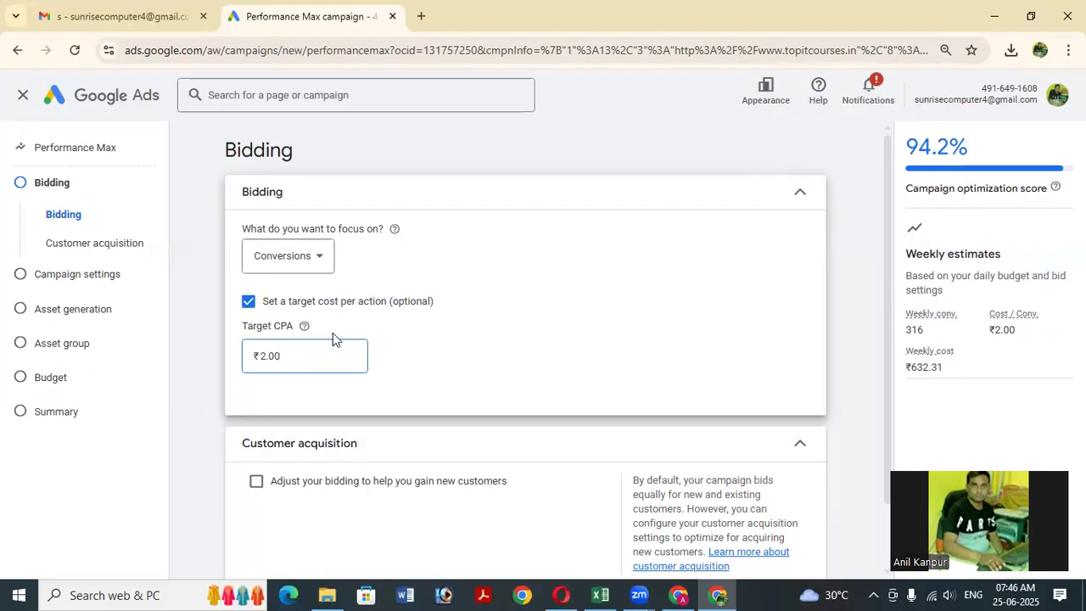
scroll(308, 356, down, 1)
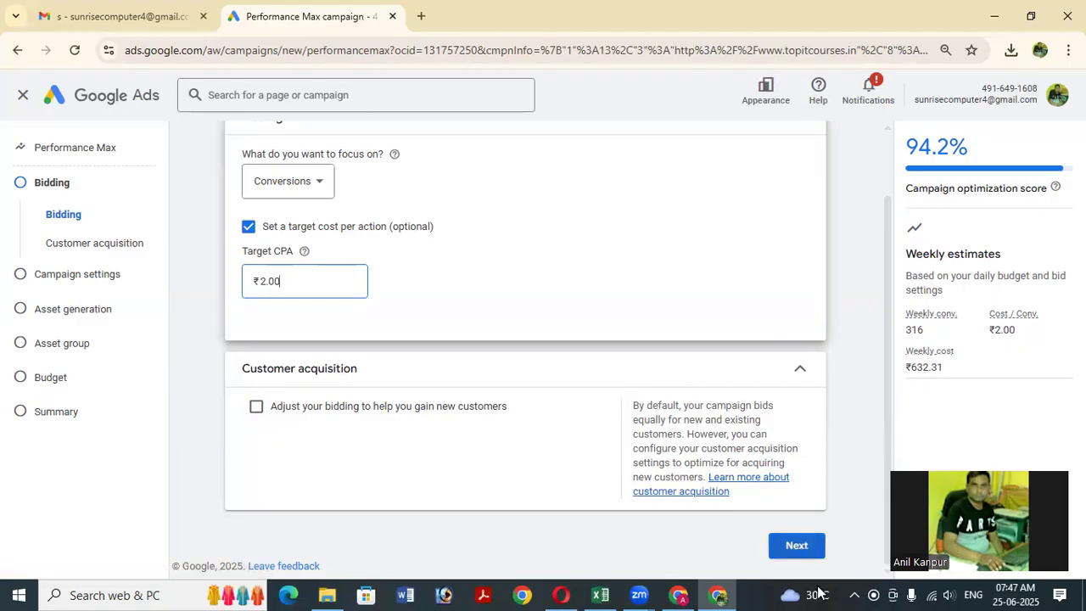
Advance to Campaign settings and switch Locations from India to Enter another location.
click(797, 547)
click(798, 547)
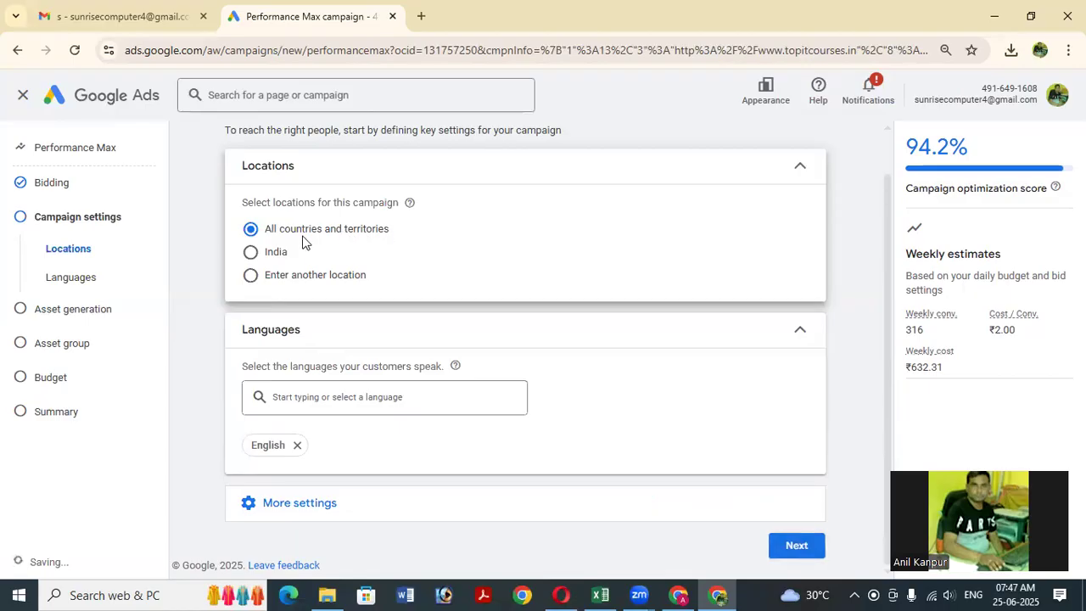
click(257, 259)
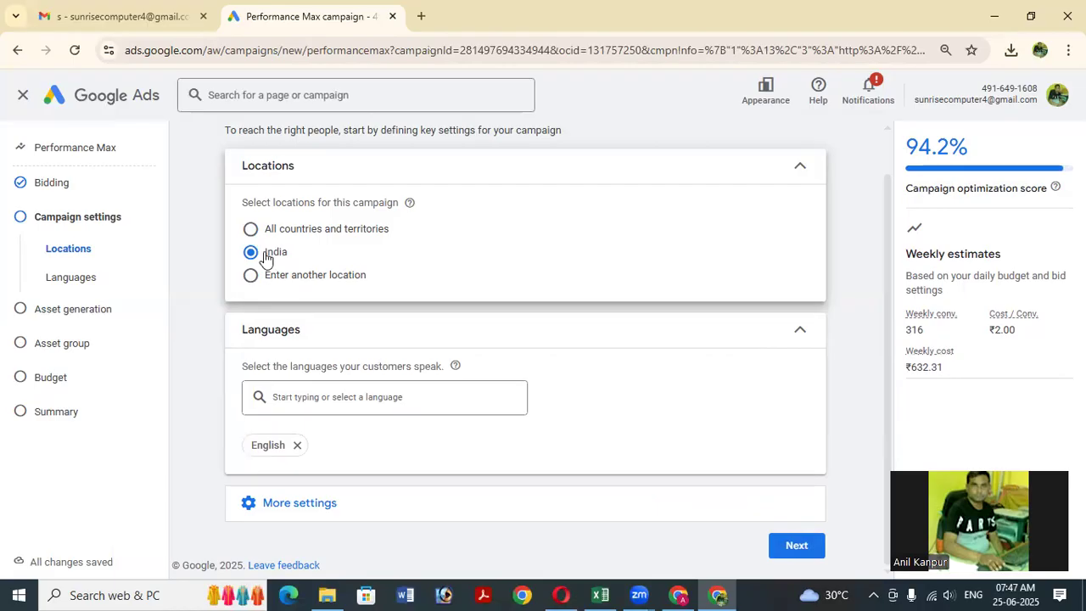
click(250, 278)
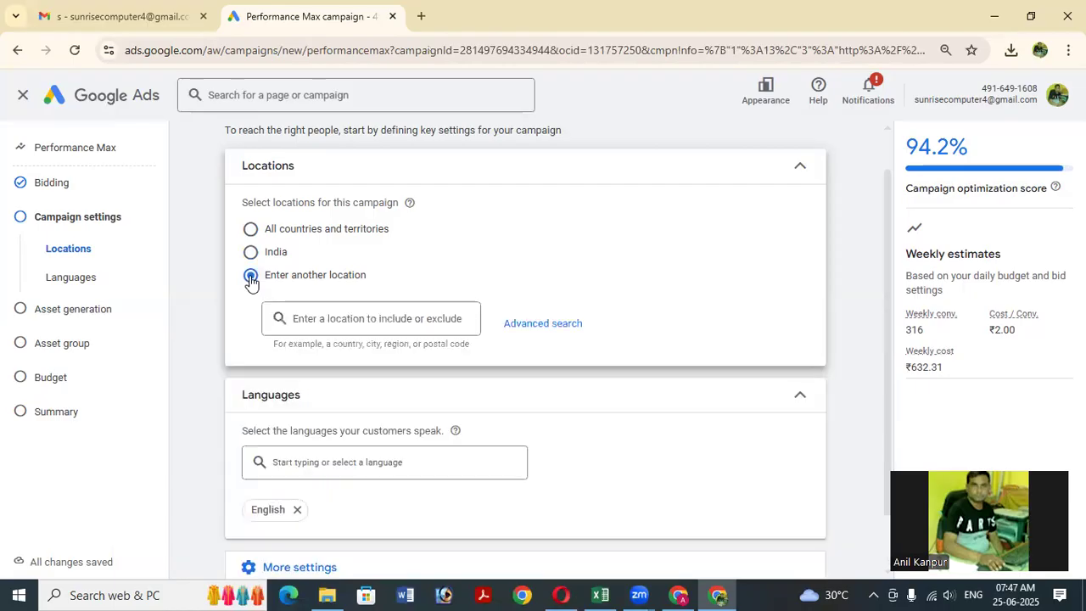
Search for Uttar Pradesh and add Kanpur, Uttar Pradesh city as the targeted location.
click(315, 322)
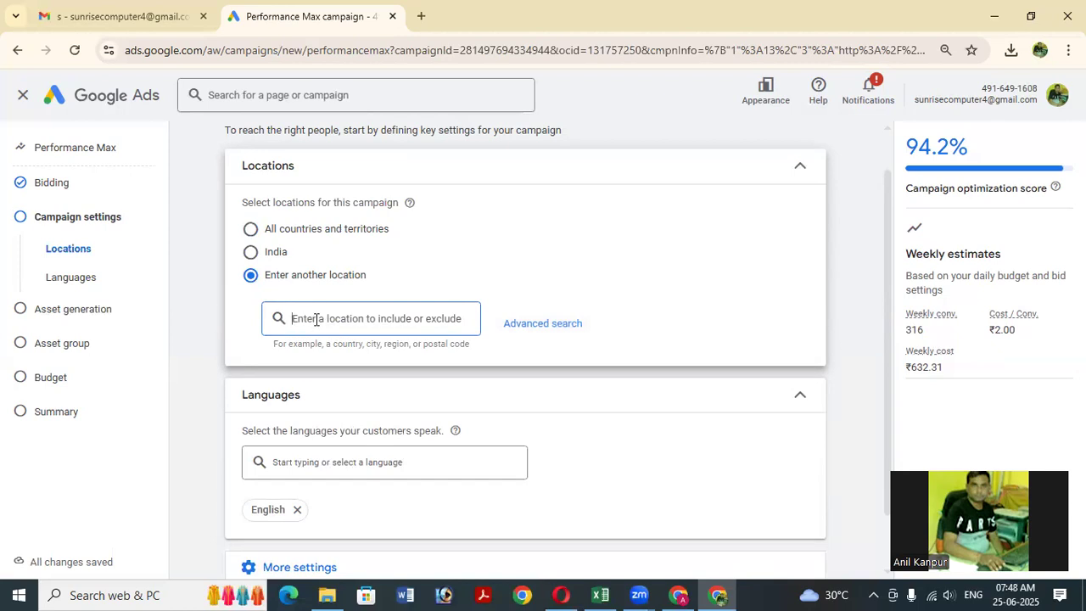
text(Uatt)
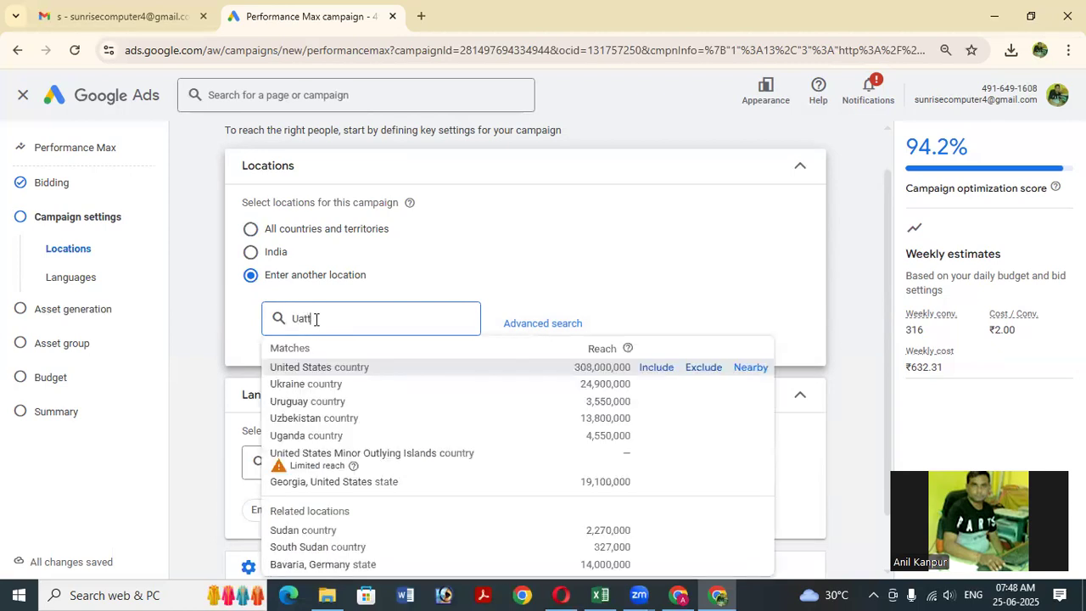
text(a)
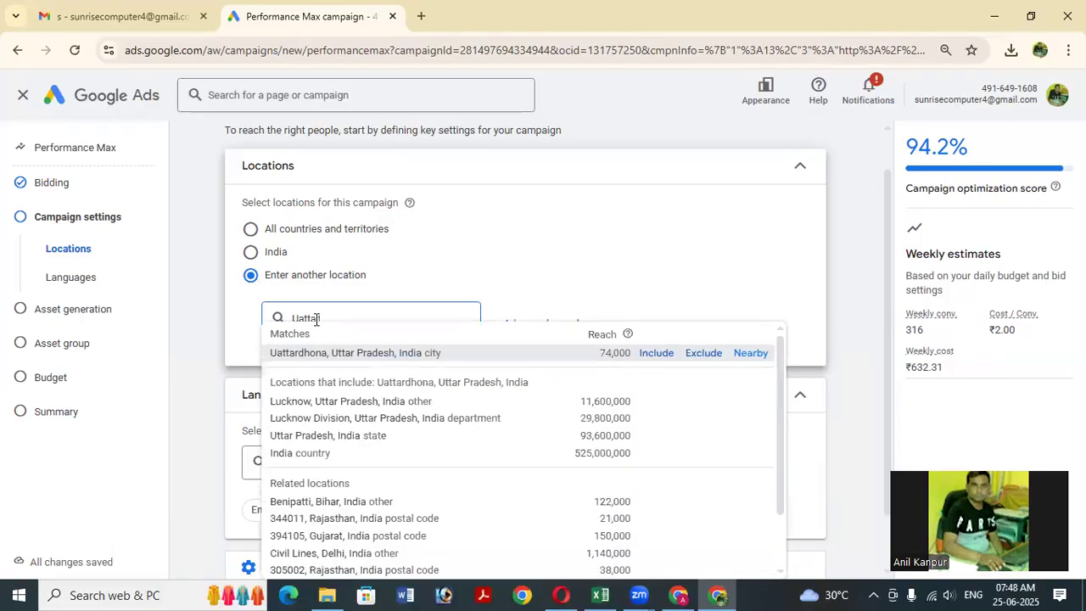
text(r Pradesh)
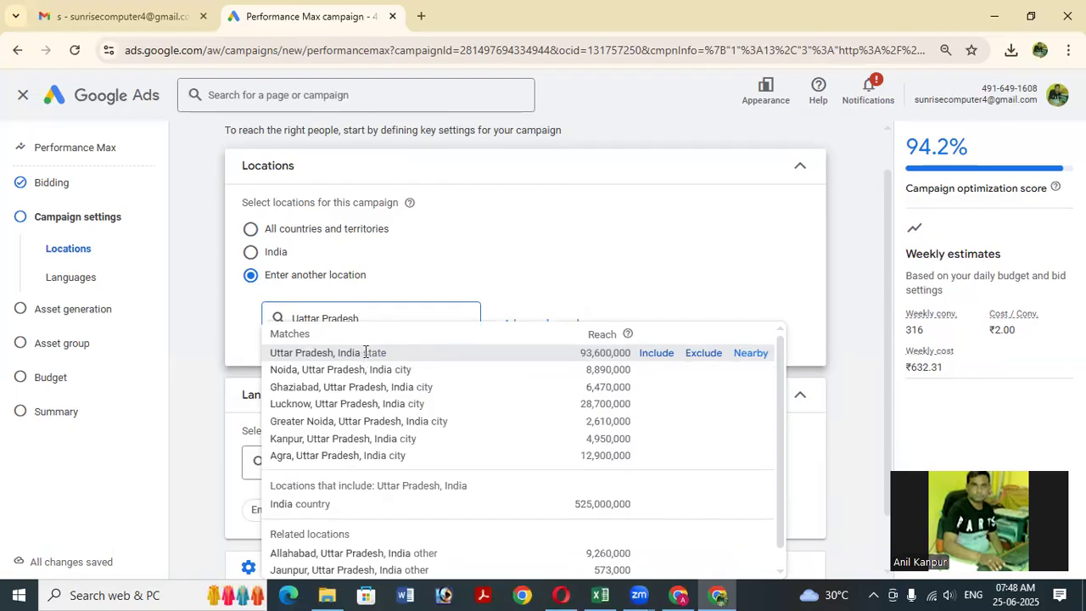
mouse_move(291, 439)
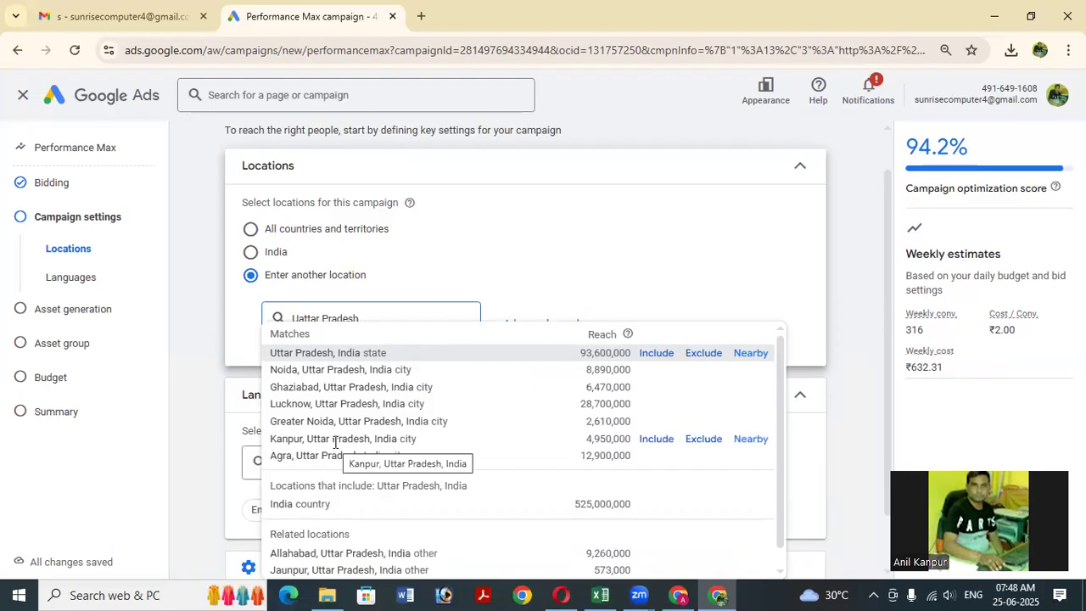
click(335, 442)
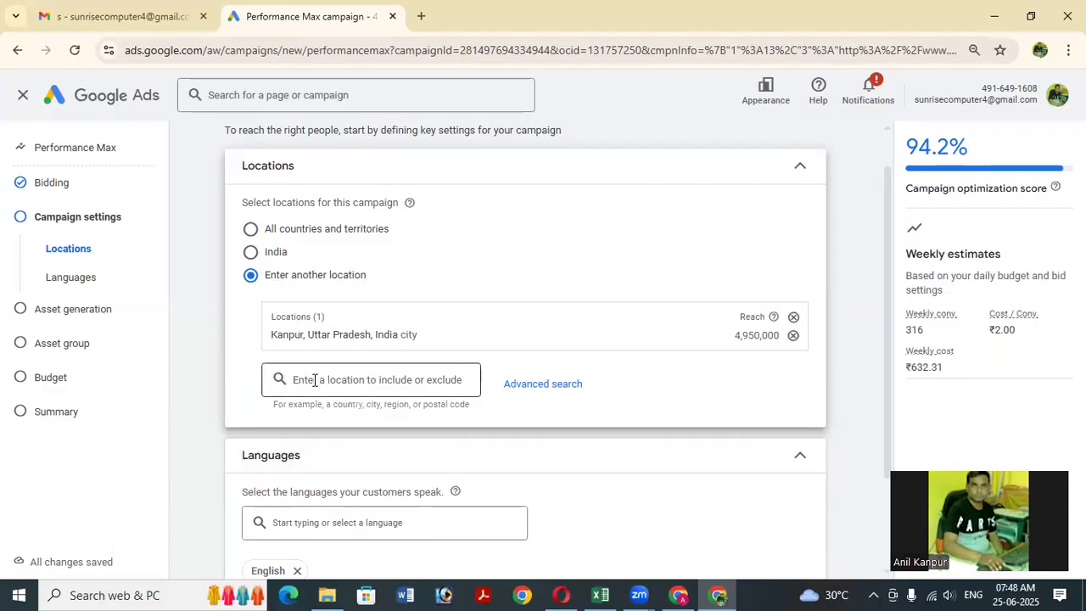
Add postal code 208021 as a second targeted location, then open Advanced search.
scroll(311, 395, down, 1)
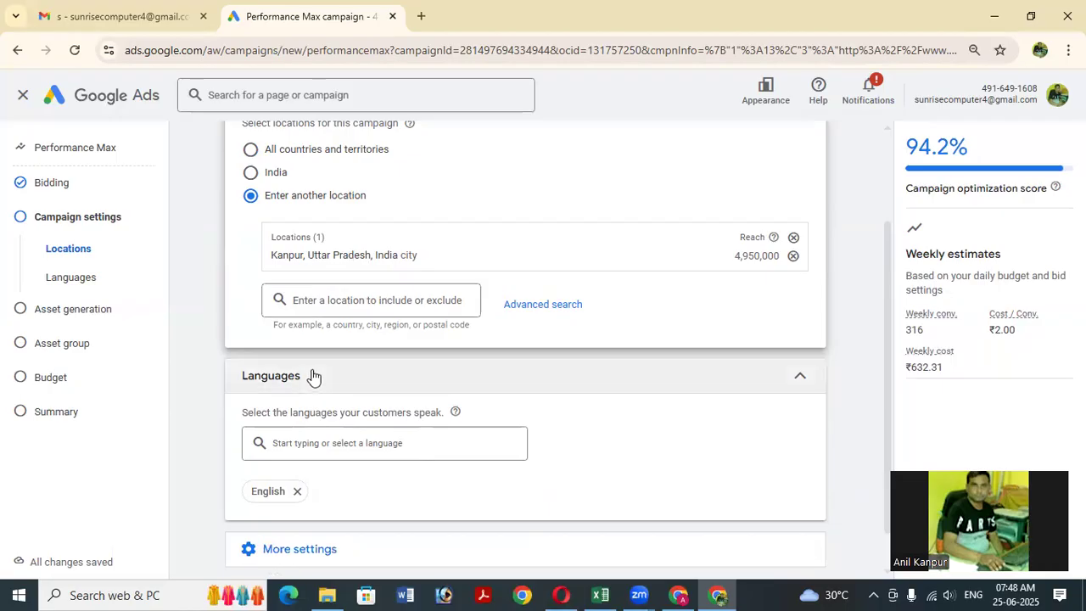
click(296, 300)
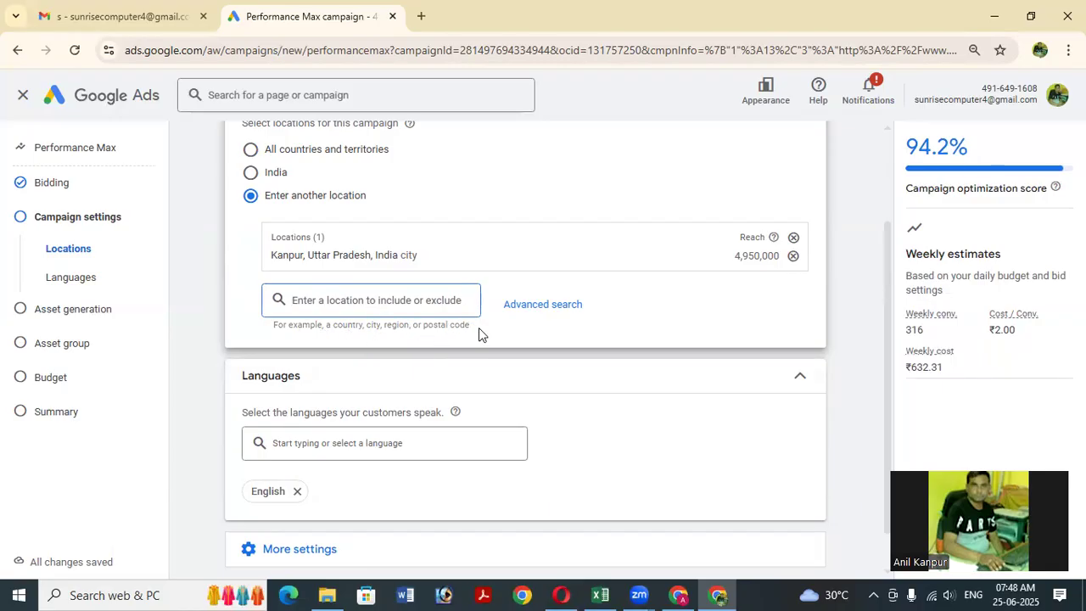
text(208021)
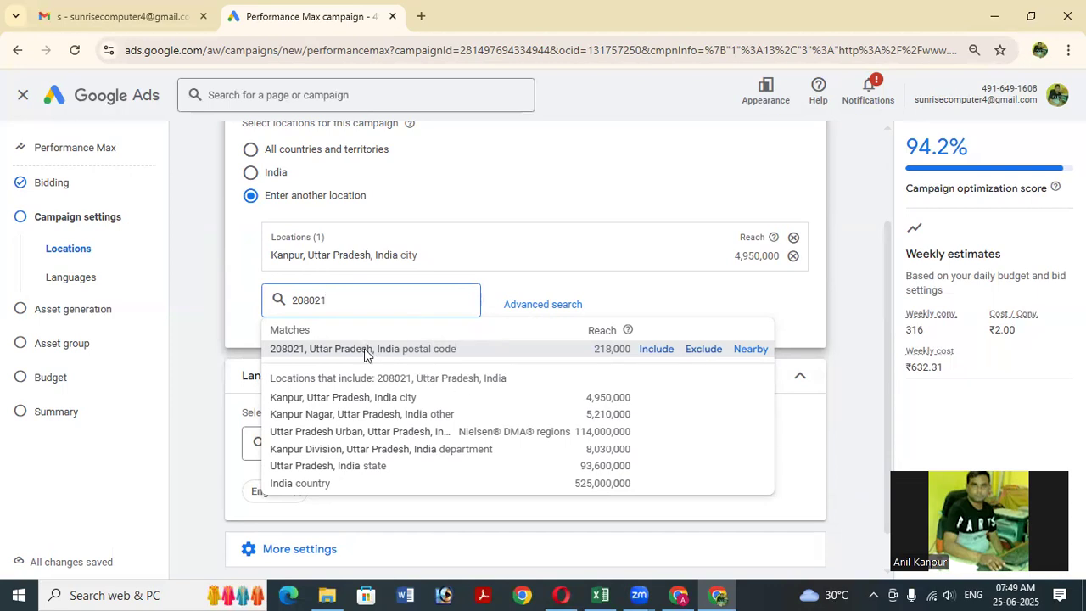
click(365, 349)
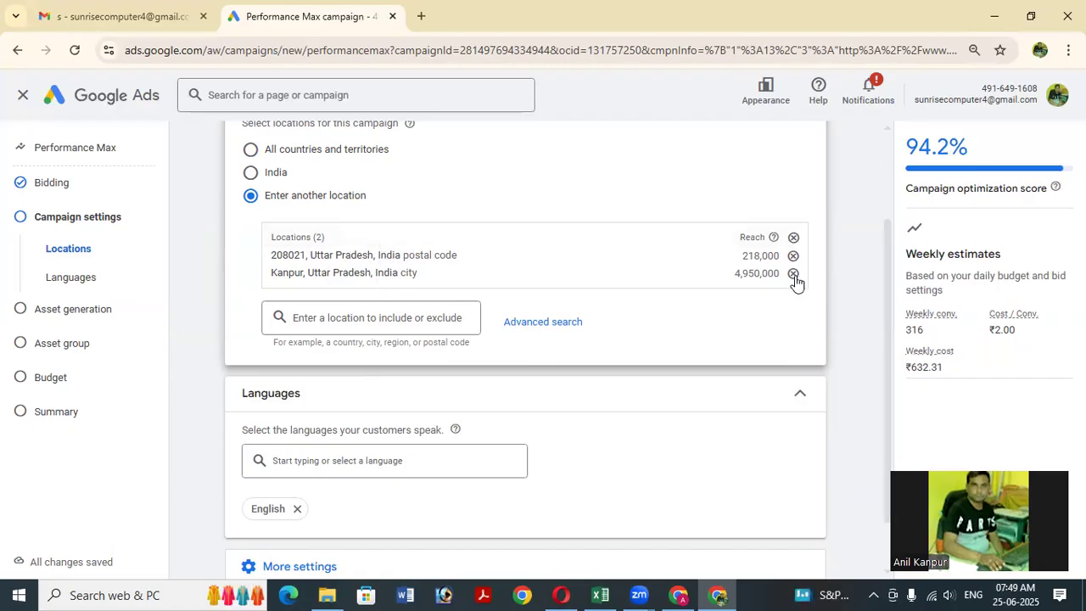
click(547, 322)
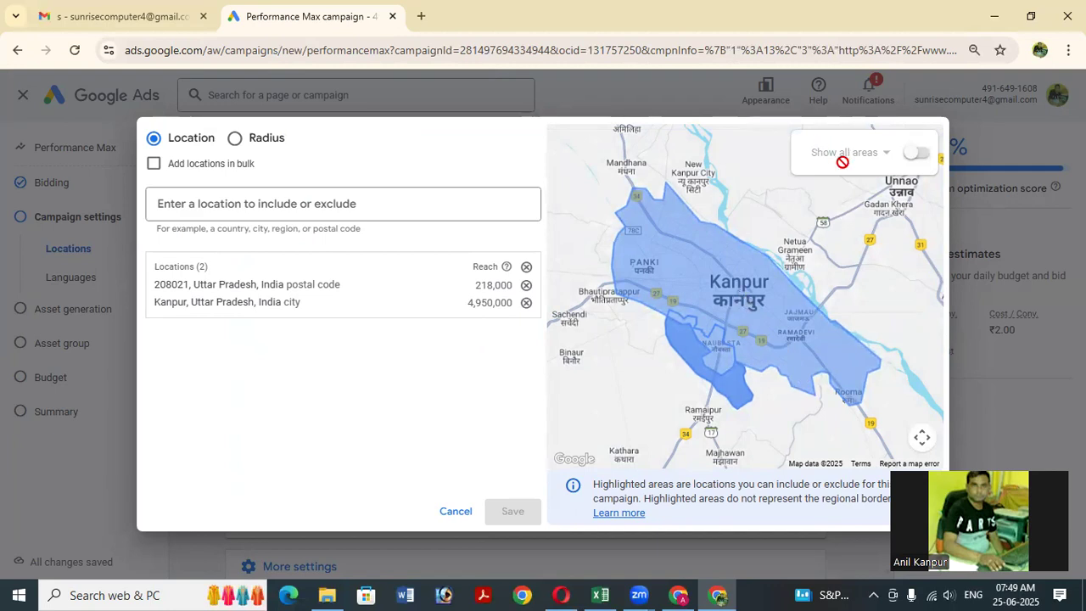
Turn on Show all areas, try searching Galla Mandi and Naubasta, then clear the search.
click(911, 154)
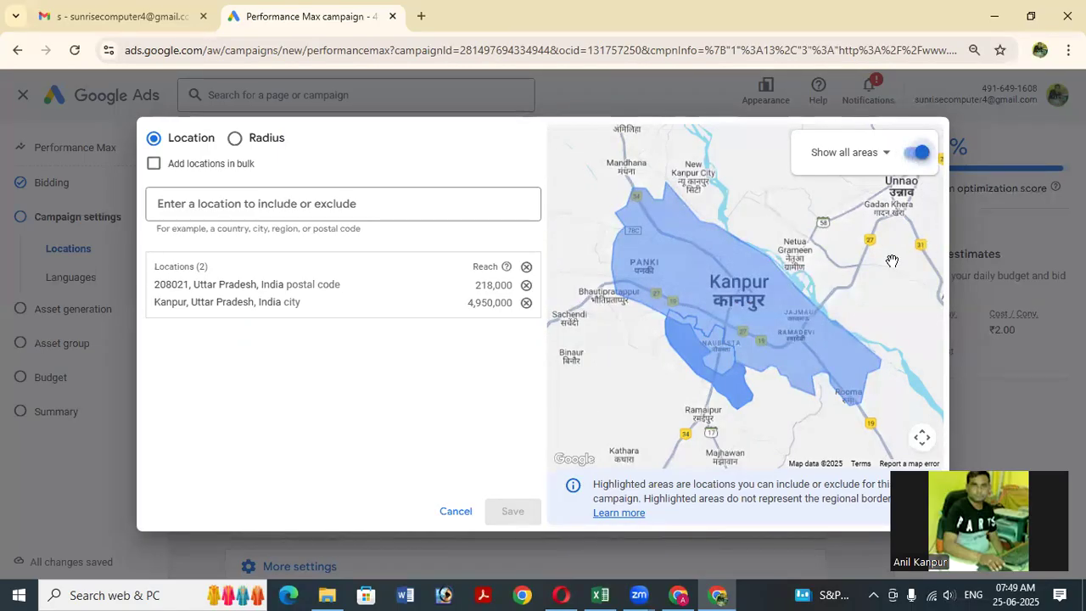
click(371, 208)
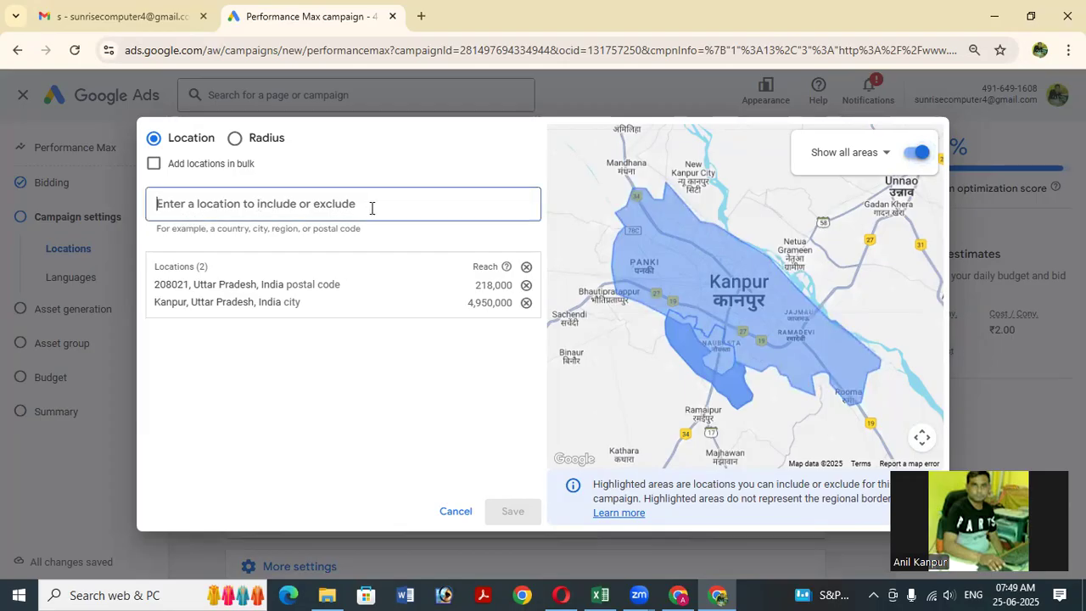
text(G)
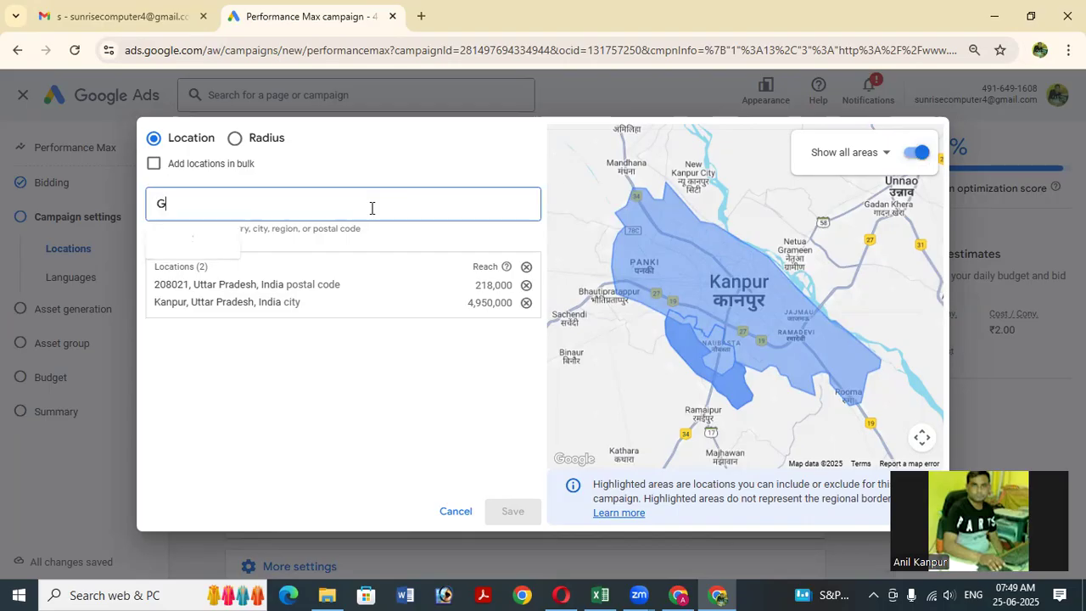
text(alla M)
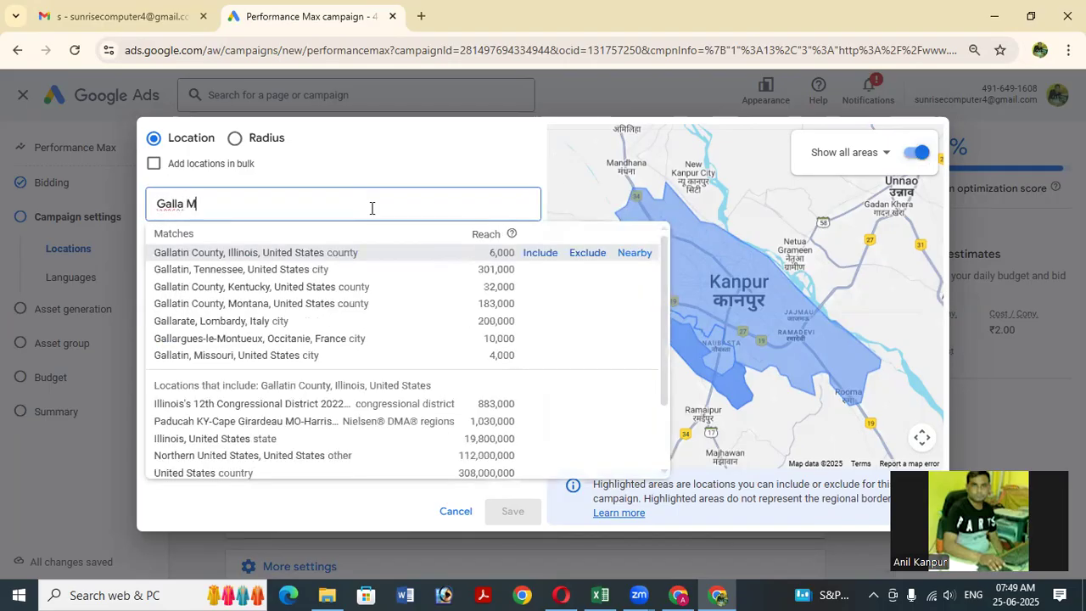
text(andi N)
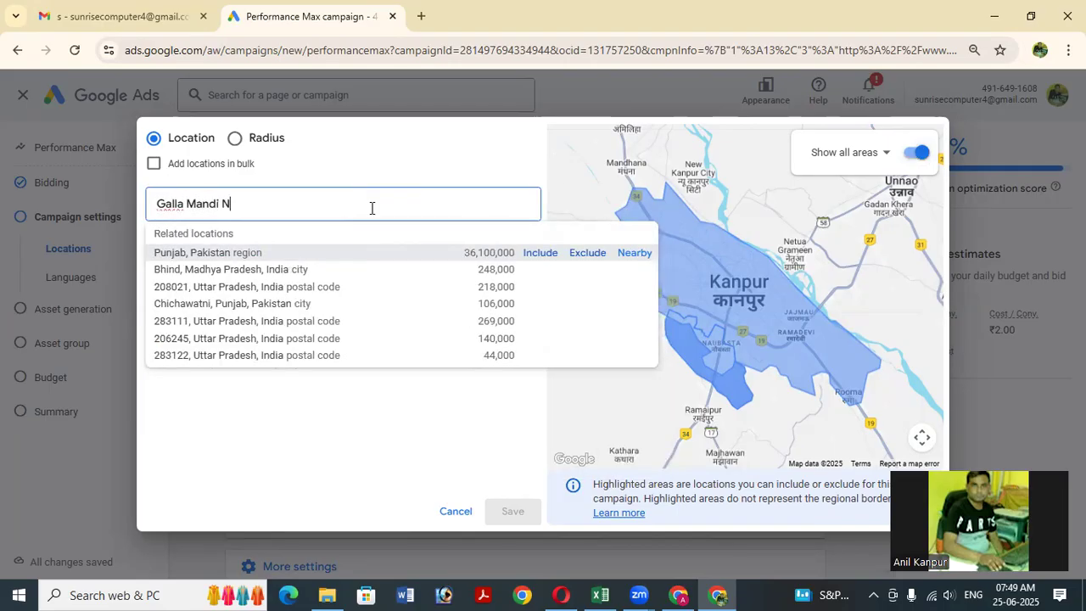
text(au)
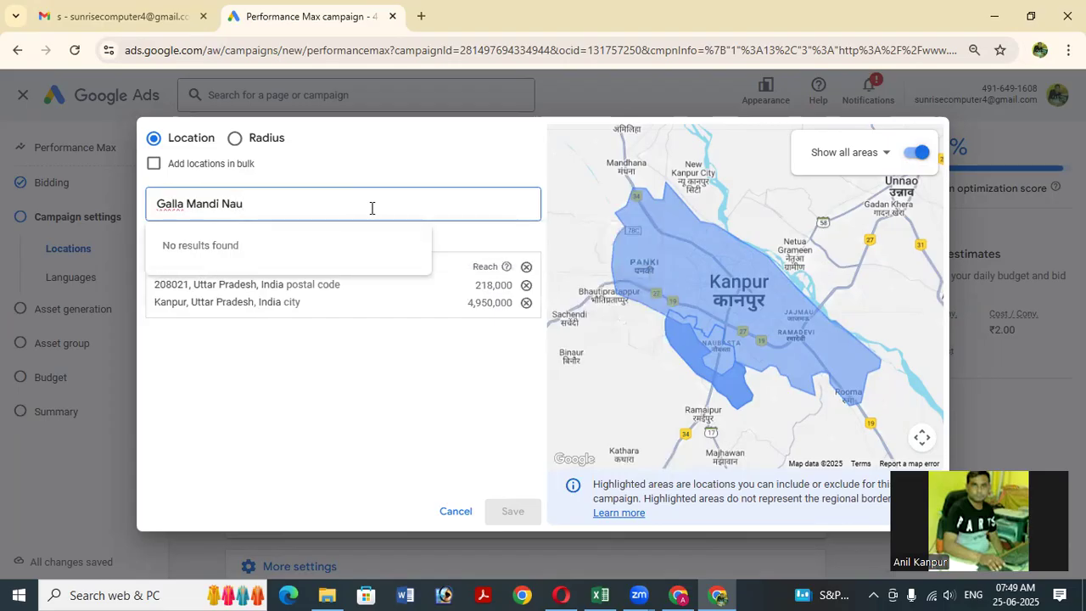
key(BackSpace)
key(BackSpace)
key(BackSpace)
key(BackSpace)
key(BackSpace)
key(BackSpace)
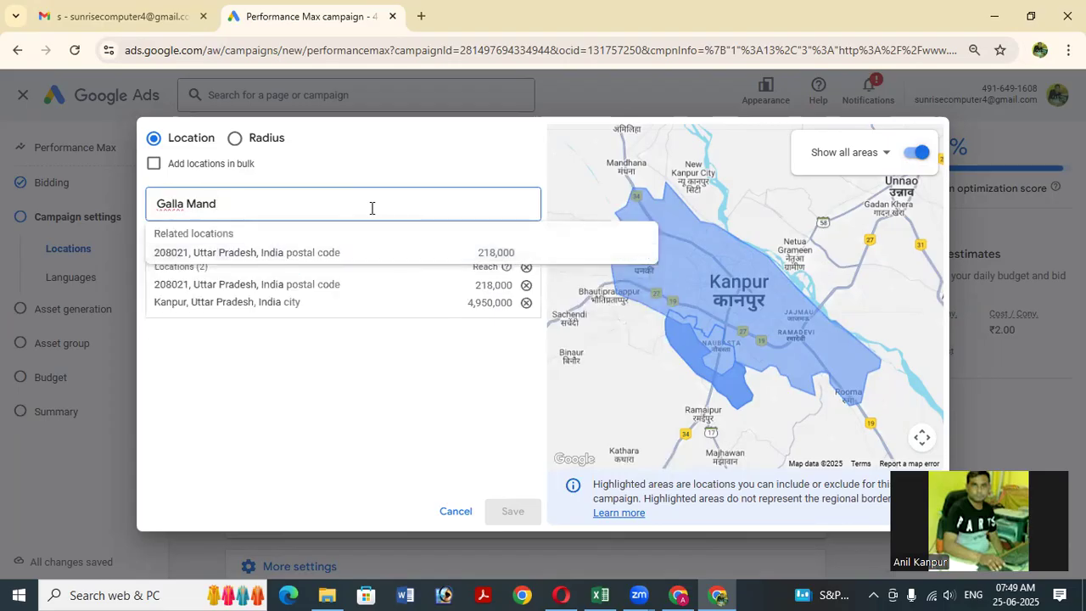
key(BackSpace)
key(BackSpace)
key(BackSpace)
key(BackSpace)
key(BackSpace)
key(BackSpace)
key(BackSpace)
key(BackSpace)
key(BackSpace)
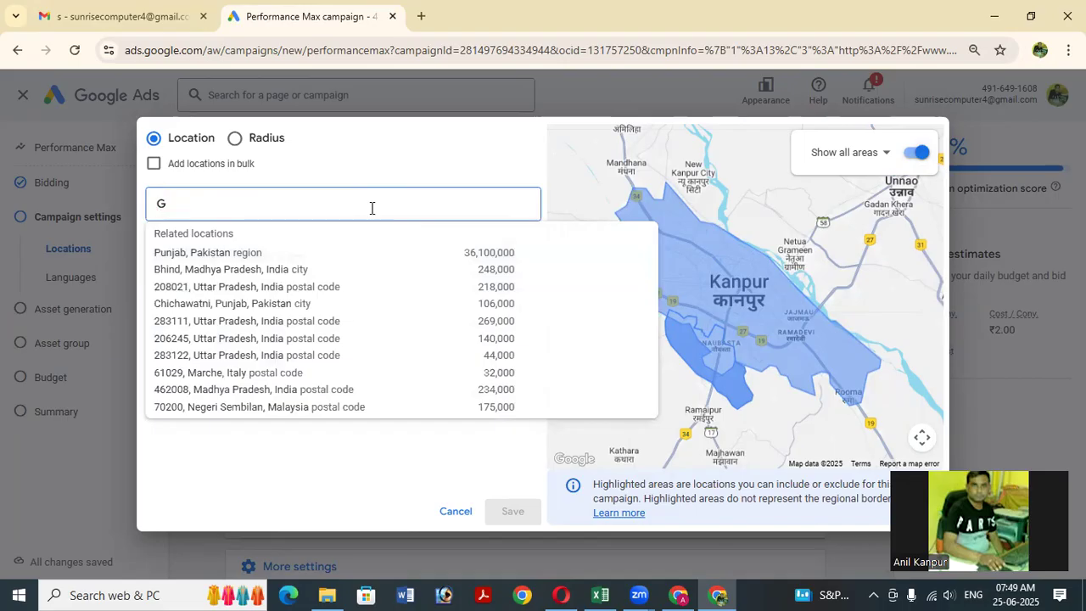
text(g)
key(BackSpace)
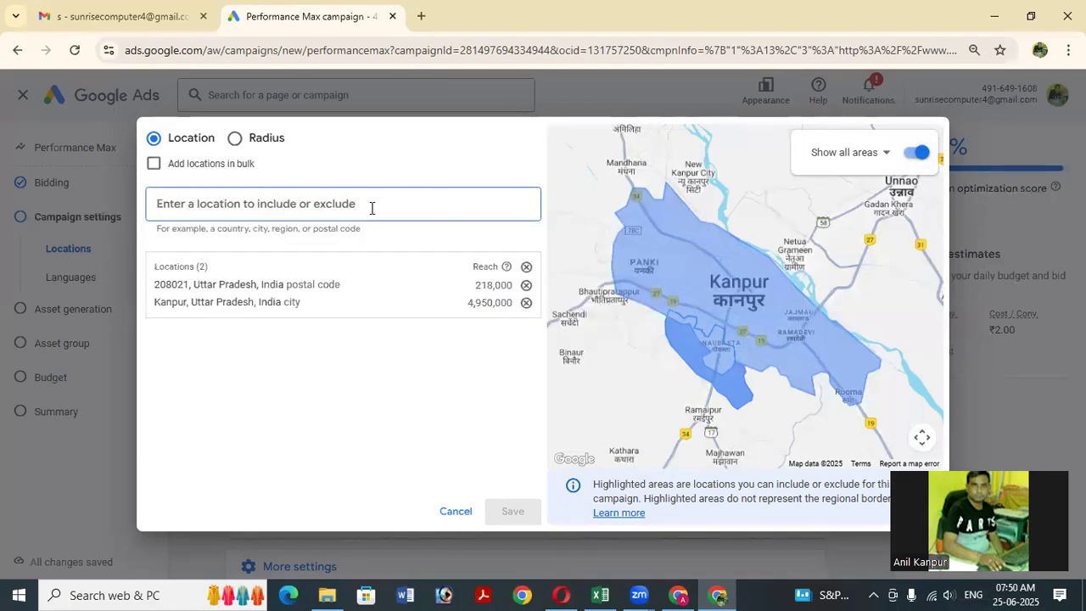
text(Naubasta)
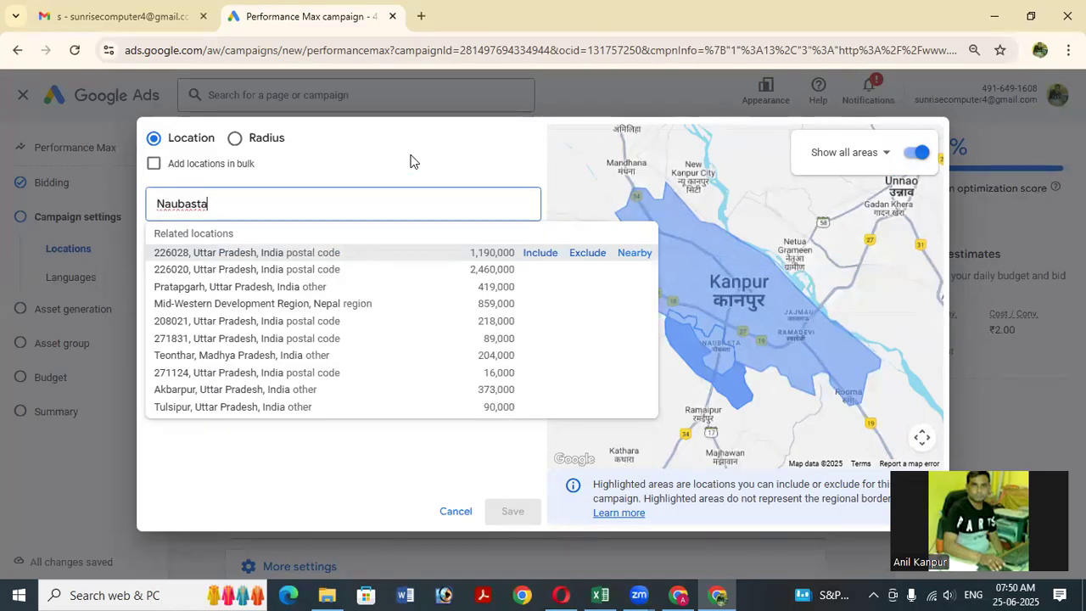
click(413, 161)
click(408, 215)
key(BackSpace)
key(BackSpace)
key(BackSpace)
key(BackSpace)
key(BackSpace)
key(BackSpace)
key(BackSpace)
key(BackSpace)
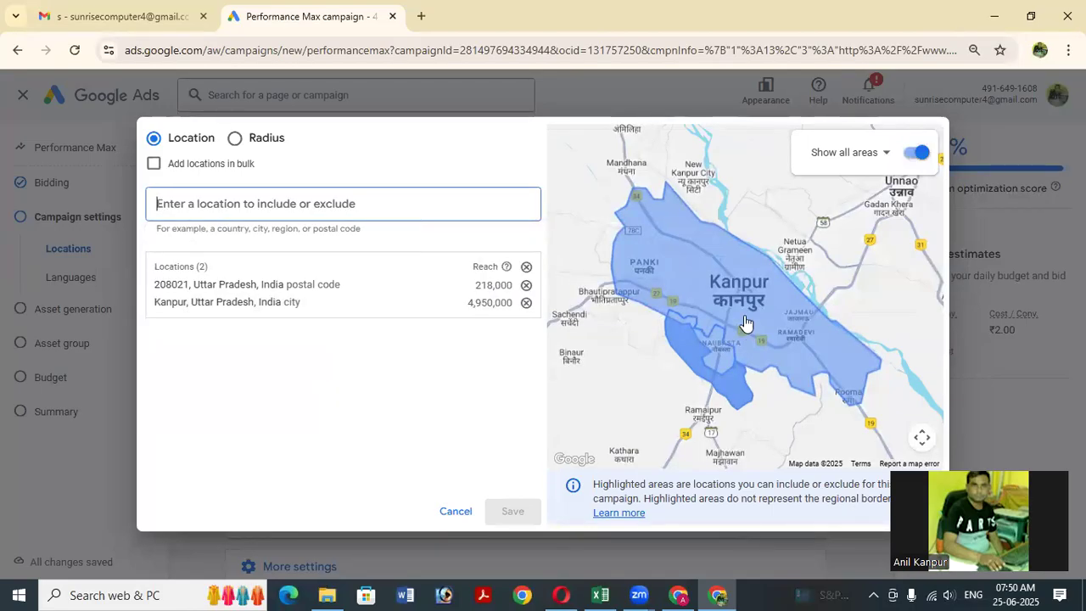
scroll(745, 323, down, 2)
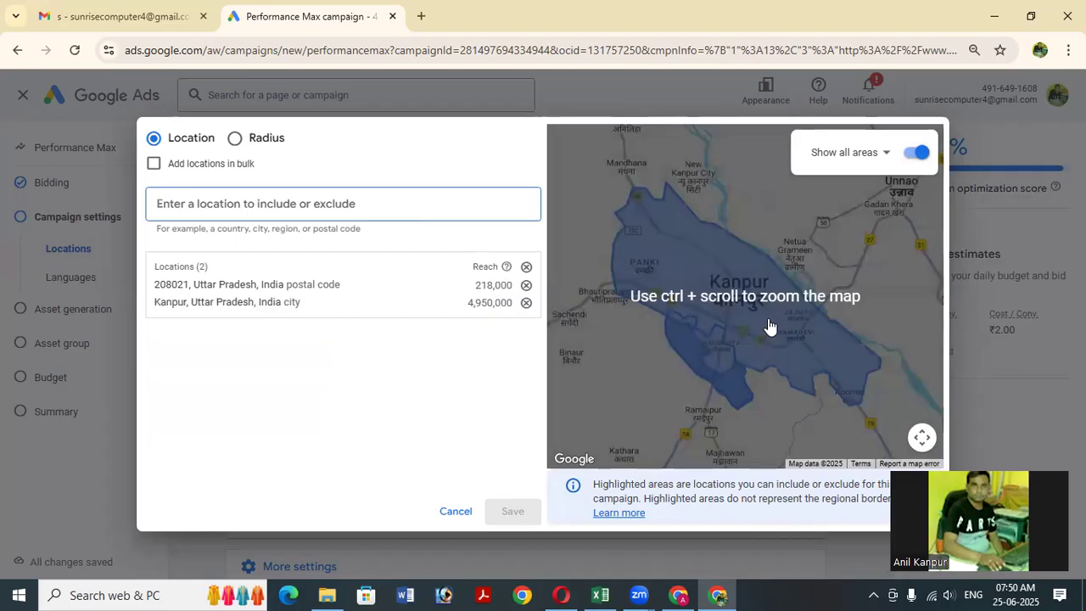
scroll(769, 328, up, 3)
click(922, 438)
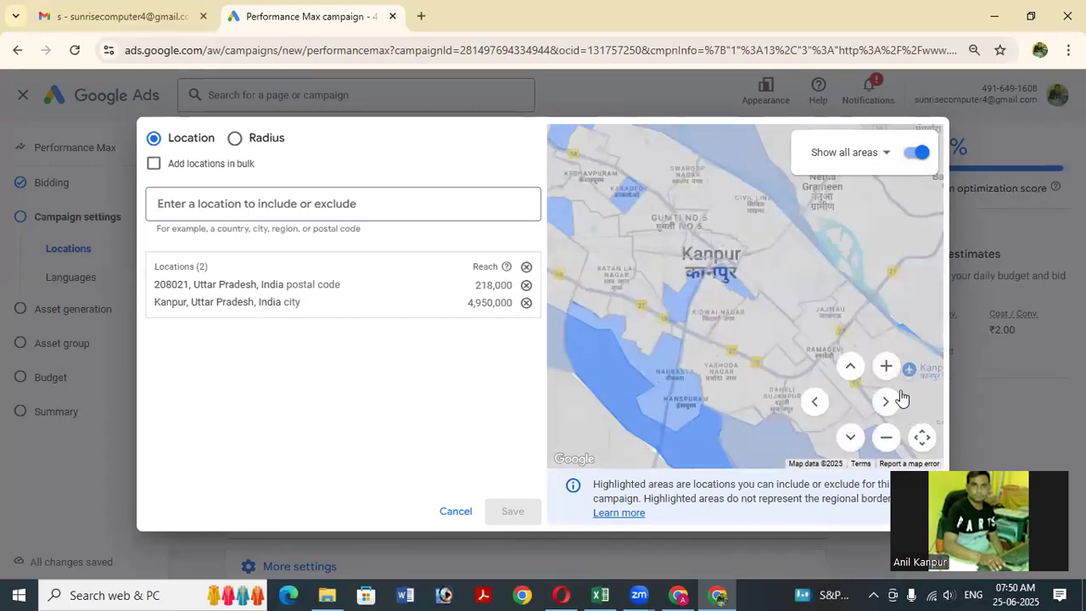
click(887, 366)
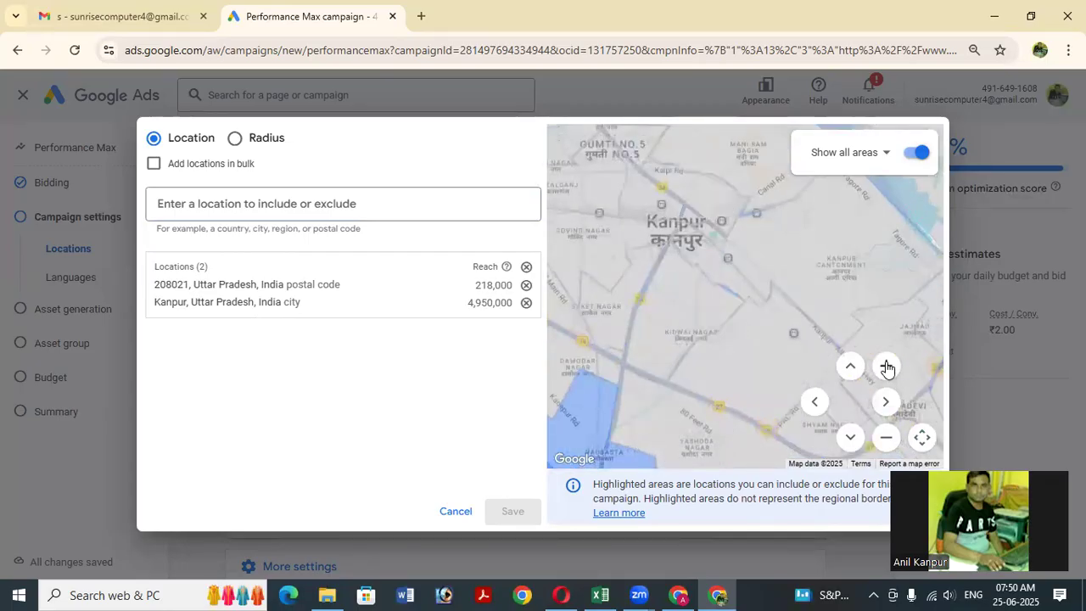
click(886, 367)
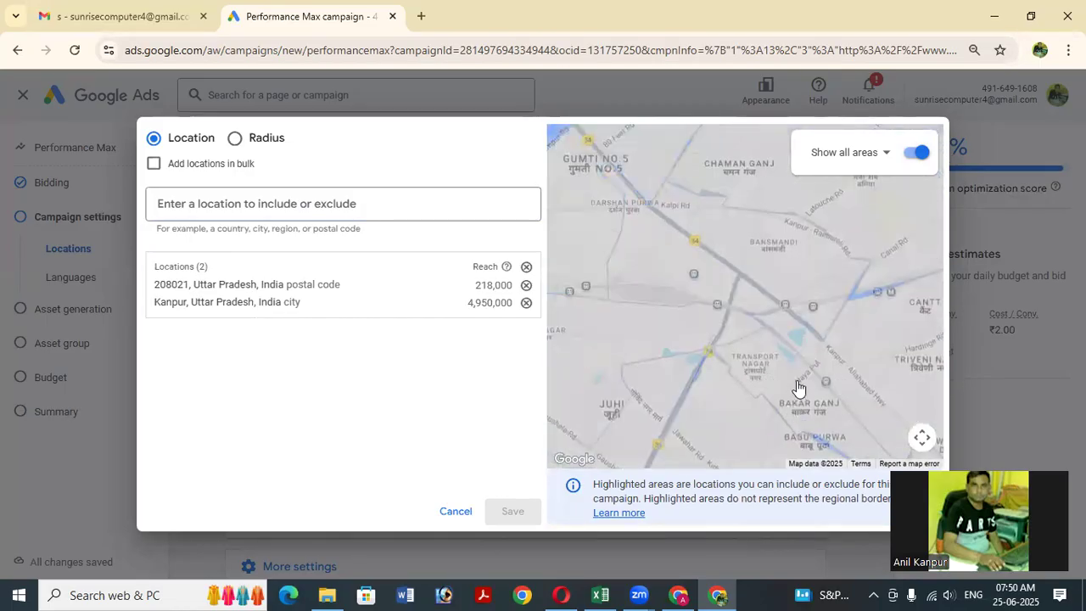
drag(680, 315, 778, 358)
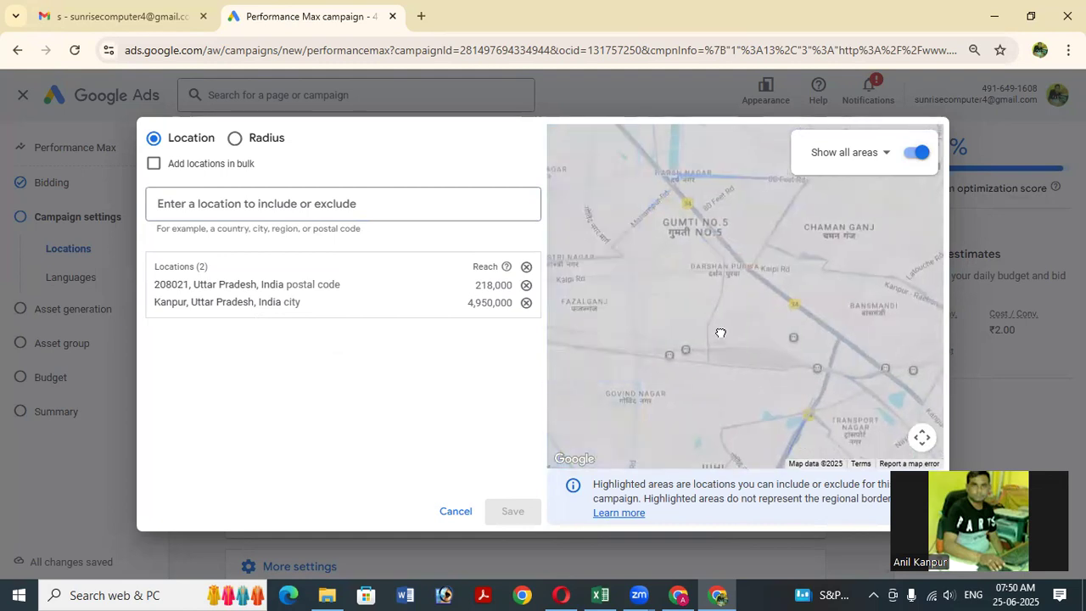
drag(717, 332, 710, 281)
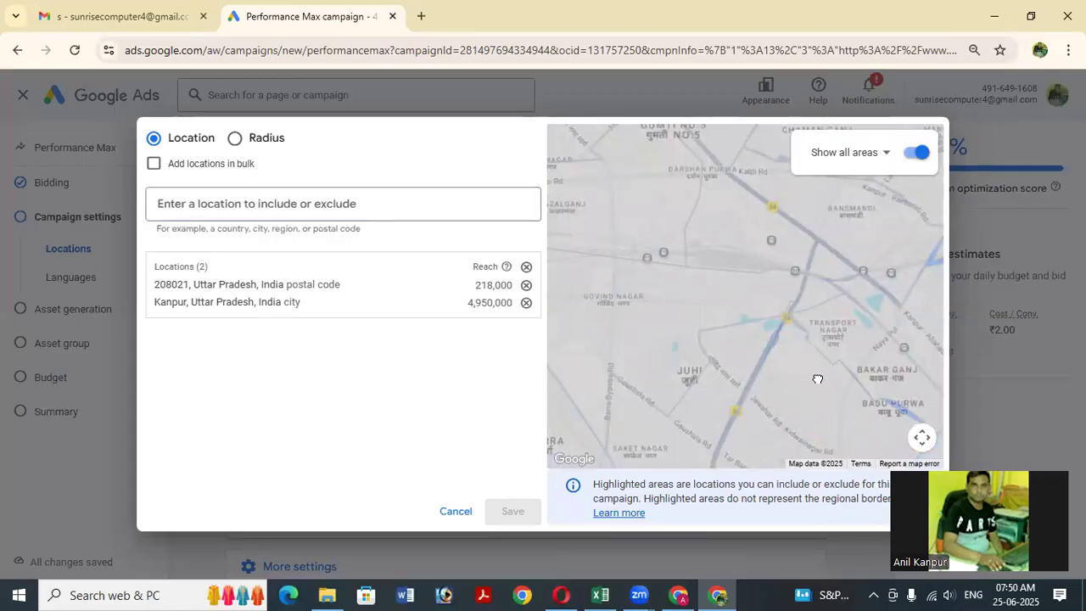
drag(799, 361, 805, 254)
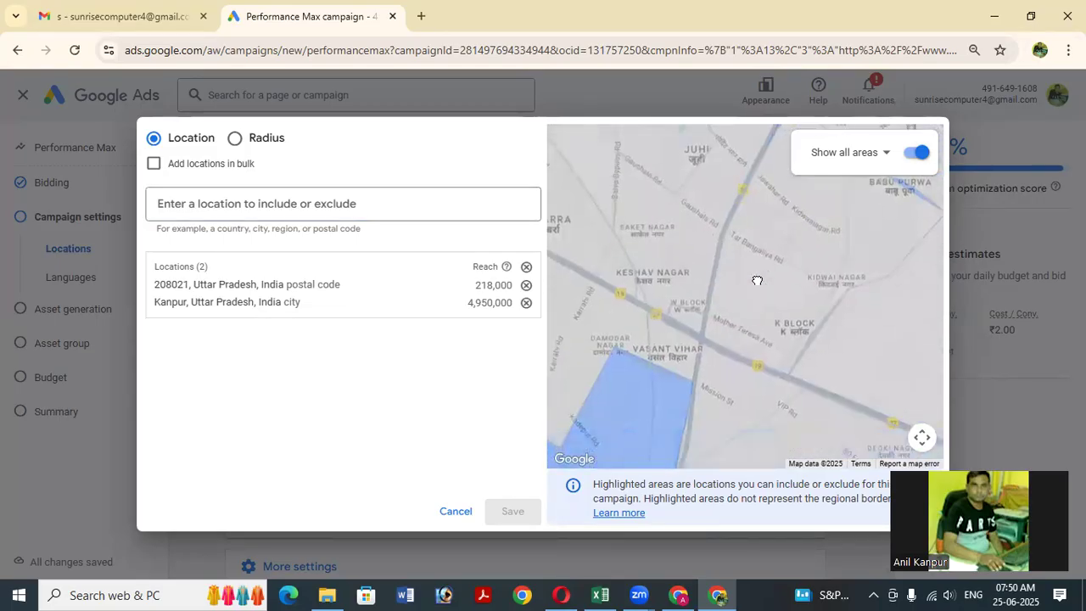
drag(715, 409, 748, 319)
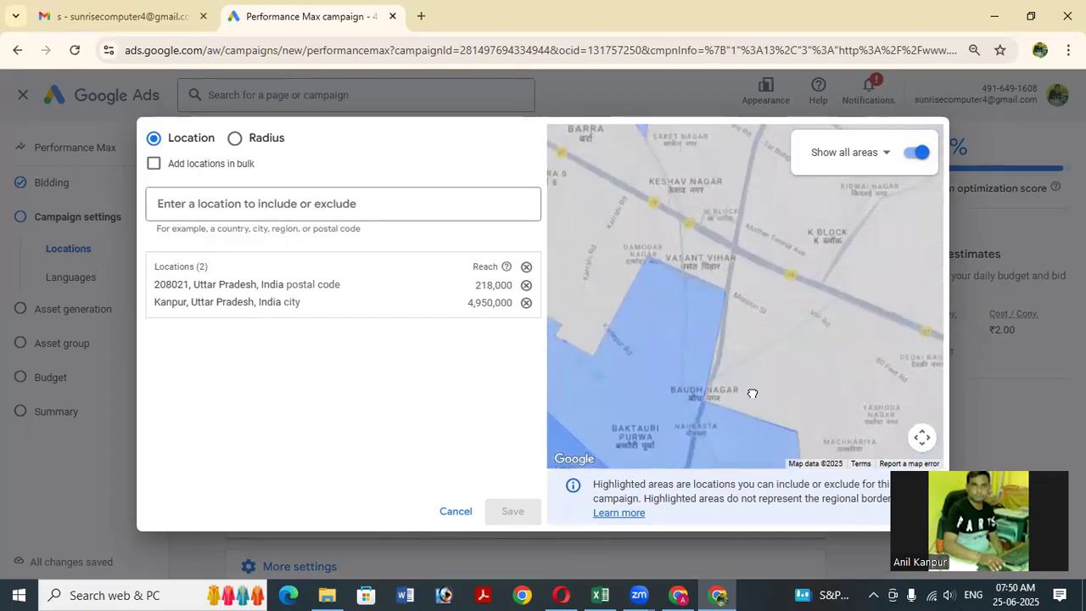
drag(748, 394, 747, 273)
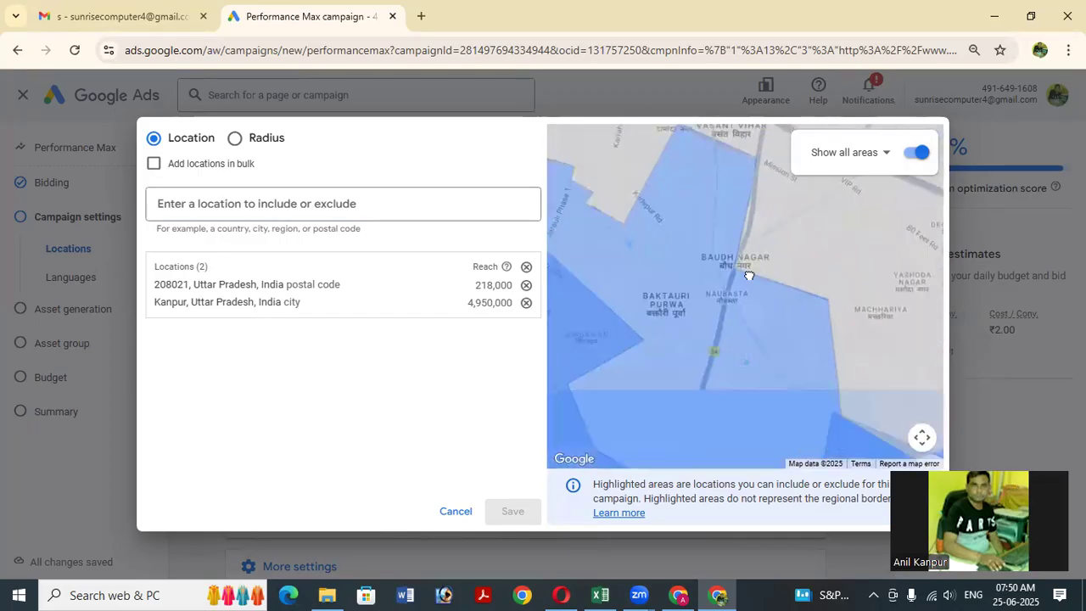
drag(729, 400, 749, 291)
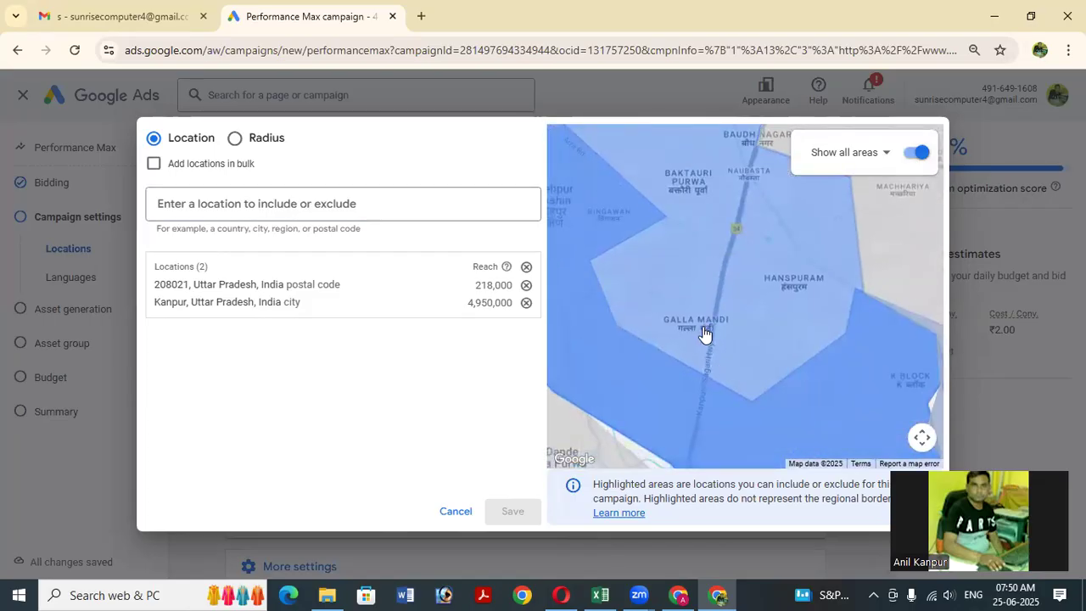
Exclude postal code 208021 on the map, turn off Show all areas, and save.
click(703, 333)
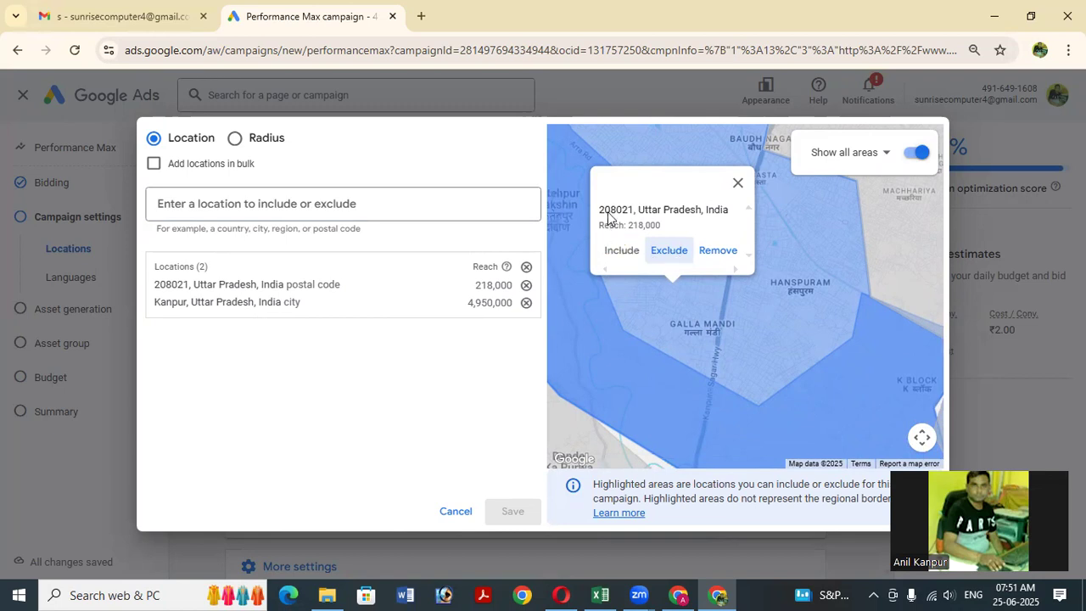
click(666, 252)
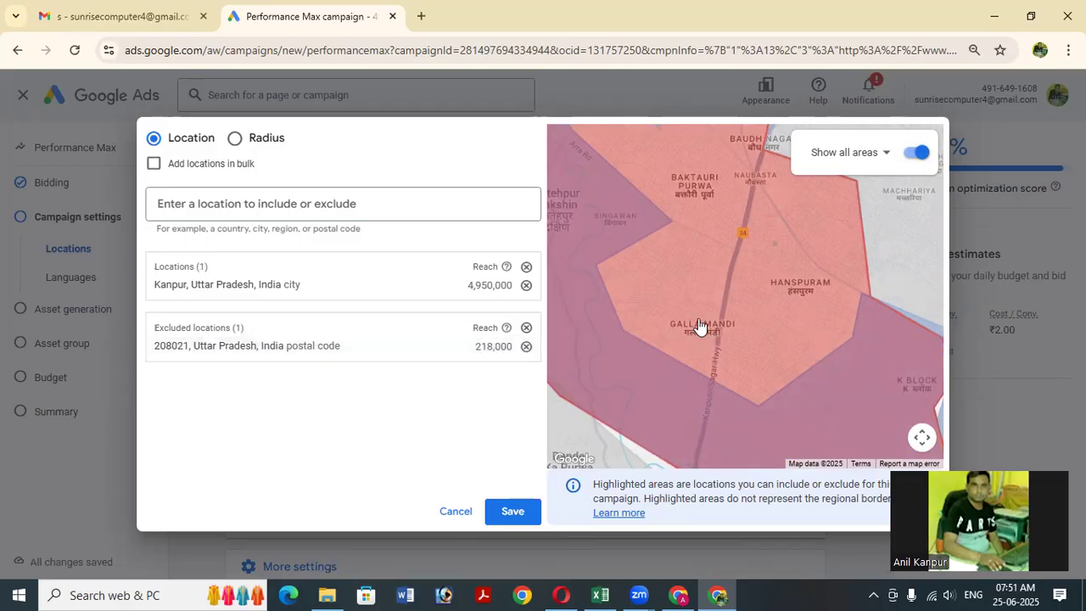
scroll(764, 329, down, 2)
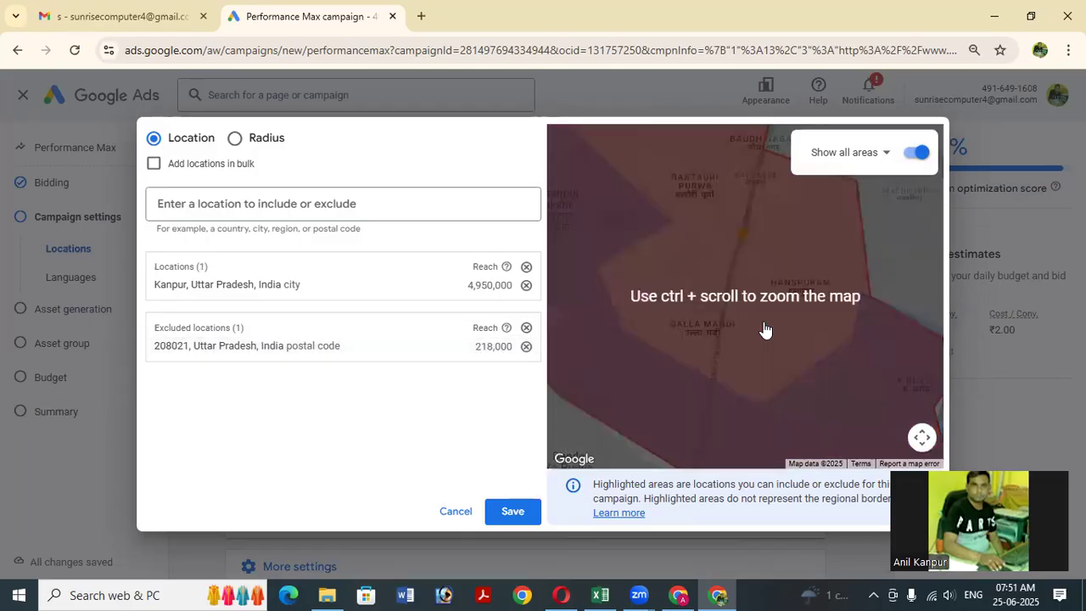
scroll(765, 348, down, 3)
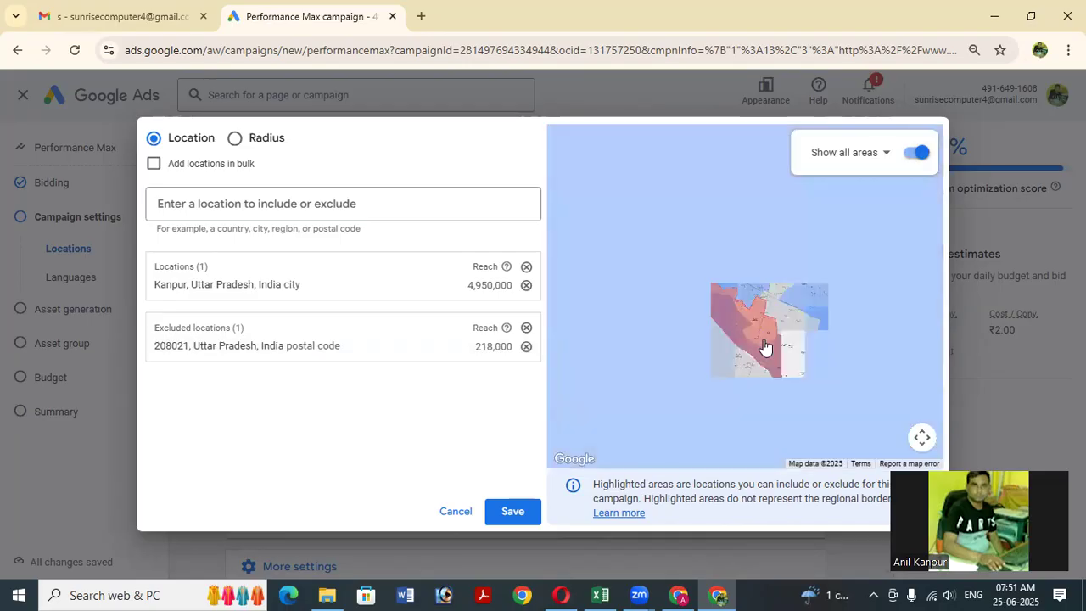
scroll(767, 347, up, 1)
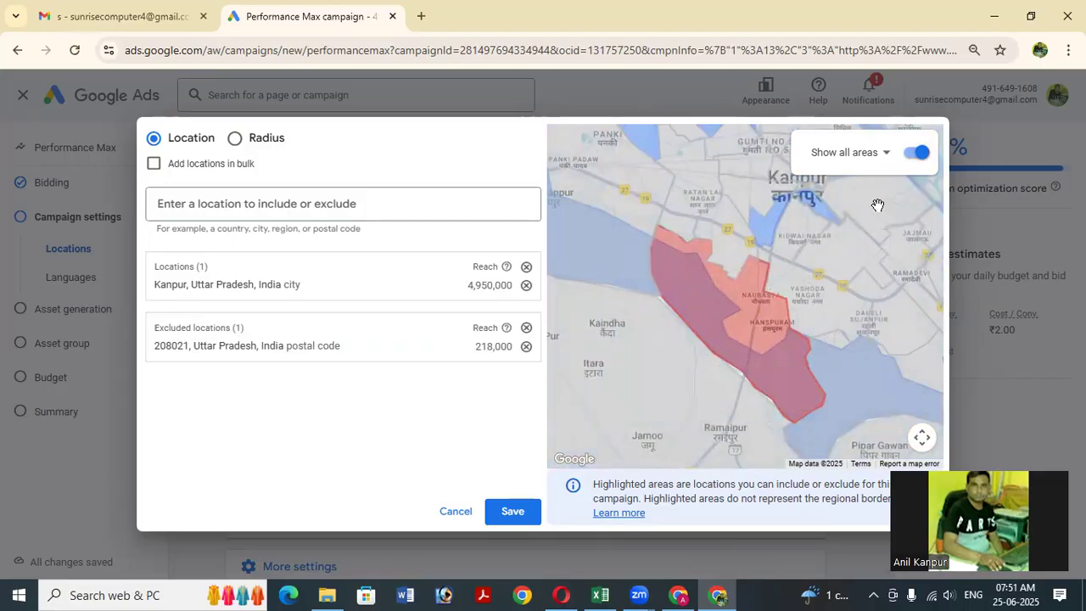
click(916, 155)
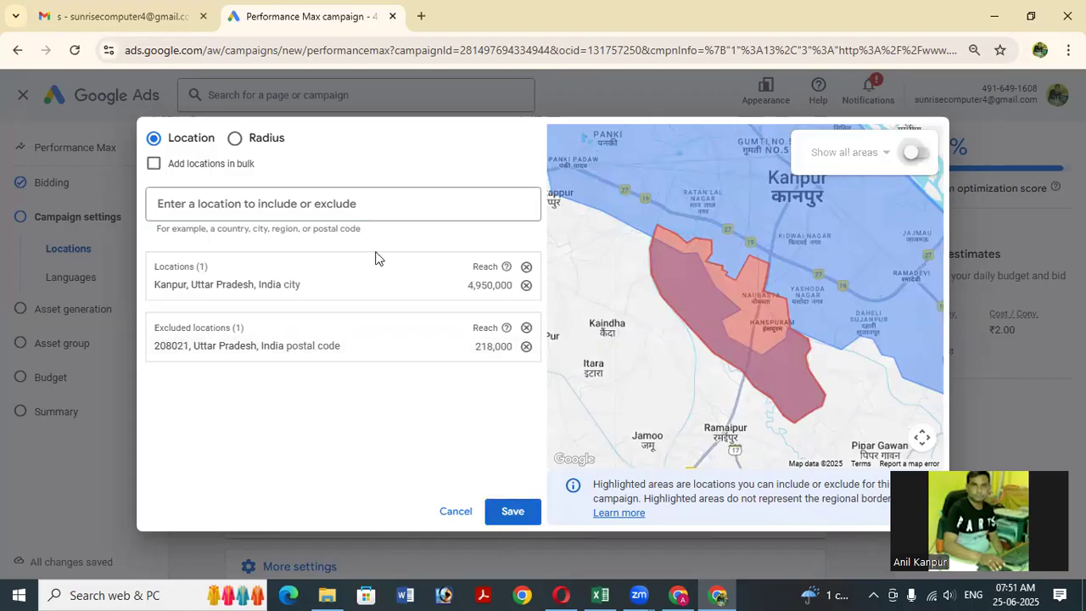
click(530, 507)
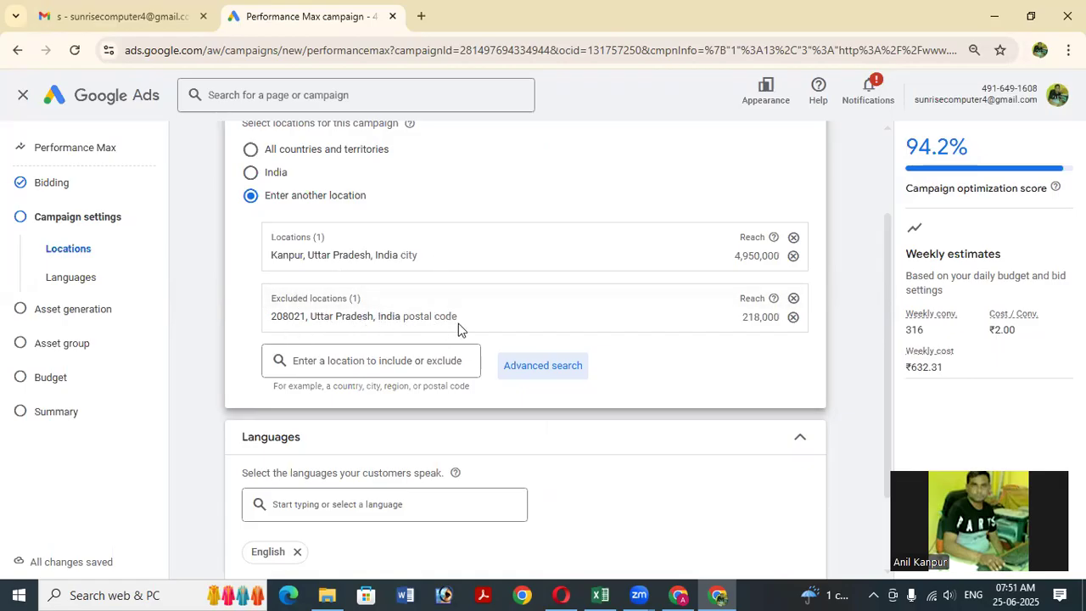
Remove Kanpur from included locations, add Hindi alongside English, and expand More settings.
click(792, 256)
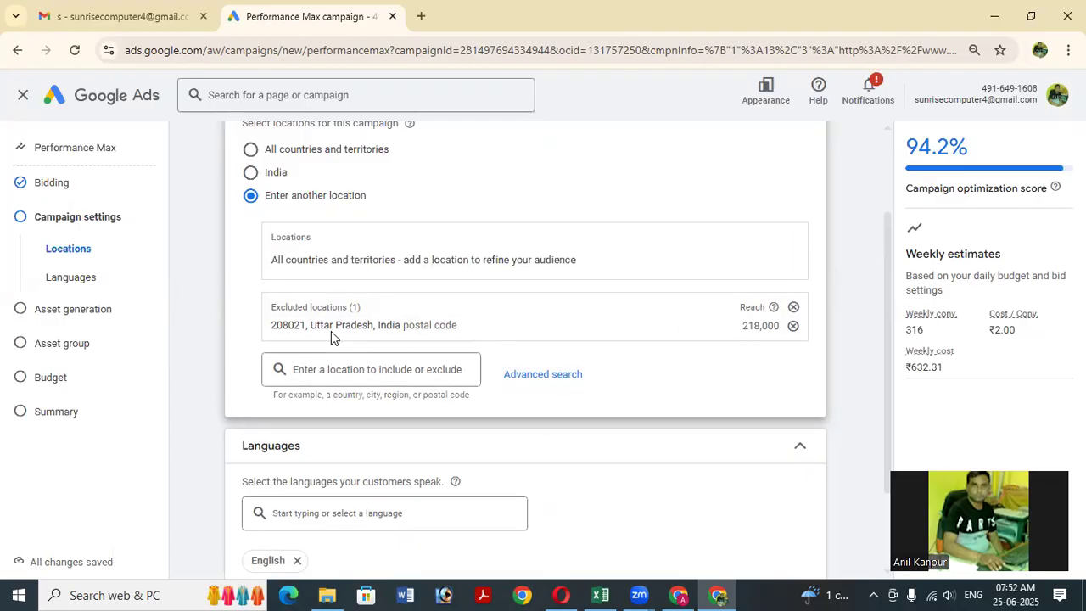
scroll(343, 327, down, 2)
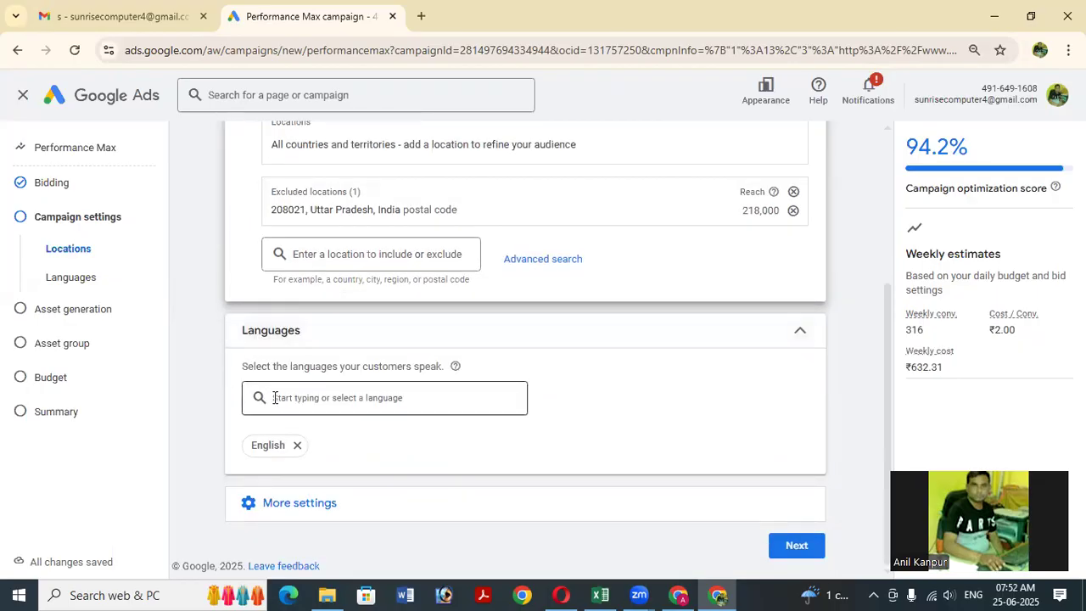
click(321, 401)
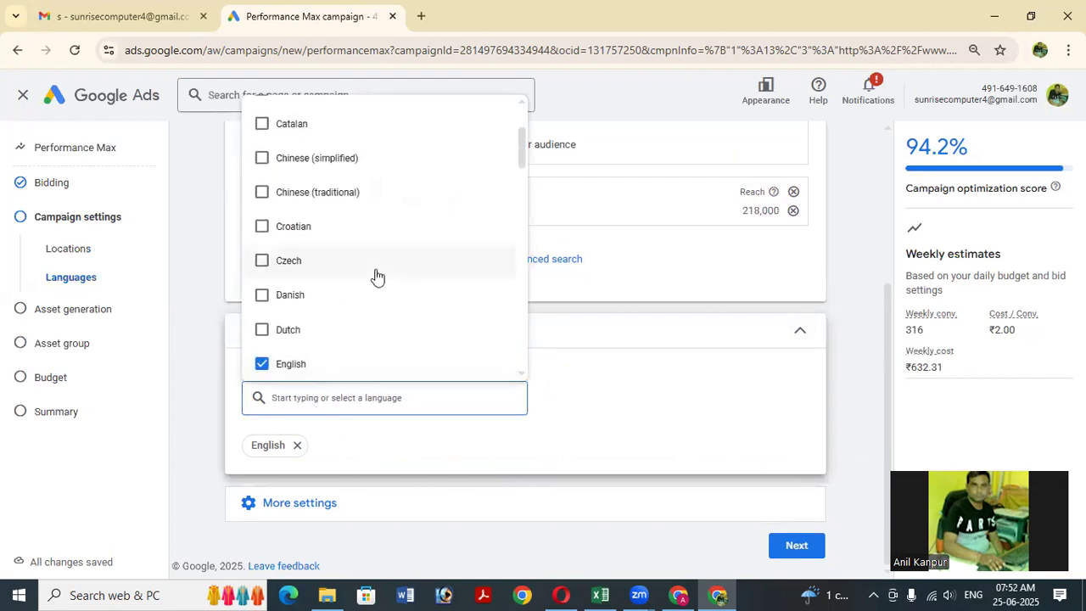
text(Hin)
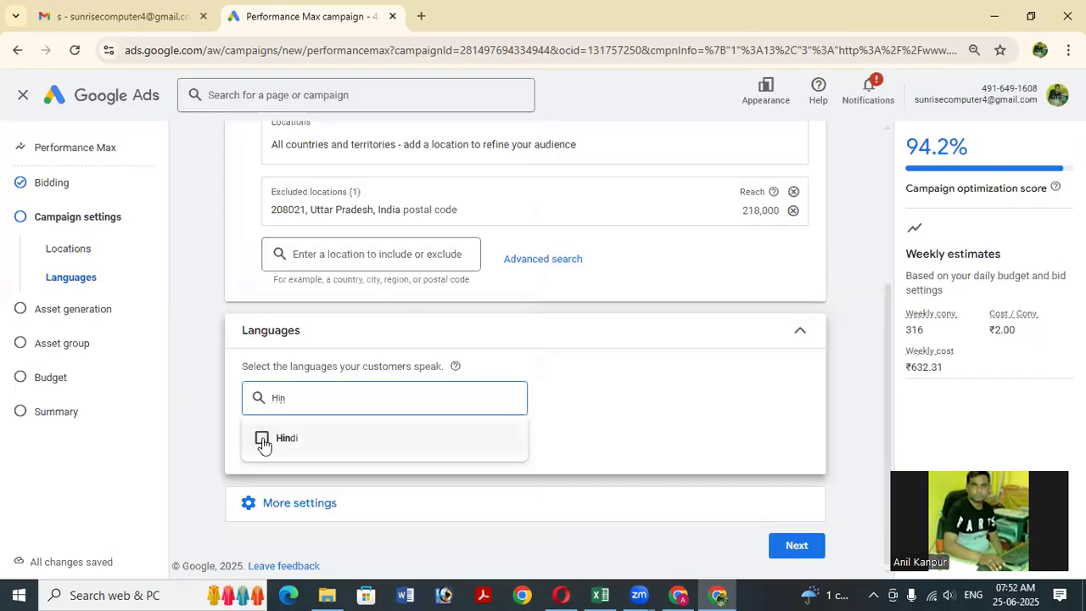
click(263, 439)
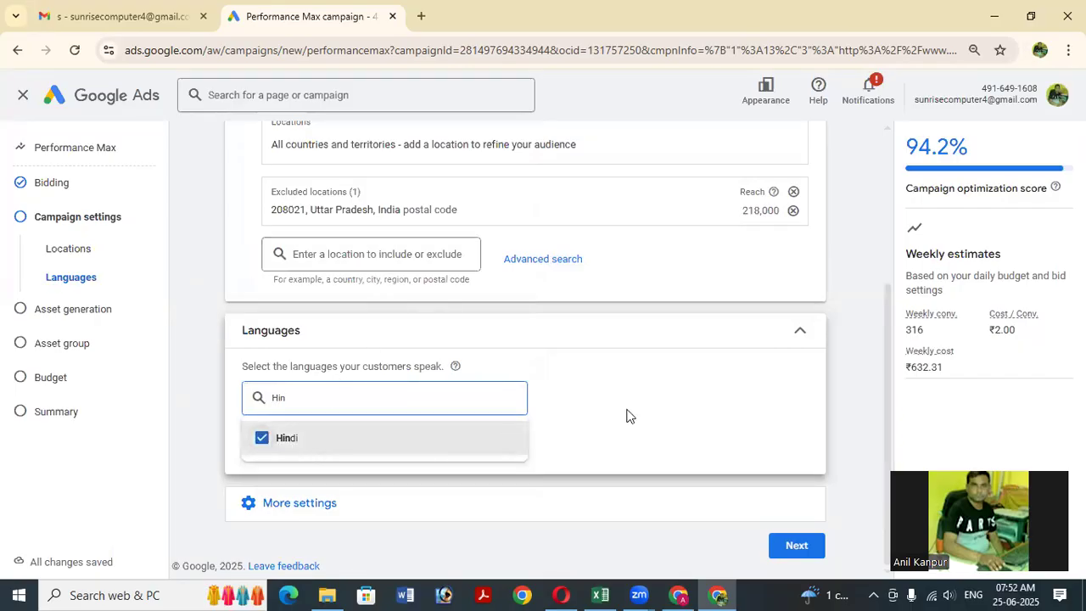
click(297, 467)
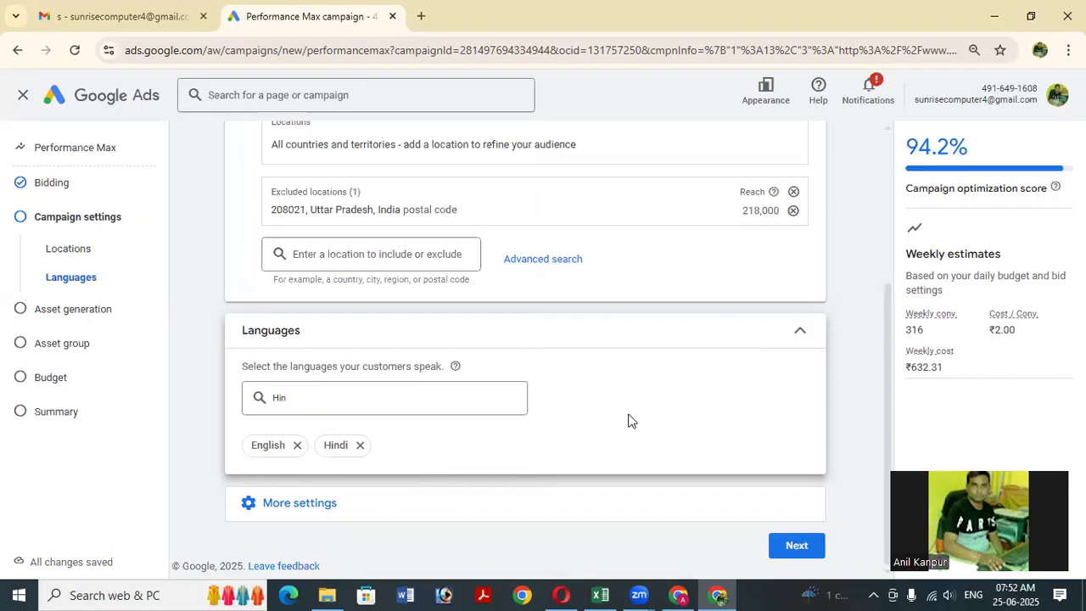
click(298, 509)
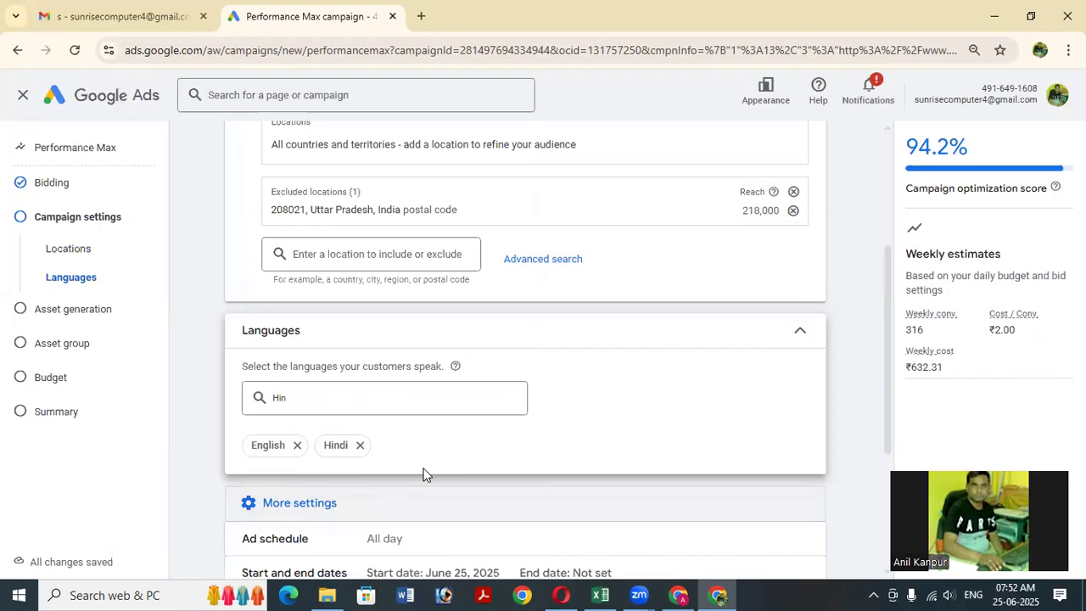
scroll(504, 462, down, 3)
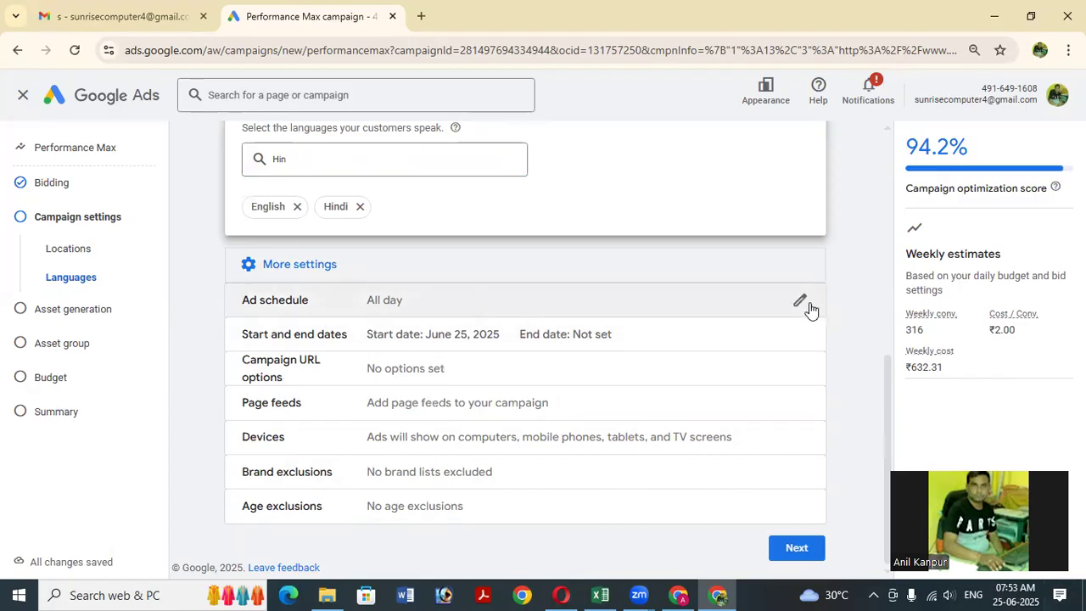
Edit the ad schedule and set its start time to 22:00.
click(804, 303)
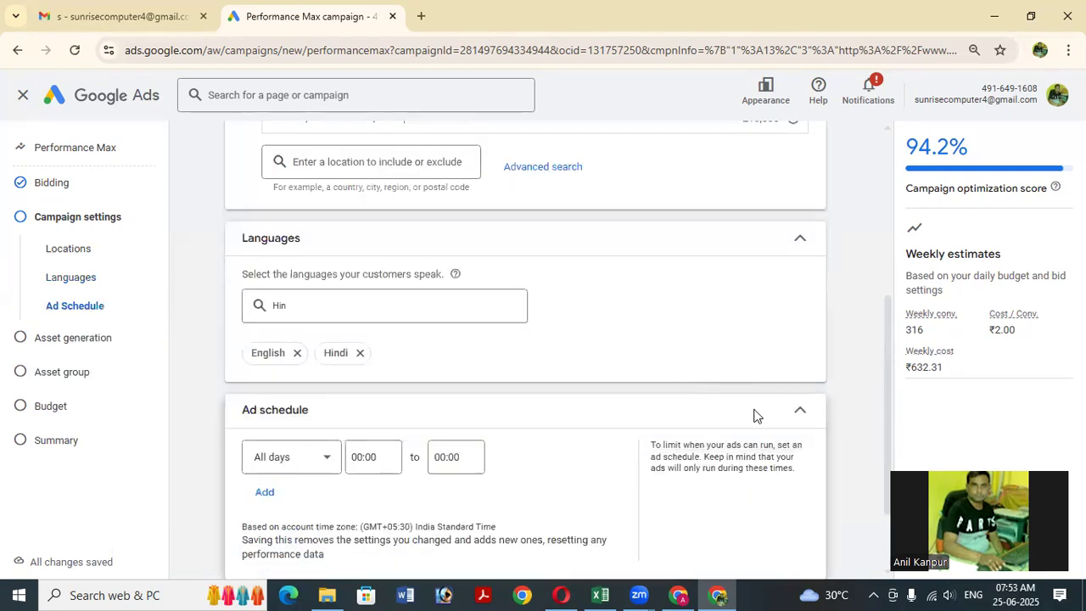
scroll(545, 458, down, 2)
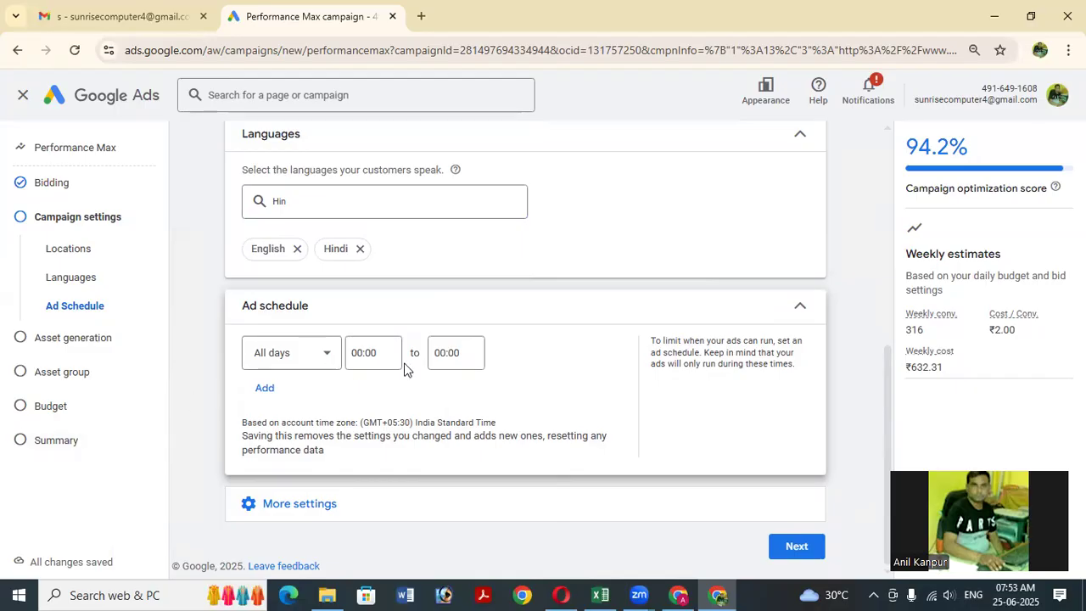
click(385, 352)
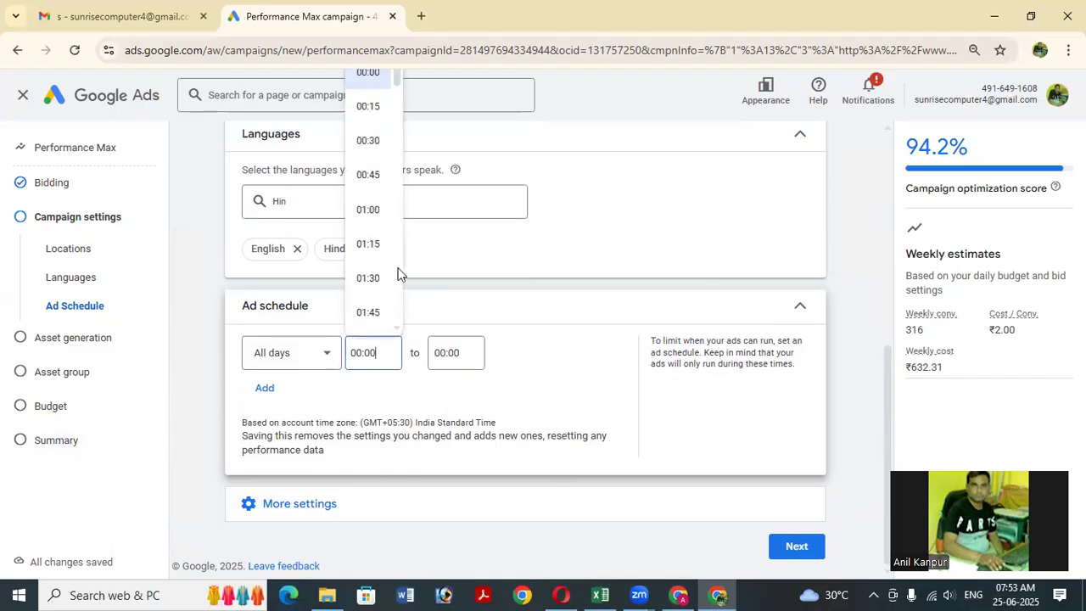
scroll(381, 248, down, 7)
scroll(383, 251, down, 8)
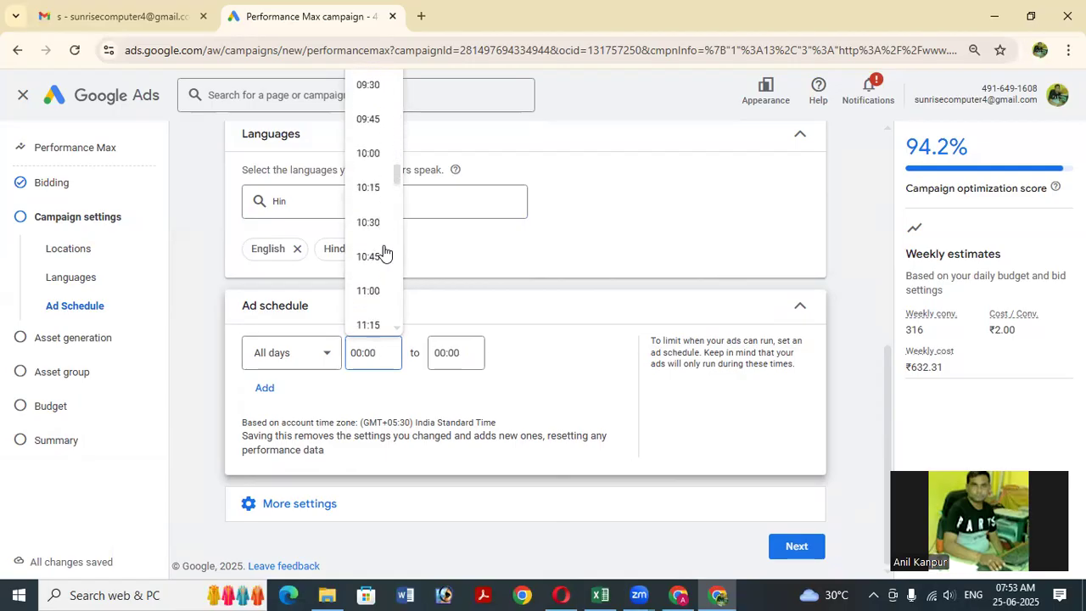
scroll(384, 251, down, 8)
scroll(370, 267, down, 6)
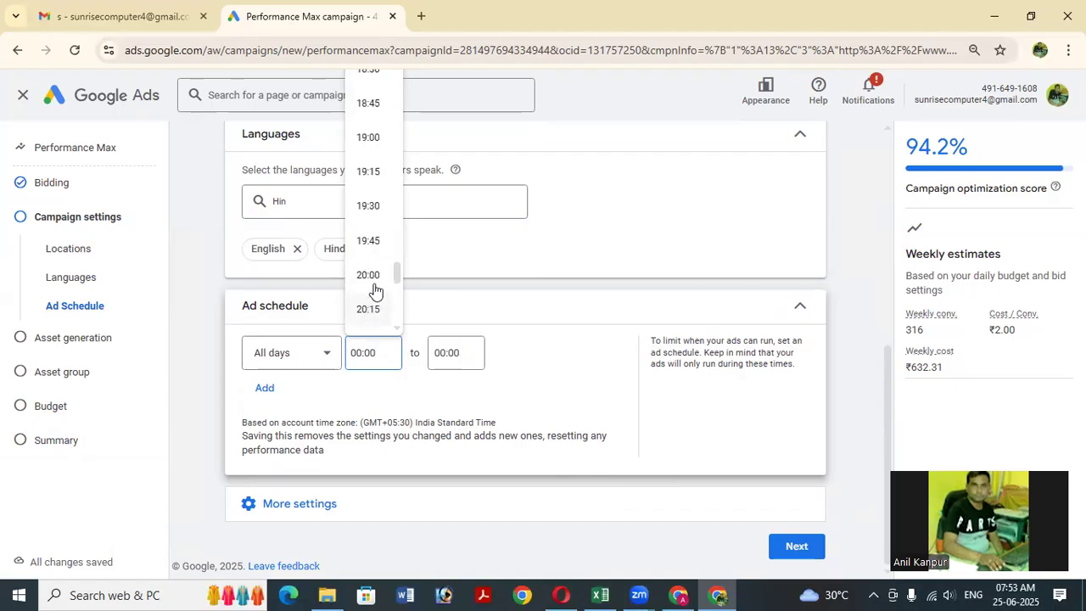
scroll(370, 285, down, 3)
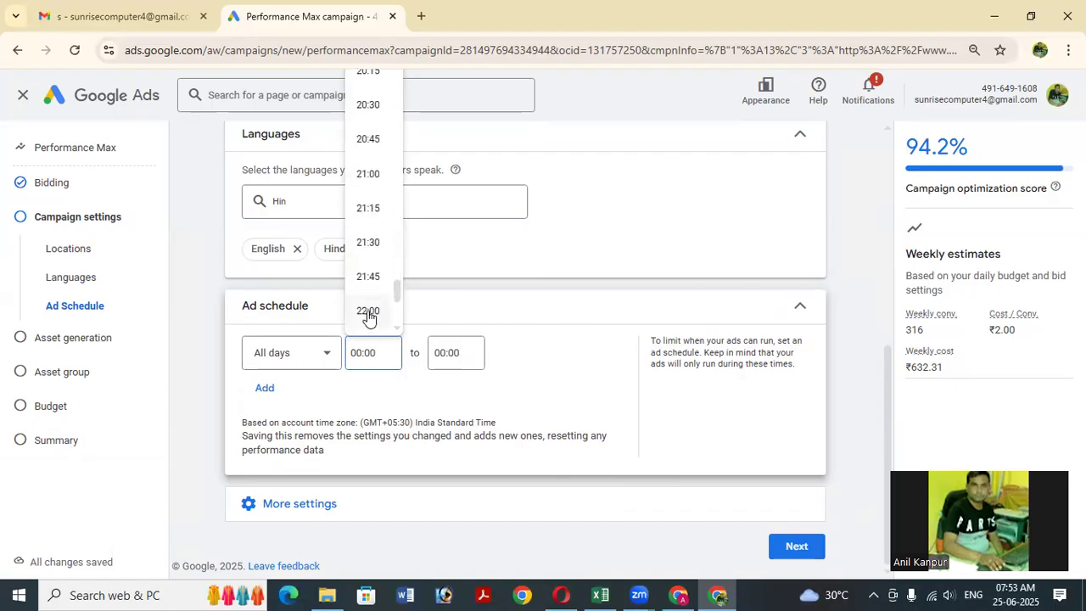
click(368, 312)
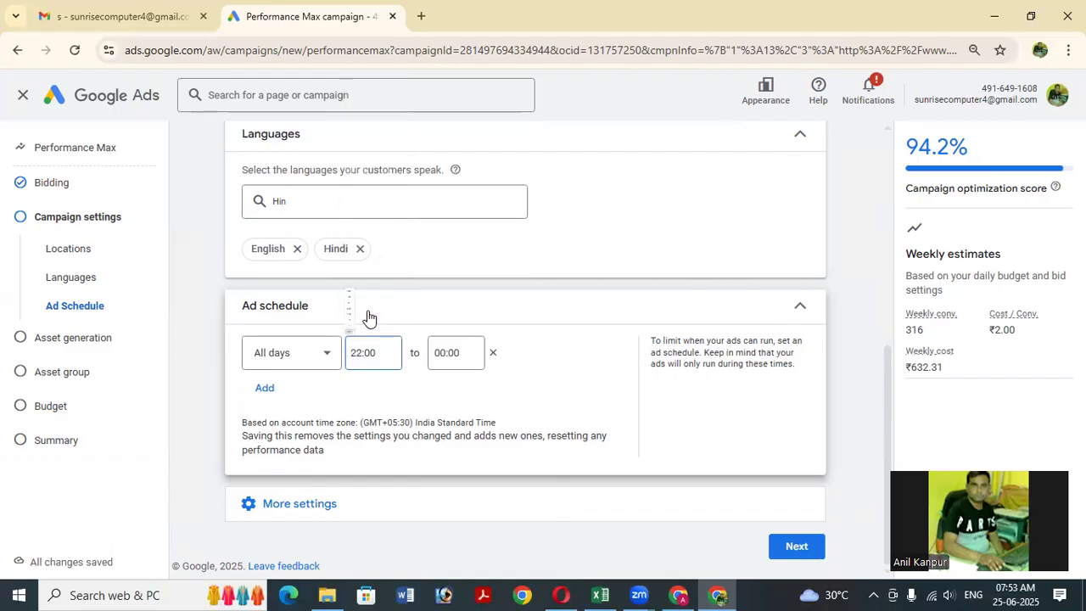
Set the ad schedule end time to 23:30.
click(465, 356)
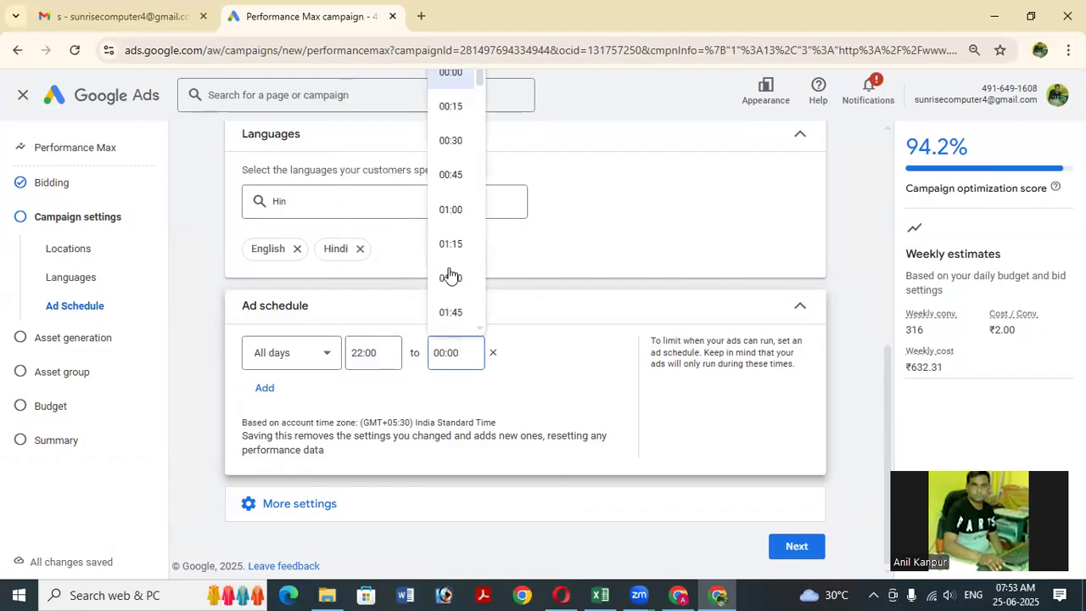
scroll(448, 273, down, 12)
scroll(451, 273, down, 18)
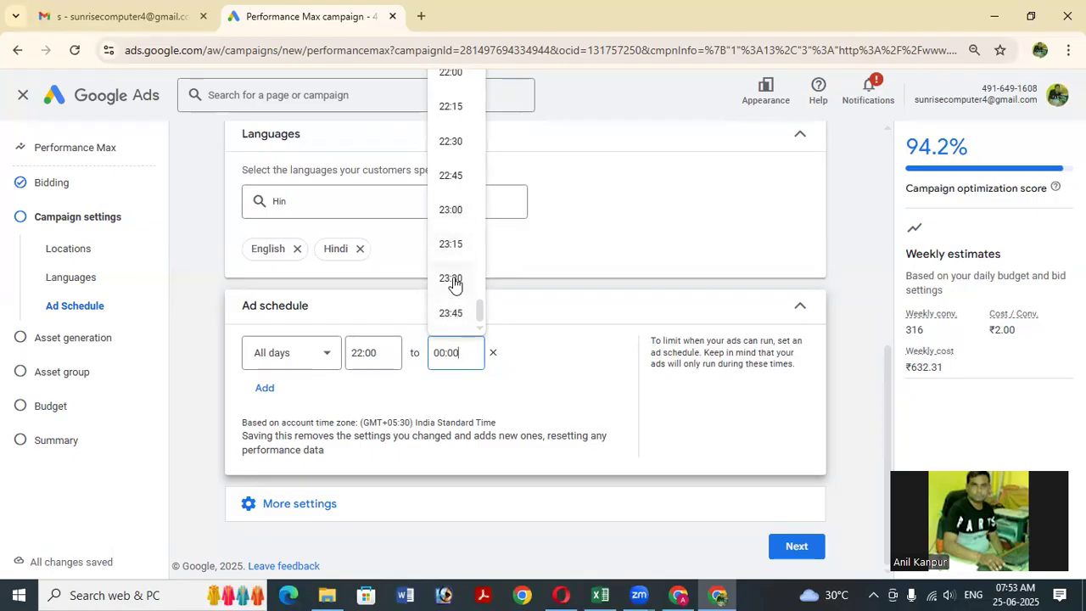
click(453, 282)
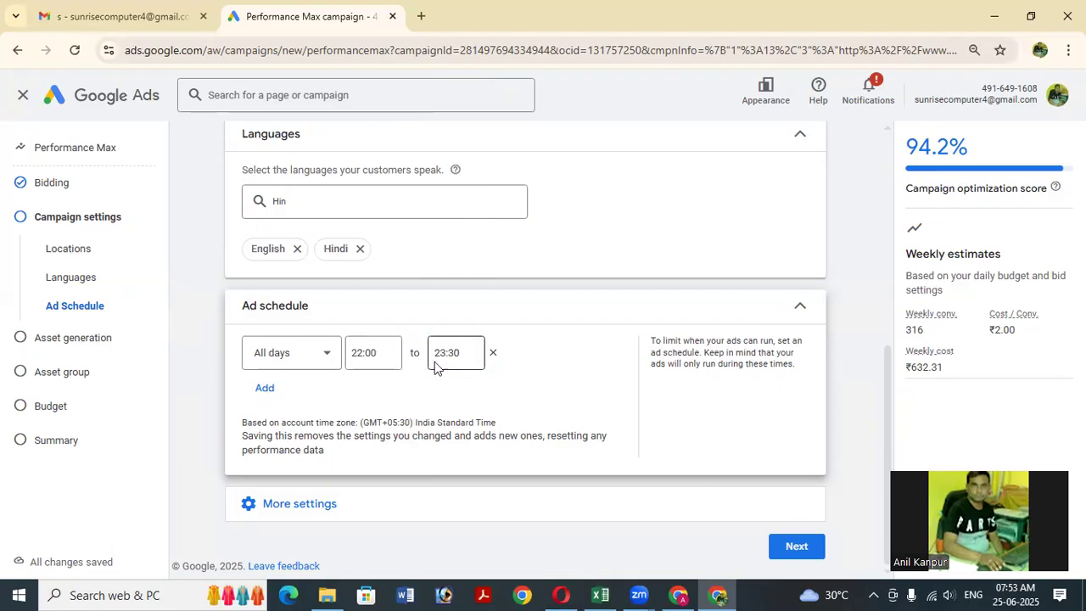
click(313, 356)
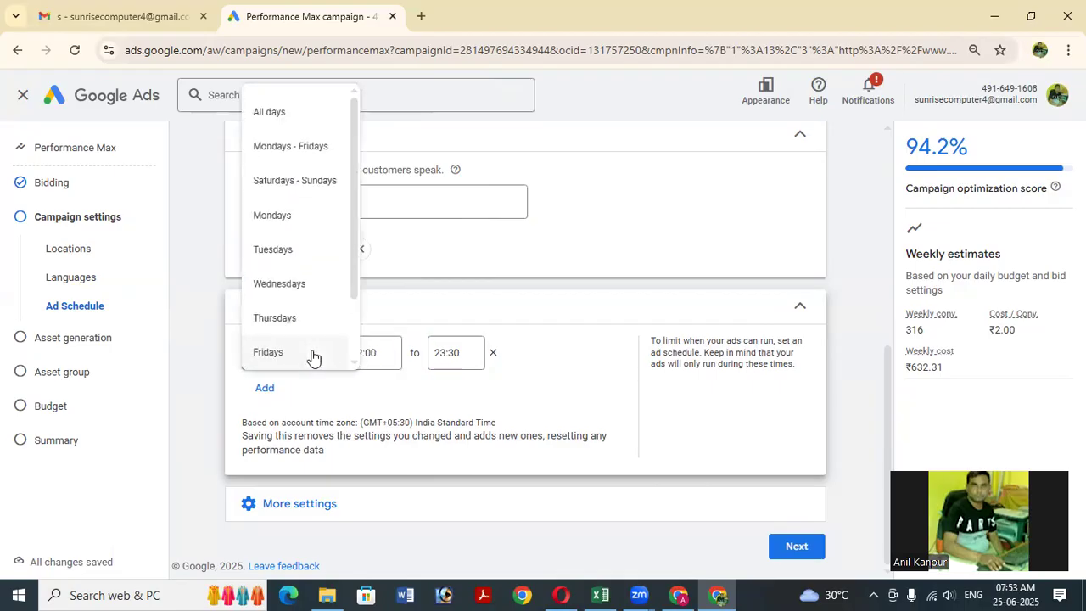
Try limiting the schedule to Saturdays - Sundays and check the 23:30 end time.
drag(357, 274, 388, 381)
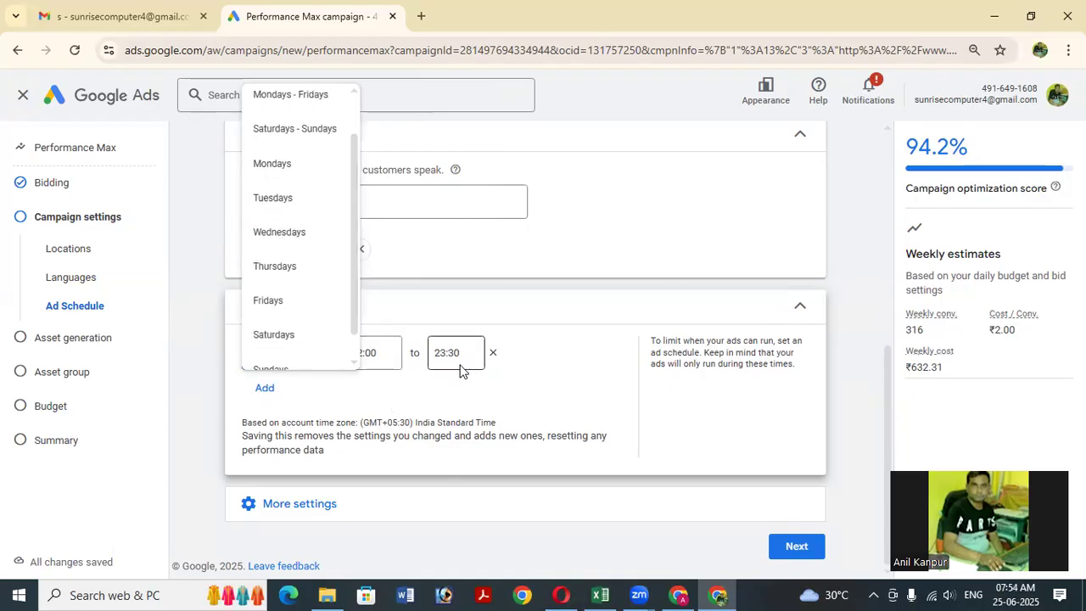
scroll(266, 259, up, 2)
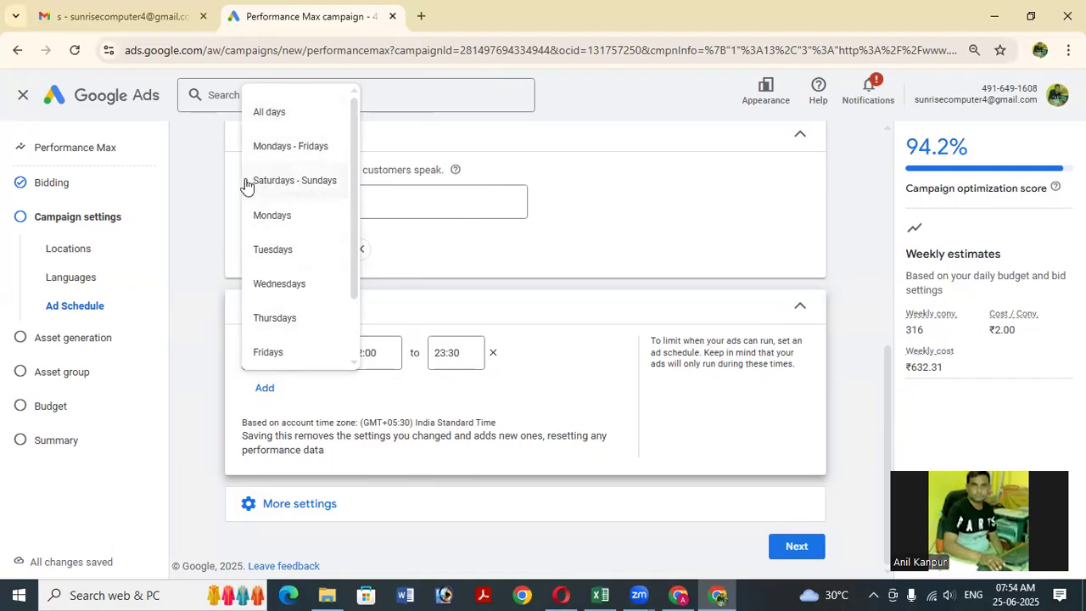
scroll(315, 310, down, 1)
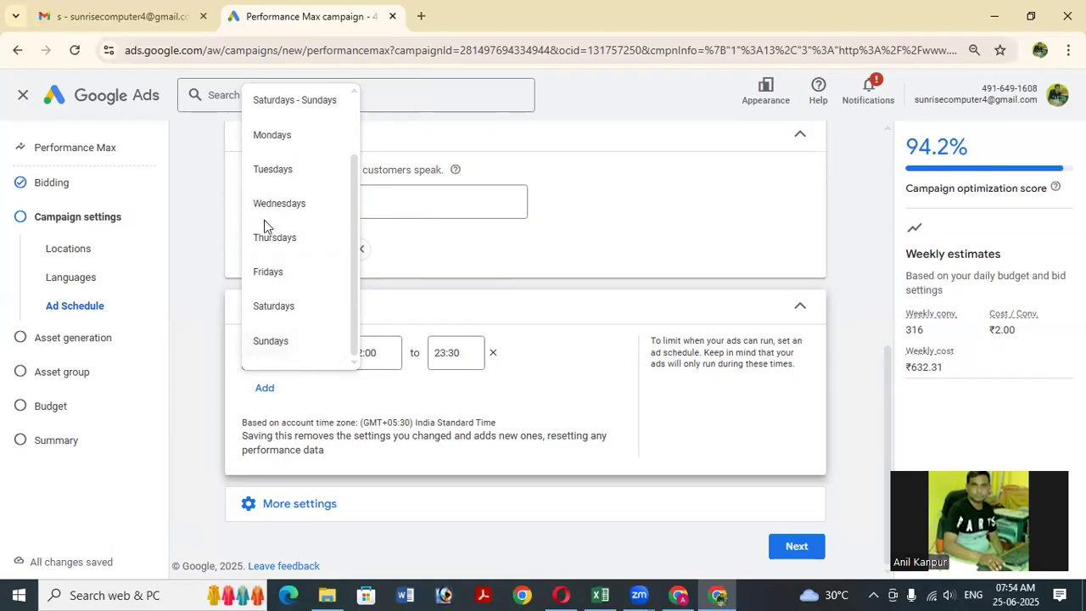
scroll(307, 222, up, 2)
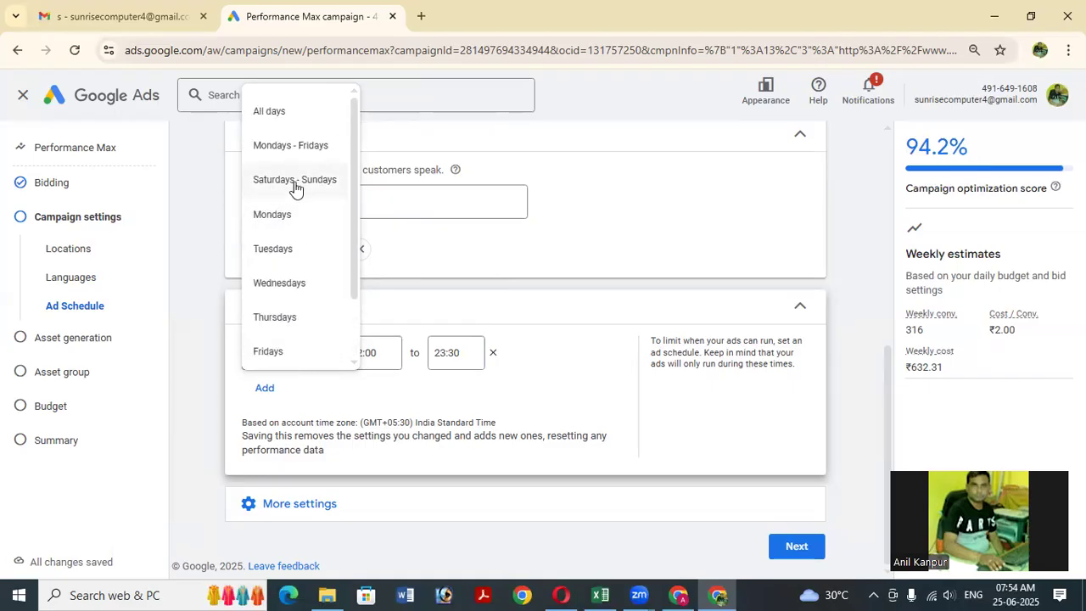
click(294, 181)
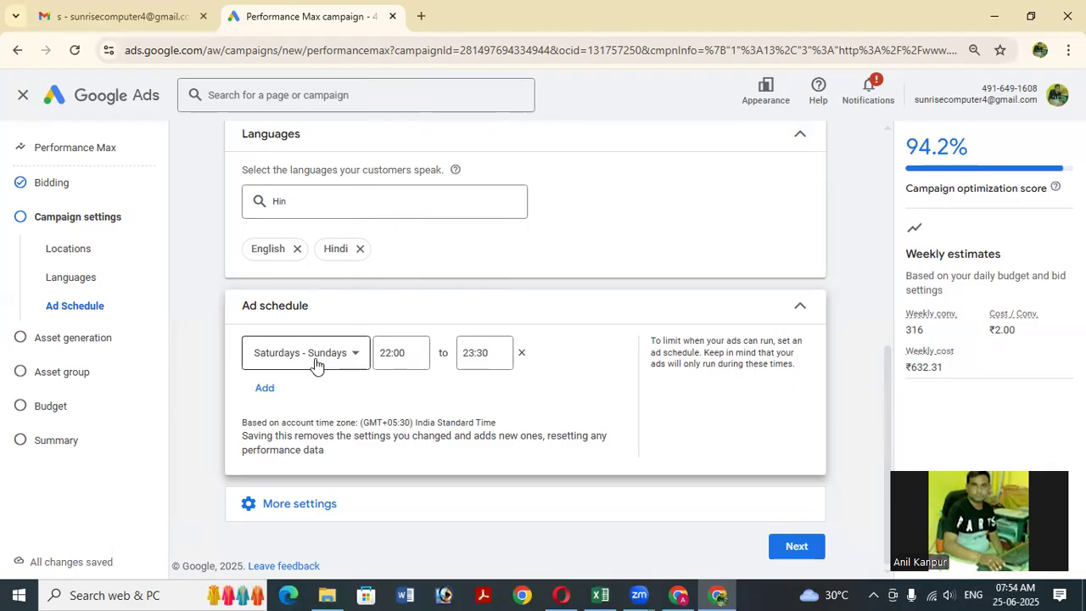
click(477, 352)
Switch the schedule days back to All days, keeping 22:00 to 23:30.
scroll(398, 414, up, 4)
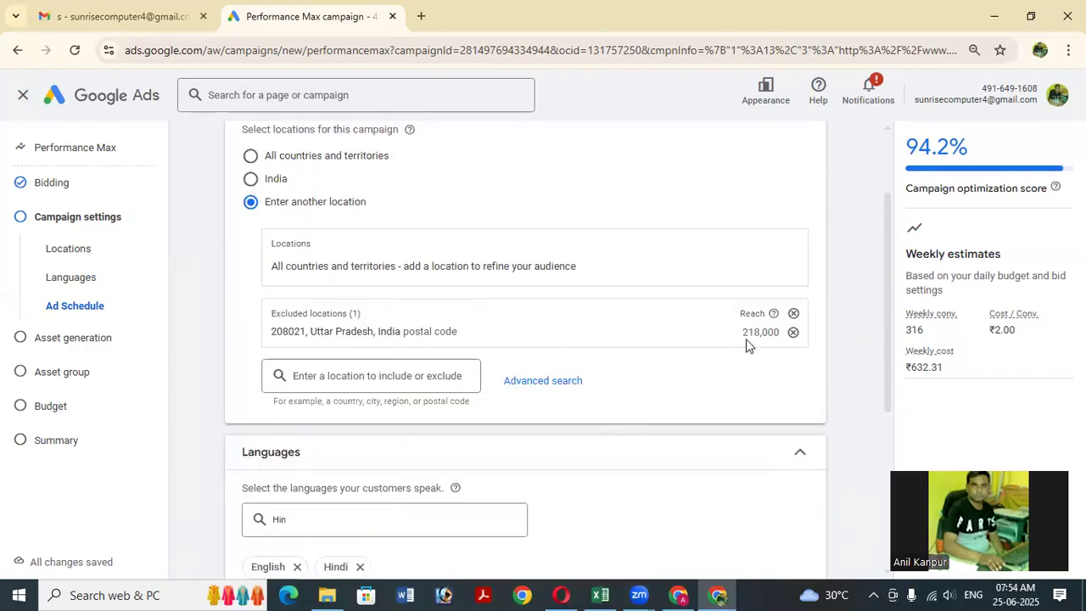
scroll(447, 463, down, 1)
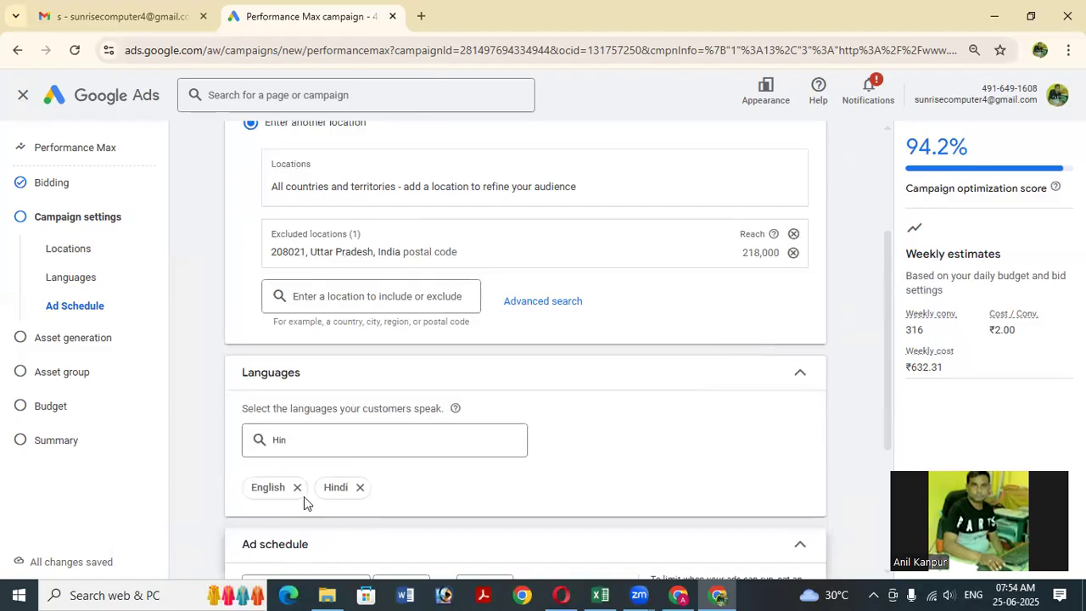
scroll(327, 484, down, 3)
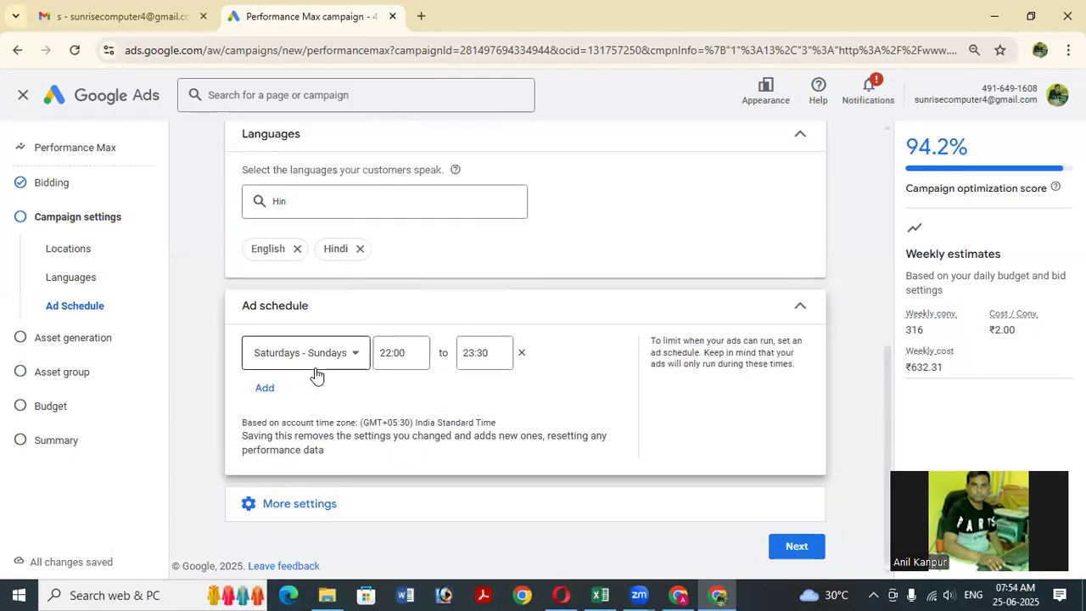
click(313, 366)
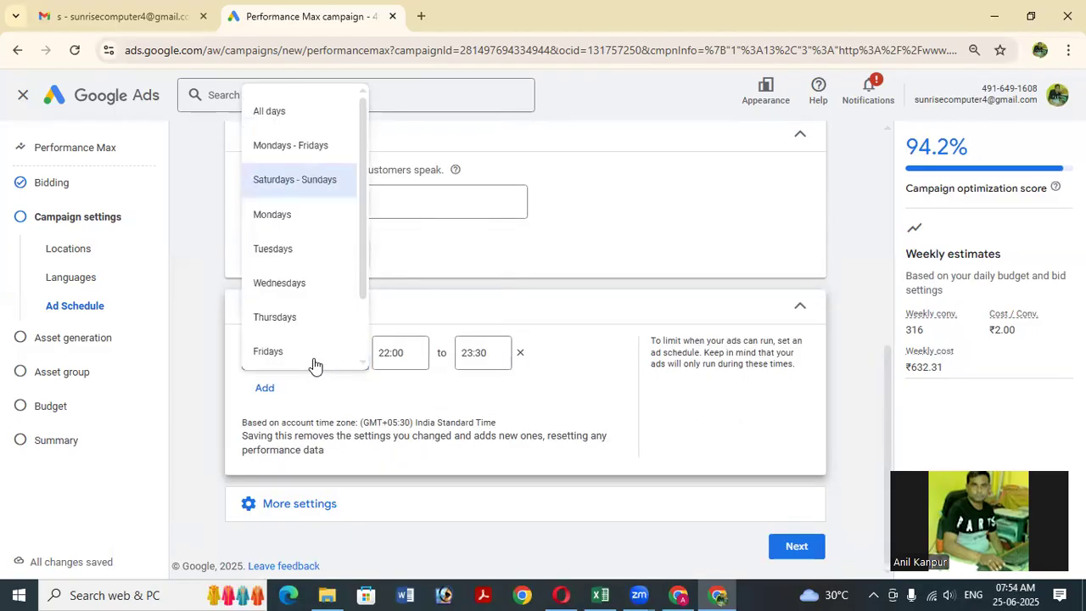
click(277, 119)
scroll(455, 357, up, 2)
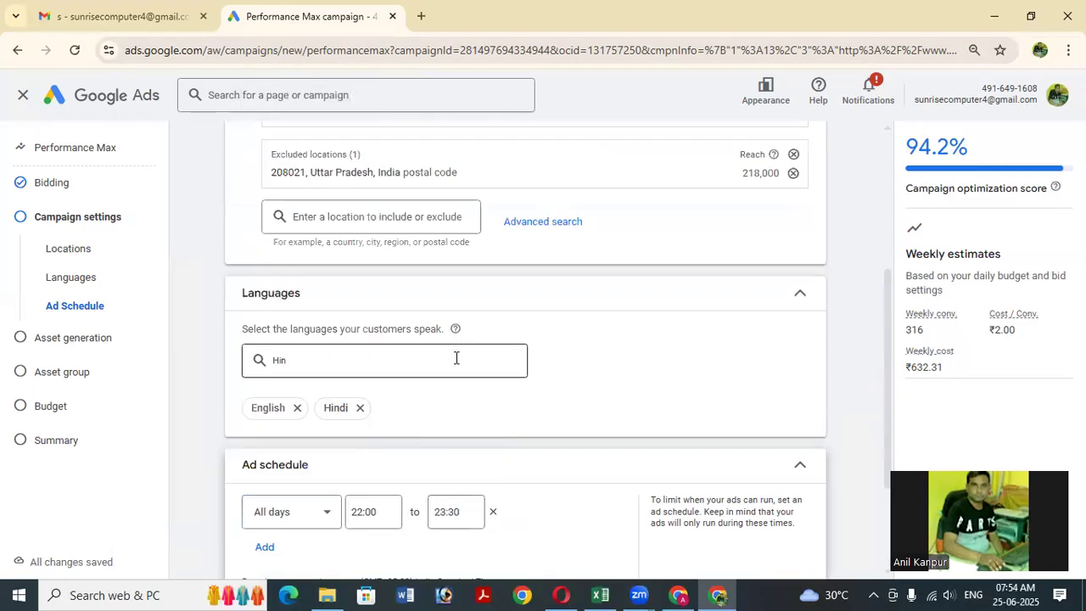
scroll(456, 357, up, 1)
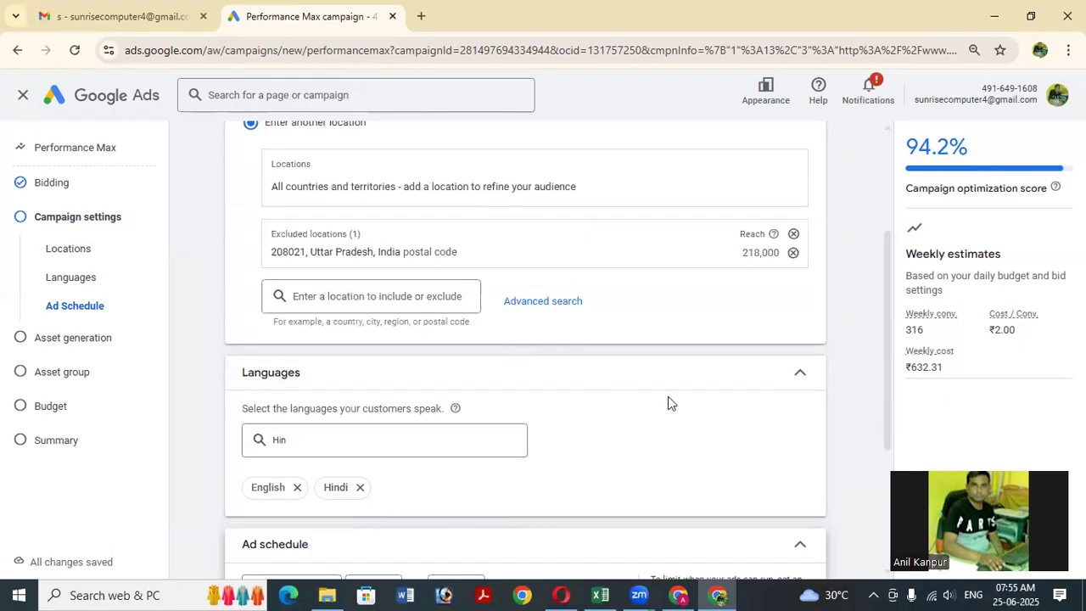
scroll(428, 297, down, 1)
scroll(556, 278, down, 2)
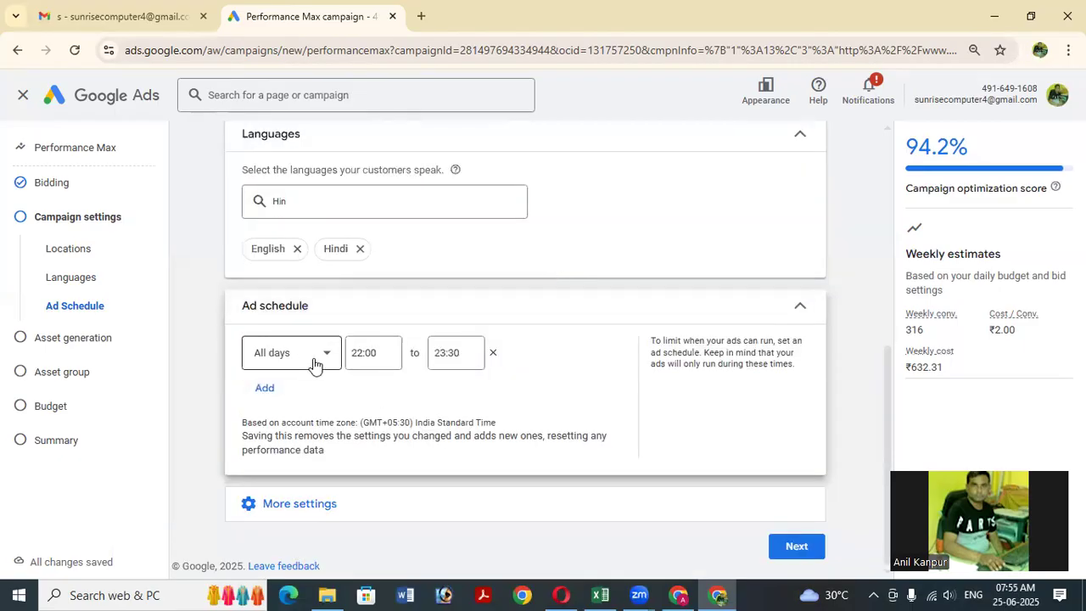
Add and discard an empty ad schedule slot, then expand More settings to show start date, page feeds and devices.
click(265, 390)
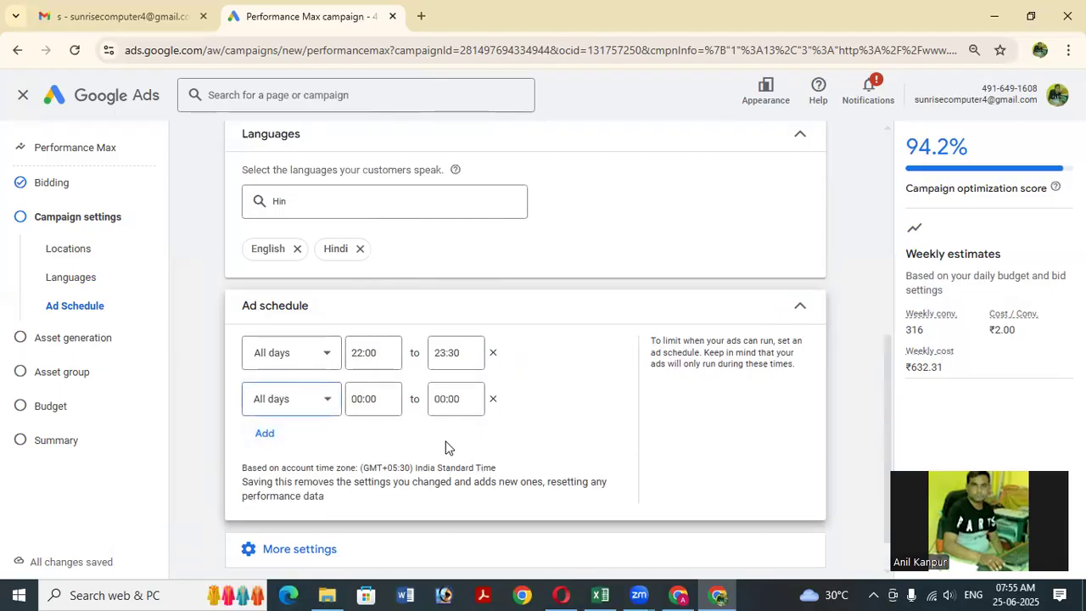
click(494, 400)
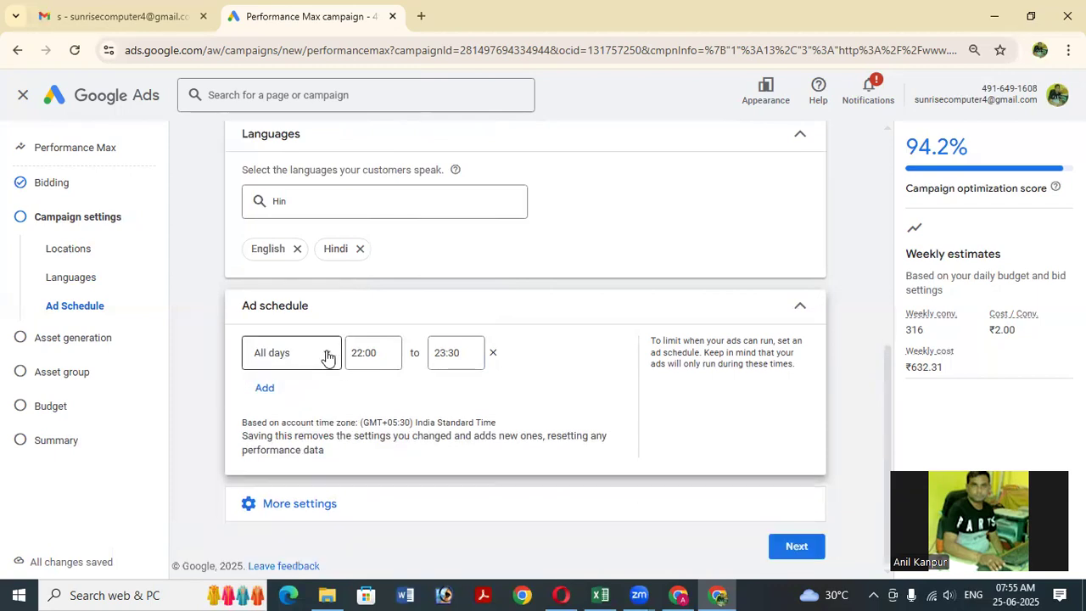
click(277, 509)
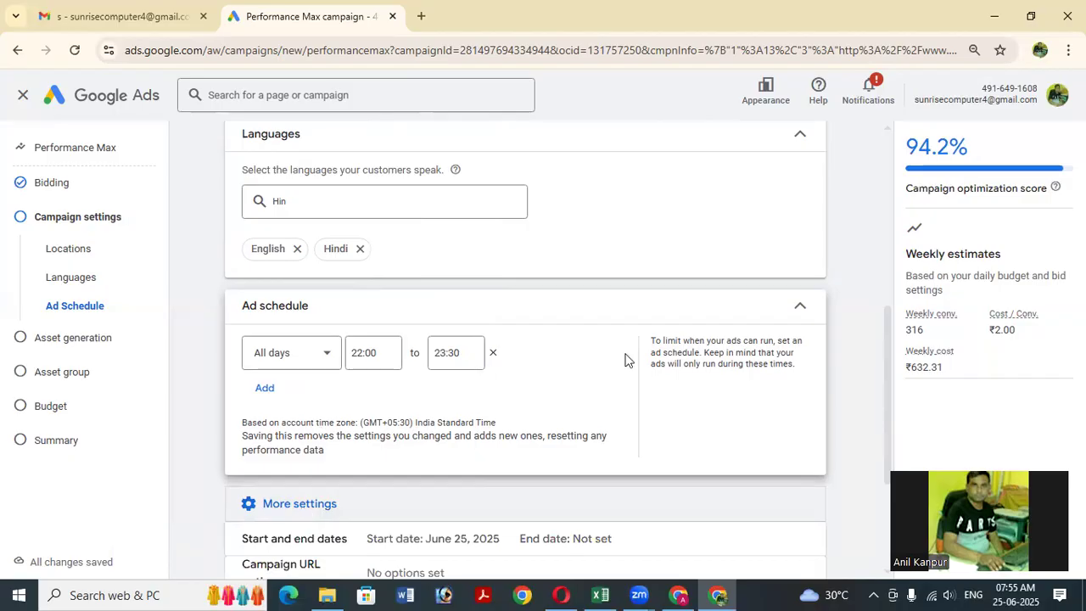
scroll(296, 363, down, 3)
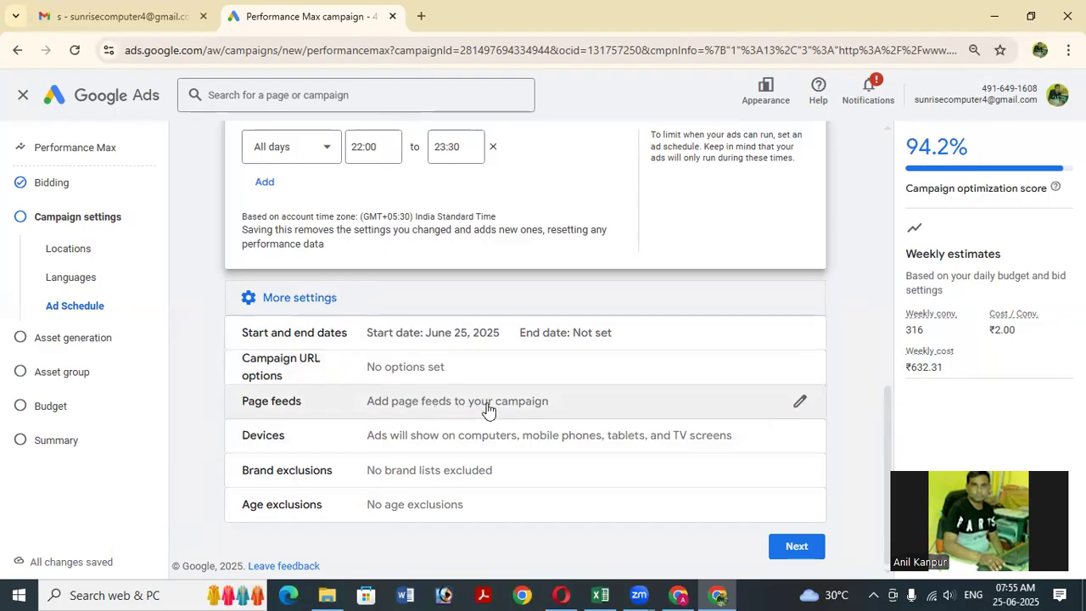
Open the Page feeds setting, which has no feeds, and re-expand More settings.
click(799, 403)
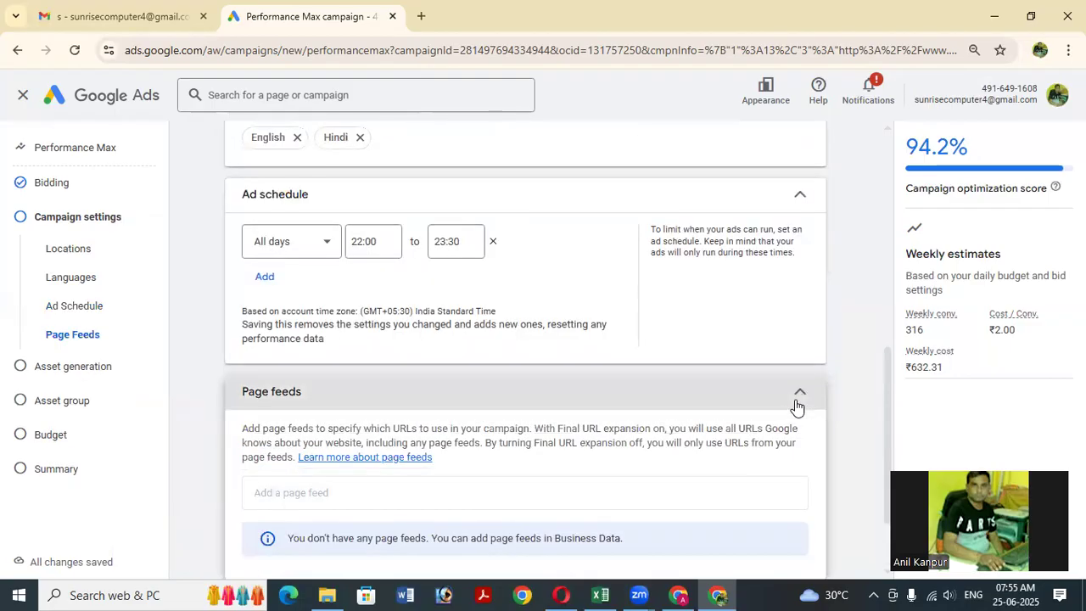
scroll(617, 435, down, 2)
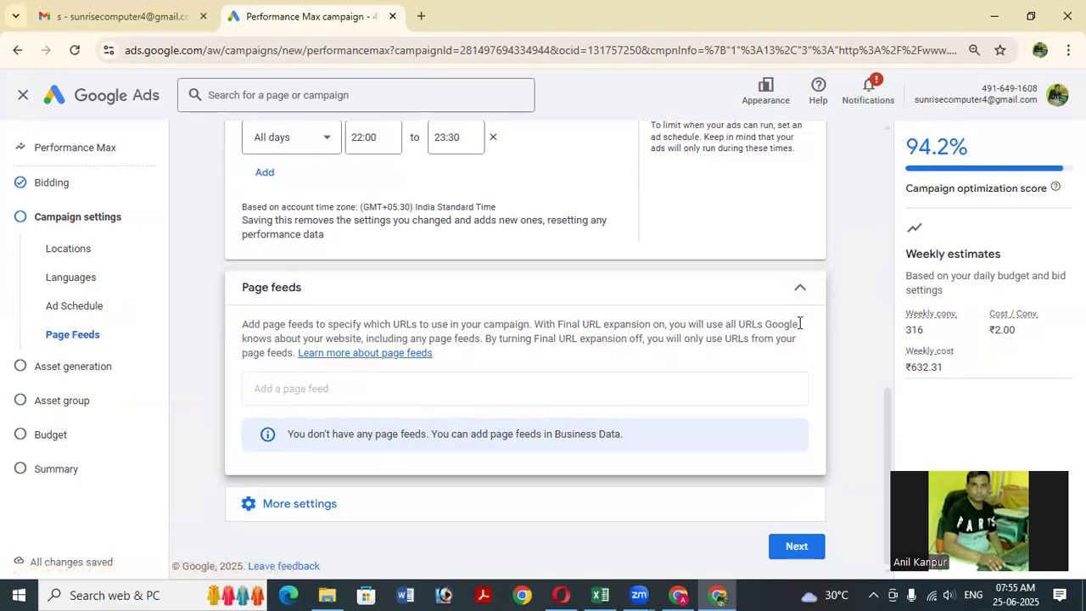
click(492, 495)
Open Devices to confirm computers, mobile phones, tablets and TV screens are all included.
scroll(594, 391, down, 1)
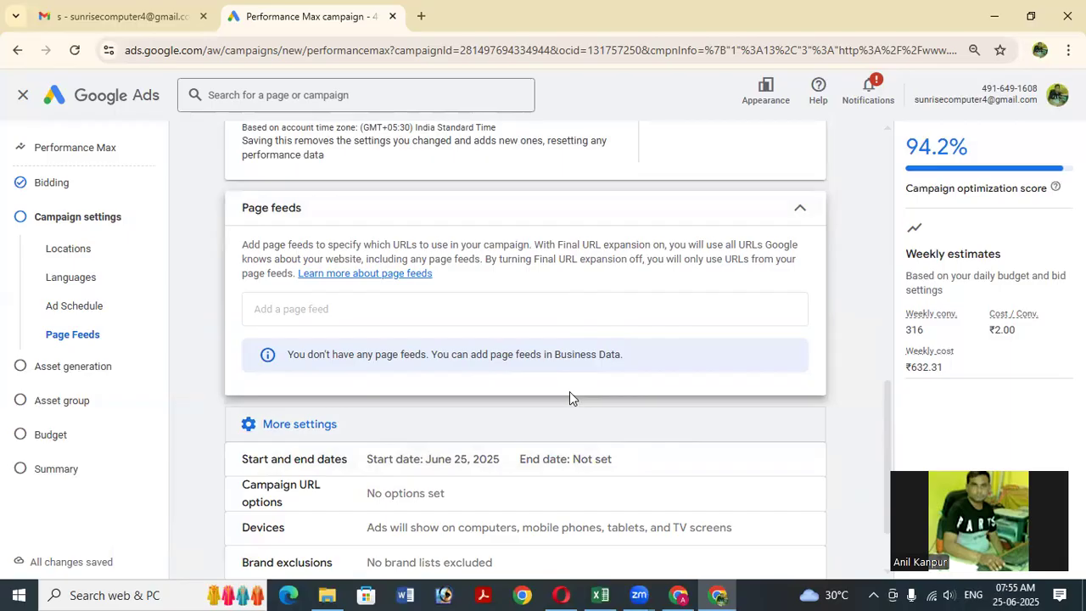
scroll(354, 375, down, 2)
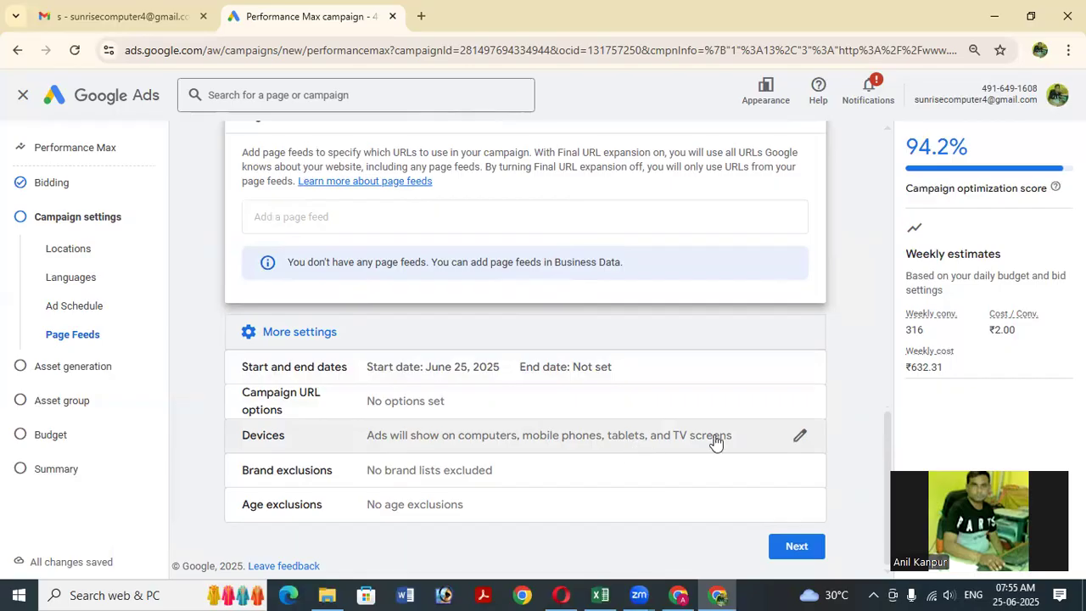
click(800, 438)
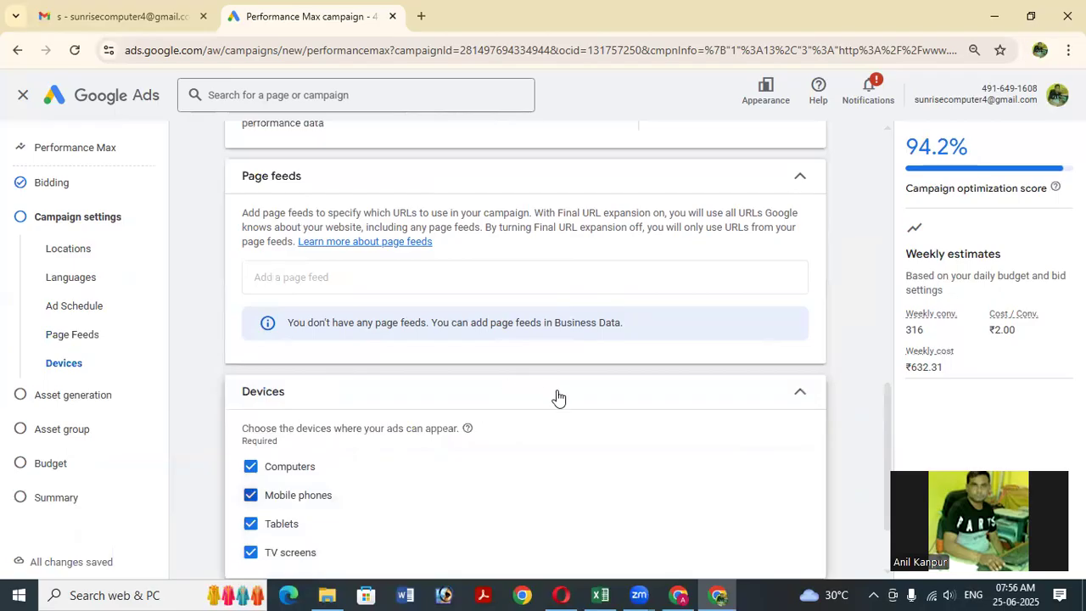
scroll(557, 396, down, 2)
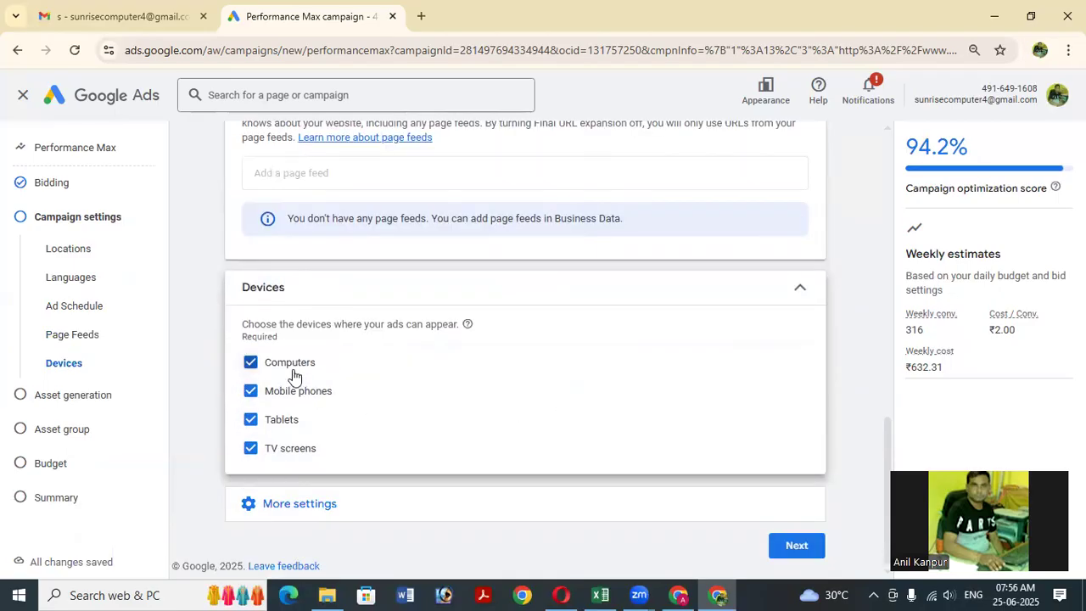
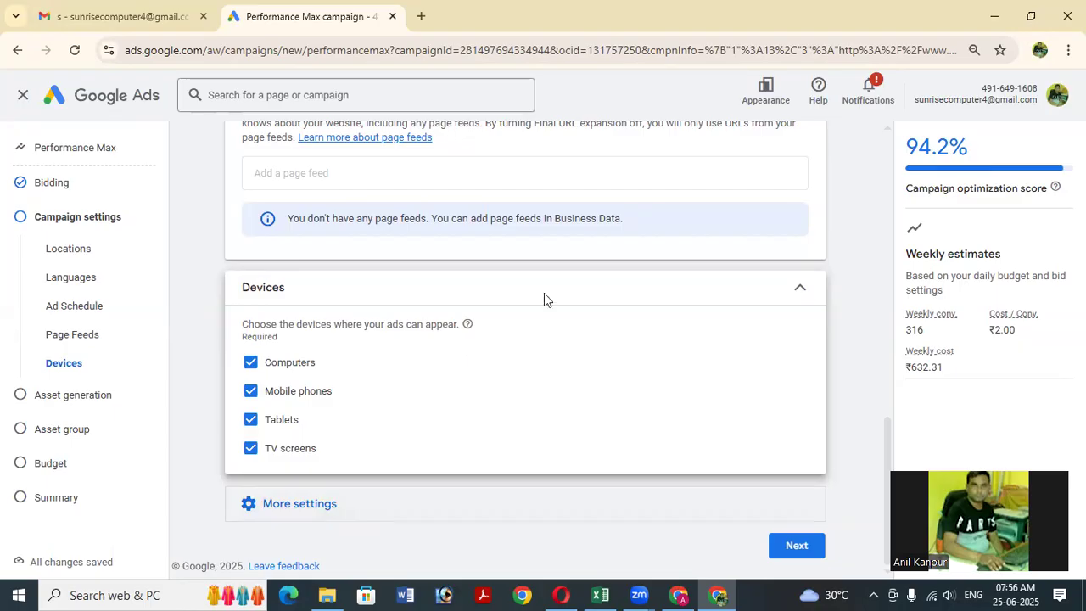
Scroll down to view the start date, URL options and exclusion rows under More settings.
scroll(543, 292, down, 2)
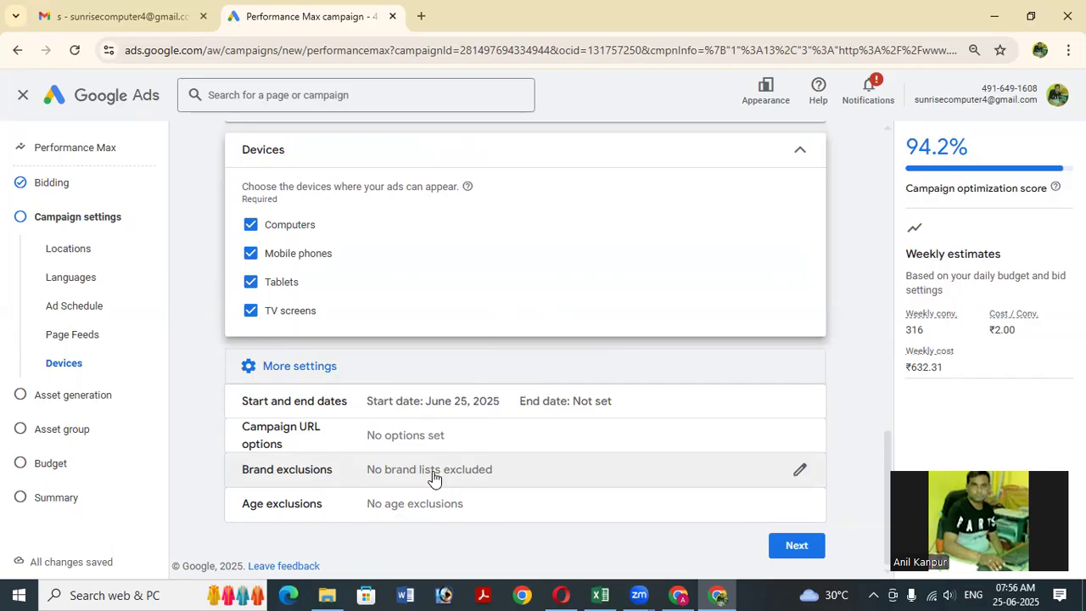
Open Brand exclusions and check the brand-list search, which shows no existing brand lists.
click(799, 472)
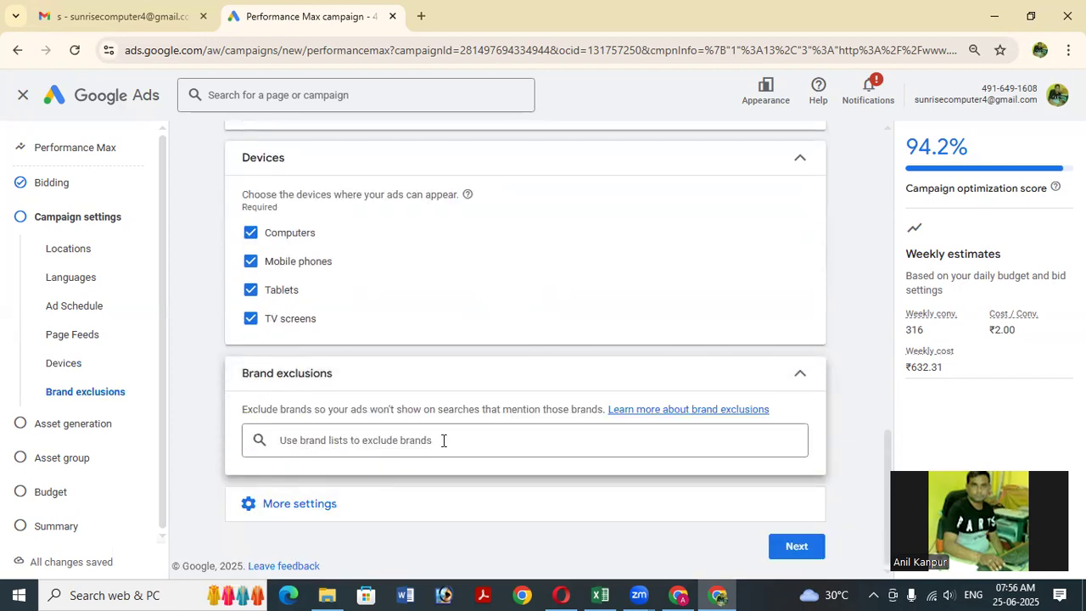
click(443, 440)
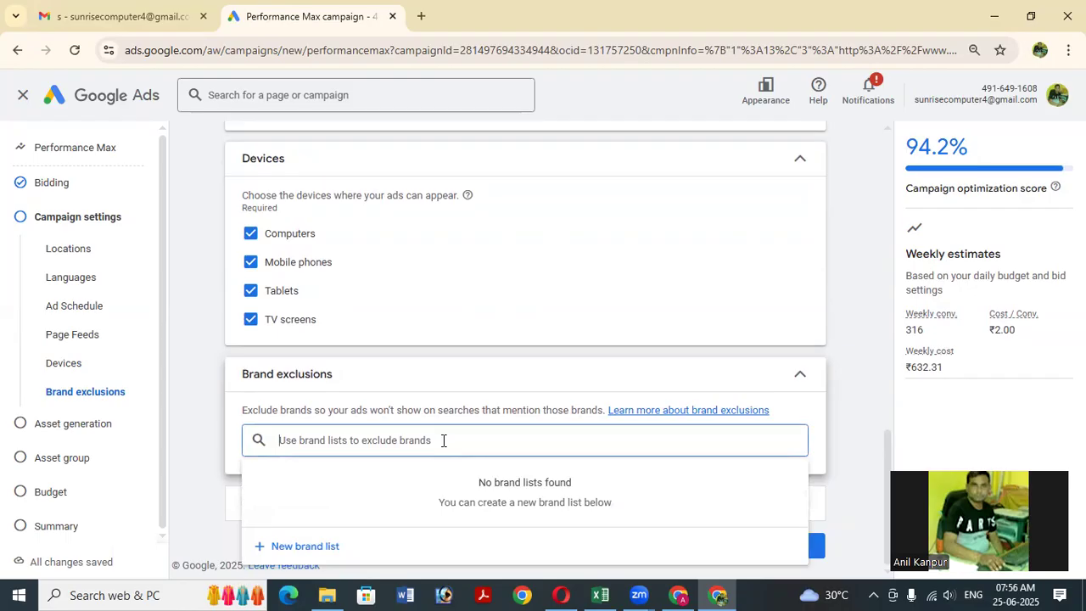
click(291, 547)
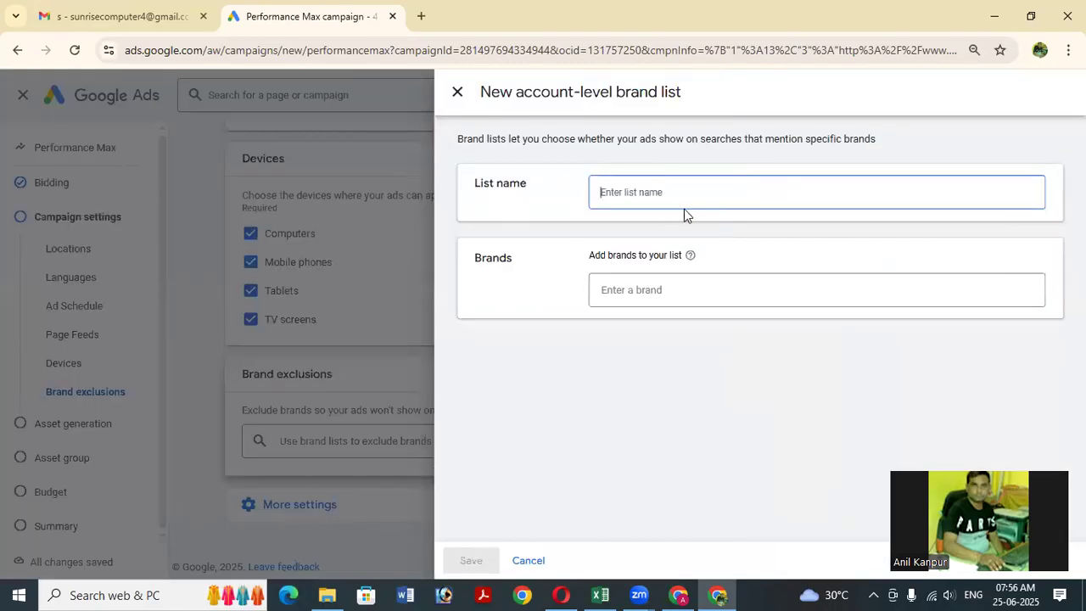
text(a)
key(BackSpace)
text(ADCA)
click(693, 285)
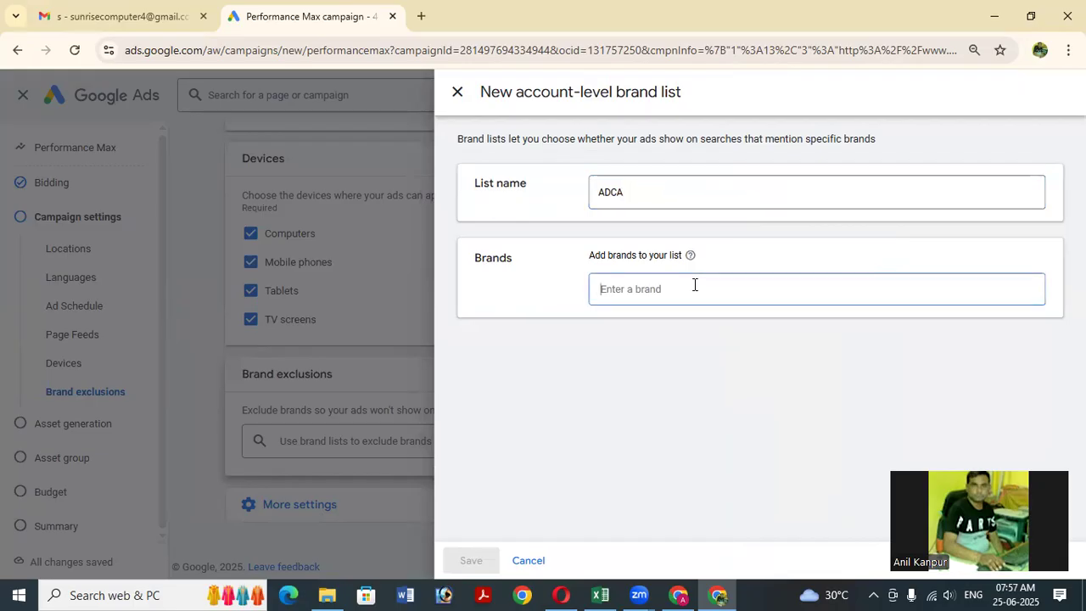
text(Advance dip)
key(BackSpace)
key(BackSpace)
key(BackSpace)
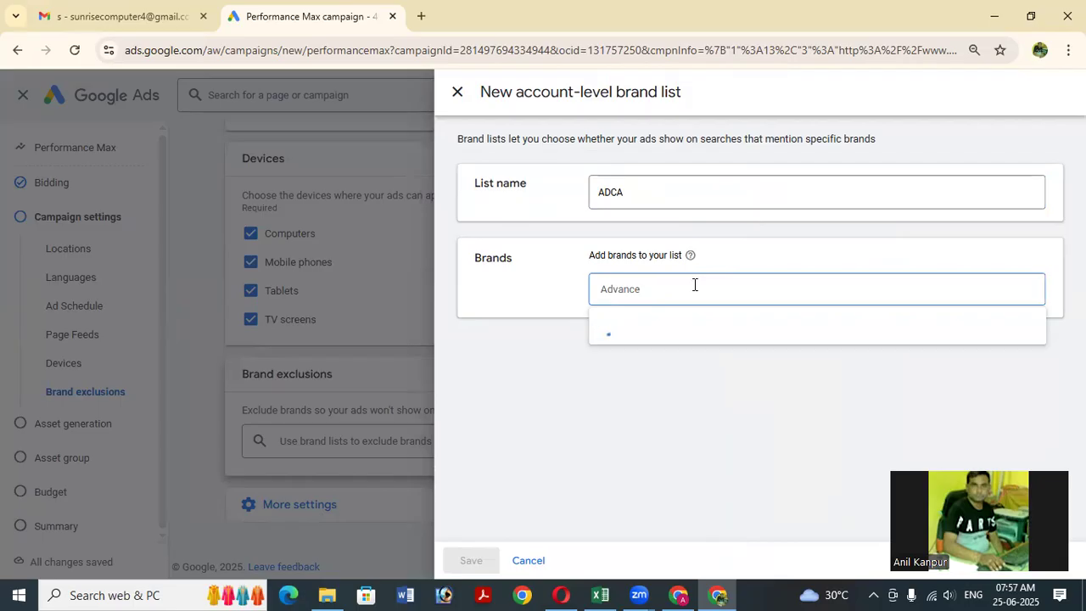
text(Diploma in Computer Application)
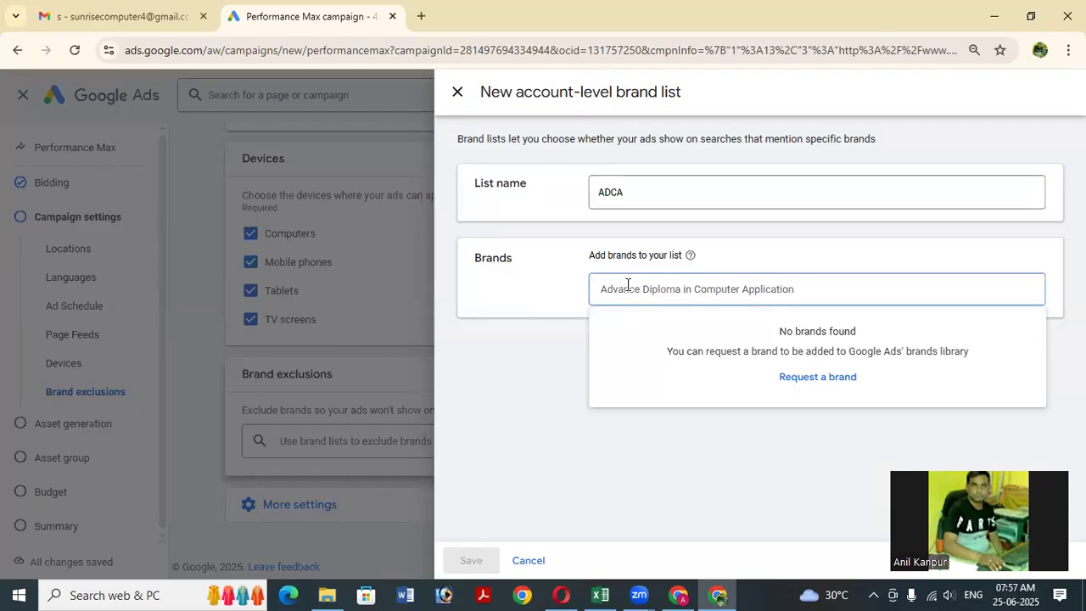
click(625, 193)
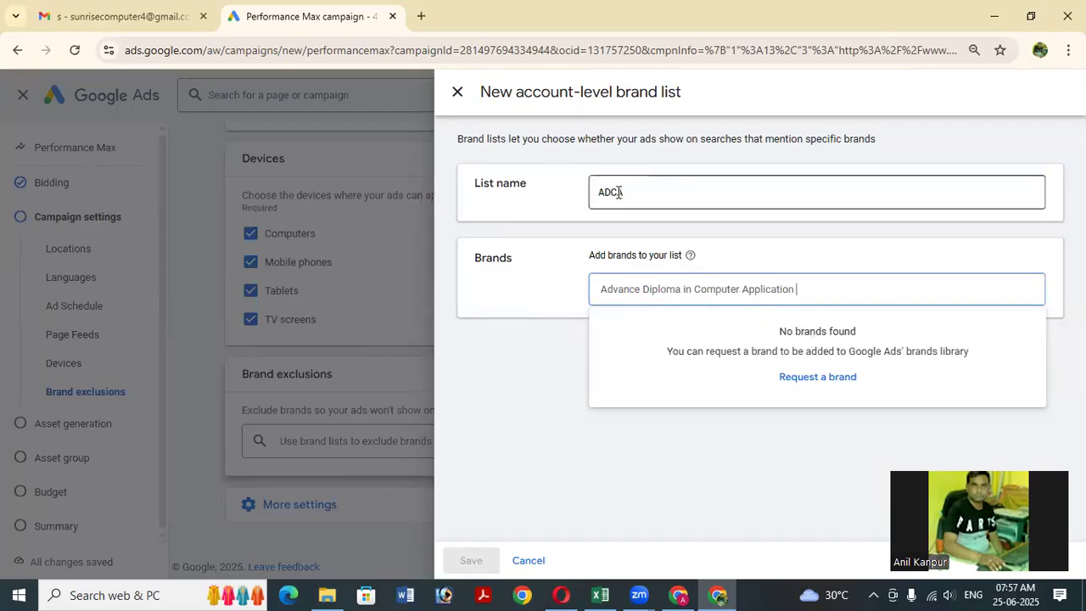
click(636, 194)
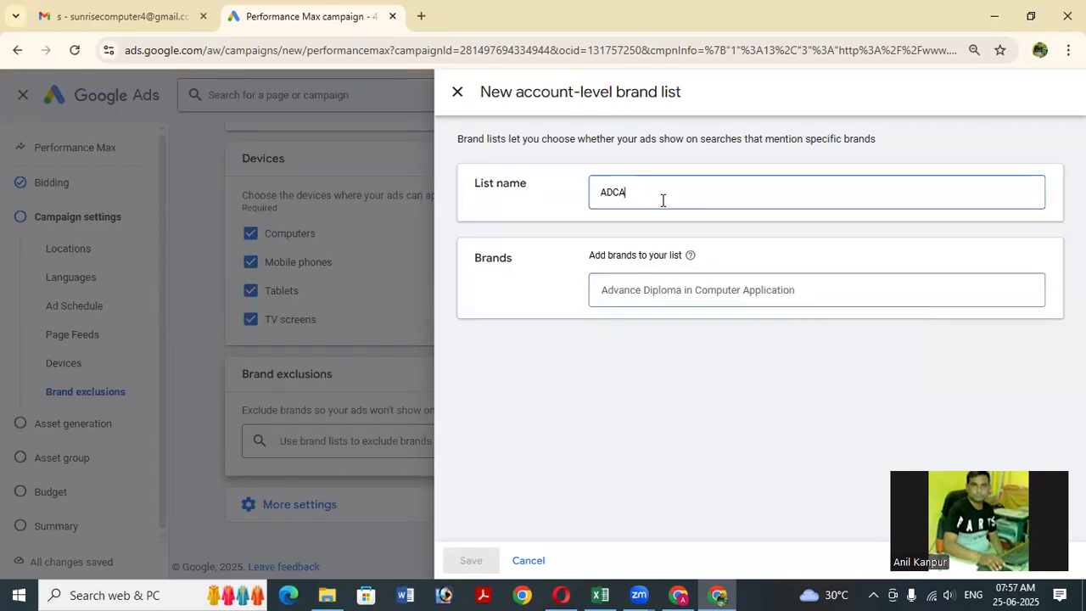
key(BackSpace)
key(BackSpace)
text(P)
click(804, 290)
key(ctrl+a)
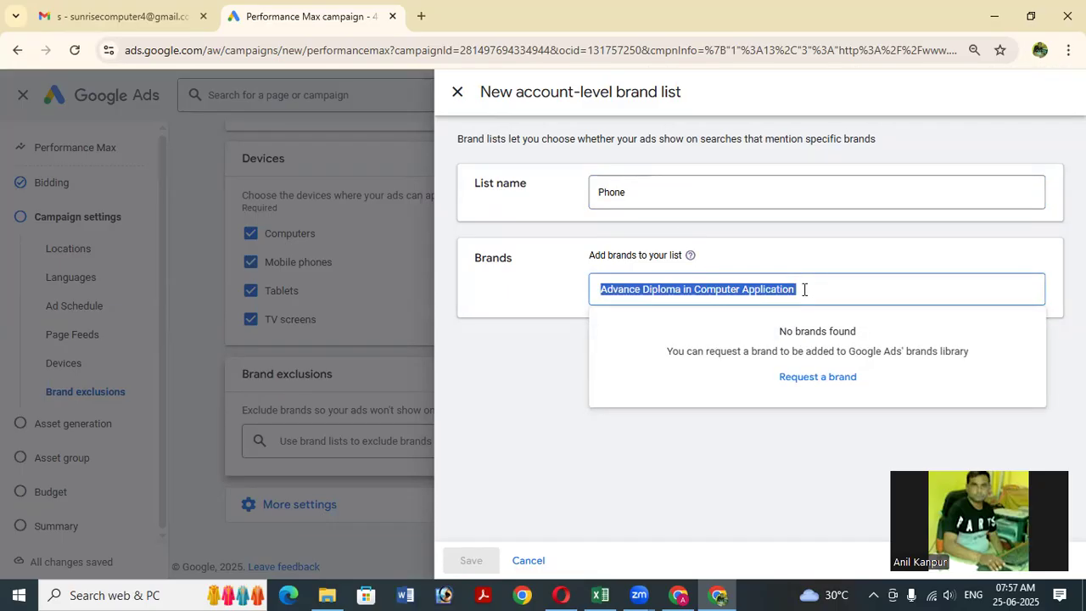
text(vevo)
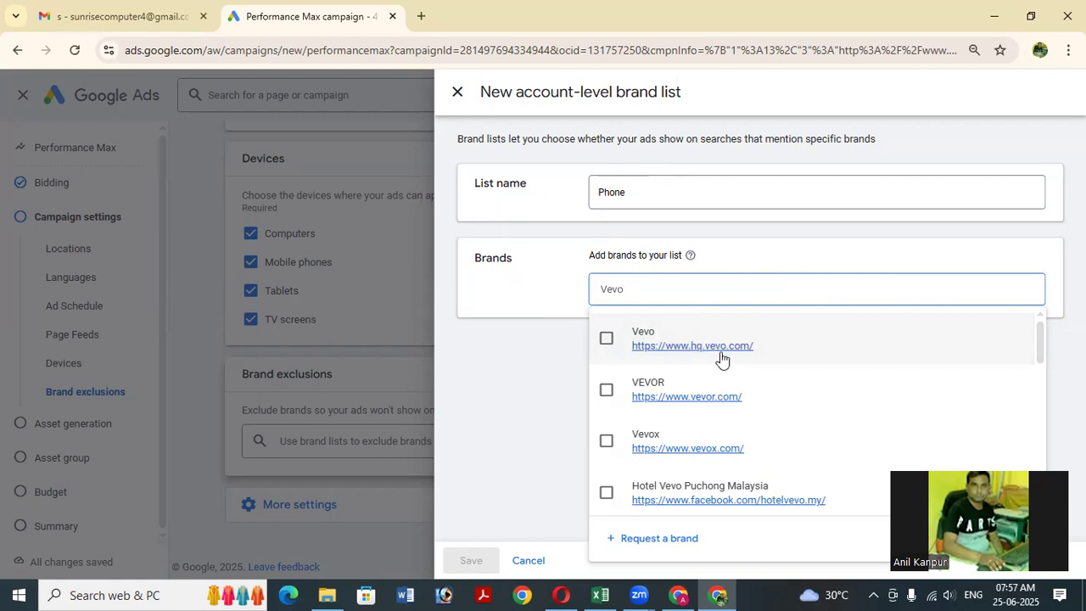
scroll(705, 448, down, 4)
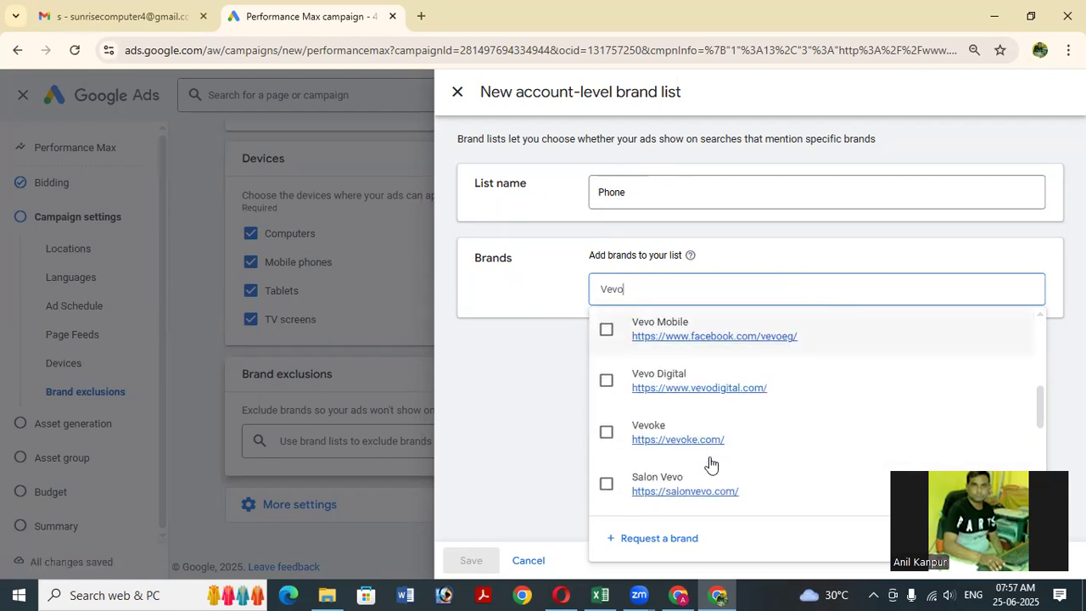
scroll(698, 447, down, 3)
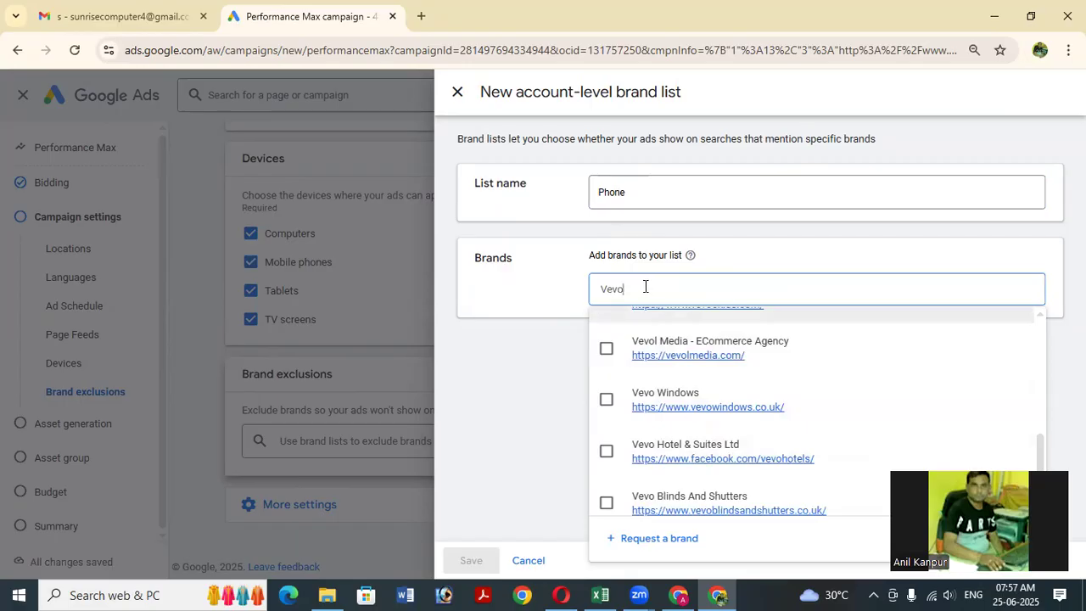
drag(644, 286, 536, 296)
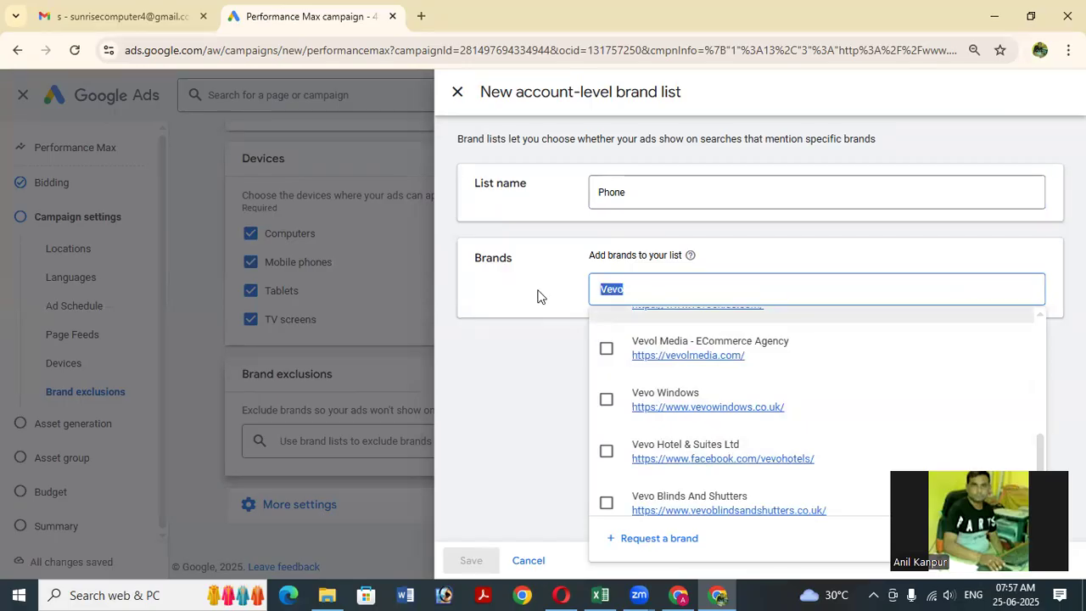
text(Viv)
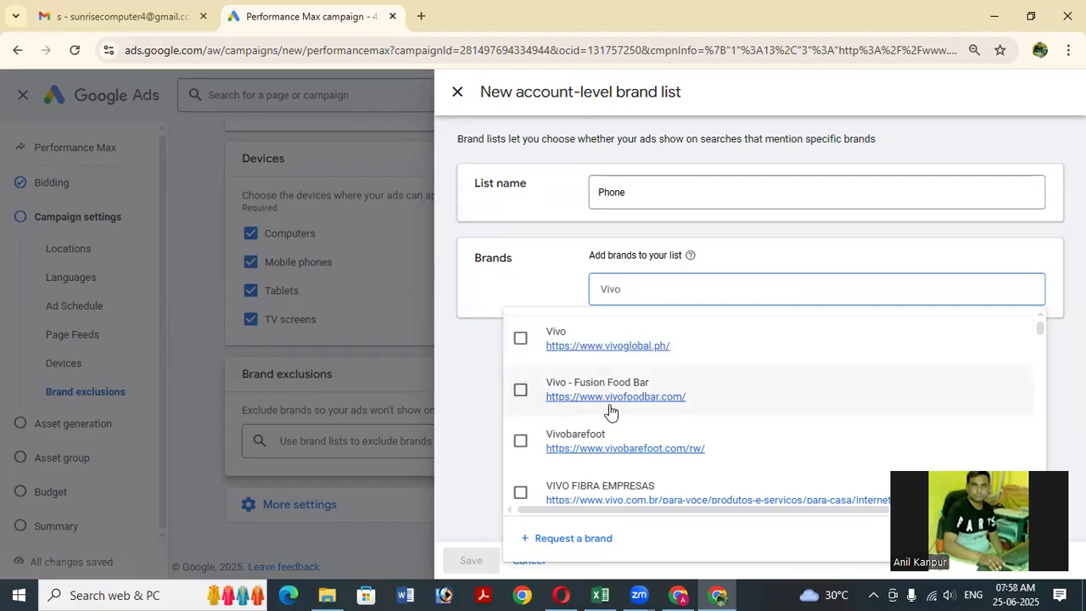
scroll(665, 412, down, 3)
scroll(669, 415, down, 3)
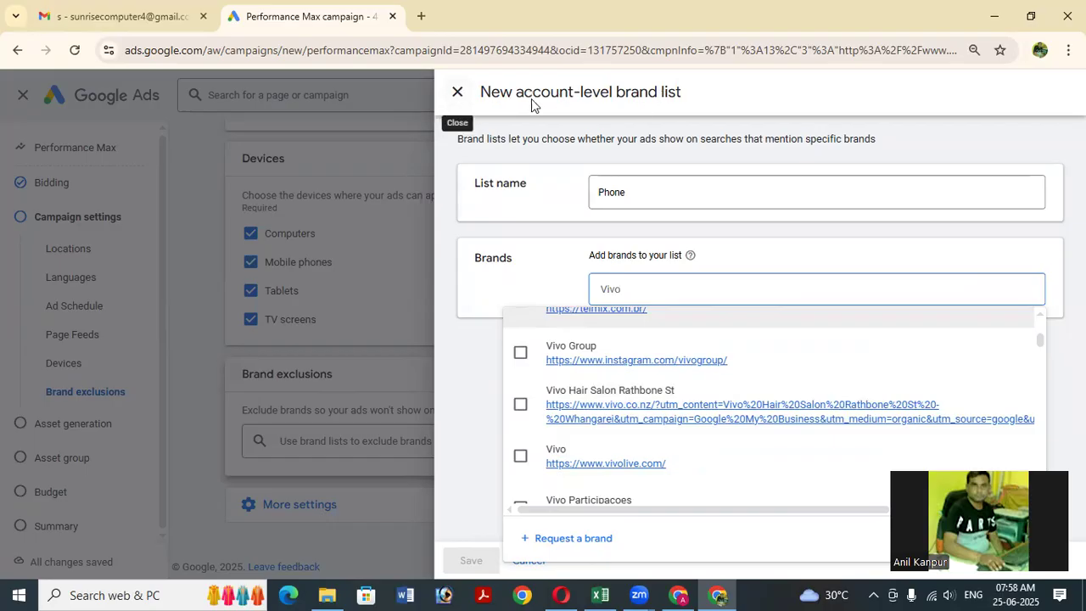
click(459, 98)
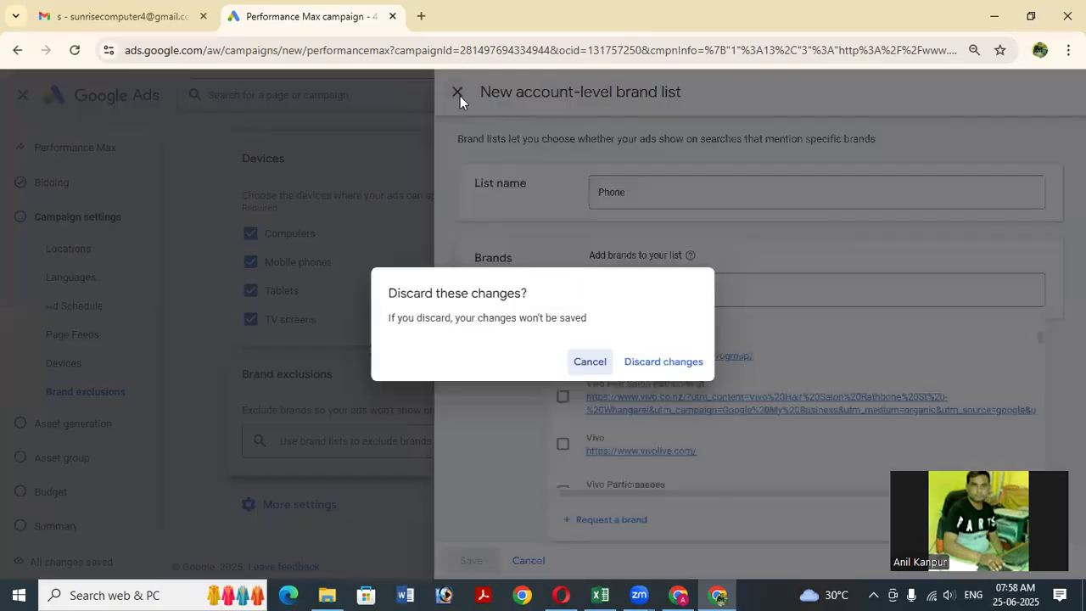
click(663, 363)
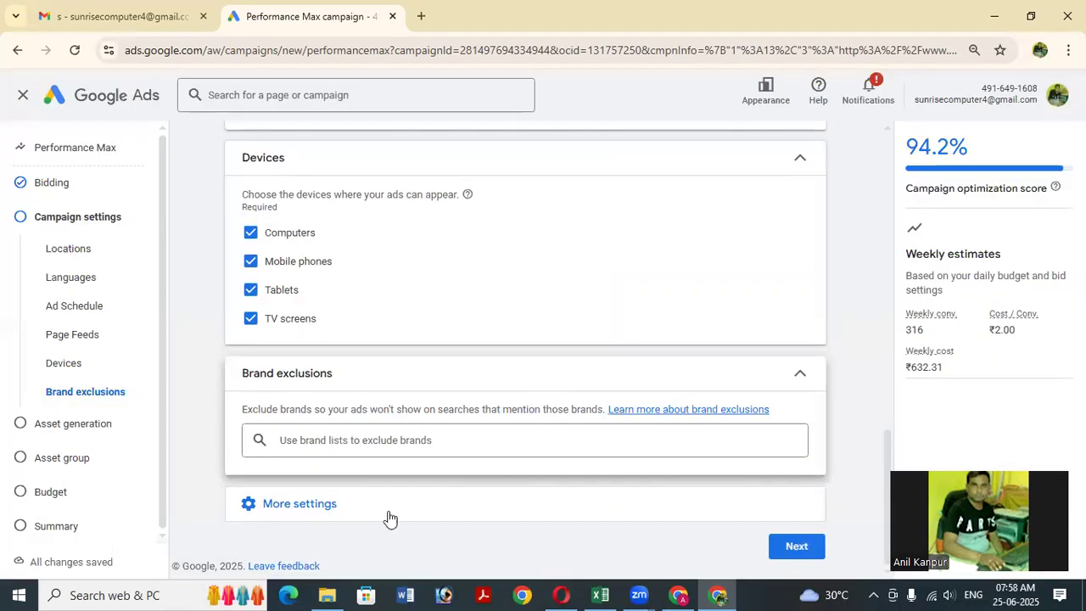
Re-expand More settings and bring the Age exclusions row into view.
click(301, 506)
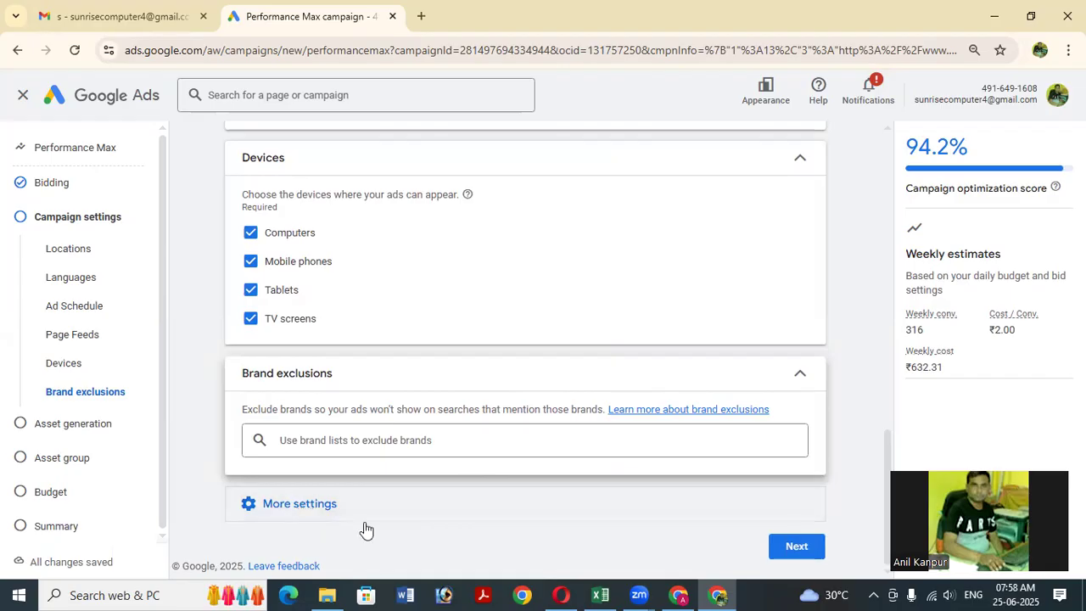
scroll(542, 399, down, 1)
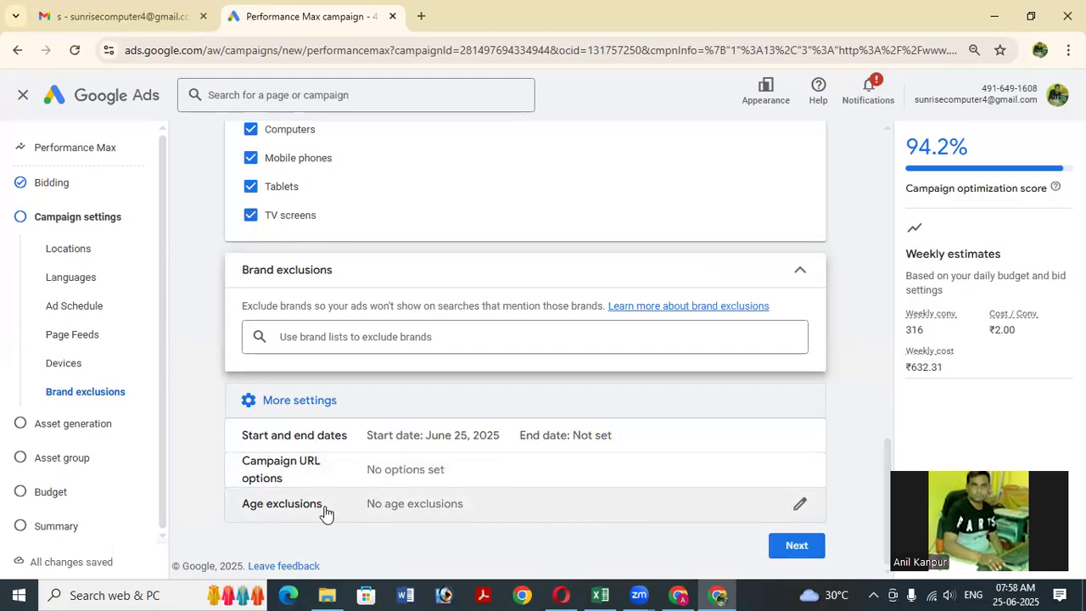
Enable age exclusions and exclude the 18-24, 25-34, 35-44 and 45-54 ranges.
click(795, 509)
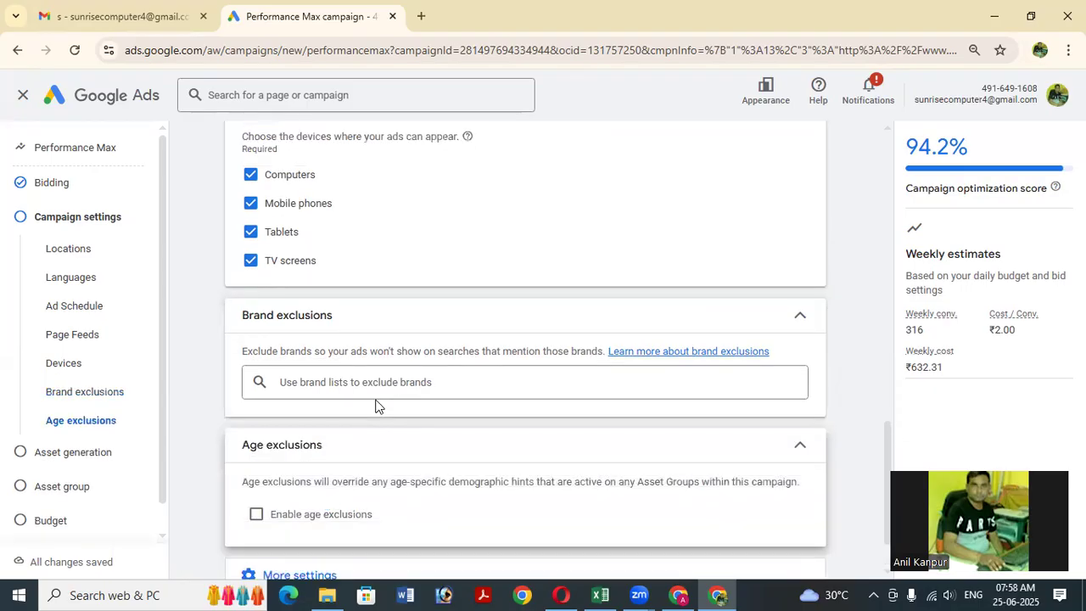
scroll(475, 413, down, 1)
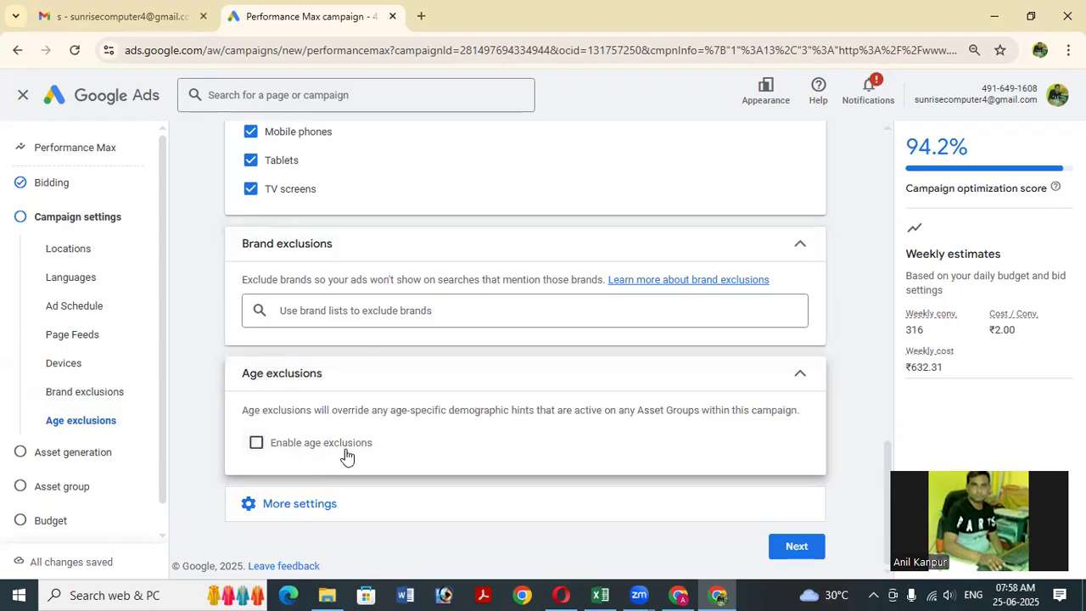
click(272, 452)
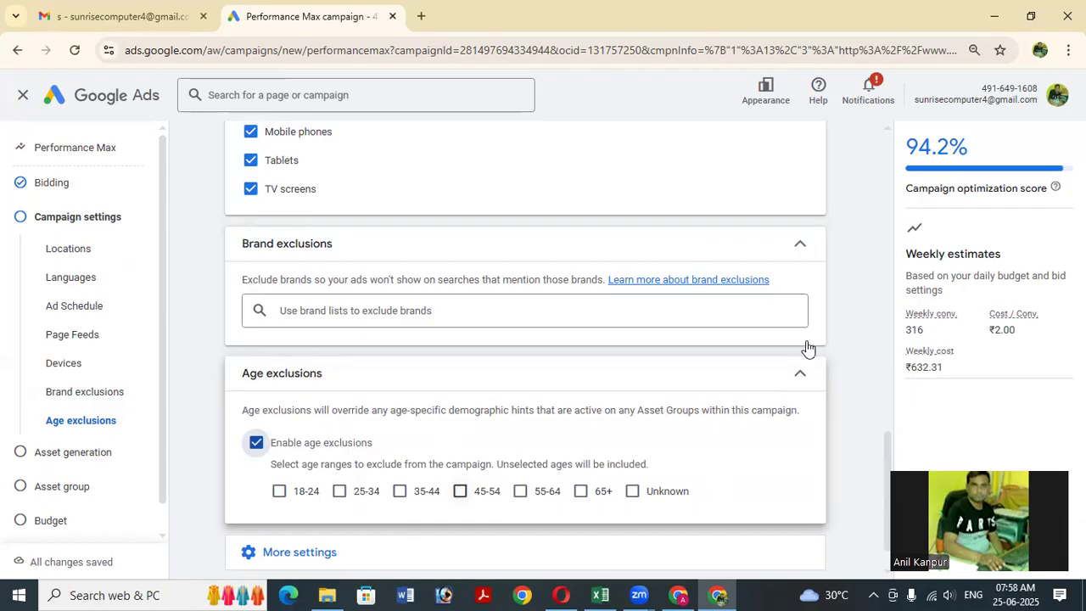
scroll(802, 348, down, 1)
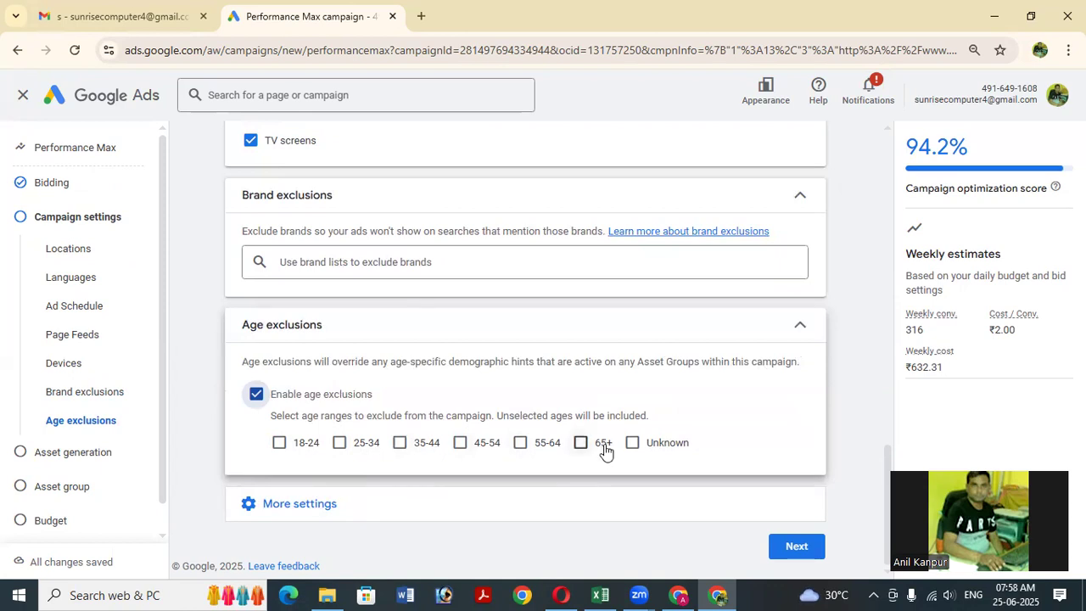
click(280, 447)
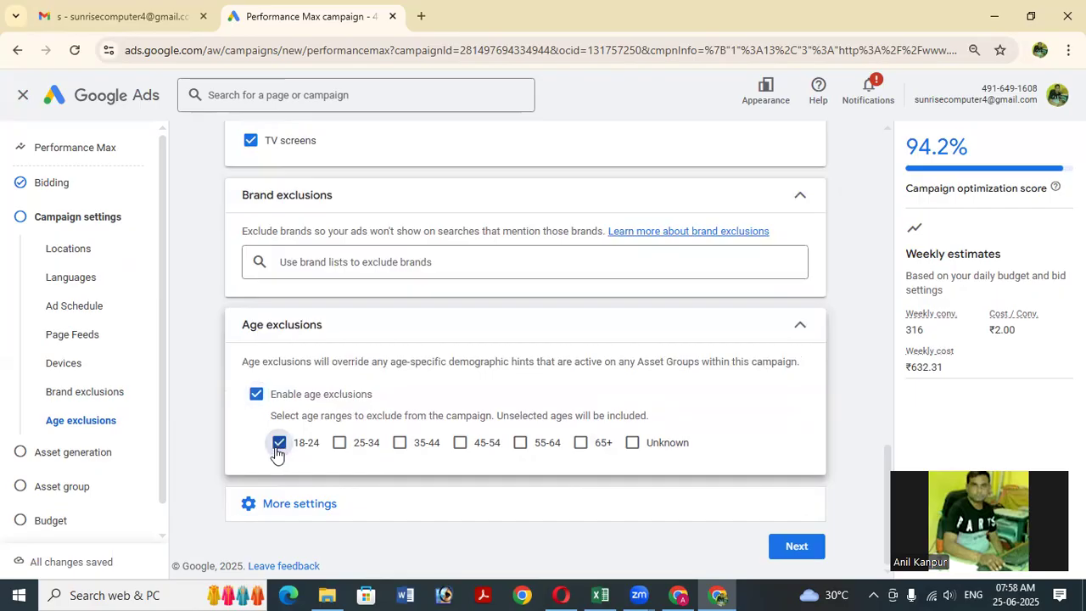
click(339, 447)
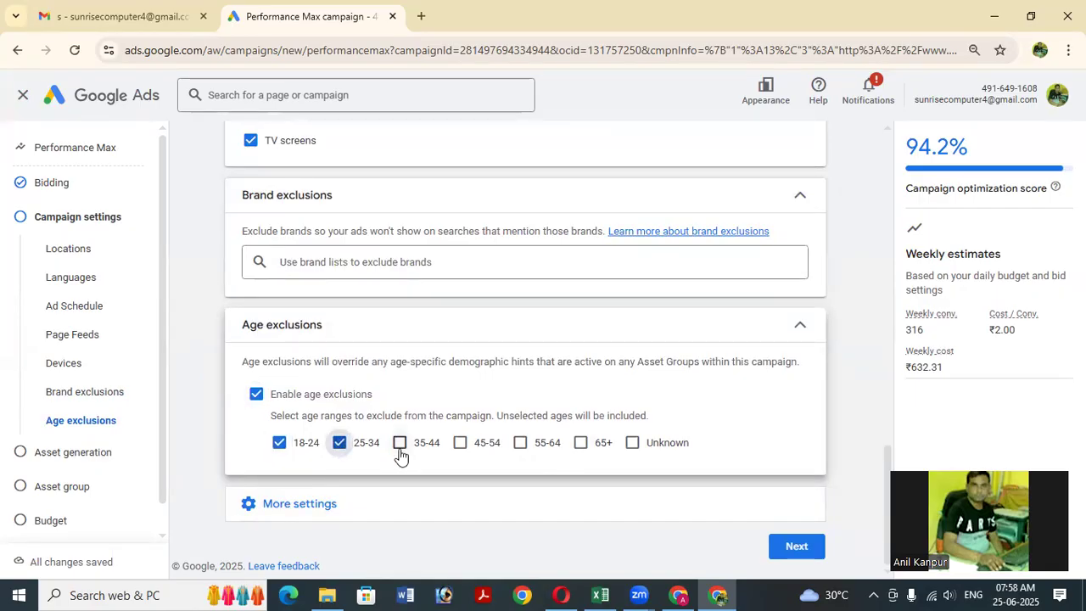
click(401, 447)
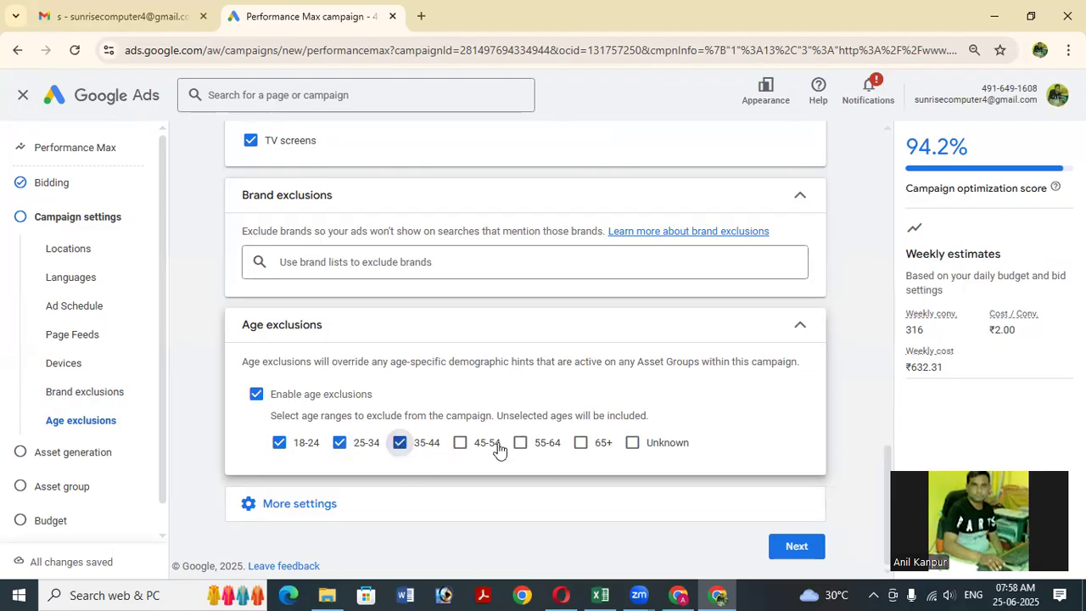
click(460, 446)
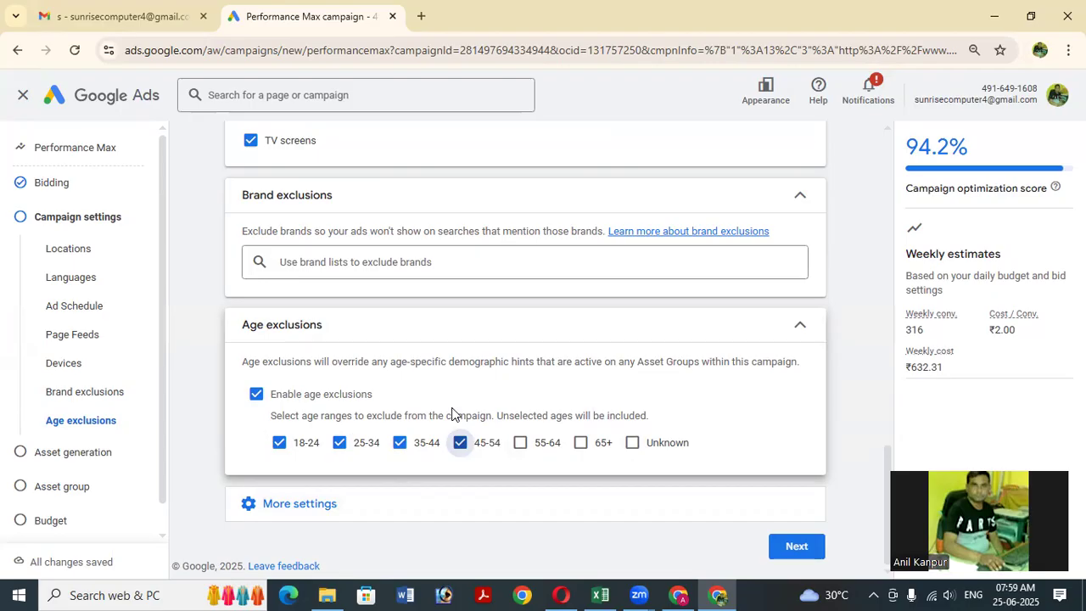
click(291, 512)
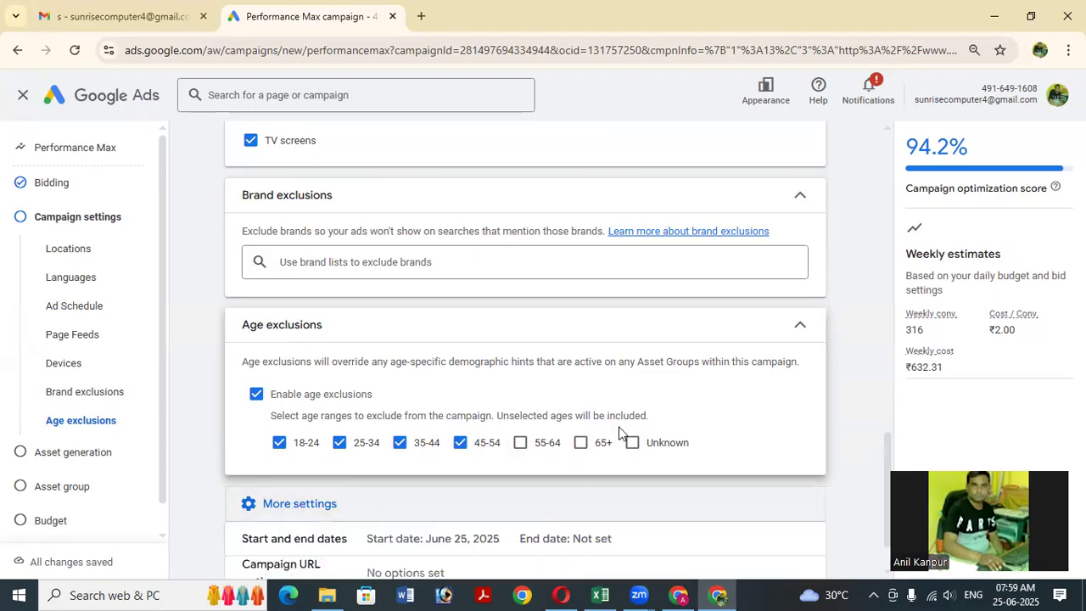
scroll(538, 399, down, 1)
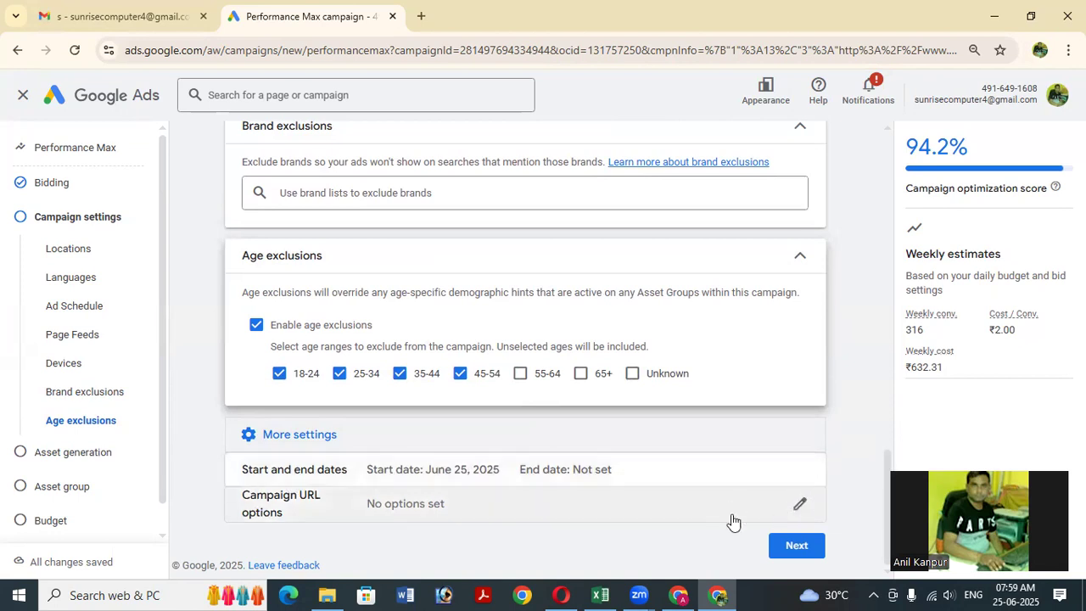
Change the campaign dates to start Jul 1, 2025 and end Jul 15, 2025.
click(802, 474)
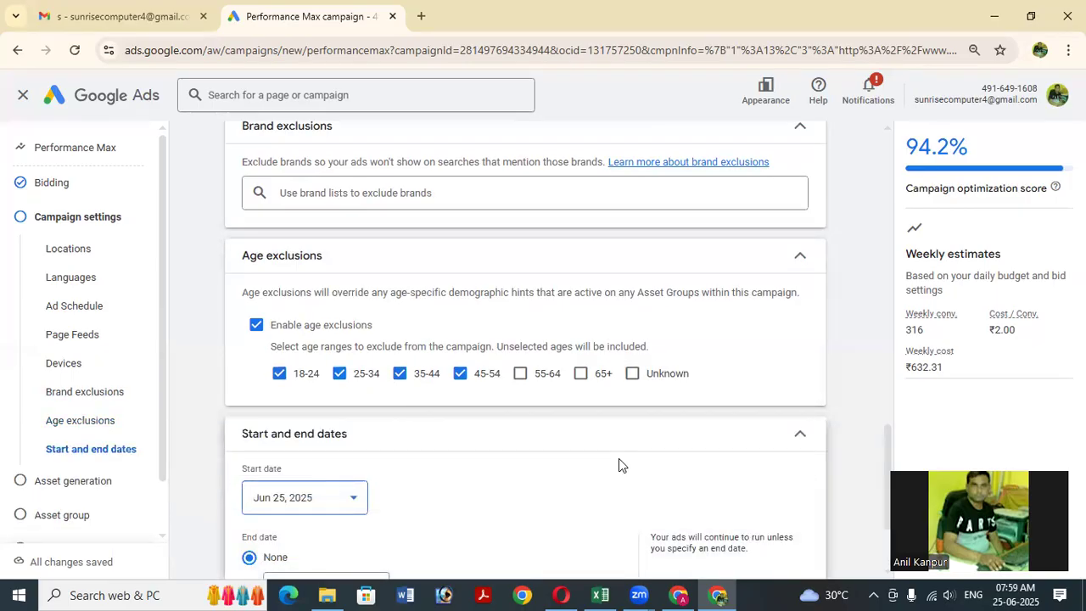
scroll(619, 465, down, 2)
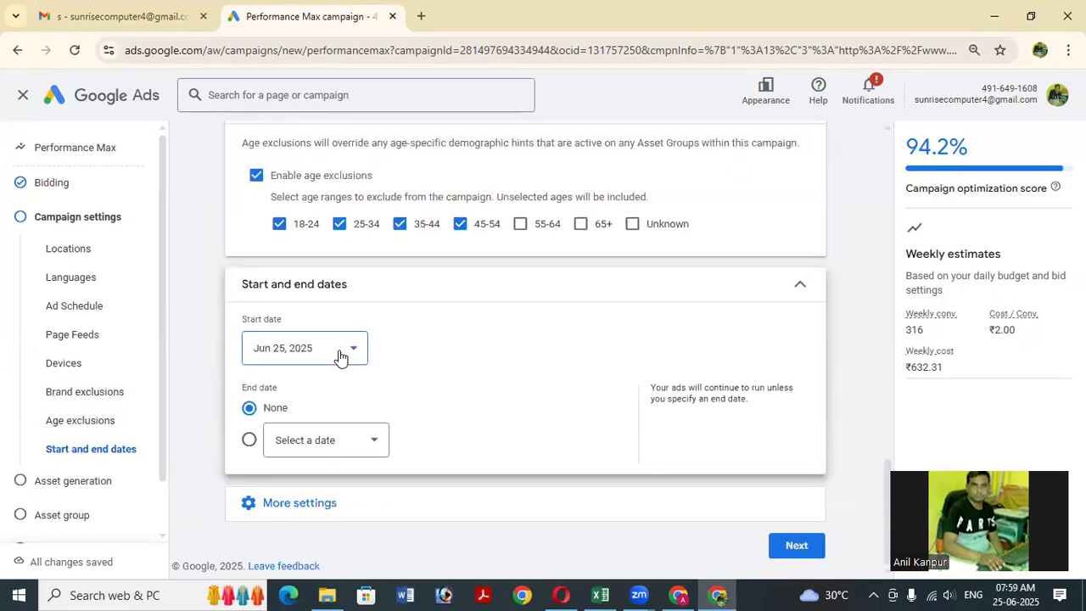
click(340, 356)
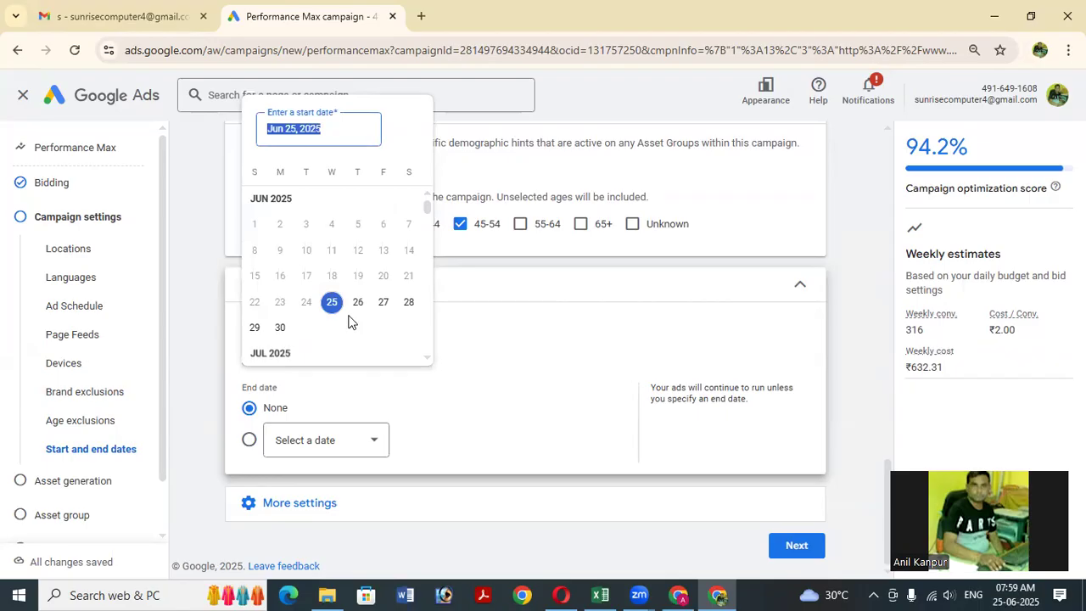
scroll(335, 352, down, 1)
scroll(335, 352, down, 3)
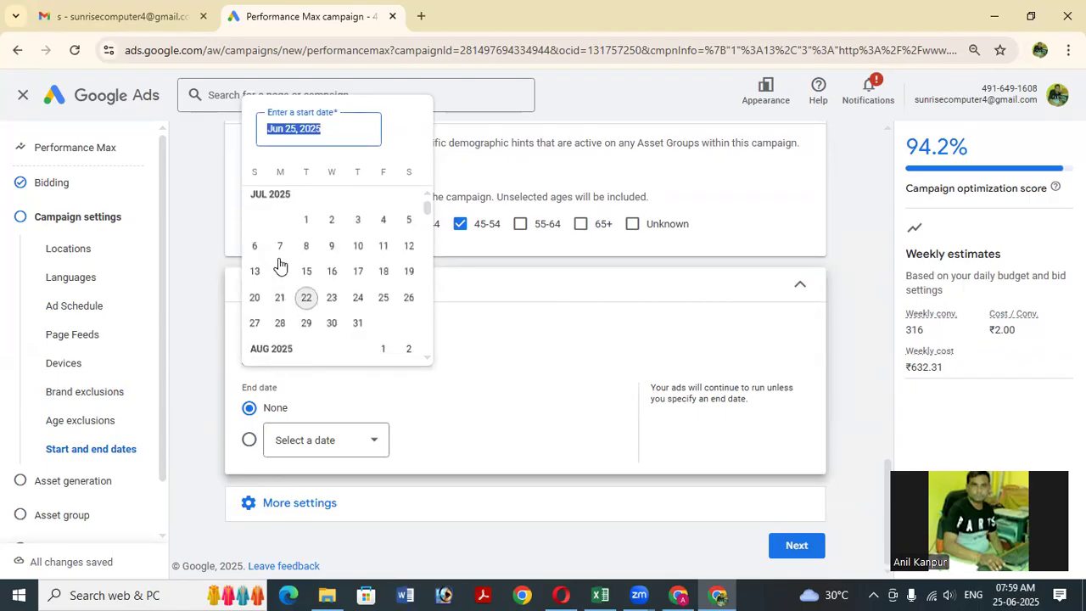
click(307, 221)
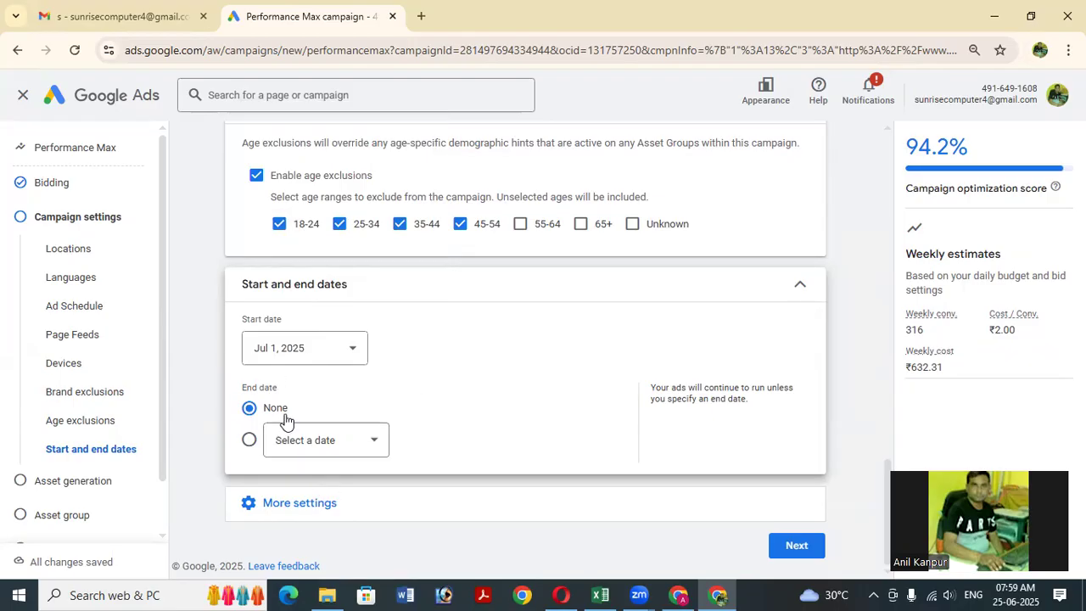
click(332, 445)
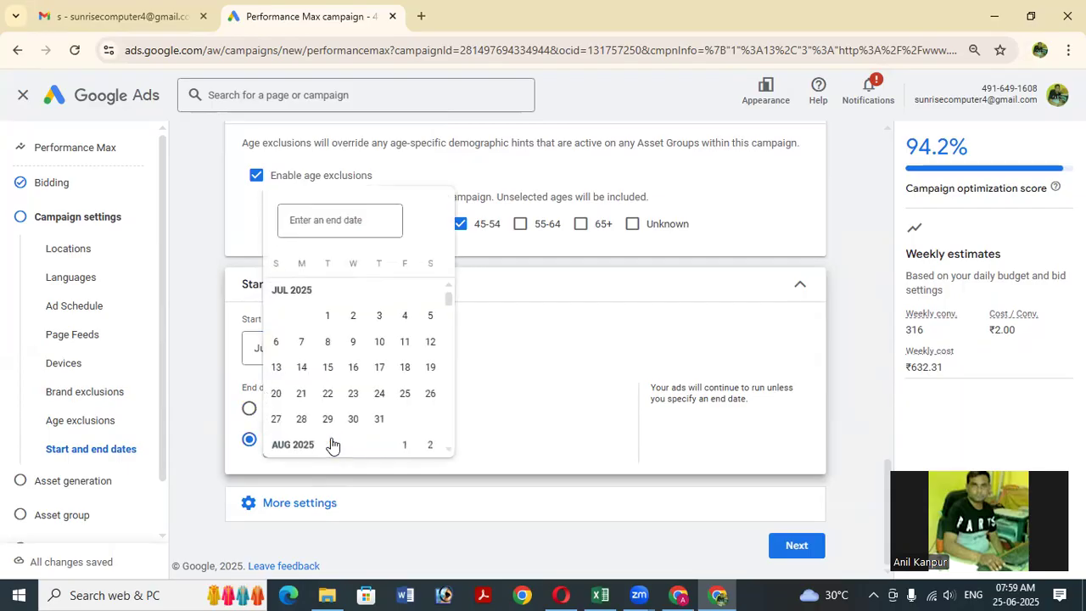
click(331, 365)
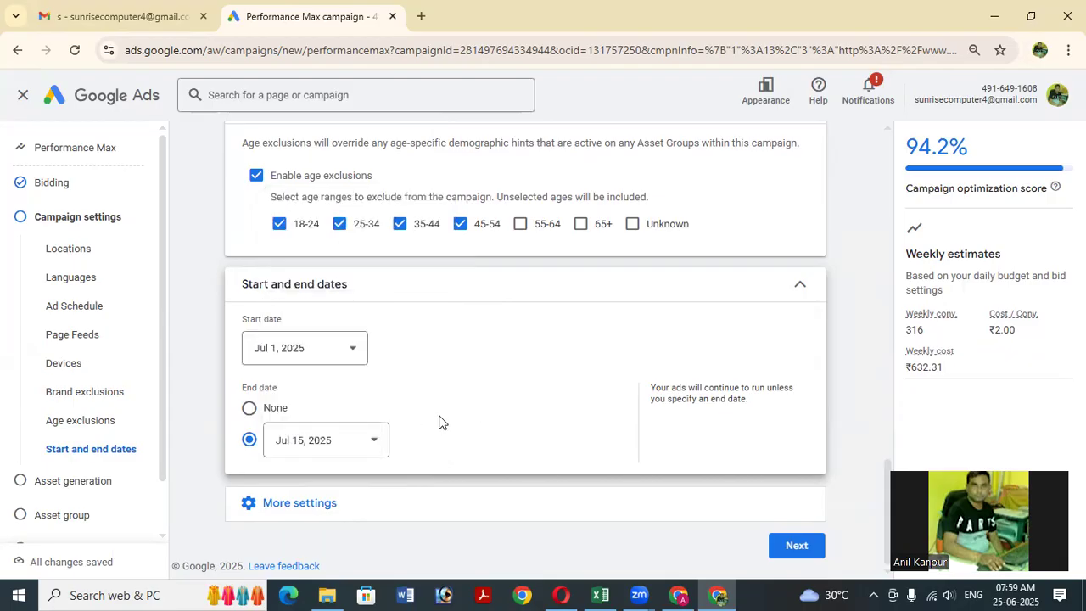
click(297, 500)
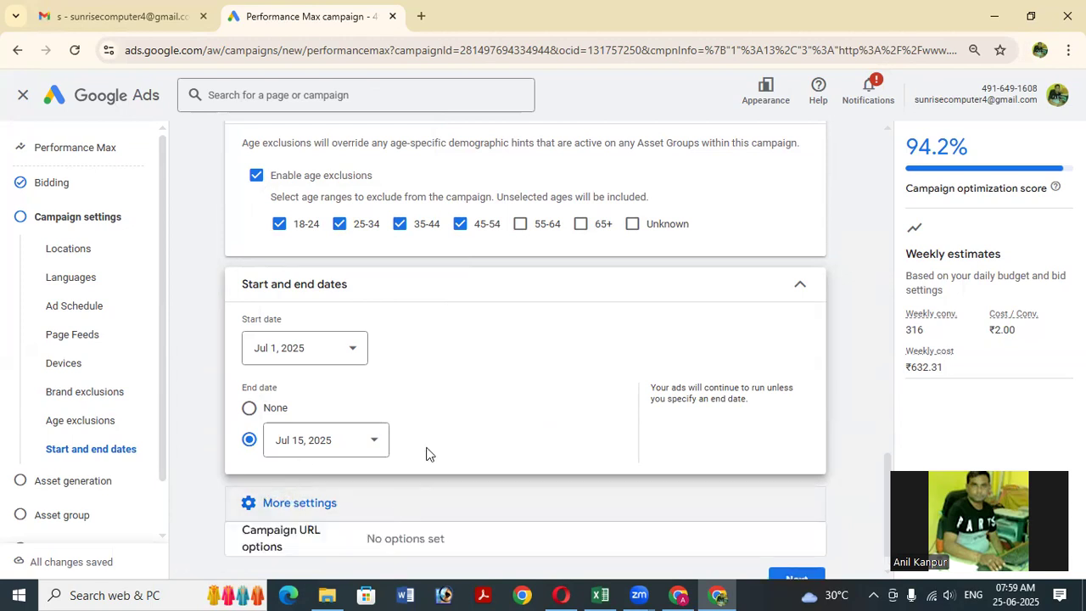
scroll(488, 350, down, 1)
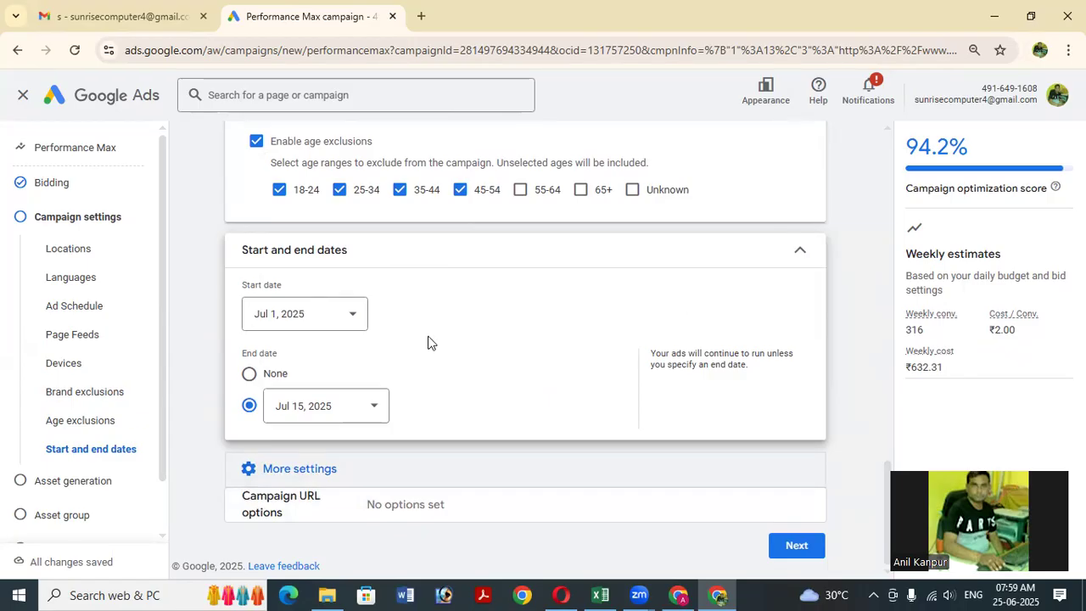
scroll(432, 339, up, 15)
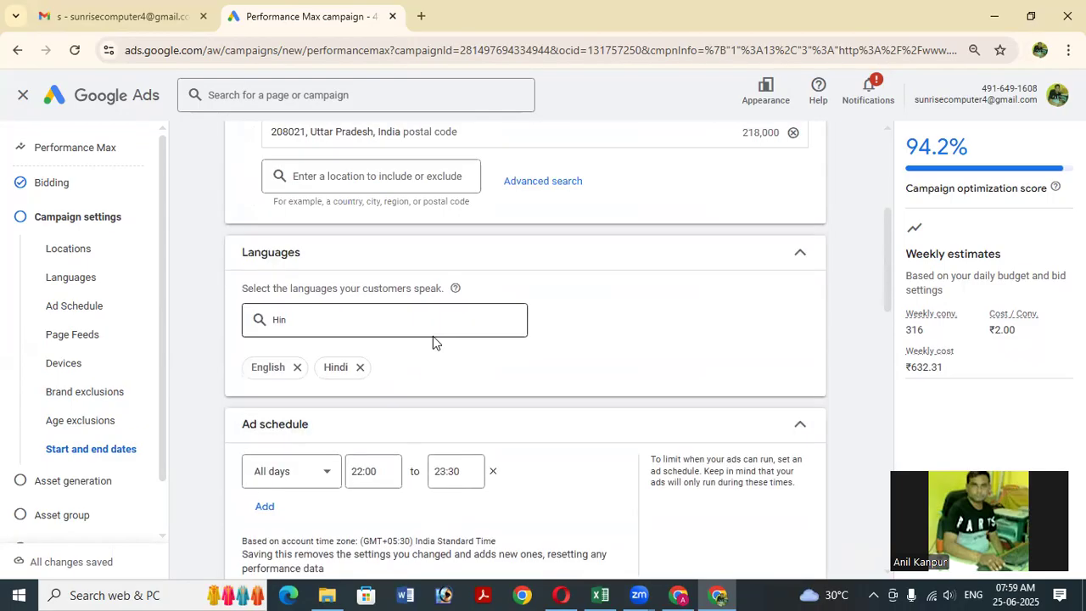
scroll(433, 335, up, 3)
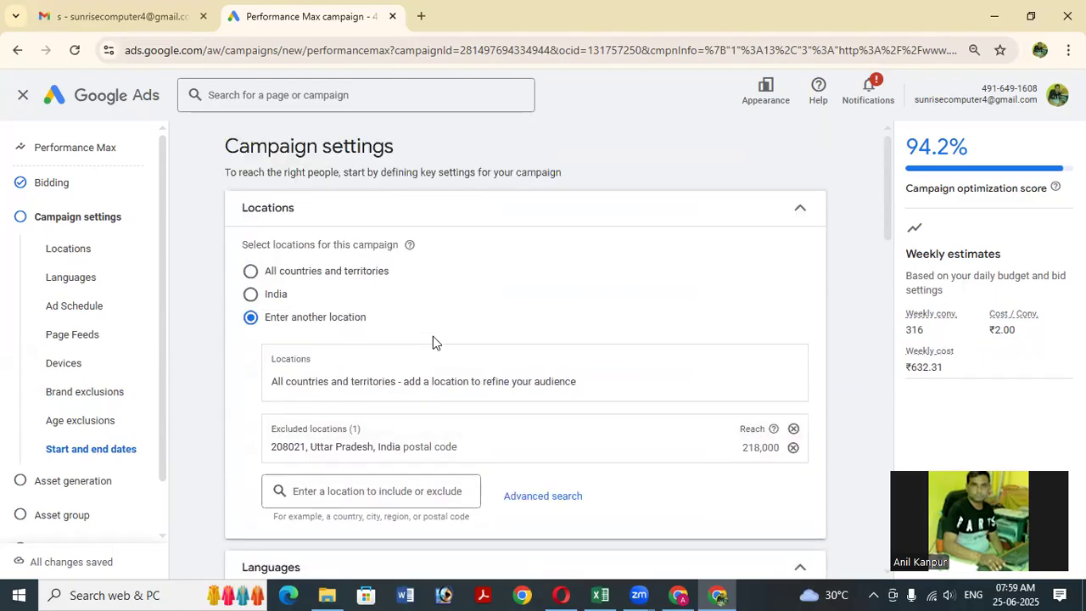
scroll(461, 346, down, 1)
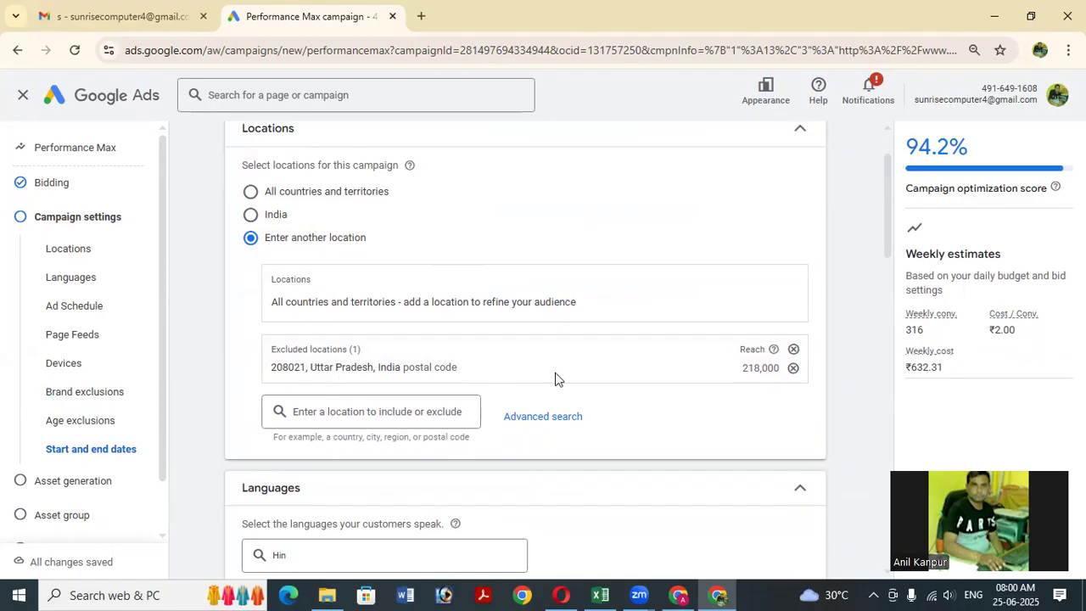
scroll(593, 370, down, 10)
scroll(642, 350, down, 1)
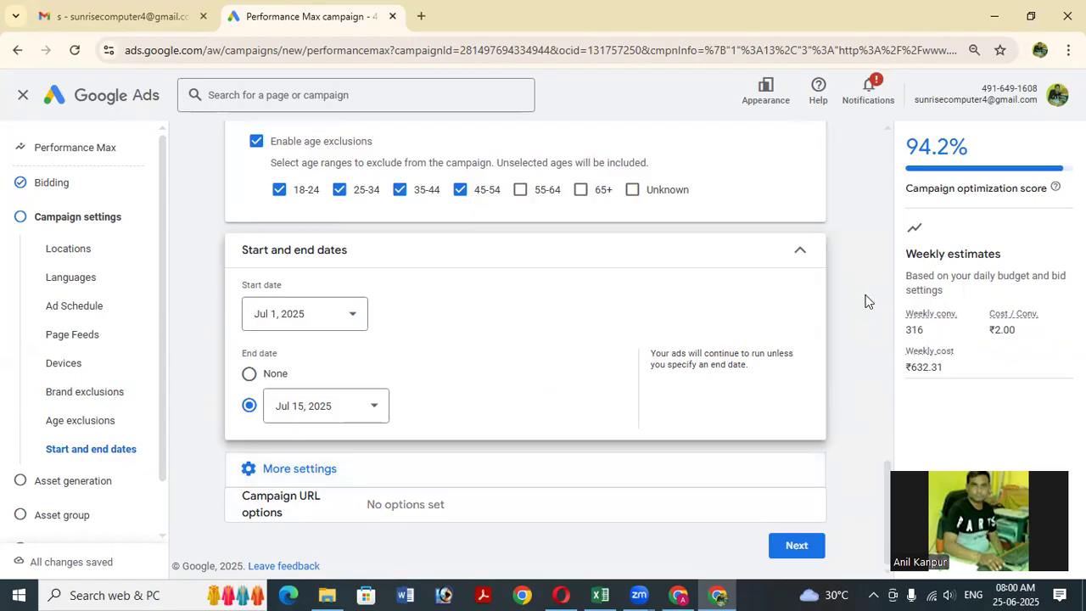
Advance to Asset generation and review the final URL and product category fields.
click(822, 549)
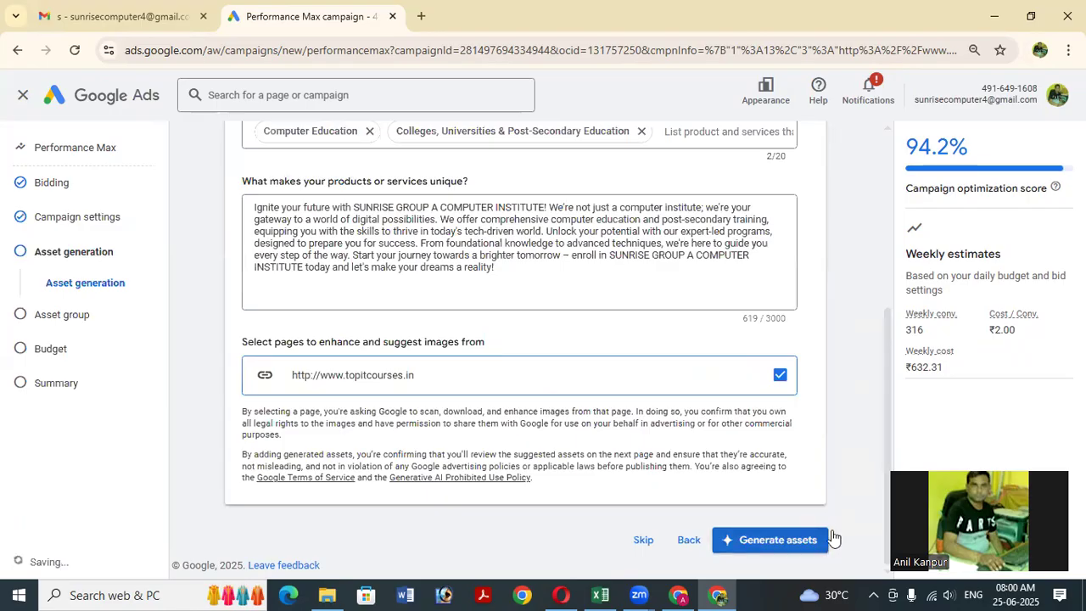
scroll(499, 344, up, 3)
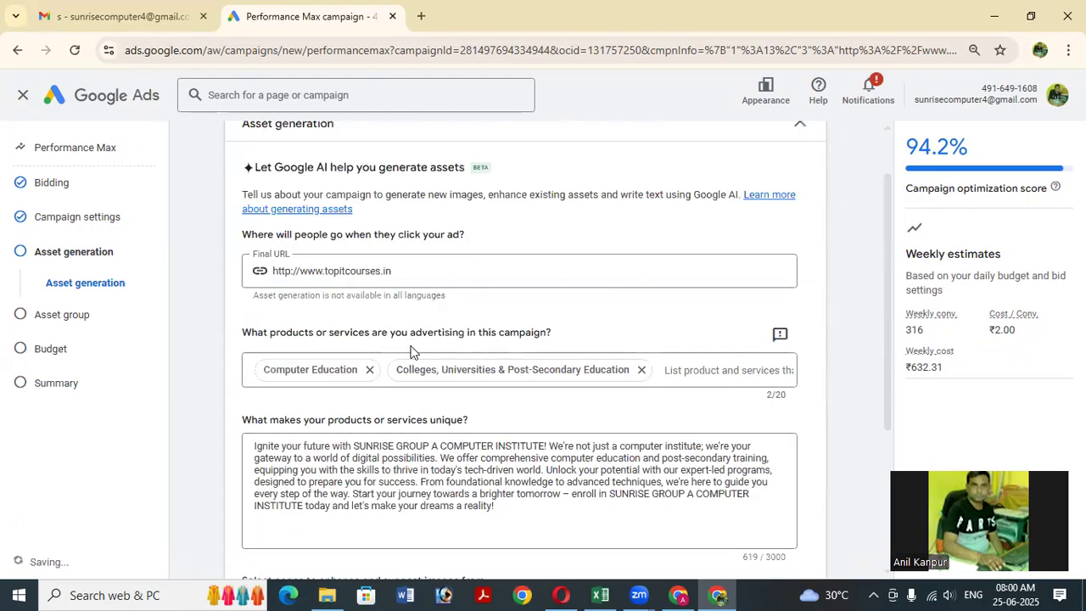
scroll(412, 350, up, 1)
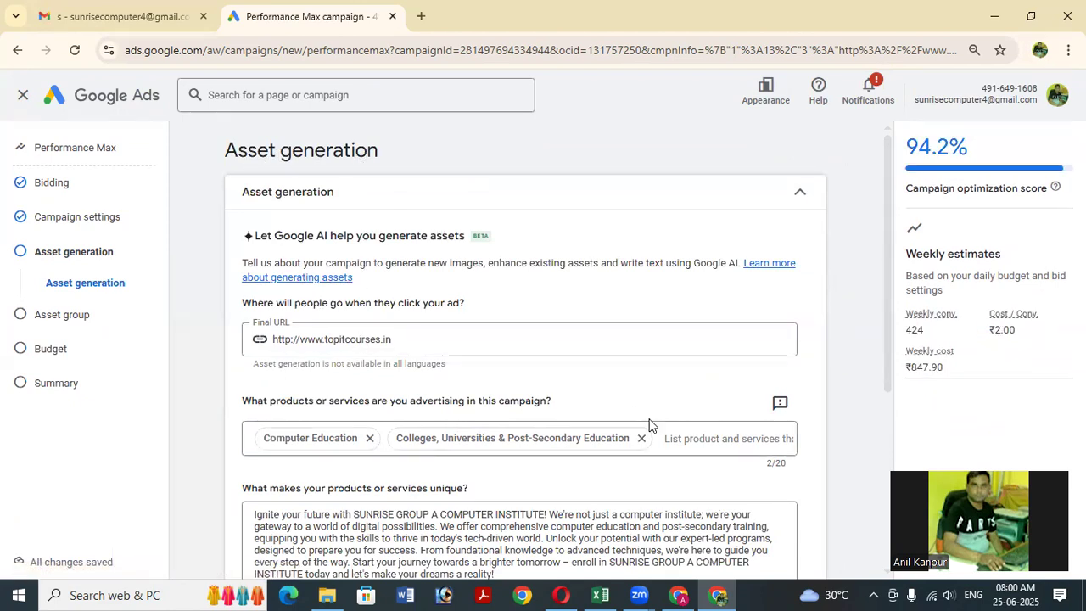
scroll(607, 356, down, 1)
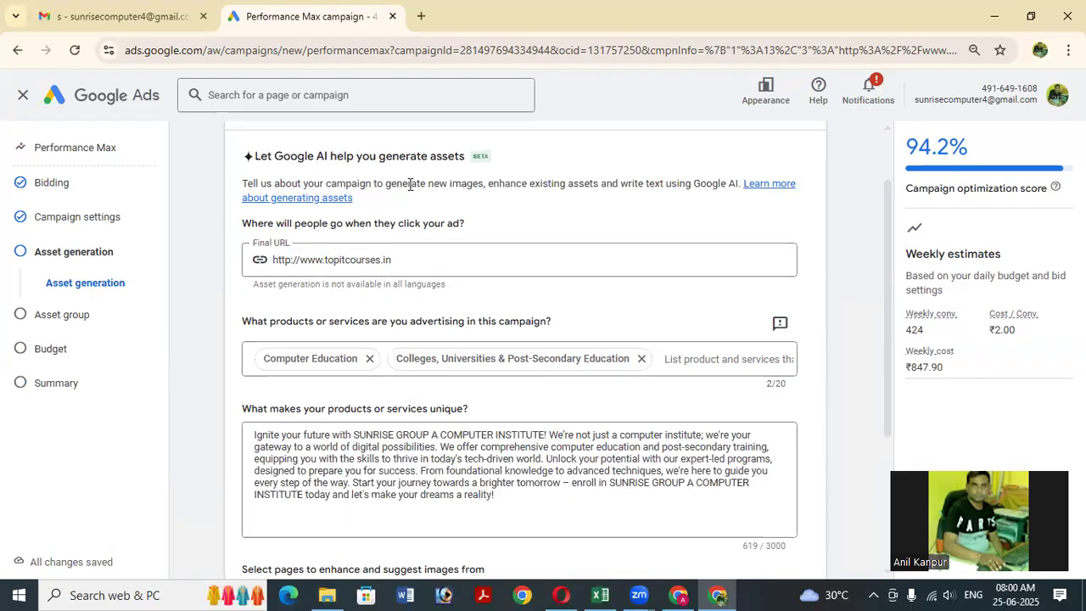
scroll(410, 184, down, 1)
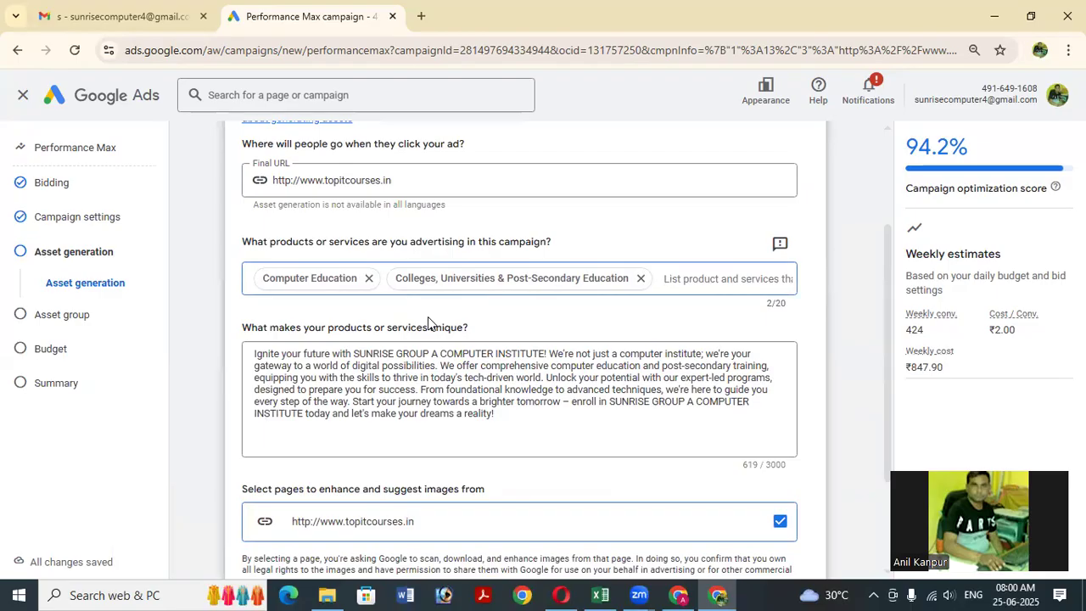
Clear stray letters from the products list and move into the uniqueness description.
text(f)
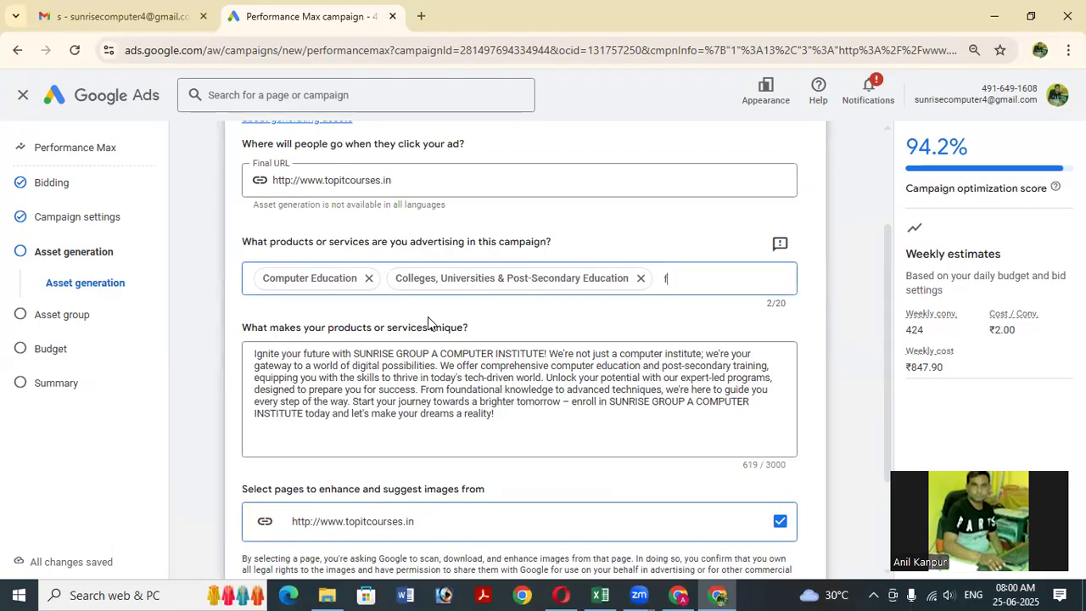
key(BackSpace)
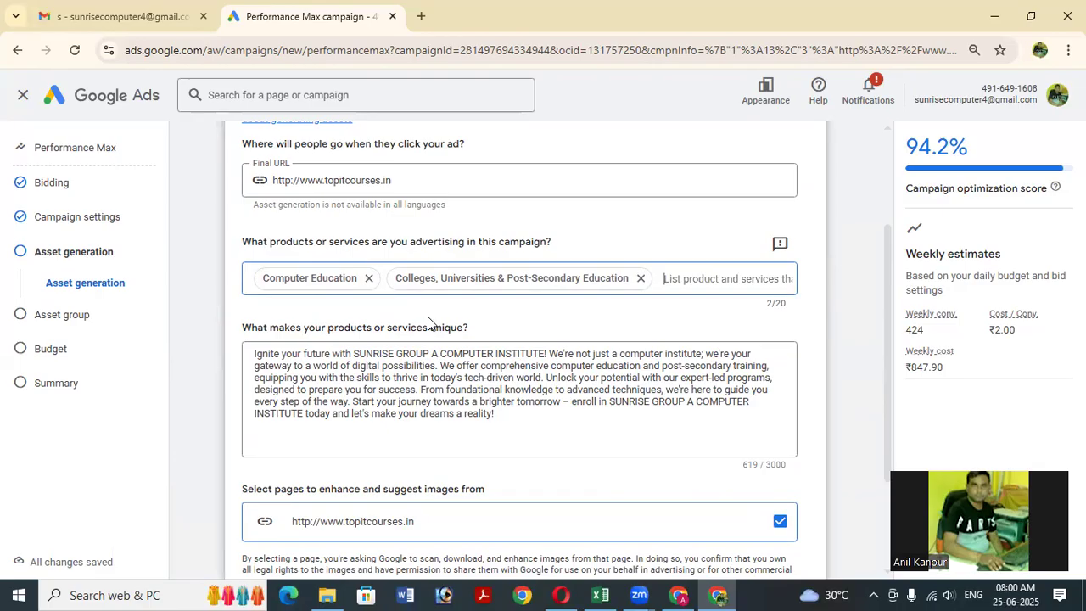
text(A)
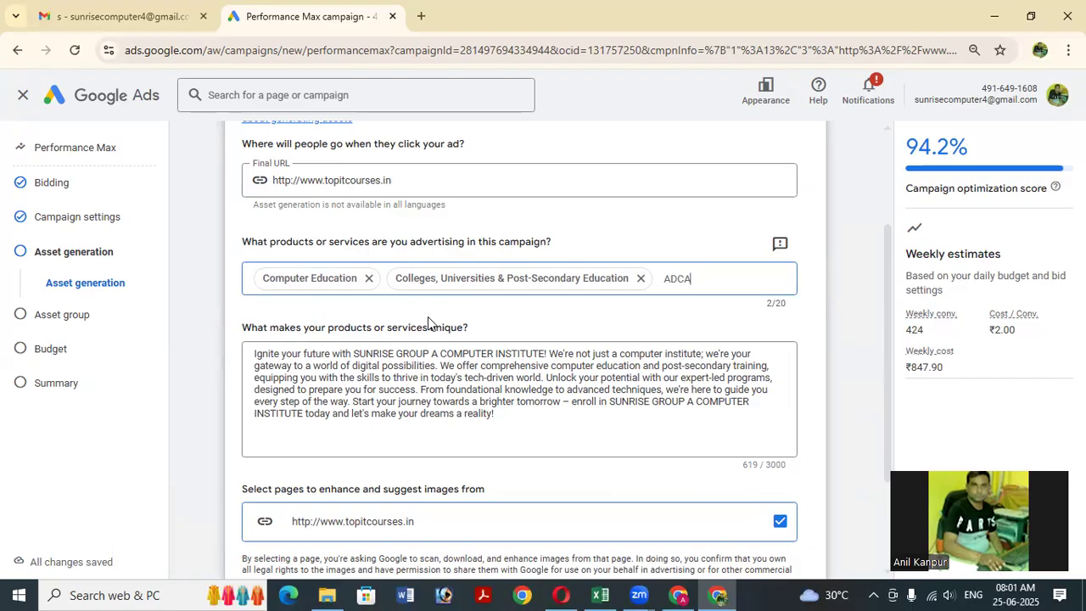
key(BackSpace)
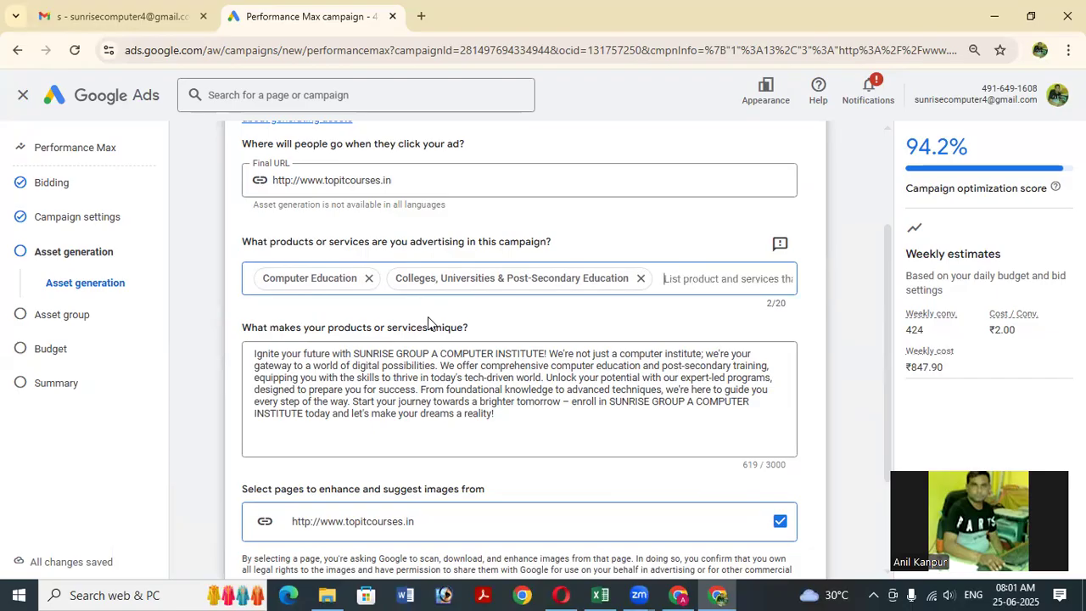
scroll(421, 331, down, 3)
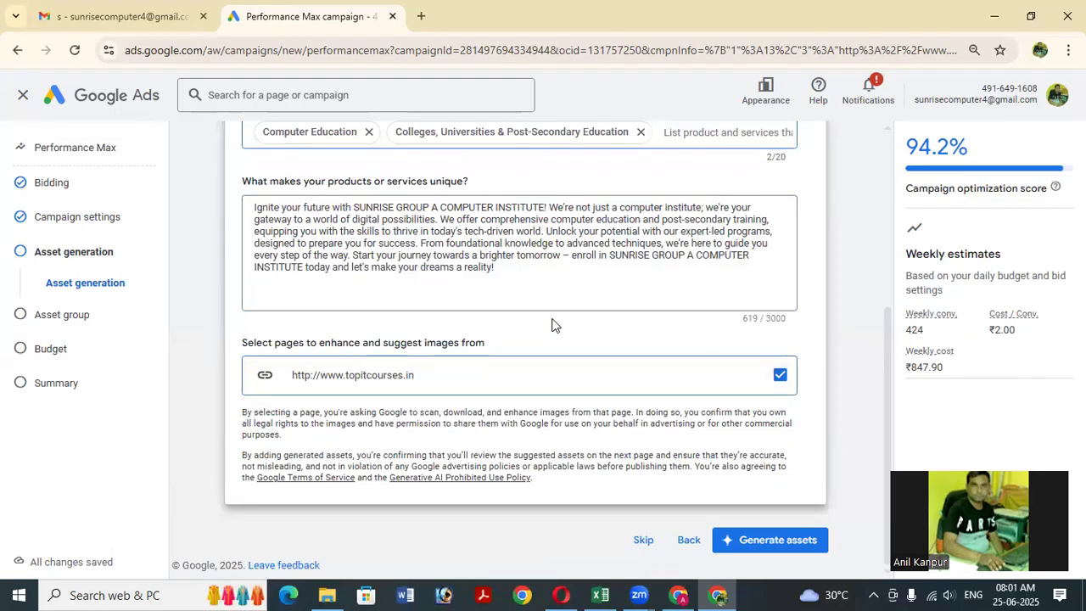
click(532, 271)
Generate ad assets from the campaign details and review the resulting asset group.
click(823, 540)
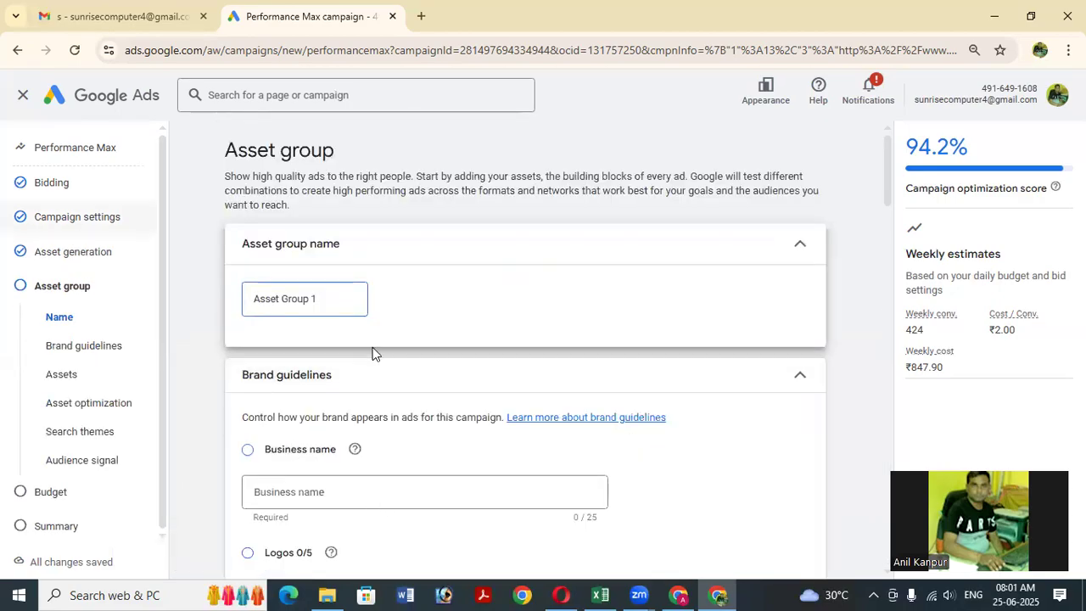
scroll(373, 354, down, 2)
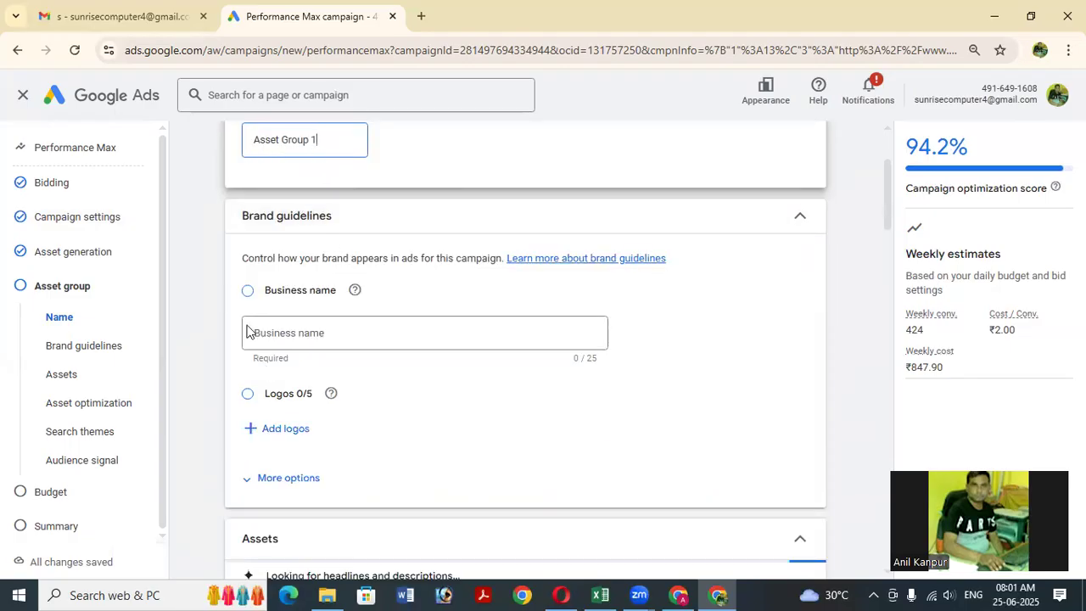
scroll(320, 307, up, 1)
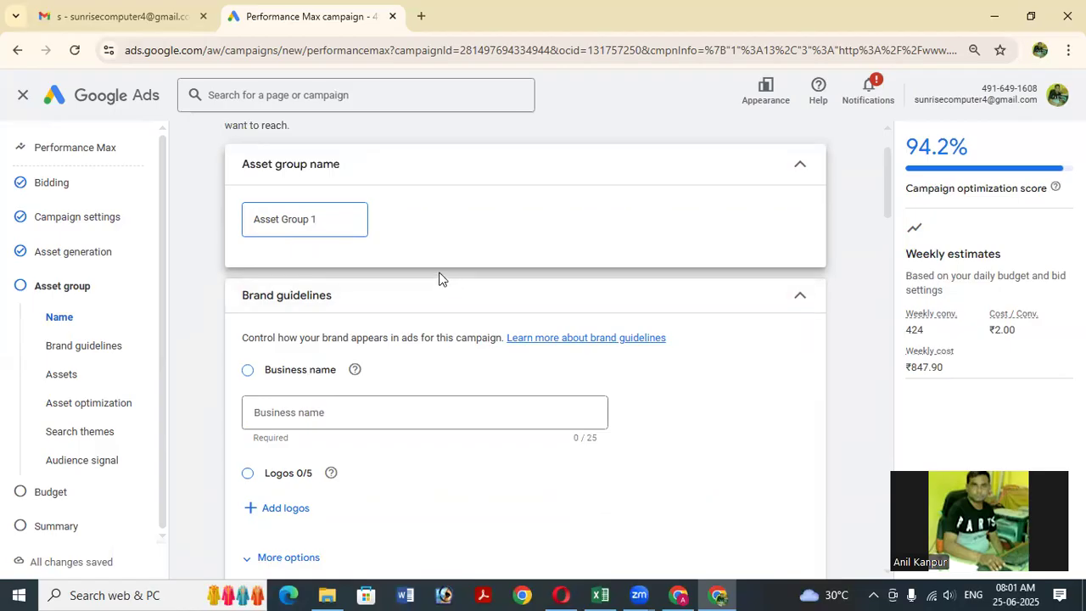
scroll(442, 284, down, 2)
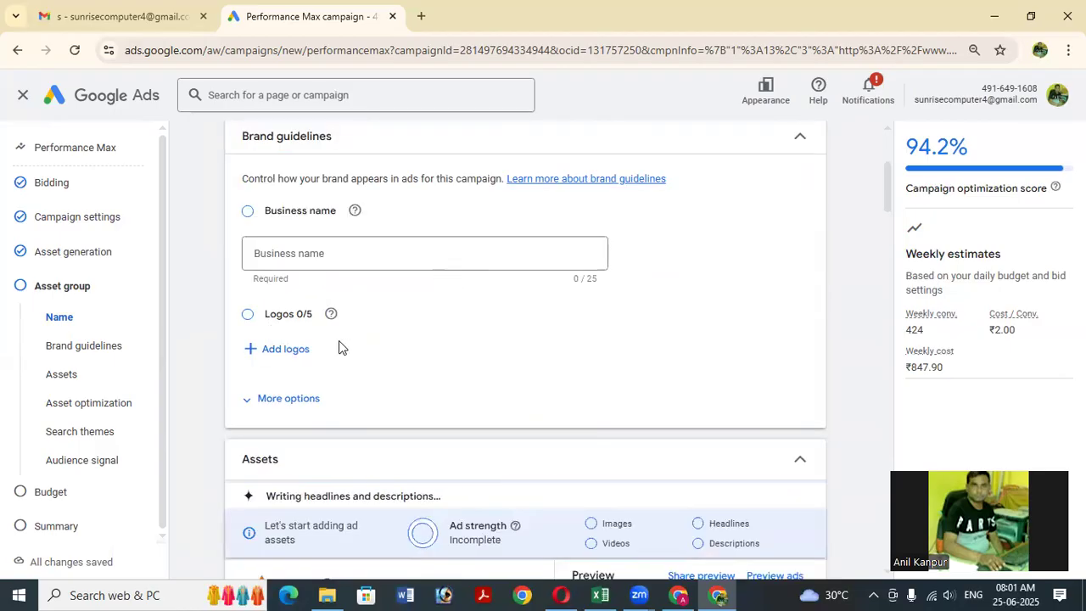
Enter Sunrise Group as the business name in Brand guidelines.
click(335, 255)
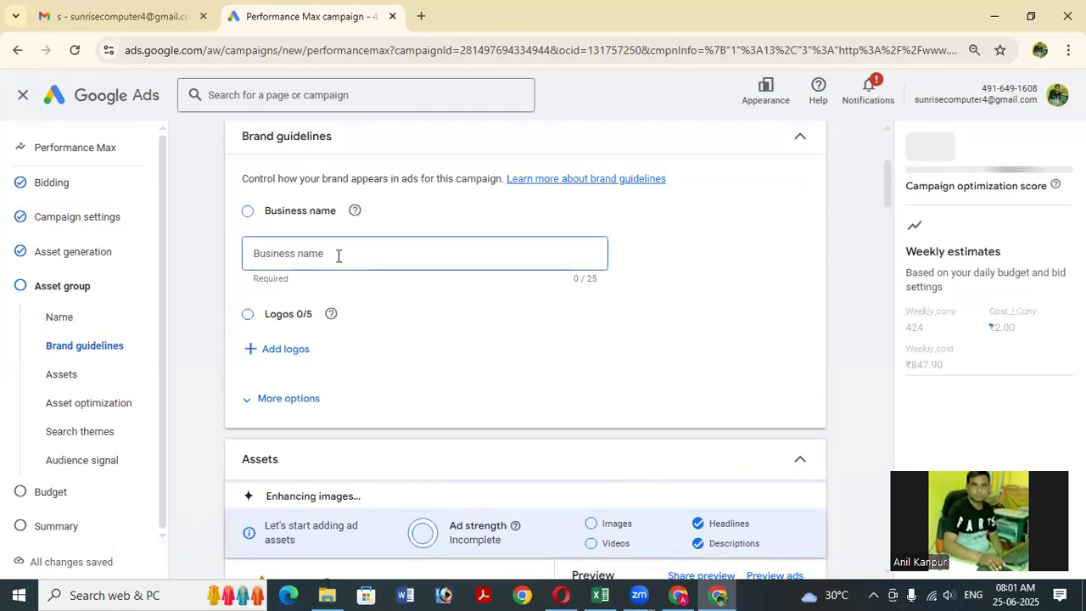
text(Sunrise)
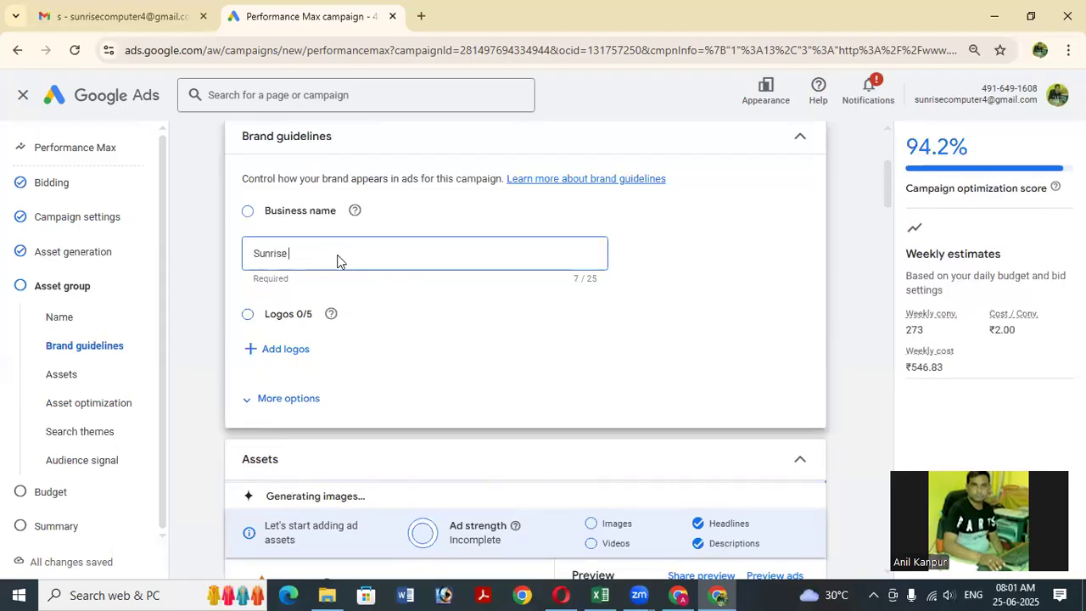
text( G)
key(BackSpace)
key(BackSpace)
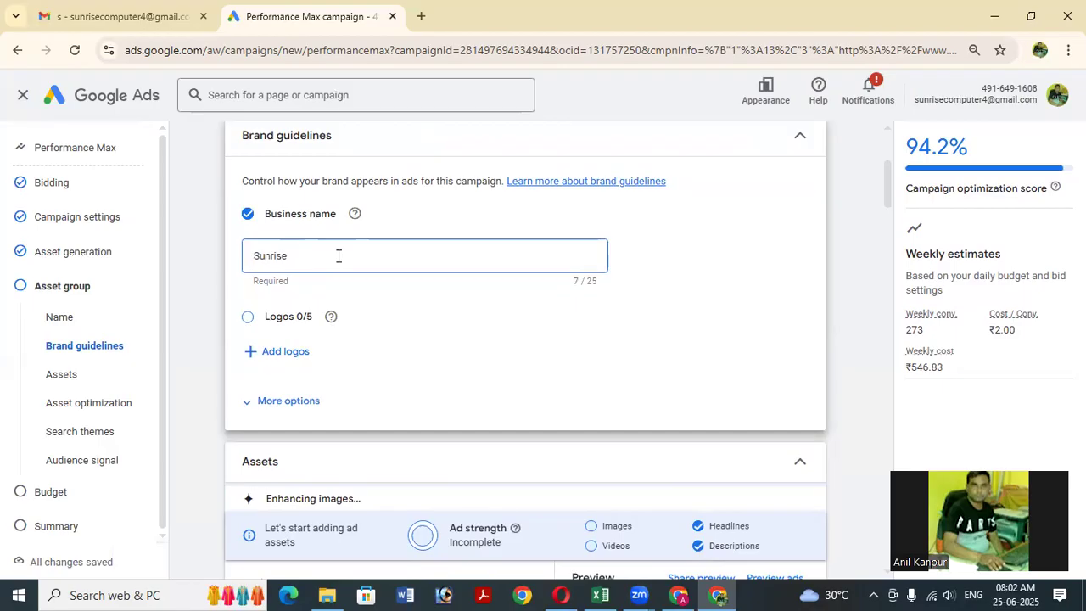
text(Group)
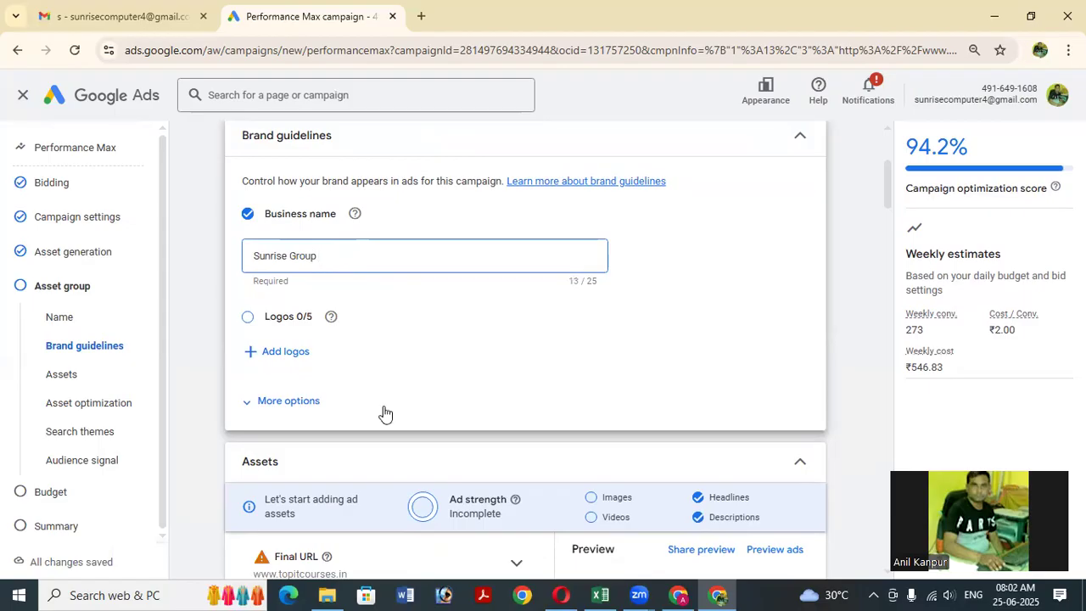
Pick logos from the Asset library, including the Sunrise Group logo and computer institute banner.
click(285, 360)
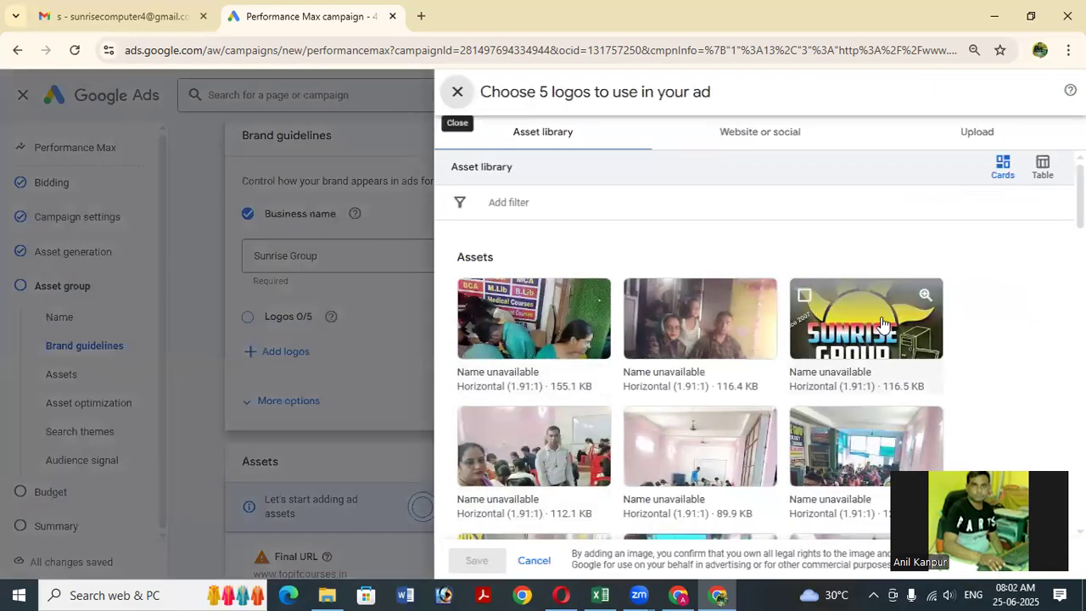
click(882, 323)
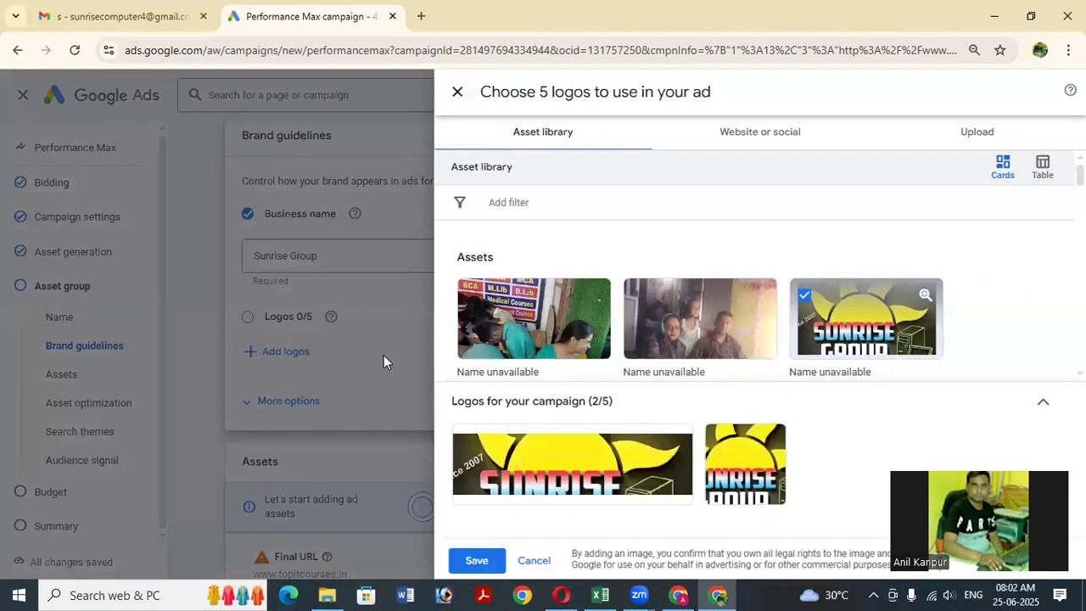
scroll(746, 371, down, 2)
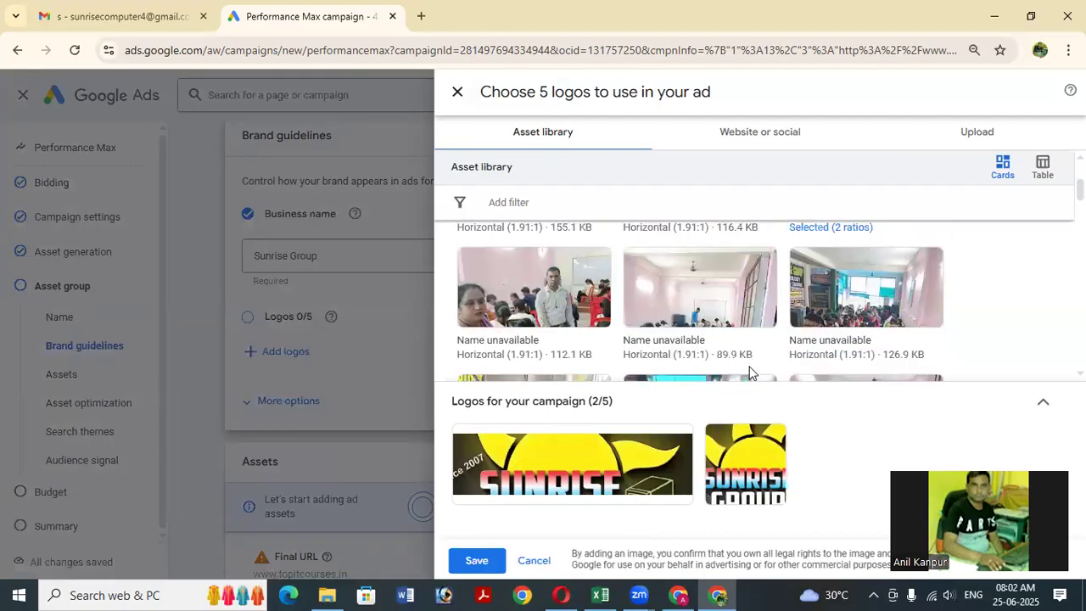
scroll(749, 371, down, 2)
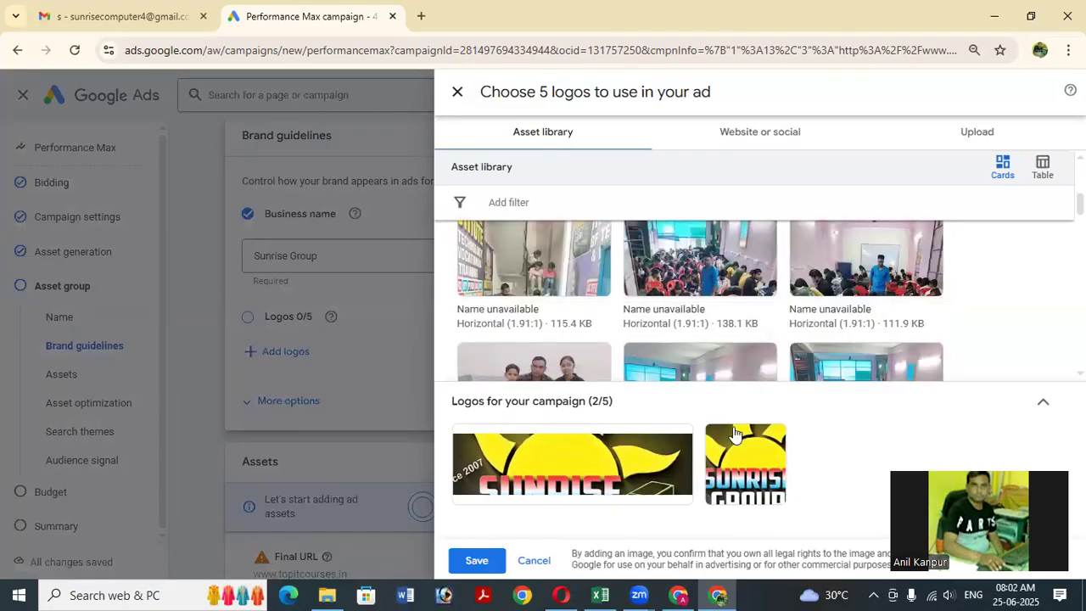
mouse_move(610, 465)
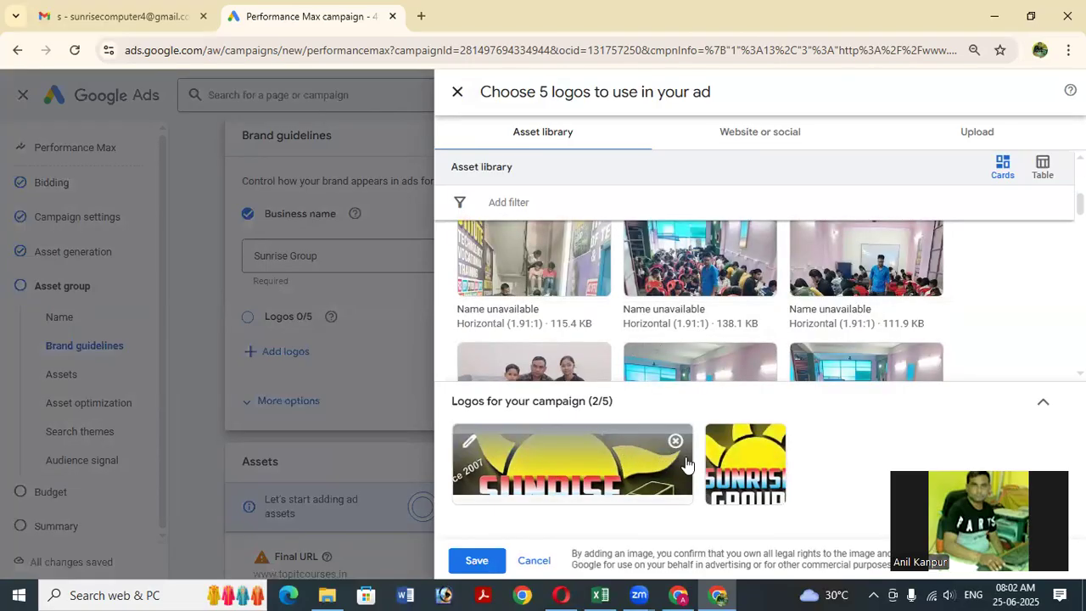
scroll(689, 336, up, 2)
scroll(692, 339, up, 3)
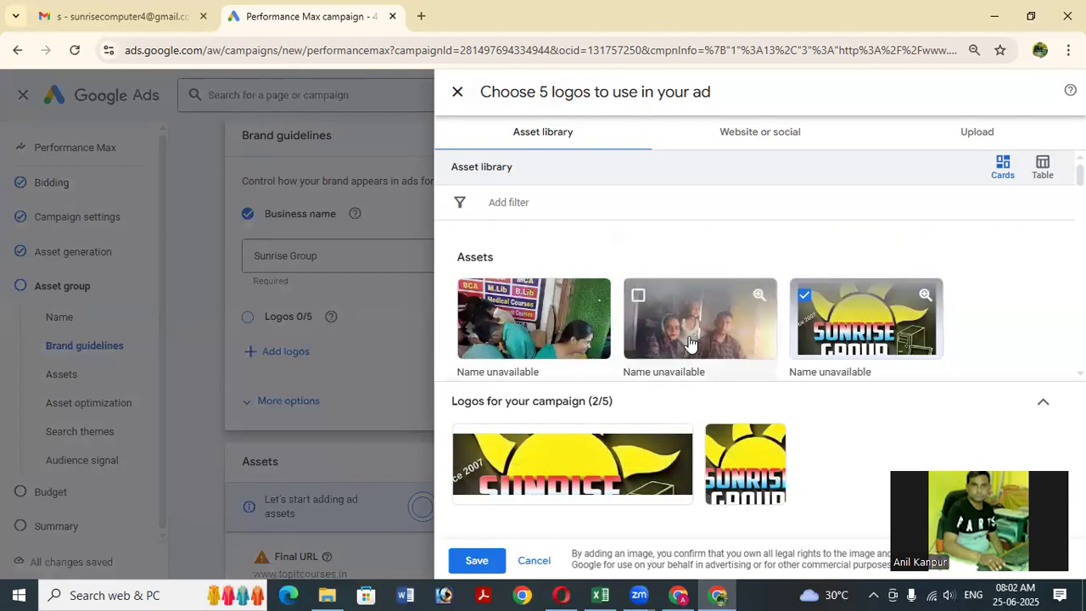
scroll(689, 342, down, 1)
scroll(691, 343, down, 1)
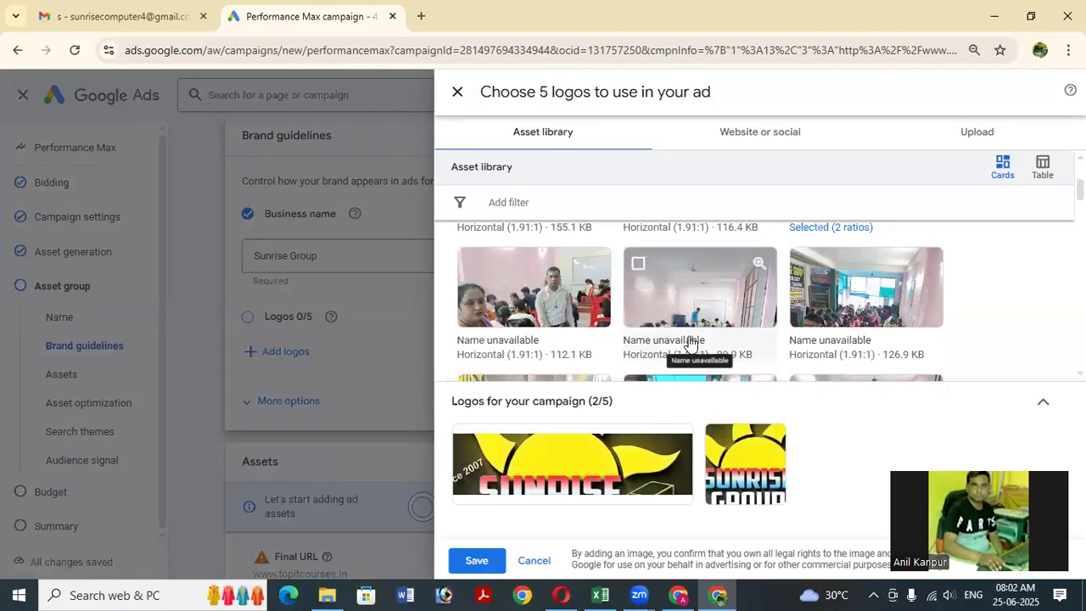
scroll(689, 342, down, 2)
scroll(688, 342, down, 1)
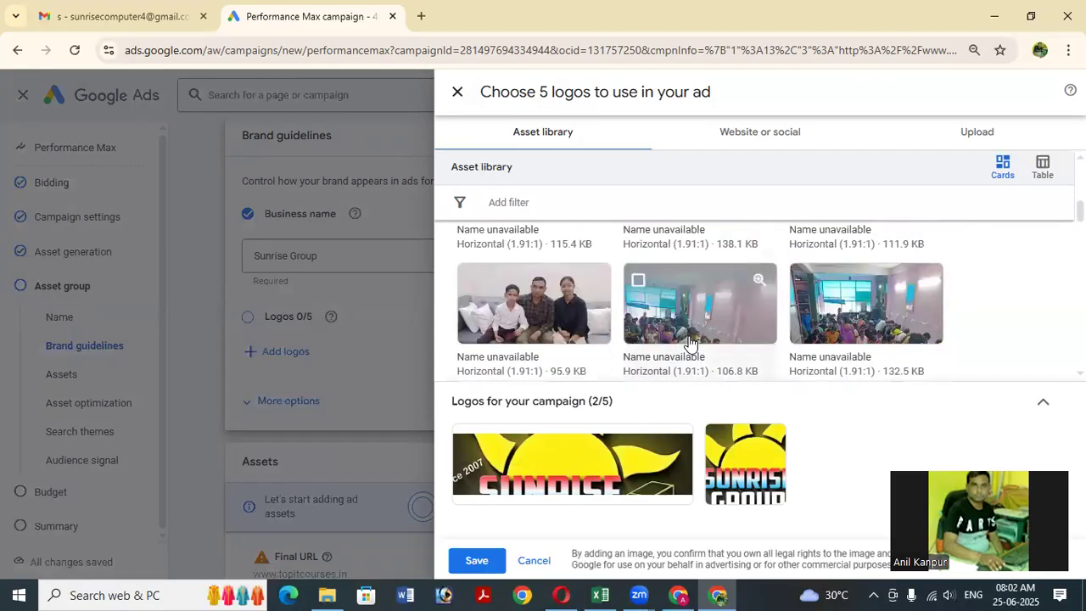
scroll(689, 342, down, 2)
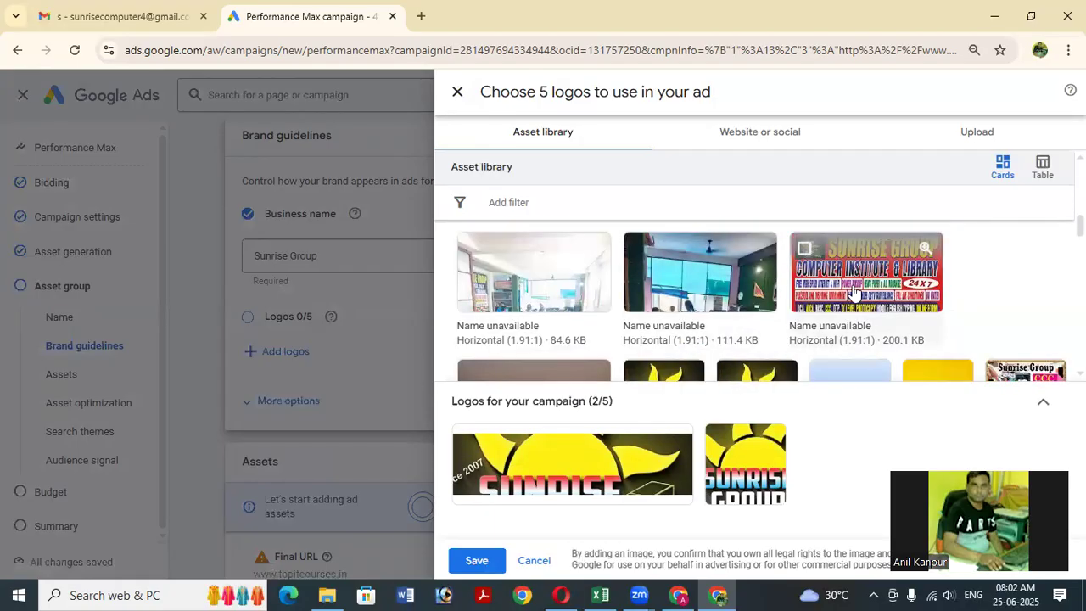
click(853, 293)
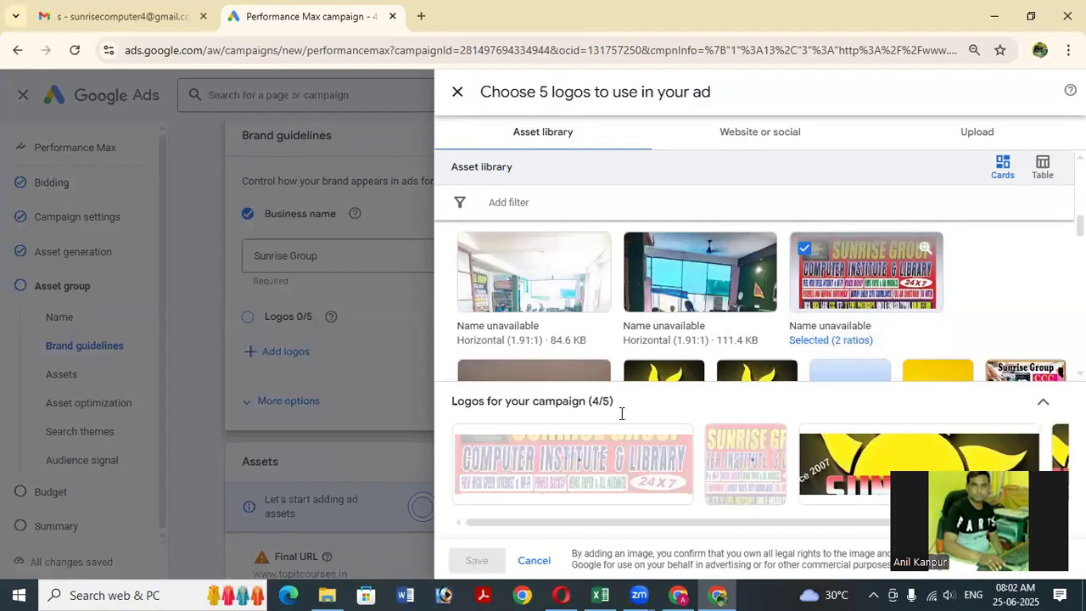
scroll(846, 333, down, 1)
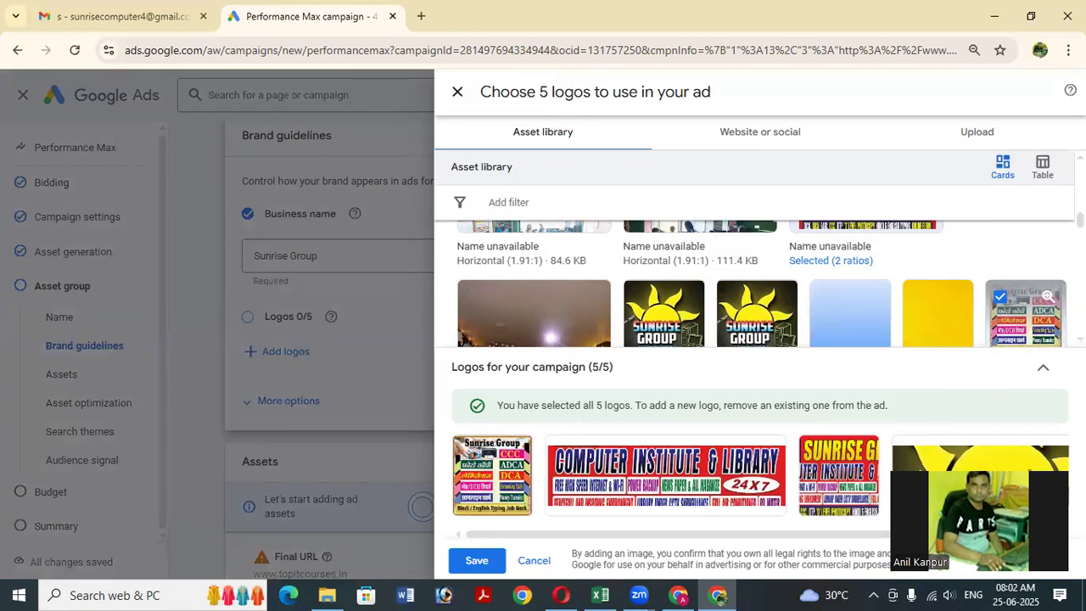
Resize the browser window and save the five selected logos.
click(990, 17)
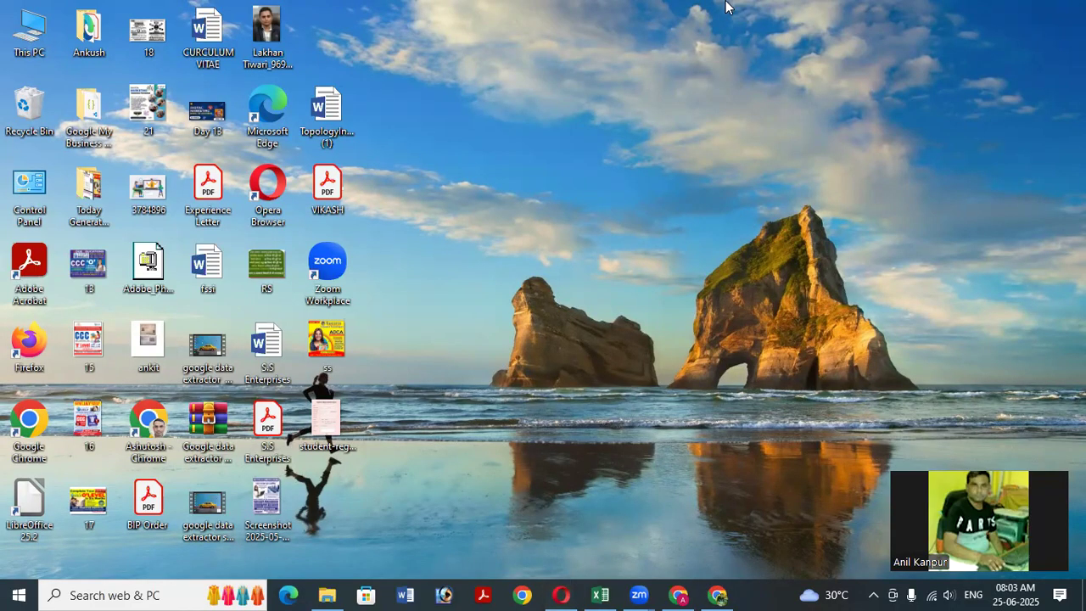
click(717, 594)
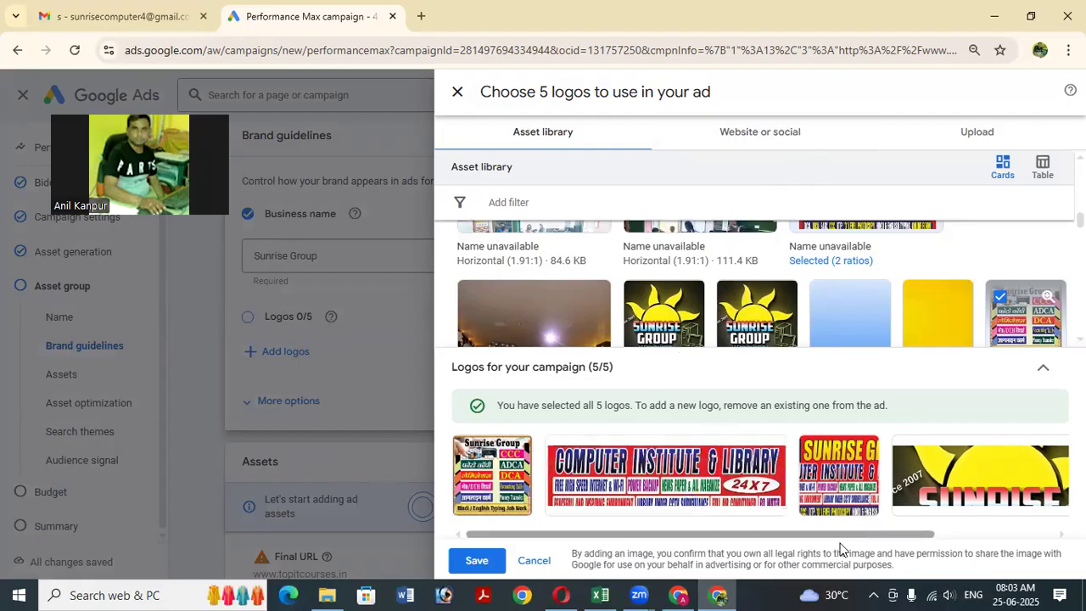
drag(858, 534, 977, 534)
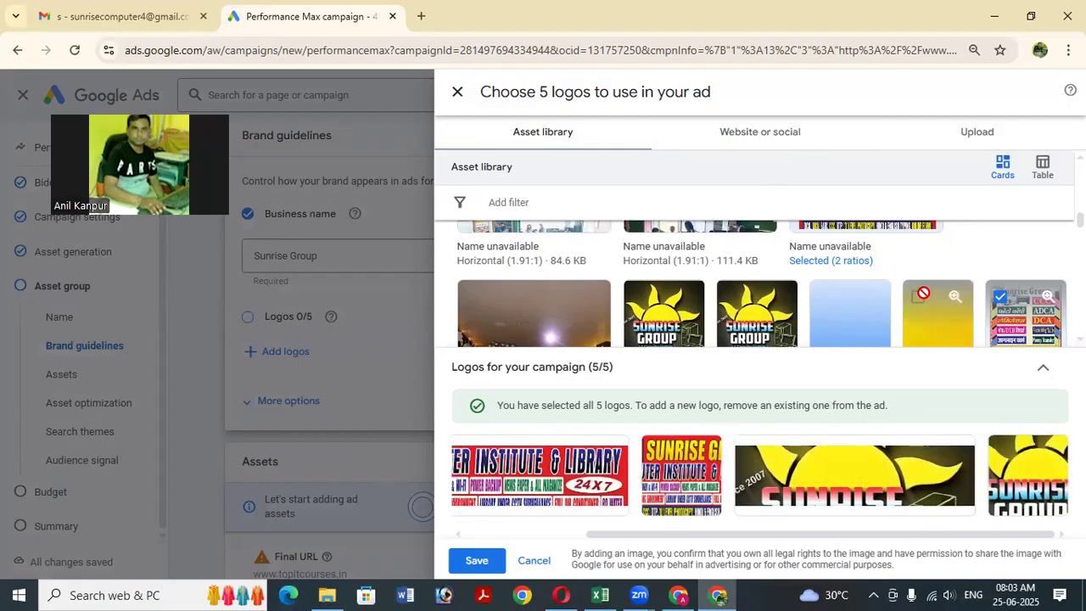
click(1031, 18)
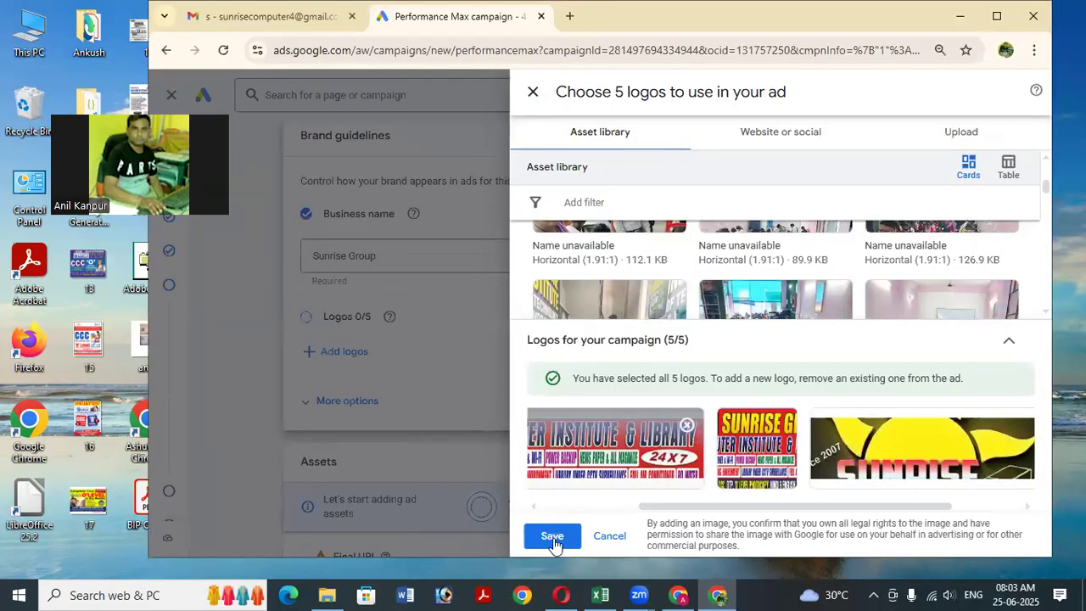
click(554, 544)
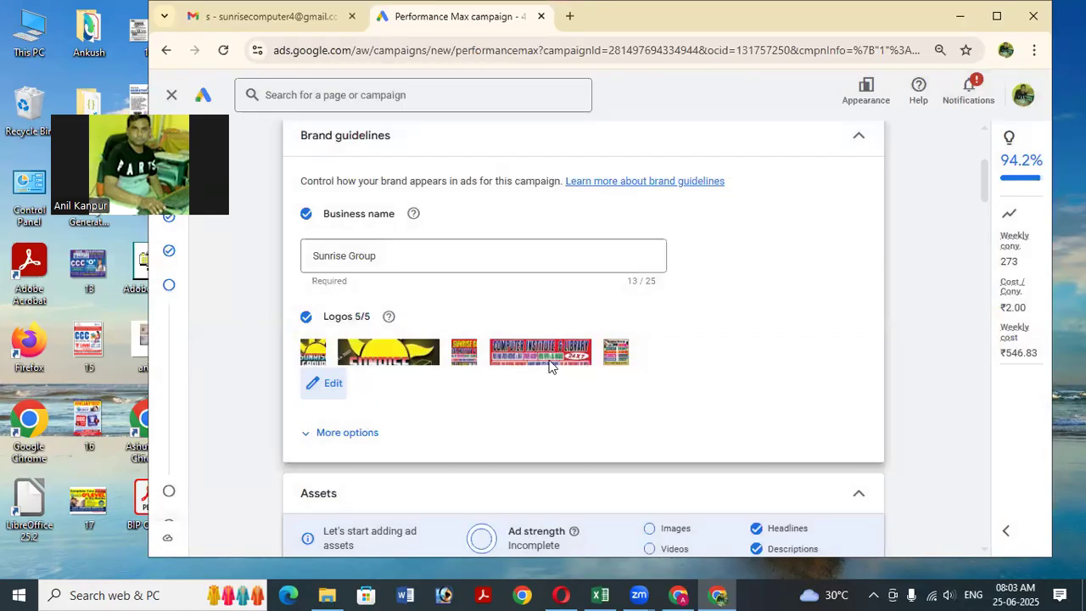
Expand More options and set the main brand colour to #f8b90d with the colour picker.
scroll(552, 366, down, 1)
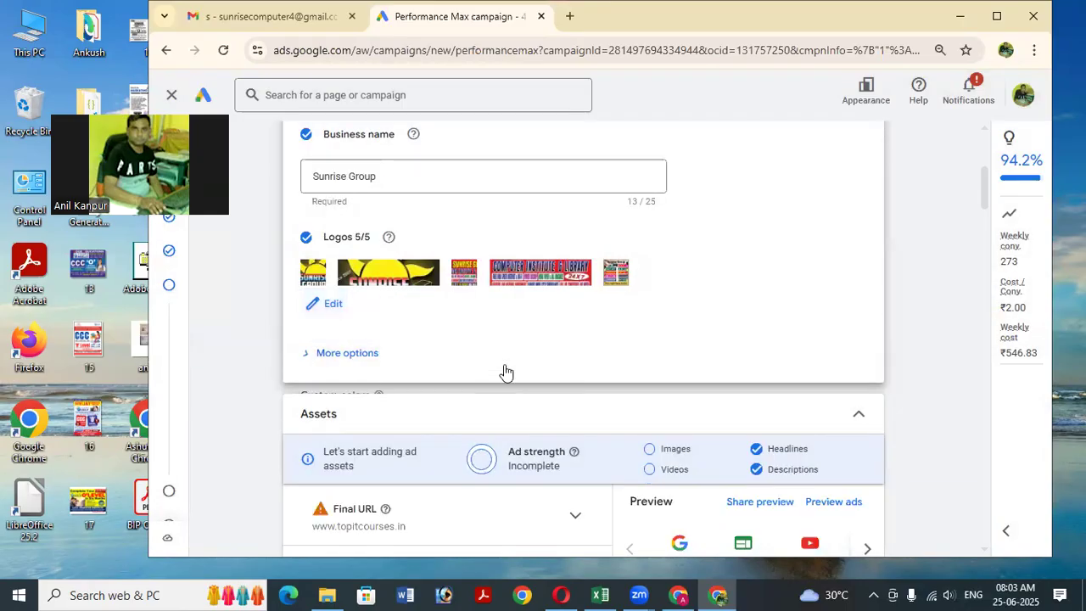
click(526, 363)
scroll(509, 360, down, 1)
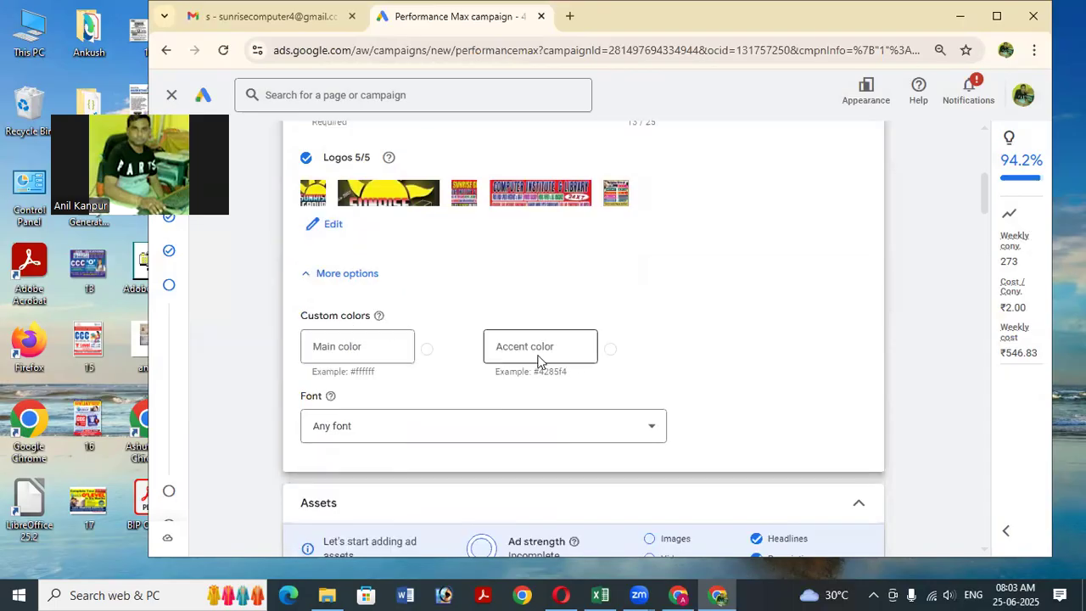
click(428, 356)
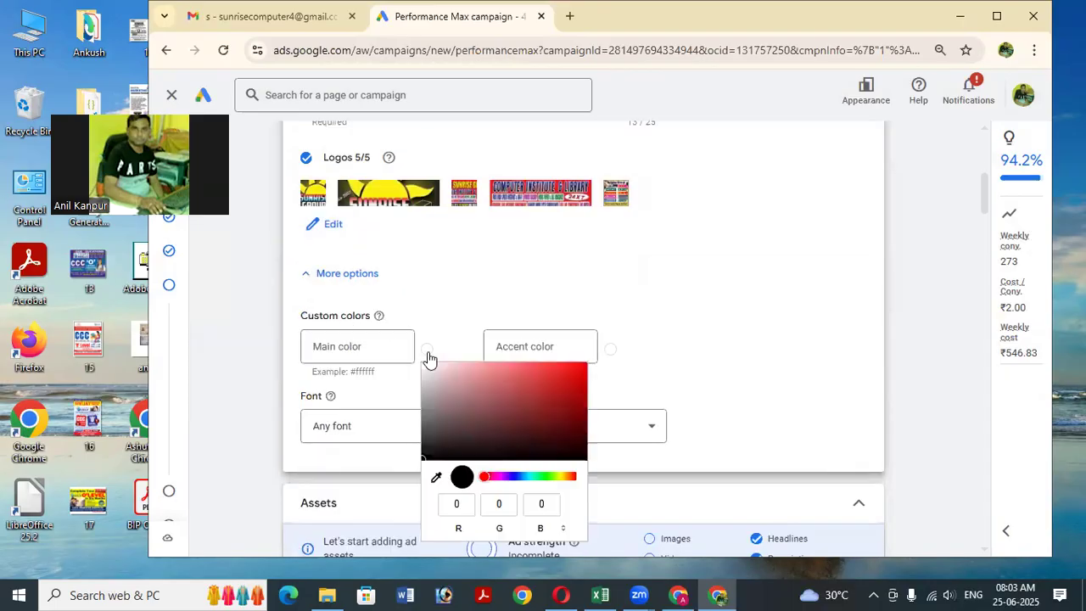
mouse_move(522, 415)
mouse_down()
mouse_move(580, 382)
mouse_move(558, 372)
mouse_up()
drag(544, 476, 558, 476)
drag(556, 377, 573, 379)
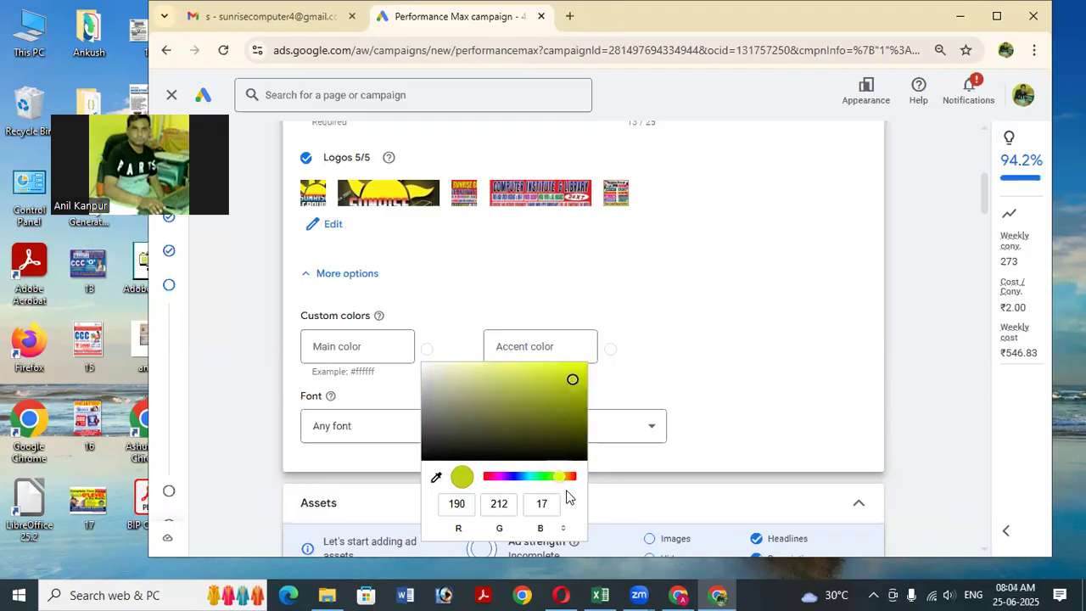
drag(564, 476, 565, 476)
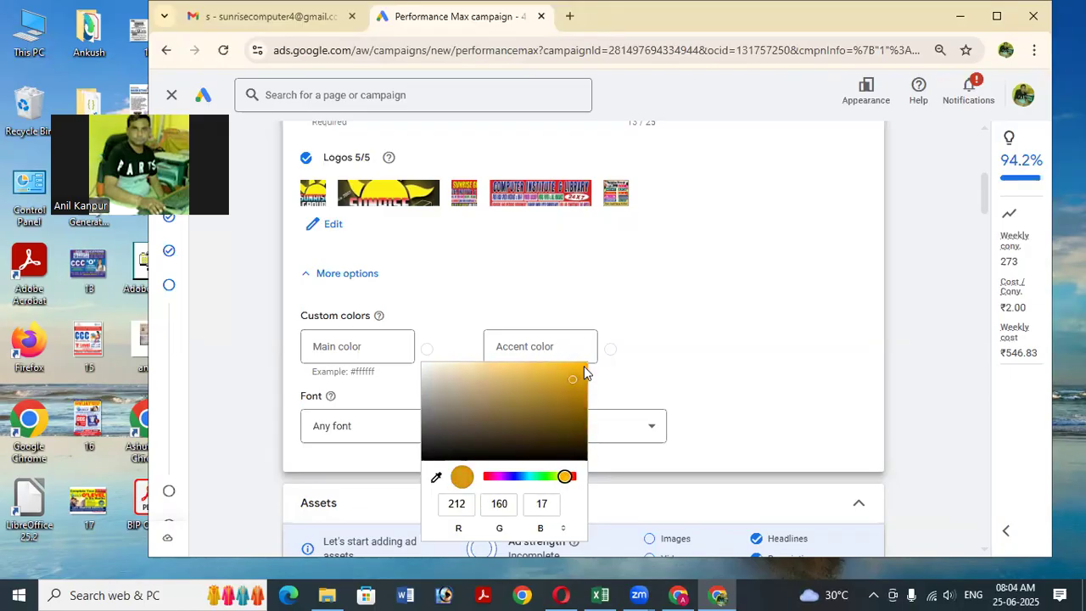
mouse_move(572, 378)
mouse_down()
mouse_move(577, 368)
mouse_move(722, 371)
mouse_up()
click(731, 364)
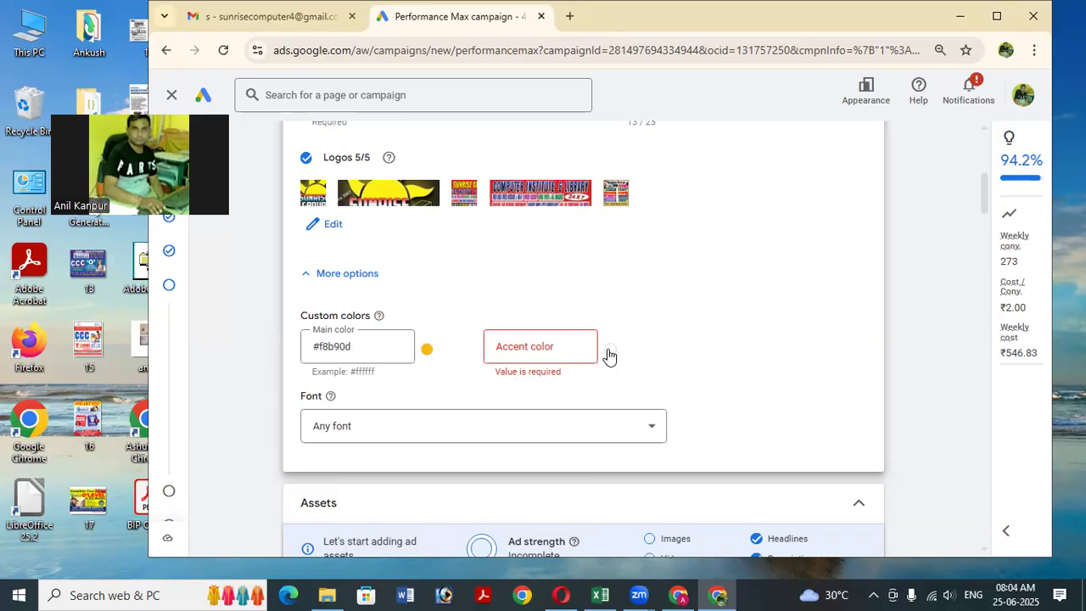
Set the accent brand colour to #35aa47.
click(545, 341)
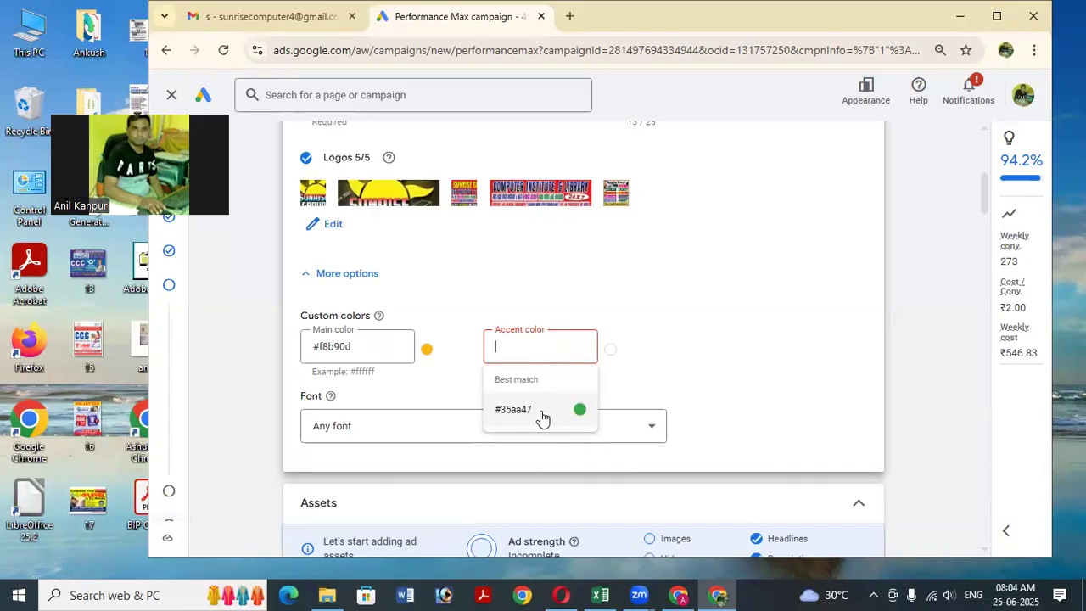
click(543, 415)
click(712, 363)
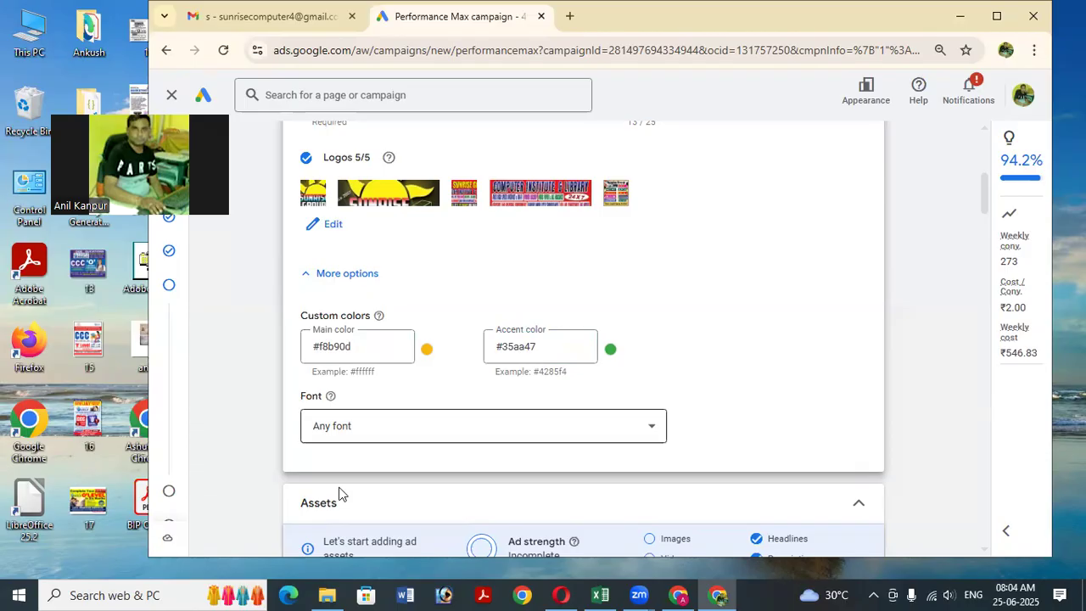
scroll(336, 331, down, 1)
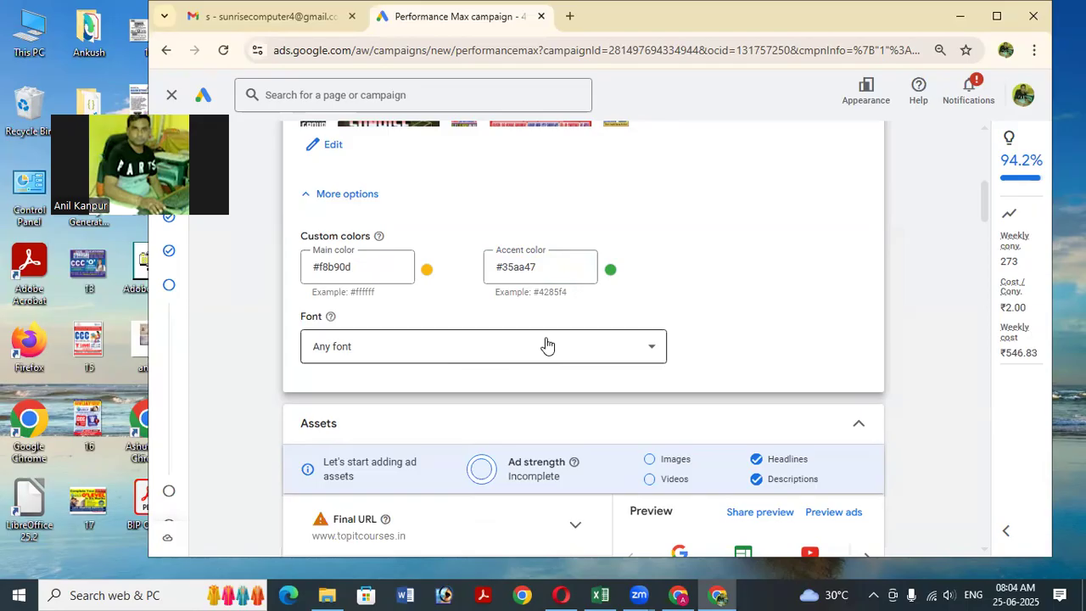
click(547, 344)
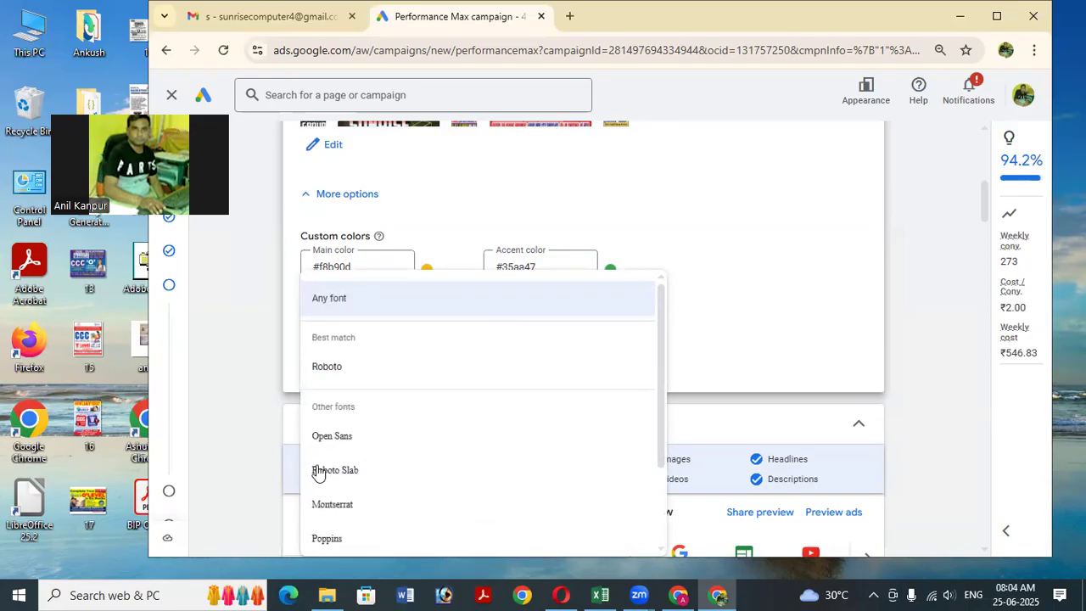
Choose Roboto Slab as the brand font and scroll through the generated headlines and descriptions.
click(390, 472)
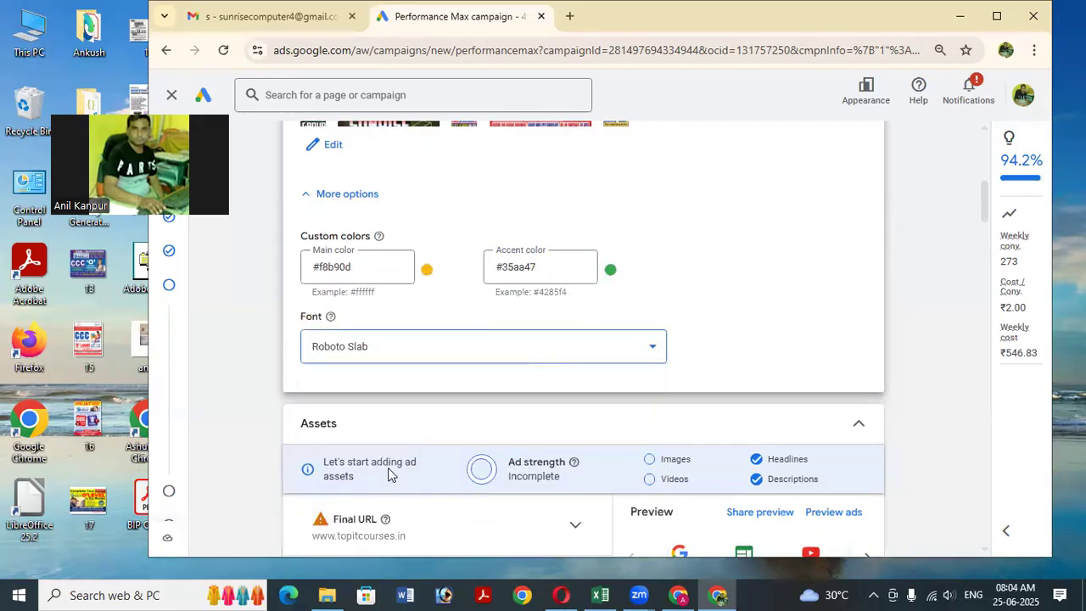
scroll(720, 334, down, 1)
scroll(720, 334, down, 2)
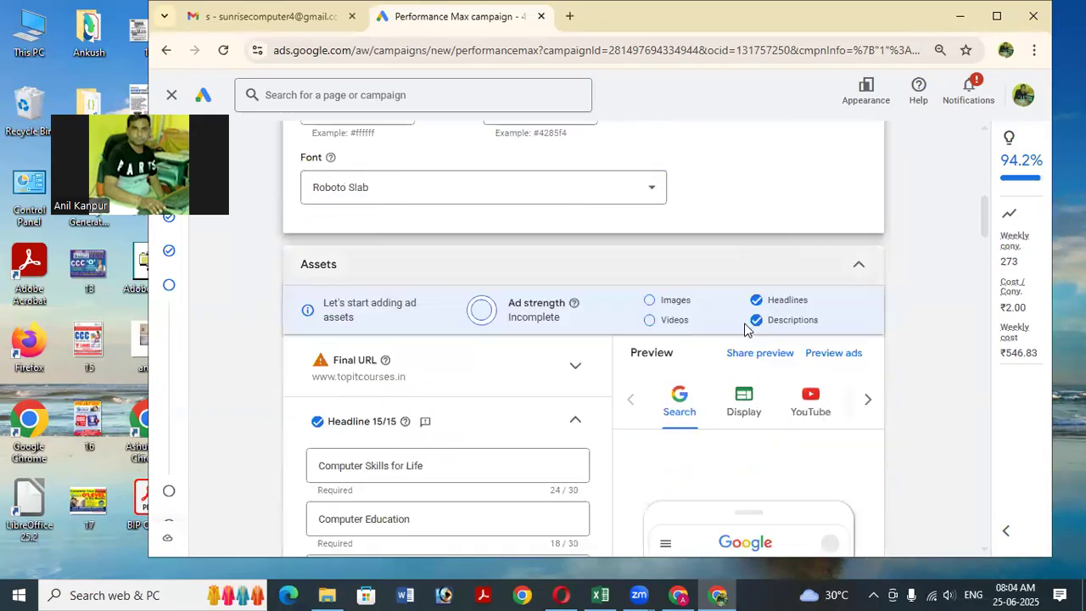
scroll(741, 331, down, 1)
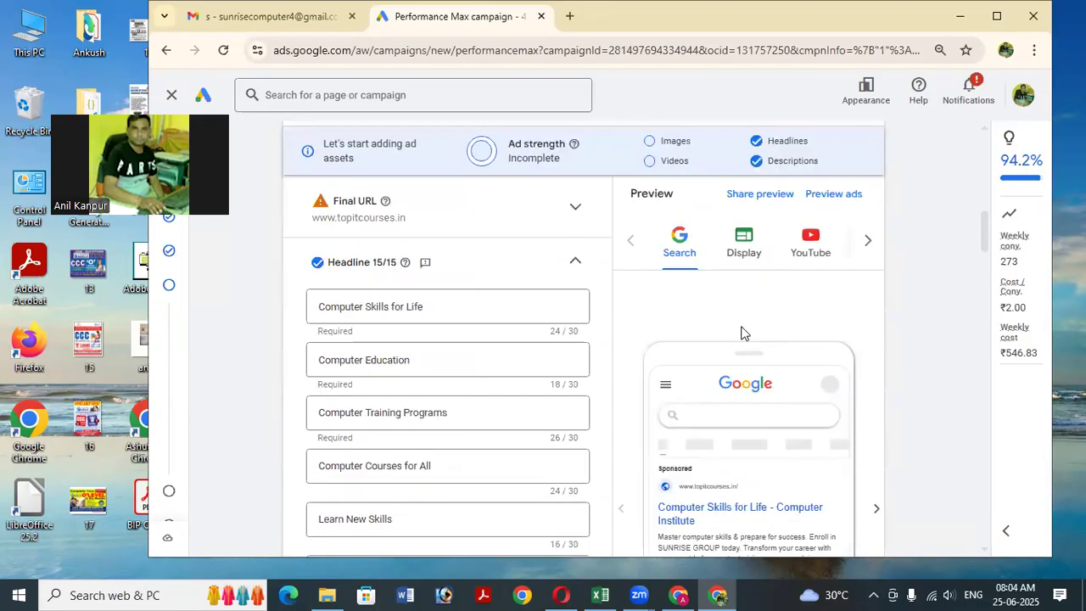
scroll(721, 328, down, 1)
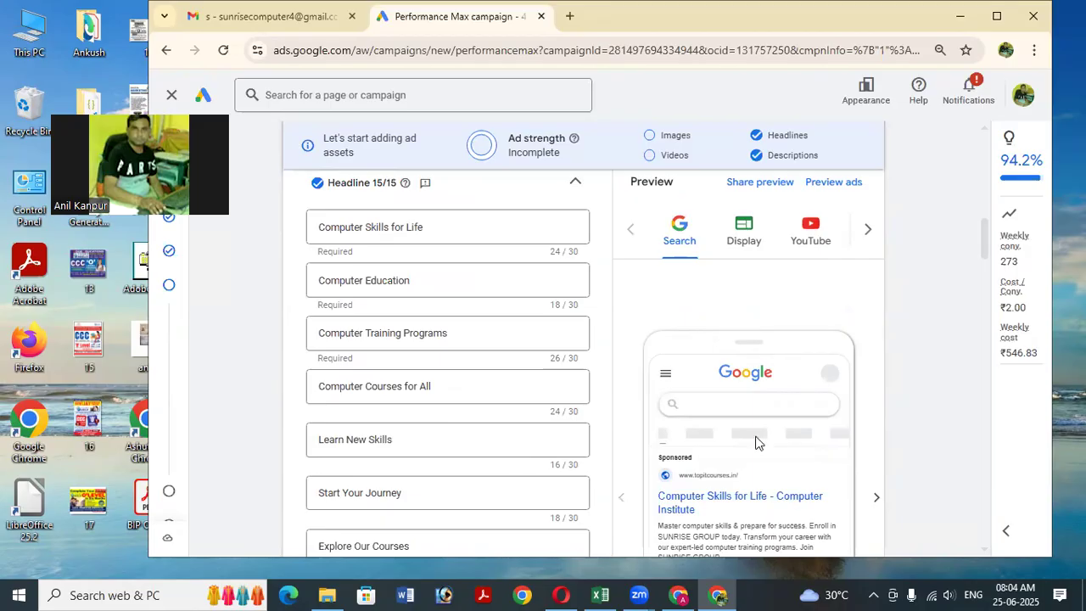
scroll(778, 417, down, 1)
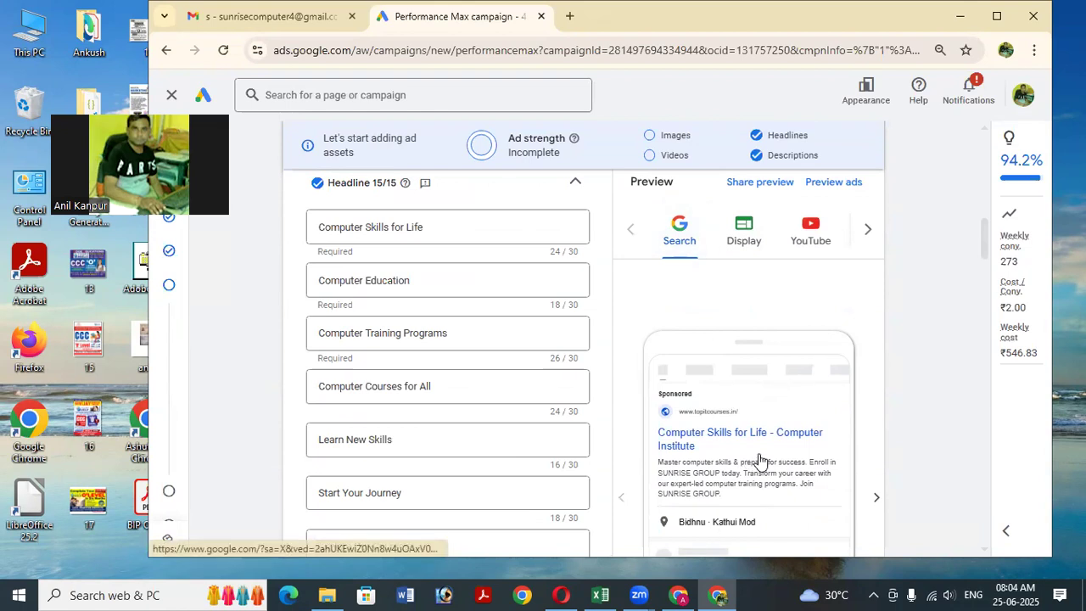
scroll(759, 460, down, 1)
scroll(756, 465, down, 1)
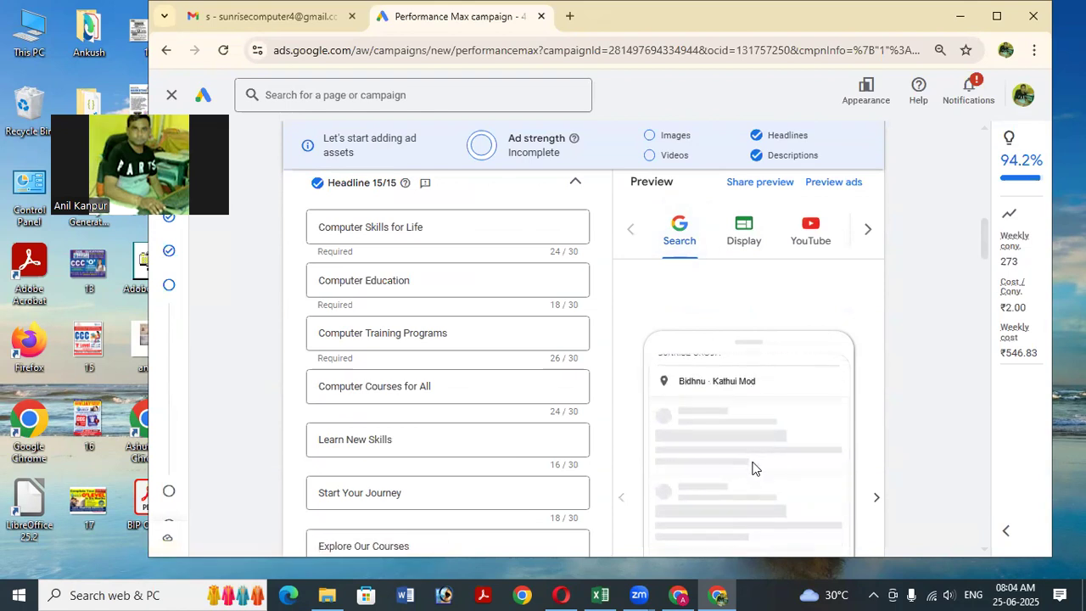
scroll(753, 467, up, 2)
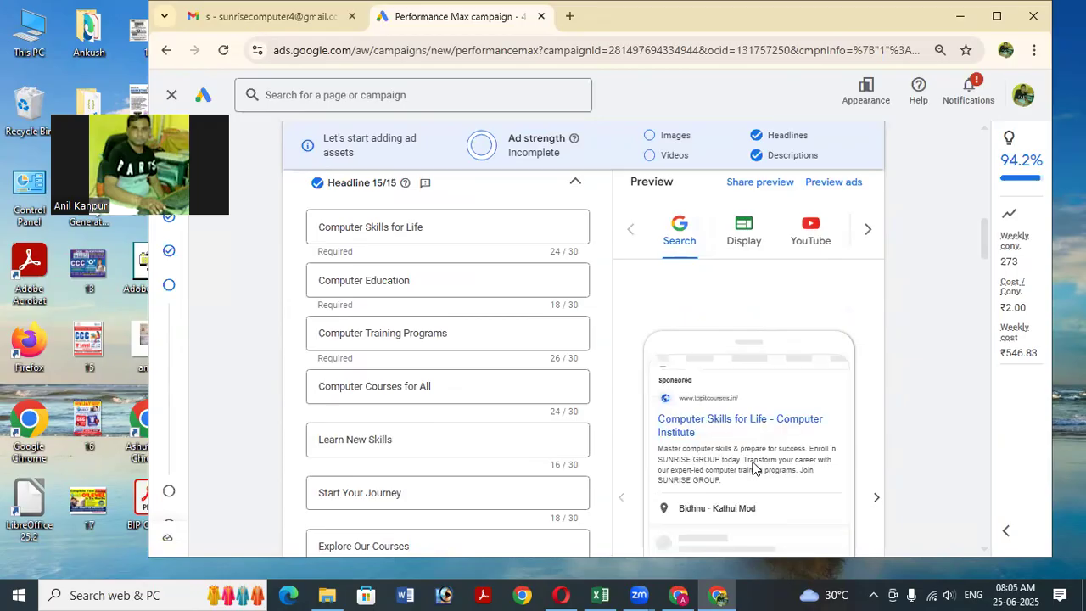
Preview the ad on the Display and YouTube placements, then scroll the channel tabs.
click(751, 240)
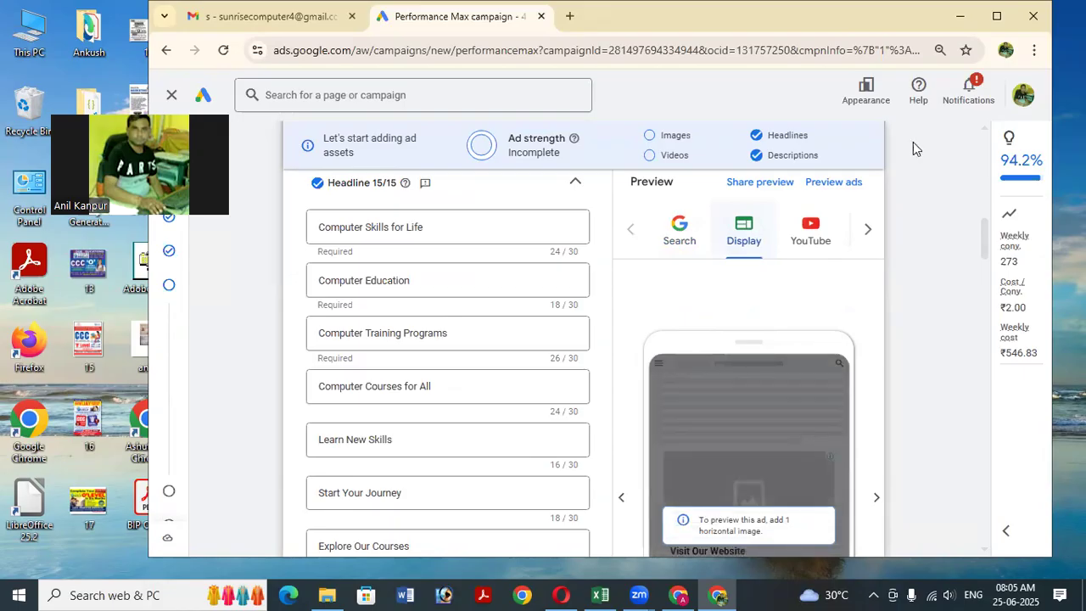
click(996, 19)
key(alt+Tab)
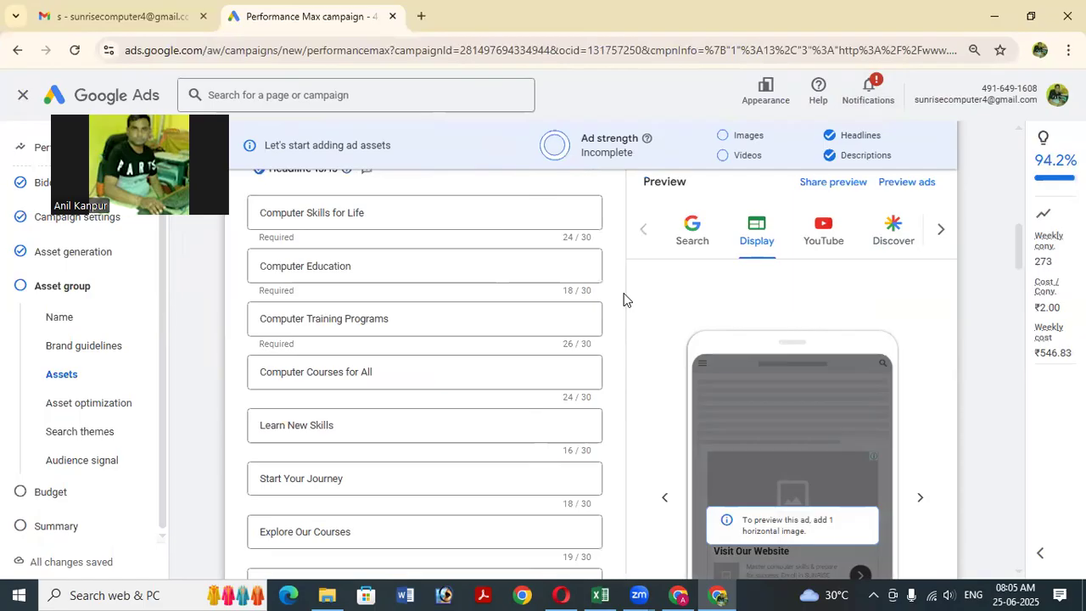
click(830, 232)
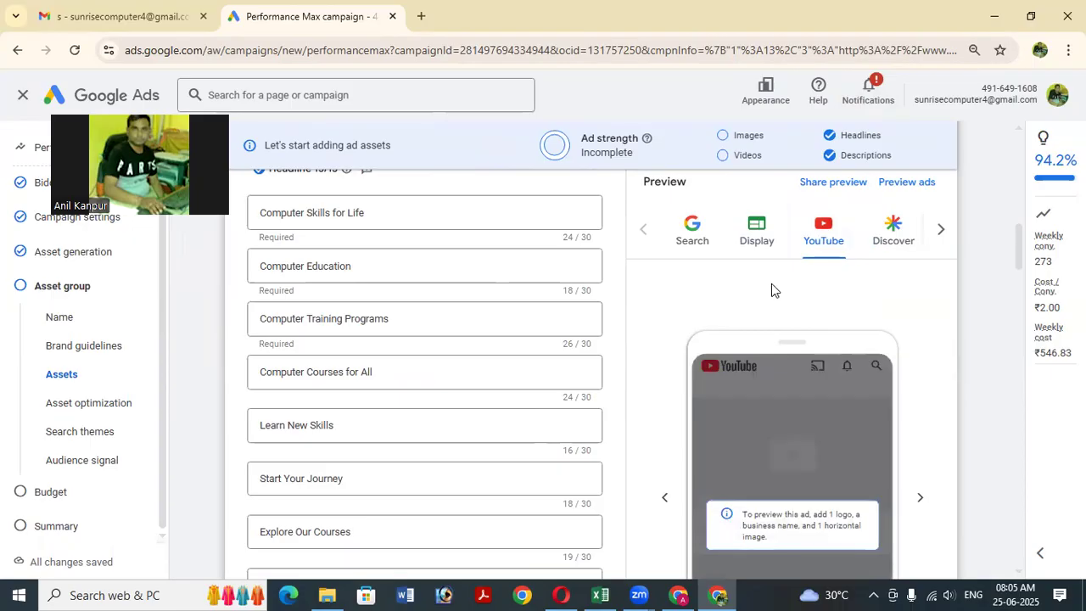
click(941, 235)
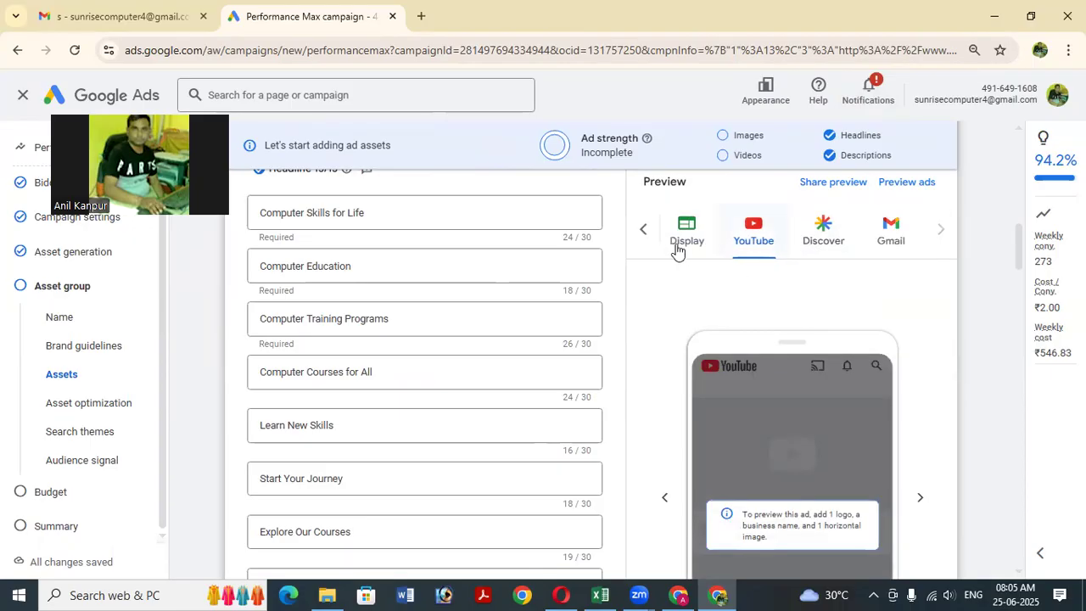
click(907, 186)
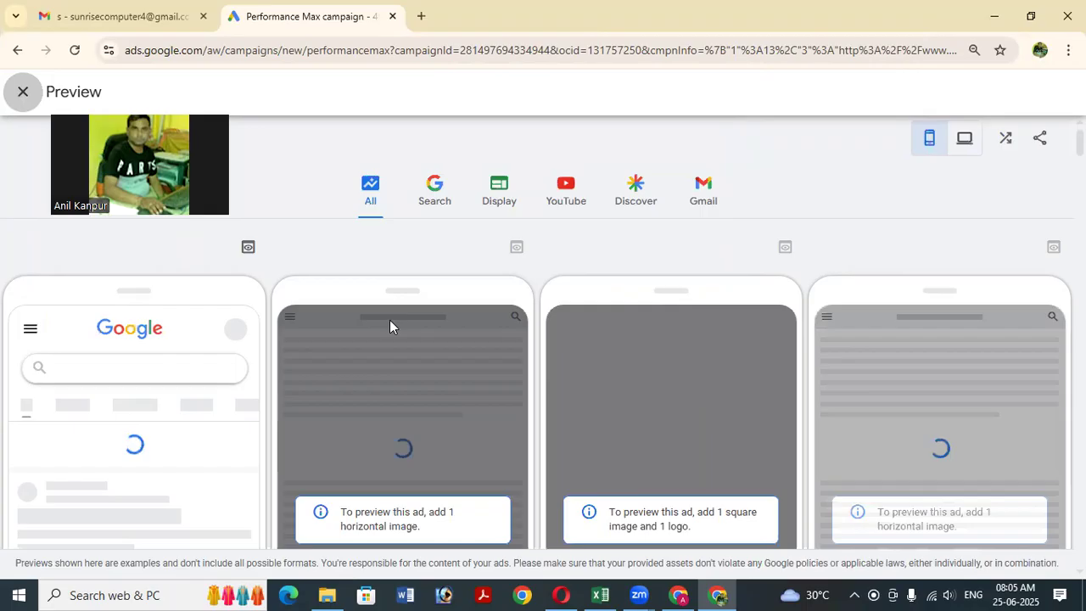
scroll(431, 340, down, 1)
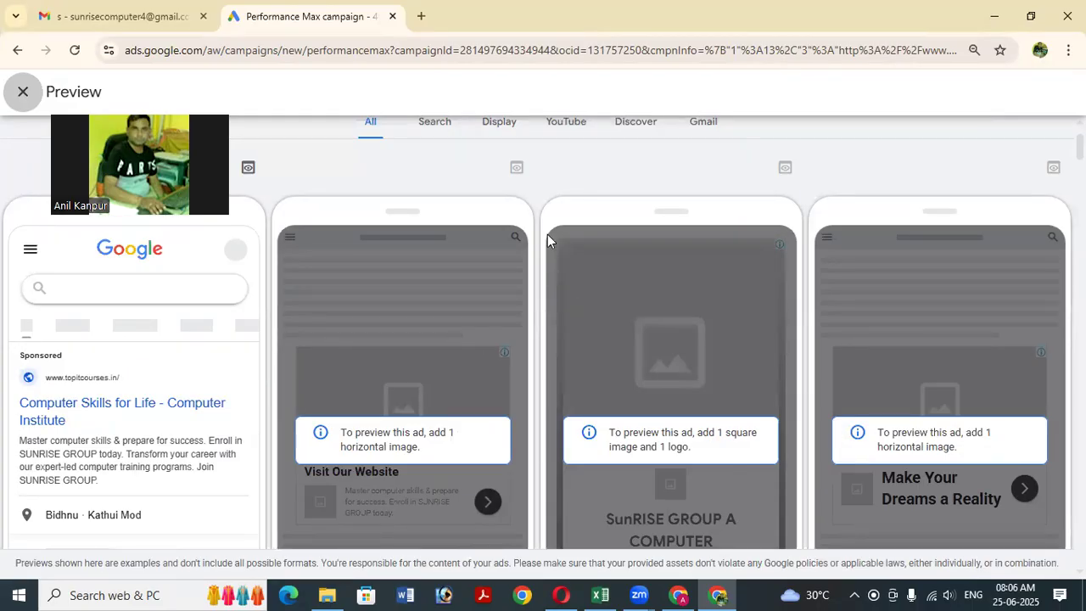
scroll(383, 287, down, 1)
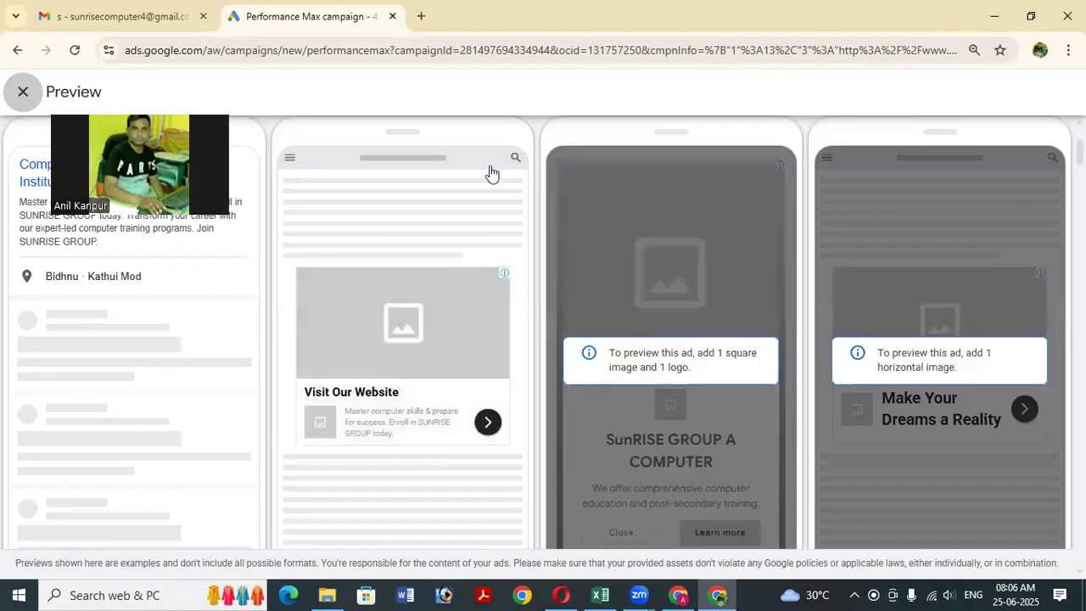
scroll(491, 175, up, 2)
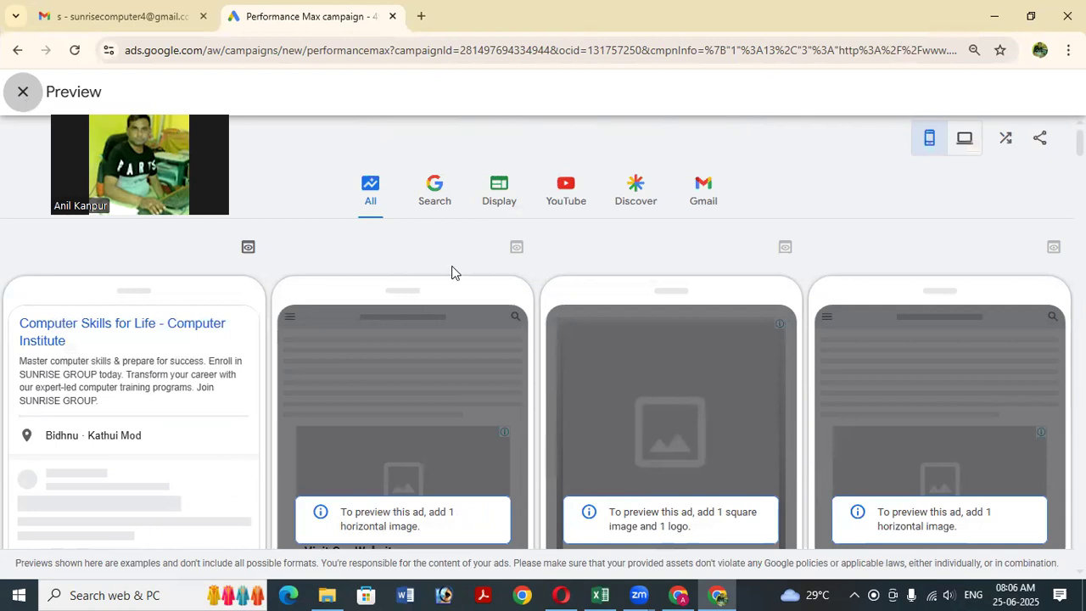
key(Escape)
scroll(482, 315, up, 2)
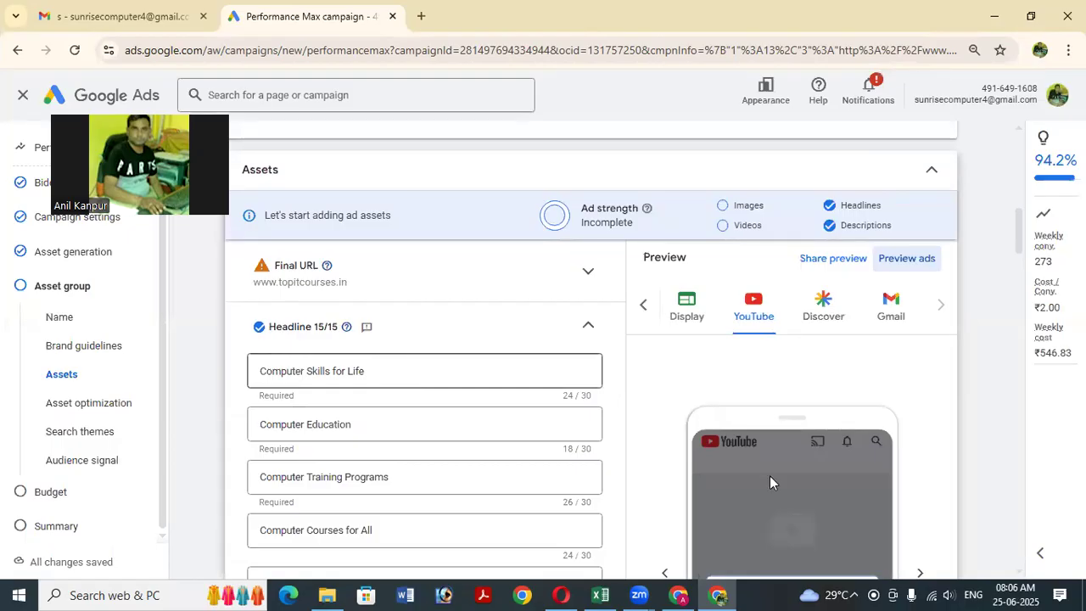
Switch the ad preview to Google Search and review the headline fields below.
scroll(800, 495, down, 1)
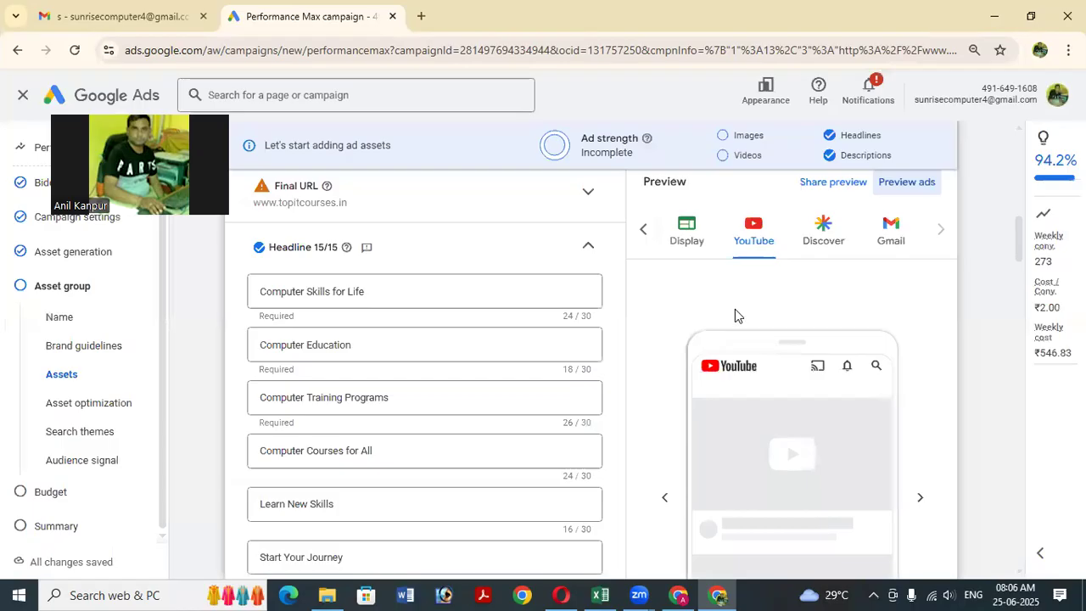
scroll(688, 242, down, 1)
click(644, 230)
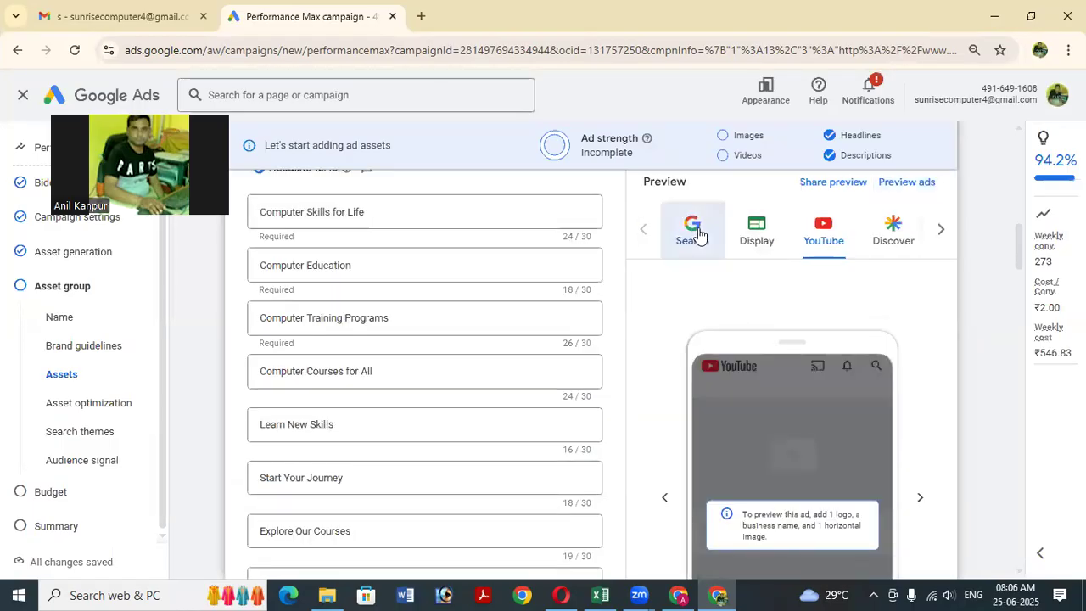
click(695, 232)
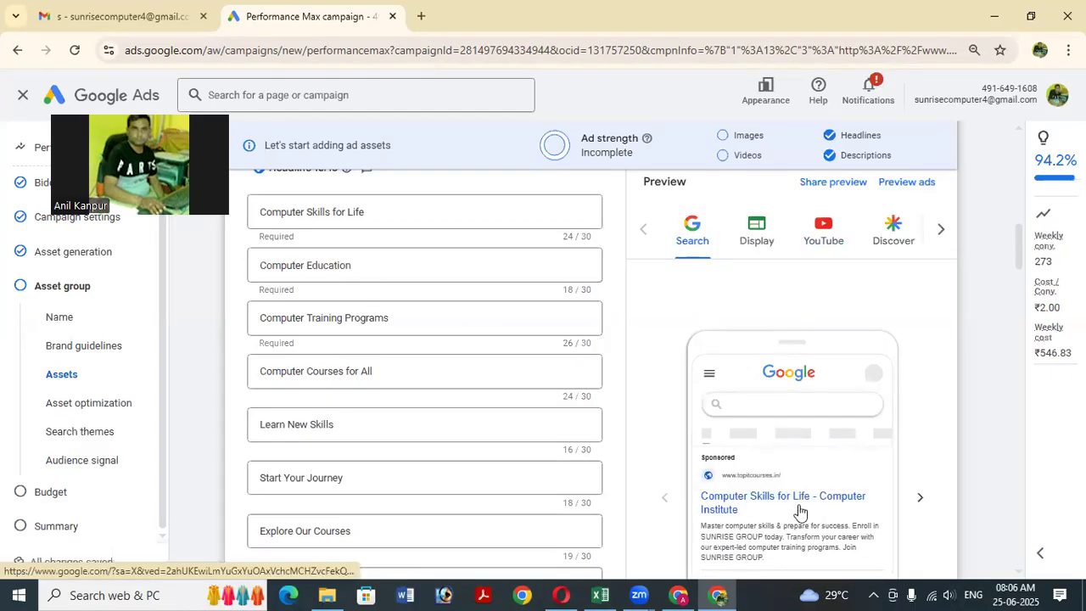
click(378, 282)
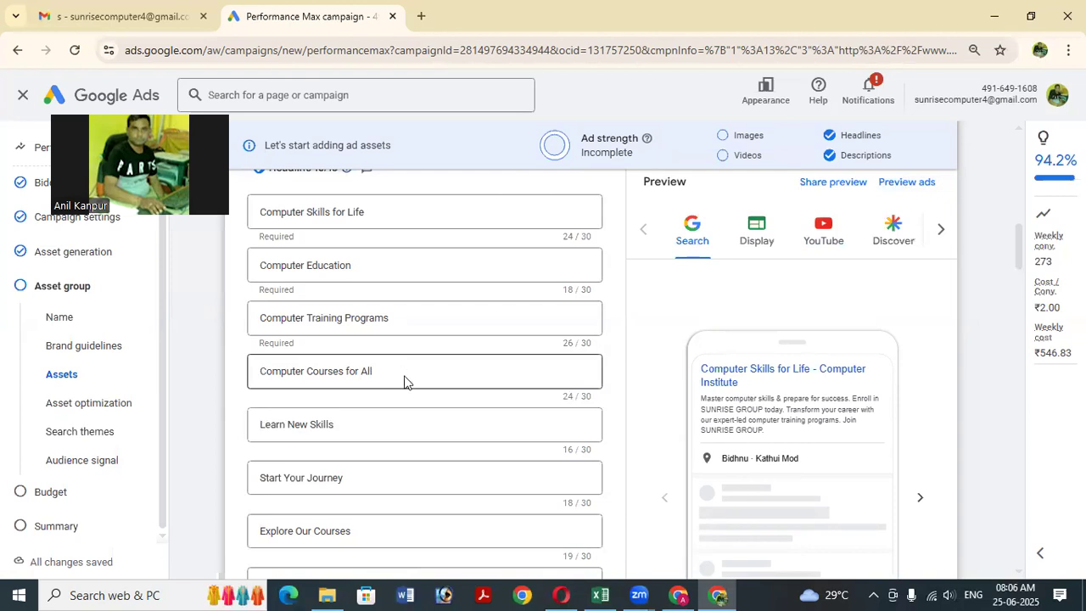
scroll(270, 395, down, 1)
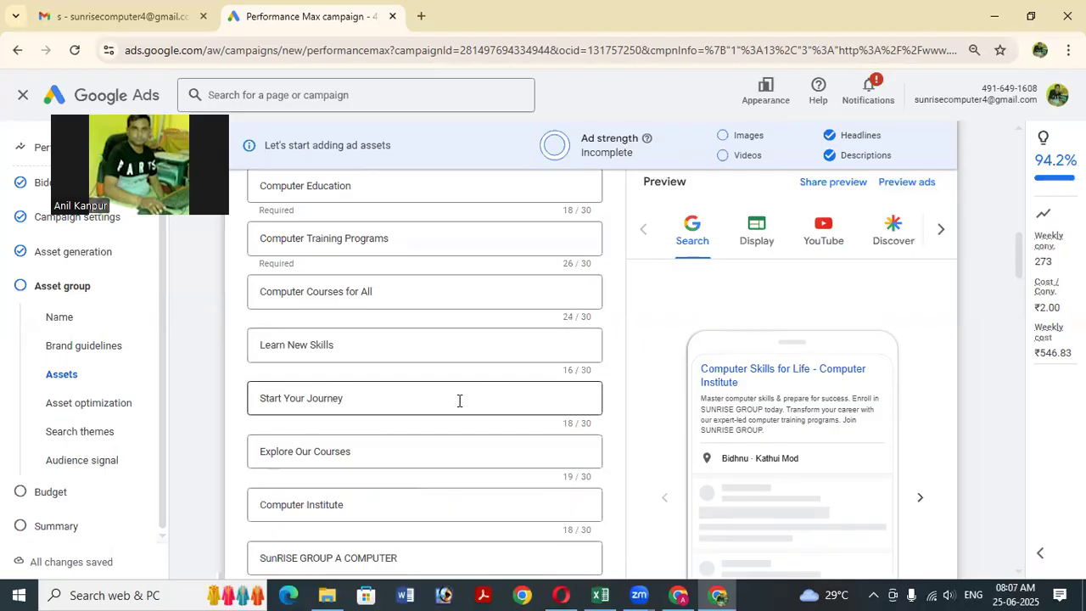
scroll(459, 400, down, 2)
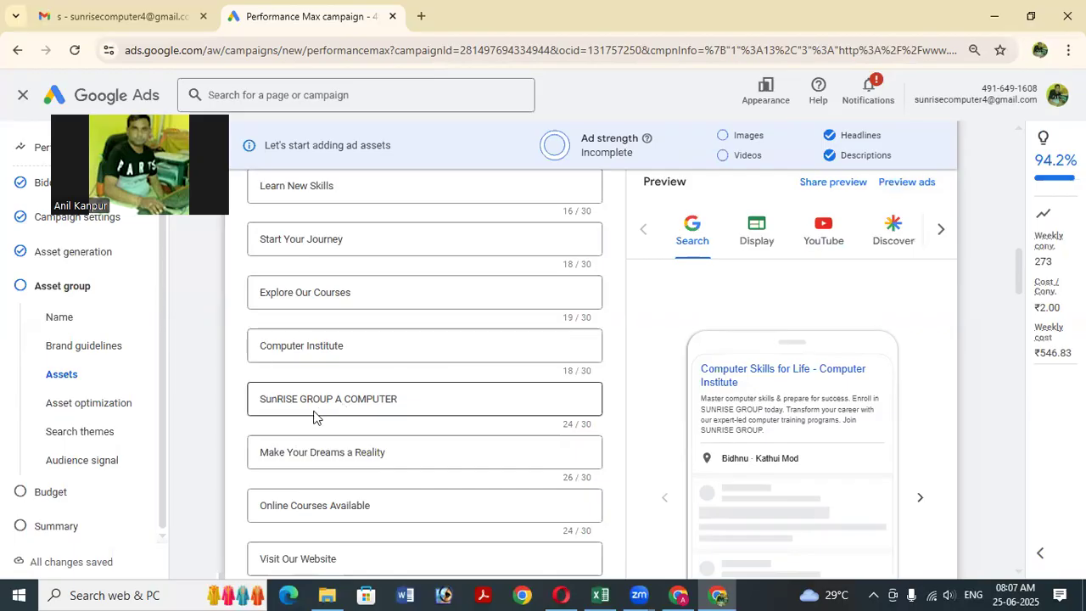
Rewrite the headline as SUNRISE GROUP EDUCATION HUB, trimming it to 27 of 30 characters.
drag(259, 399, 283, 402)
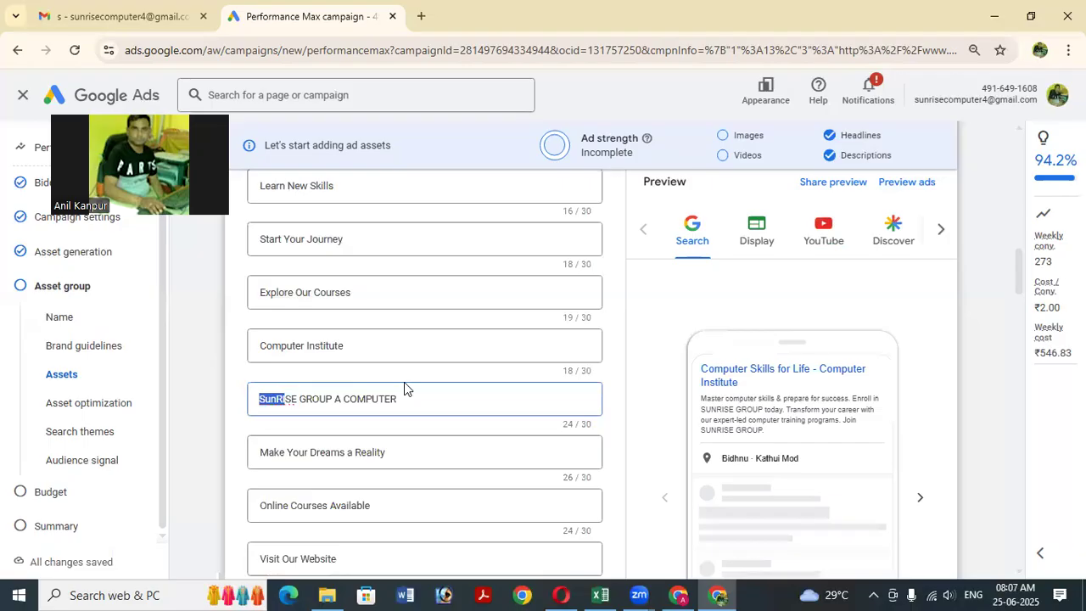
text(SUN)
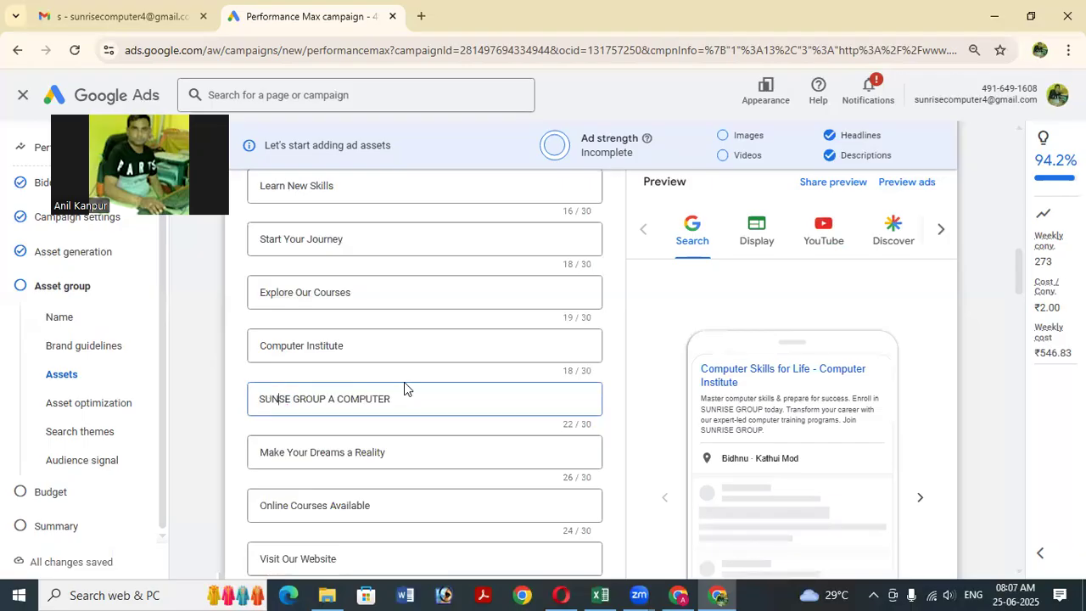
text(RI)
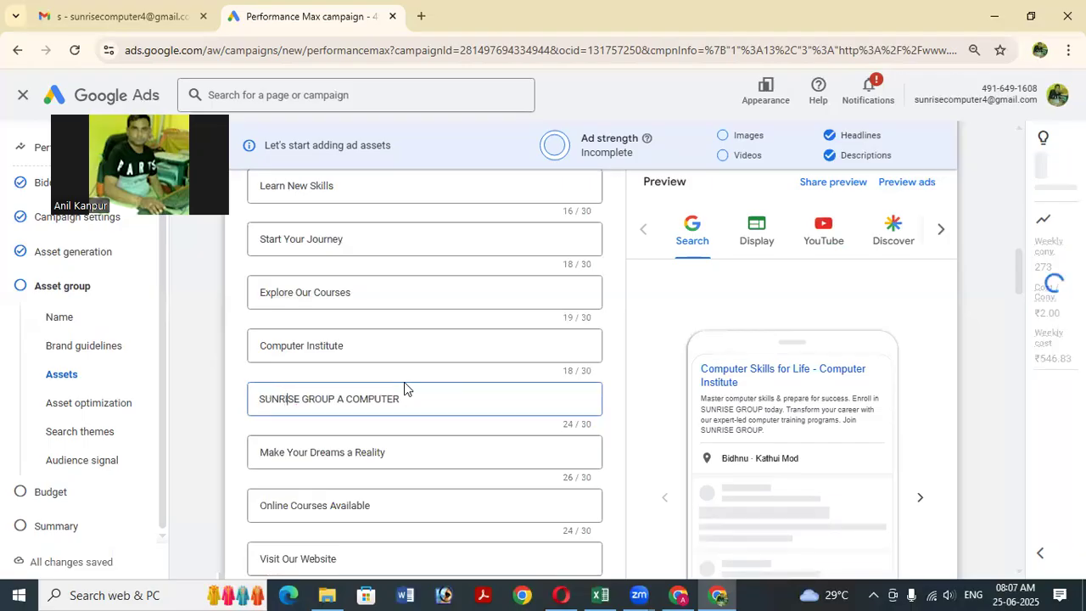
scroll(429, 407, down, 1)
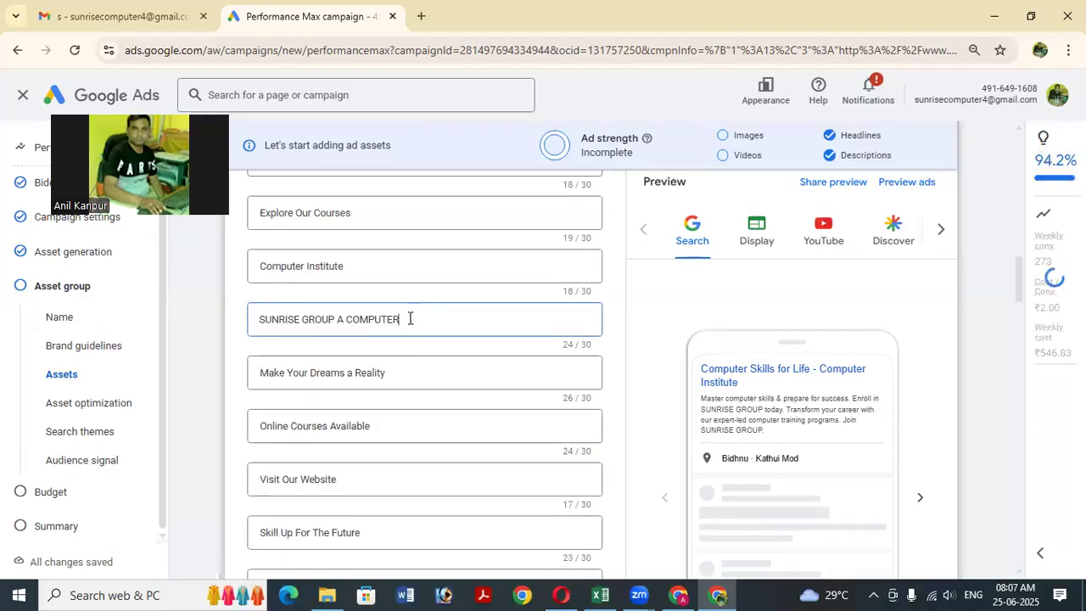
text(IN)
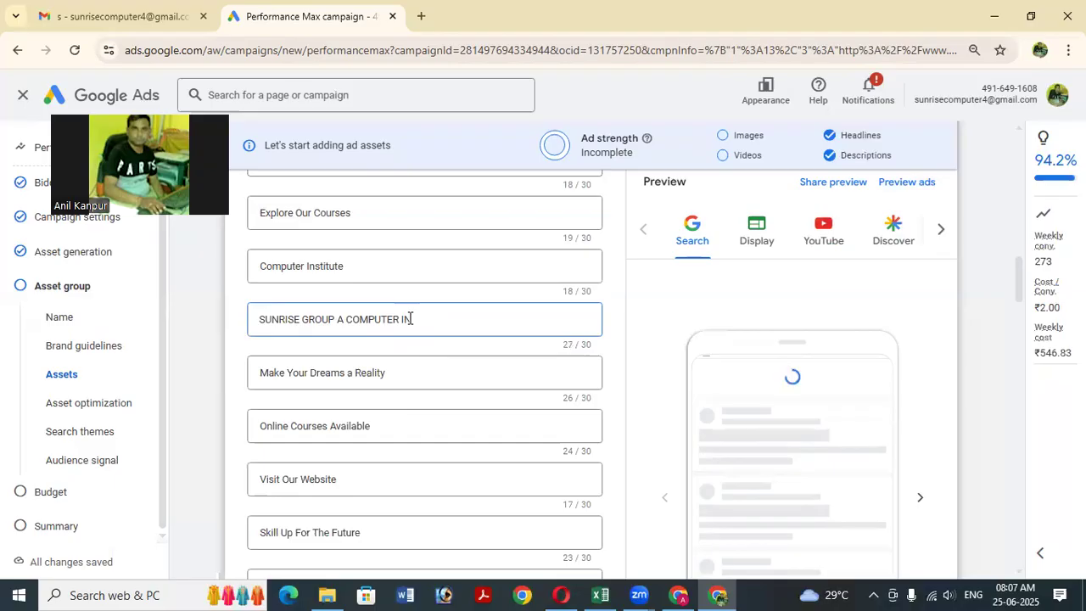
text(STITU)
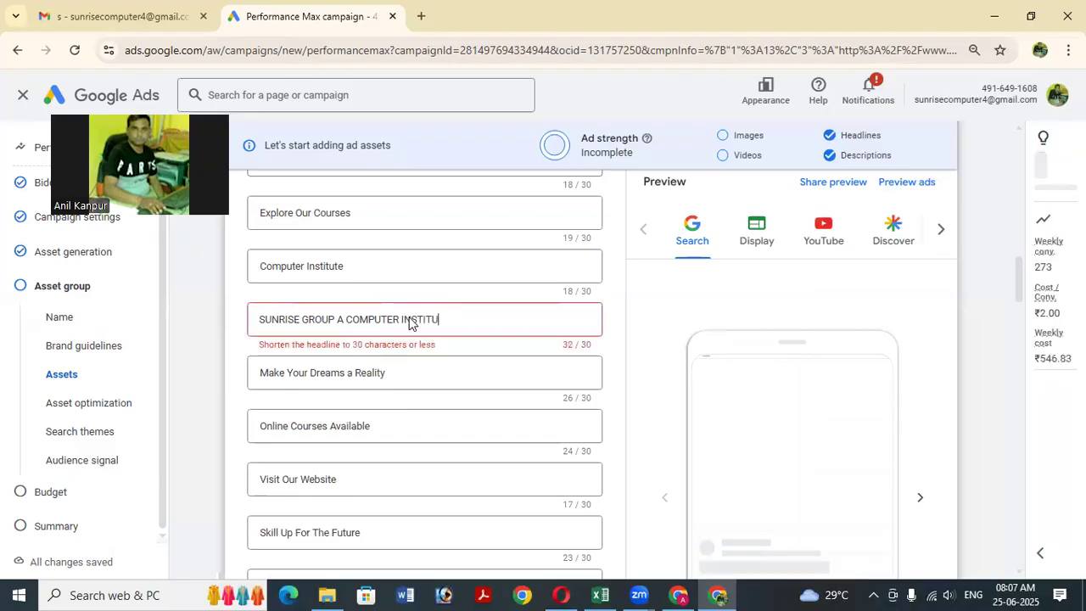
key(BackSpace)
key(BackSpace)
key(BackSpace)
key(BackSpace)
key(BackSpace)
key(BackSpace)
key(BackSpace)
key(BackSpace)
key(BackSpace)
key(BackSpace)
key(BackSpace)
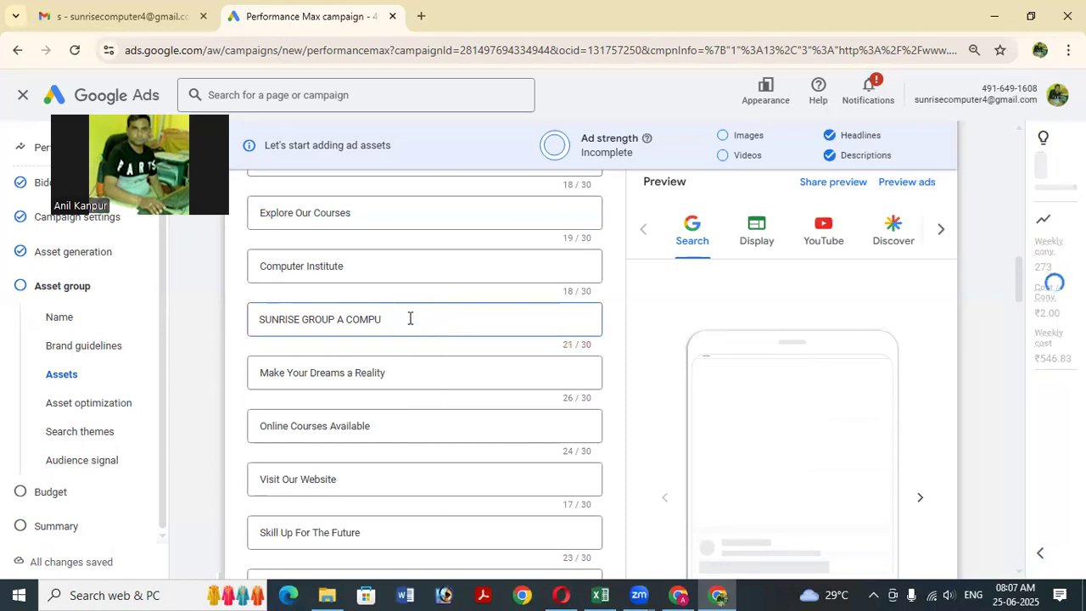
key(BackSpace)
key(BackSpace)
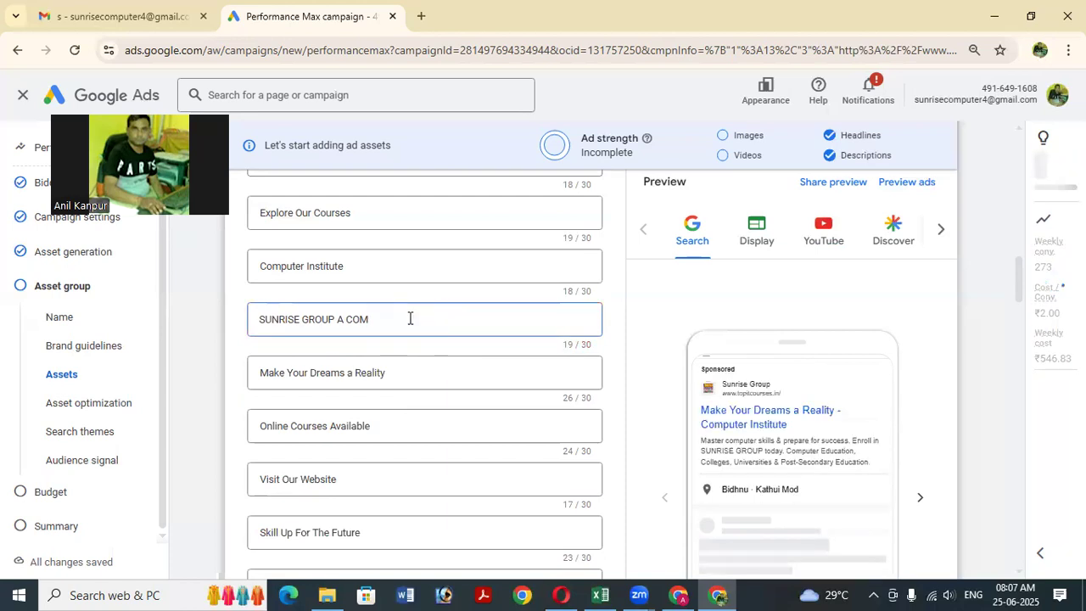
key(BackSpace)
key(BackSpace)
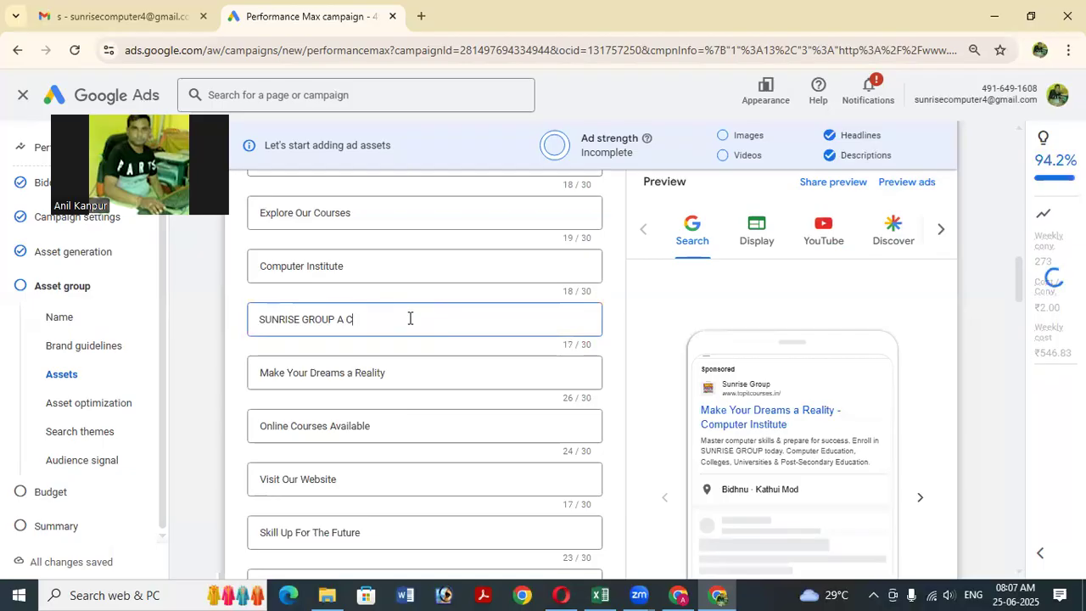
key(BackSpace)
key(BackSpace)
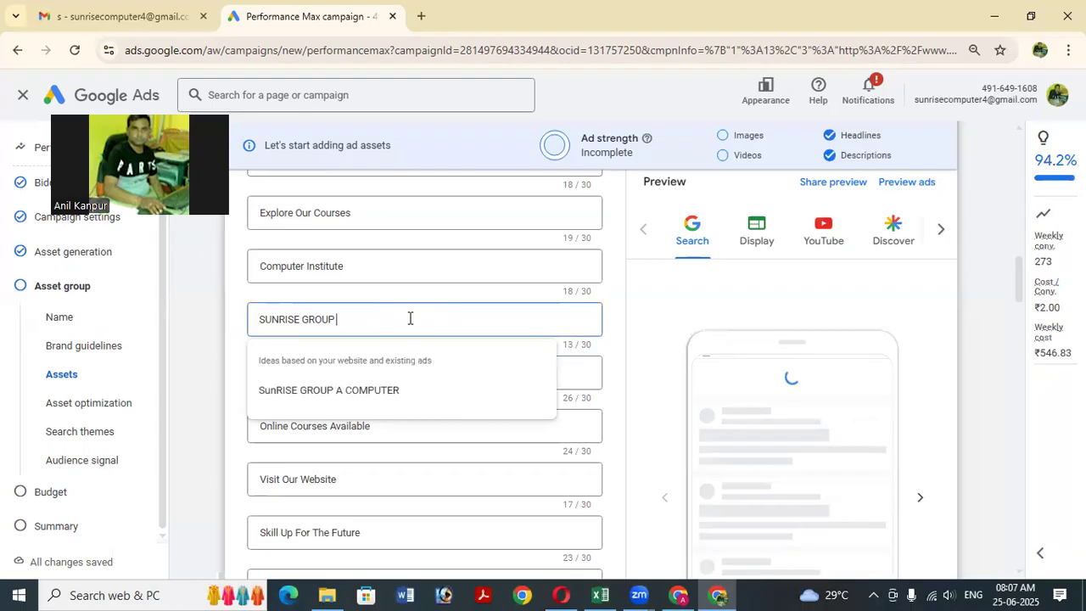
text(ED)
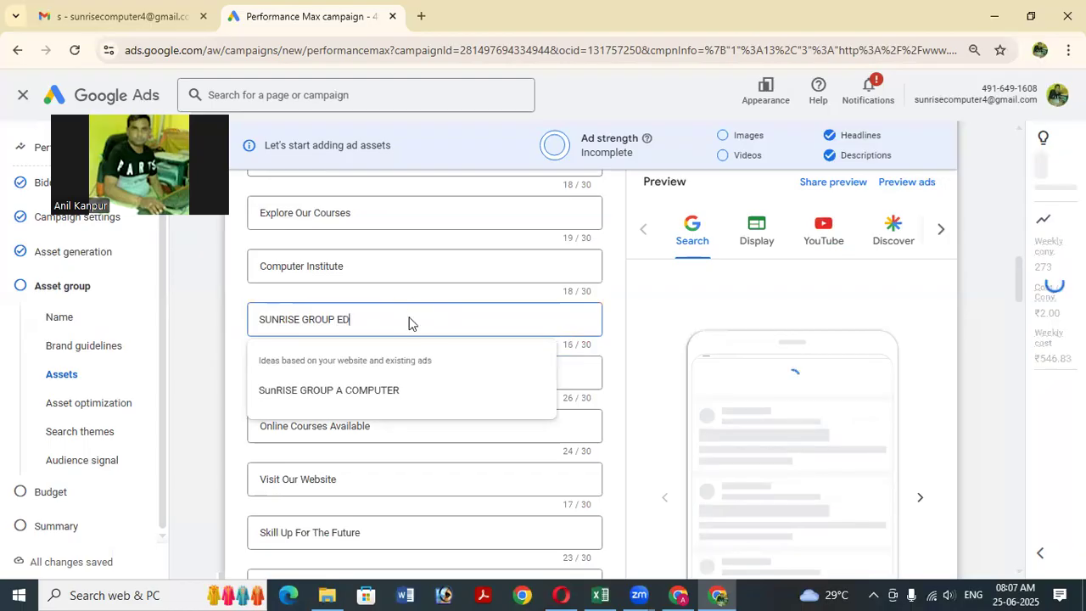
text(UCA)
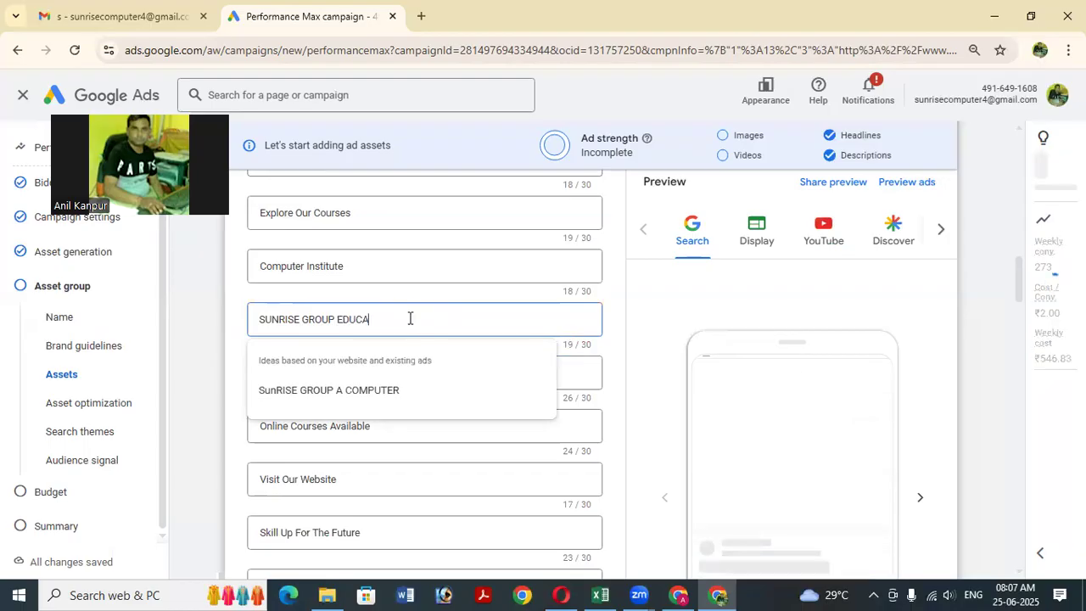
text(TION HUB)
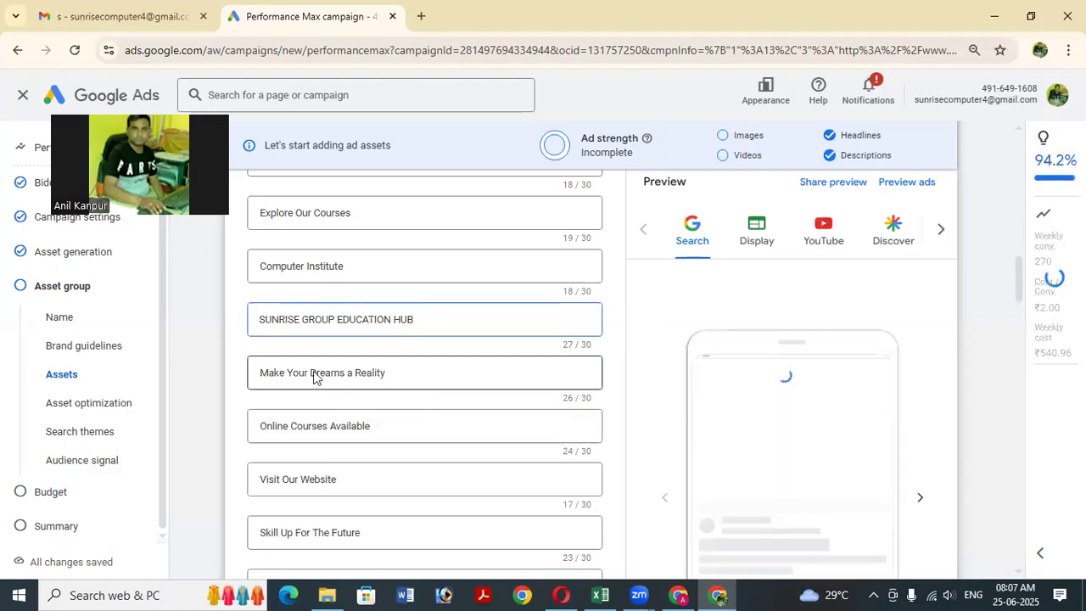
scroll(415, 351, down, 1)
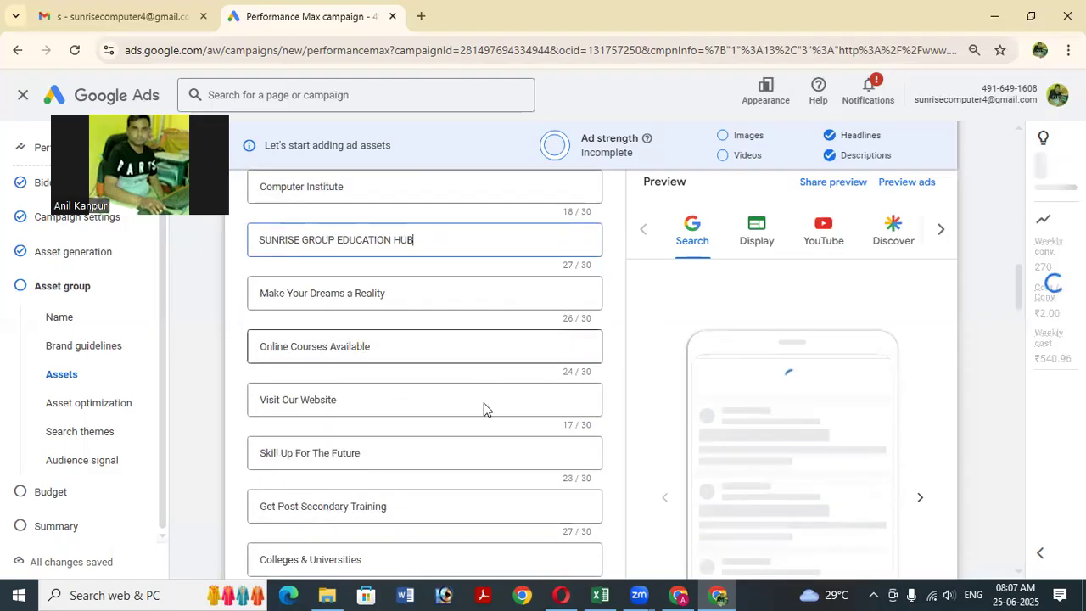
scroll(386, 385, down, 1)
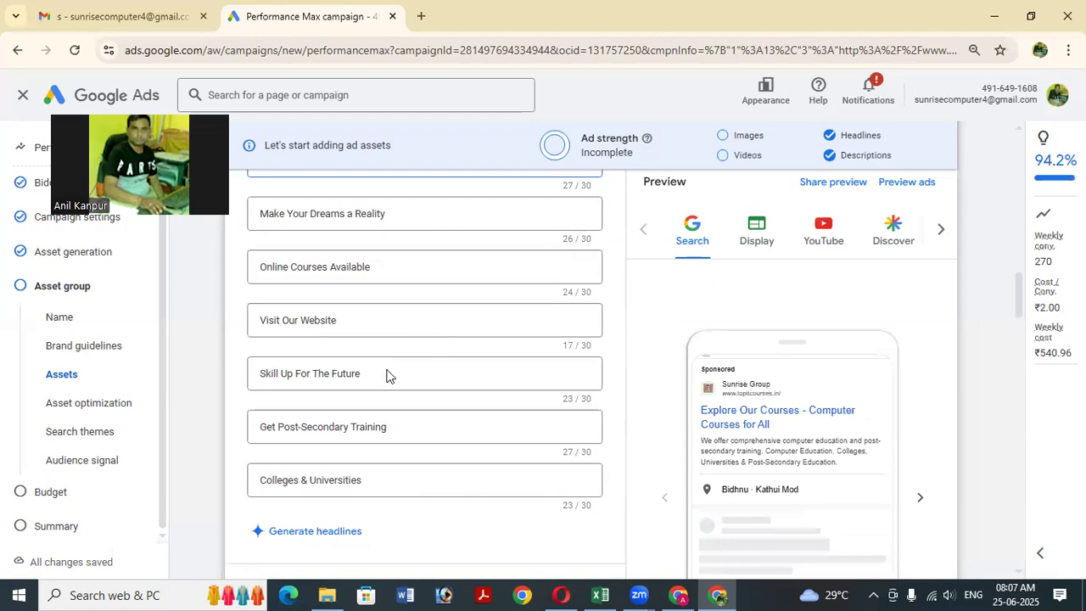
scroll(385, 375, up, 3)
scroll(366, 390, up, 2)
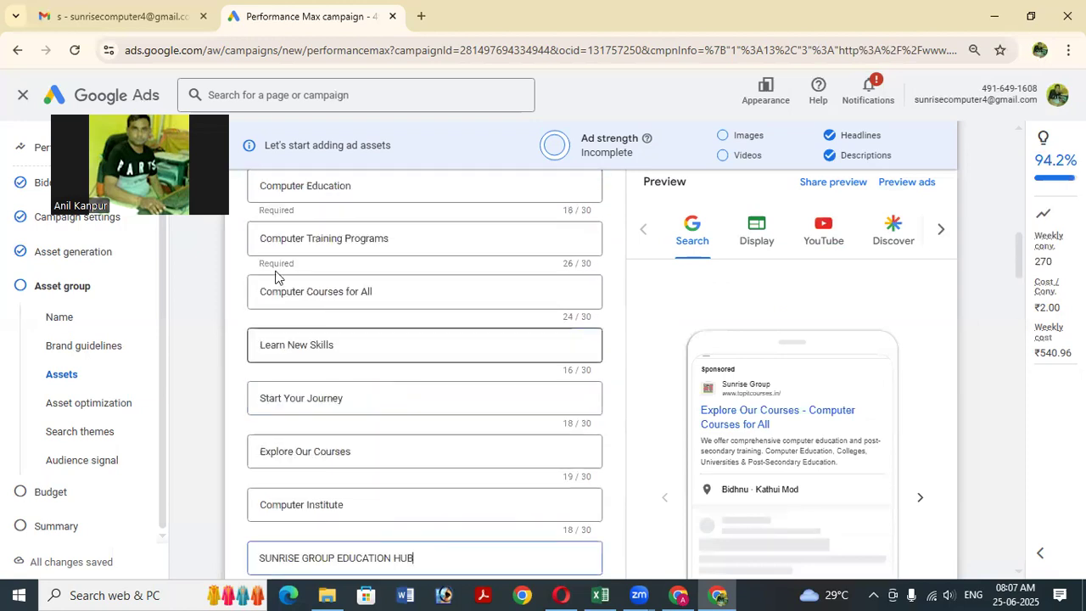
Page through suggested images and add the Sunrise Group Computer Institute & Library banner as image 1/20.
scroll(280, 363, up, 2)
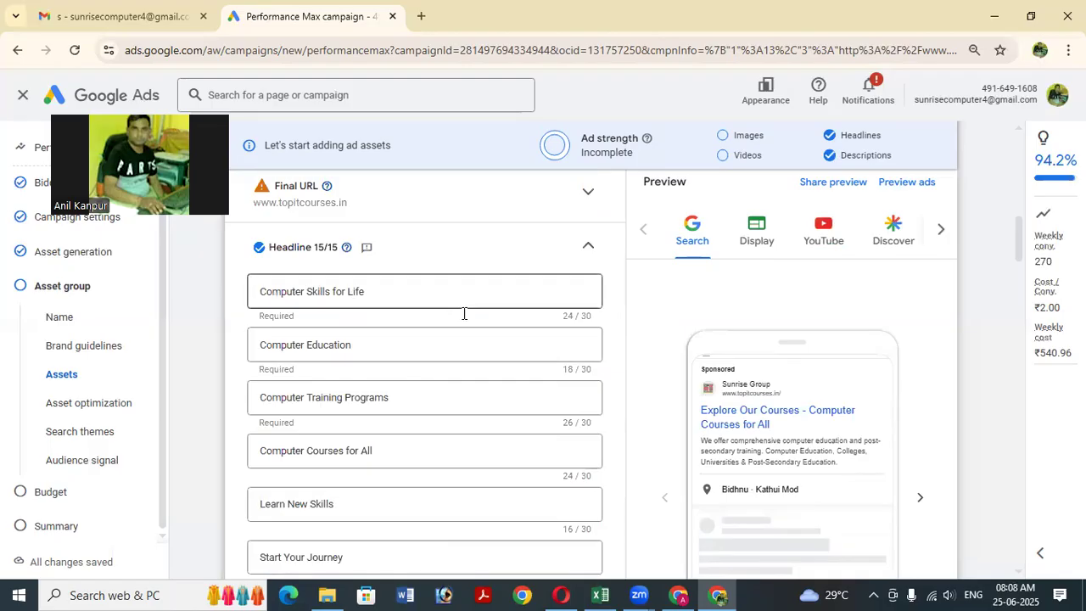
scroll(464, 313, down, 15)
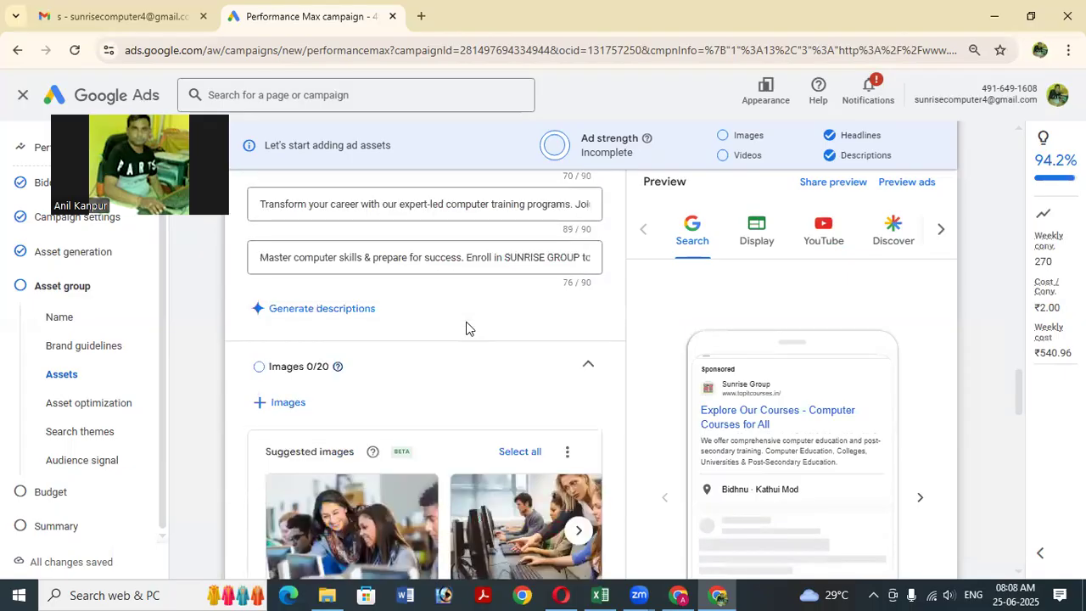
scroll(482, 281, down, 1)
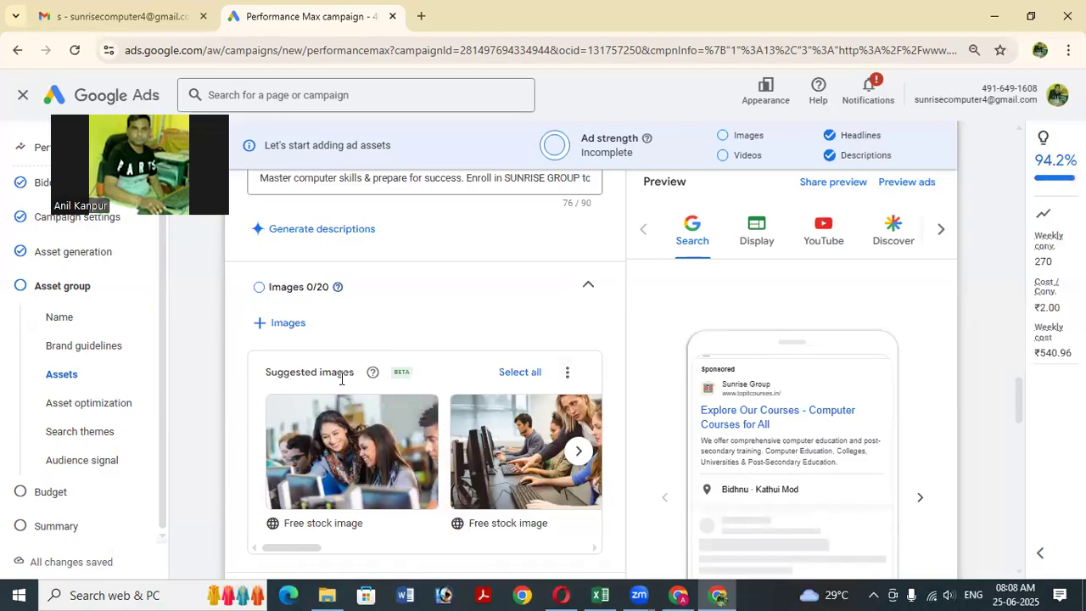
scroll(341, 380, down, 1)
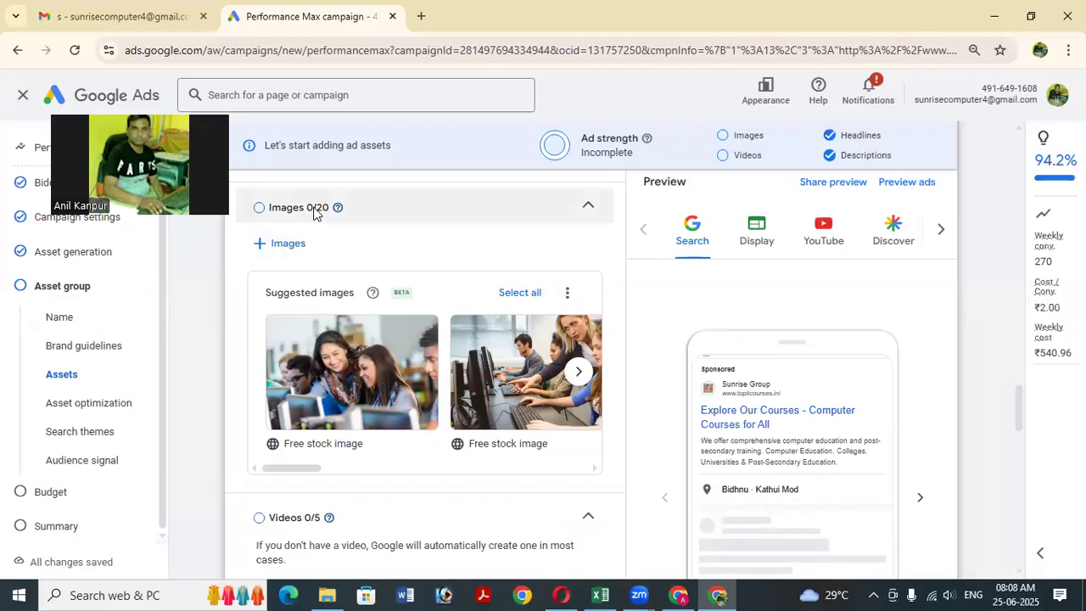
click(577, 374)
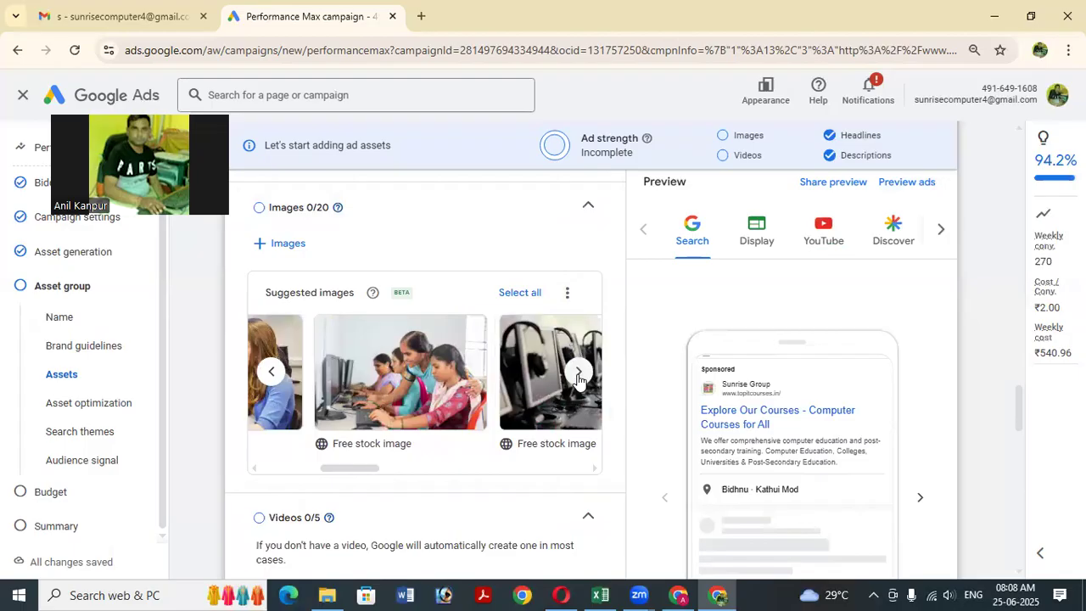
click(578, 374)
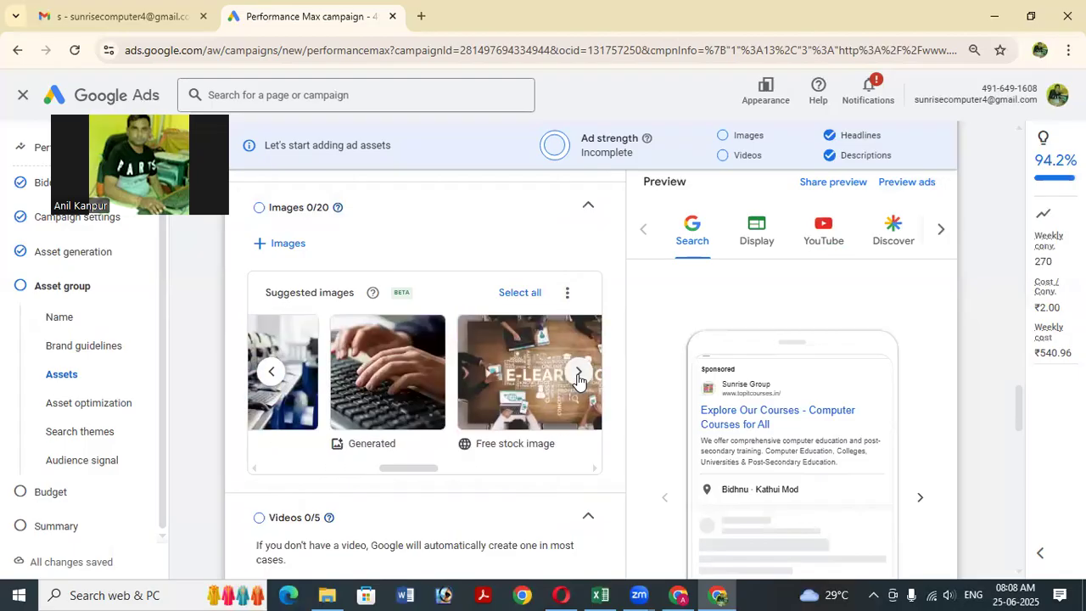
click(578, 374)
click(577, 374)
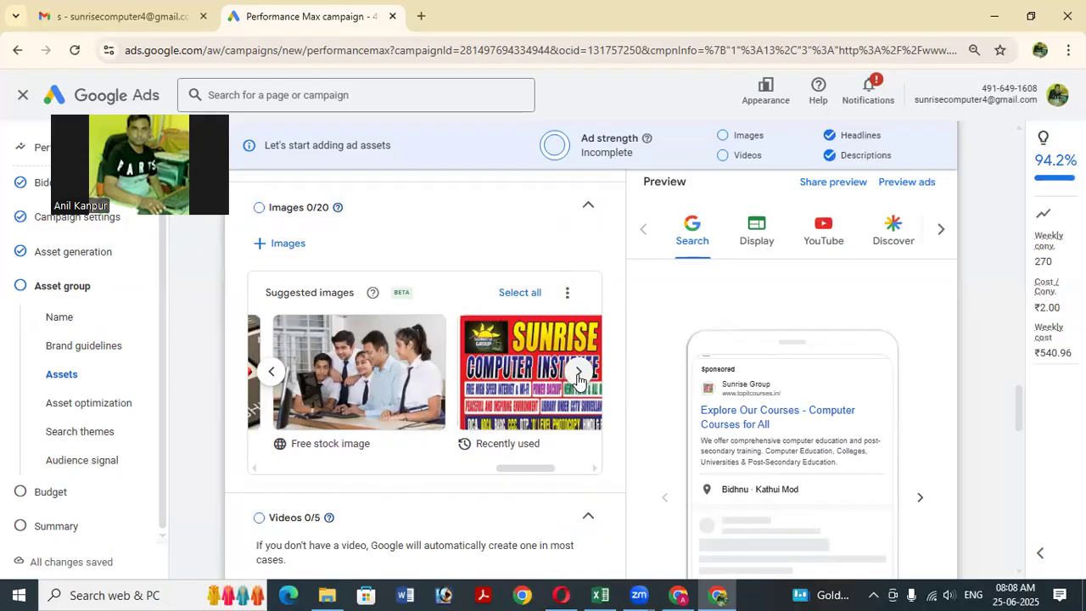
click(578, 376)
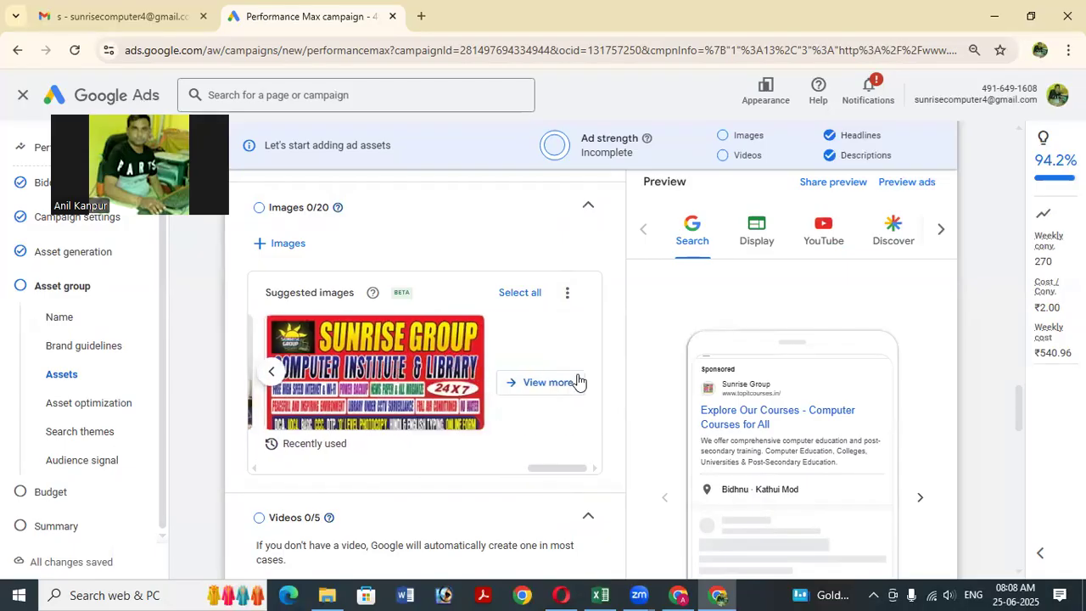
click(364, 373)
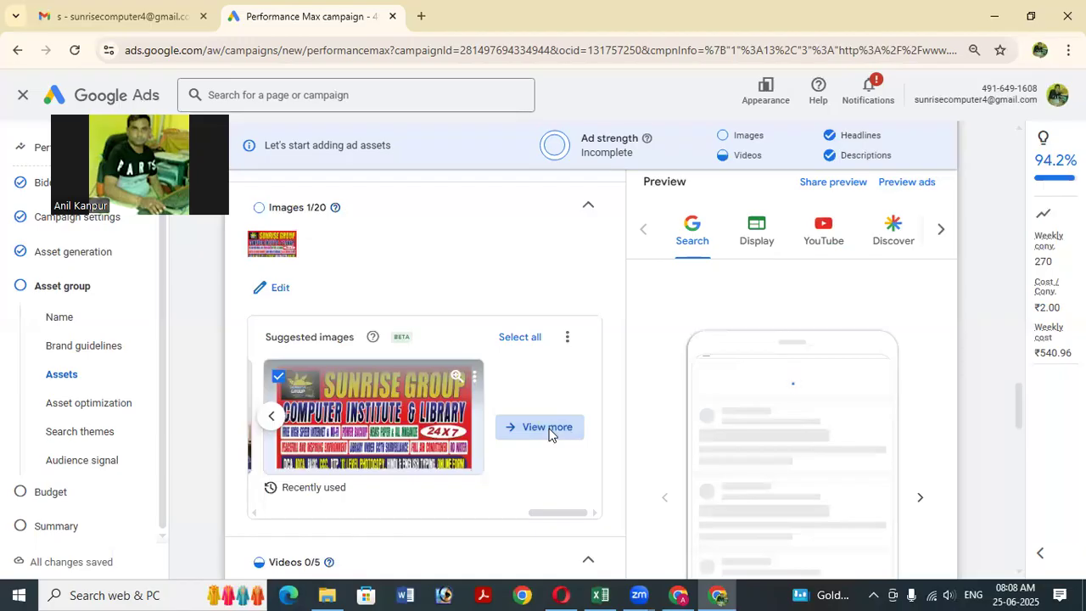
Open the full image picker and browse the Asset library tab.
click(548, 430)
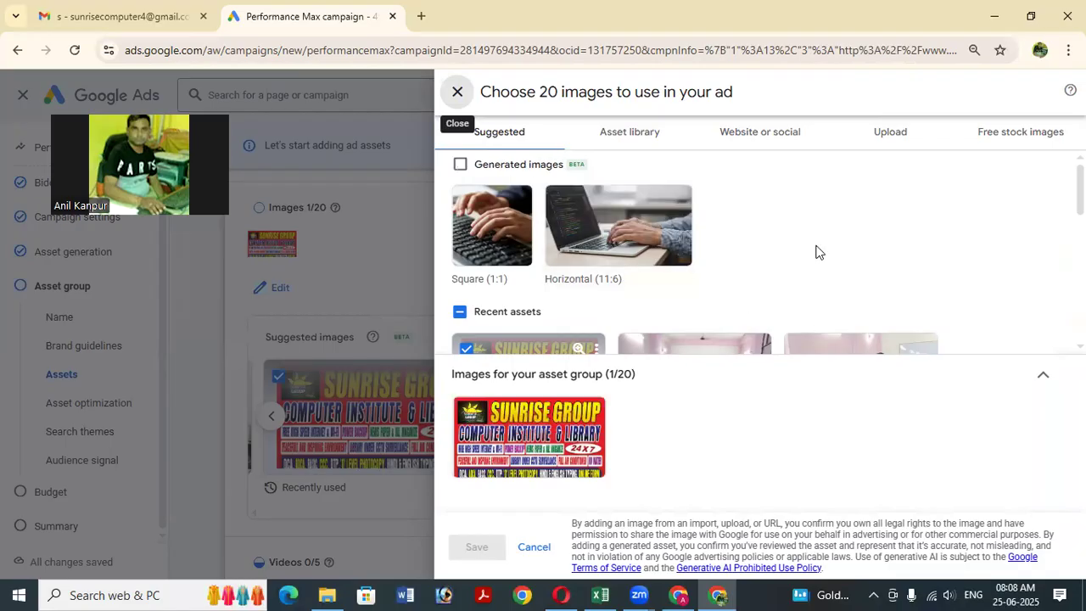
scroll(818, 255, down, 4)
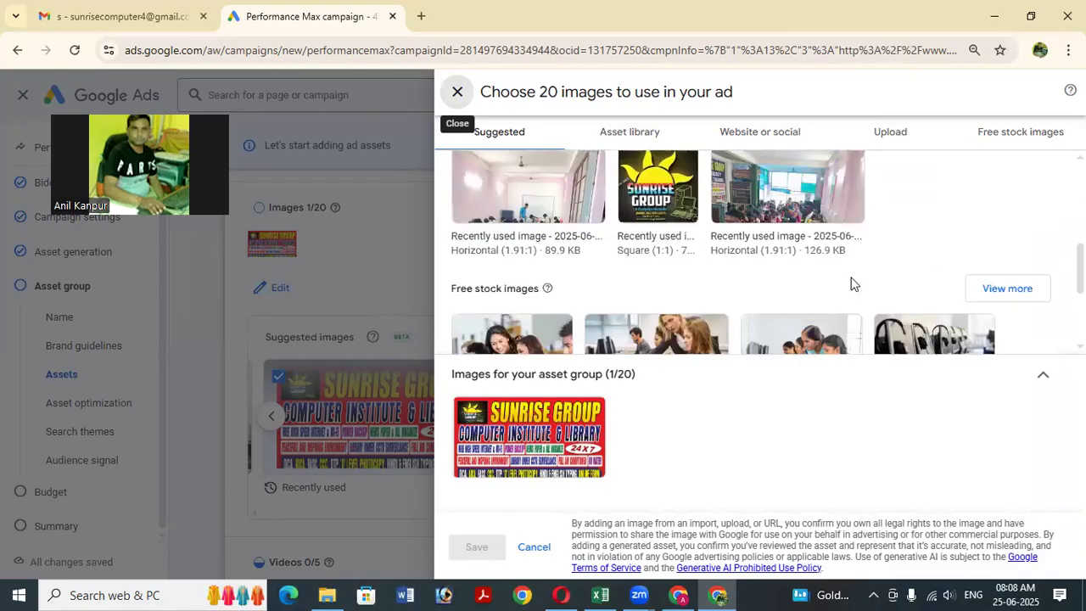
scroll(755, 288, up, 1)
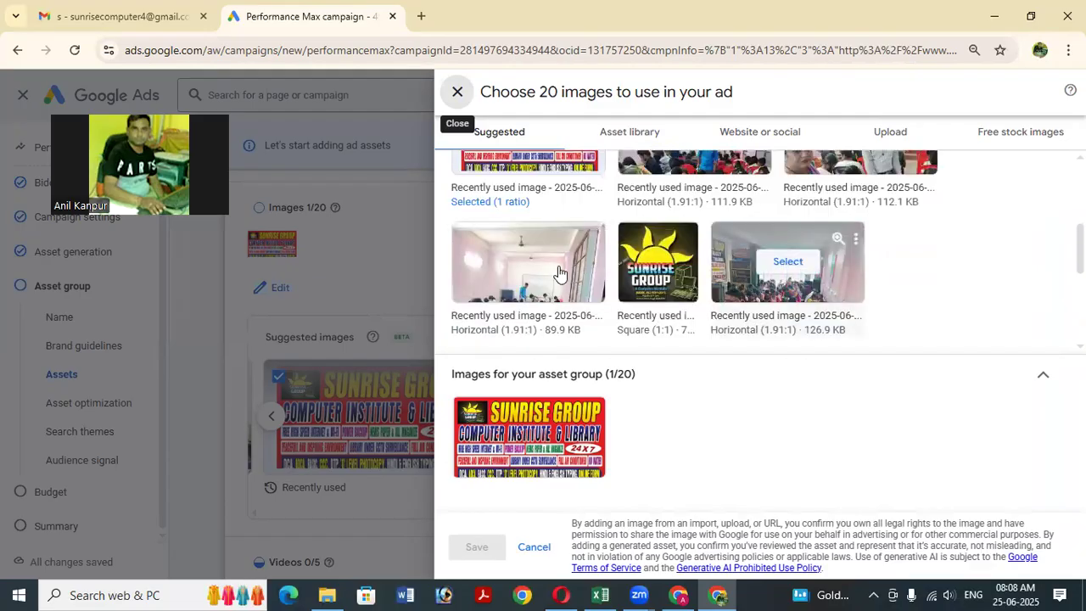
scroll(560, 272, up, 2)
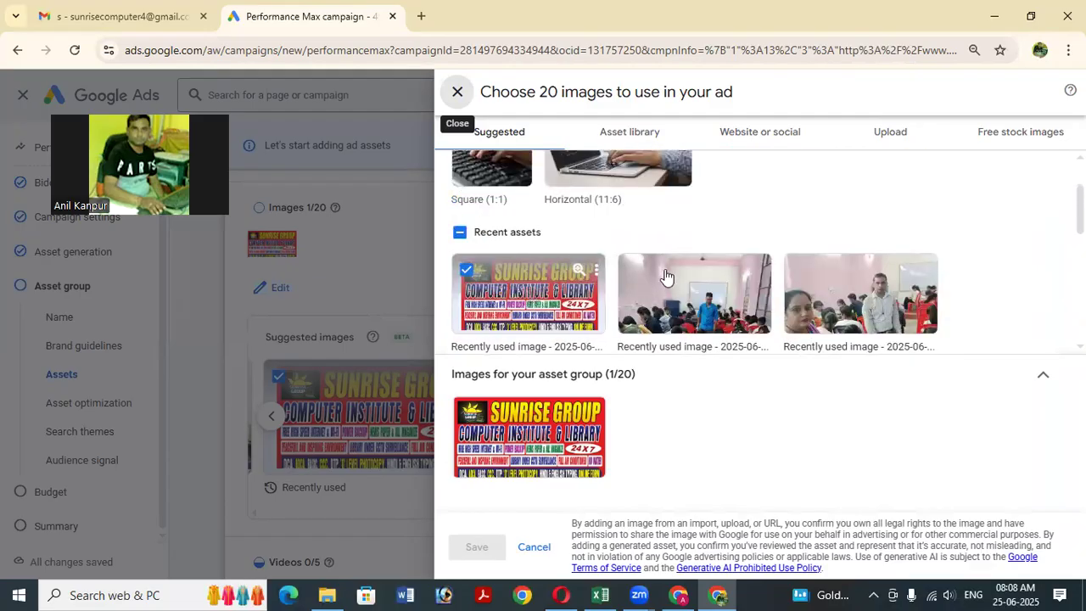
scroll(692, 276, down, 3)
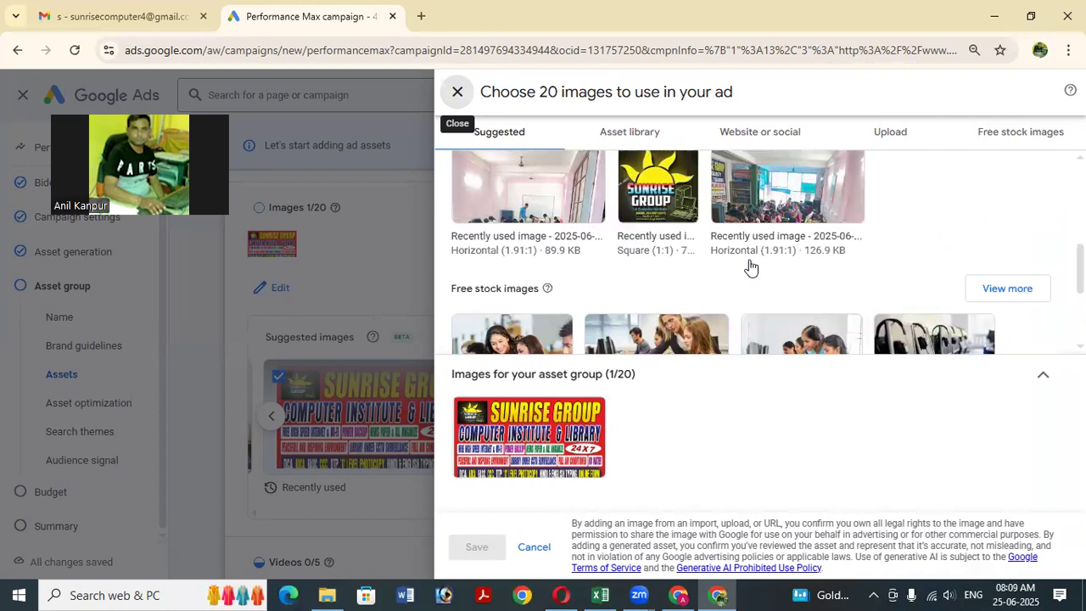
scroll(751, 267, down, 2)
scroll(751, 268, down, 1)
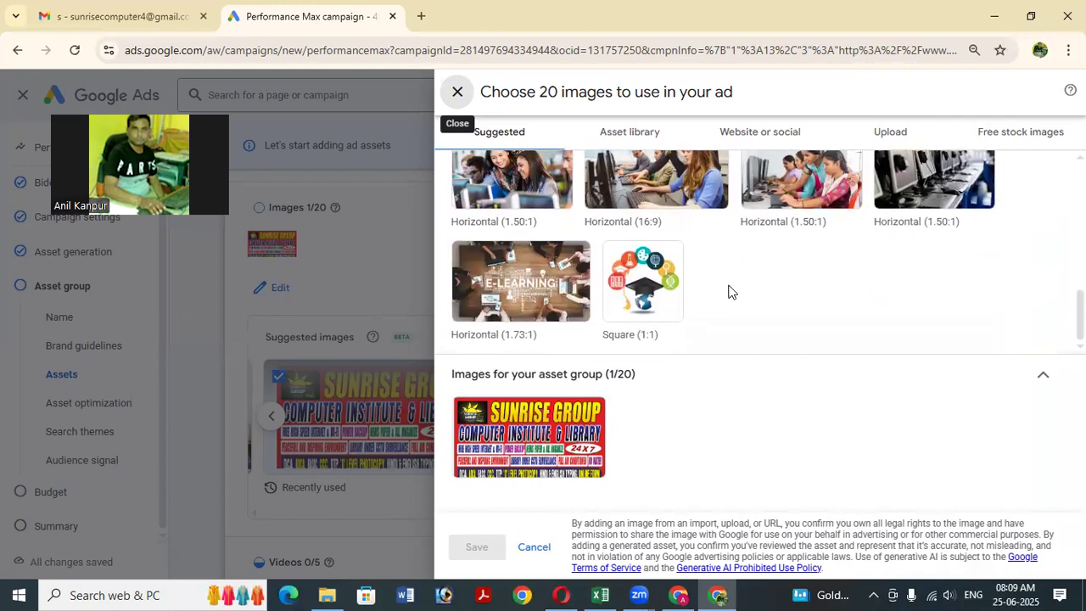
scroll(727, 293, up, 10)
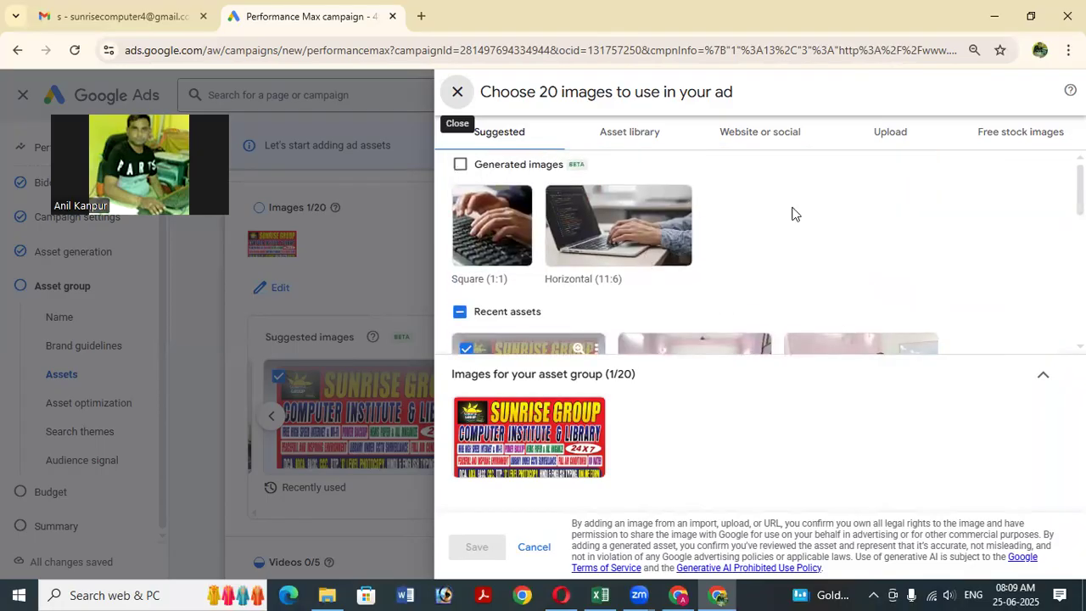
click(625, 136)
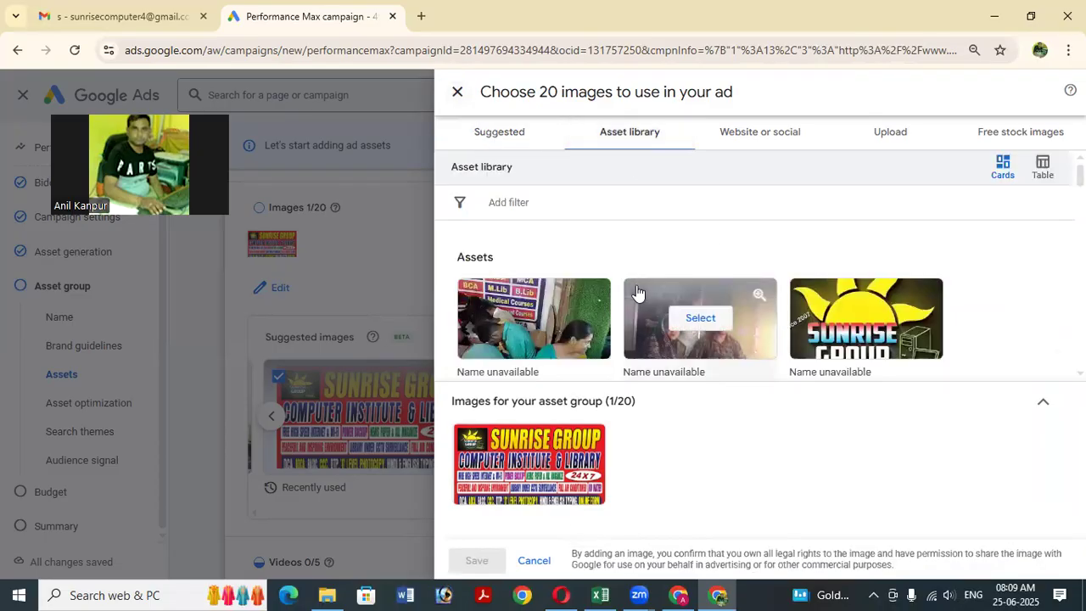
scroll(653, 288, down, 3)
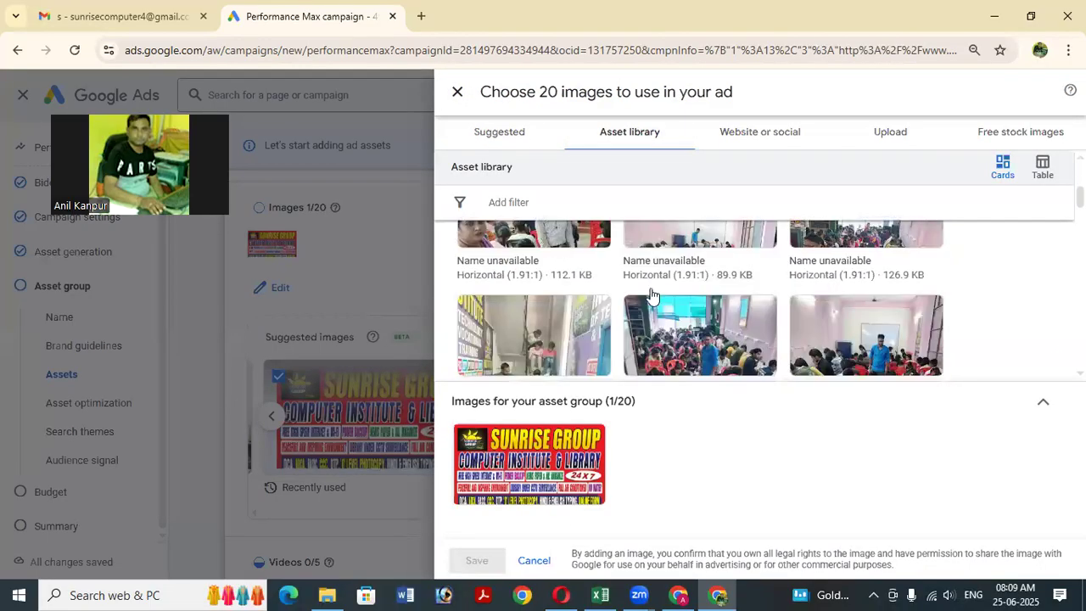
scroll(651, 296, down, 2)
scroll(650, 295, down, 1)
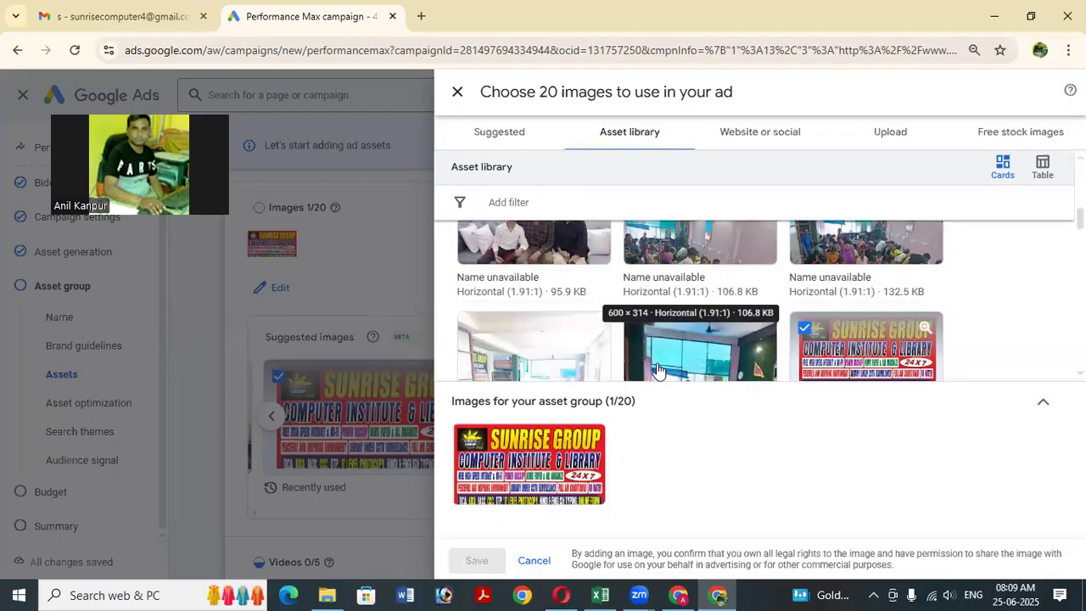
scroll(556, 348, down, 1)
scroll(555, 348, down, 1)
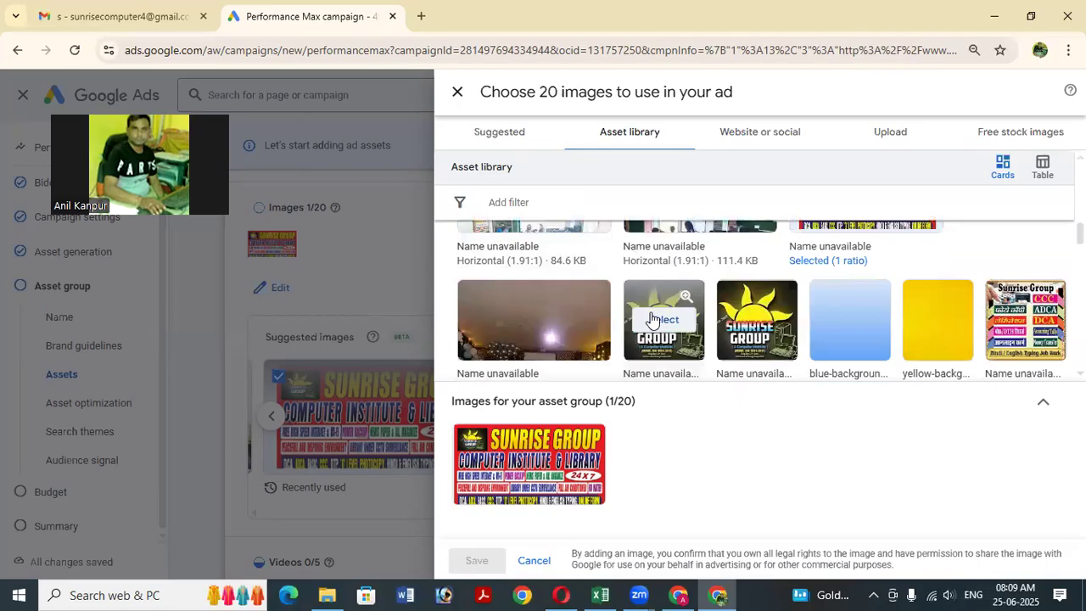
scroll(650, 319, down, 1)
scroll(651, 319, down, 1)
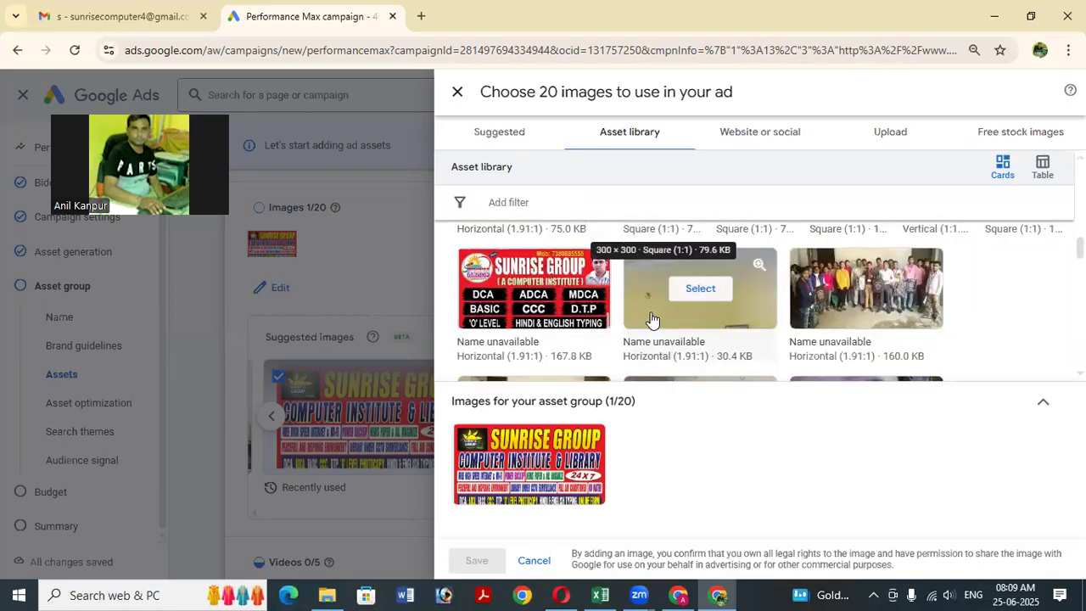
Add the Sunrise Group course banner, group photo, two computer-lab photos and SUNRISE GROUP banner.
click(536, 295)
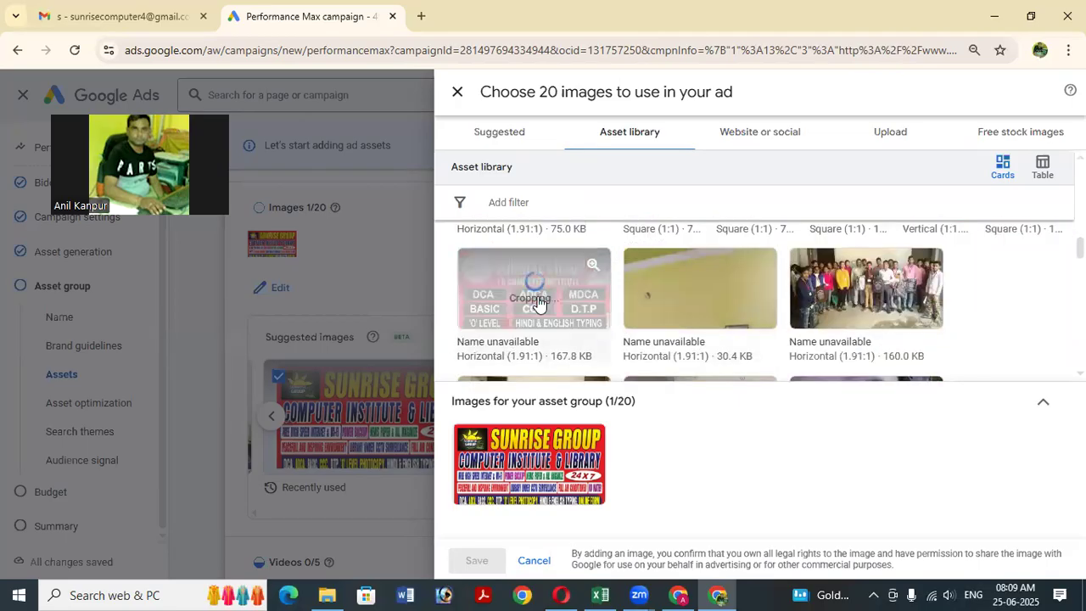
scroll(670, 320, down, 1)
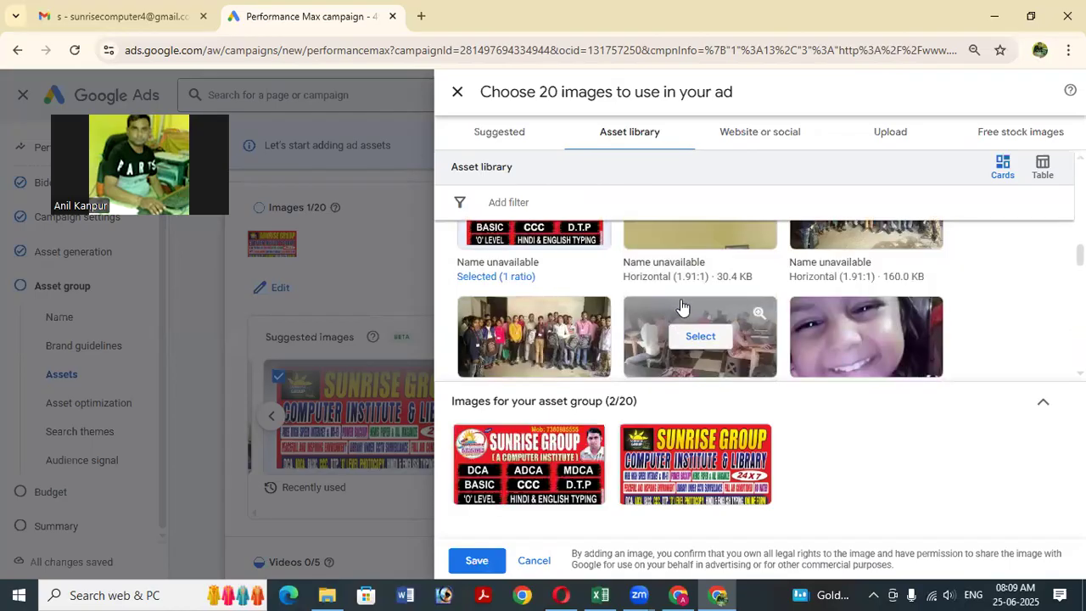
click(536, 336)
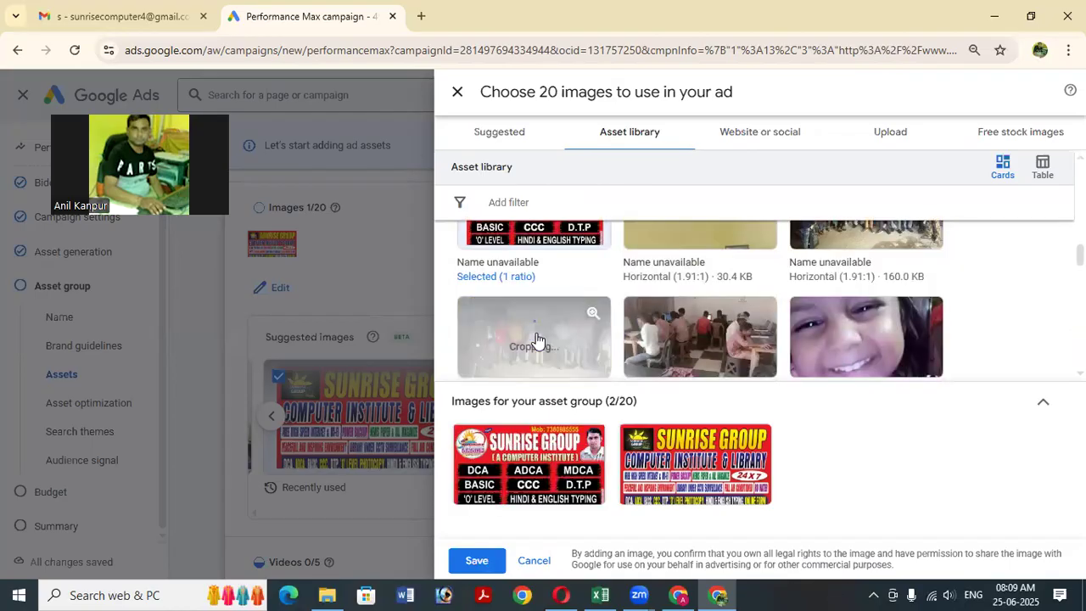
scroll(683, 327, down, 1)
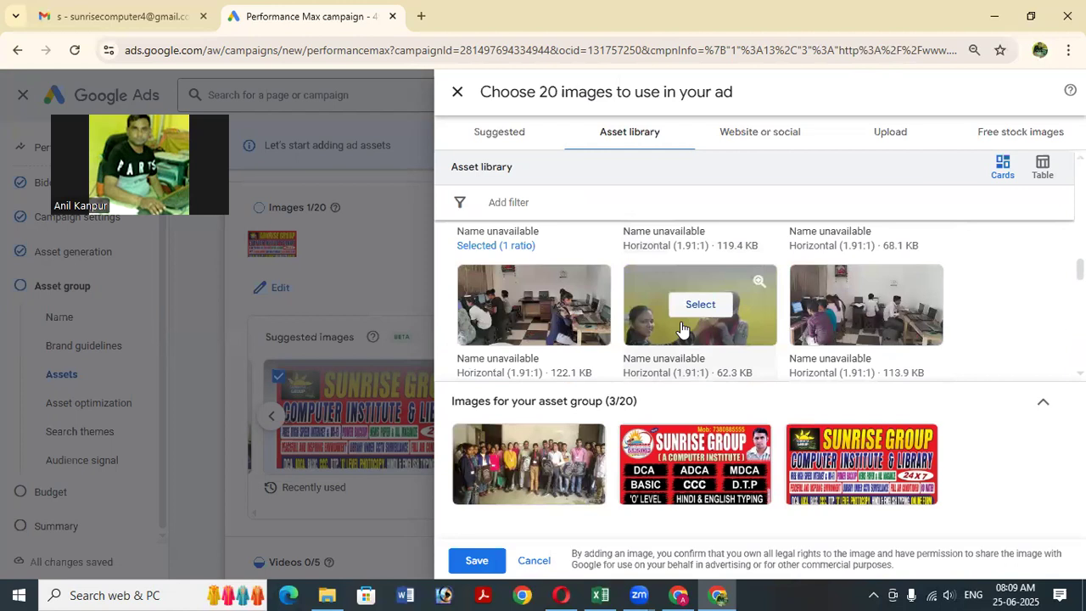
click(535, 305)
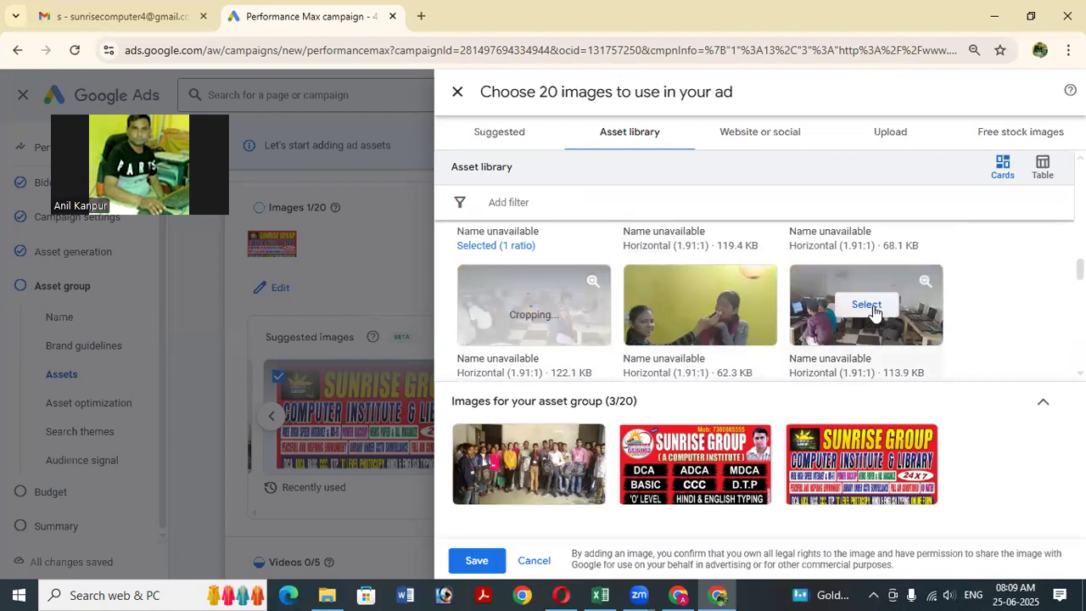
click(872, 310)
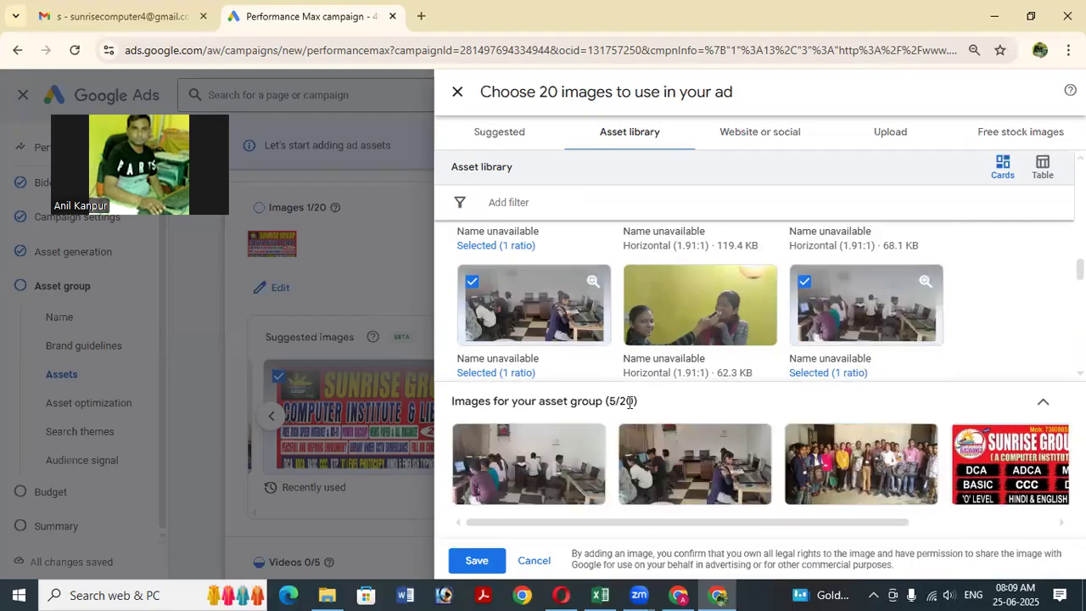
scroll(712, 339, down, 1)
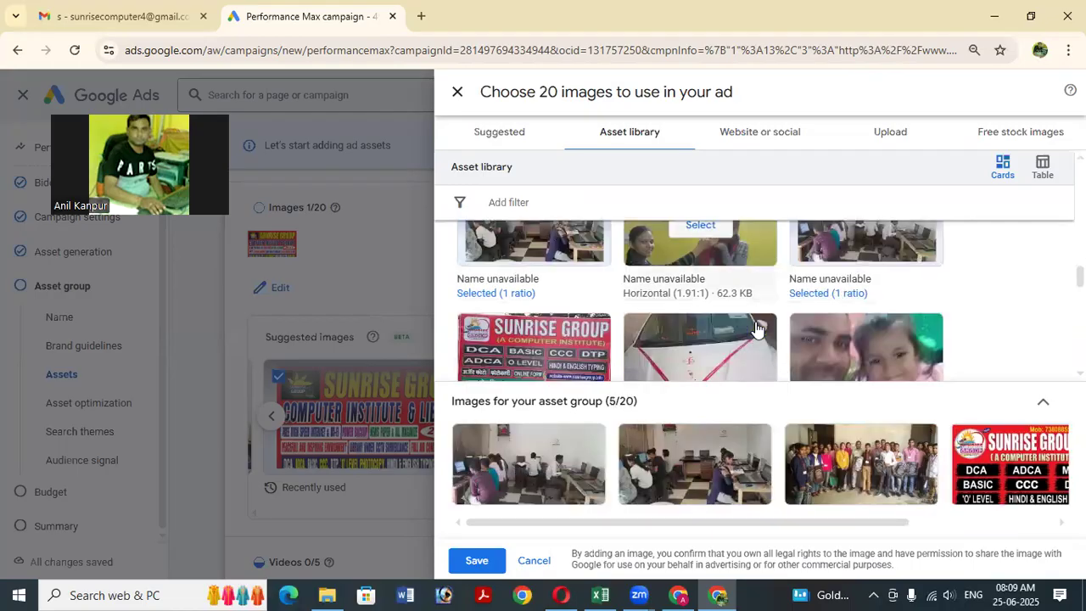
click(532, 351)
Add the classroom, computer room and yellow-walled classroom photos, reaching 9/20 images.
scroll(712, 335, down, 1)
scroll(727, 320, down, 1)
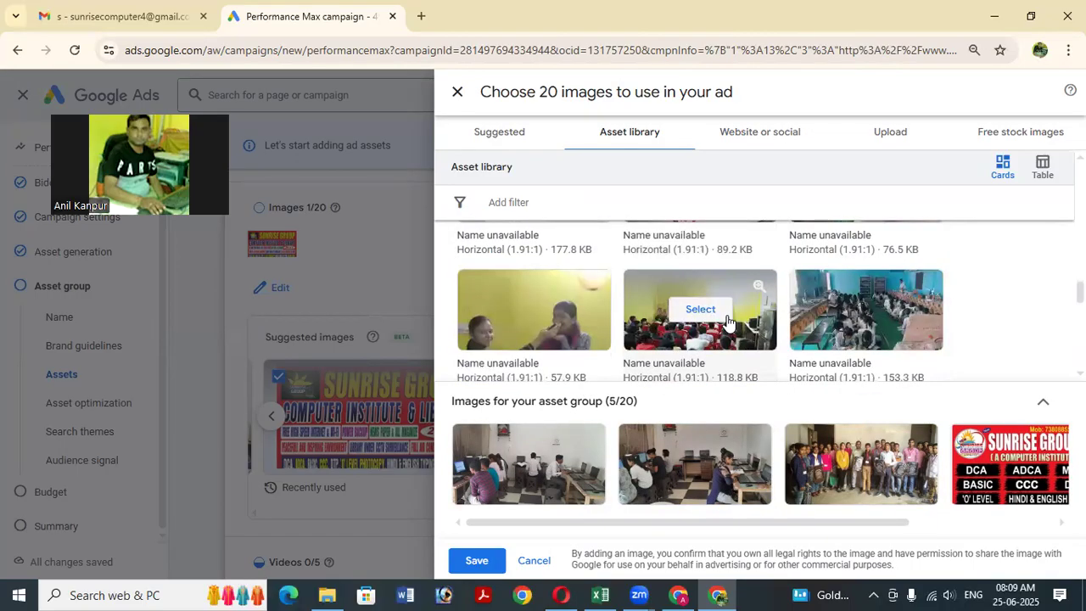
click(694, 319)
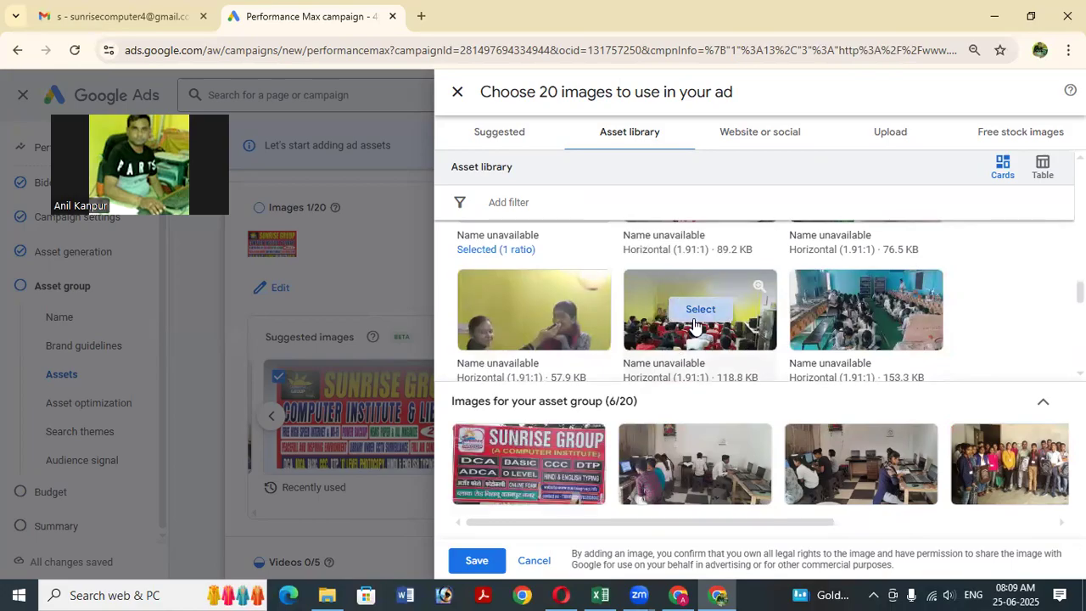
scroll(694, 325, down, 1)
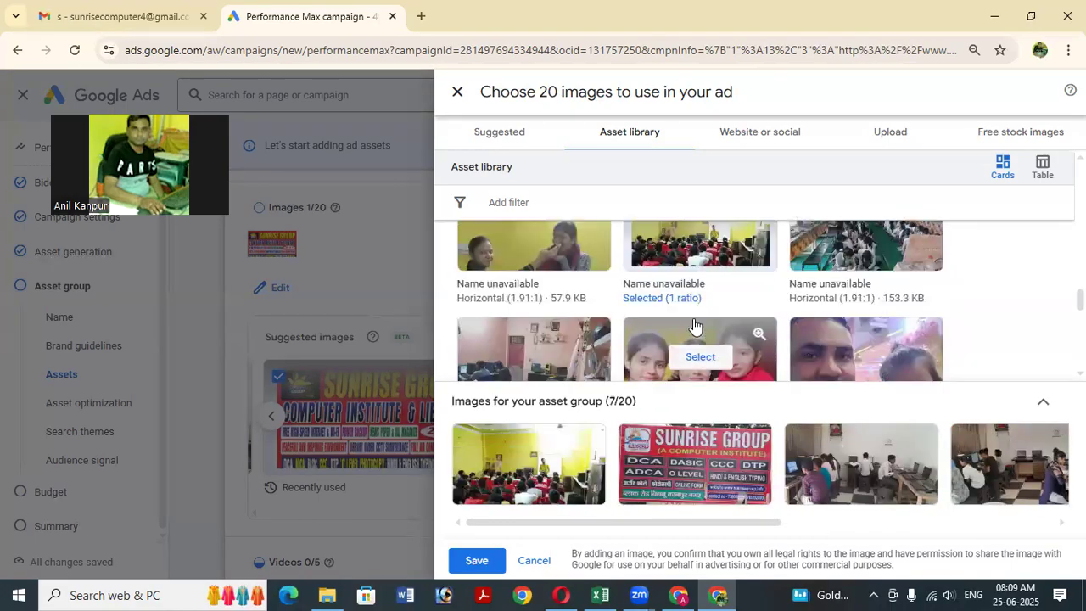
scroll(694, 325, down, 1)
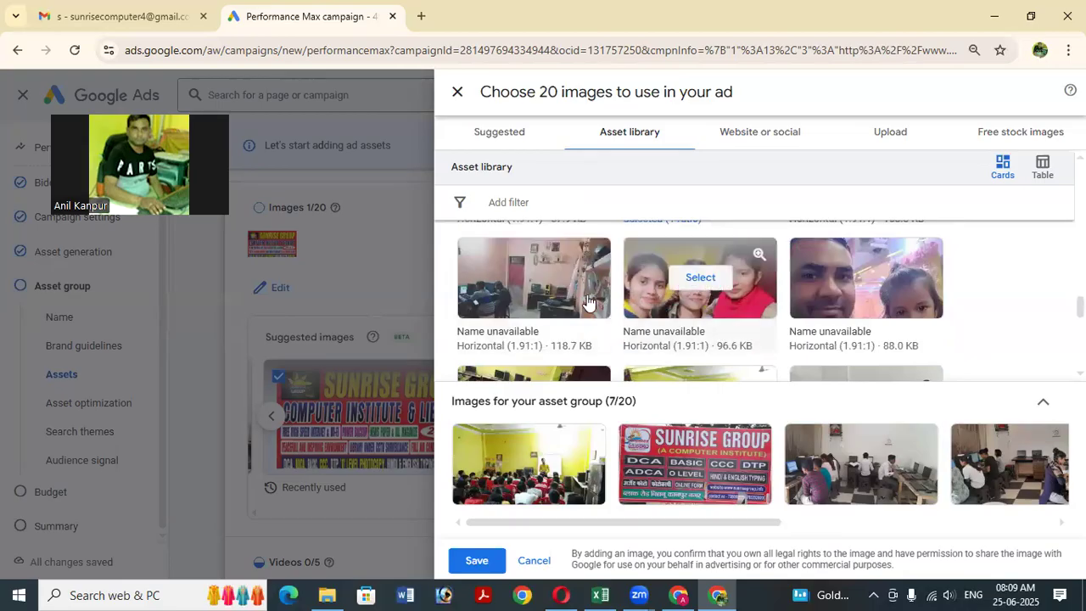
click(562, 292)
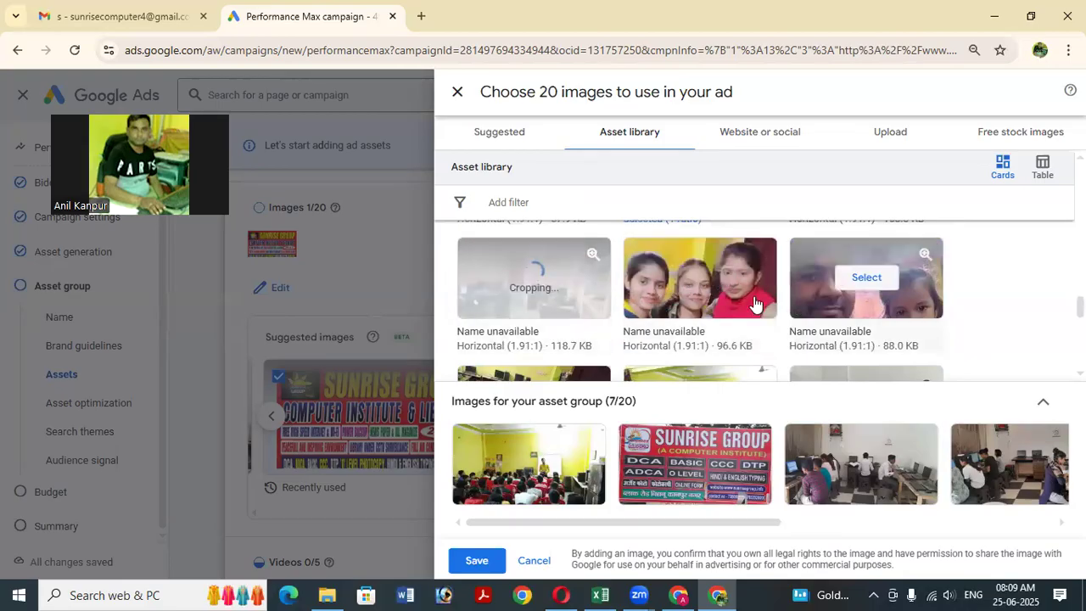
scroll(754, 303, down, 1)
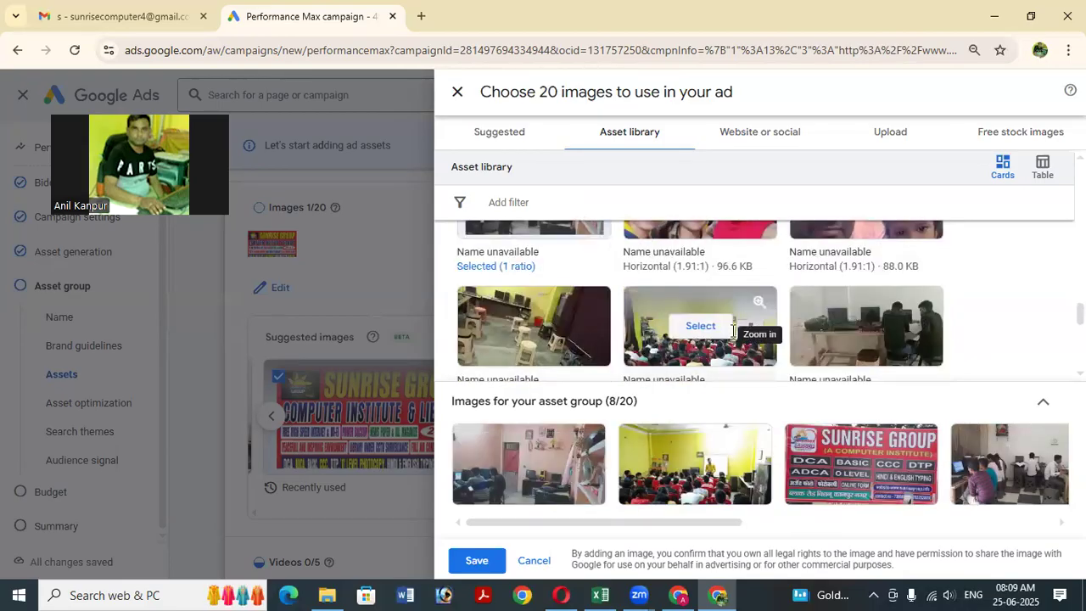
scroll(852, 339, down, 1)
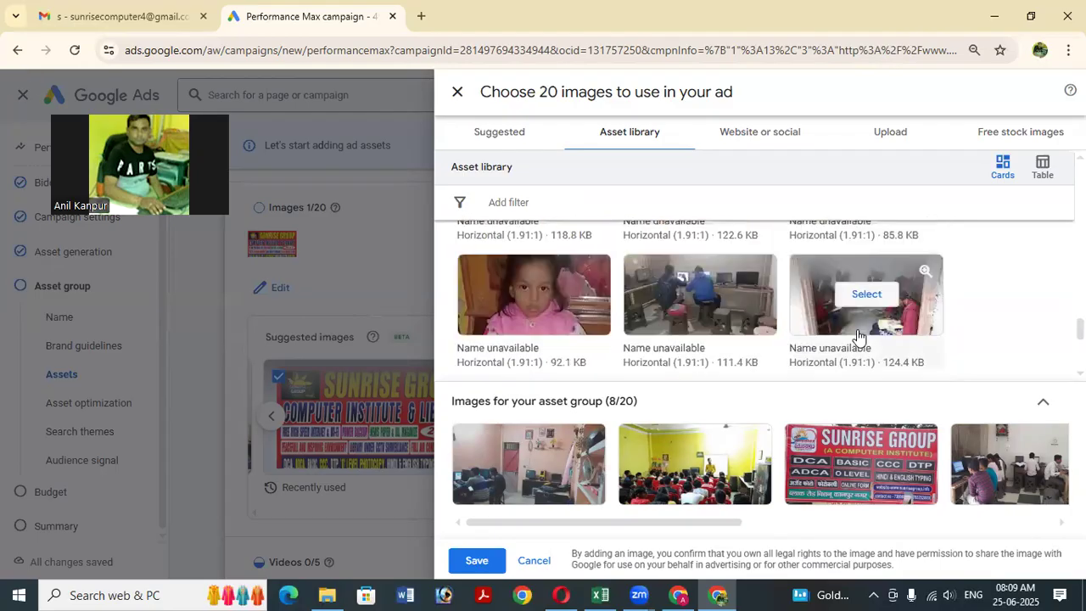
scroll(723, 328, down, 1)
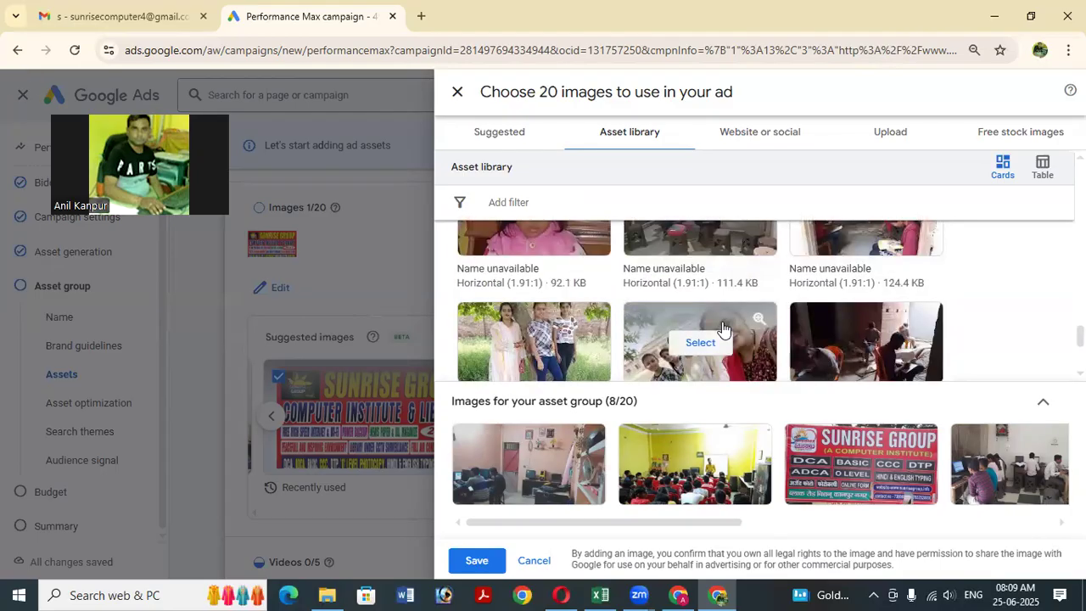
scroll(837, 338, down, 1)
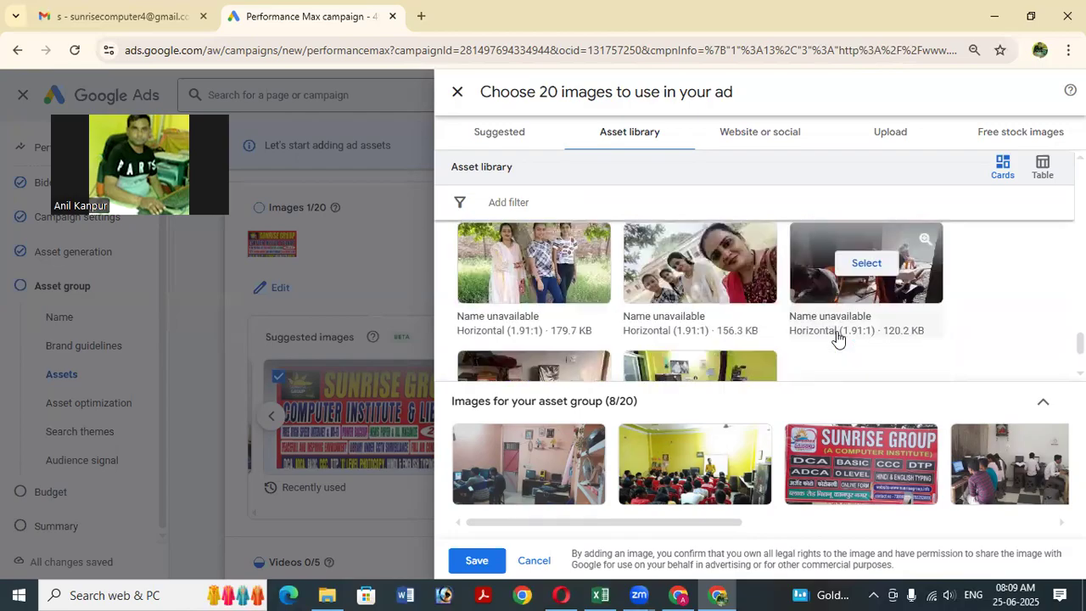
scroll(839, 339, down, 1)
click(696, 320)
scroll(697, 328, down, 1)
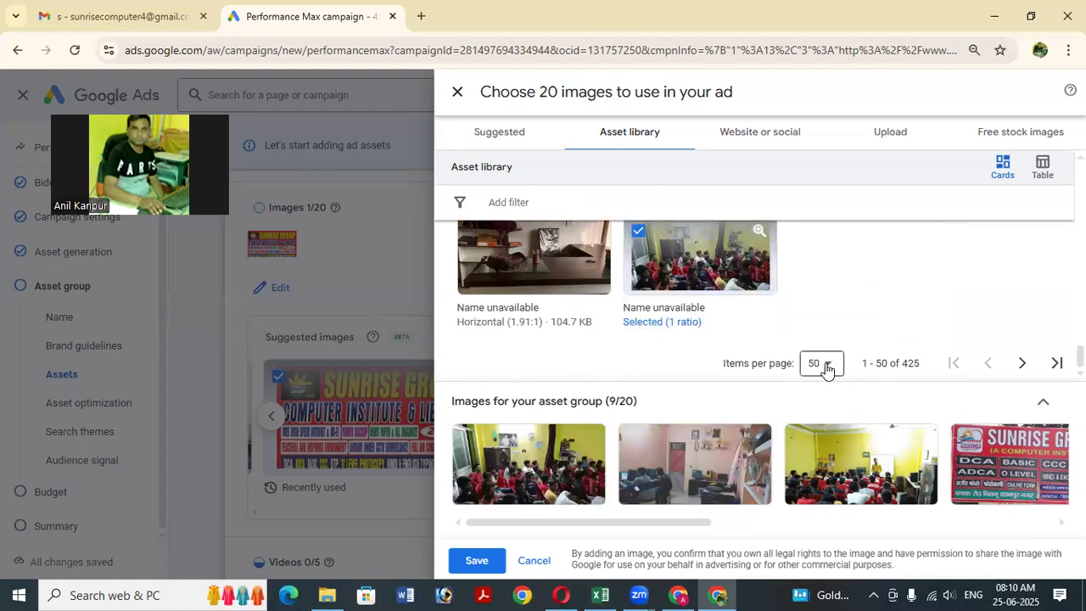
On the next library page, add the SUNRISE GROUP course banner and the student group photo.
click(1022, 363)
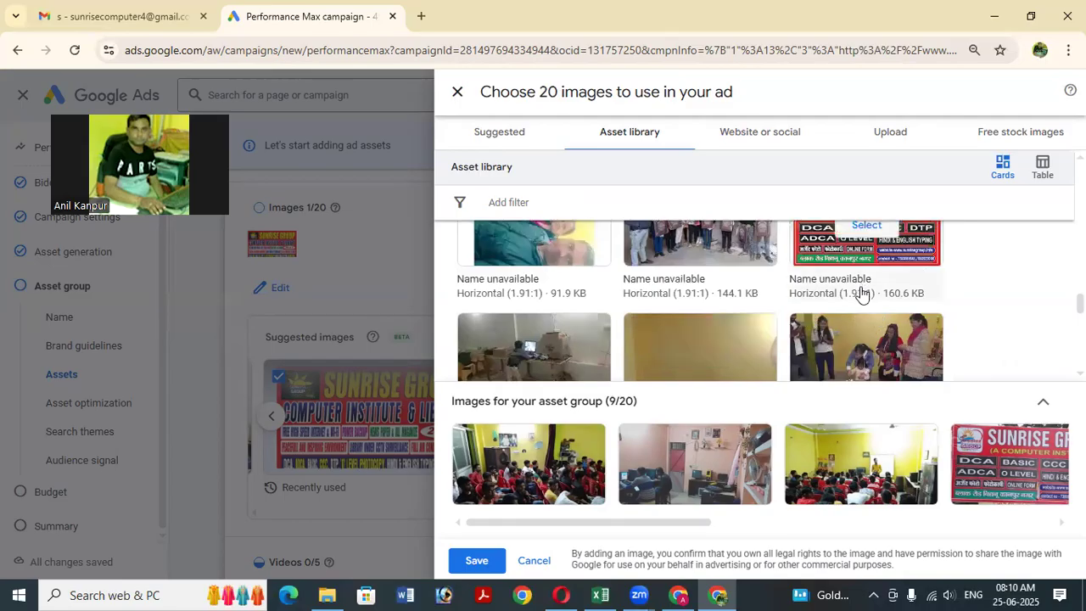
scroll(890, 276, up, 1)
click(867, 307)
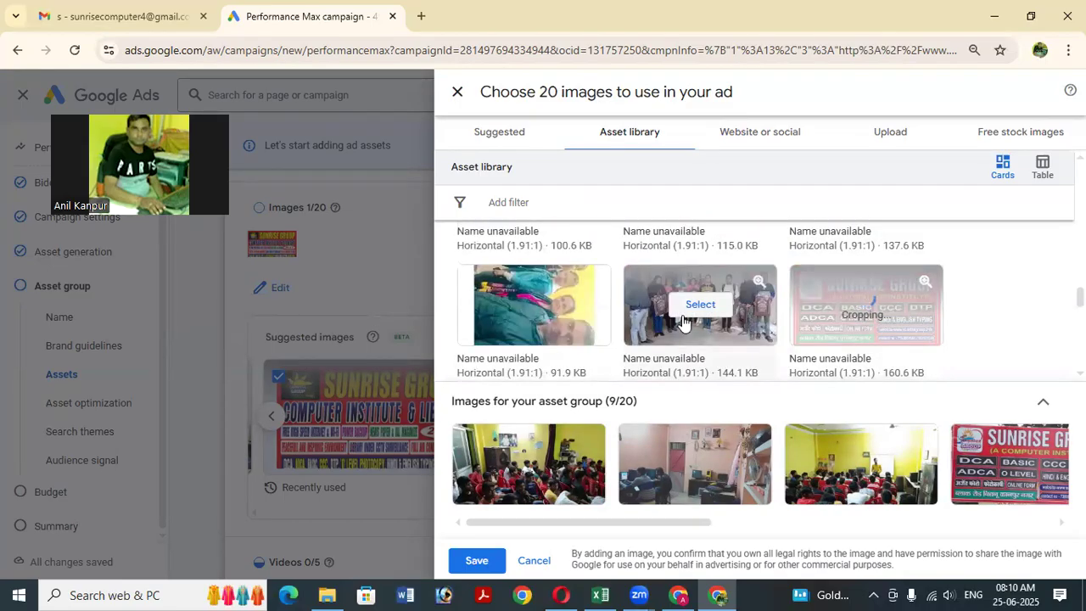
scroll(685, 322, down, 1)
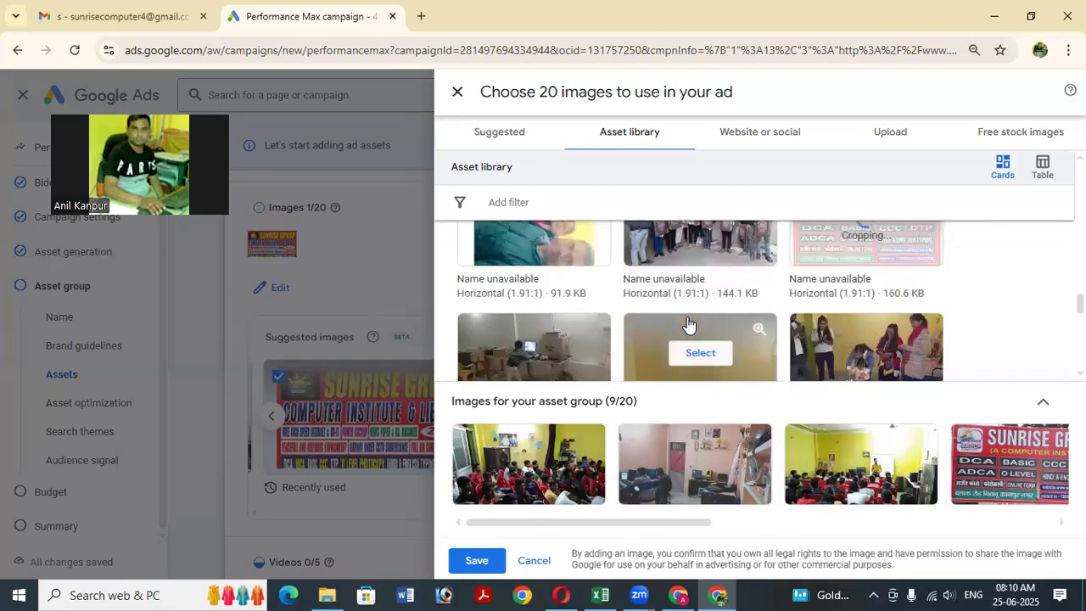
scroll(688, 325, down, 1)
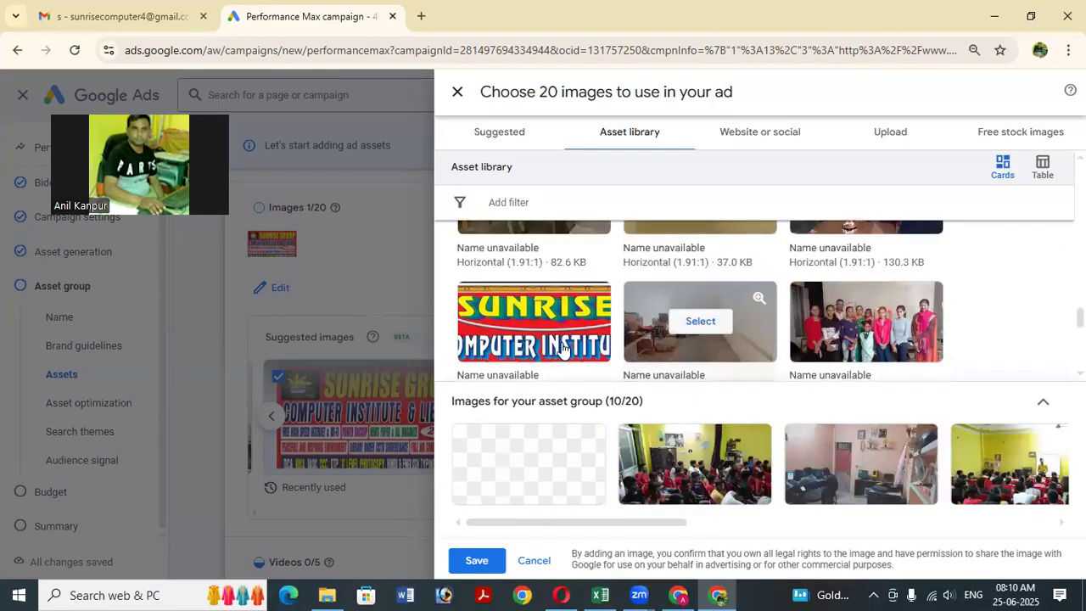
scroll(642, 339, down, 1)
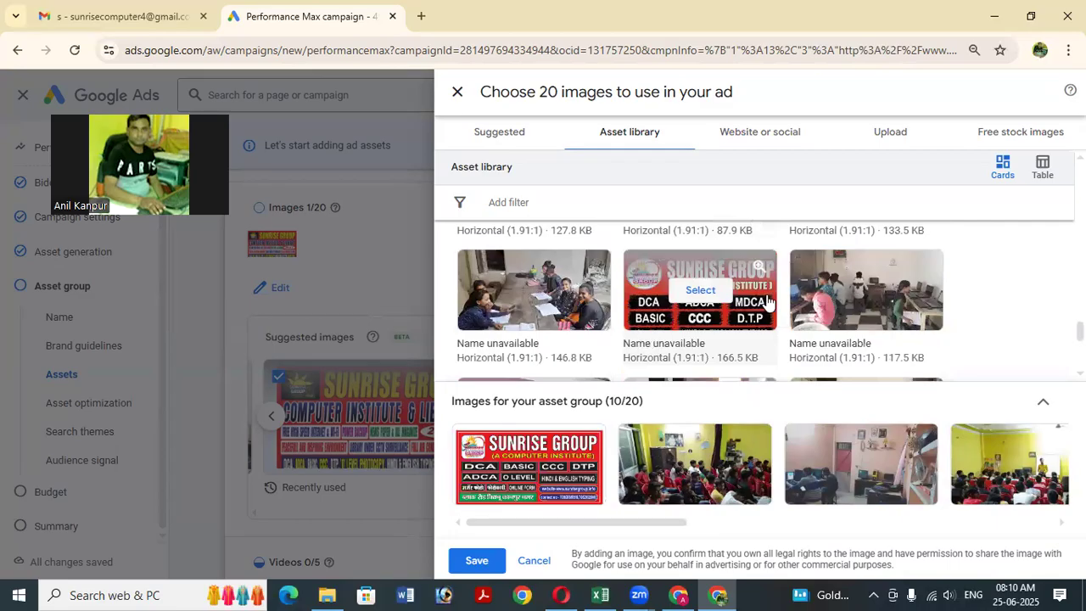
scroll(754, 320, down, 3)
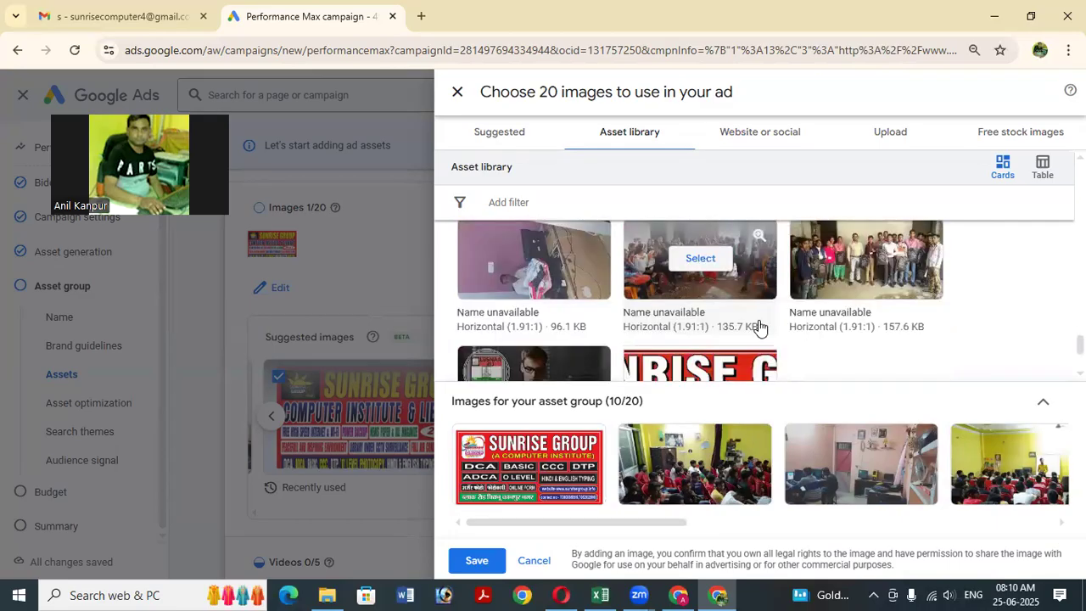
scroll(760, 327, down, 1)
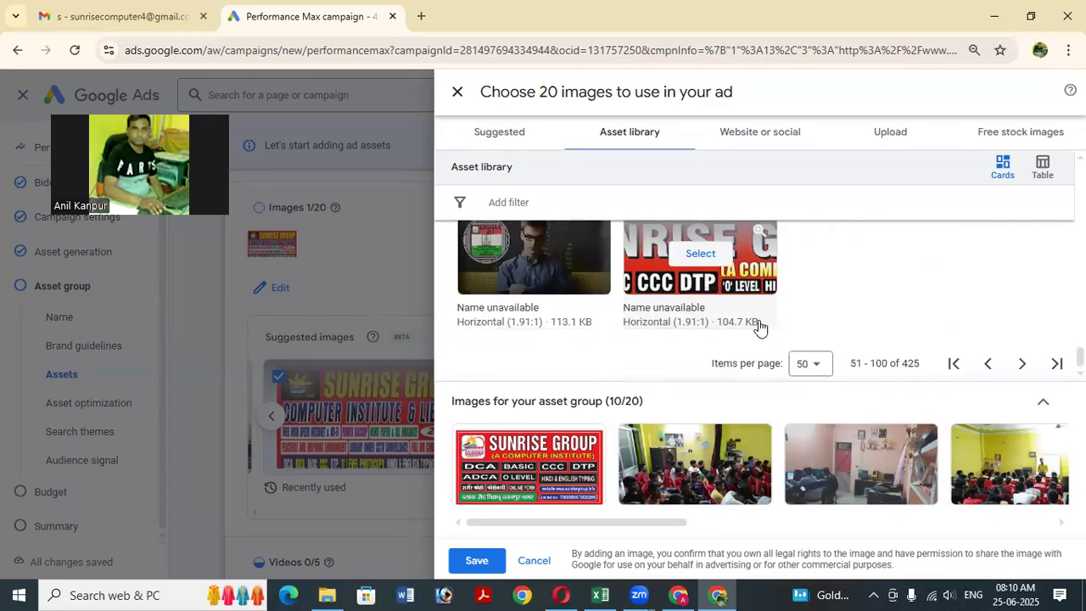
scroll(633, 338, up, 2)
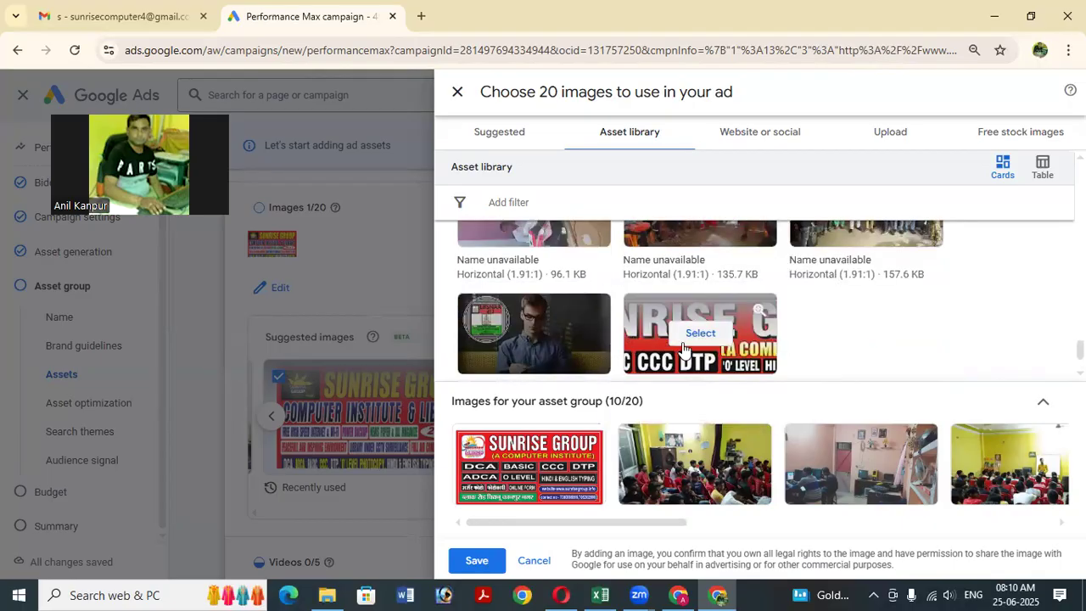
scroll(634, 341, up, 2)
scroll(797, 347, down, 1)
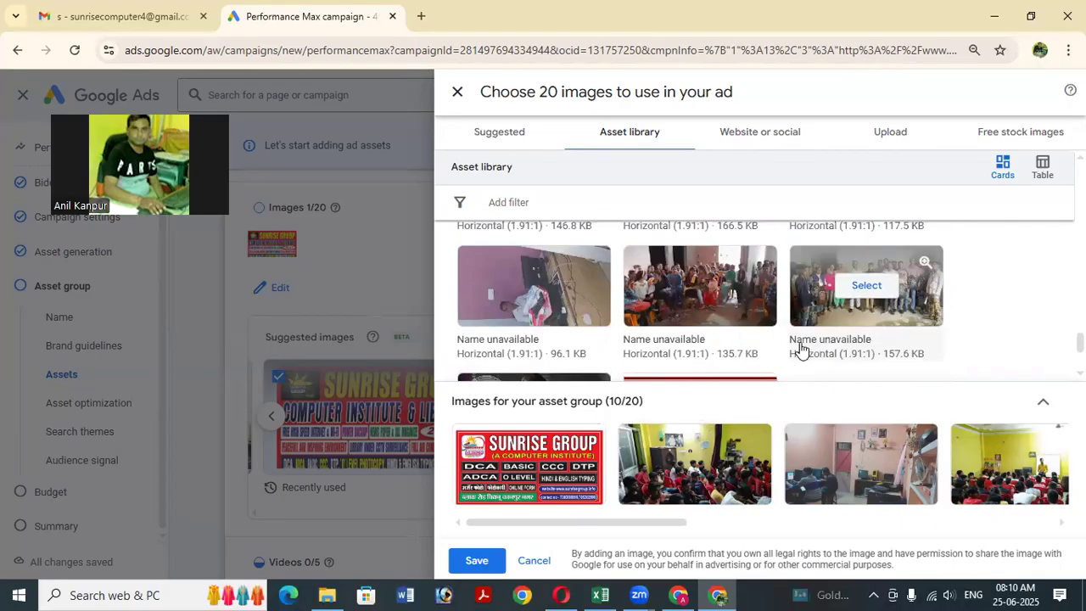
click(869, 288)
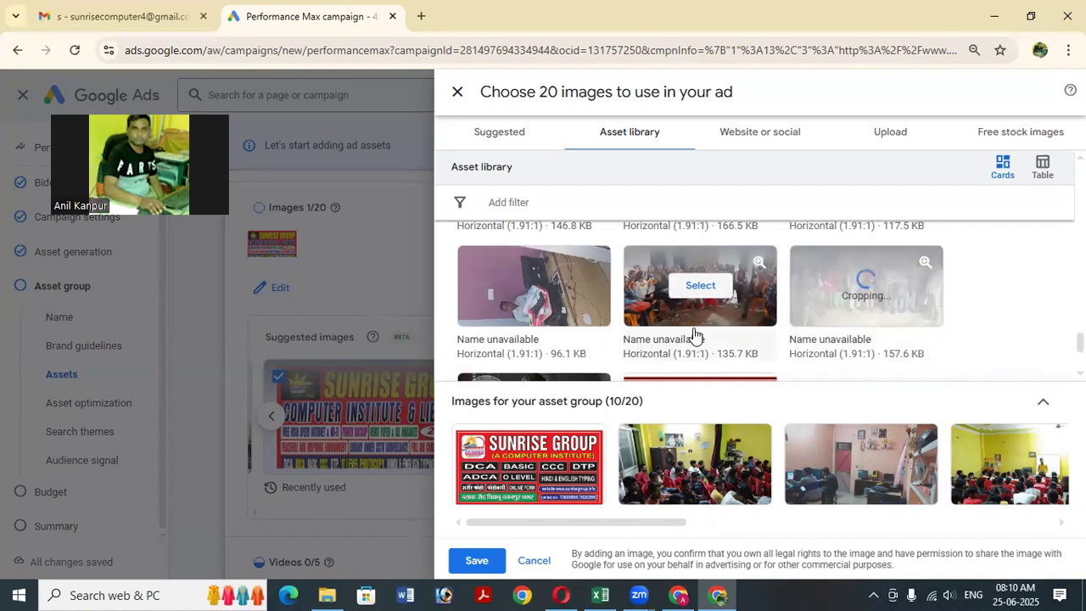
scroll(708, 339, down, 2)
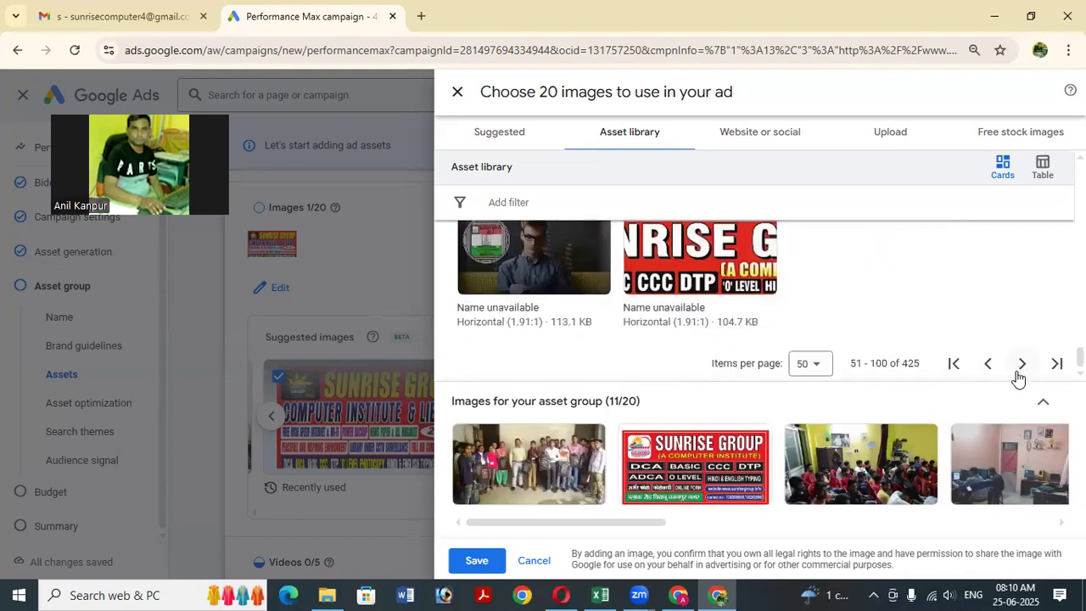
On the next library page, add the two-women photo, another photo and the dim classroom photo.
click(1020, 364)
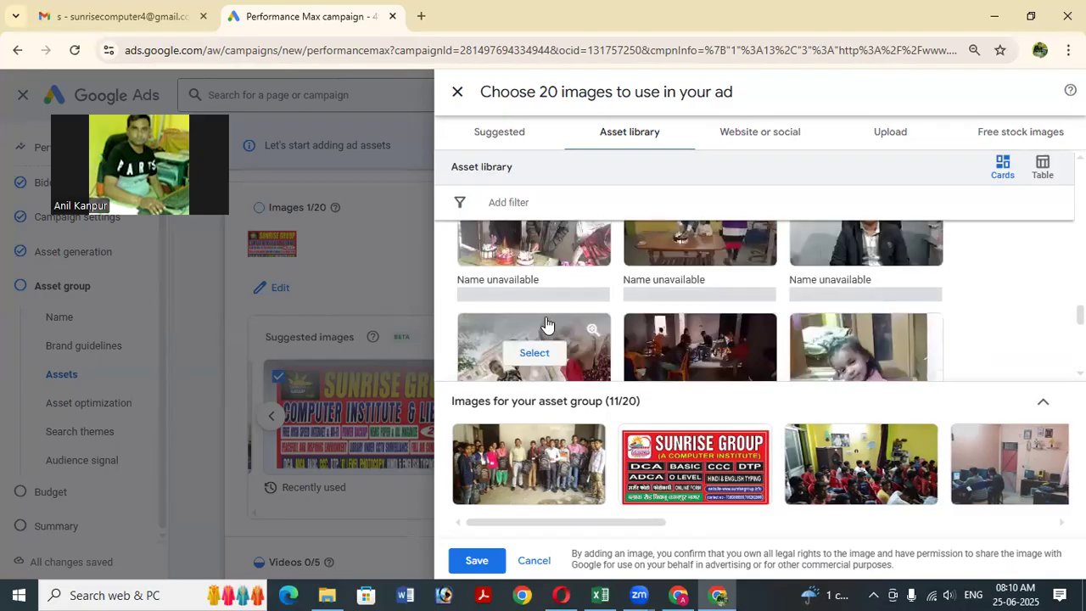
scroll(547, 324, up, 1)
scroll(560, 301, up, 1)
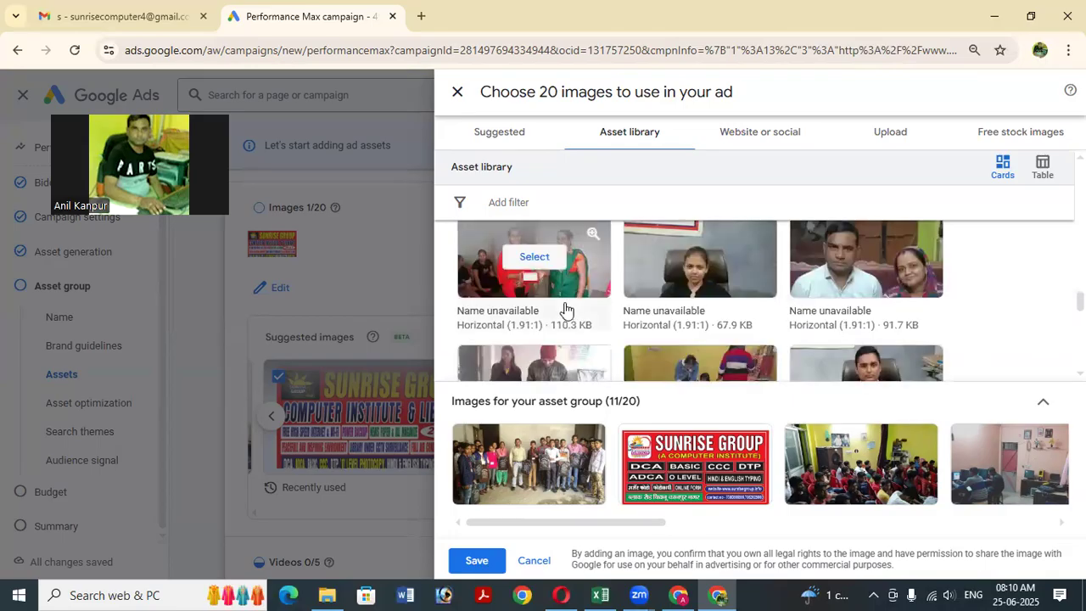
click(541, 259)
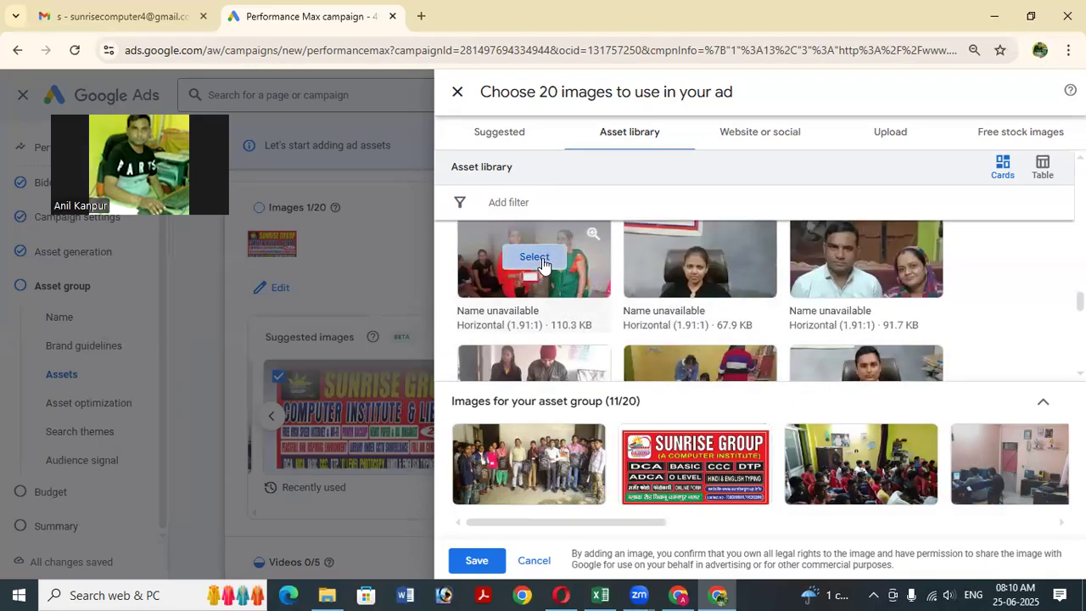
scroll(625, 308, up, 1)
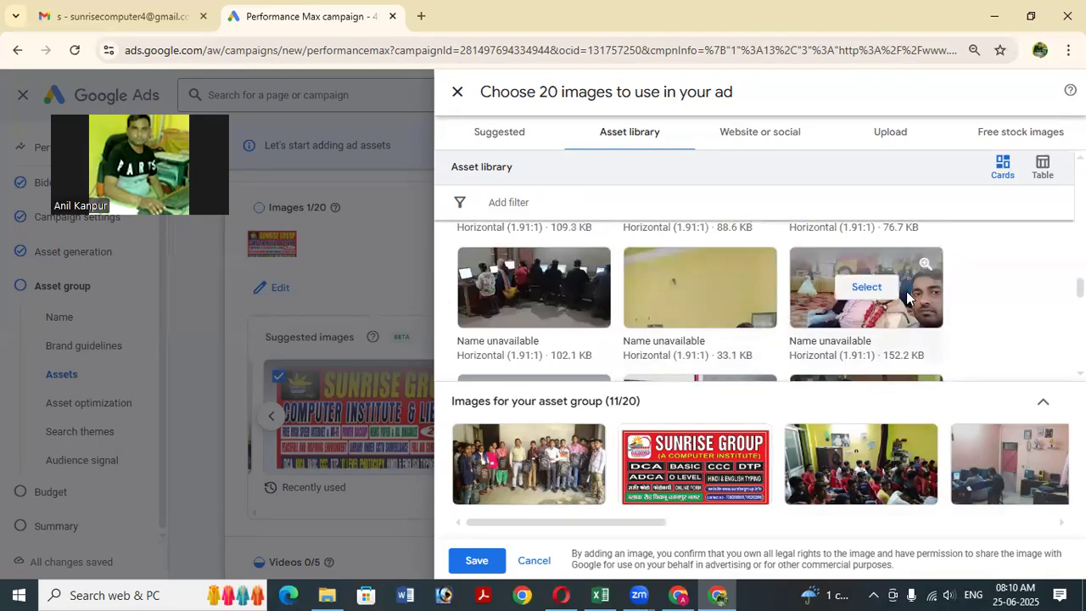
click(535, 290)
scroll(535, 299, up, 1)
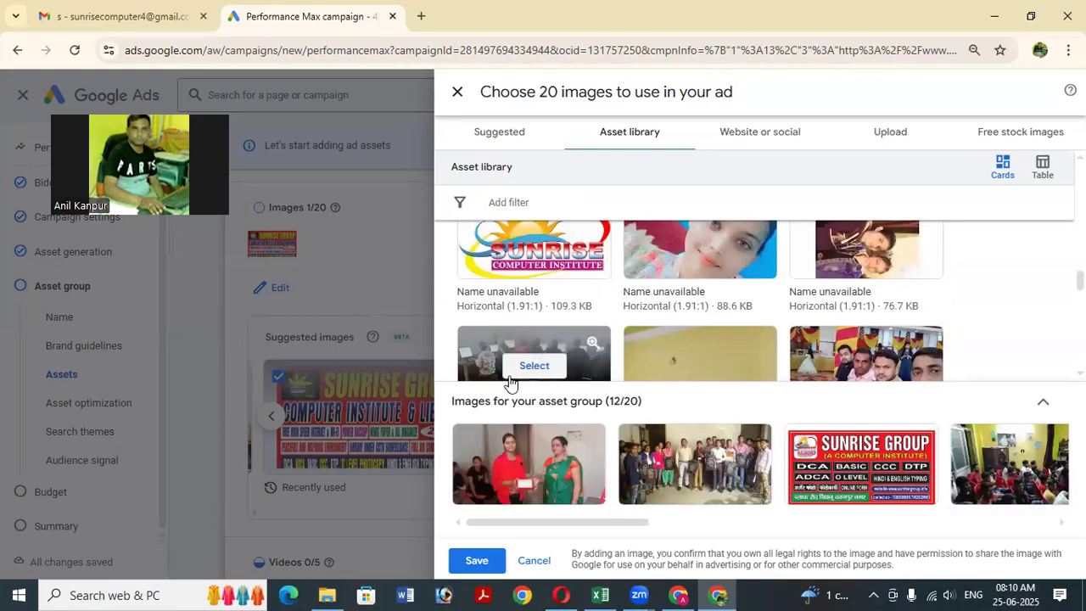
scroll(536, 299, down, 1)
mouse_move(528, 291)
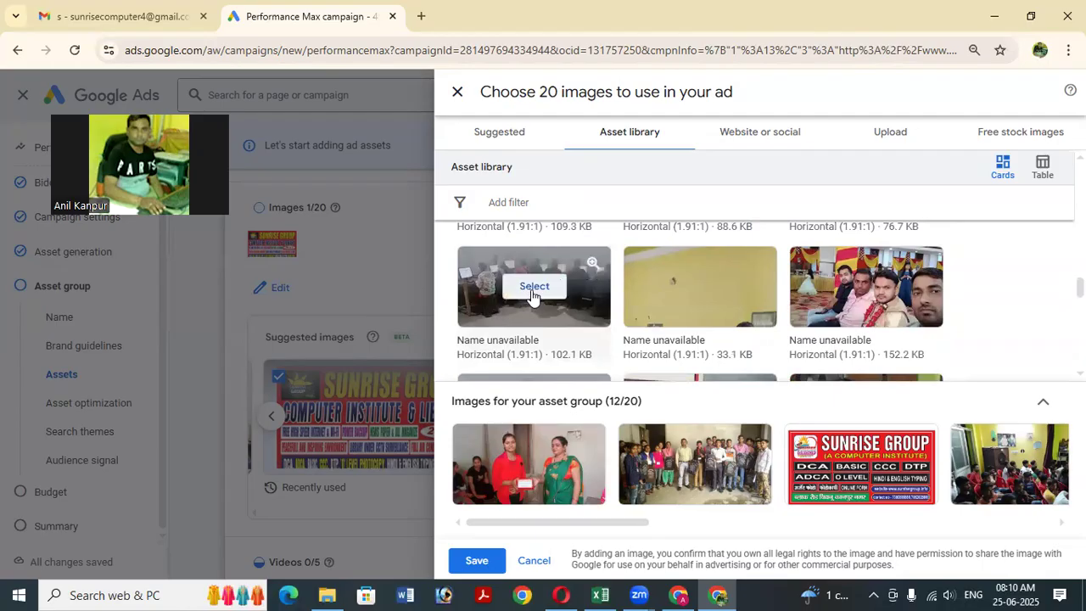
click(531, 294)
Add the horse picture and the SUNRISE GROUP services banner.
scroll(588, 298, up, 1)
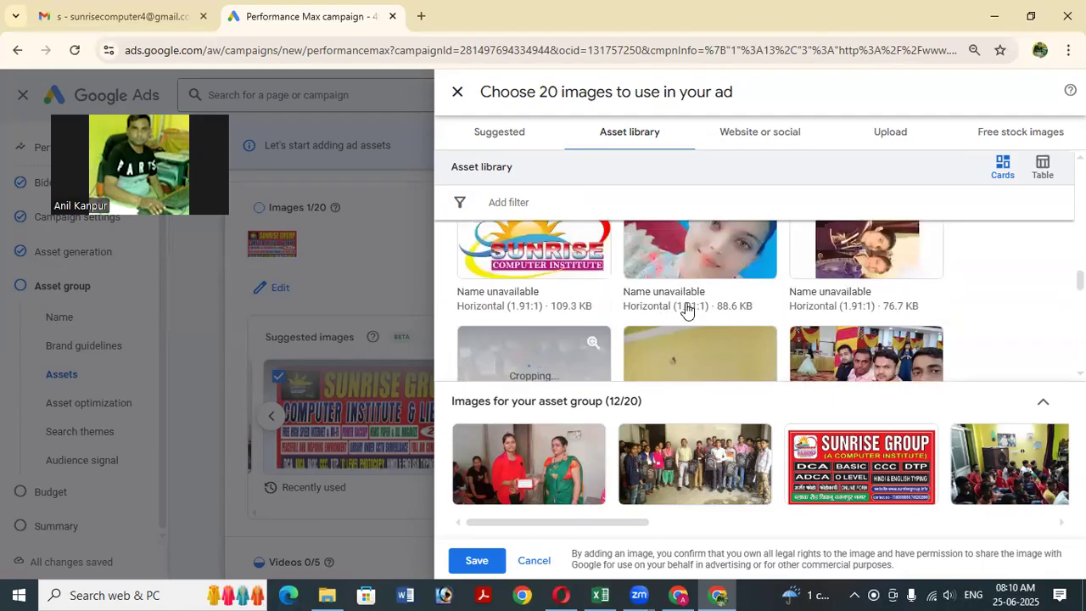
scroll(729, 316, up, 3)
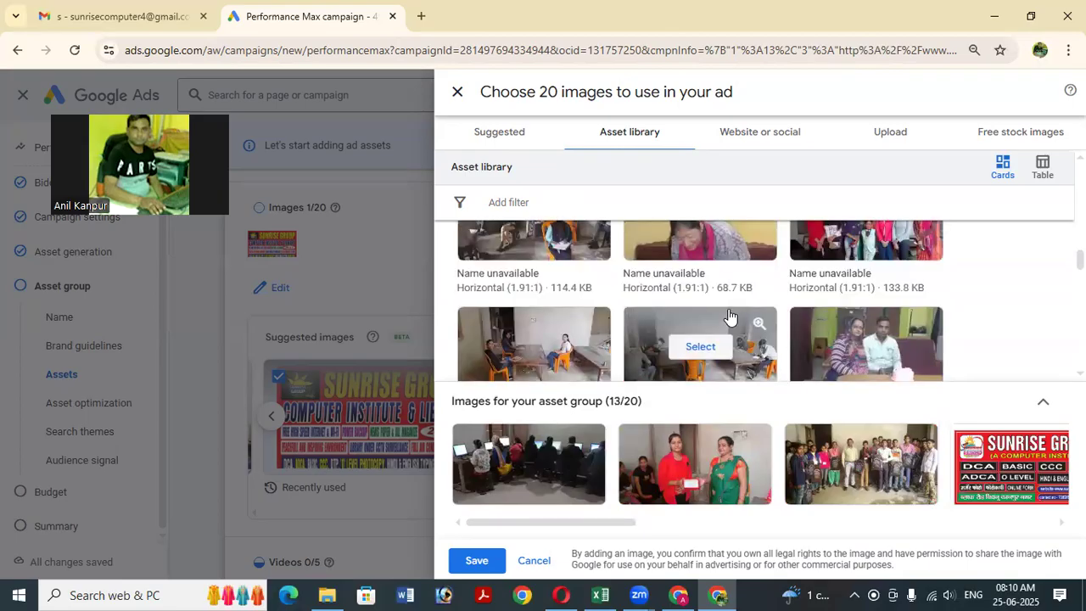
scroll(728, 309, up, 1)
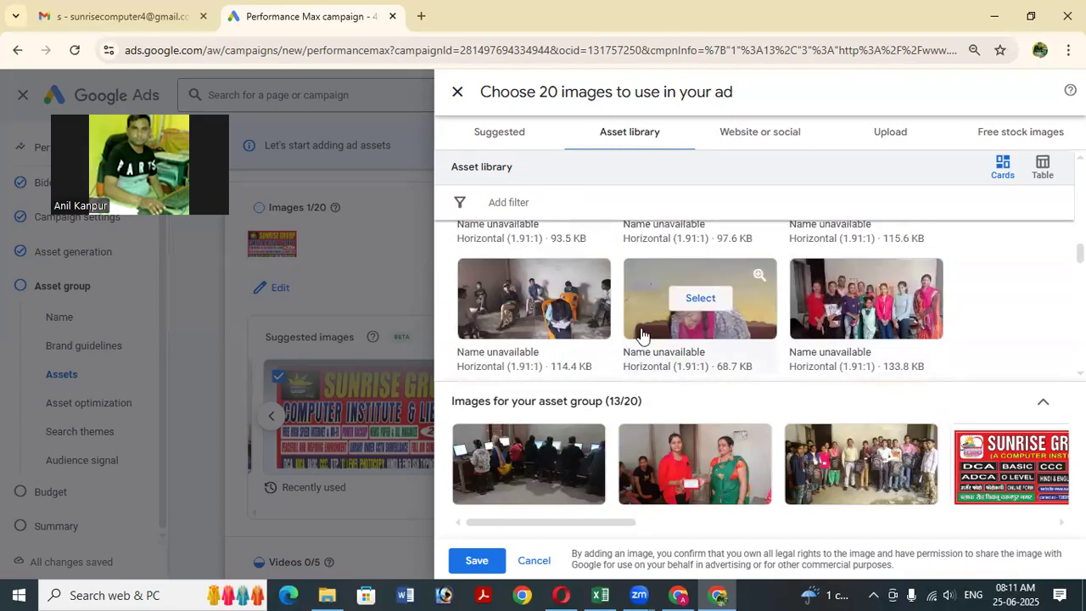
scroll(640, 333, up, 1)
scroll(640, 331, up, 3)
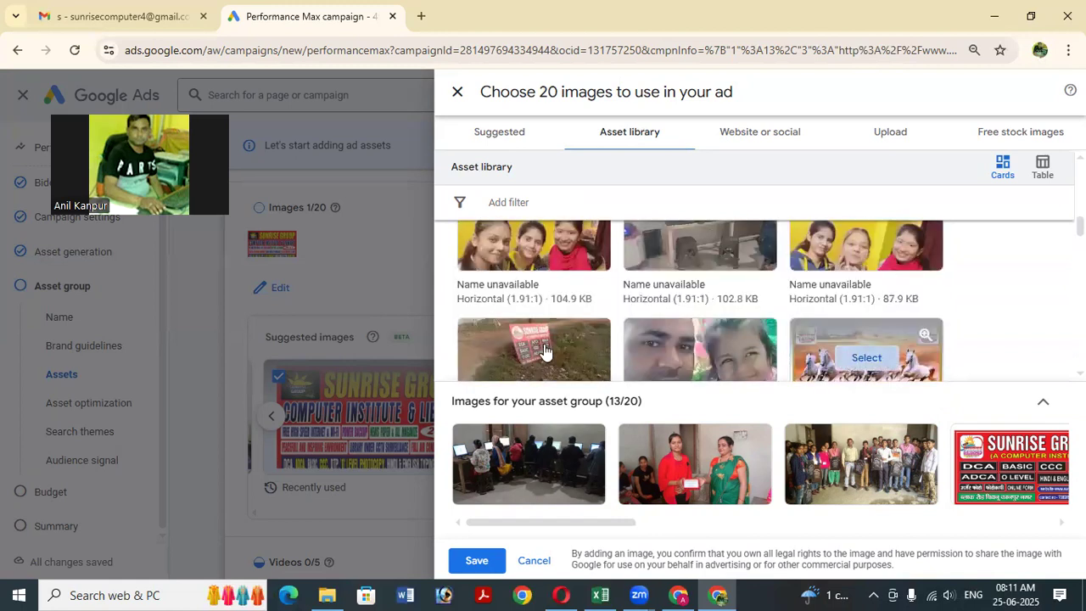
click(865, 357)
scroll(625, 329, down, 3)
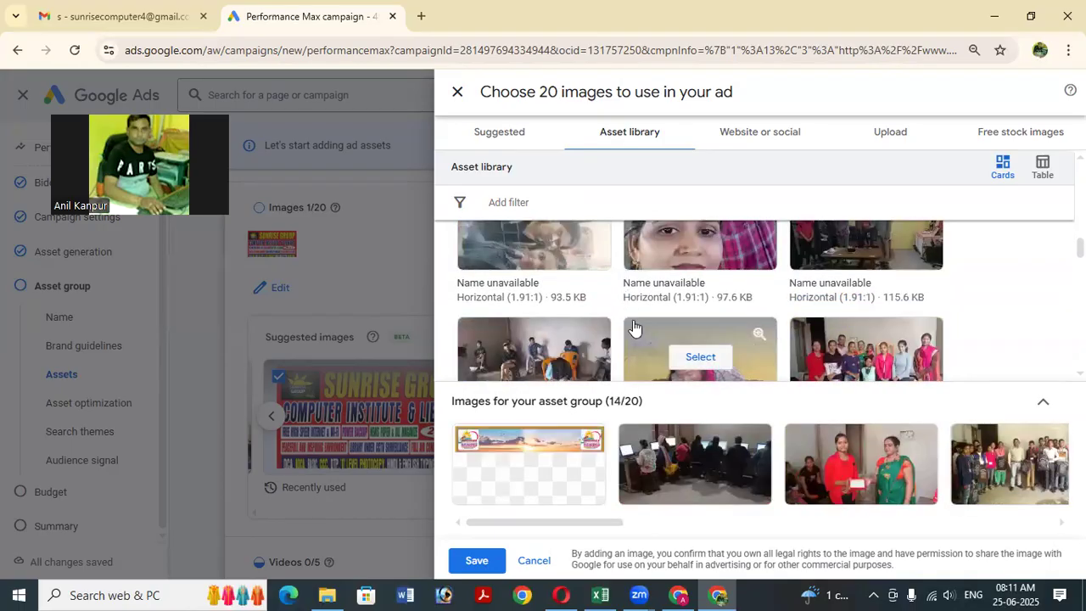
scroll(633, 327, down, 3)
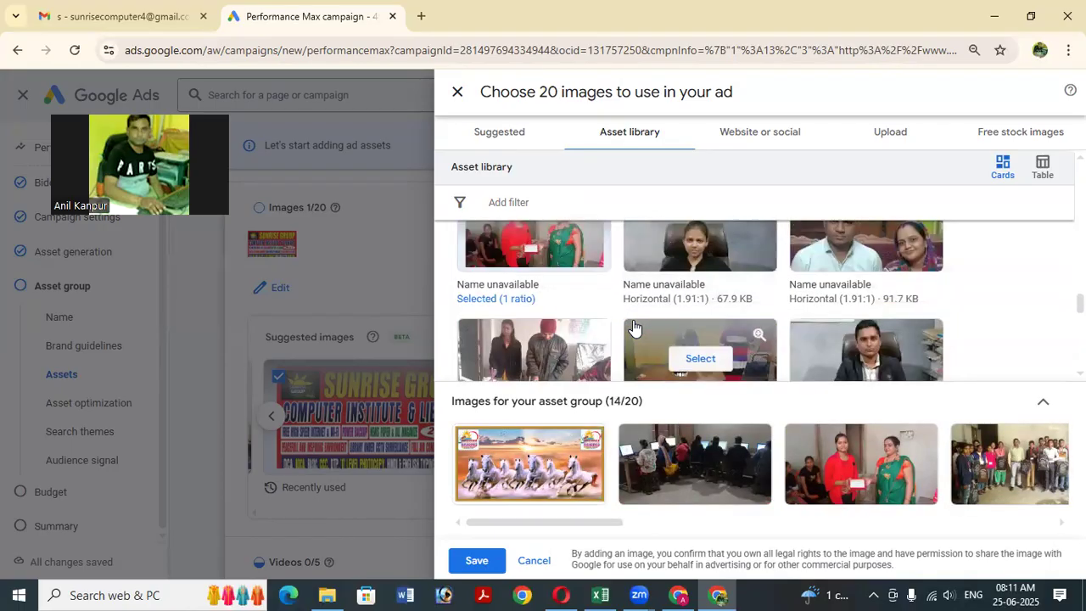
scroll(633, 327, down, 1)
scroll(633, 327, down, 3)
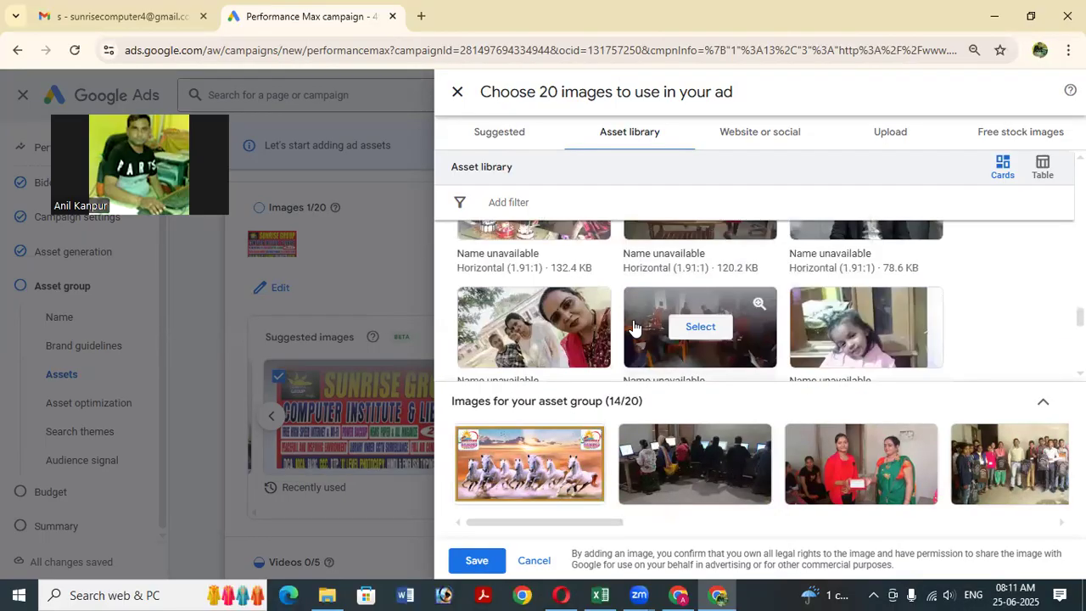
scroll(634, 326, down, 3)
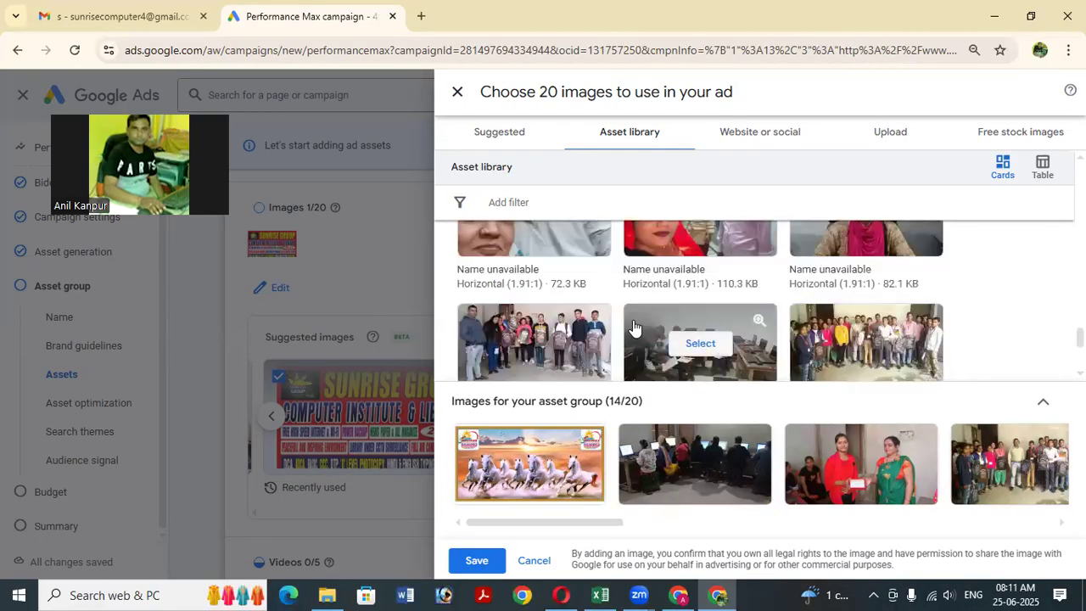
scroll(634, 326, down, 2)
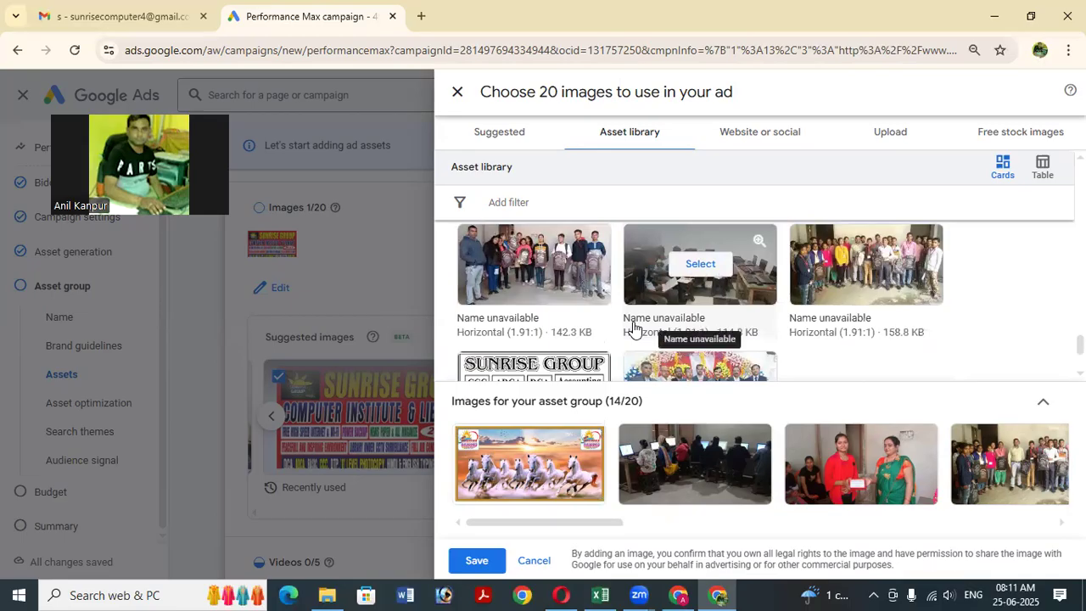
scroll(634, 329, down, 2)
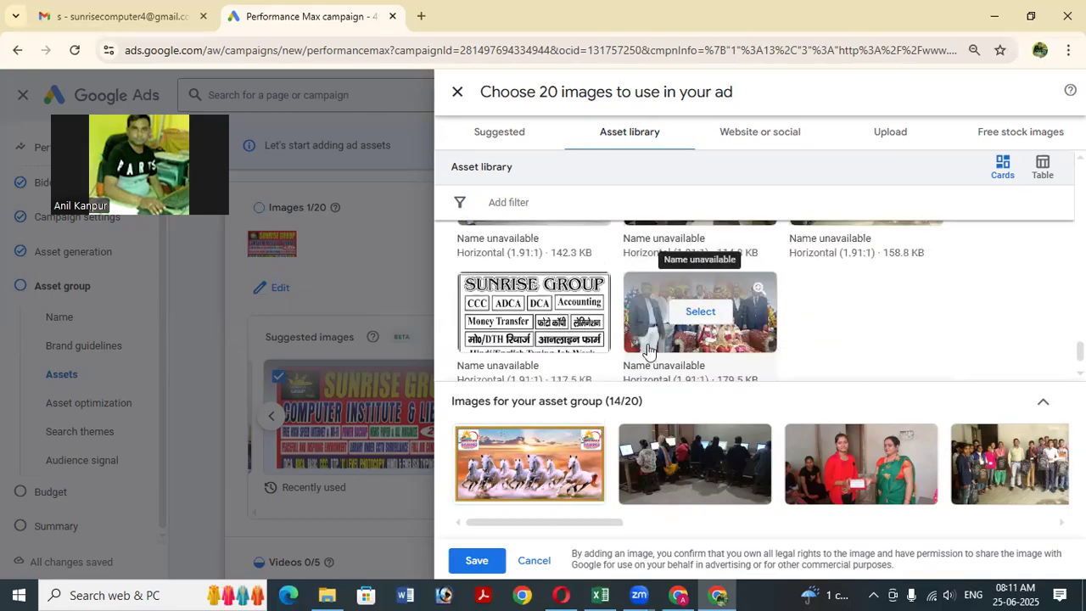
click(536, 320)
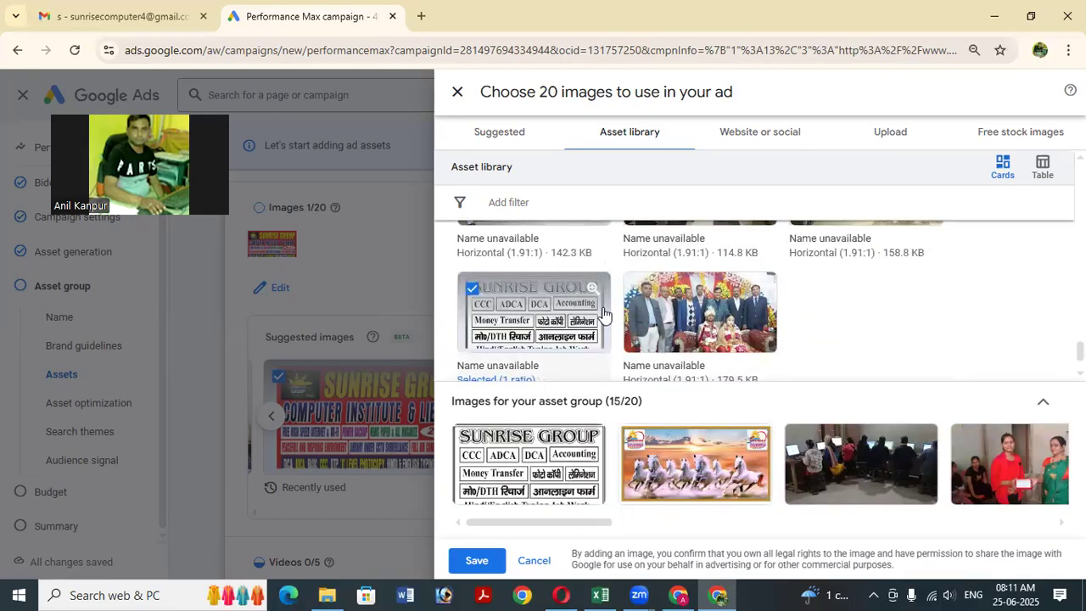
Add both Our Courses posters, the empty office room photo and the three-girls selfie.
scroll(594, 314, down, 1)
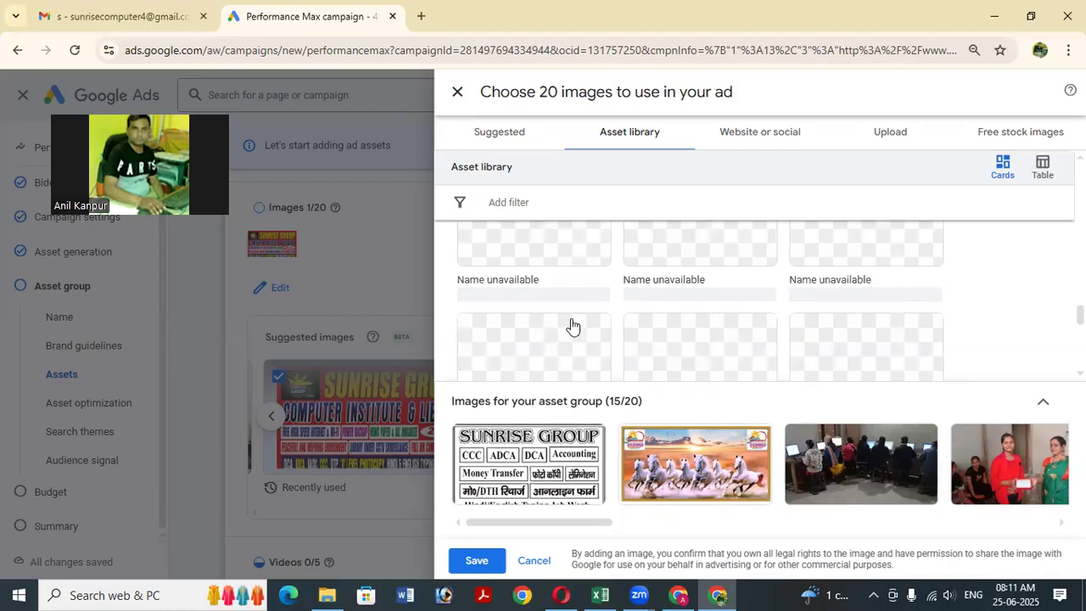
scroll(680, 330, down, 3)
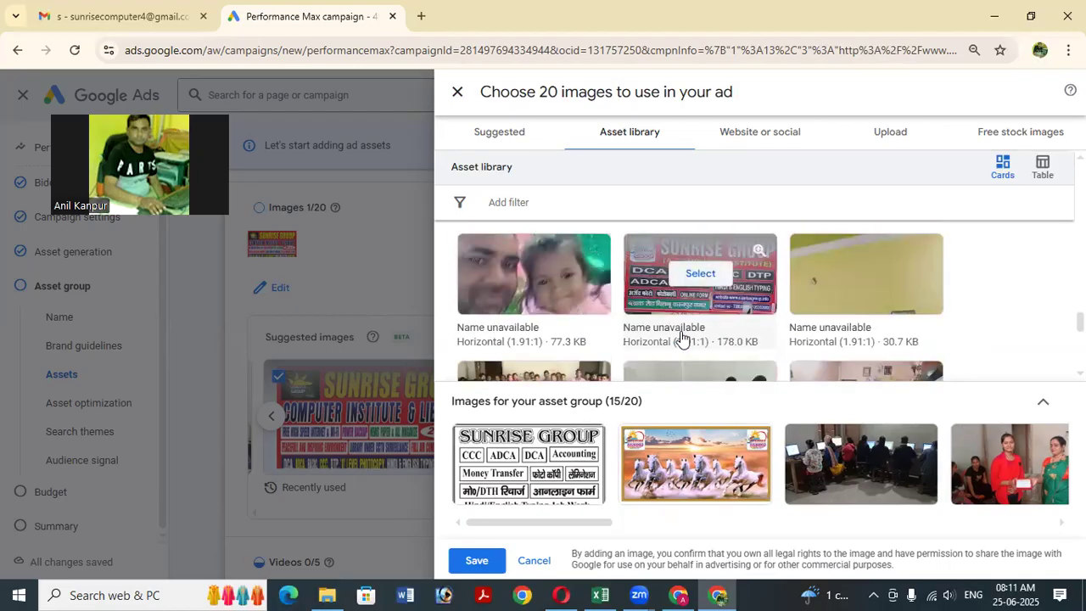
scroll(680, 339, down, 4)
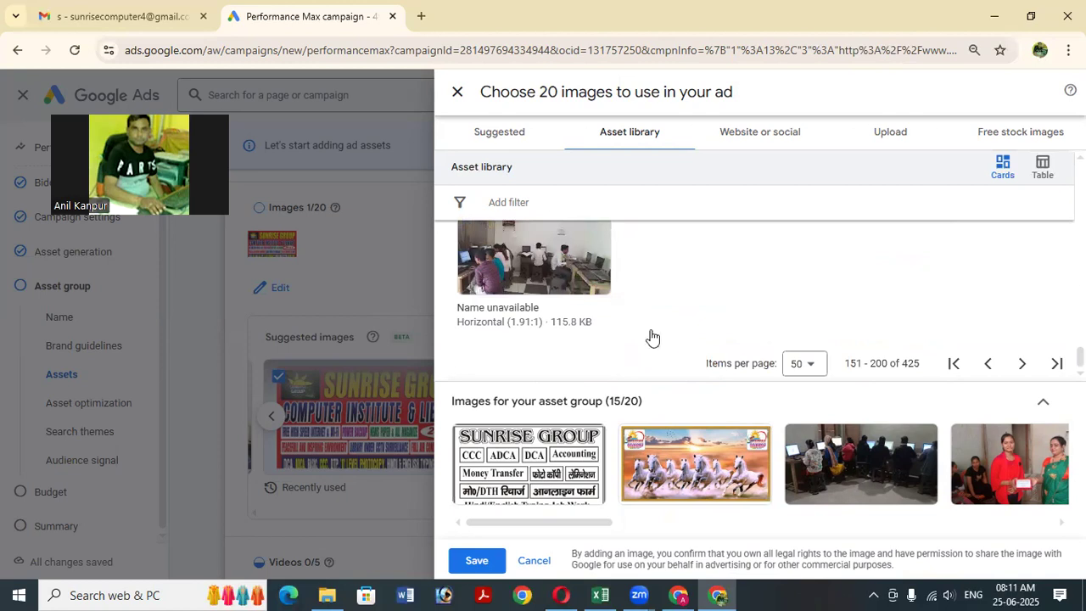
scroll(651, 337, up, 5)
scroll(651, 337, up, 1)
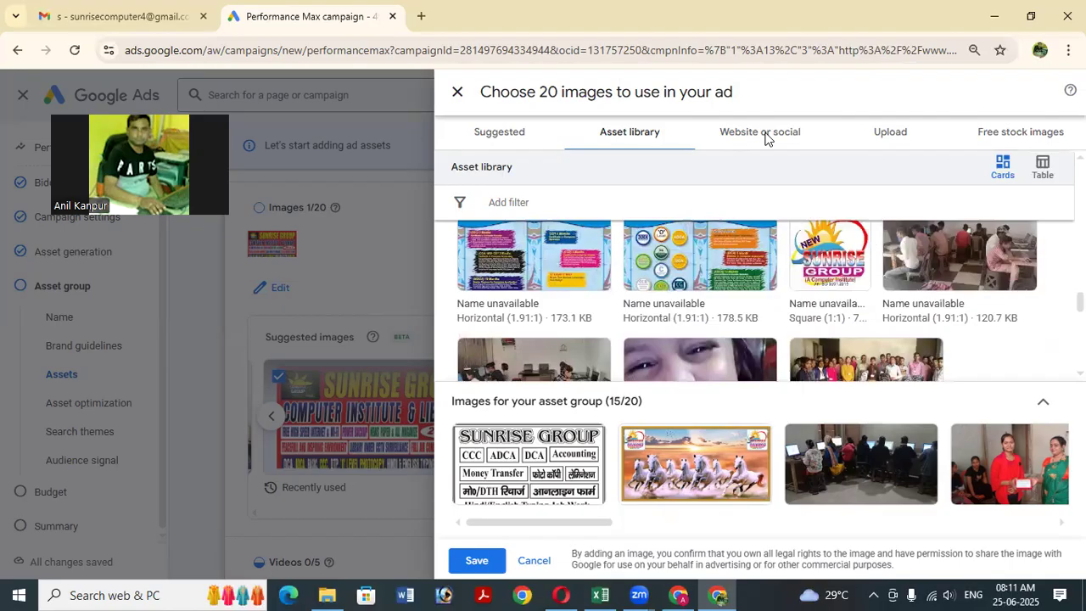
scroll(698, 312, up, 1)
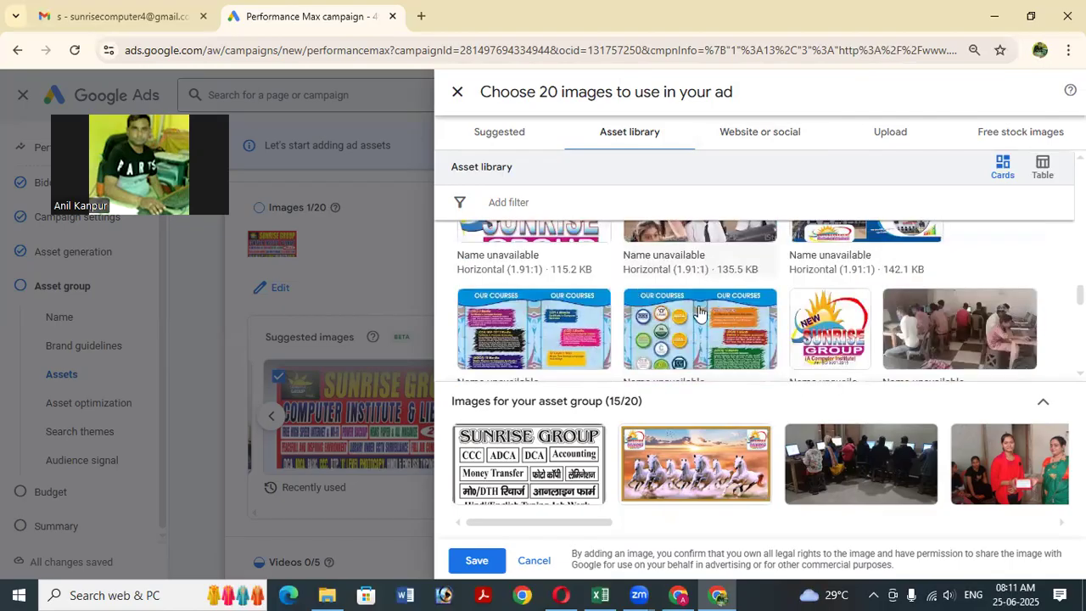
click(555, 332)
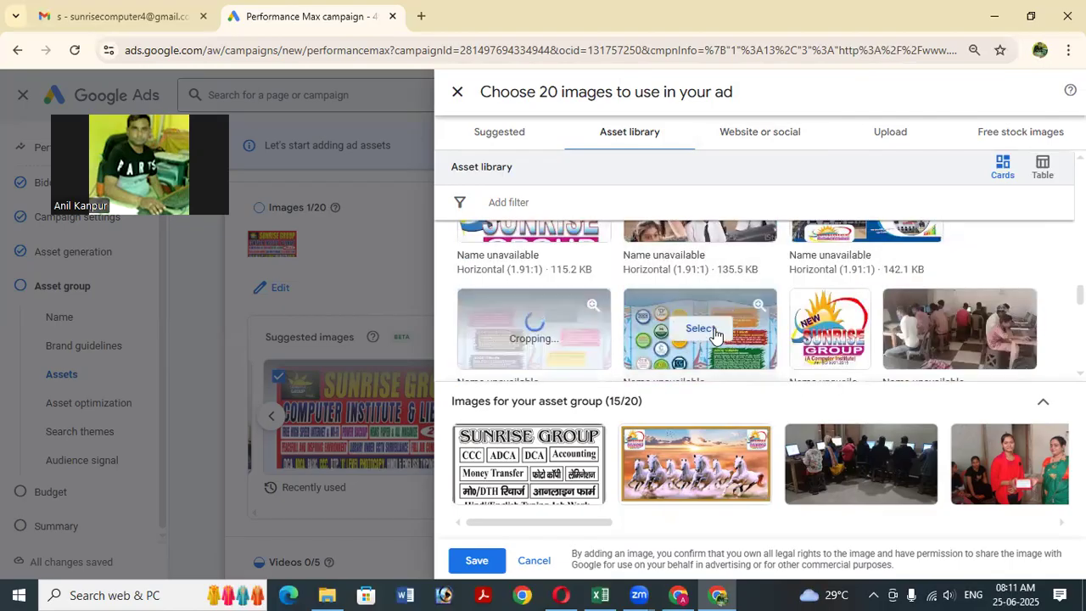
click(699, 329)
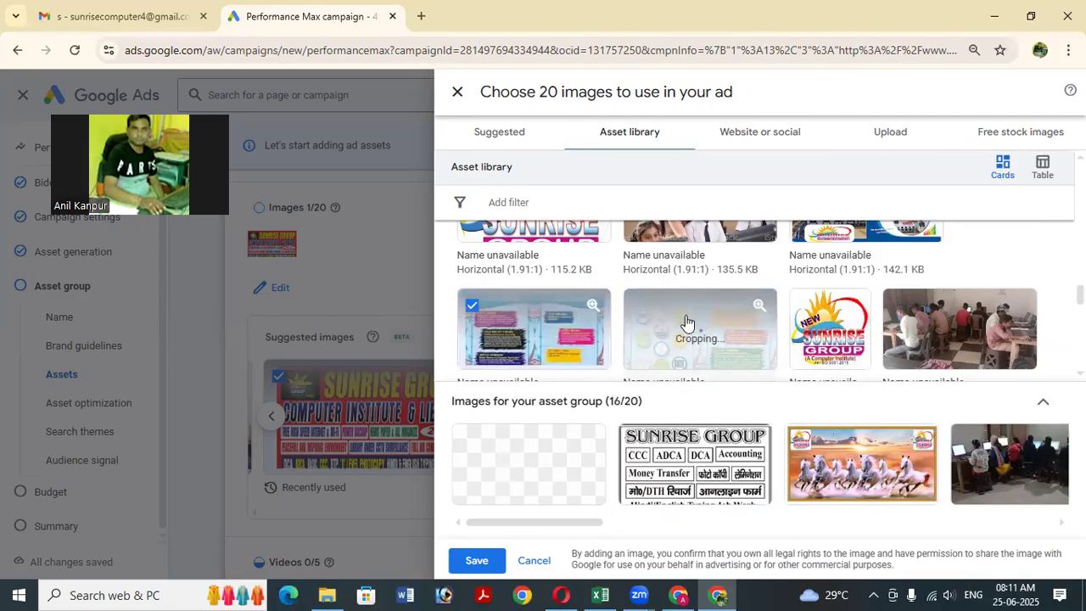
scroll(653, 323, up, 1)
scroll(651, 319, up, 1)
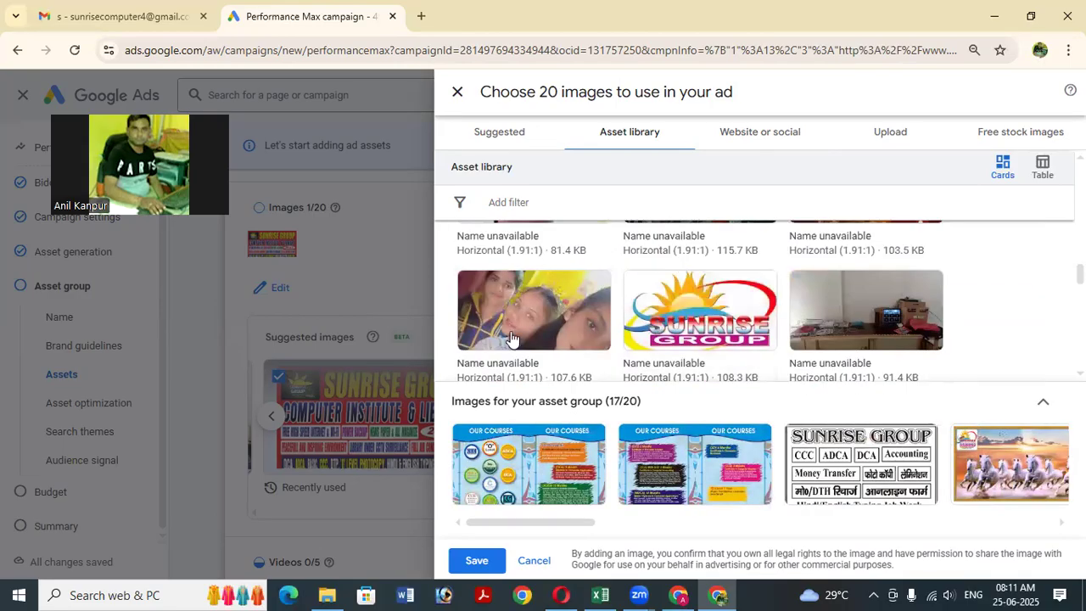
scroll(686, 320, up, 2)
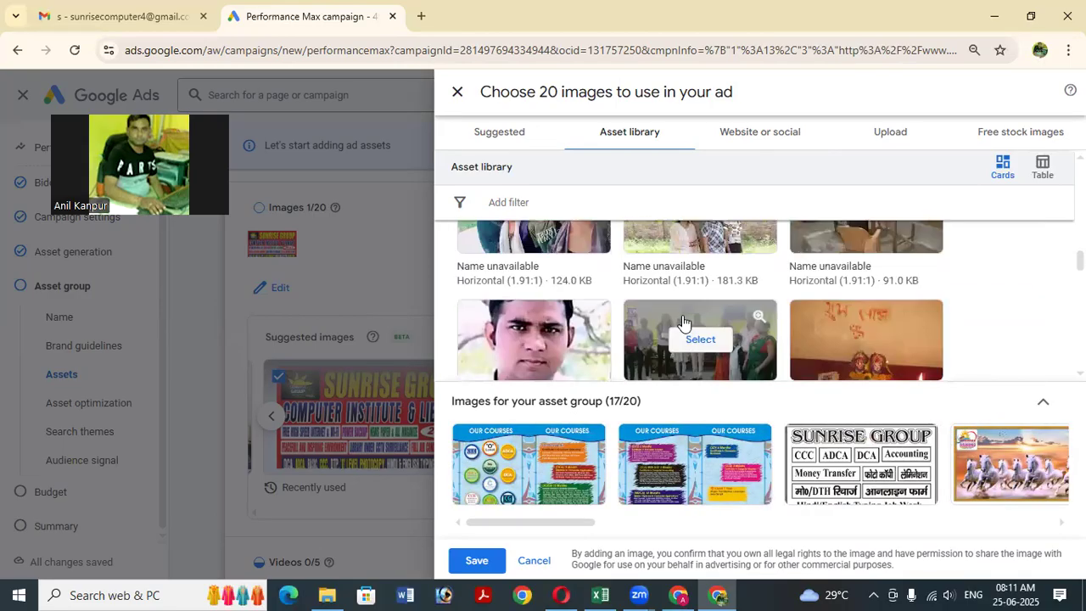
scroll(682, 320, up, 2)
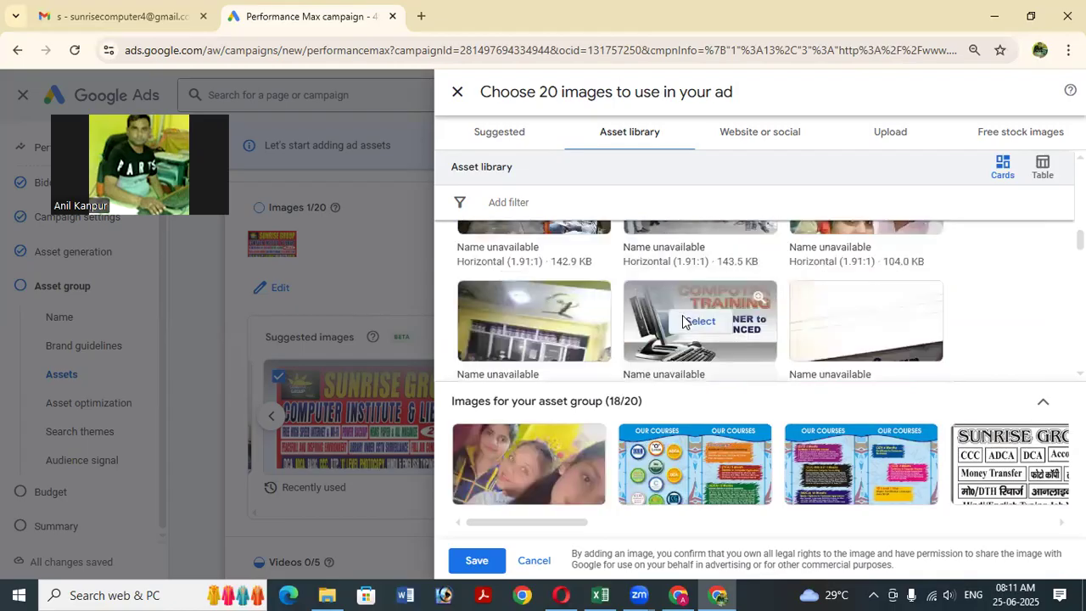
scroll(680, 318, down, 1)
scroll(681, 318, down, 1)
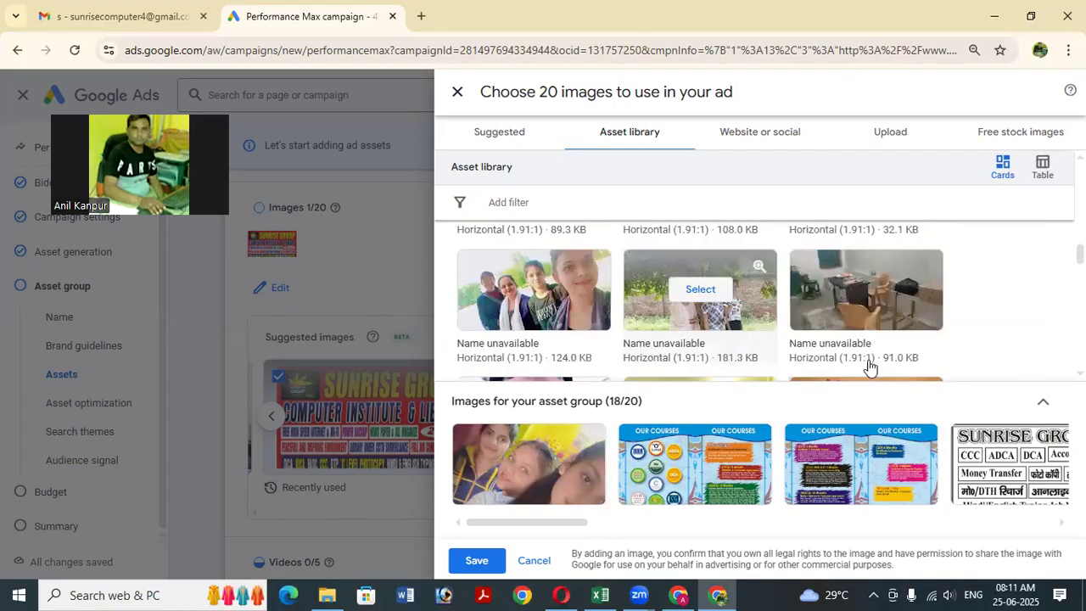
click(863, 325)
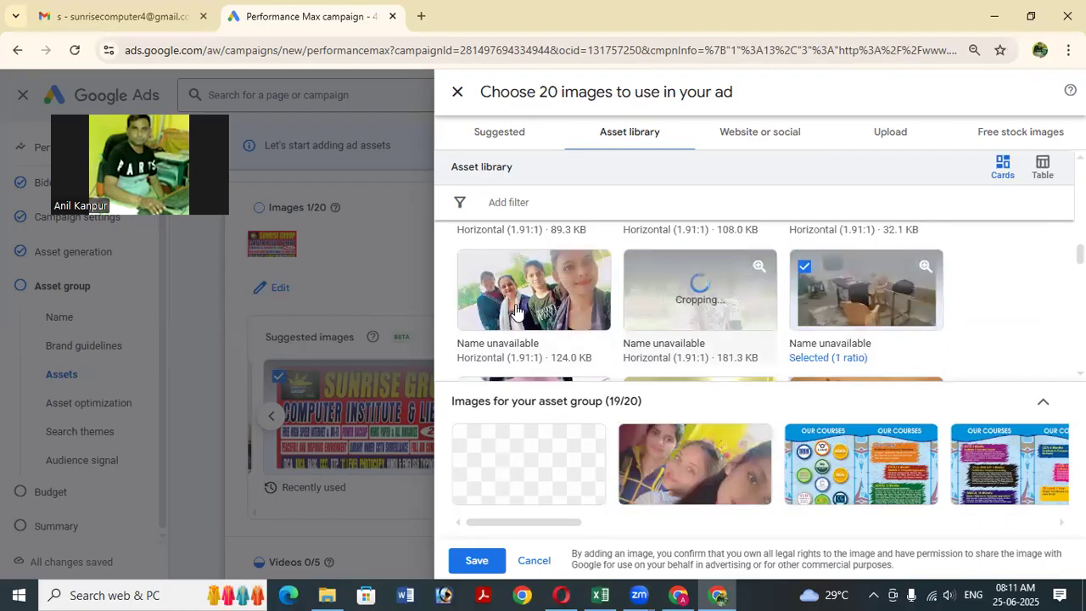
click(516, 311)
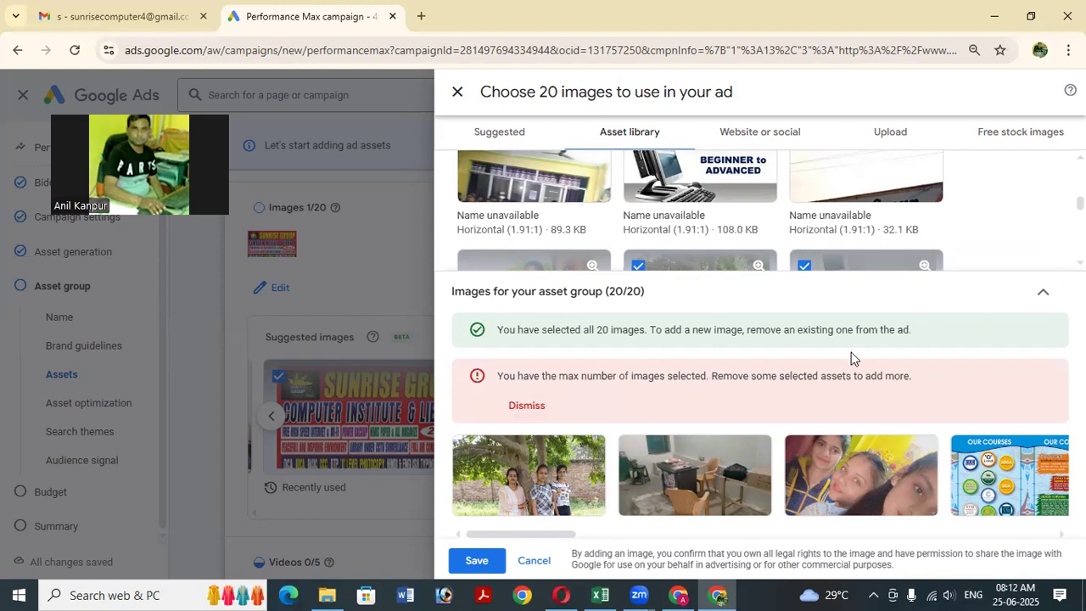
Close the image panel and save the 20 selected images, showing Images 20/20.
click(1031, 17)
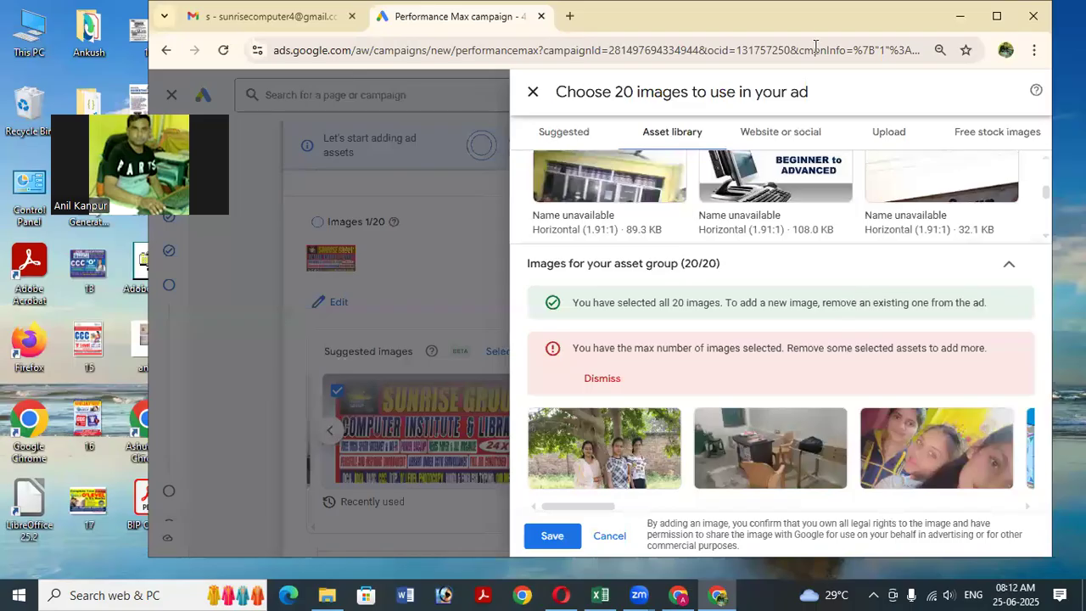
click(997, 19)
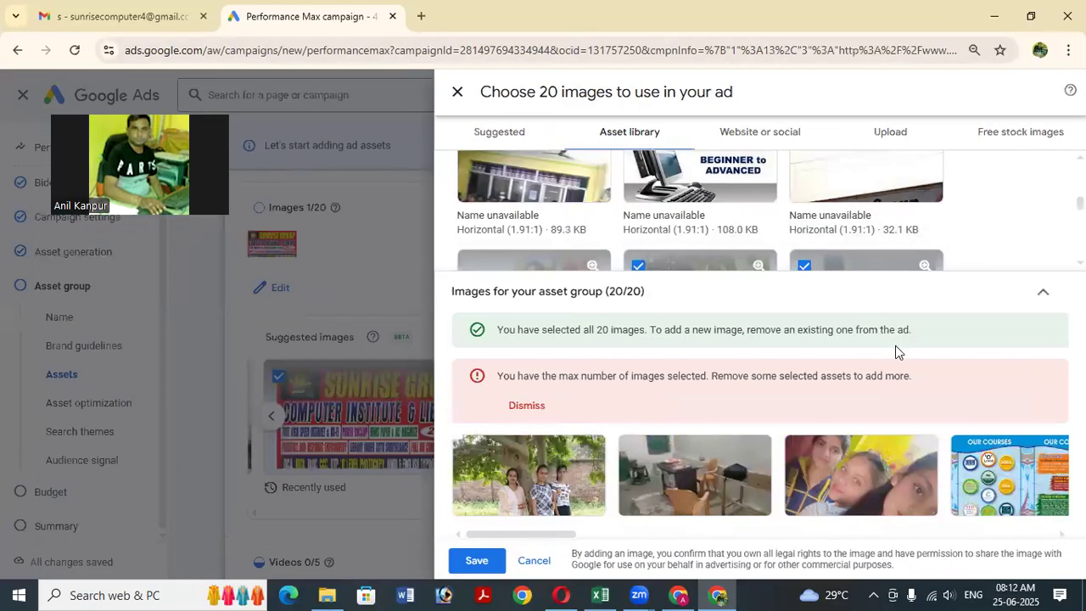
click(457, 91)
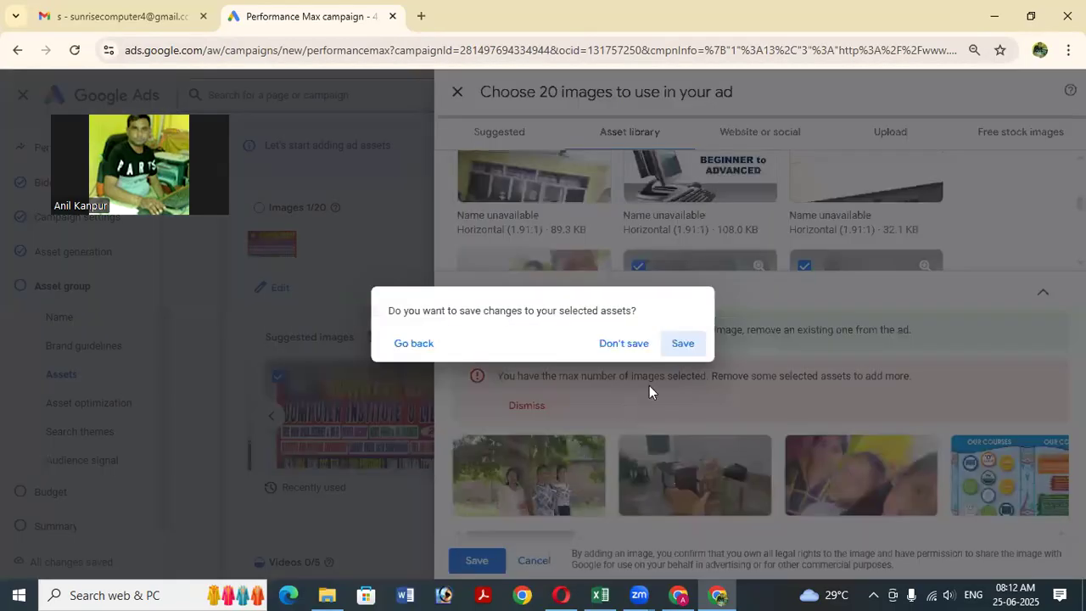
click(682, 343)
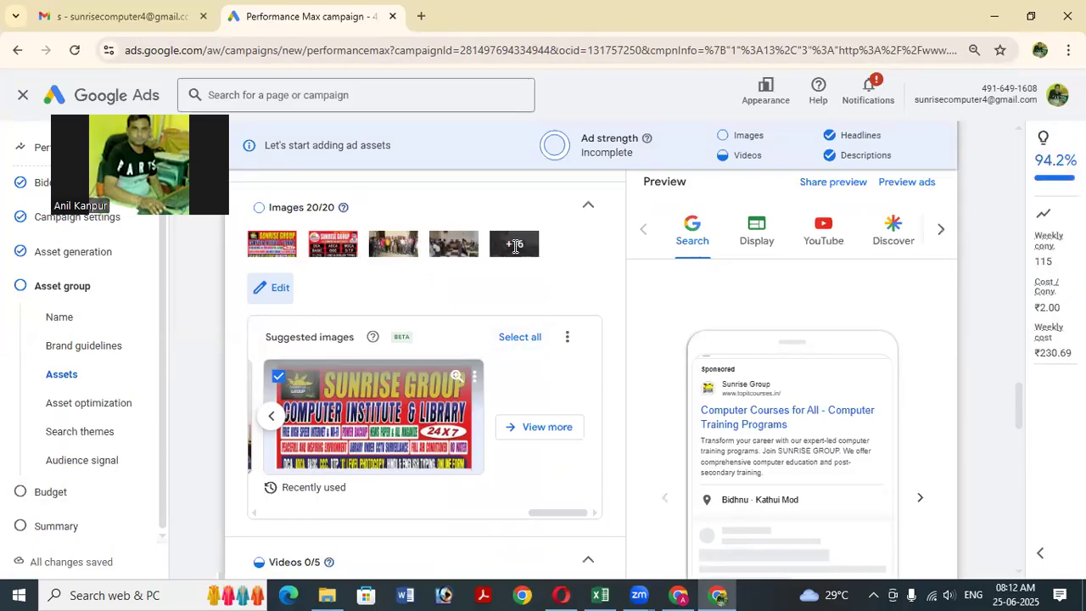
Scroll down the asset group to the empty Sitelink 1 creation form.
scroll(509, 271, down, 2)
scroll(455, 328, down, 2)
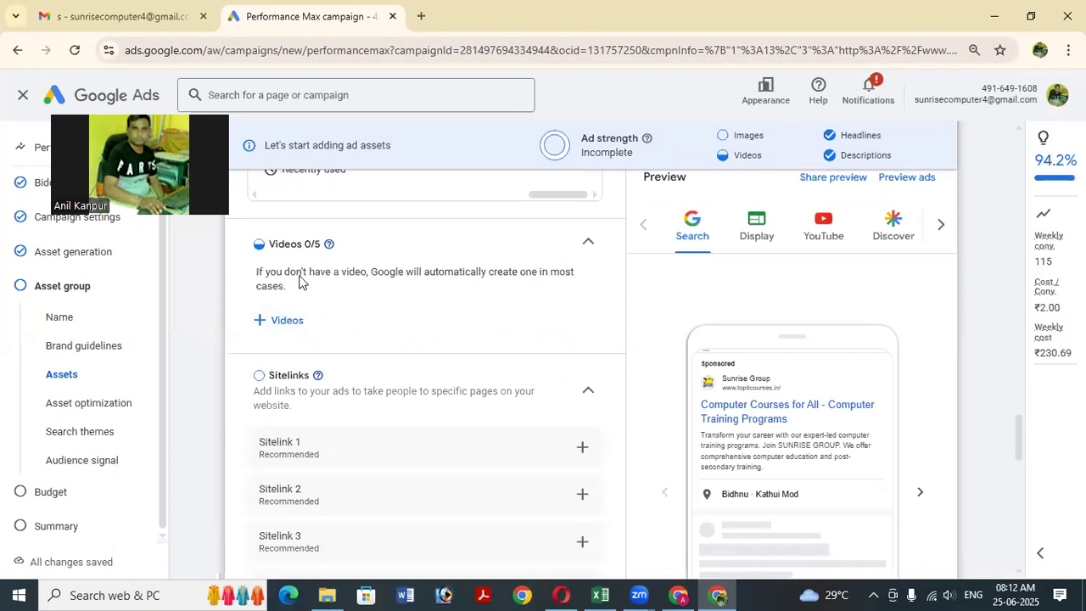
scroll(308, 272, down, 2)
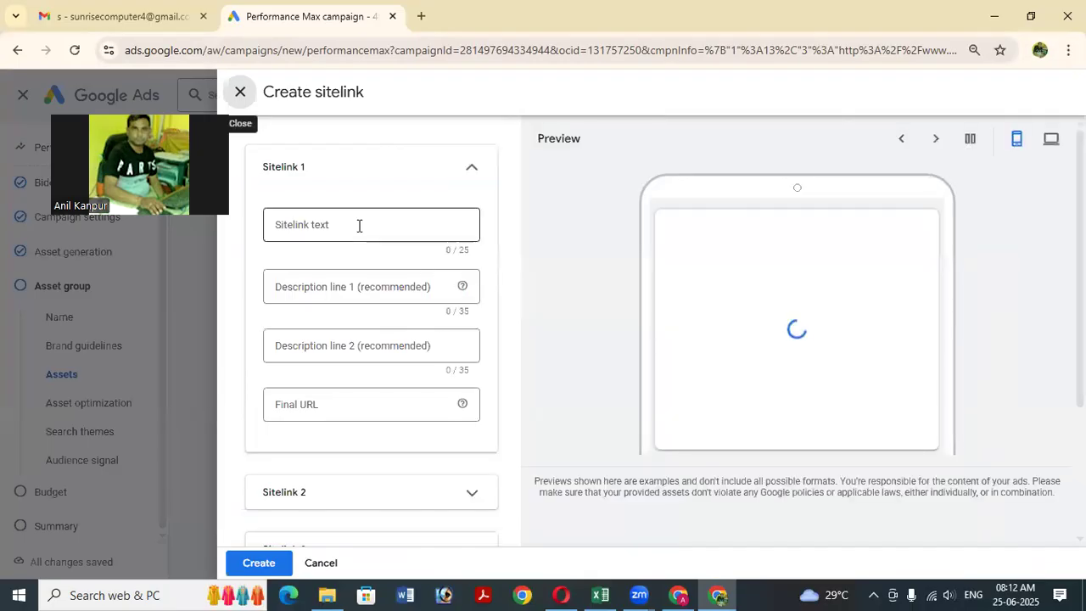
Enter 'Download App' as Sitelink 1's text and move to its Final URL field.
click(358, 225)
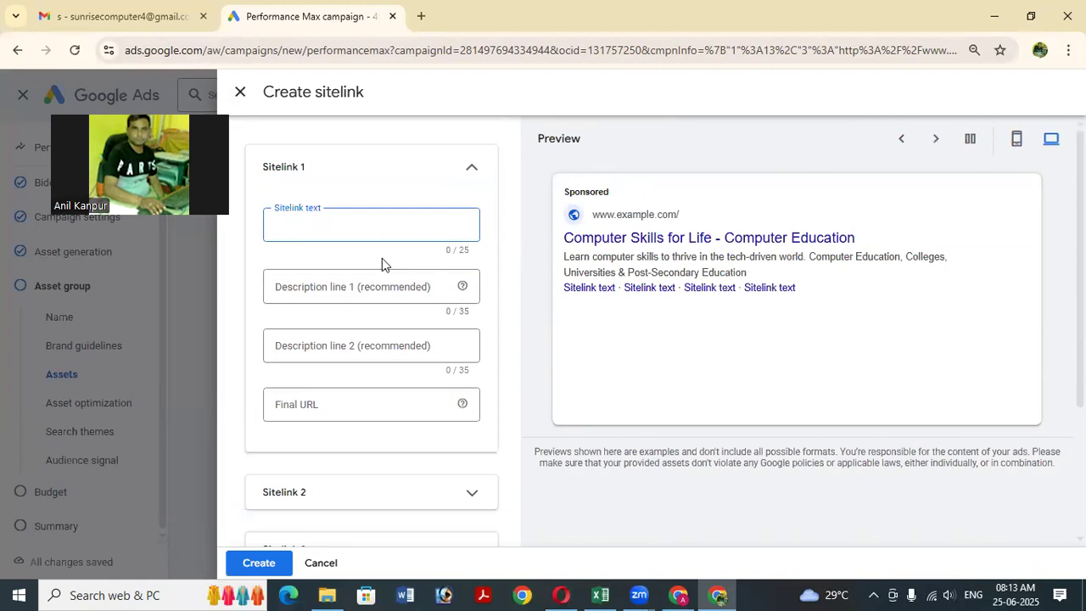
text(d)
key(BackSpace)
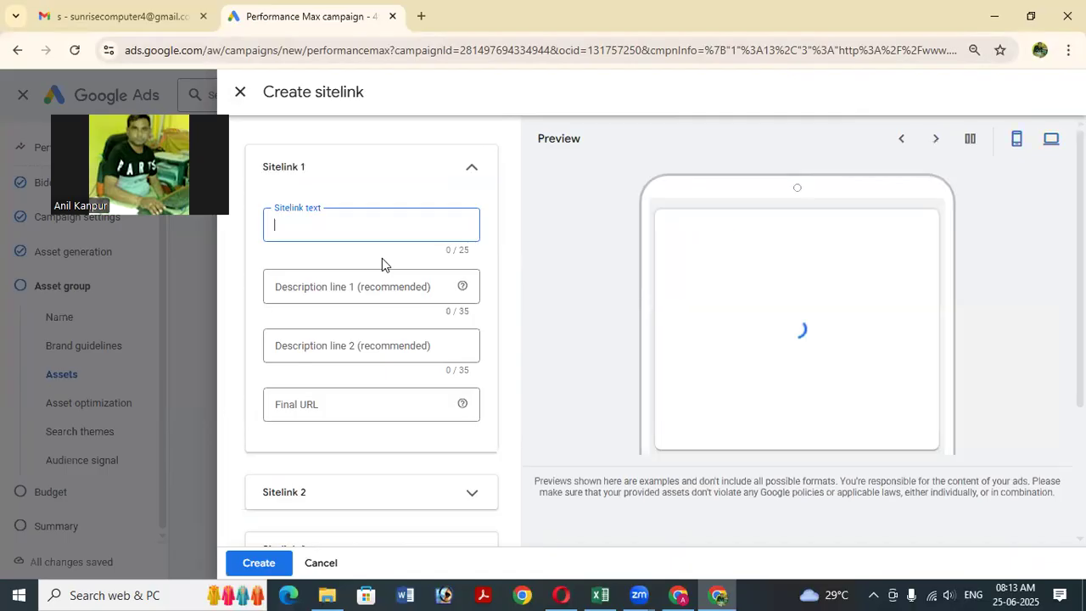
text(Download)
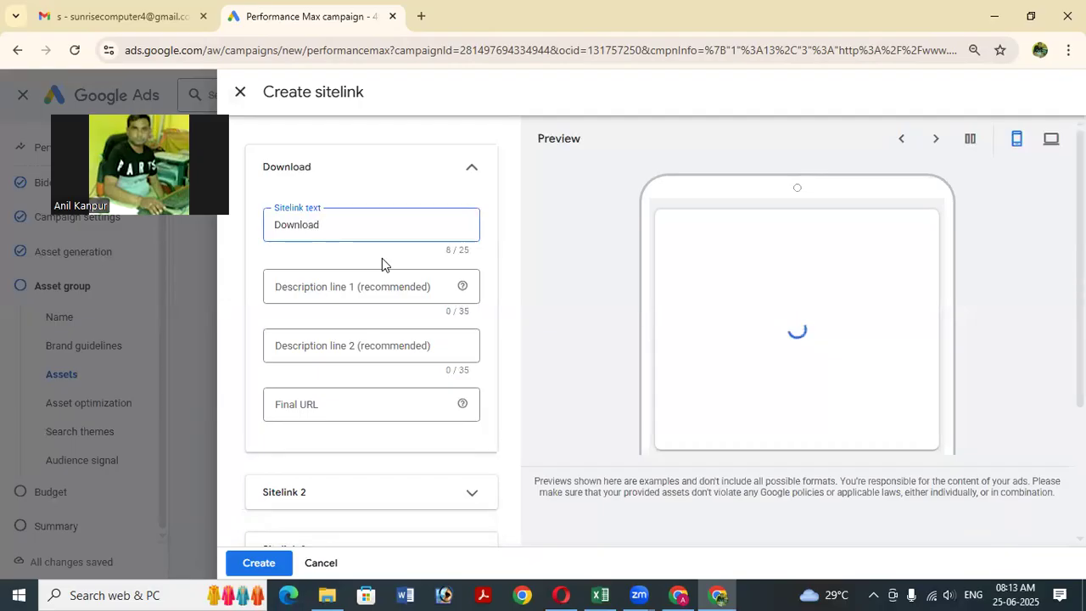
text( App)
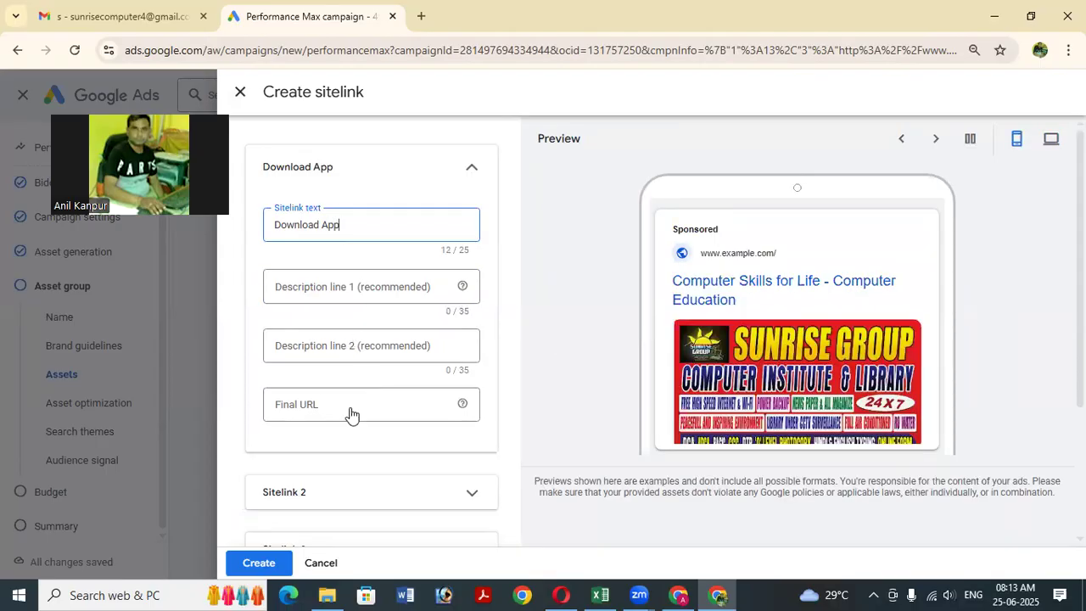
scroll(327, 254, down, 2)
click(332, 244)
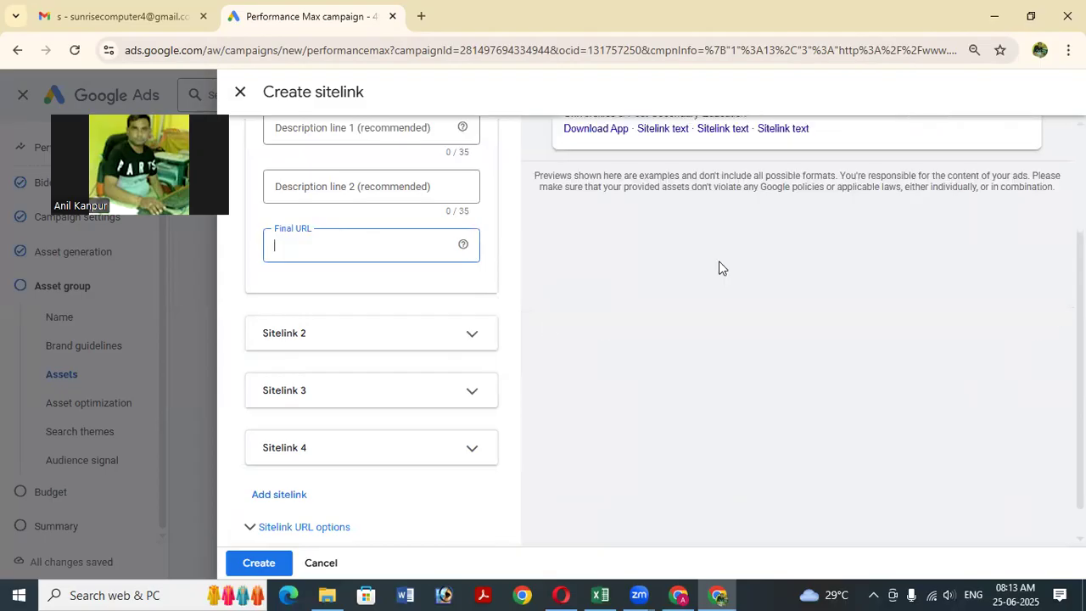
click(353, 338)
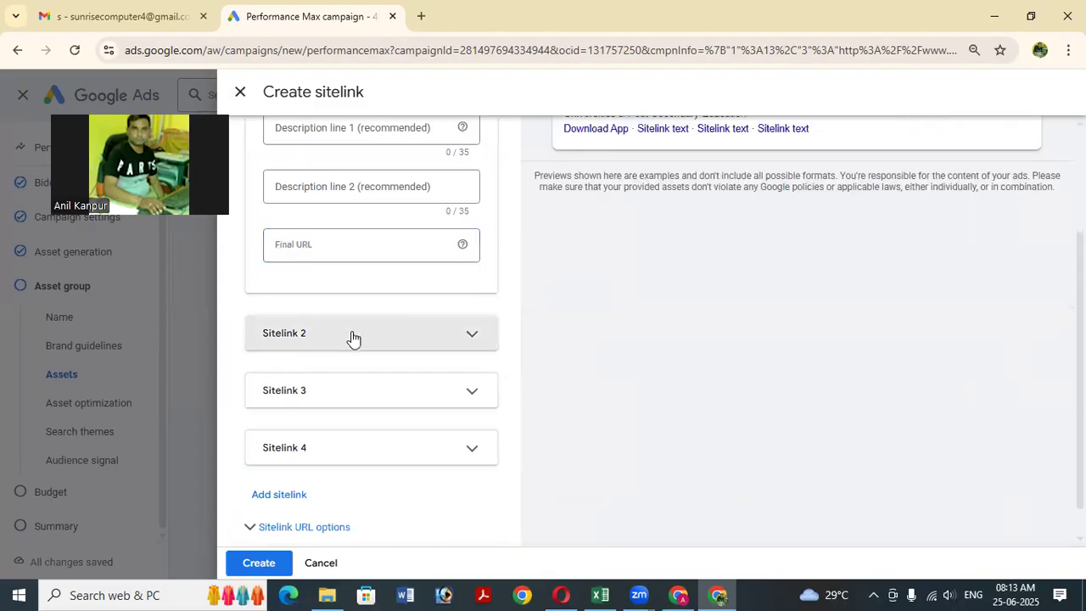
click(356, 399)
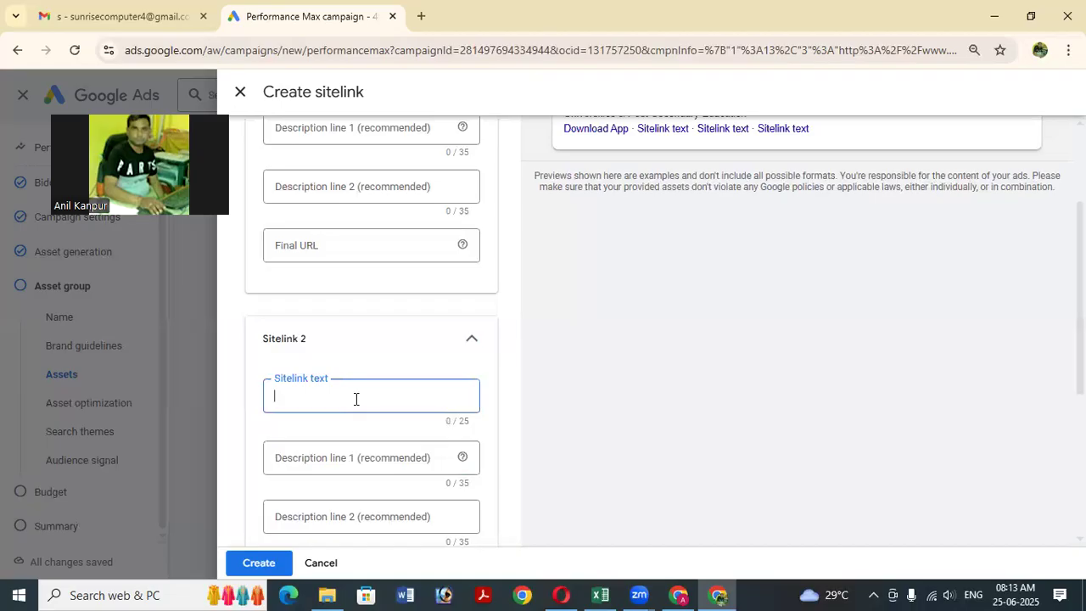
text(Visit My)
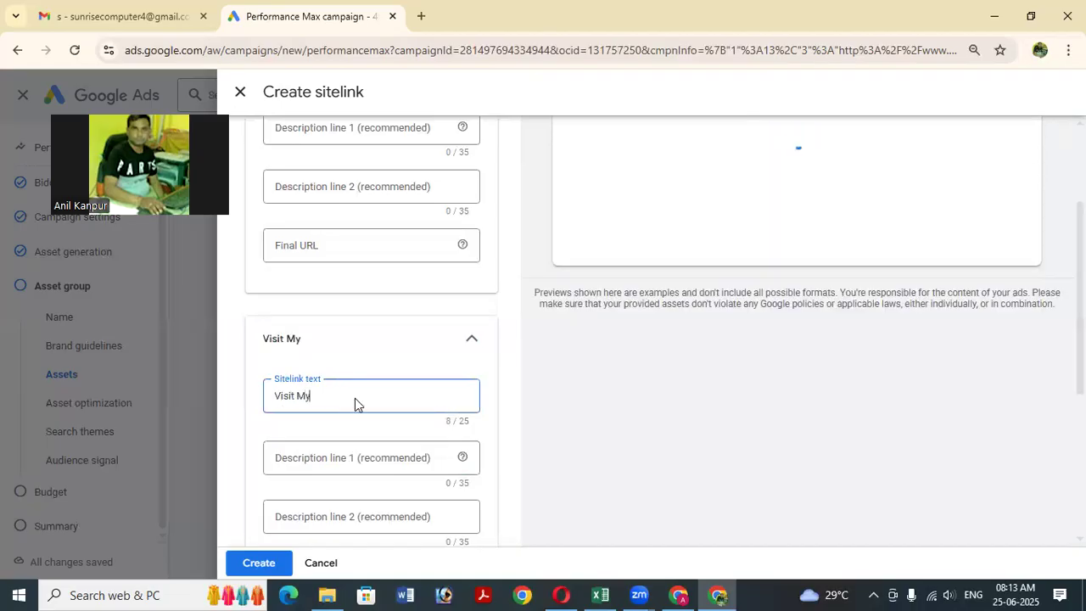
text( Website)
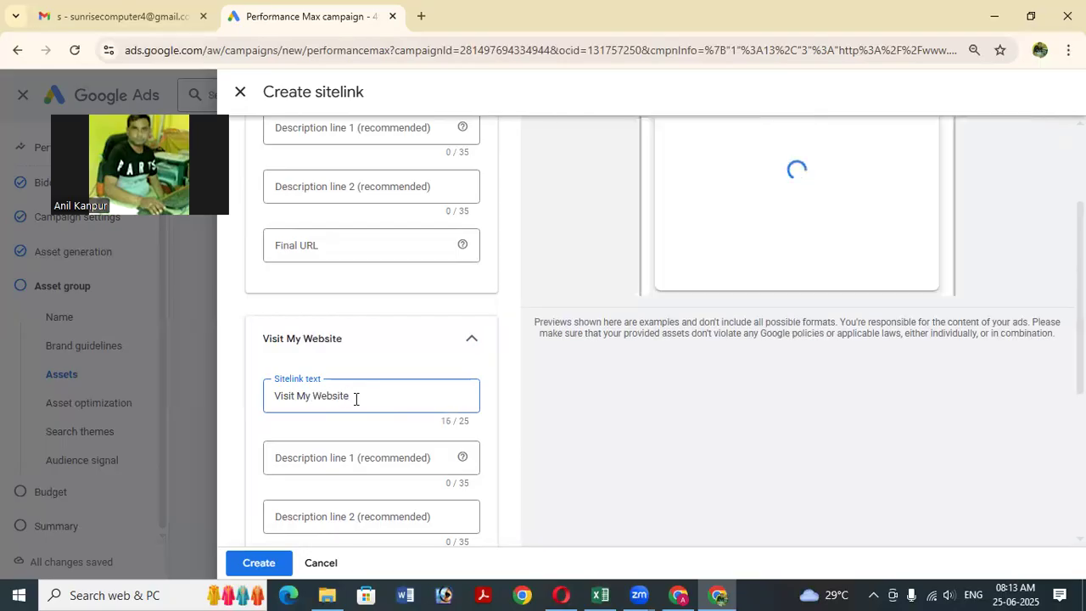
scroll(381, 398, down, 3)
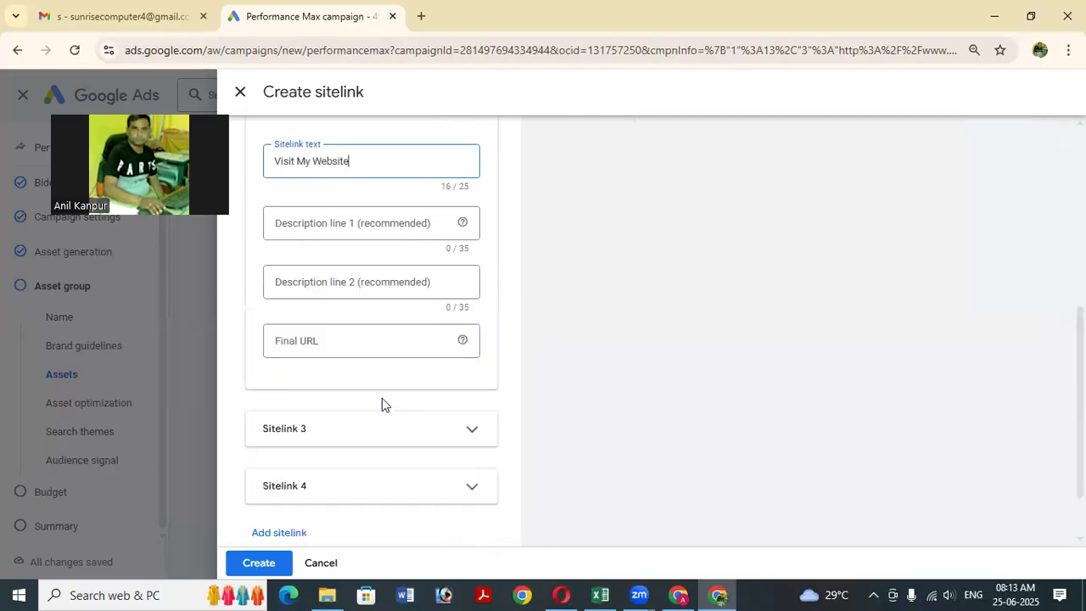
click(340, 337)
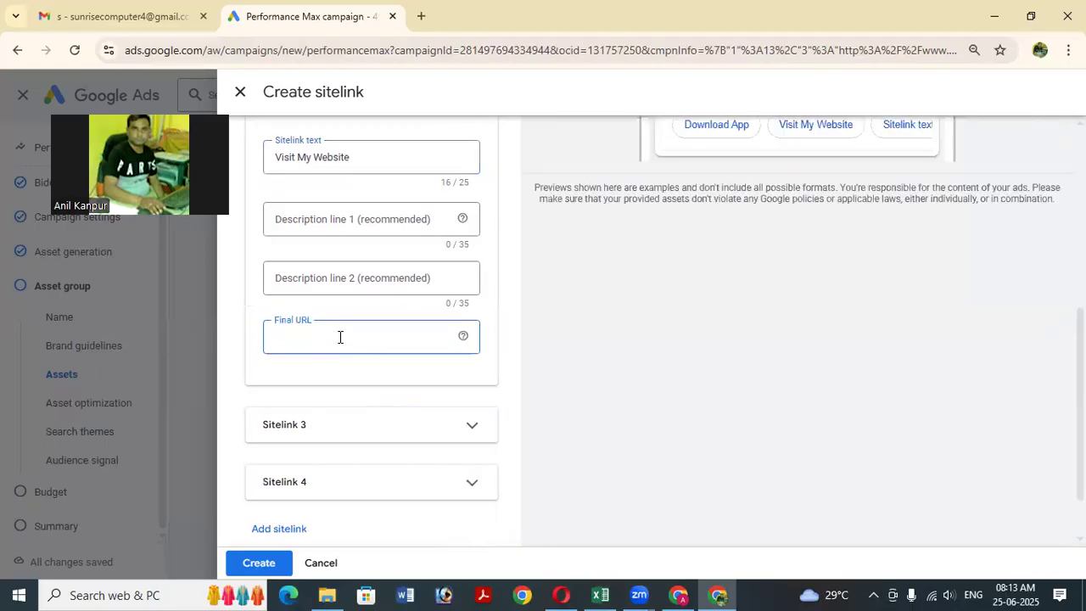
text(www.topitcourses.in)
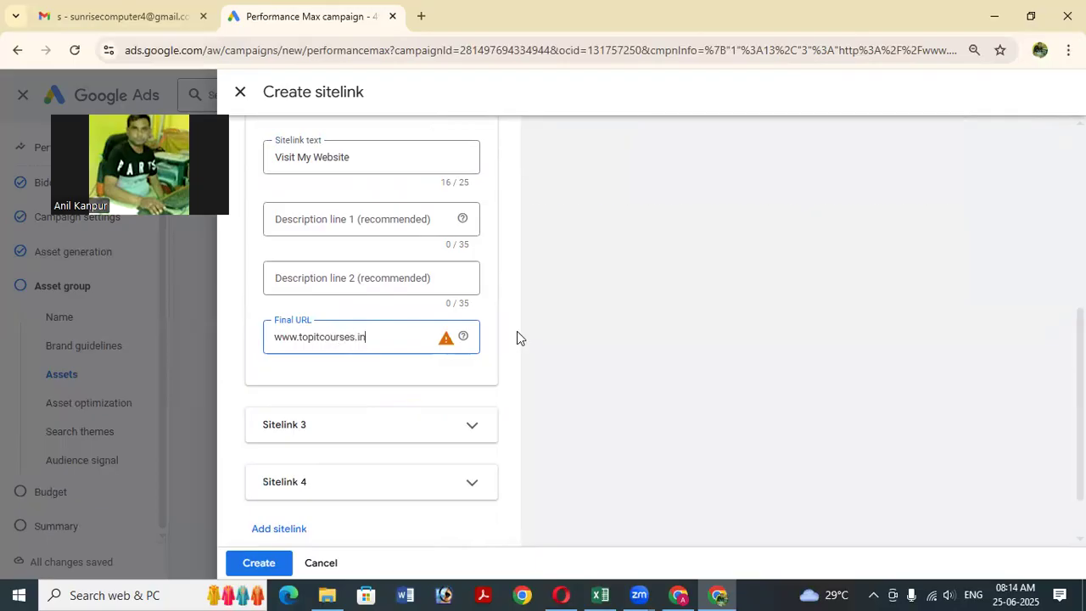
scroll(554, 289, up, 4)
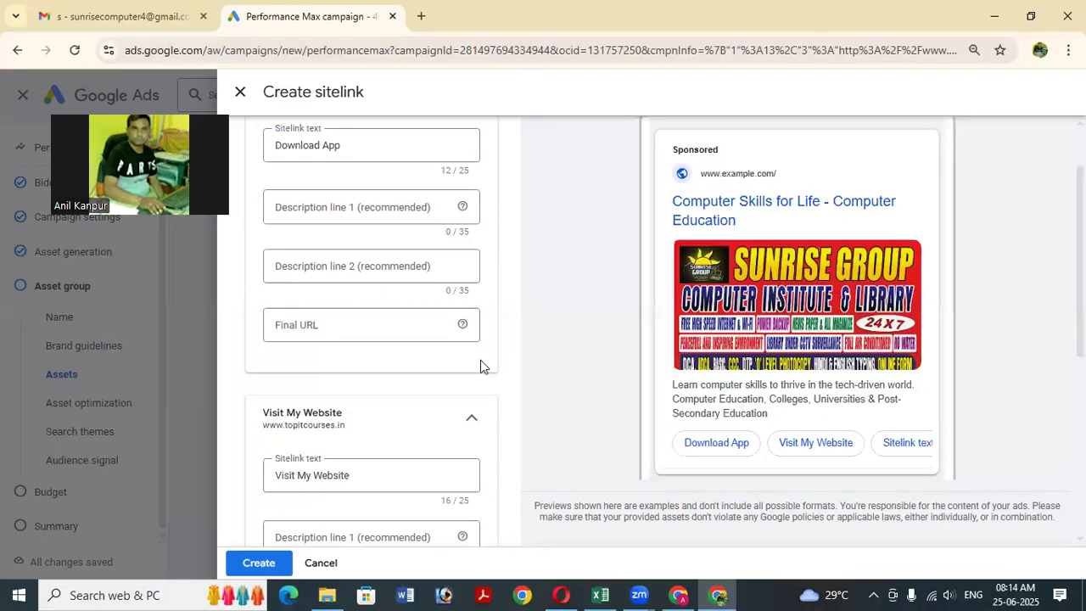
scroll(480, 367, down, 5)
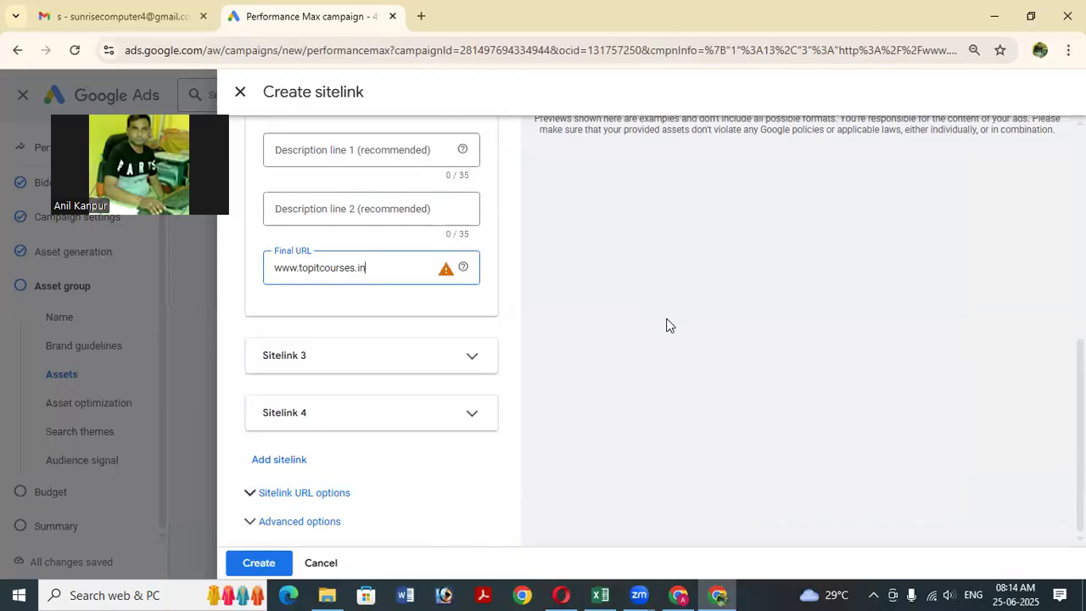
scroll(666, 325, up, 6)
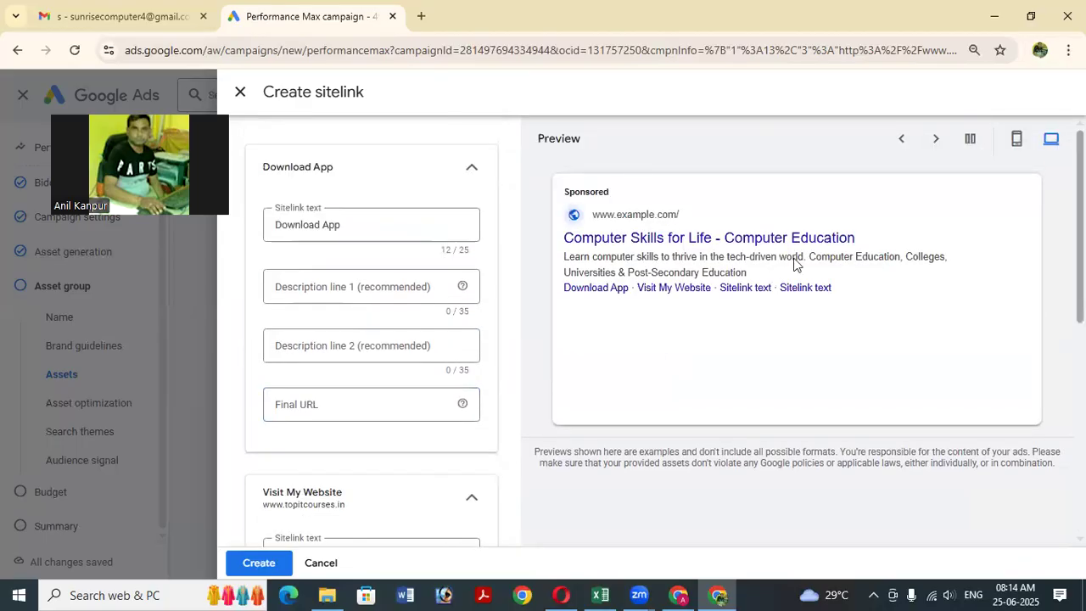
Switch the ad preview to the mobile layout and review it.
click(1016, 143)
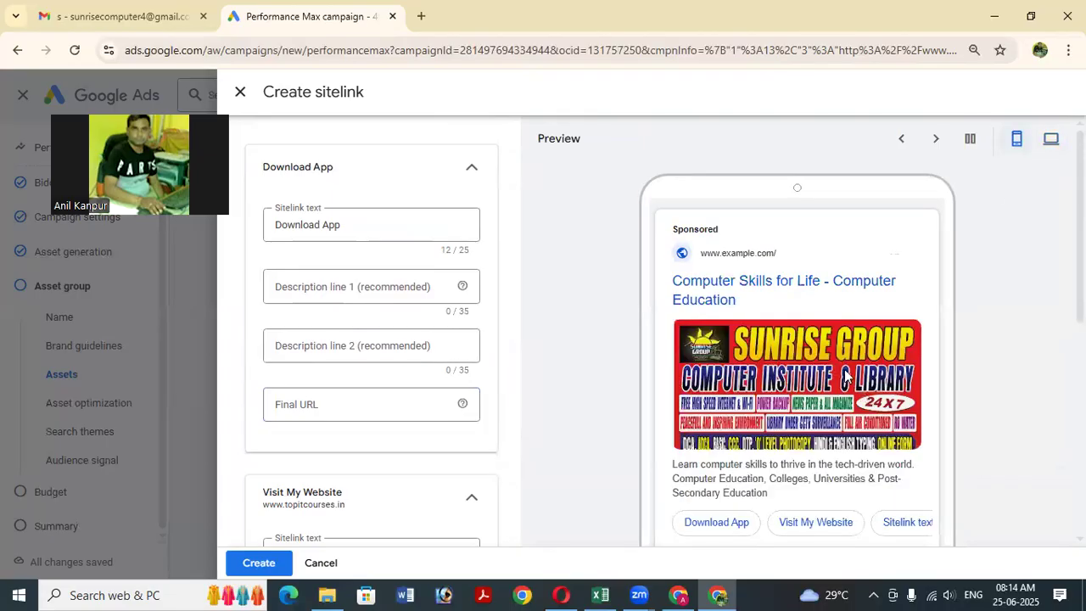
scroll(858, 375, down, 2)
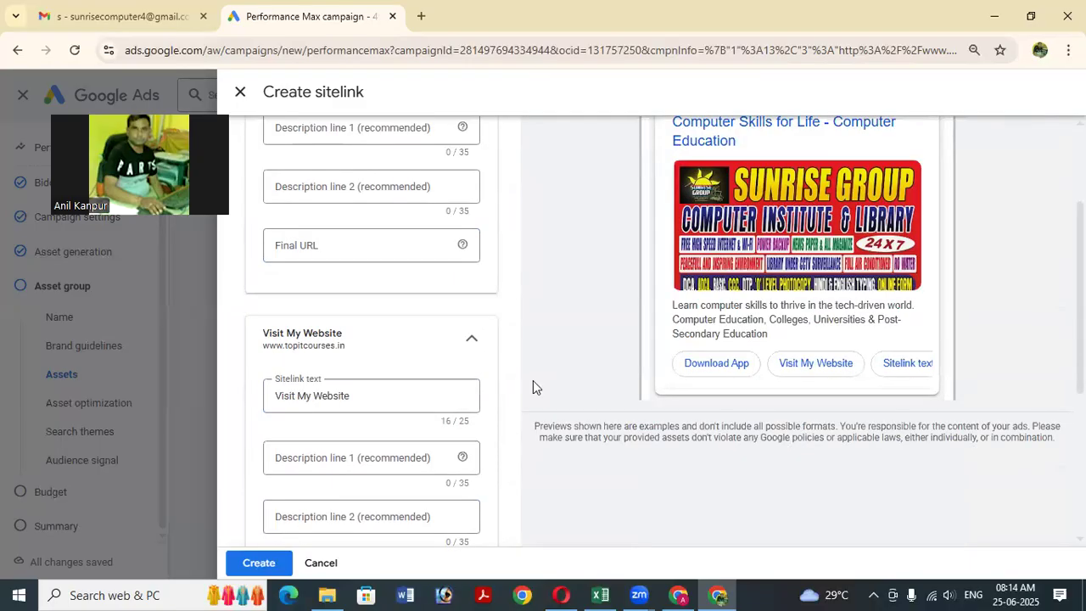
scroll(567, 373, down, 4)
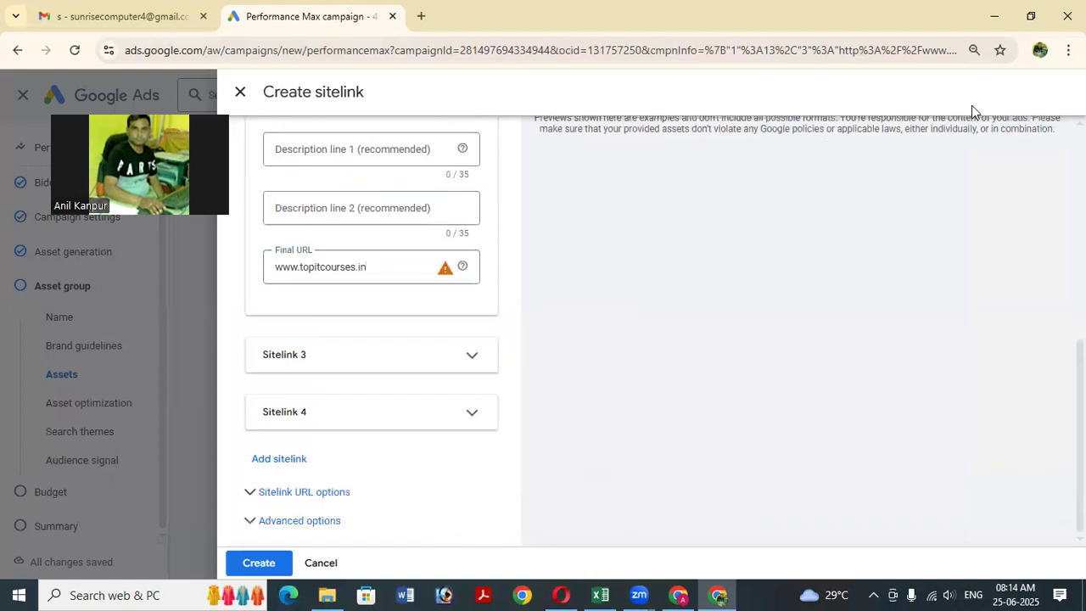
Restore the Chrome window, move it right, then maximize it again over the empty Sitelinks section.
click(1031, 15)
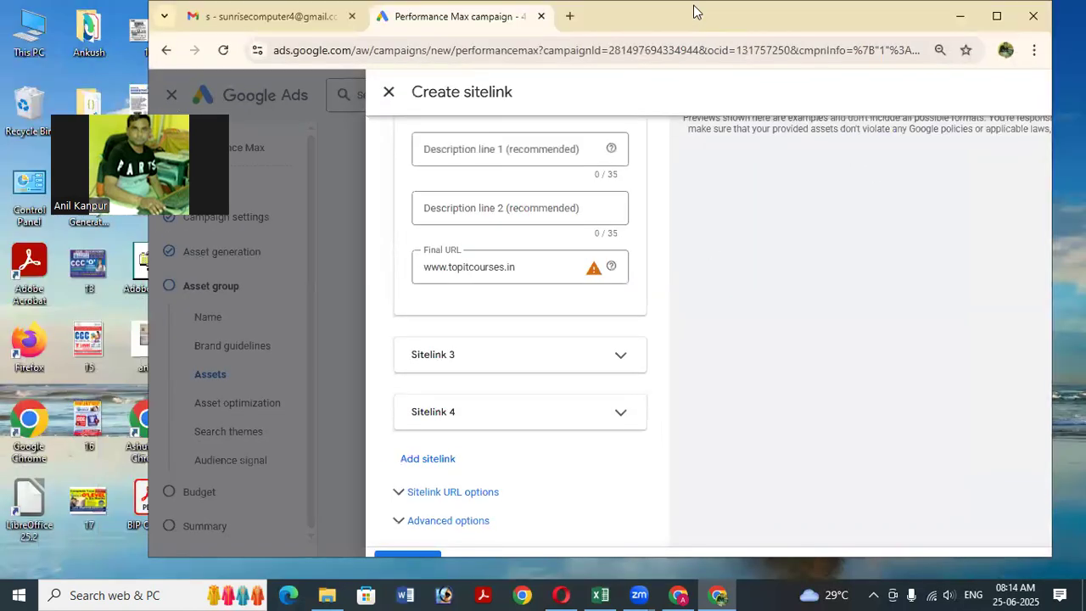
drag(694, 11, 795, 9)
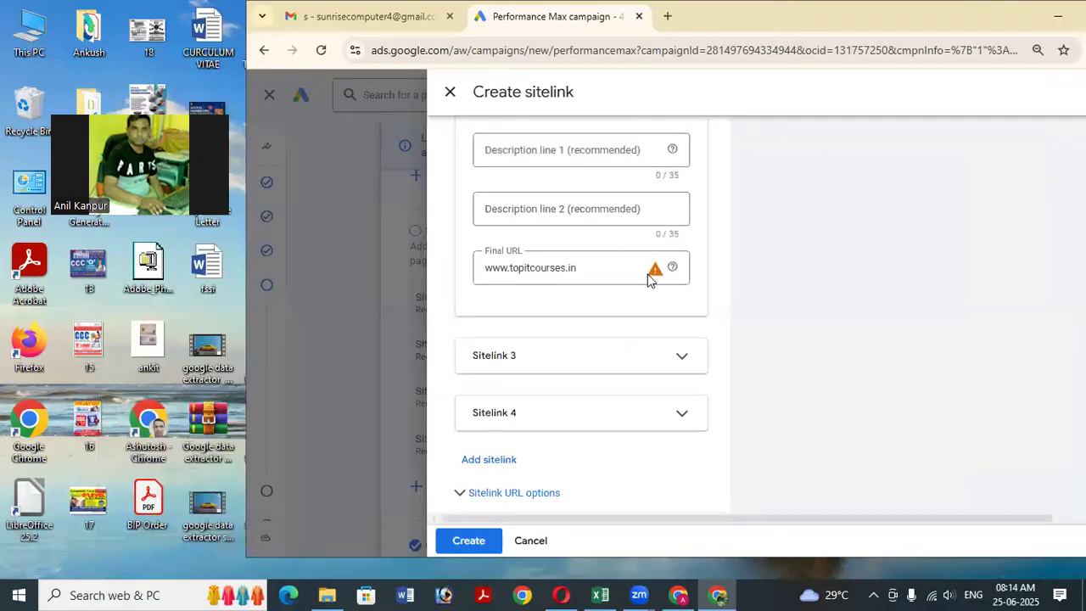
scroll(648, 274, down, 1)
scroll(640, 213, up, 7)
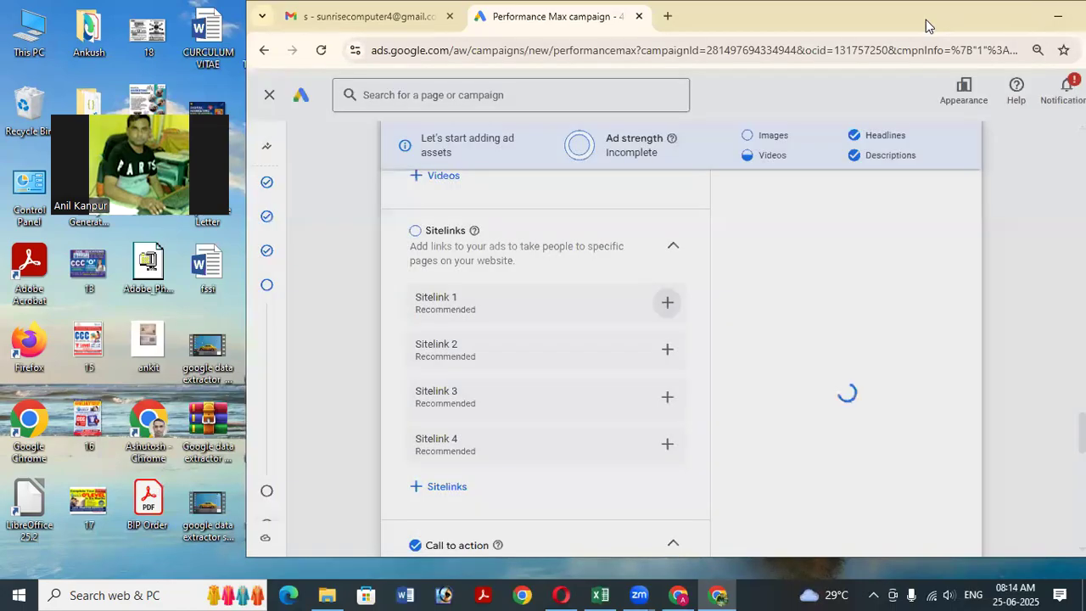
double_click(925, 19)
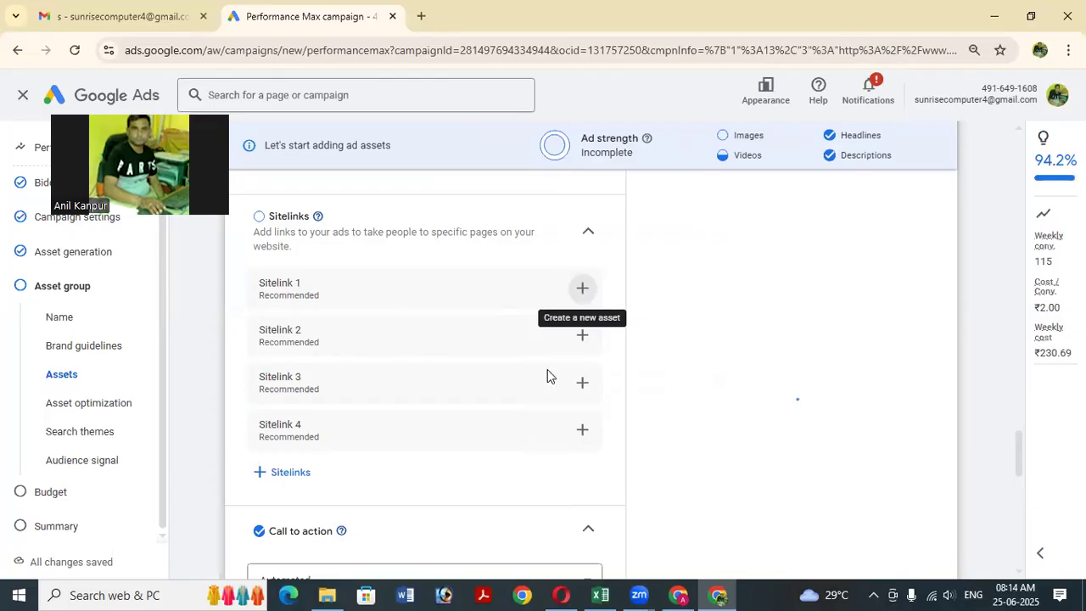
Pick Contact us from the Call to action dropdown in place of Automated.
scroll(551, 380, down, 3)
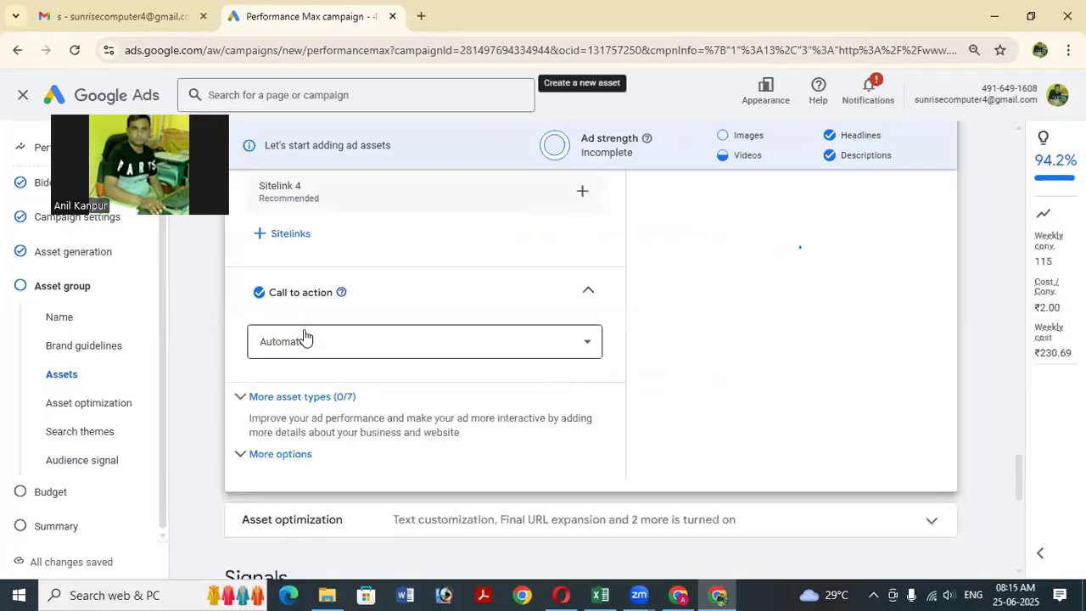
click(442, 342)
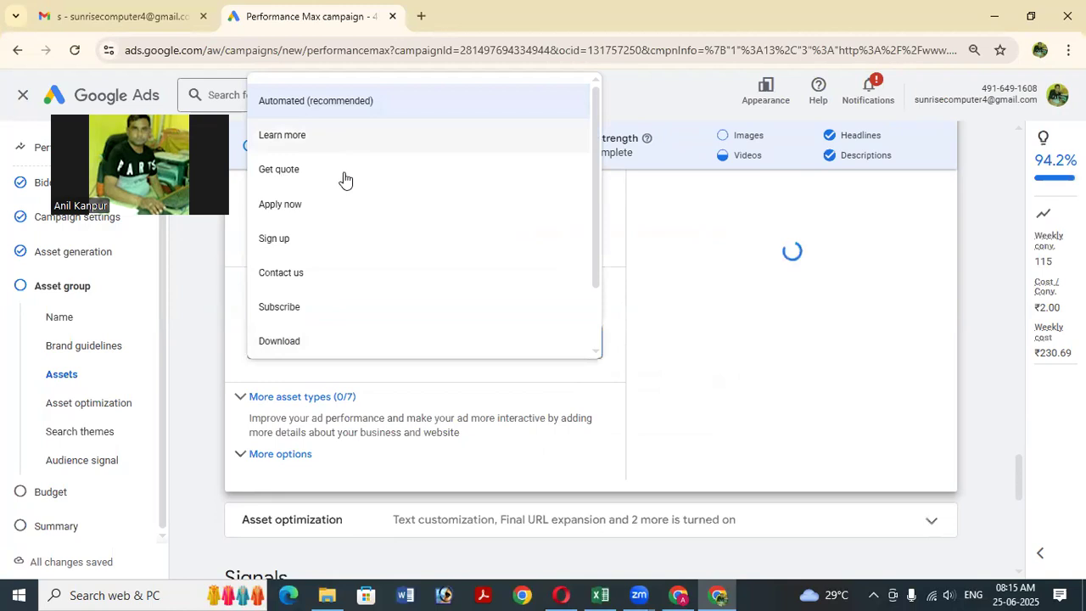
click(340, 273)
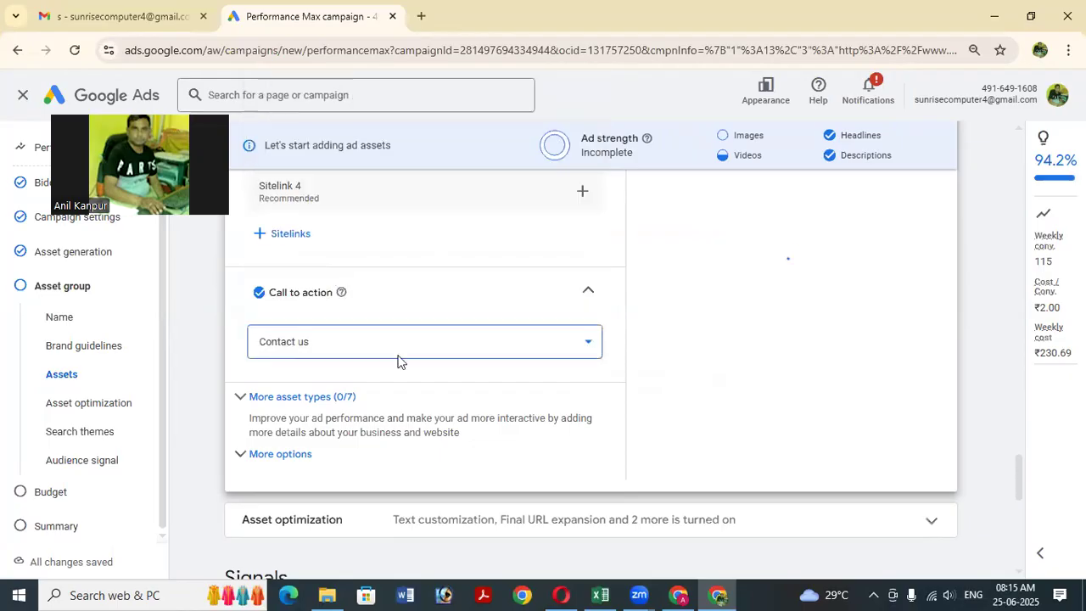
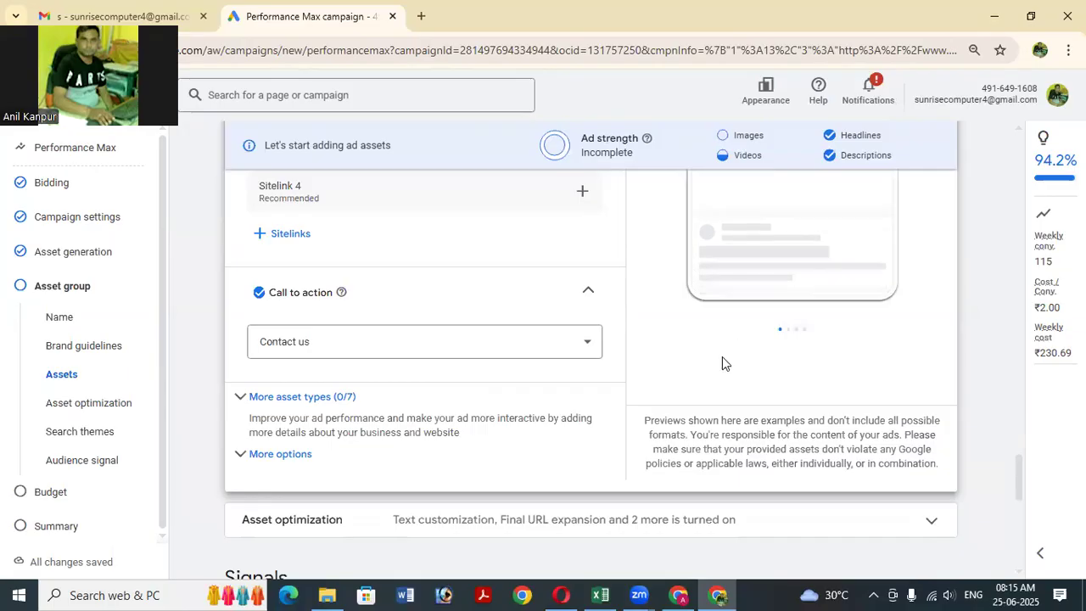
Cycle the ad preview to its fourth sample, the 'Learn New Skills - Computer Institute' photo ad.
scroll(722, 361, up, 1)
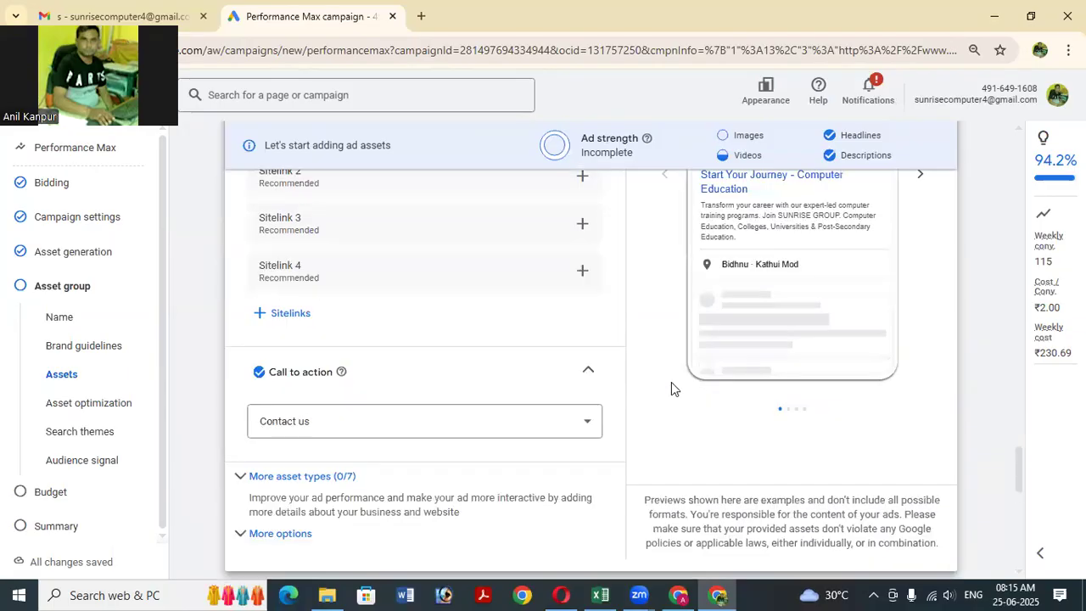
scroll(714, 369, up, 1)
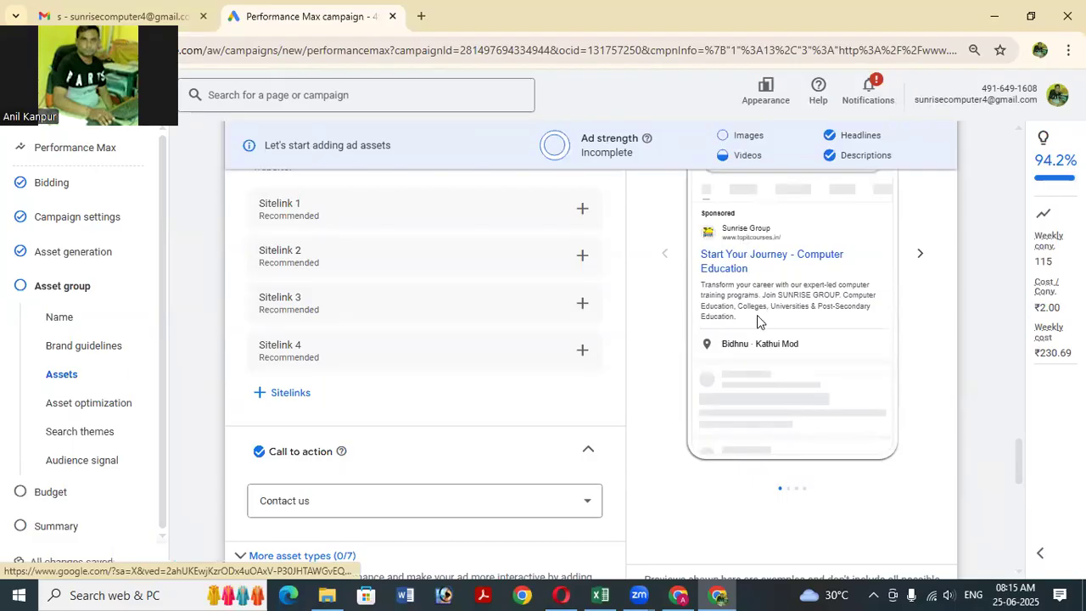
scroll(762, 317, up, 2)
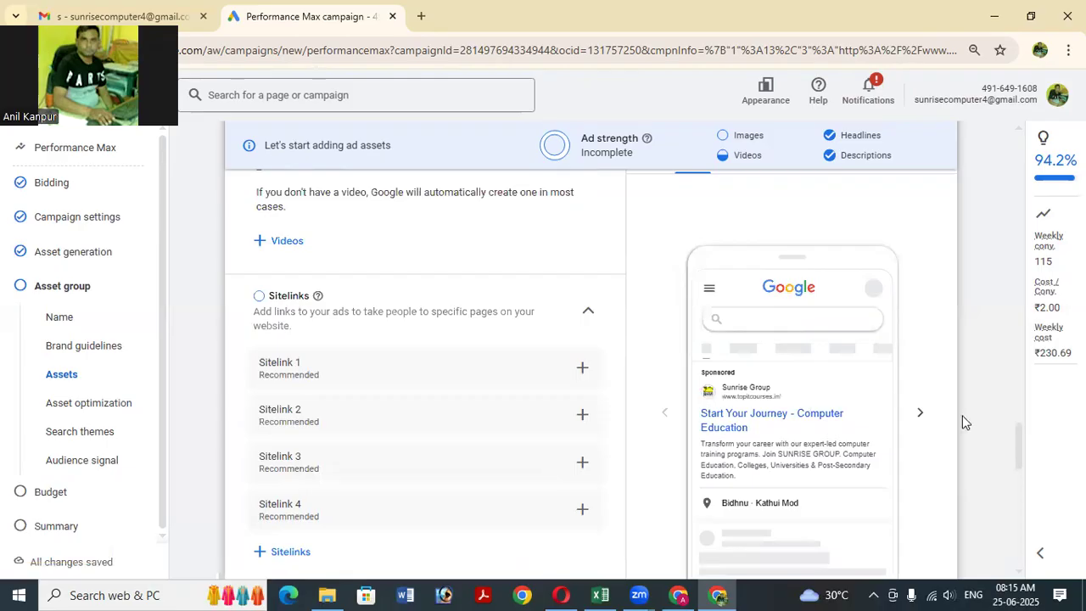
scroll(962, 422, down, 3)
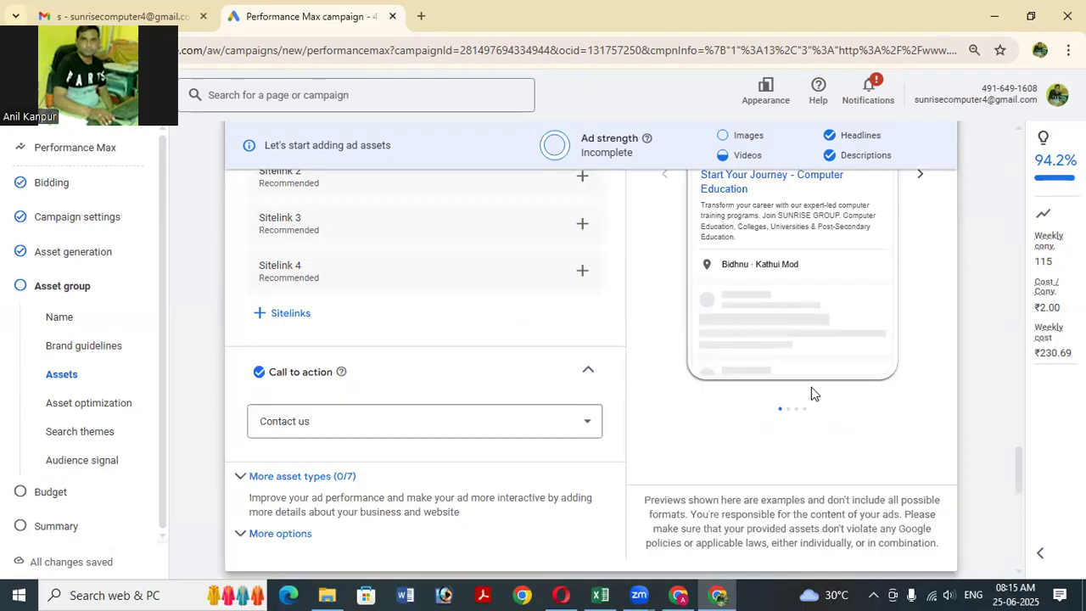
scroll(924, 179, up, 1)
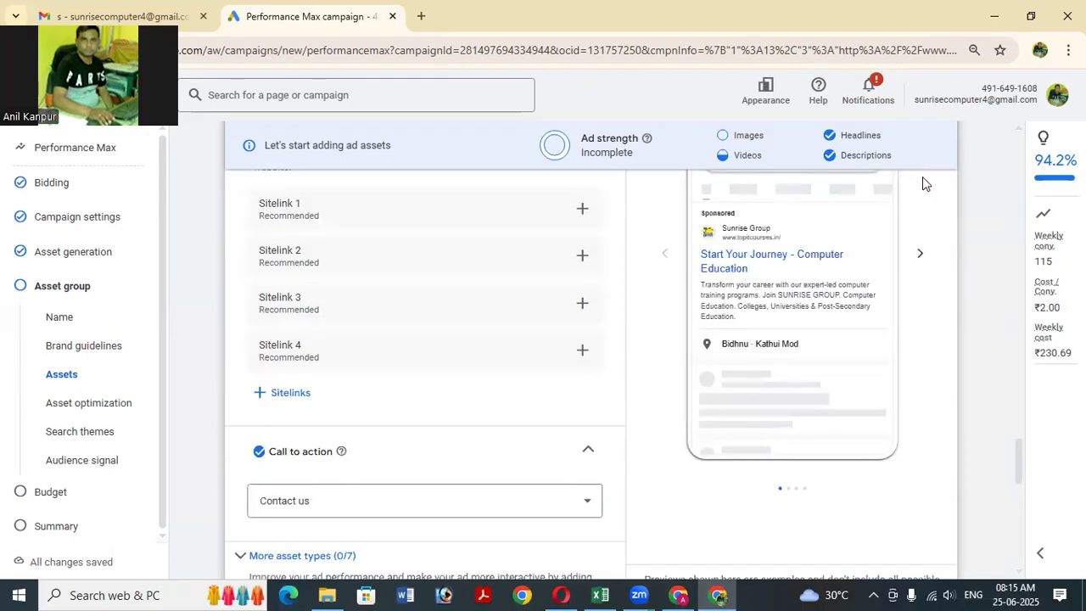
click(920, 257)
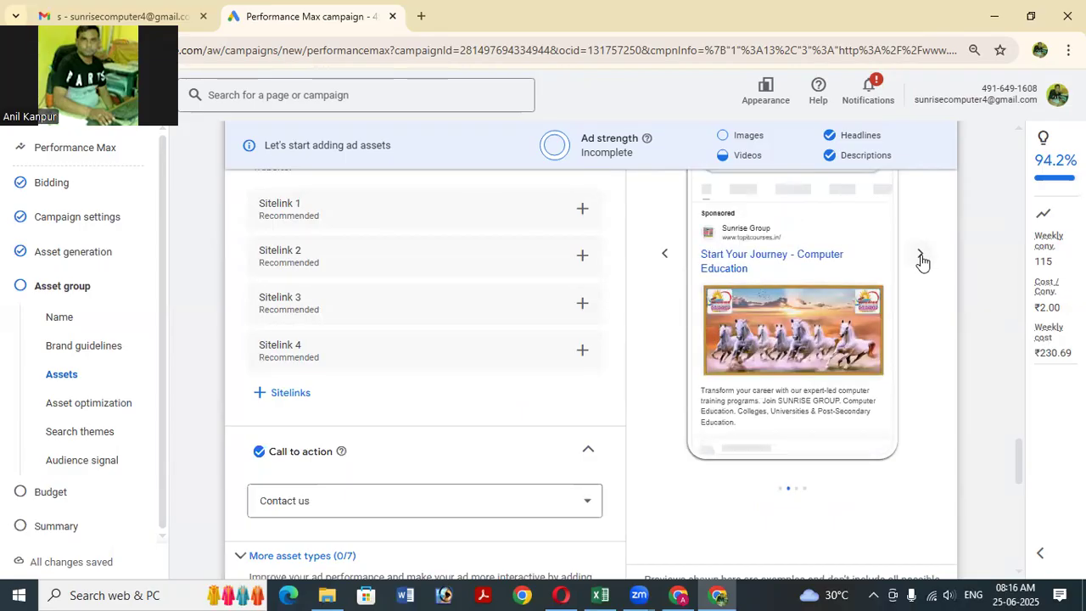
click(920, 257)
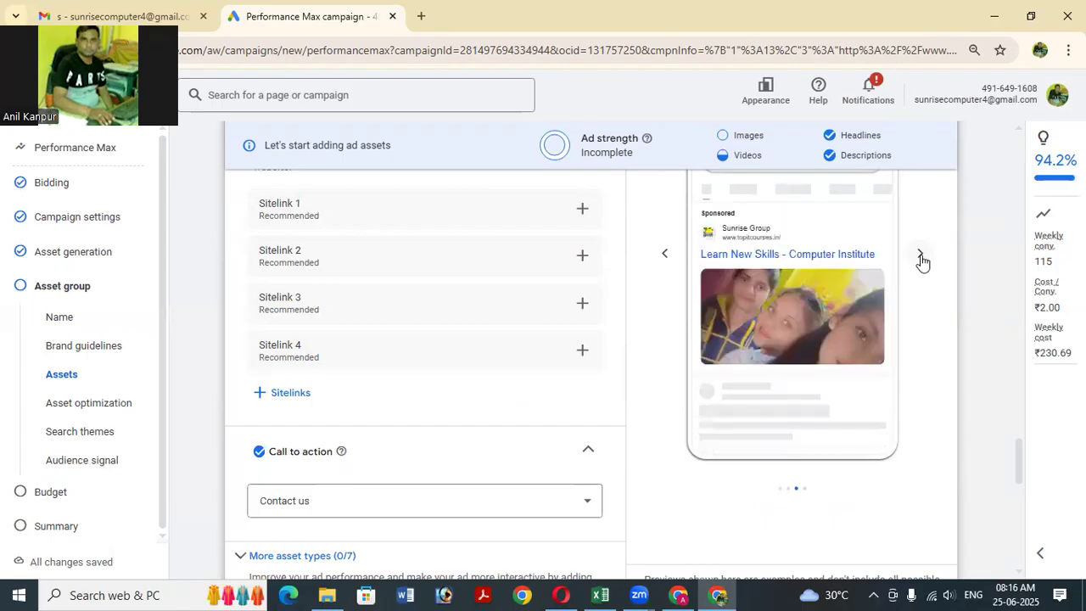
click(921, 257)
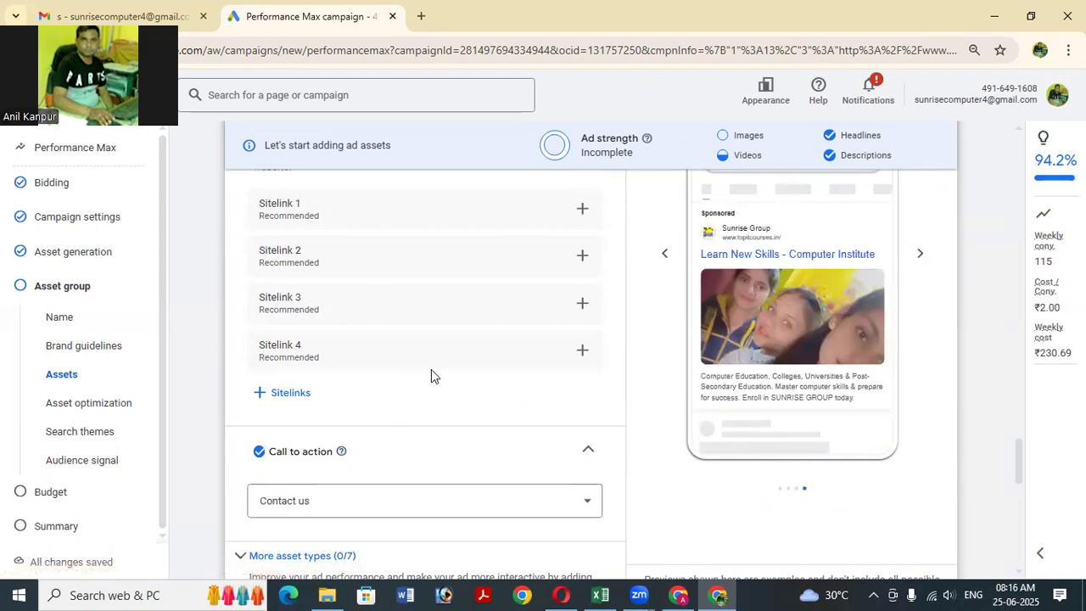
scroll(431, 370, up, 1)
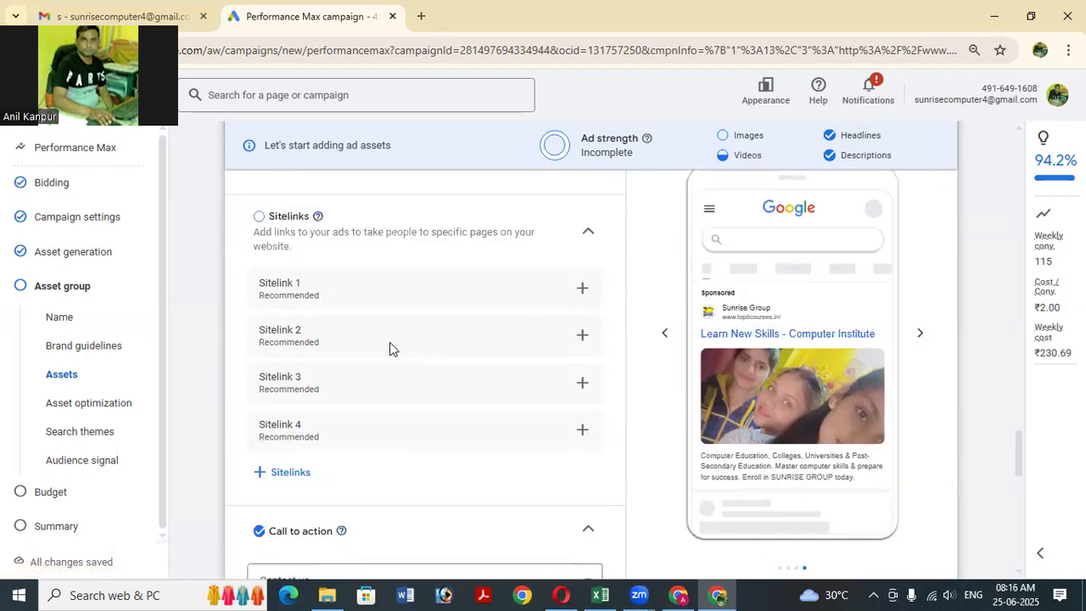
scroll(463, 347, down, 1)
scroll(469, 341, down, 3)
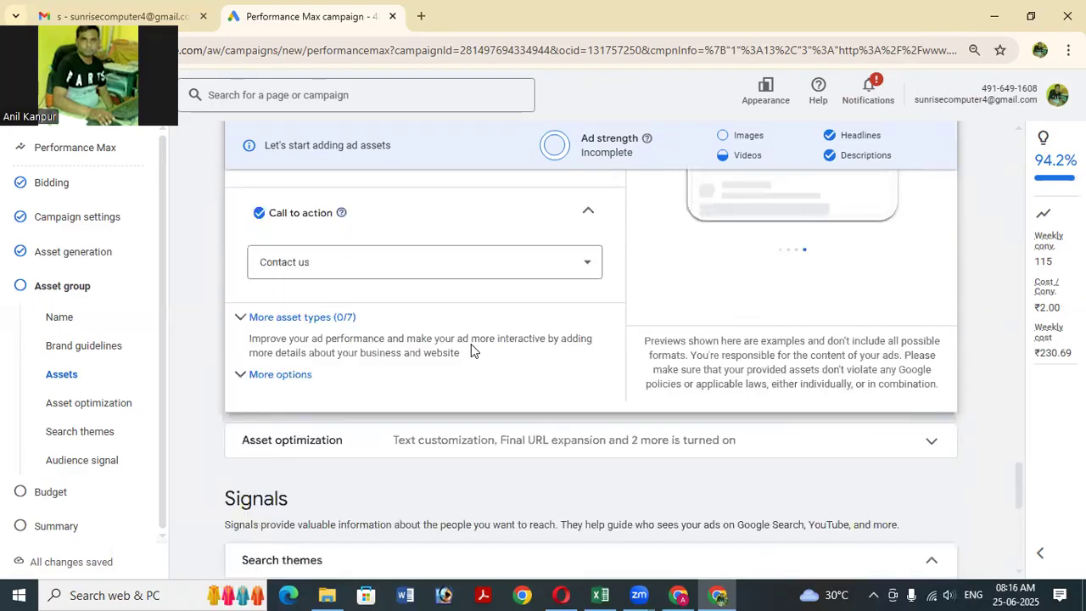
Expand More asset types and Promotions, then start a new campaign-level promotion.
click(384, 321)
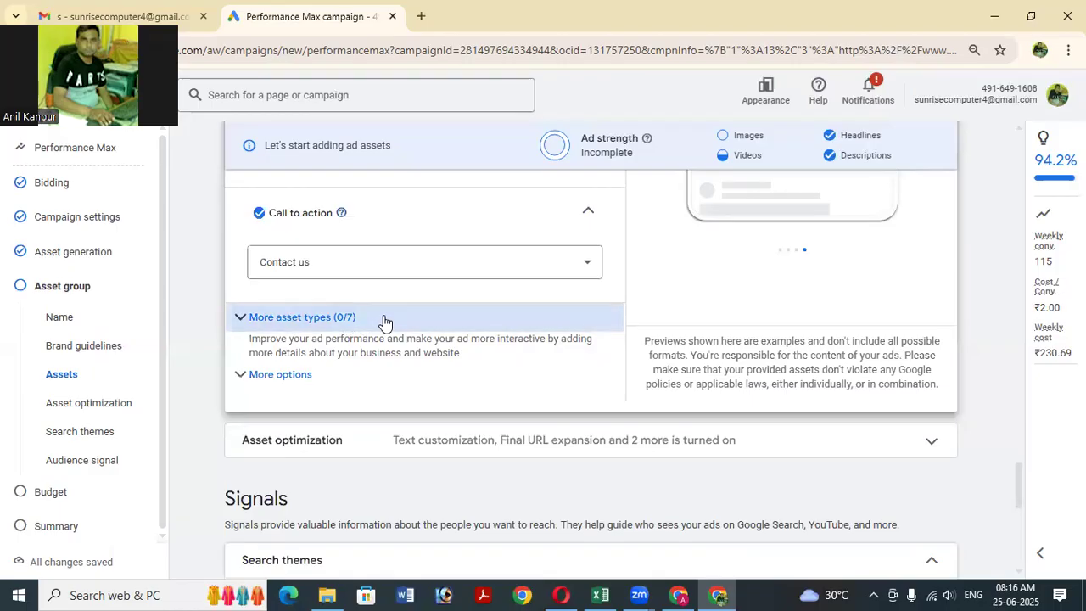
scroll(462, 338, down, 2)
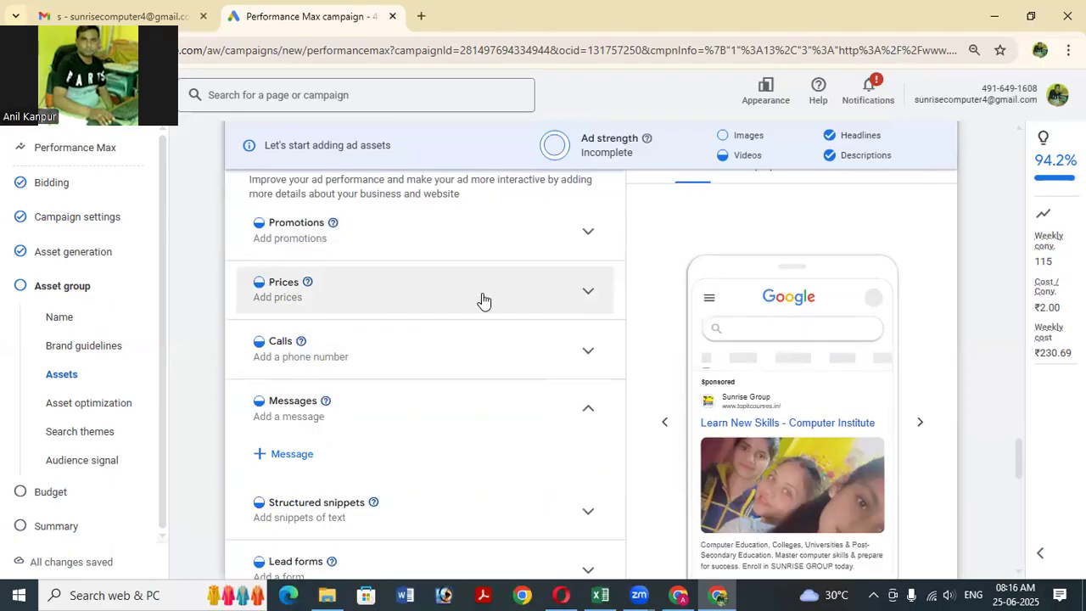
click(526, 237)
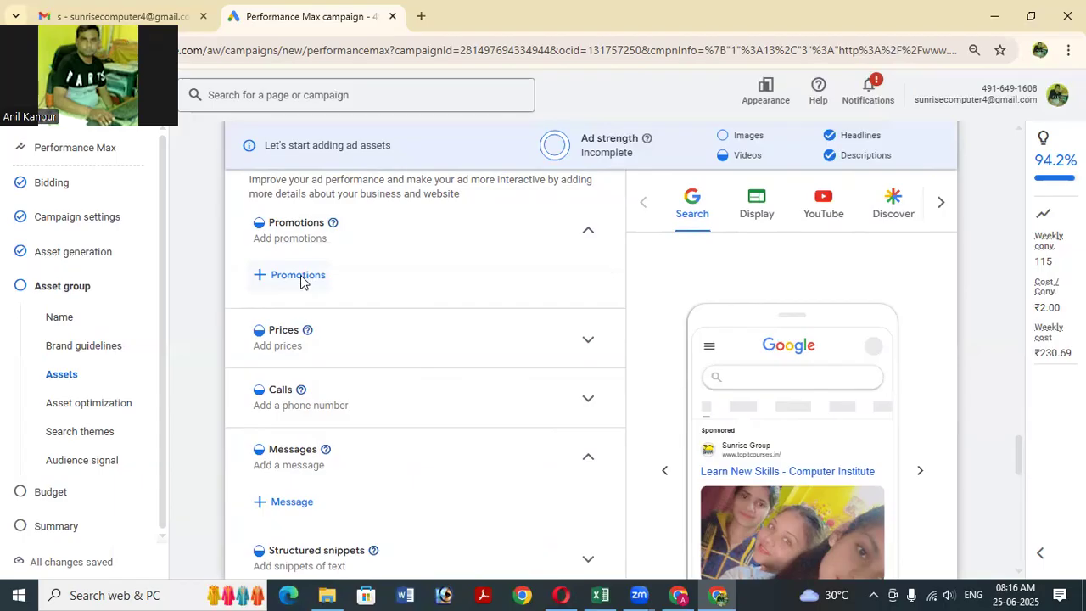
click(300, 282)
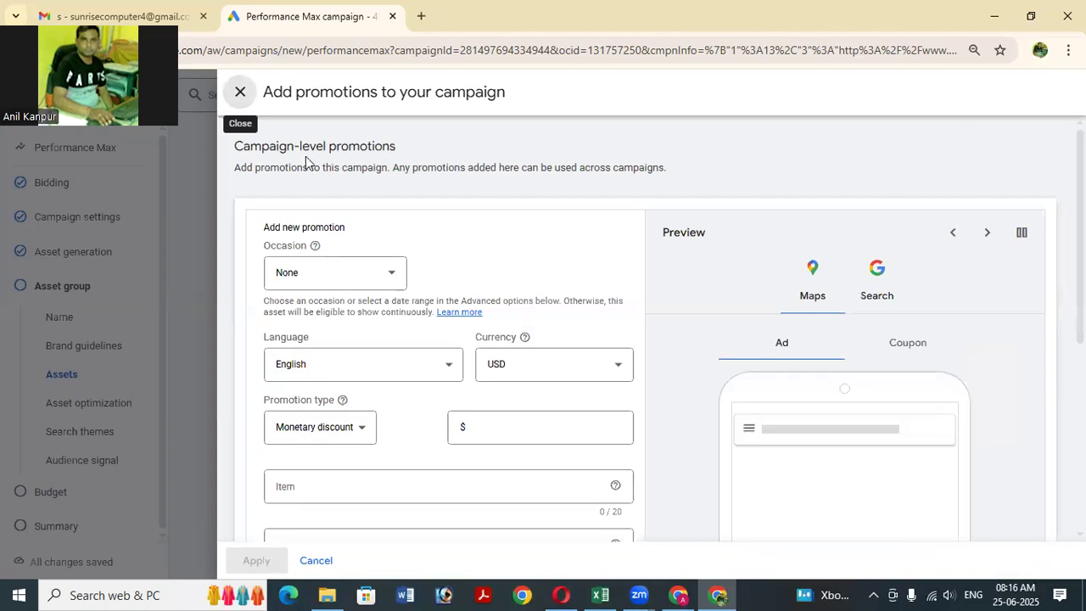
Choose National Day from the promotion's Occasion list.
click(381, 276)
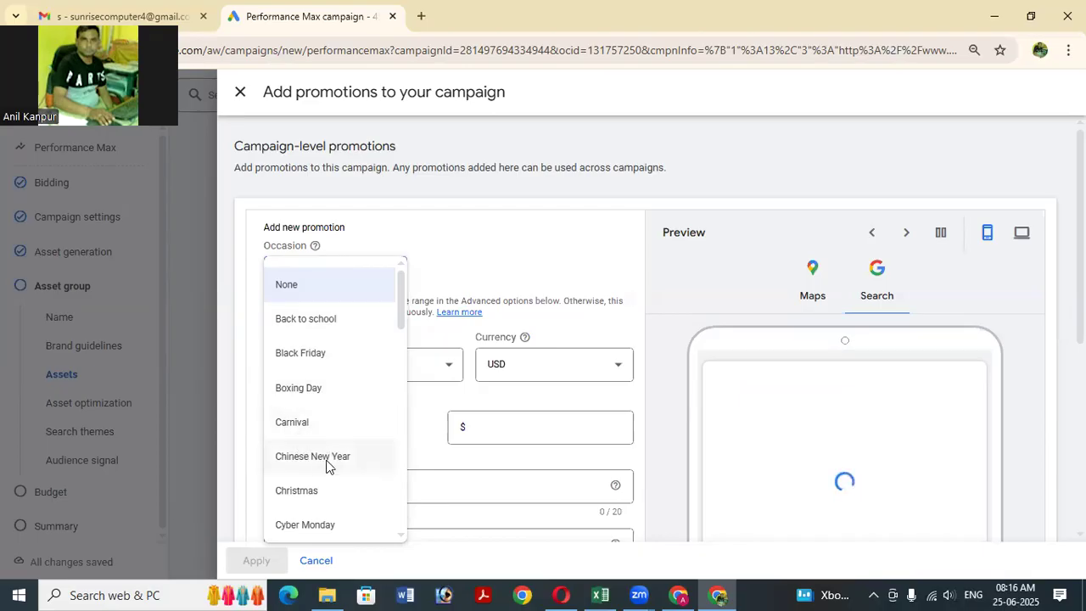
scroll(327, 461, down, 2)
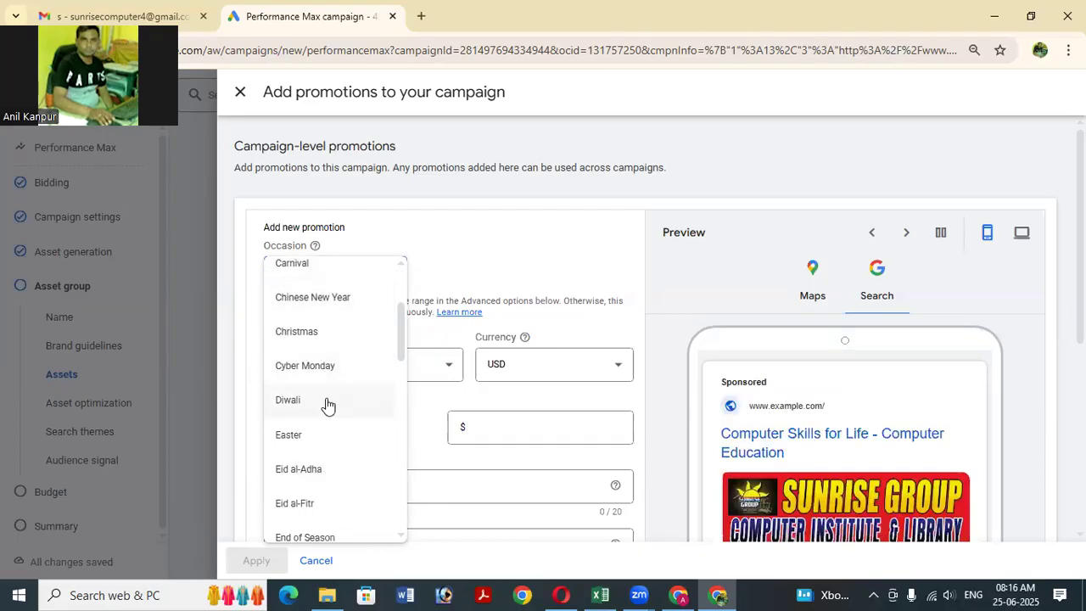
scroll(332, 397, down, 3)
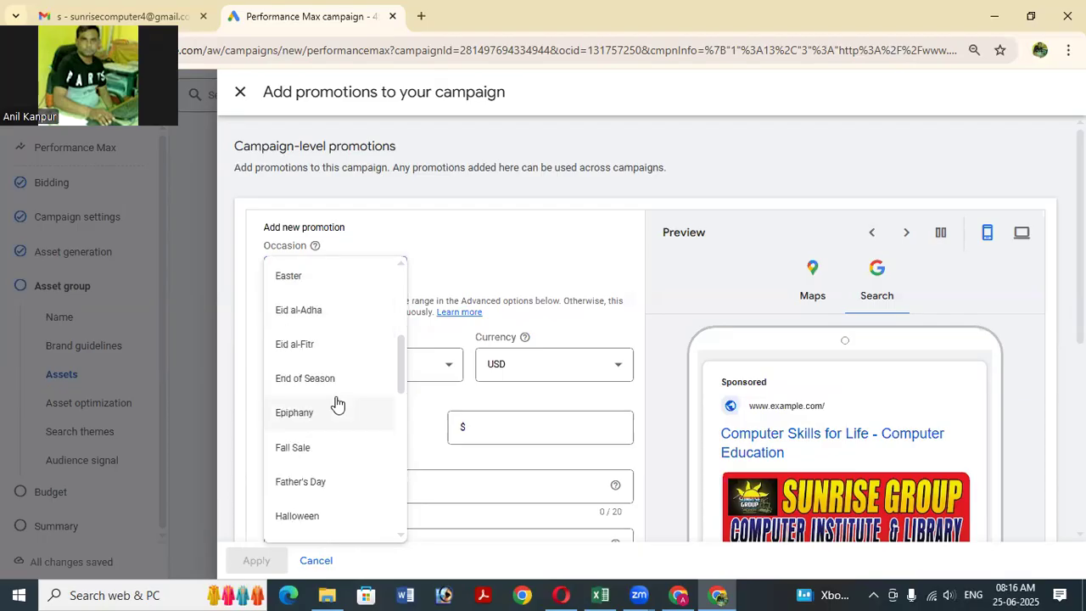
scroll(331, 378, down, 5)
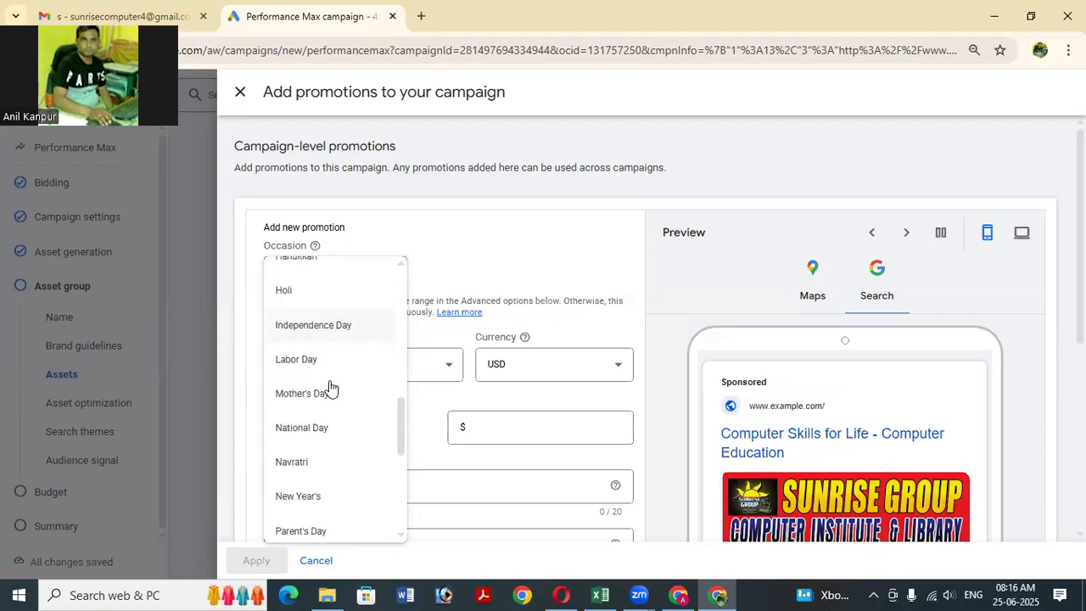
scroll(330, 386, down, 3)
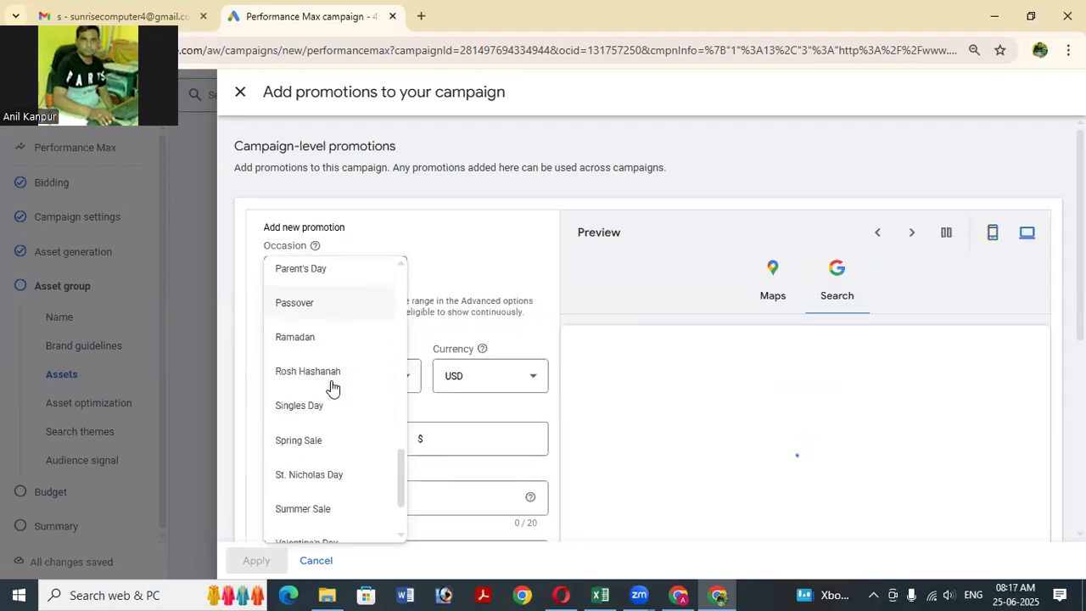
scroll(348, 424, down, 1)
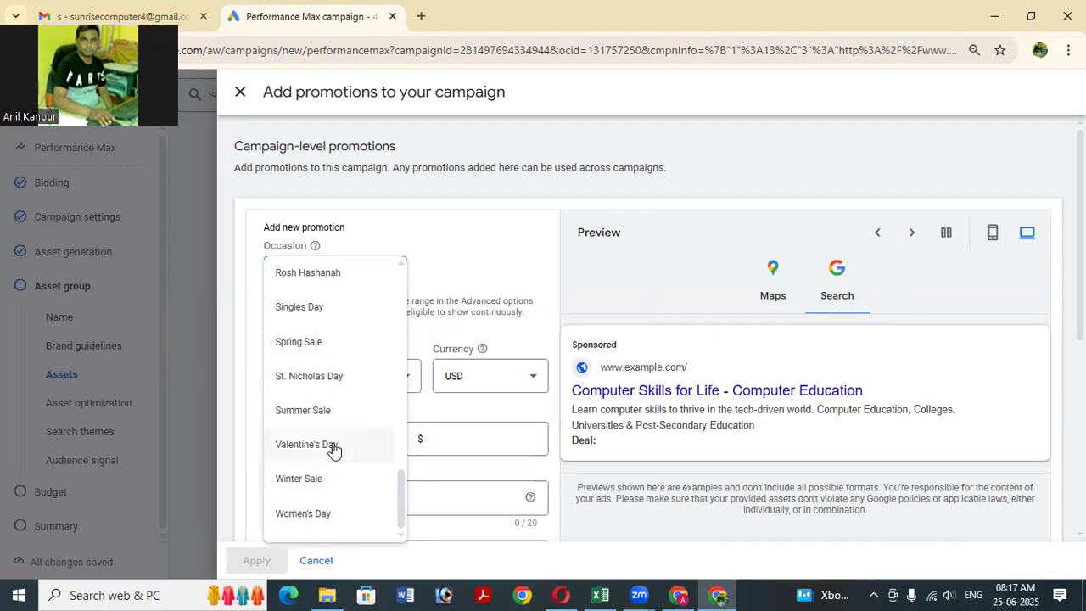
scroll(324, 441, up, 1)
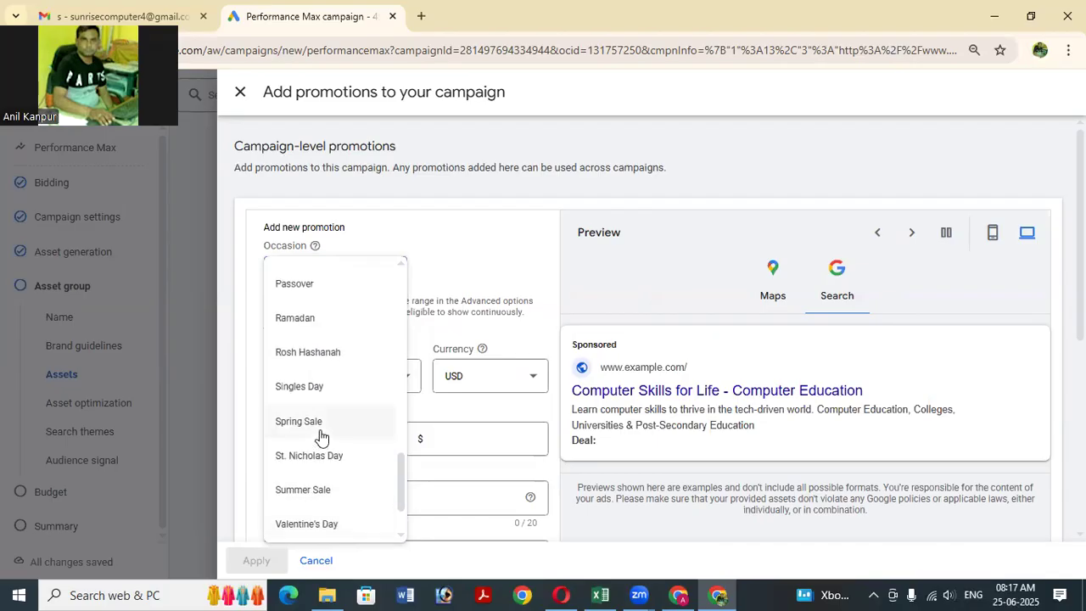
scroll(334, 400, up, 1)
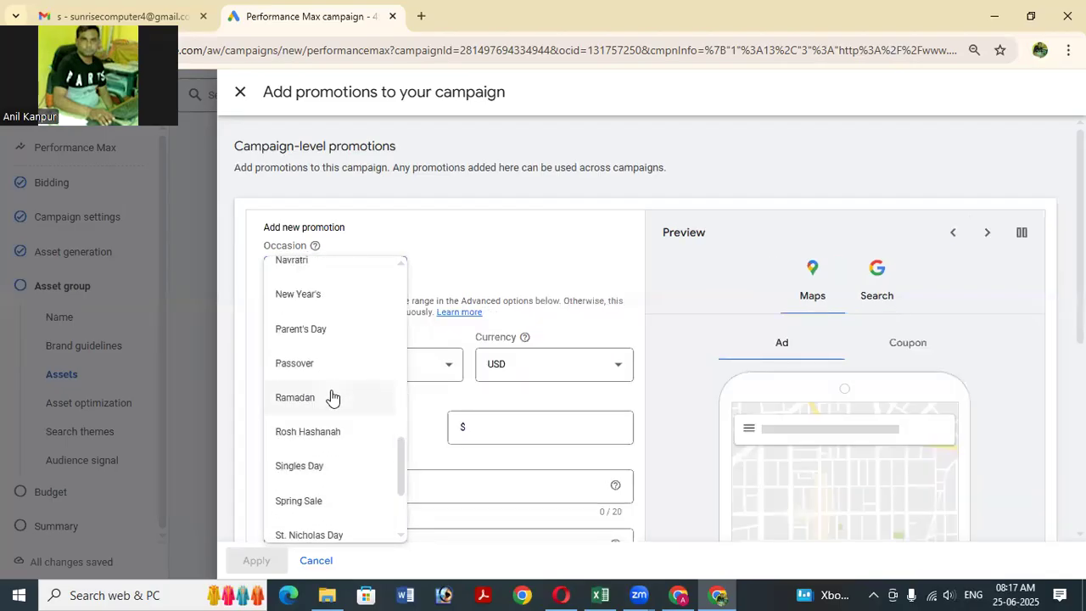
scroll(332, 388, up, 1)
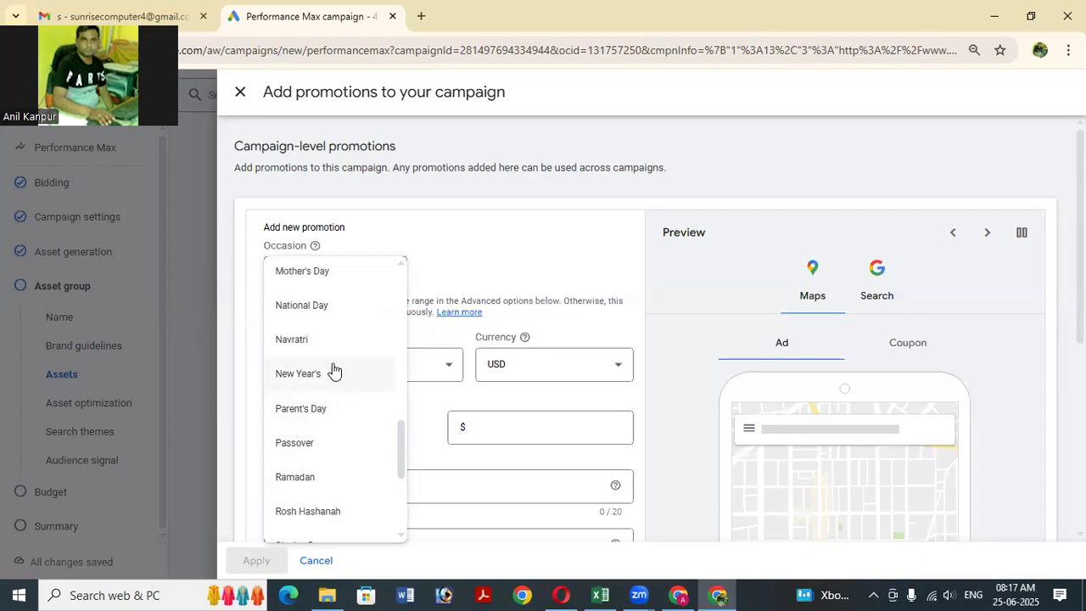
scroll(332, 369, up, 1)
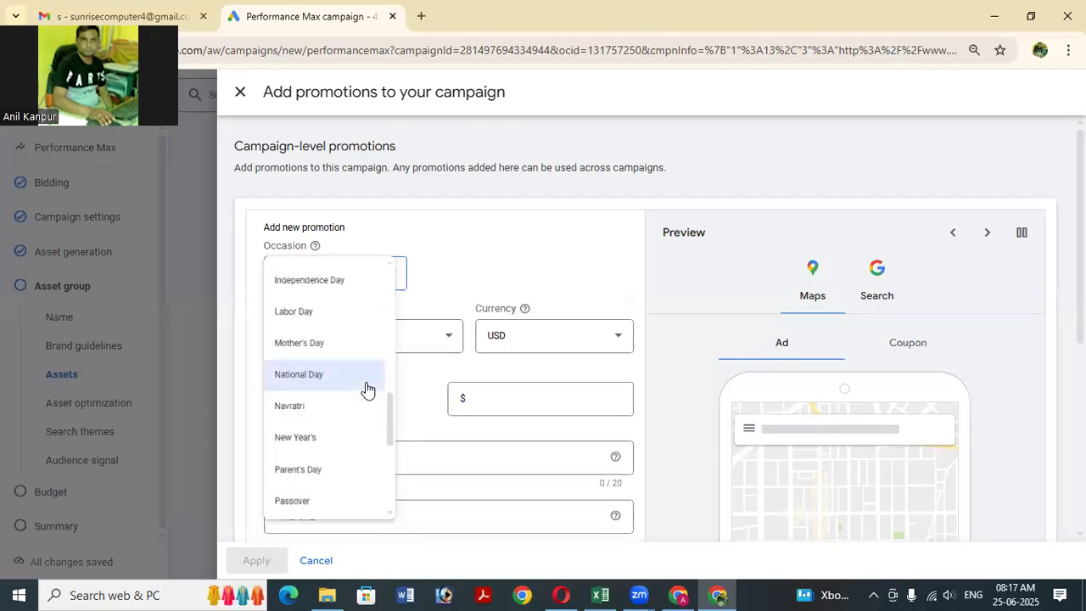
click(367, 387)
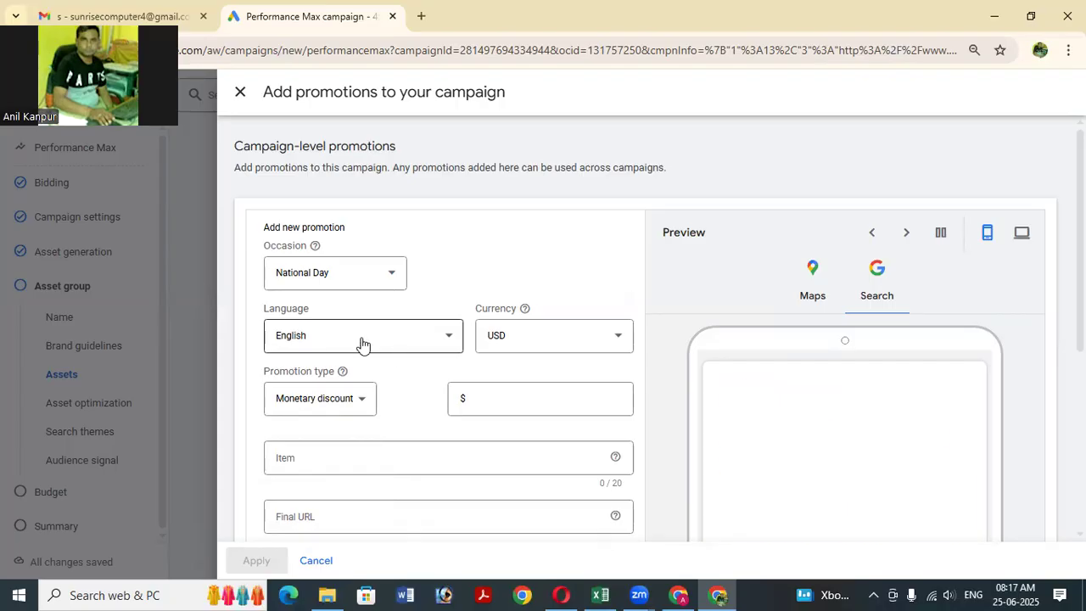
Set the promotion language to Hindi.
click(362, 343)
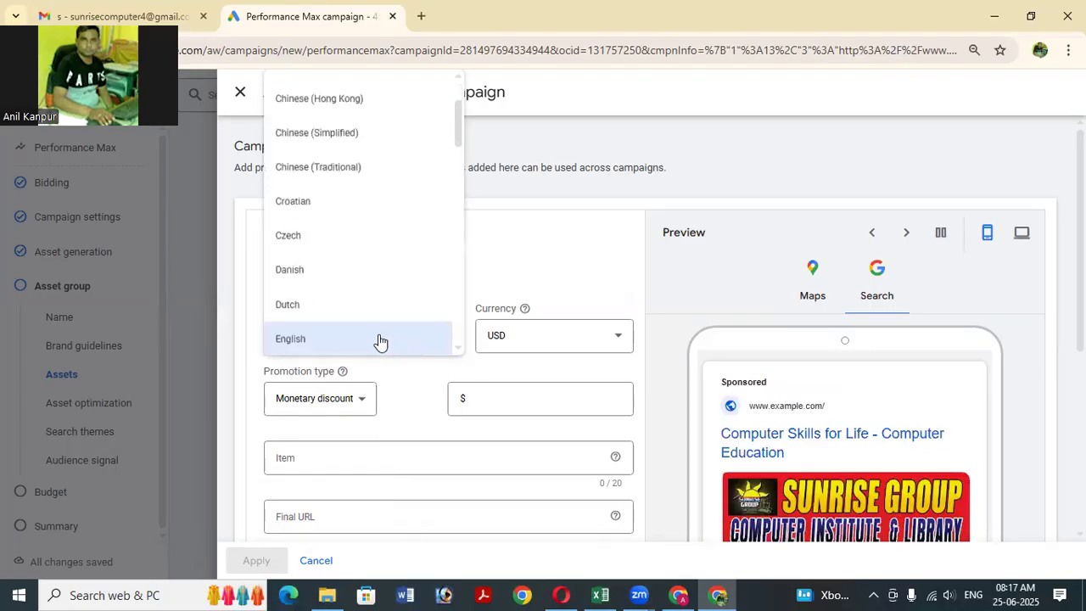
scroll(394, 292, down, 3)
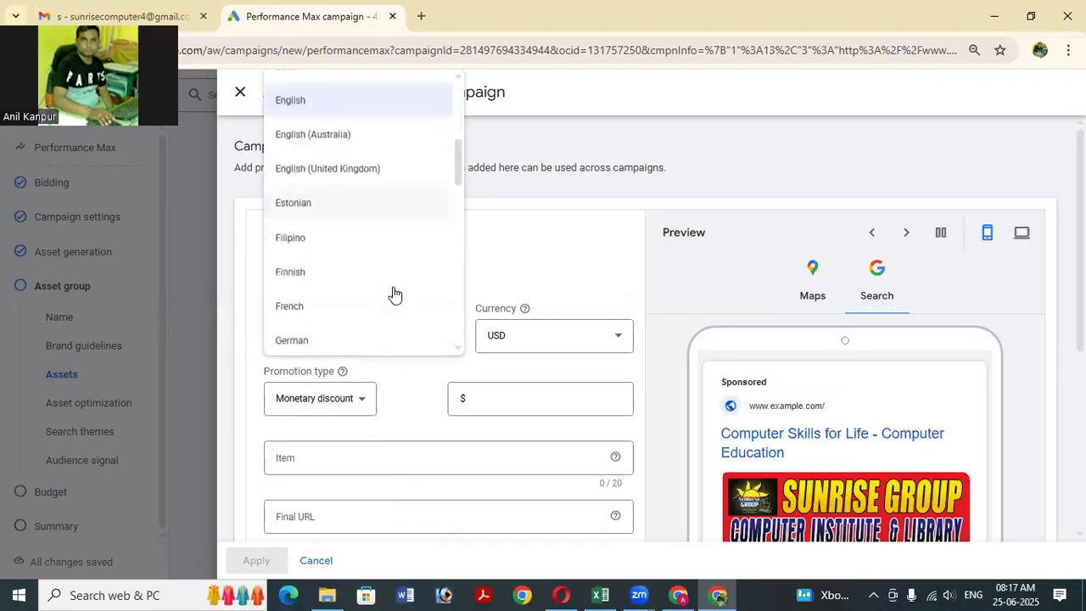
scroll(394, 293, up, 5)
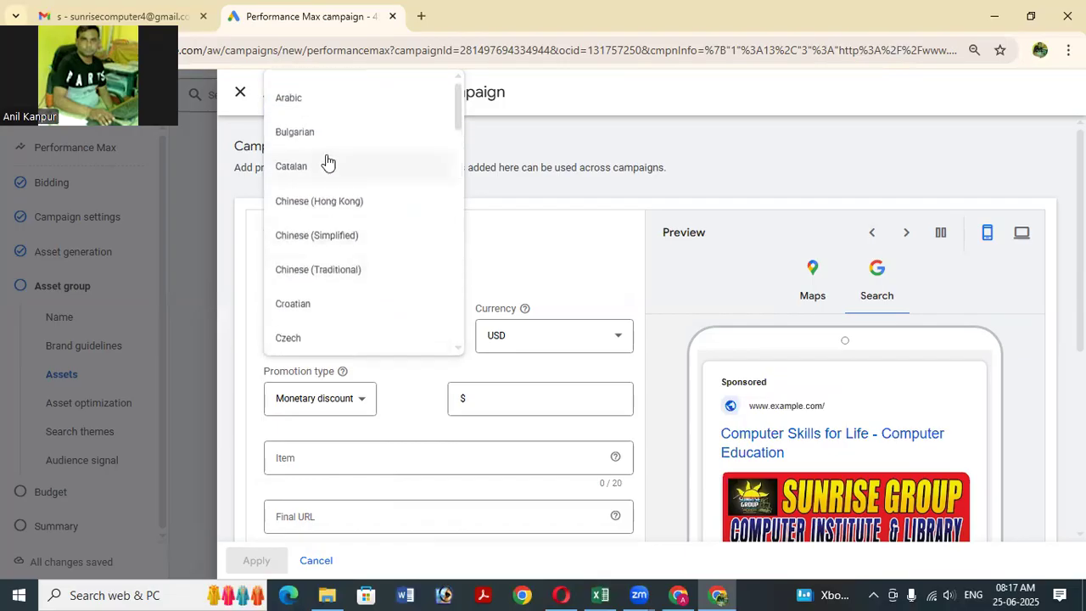
scroll(358, 217, down, 2)
scroll(358, 220, down, 5)
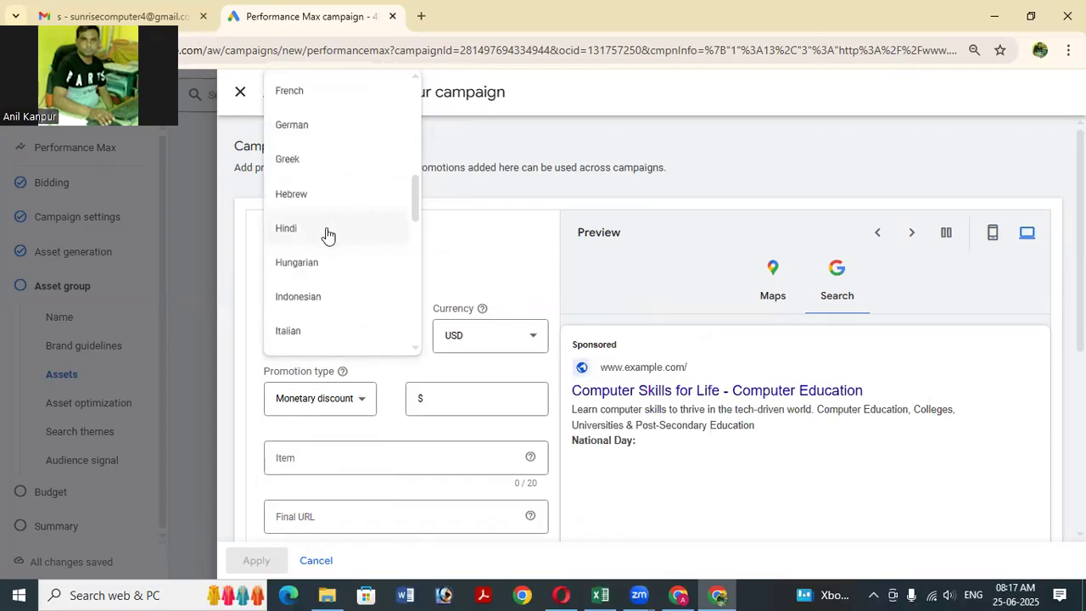
click(327, 235)
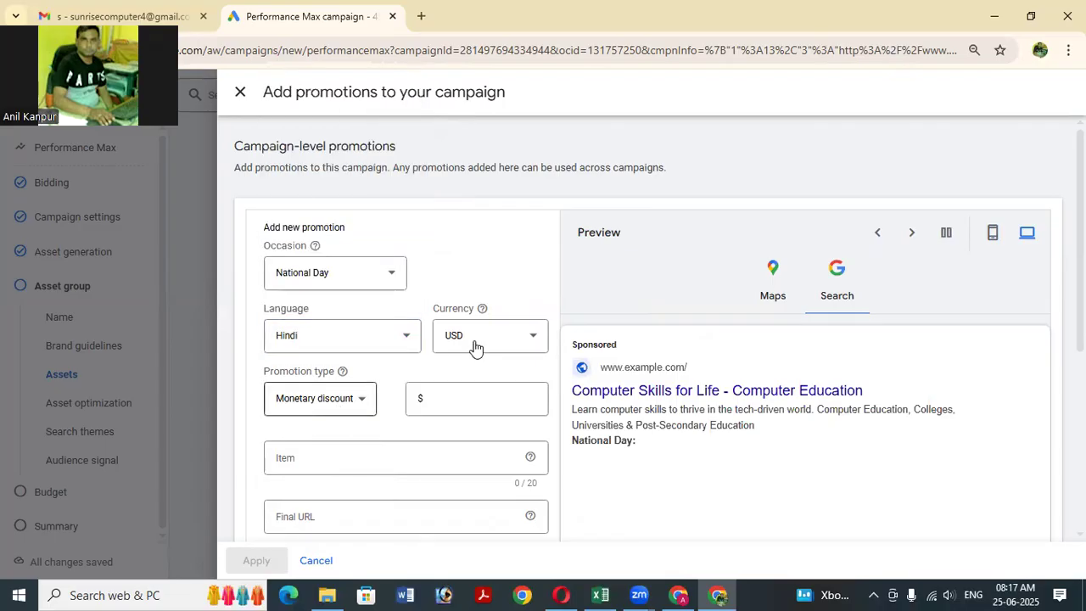
Browse the promotion's Currency list of currency codes.
click(523, 337)
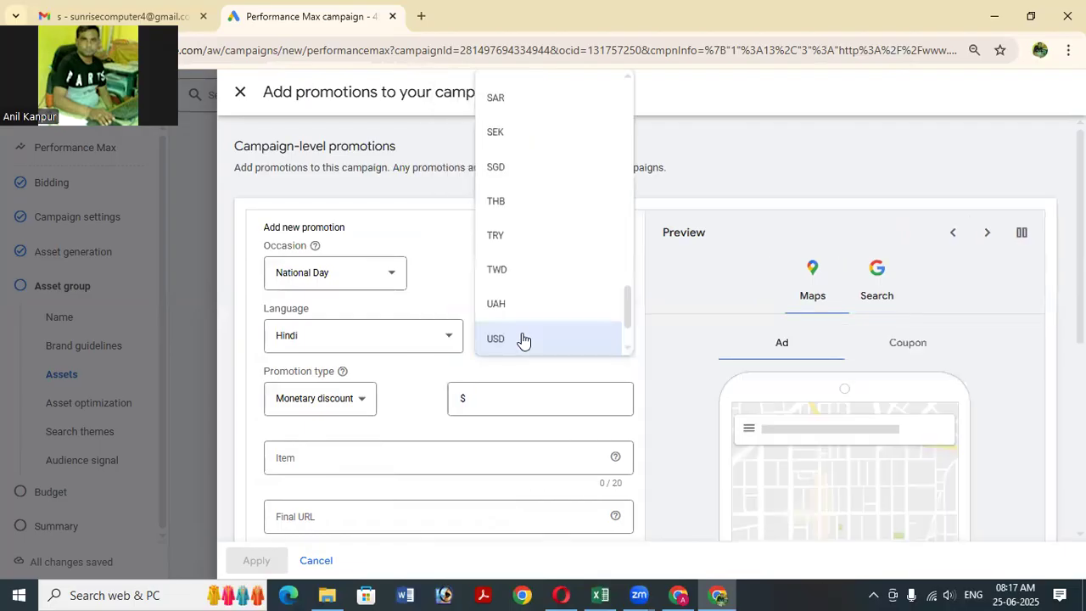
scroll(541, 257, up, 10)
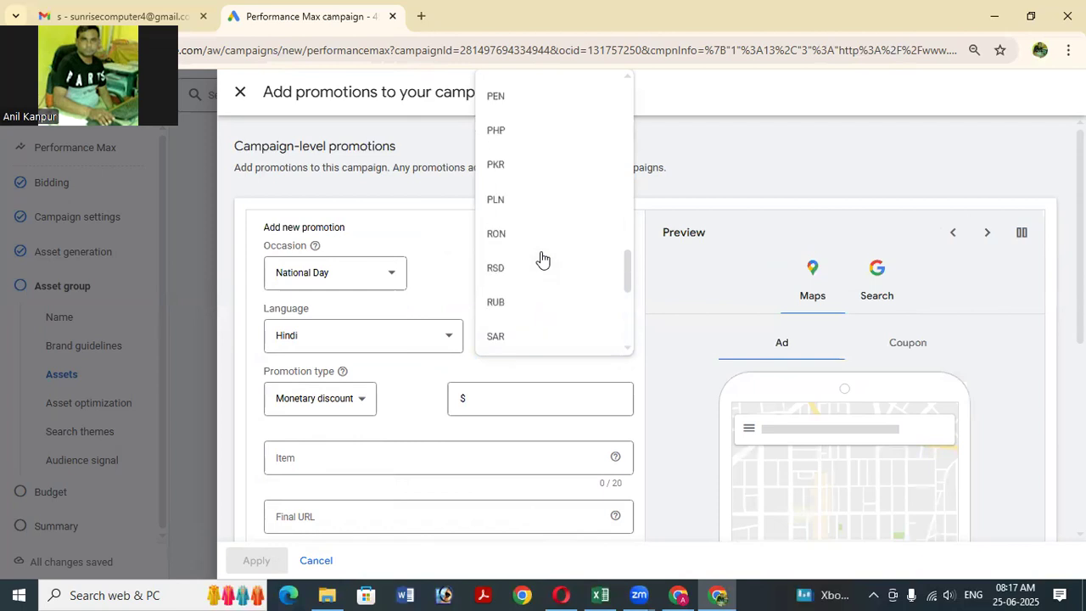
scroll(541, 258, up, 5)
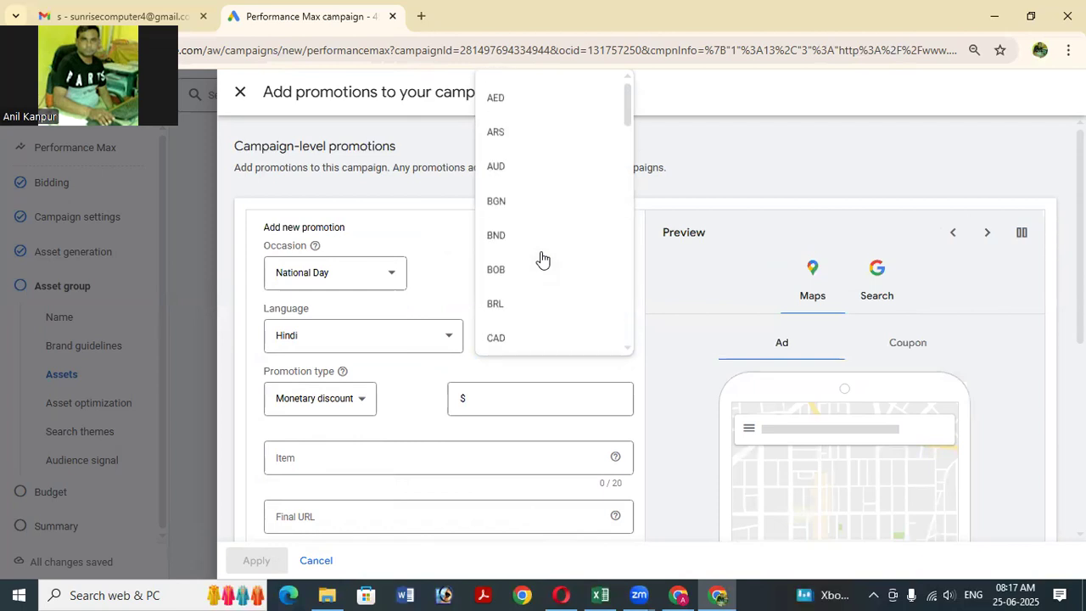
scroll(550, 247, down, 2)
scroll(550, 247, down, 5)
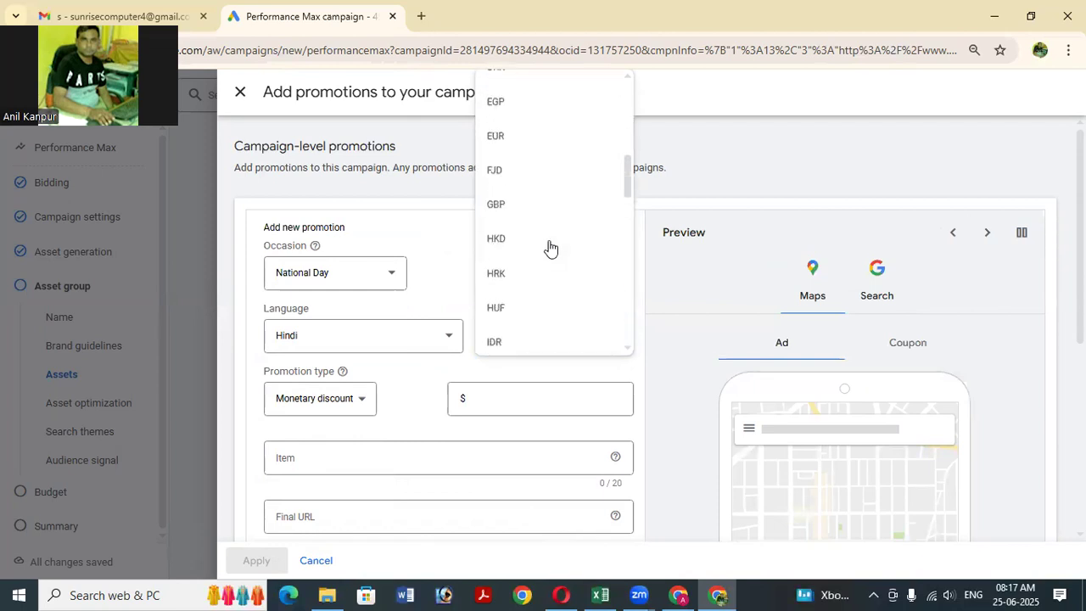
scroll(549, 247, down, 5)
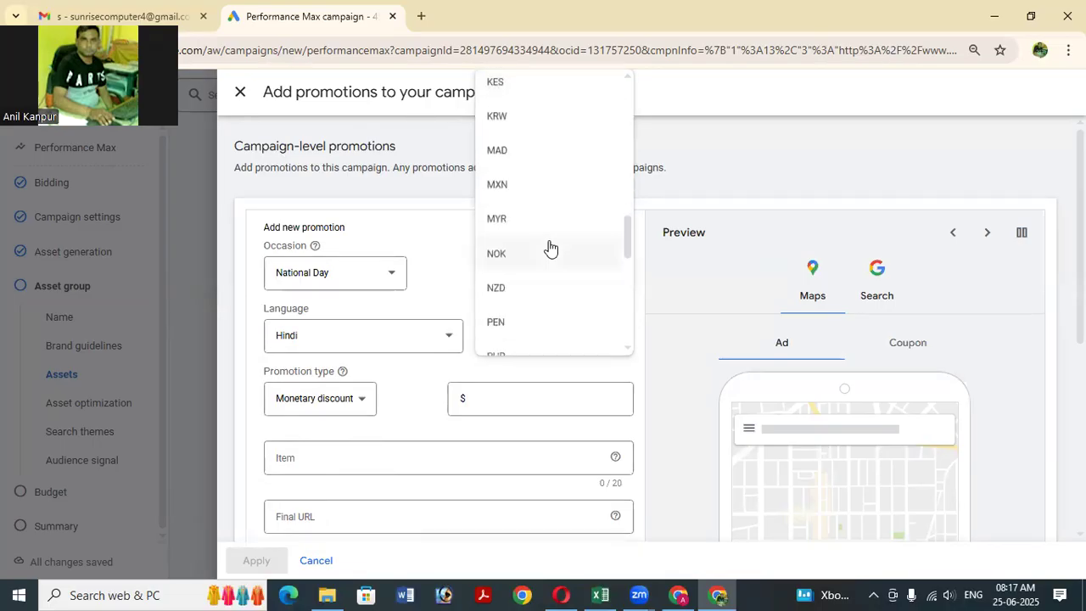
scroll(550, 247, down, 4)
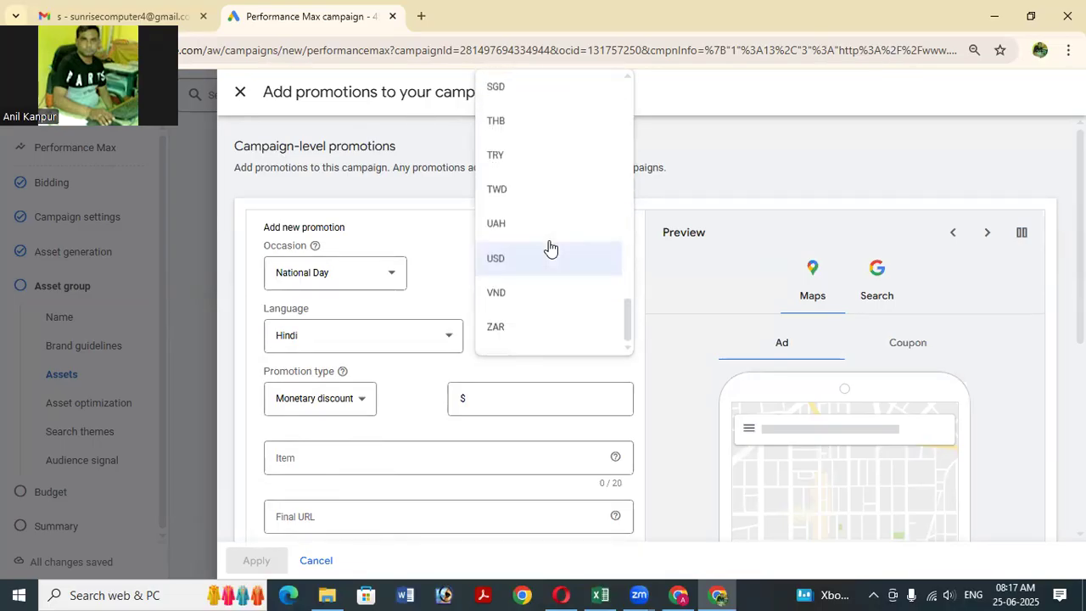
scroll(555, 264, up, 5)
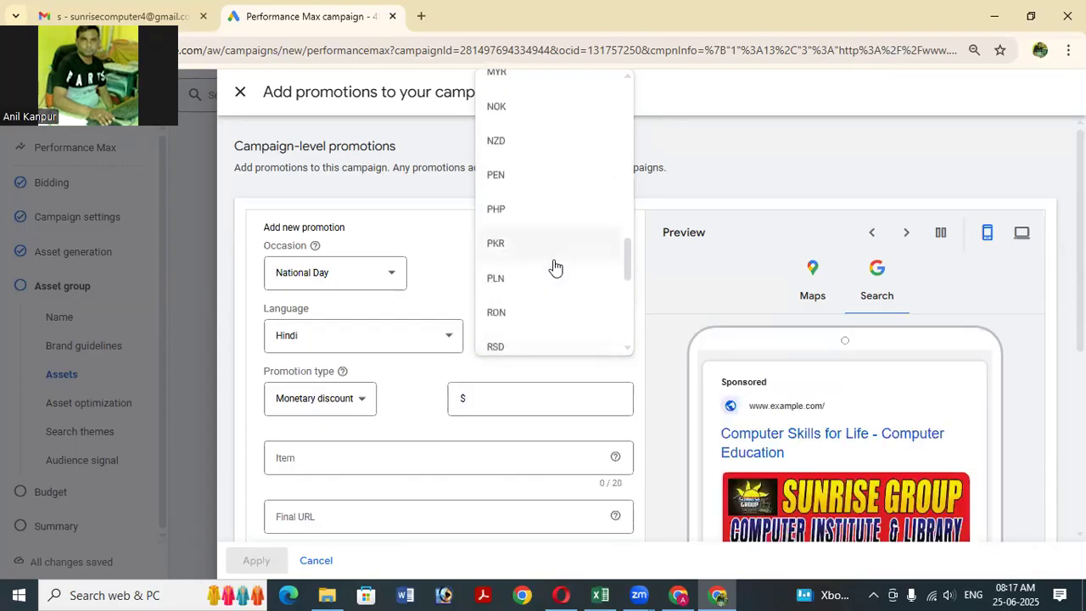
scroll(556, 264, up, 4)
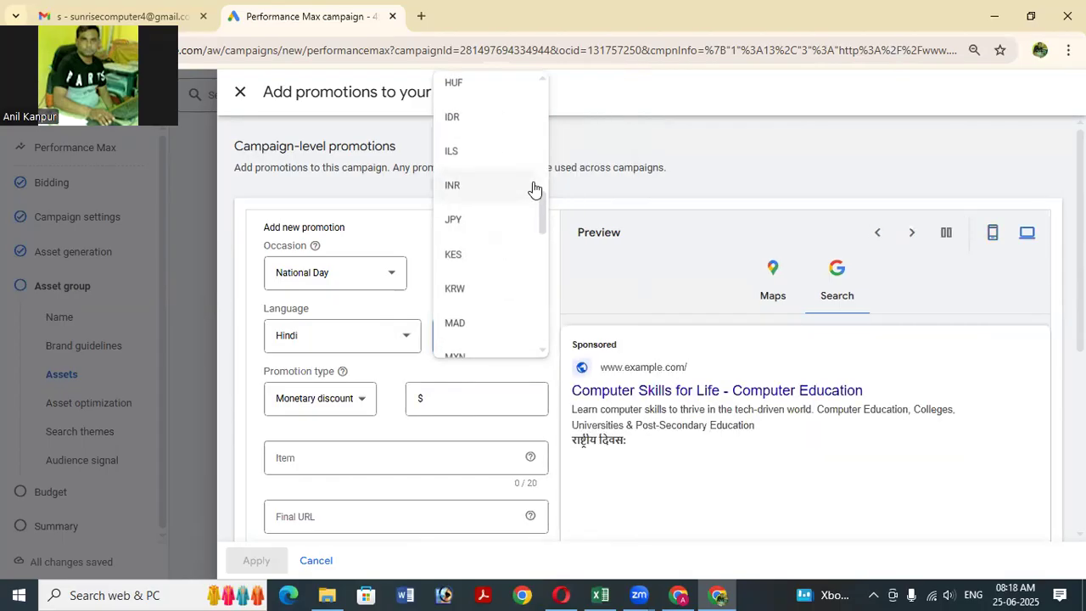
Set the currency to INR and make the promotion a 20% percent discount.
click(534, 187)
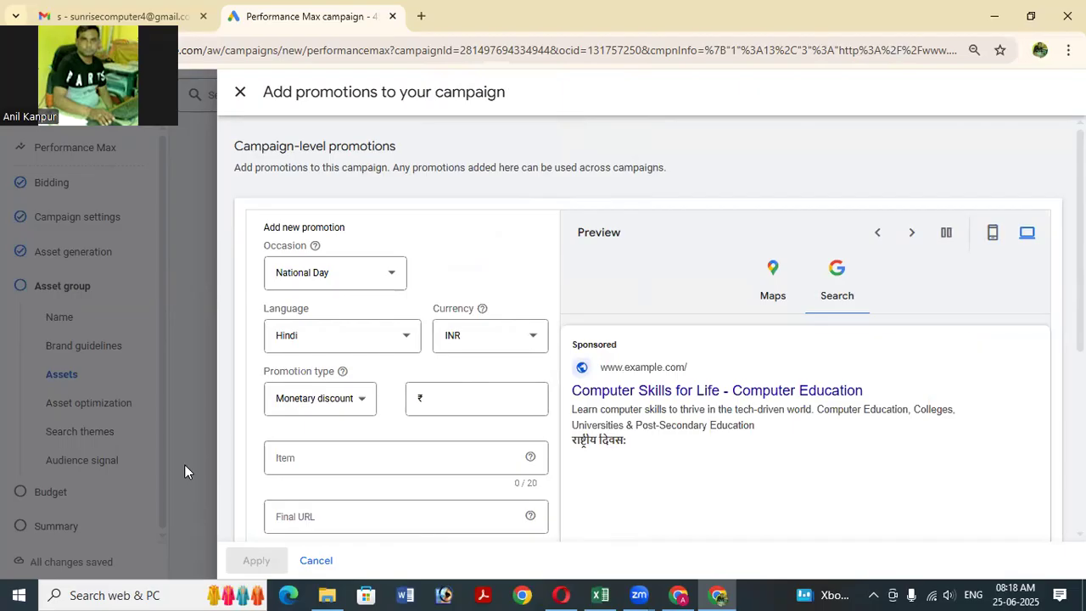
click(321, 411)
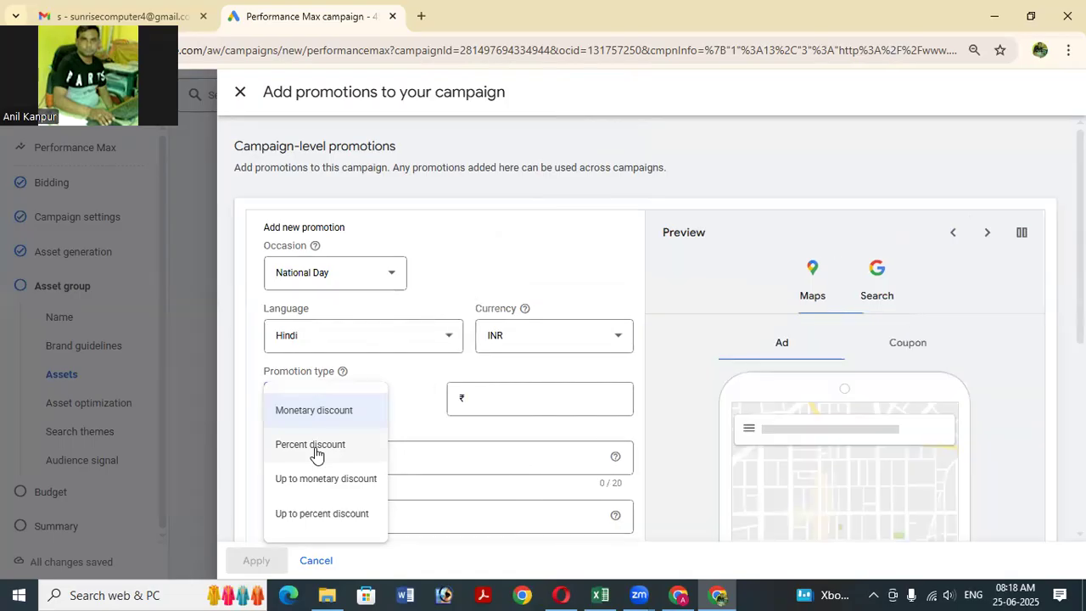
click(317, 449)
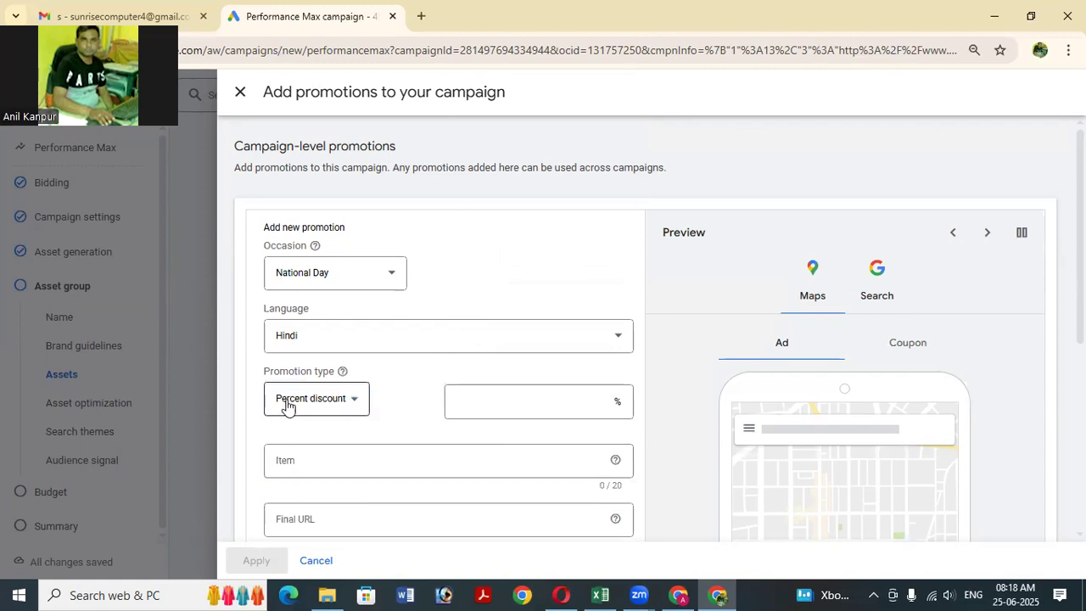
click(487, 399)
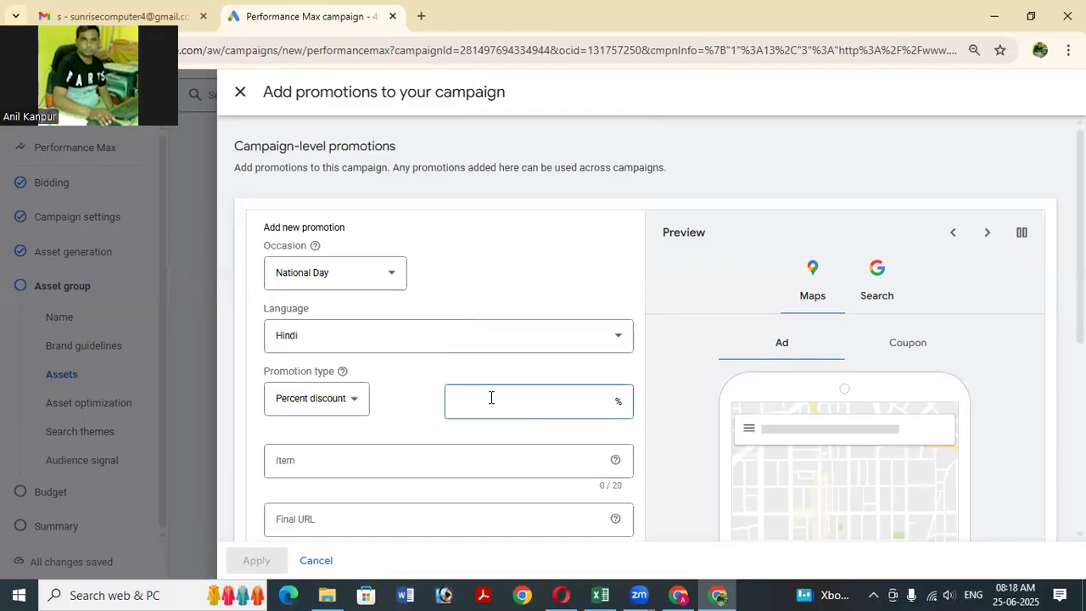
text(20)
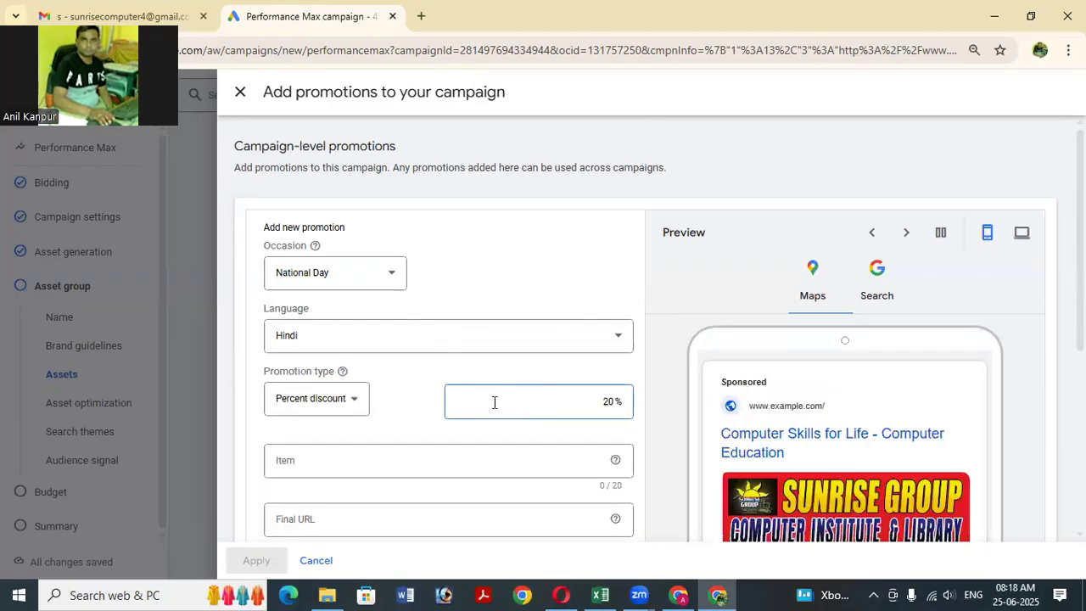
scroll(409, 398, down, 1)
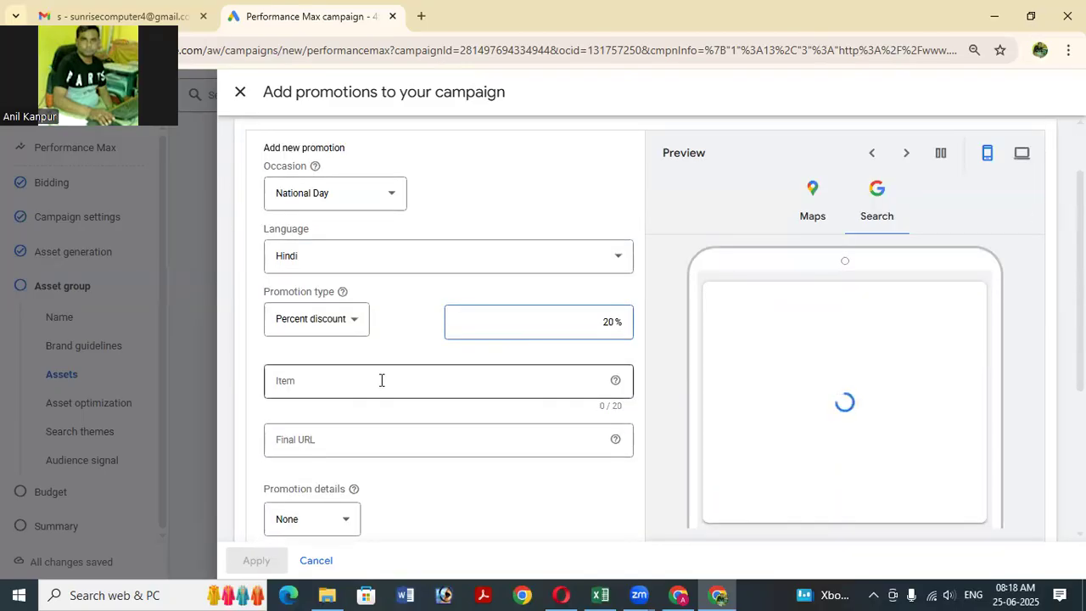
Enter 'ADCA, DCA' as the promoted item, trimmed to fit the 20-character limit.
click(335, 382)
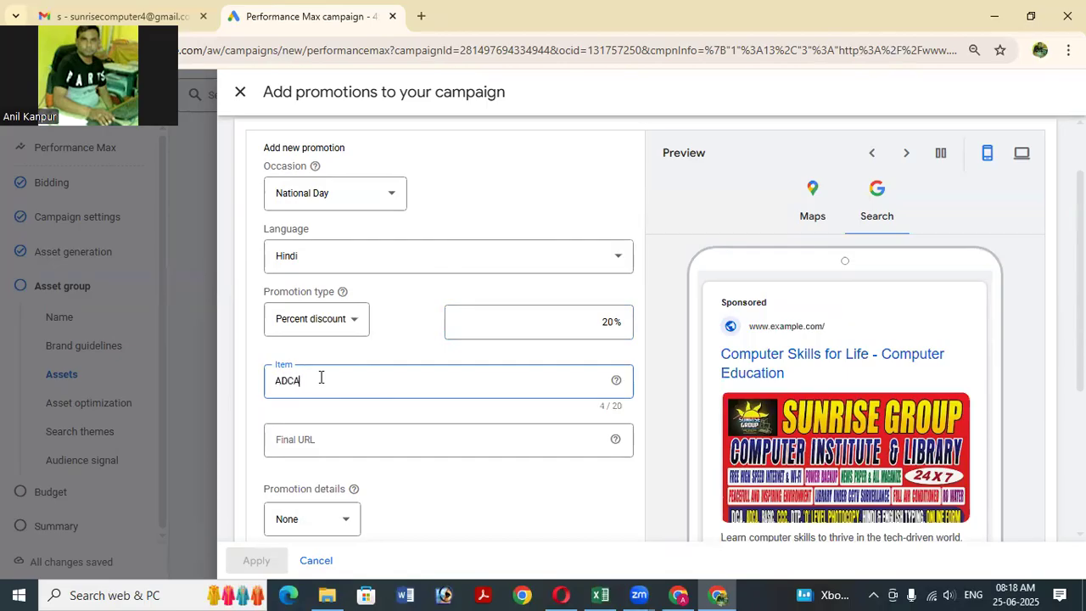
text(ADCA)
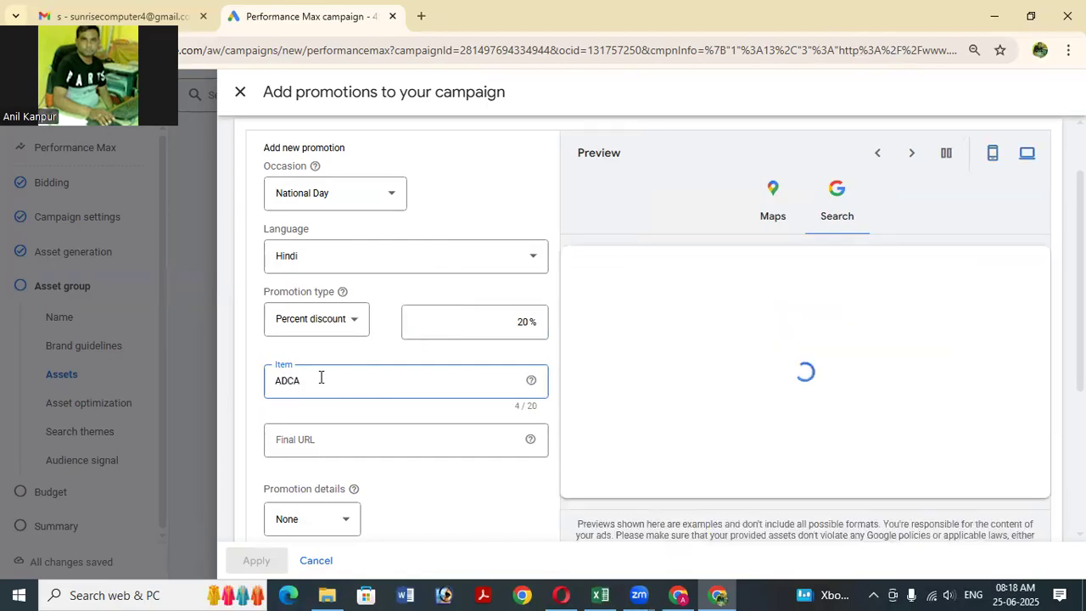
text(,)
text( DCCA)
key(BackSpace)
key(BackSpace)
key(BackSpace)
text(CA,)
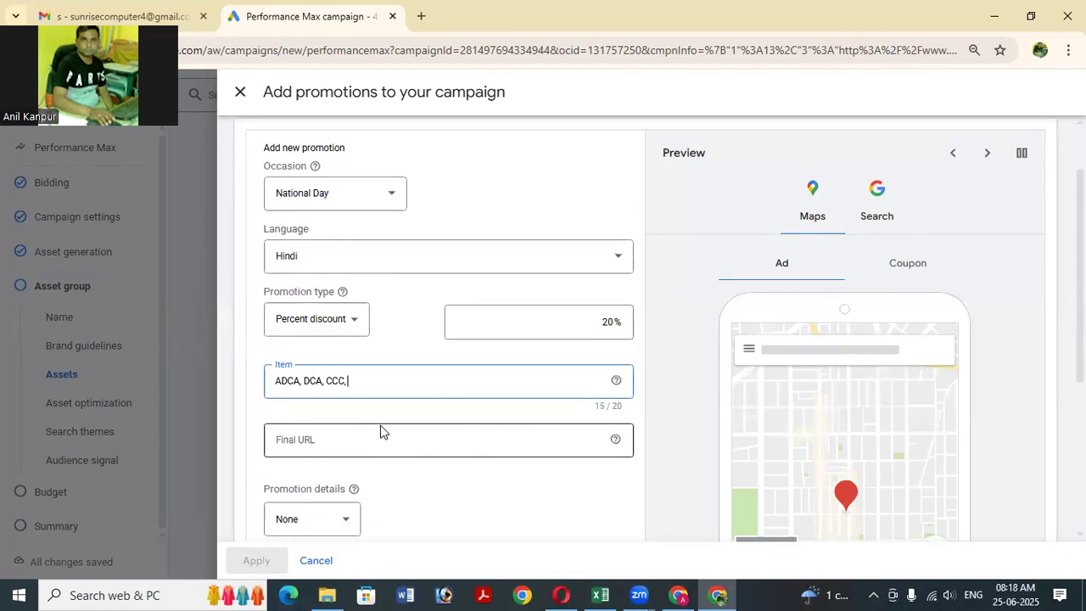
text(CCC, O Level,)
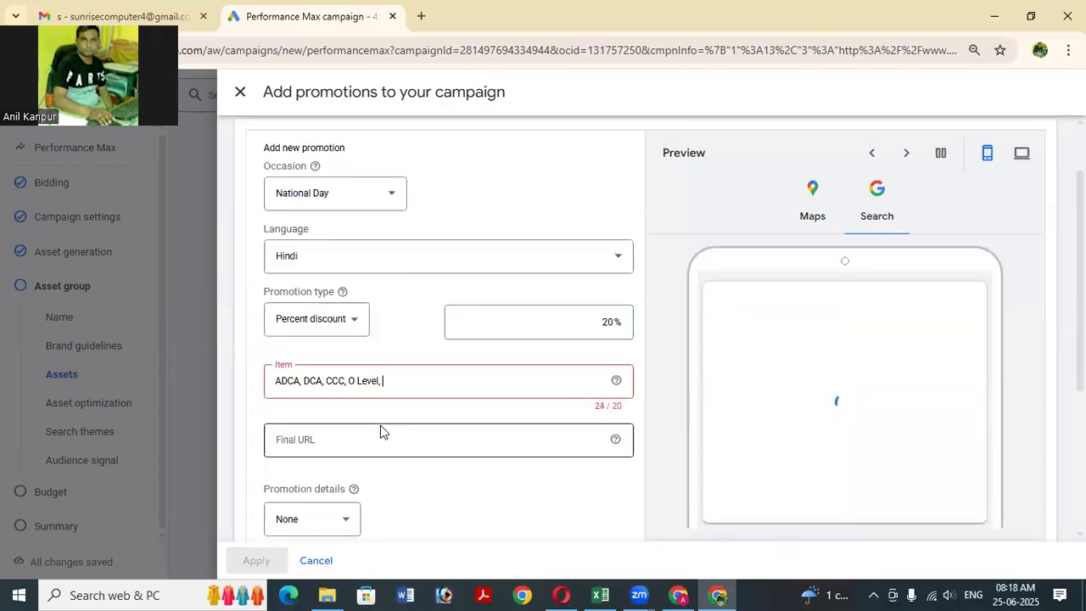
key(BackSpace)
key(BackSpace)
key(BackSpace)
key(BackSpace)
key(BackSpace)
key(BackSpace)
key(BackSpace)
key(BackSpace)
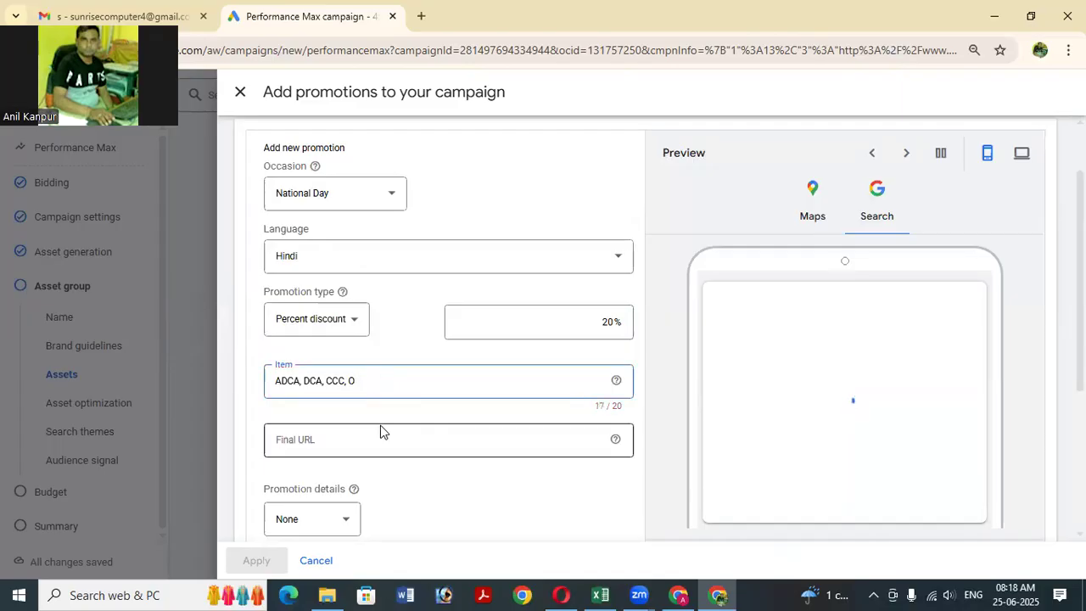
key(BackSpace)
key(BackSpace)
key(BackSpace)
key(BackSpace)
key(BackSpace)
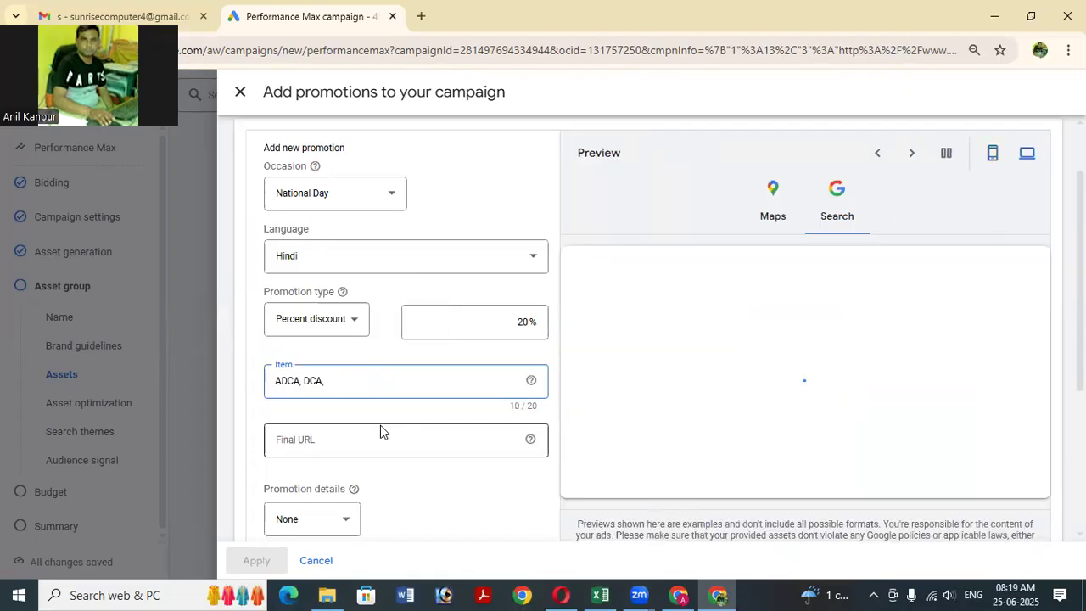
key(BackSpace)
scroll(411, 440, down, 1)
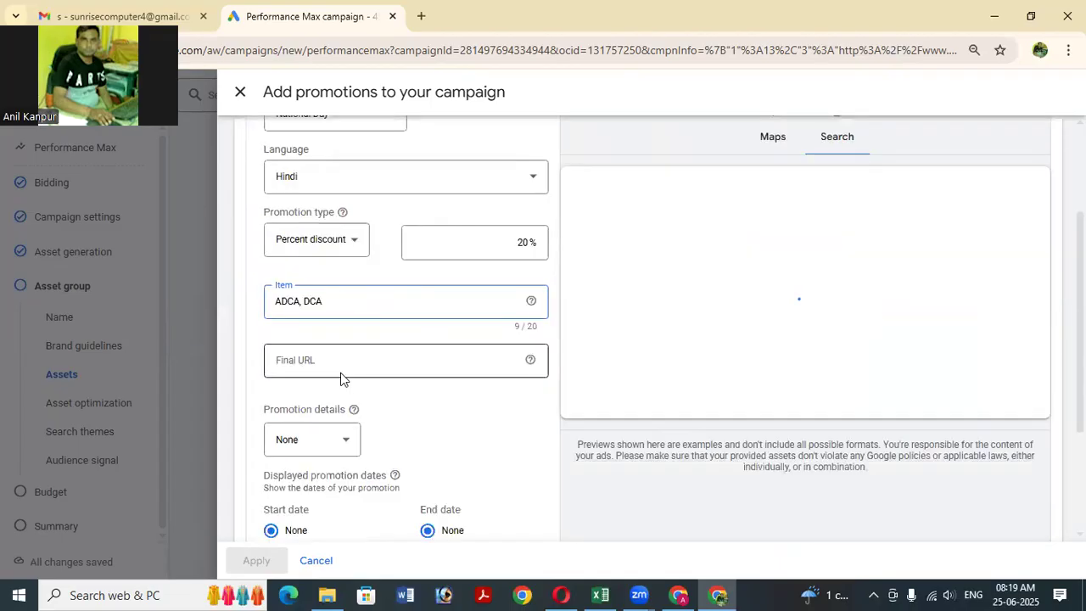
click(329, 358)
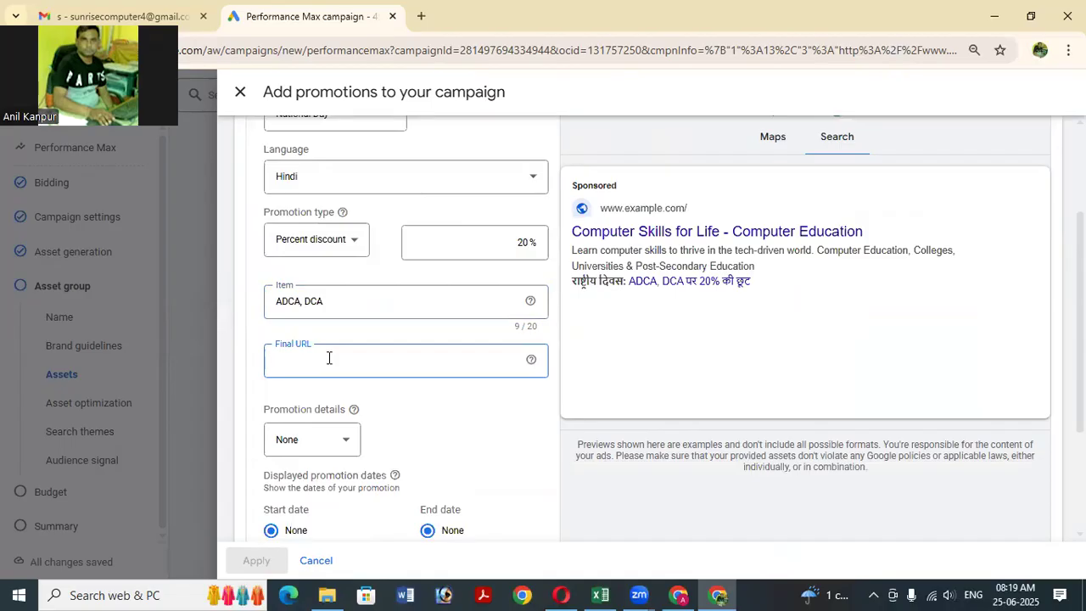
text(www)
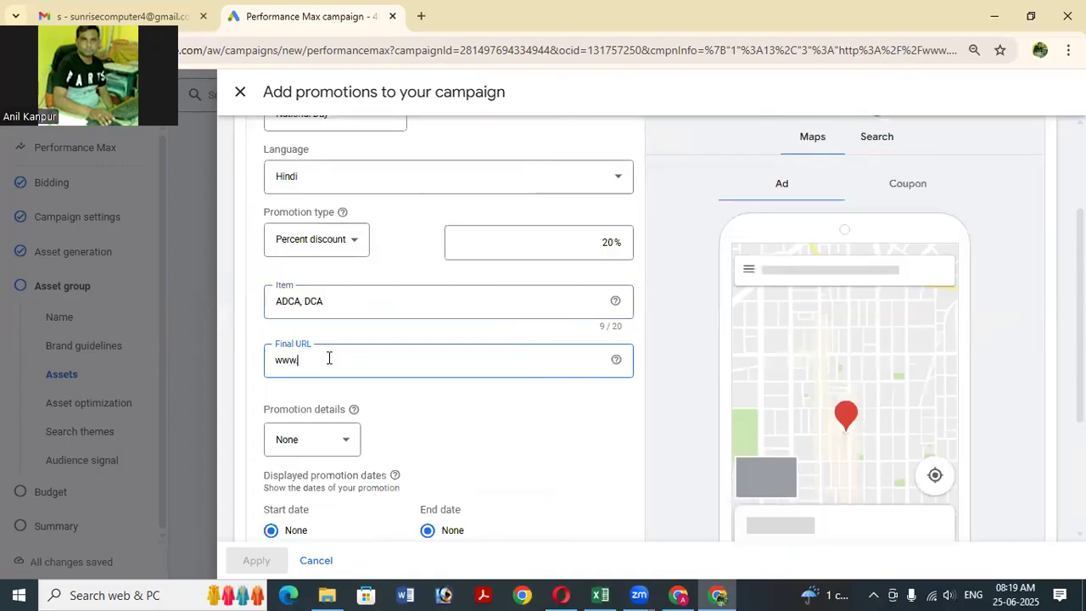
text(.top)
text(it)
text(course)
text(s,)
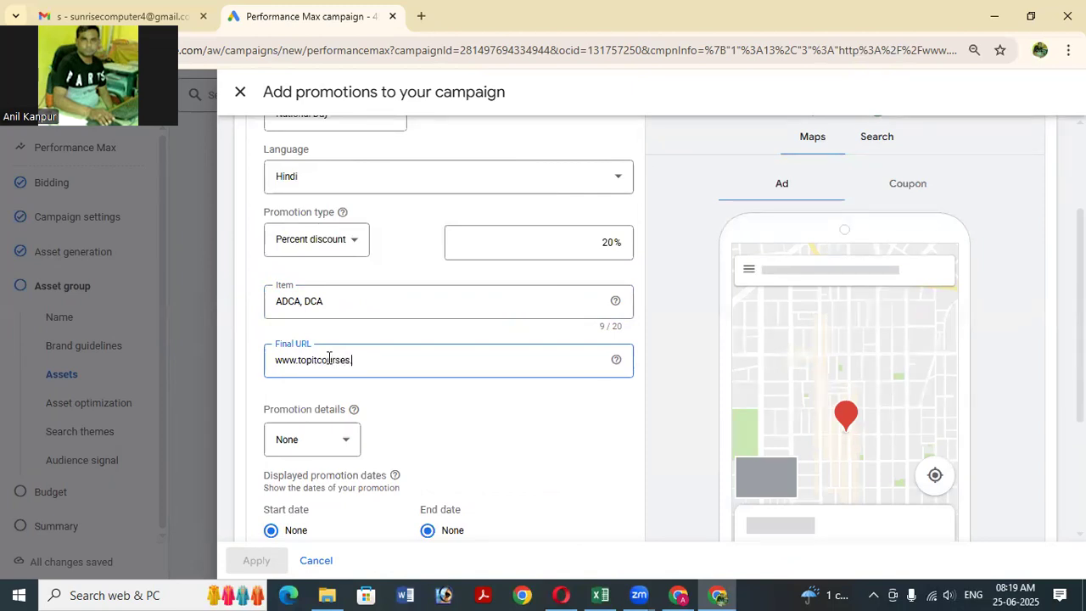
scroll(338, 360, down, 1)
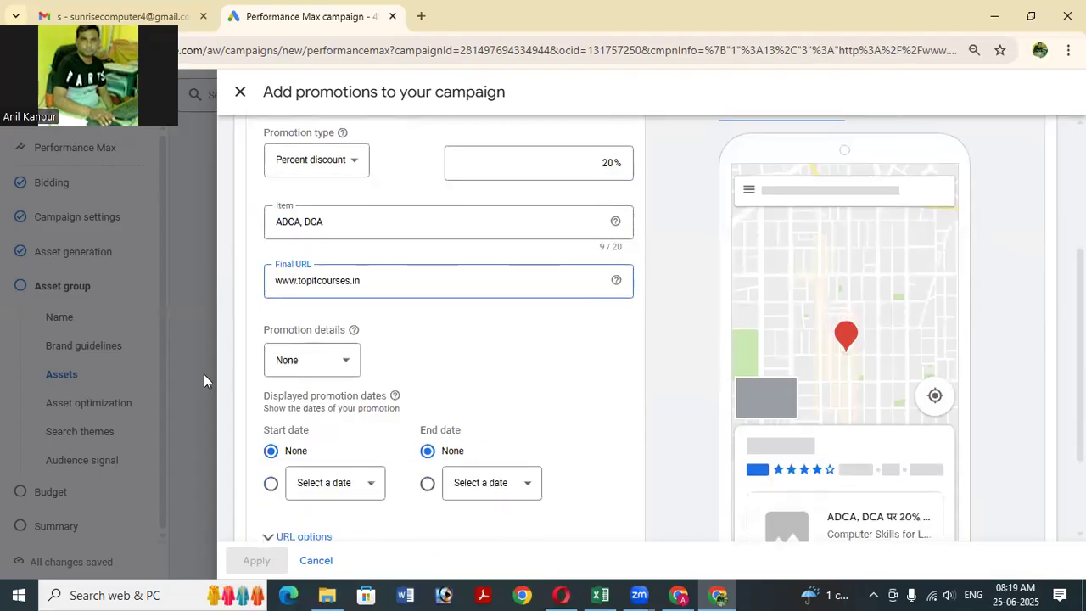
Choose Promo code (Alphanumeric) under Promotion details and enter code SUN20.
click(343, 361)
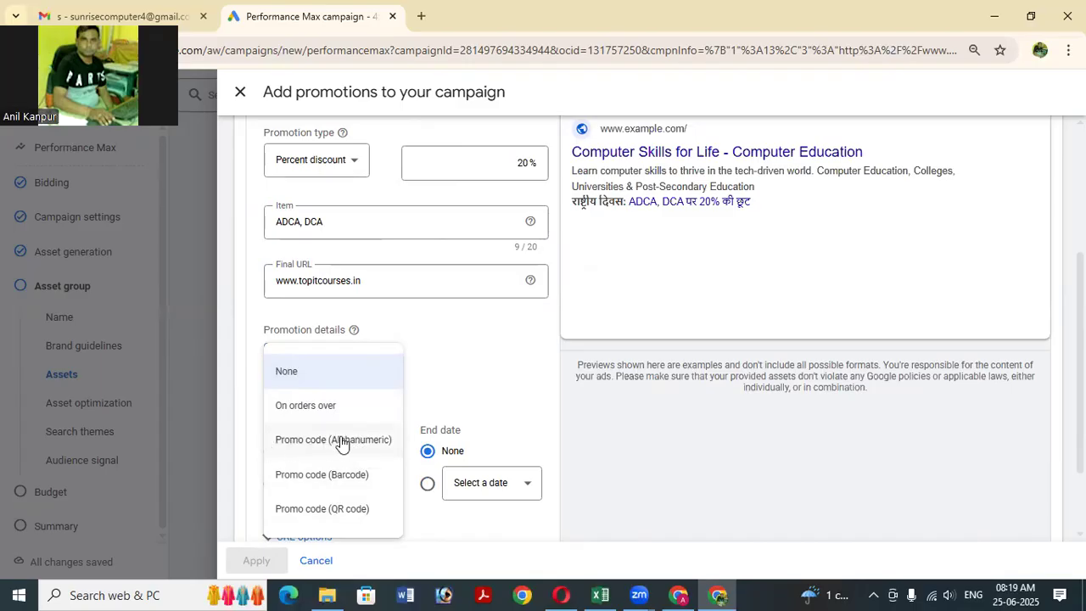
click(394, 437)
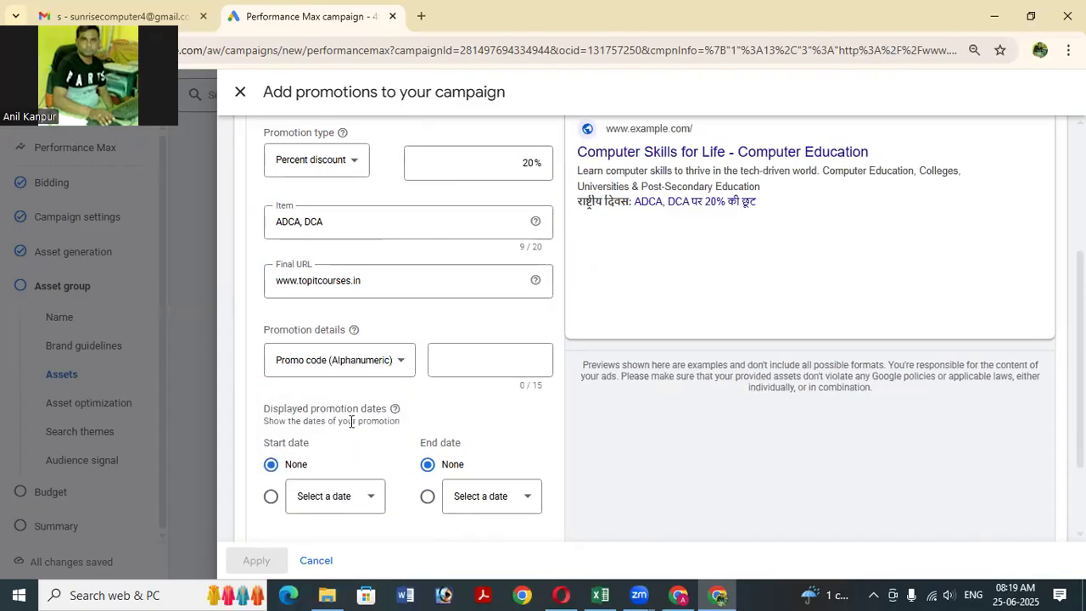
click(455, 361)
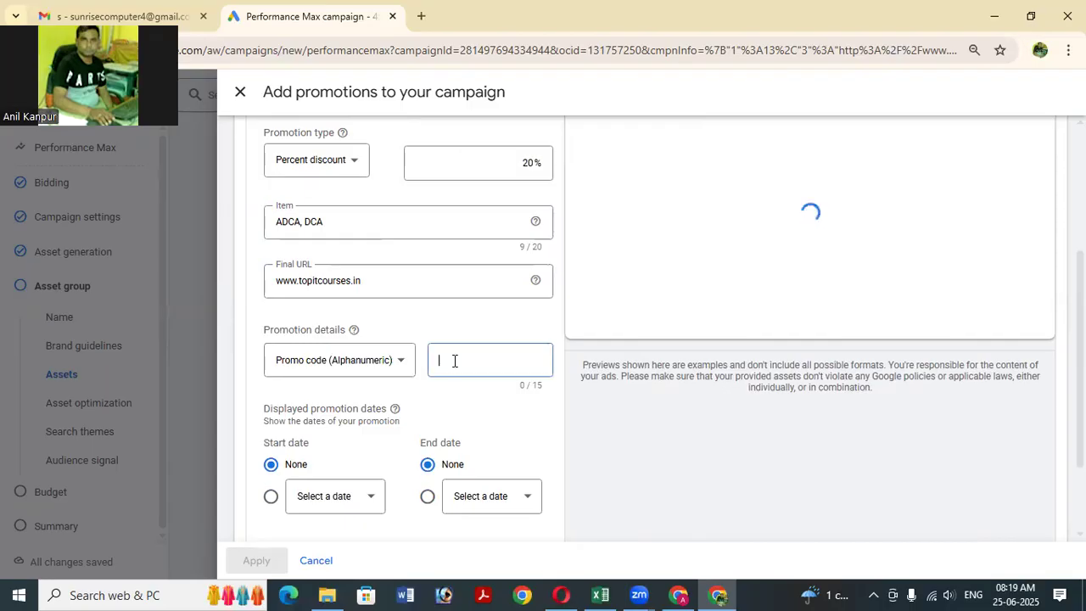
text(SUN20)
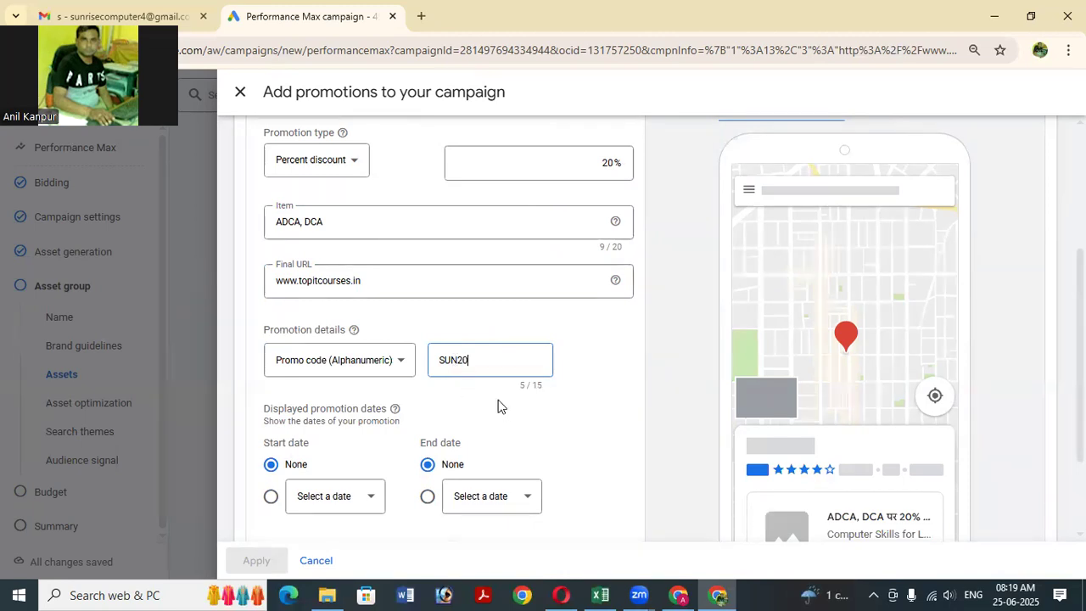
scroll(497, 407, down, 2)
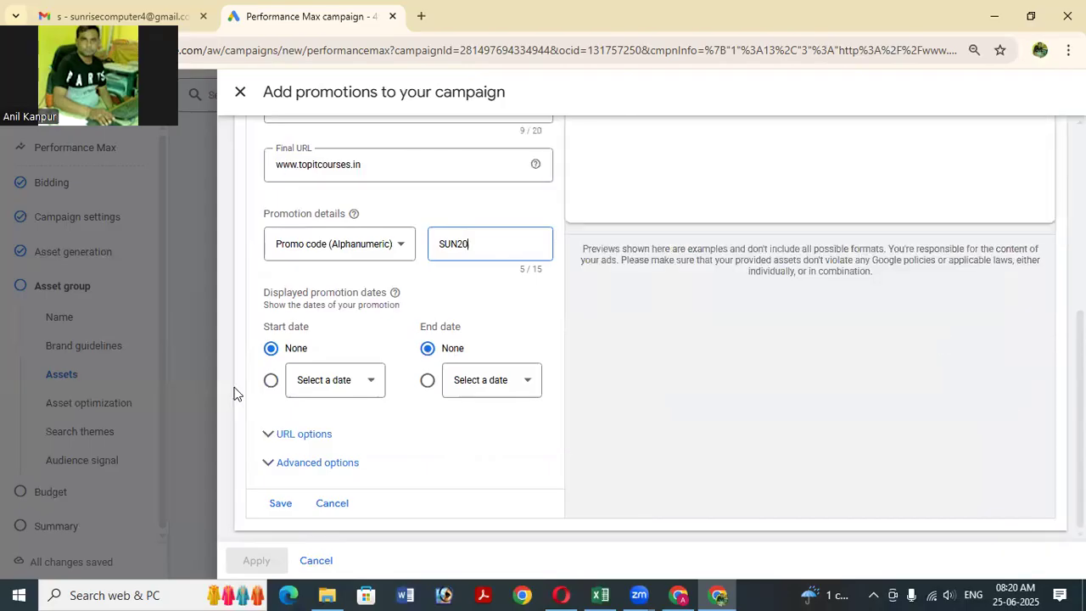
Pick Jul 1, 2025 as the start date and Jul 5, 2025 as the end date.
click(365, 392)
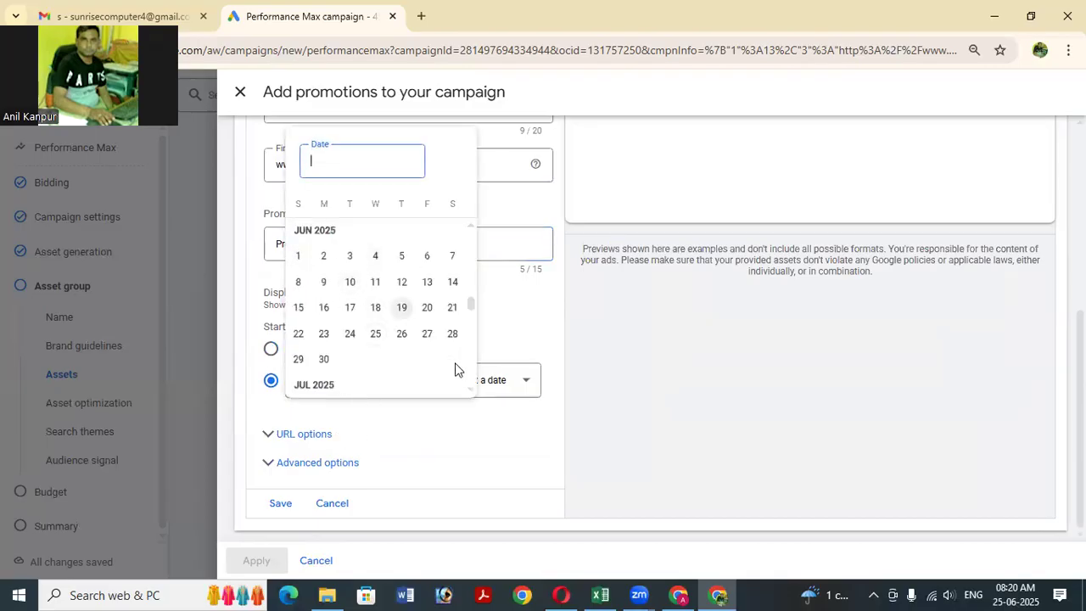
scroll(395, 385, down, 3)
click(353, 255)
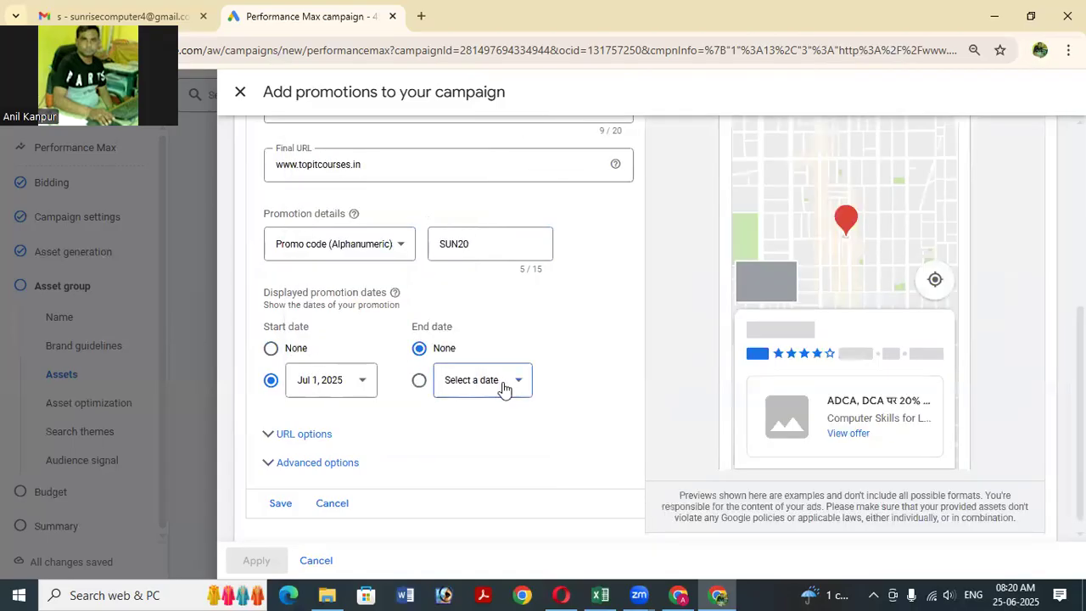
click(503, 388)
scroll(547, 339, down, 1)
scroll(547, 339, up, 1)
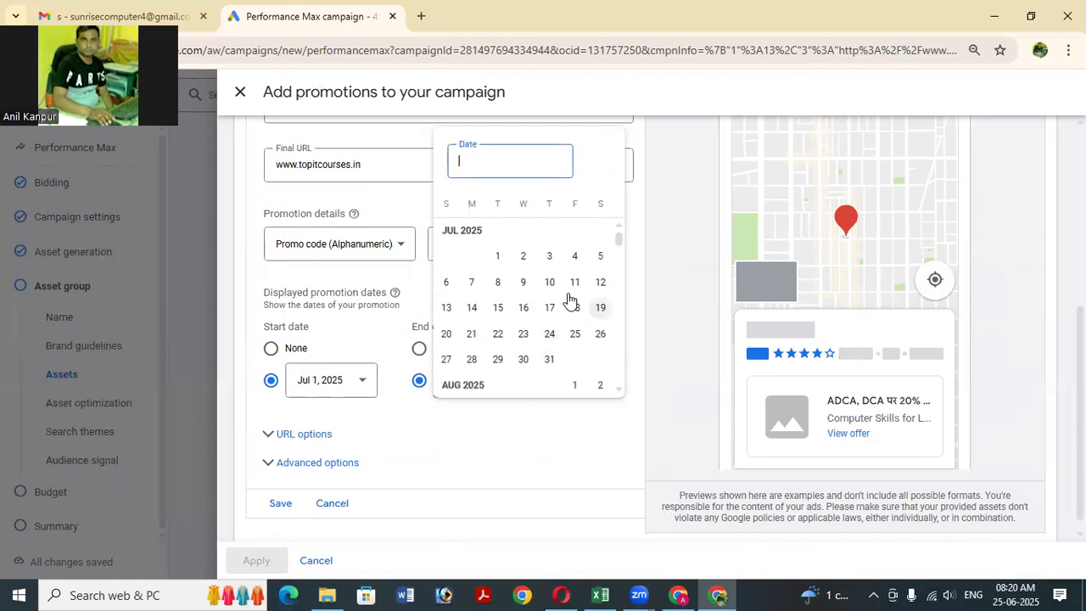
click(601, 257)
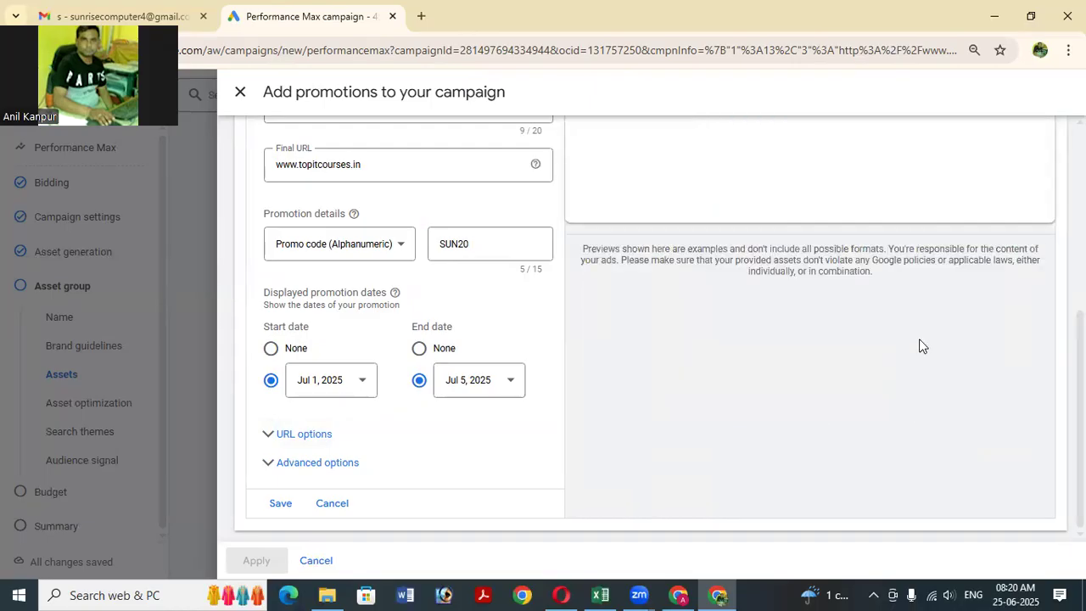
Save the promotion and review it selected in the list and in the search ad preview.
click(281, 503)
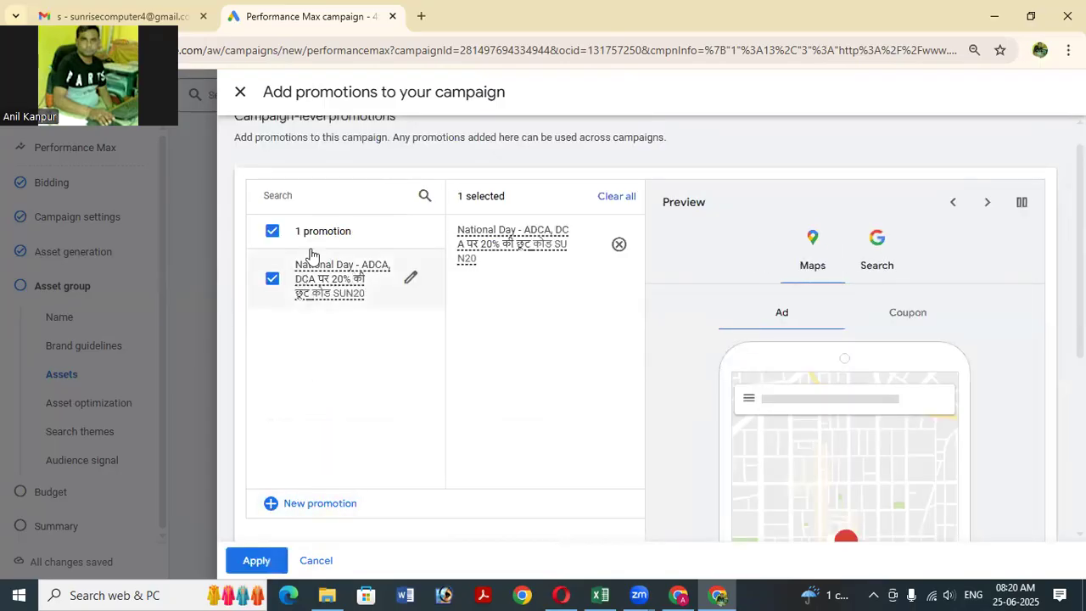
mouse_move(317, 294)
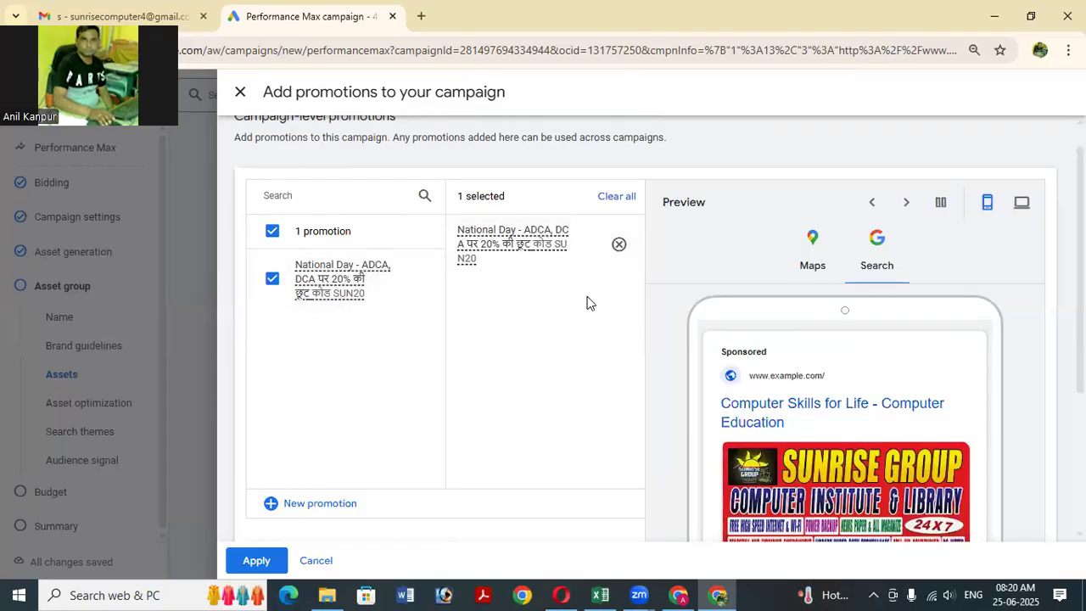
scroll(591, 305, down, 1)
scroll(591, 299, down, 2)
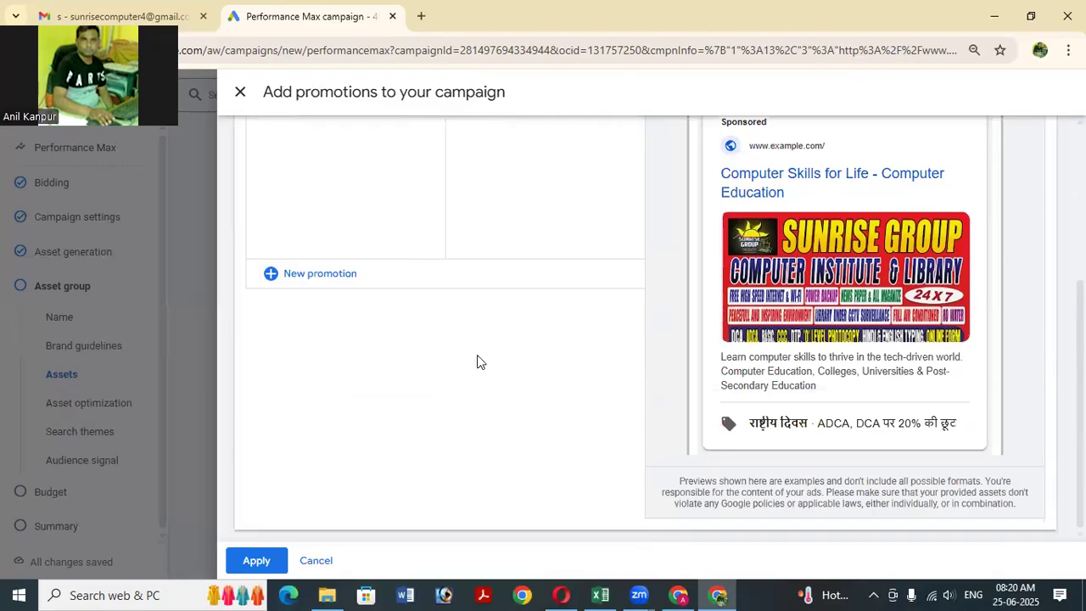
scroll(477, 362, up, 1)
scroll(477, 362, up, 2)
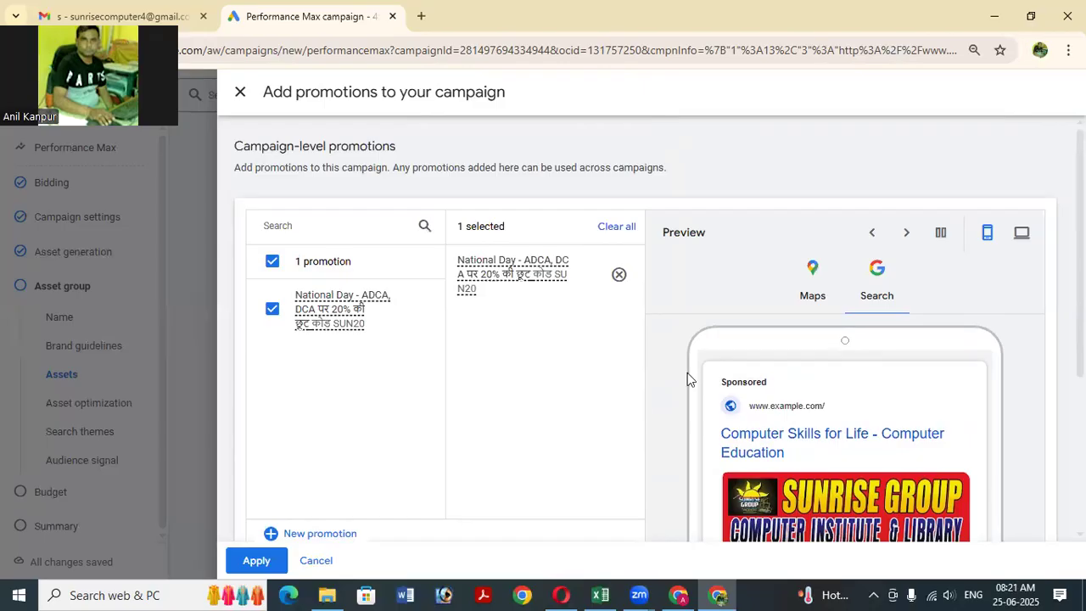
scroll(695, 359, down, 2)
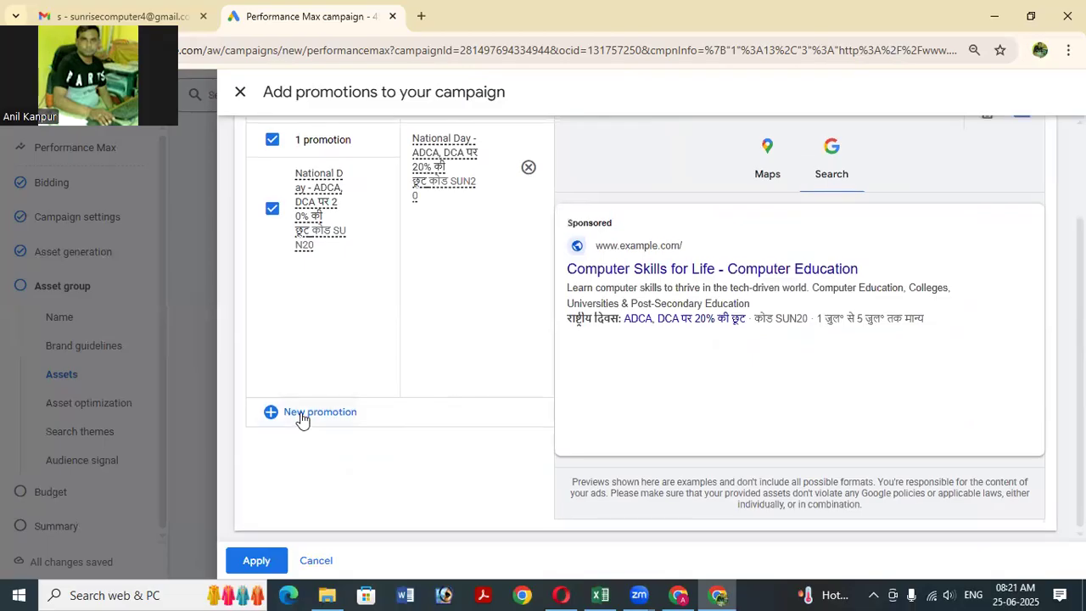
scroll(303, 421, up, 1)
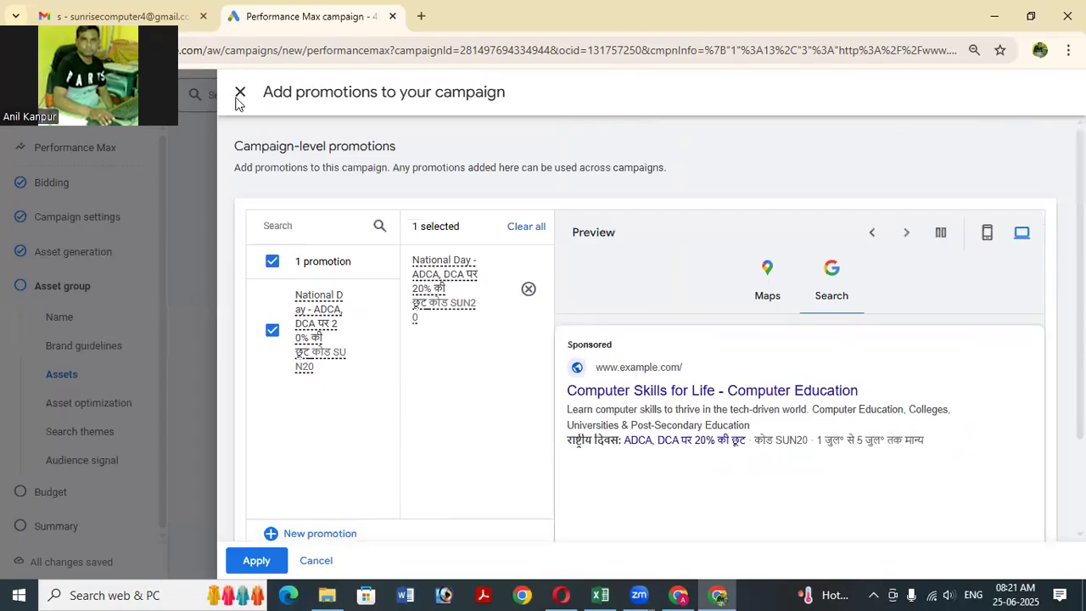
Close the promotions panel, keeping the changes, and scroll through the asset group sections.
click(238, 91)
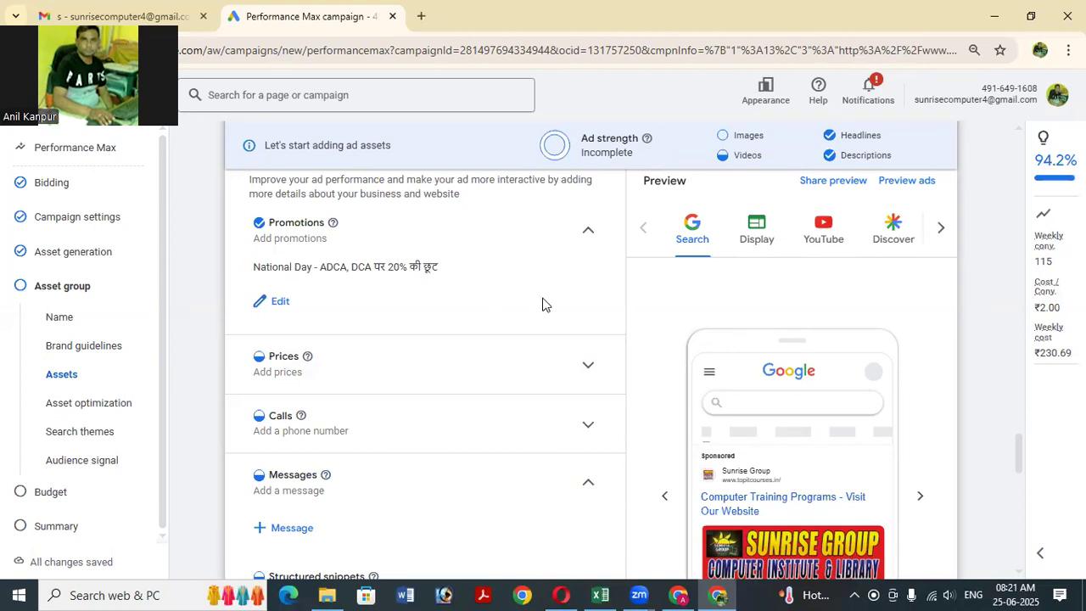
scroll(590, 292, down, 1)
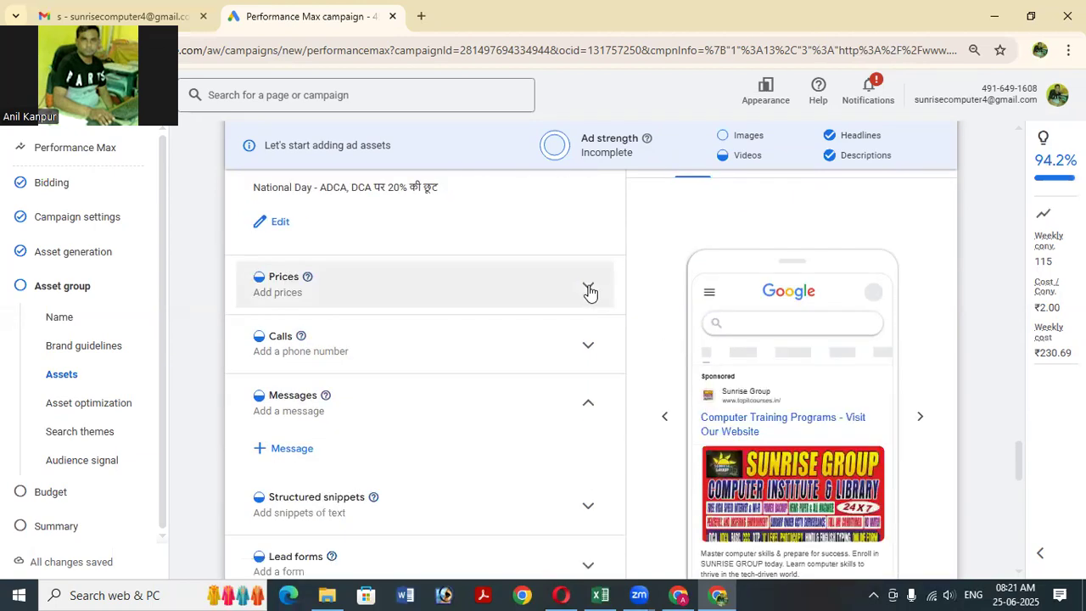
scroll(589, 291, down, 1)
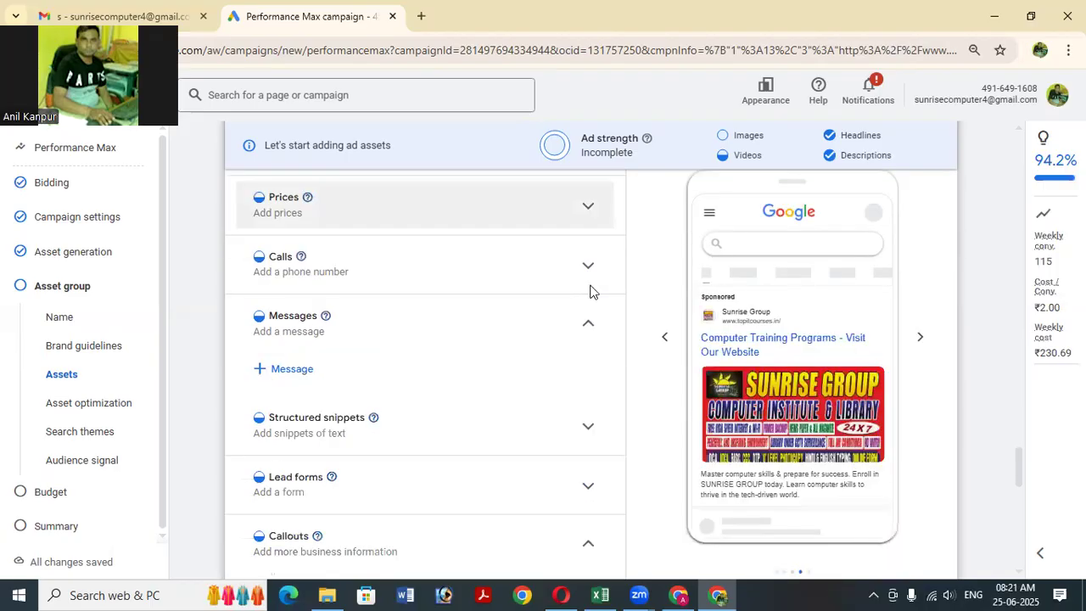
scroll(592, 292, down, 1)
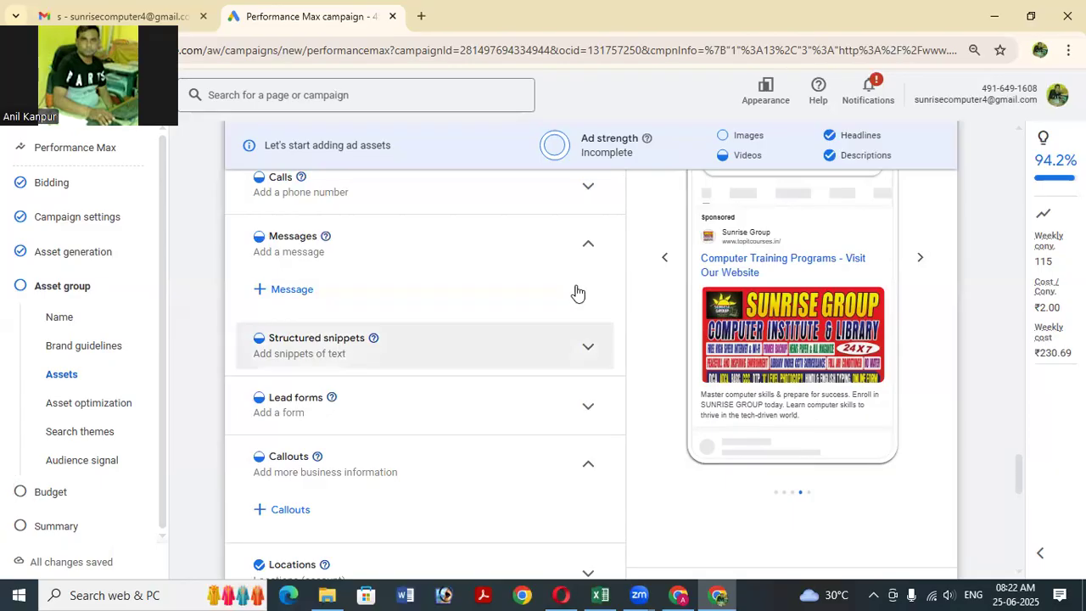
scroll(270, 257, up, 1)
scroll(270, 257, up, 1)
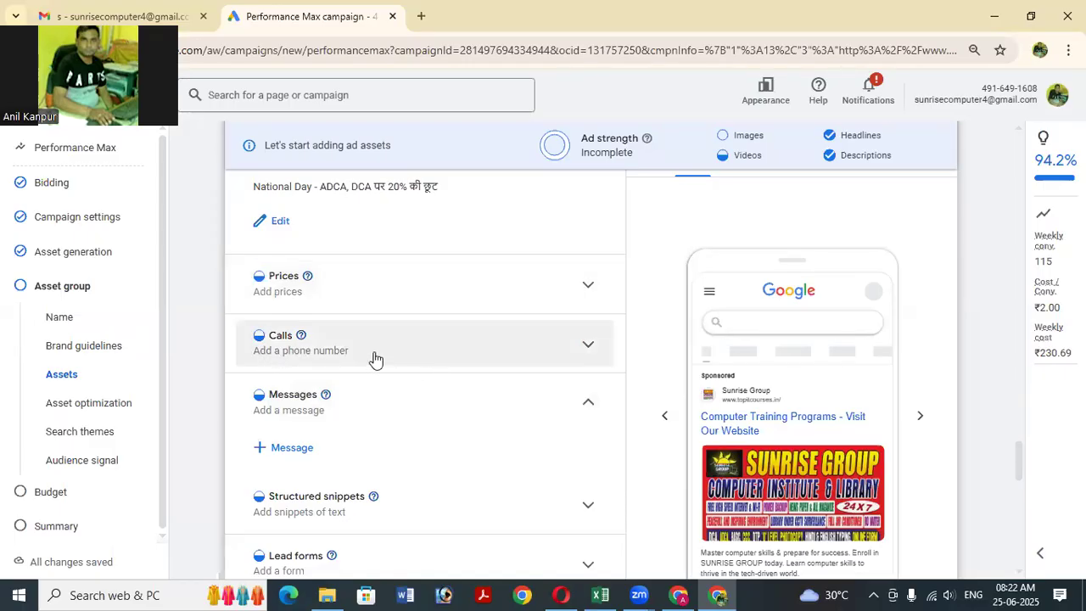
Add the second listed business phone number as the campaign's call asset.
click(567, 355)
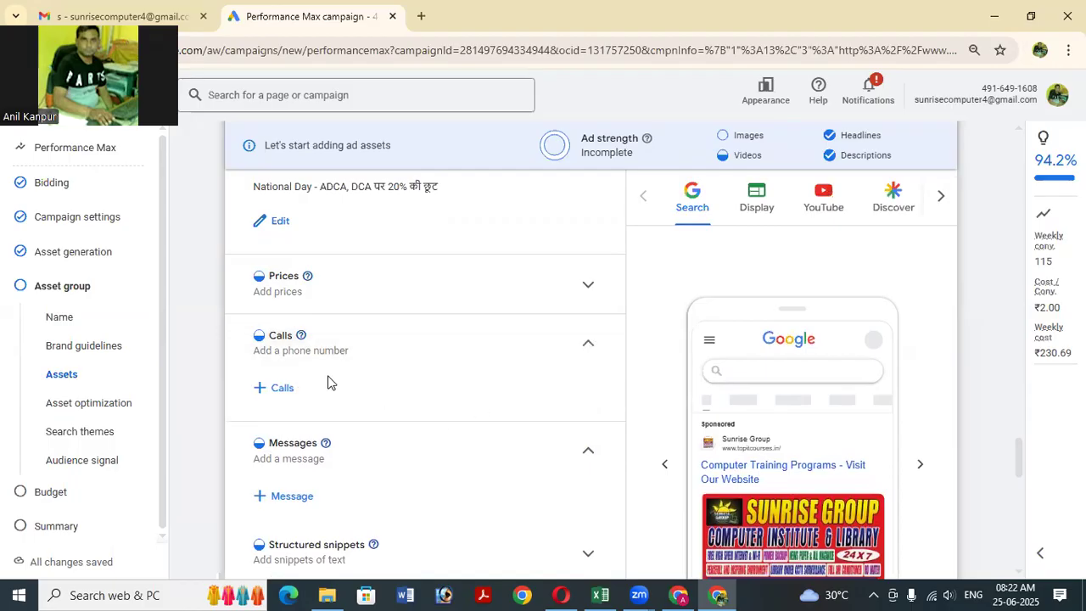
click(283, 390)
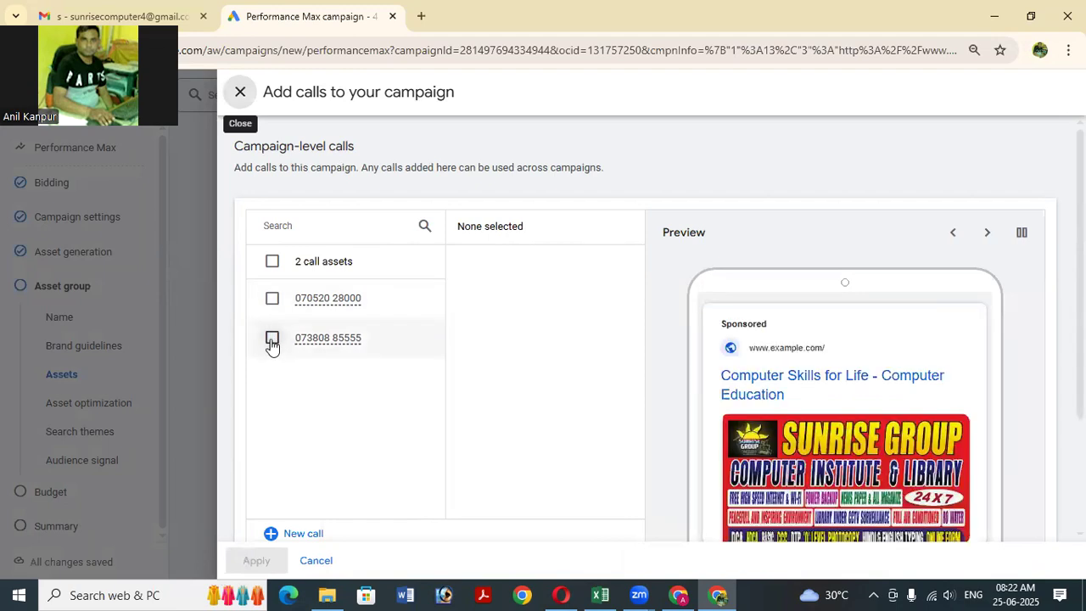
click(272, 339)
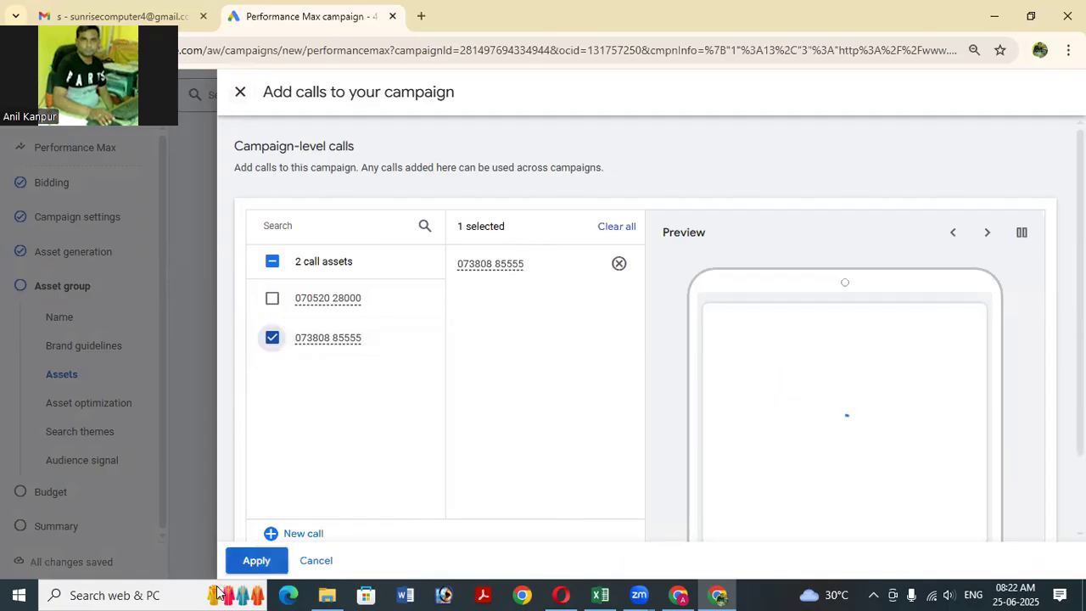
scroll(768, 491, down, 2)
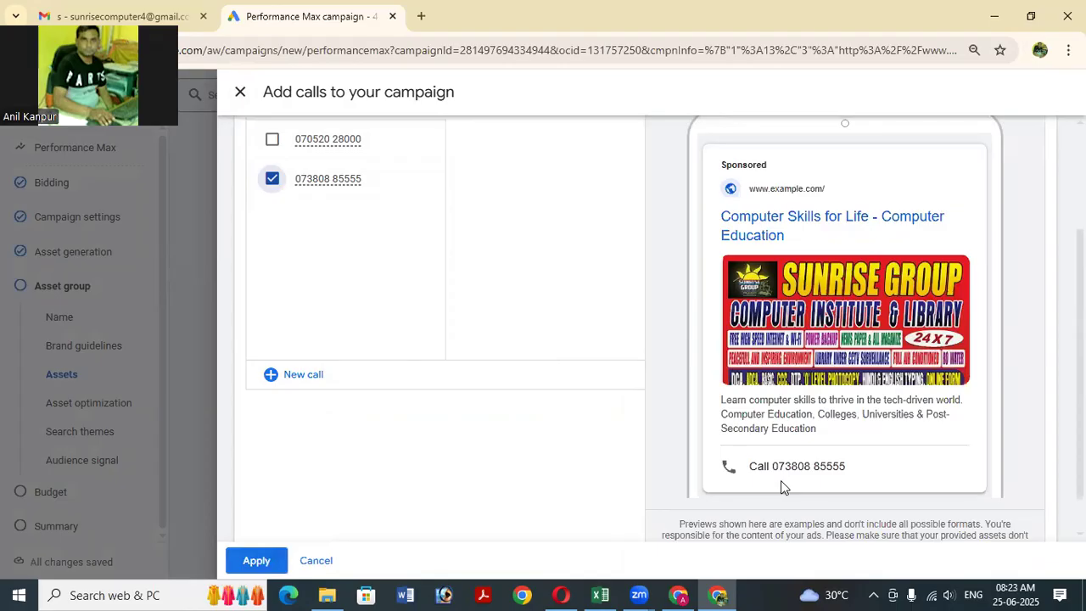
click(251, 560)
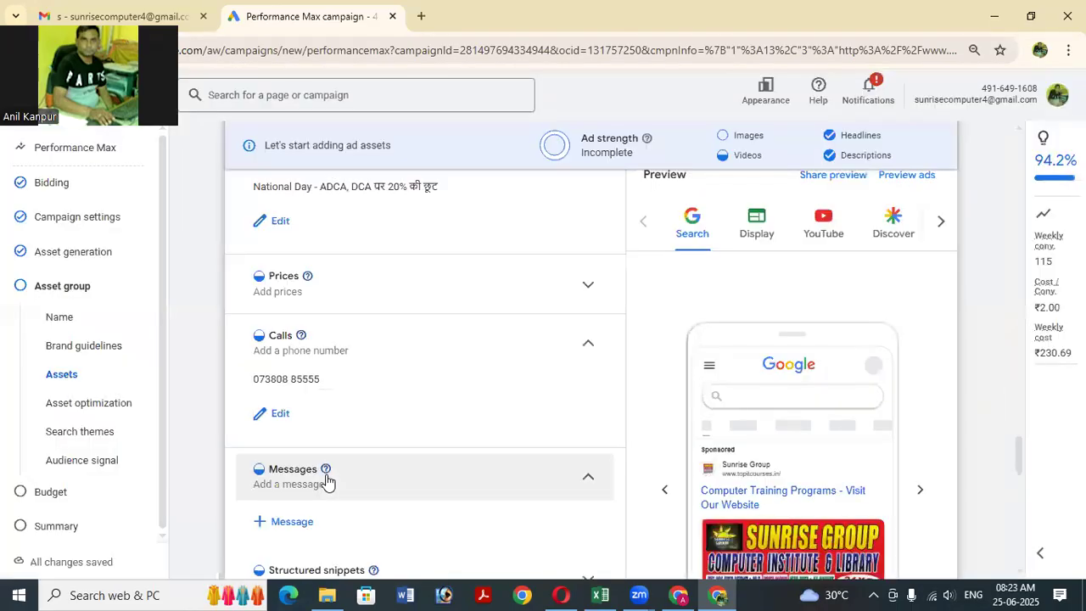
Reopen the Messages section and start a new message asset.
mouse_move(326, 475)
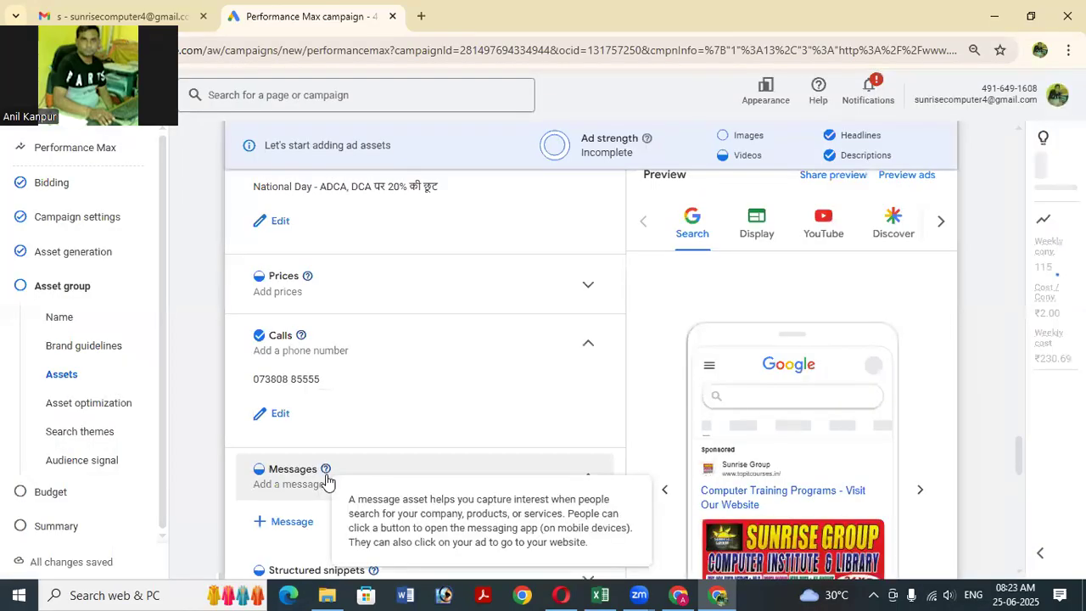
scroll(523, 411, down, 1)
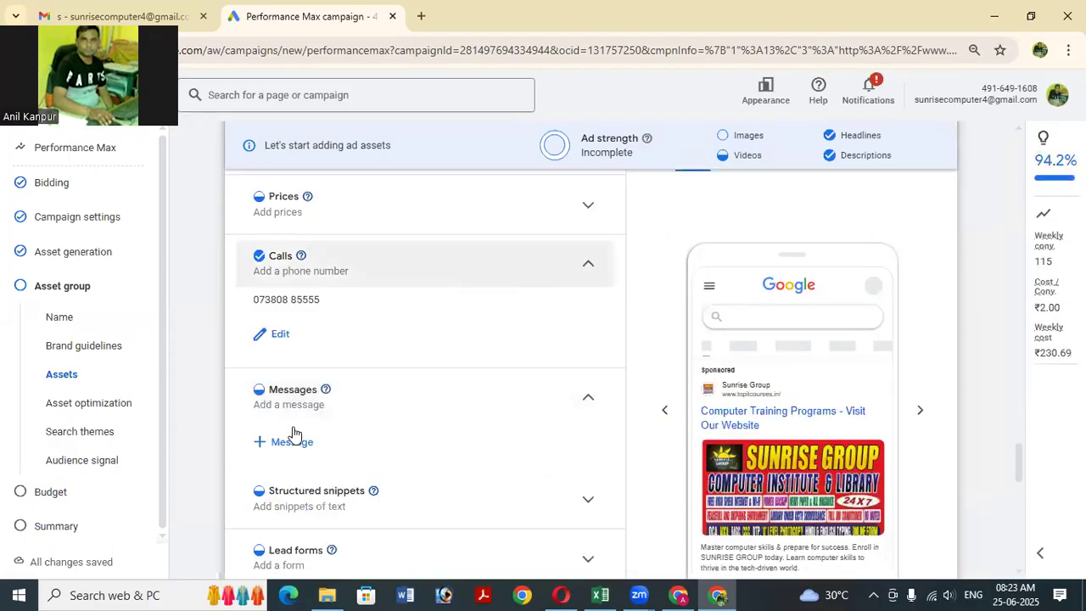
click(485, 408)
click(329, 419)
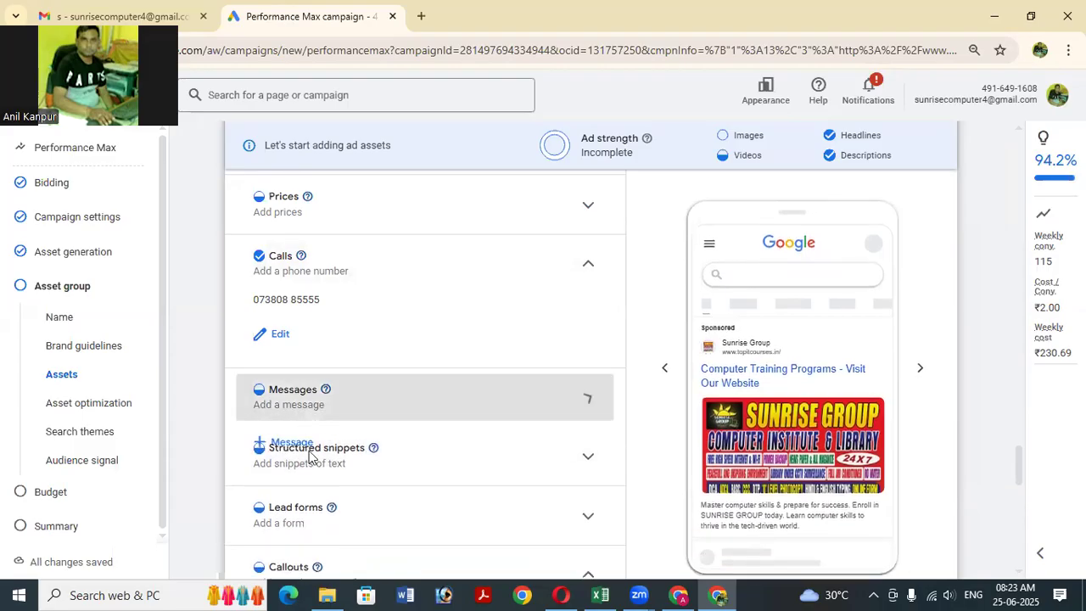
click(309, 447)
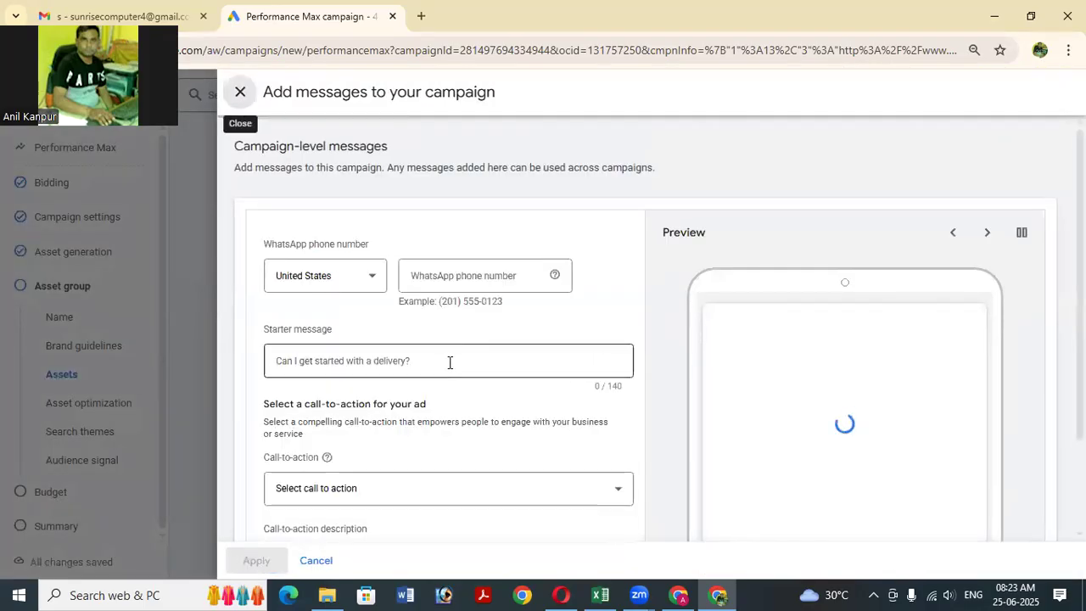
Enter 'A Platform Where Learn Computer' as the starter message and open the call-to-action list.
click(449, 360)
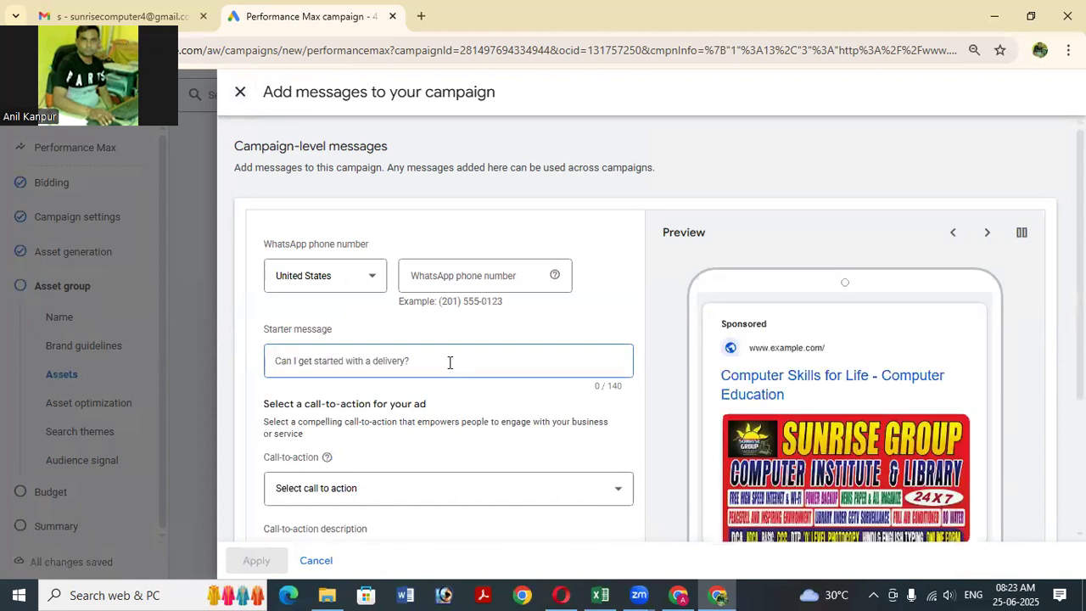
text(A)
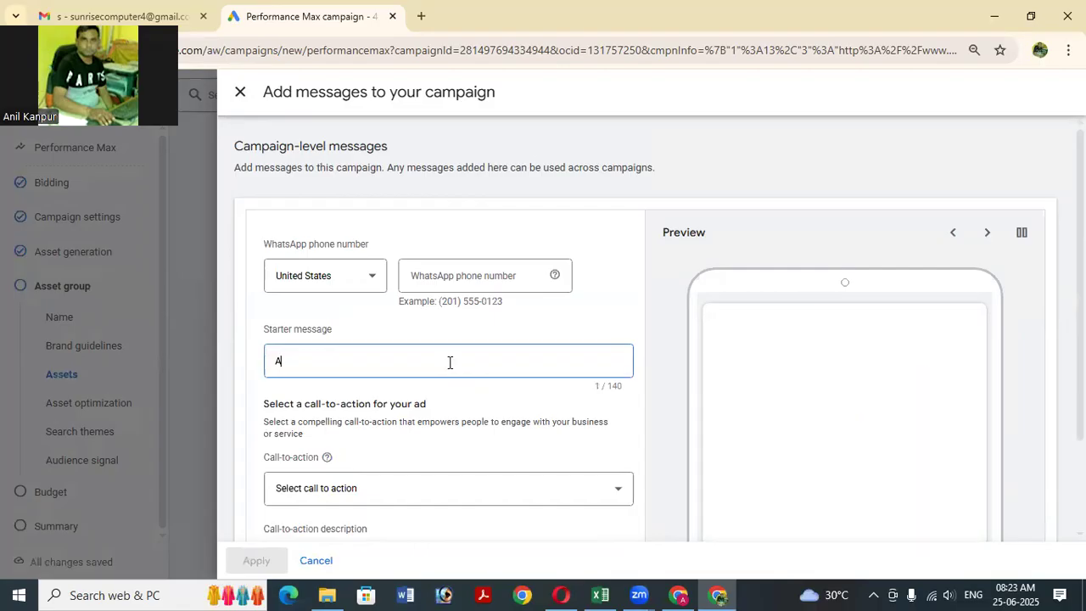
key(BackSpace)
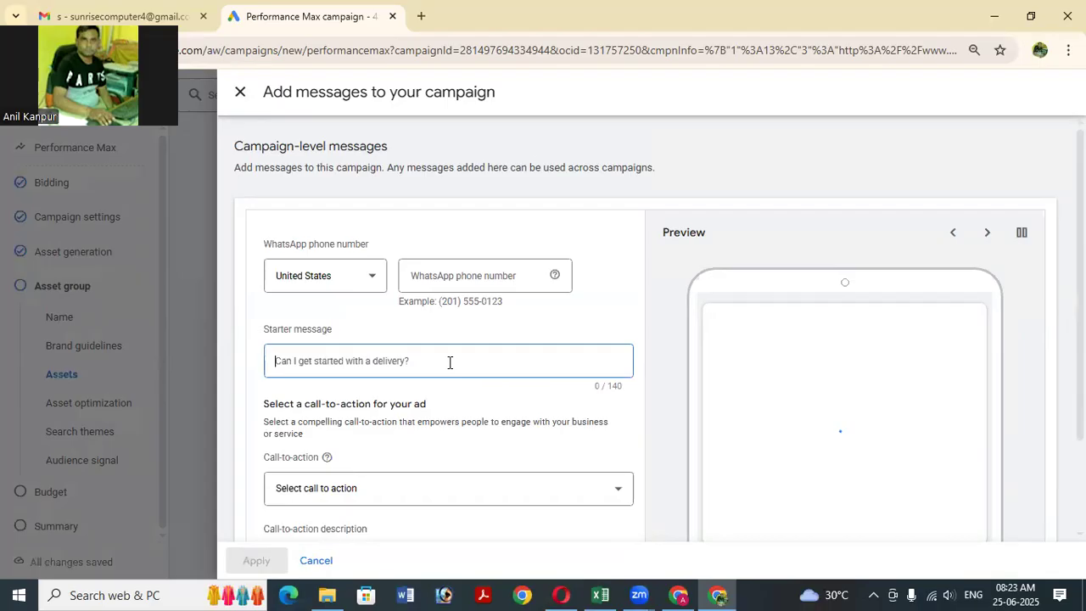
text(W)
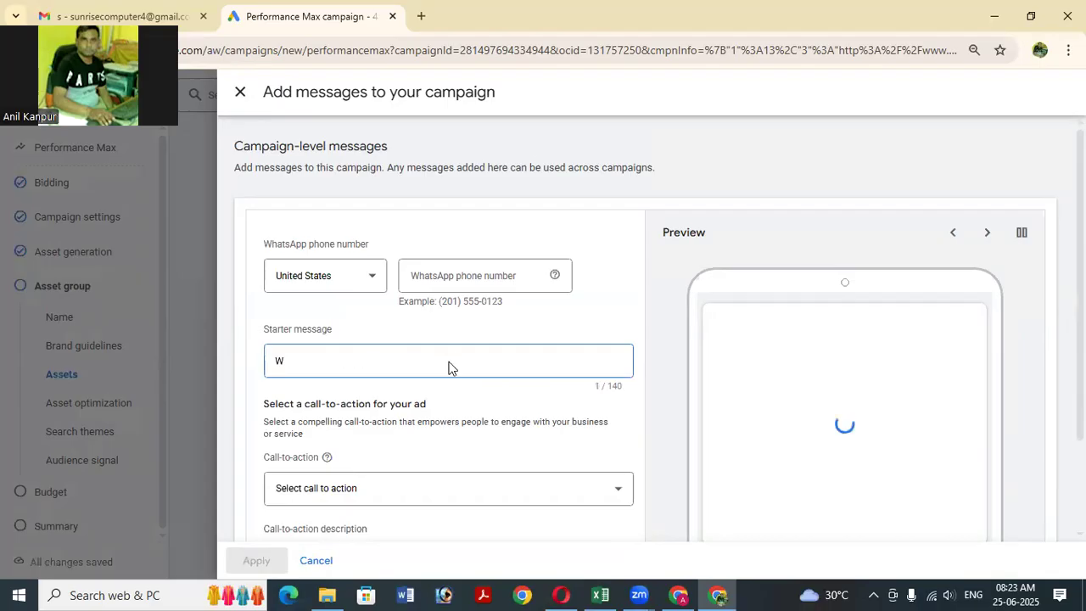
key(BackSpace)
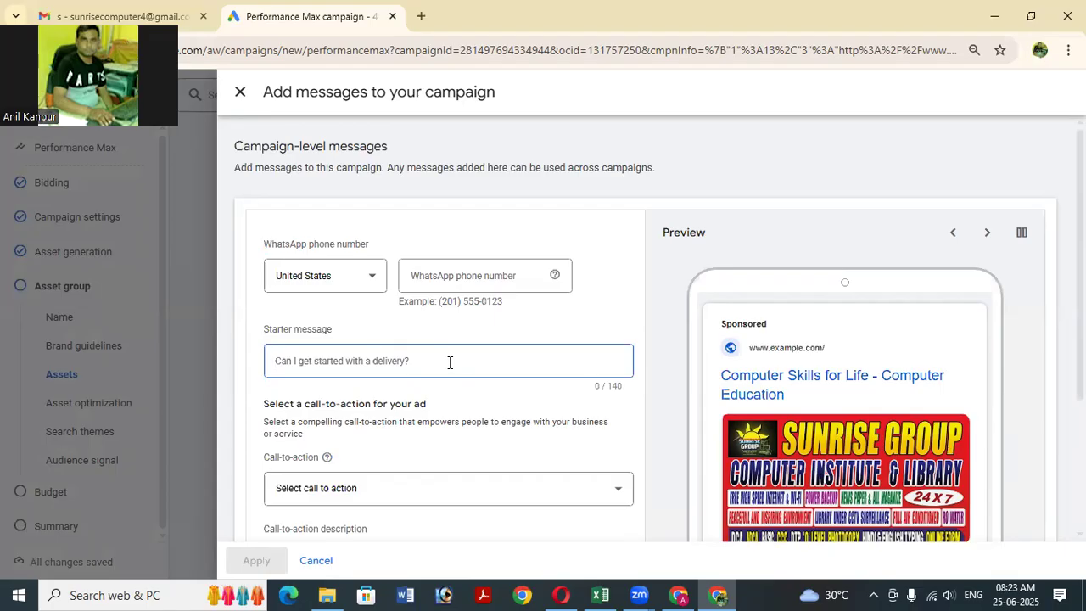
text(A Pla)
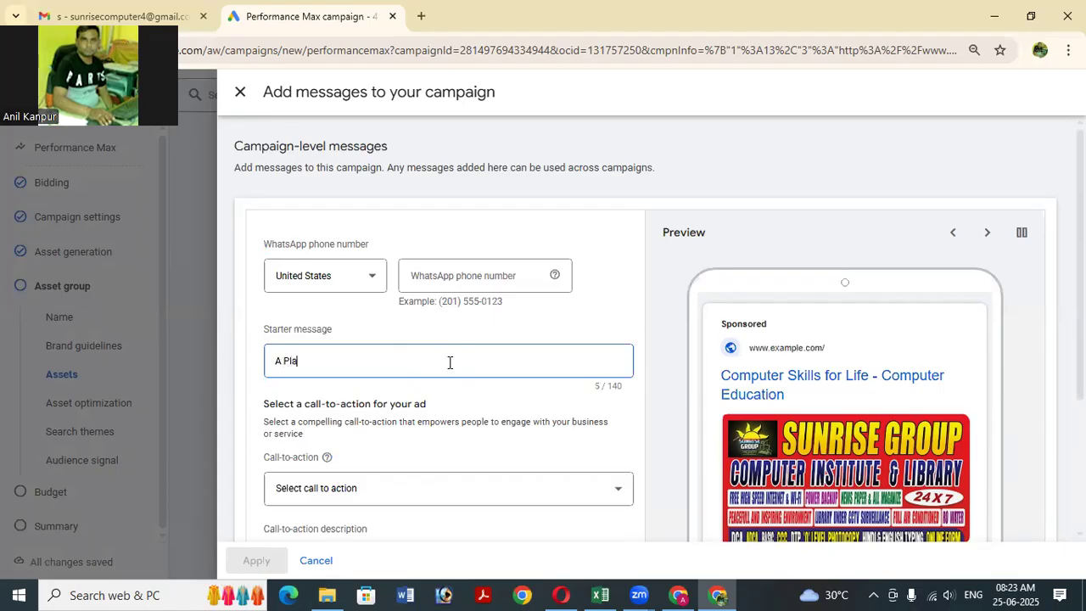
text(tform Where Learn Computer)
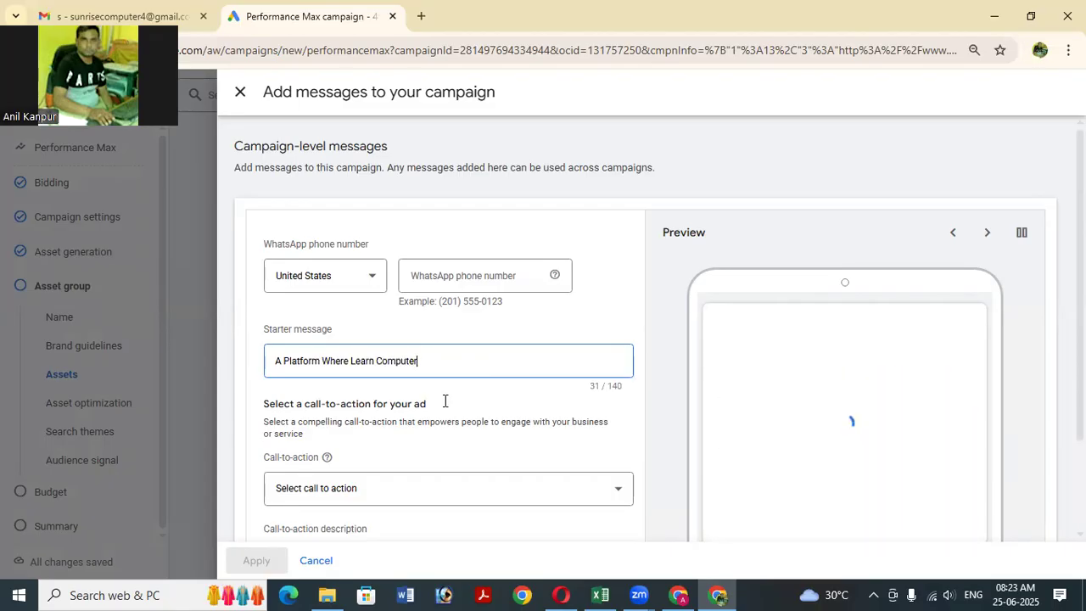
scroll(507, 442, down, 2)
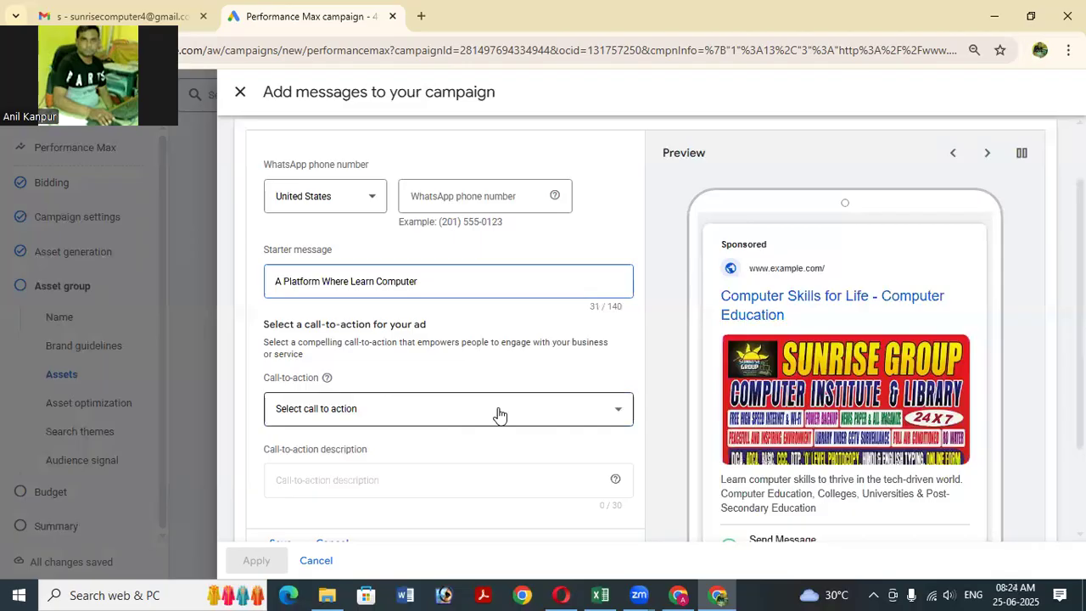
click(498, 413)
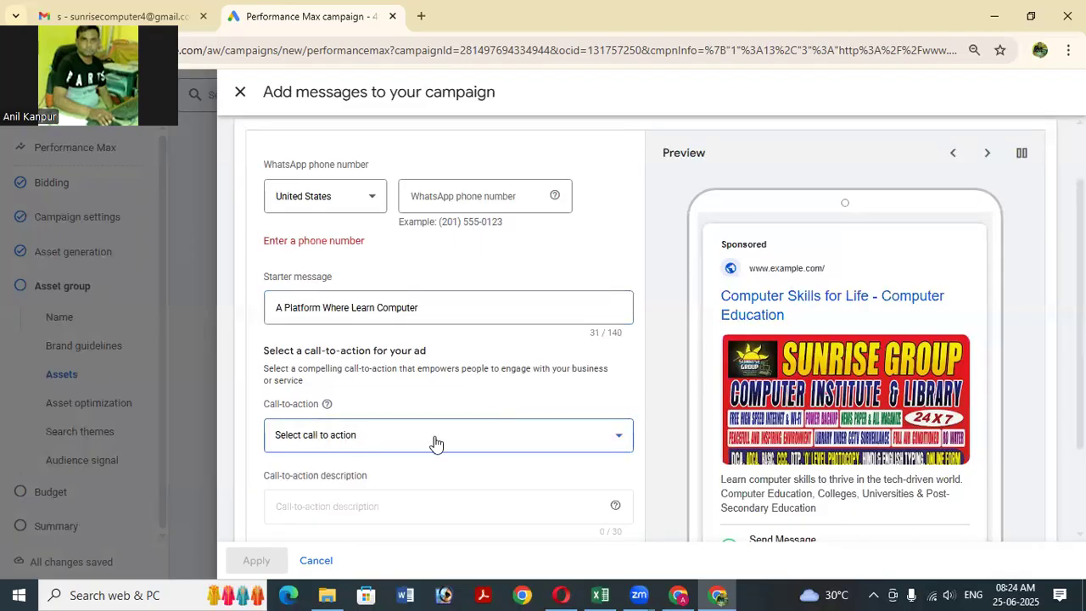
Set the WhatsApp number's country to India.
click(441, 197)
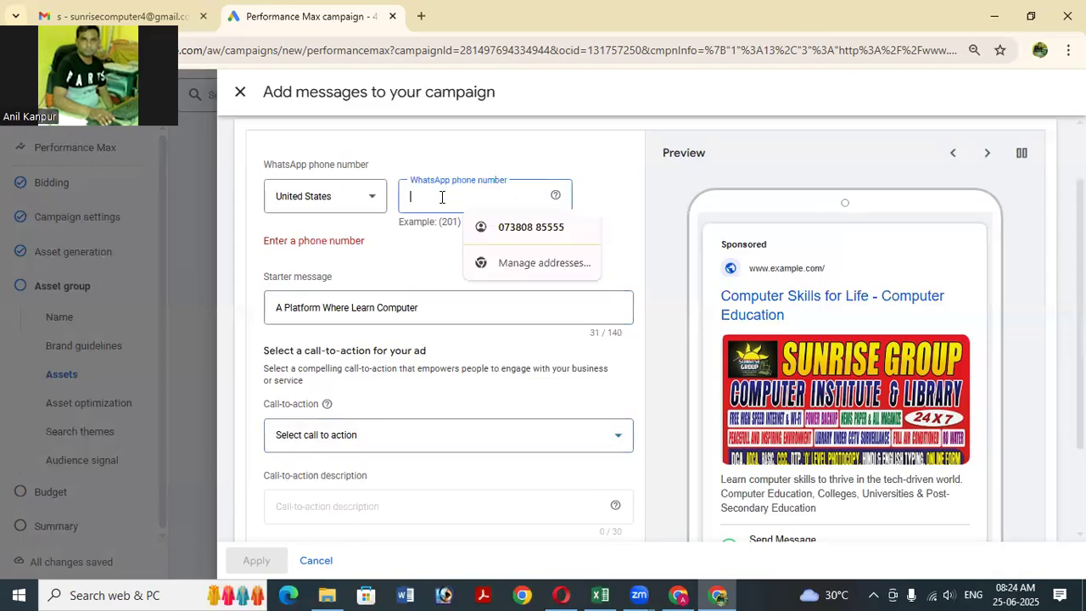
click(511, 240)
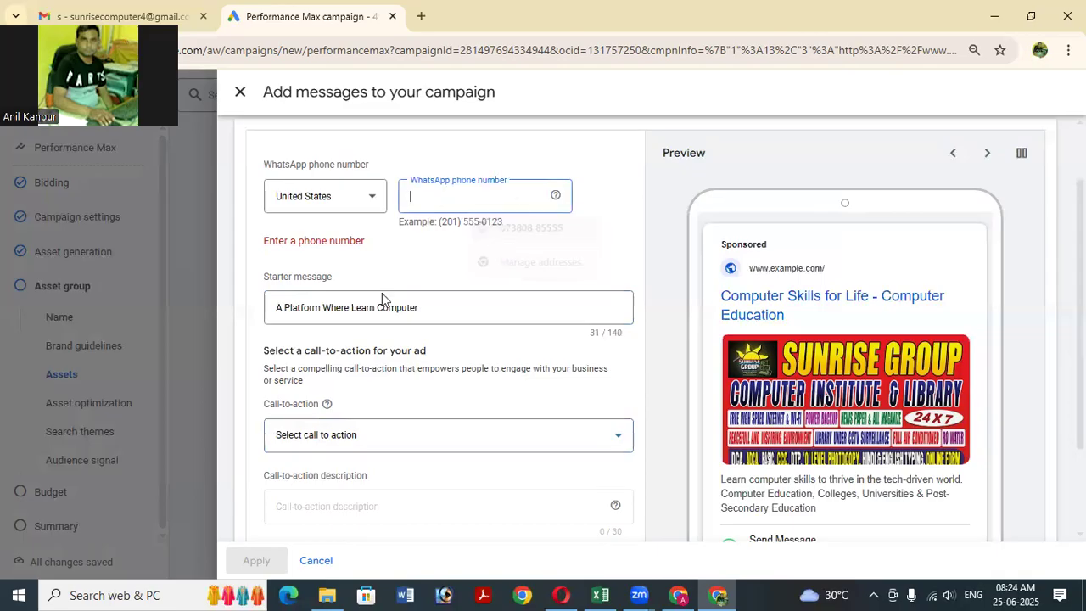
click(319, 201)
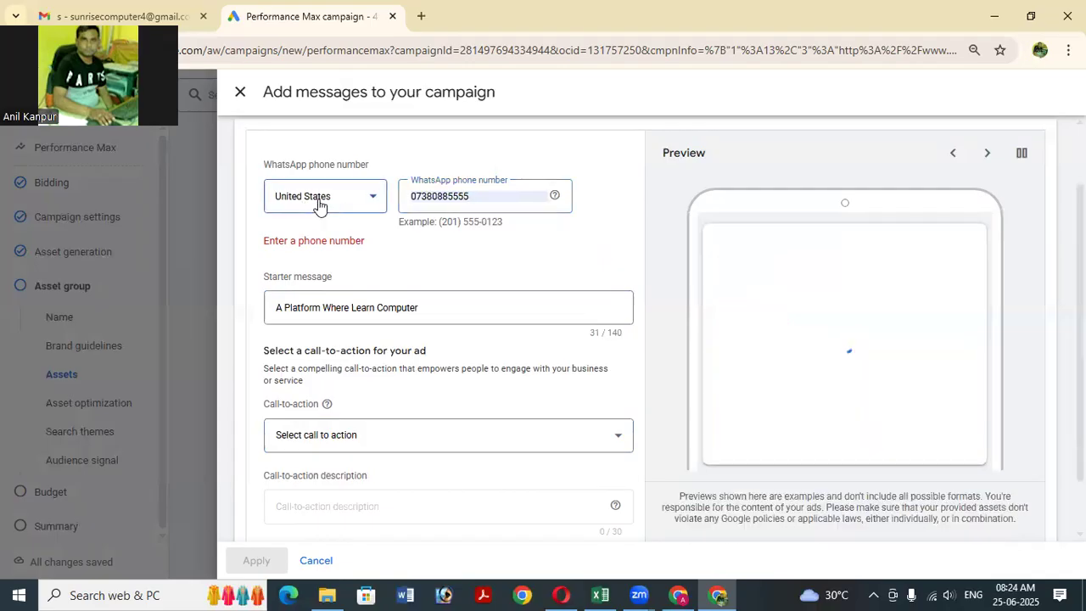
click(319, 202)
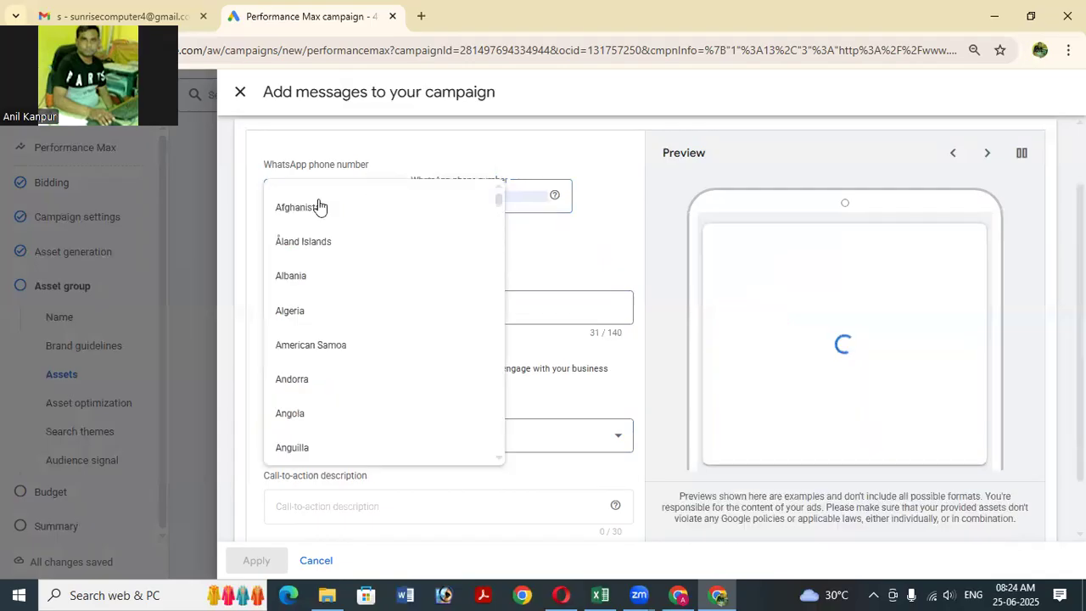
scroll(376, 310, down, 3)
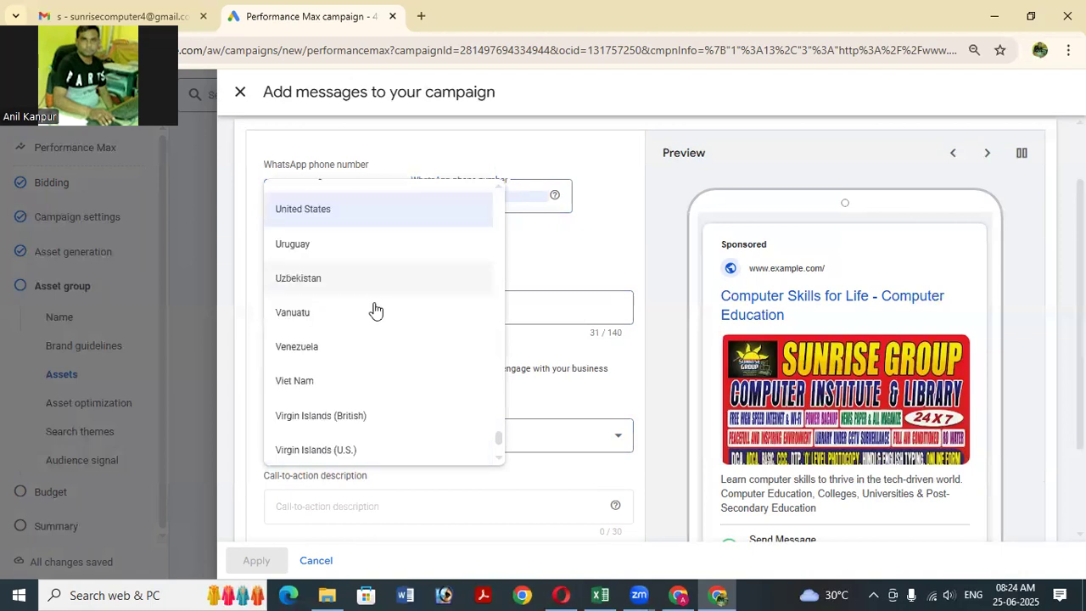
scroll(376, 311, up, 8)
scroll(376, 310, up, 10)
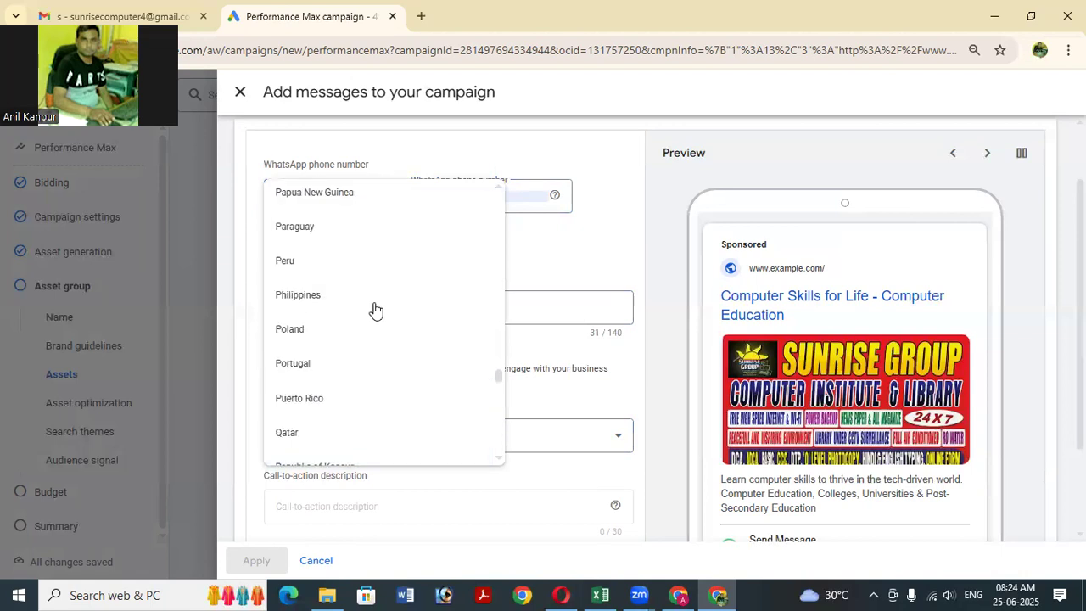
scroll(376, 310, up, 7)
scroll(376, 310, up, 6)
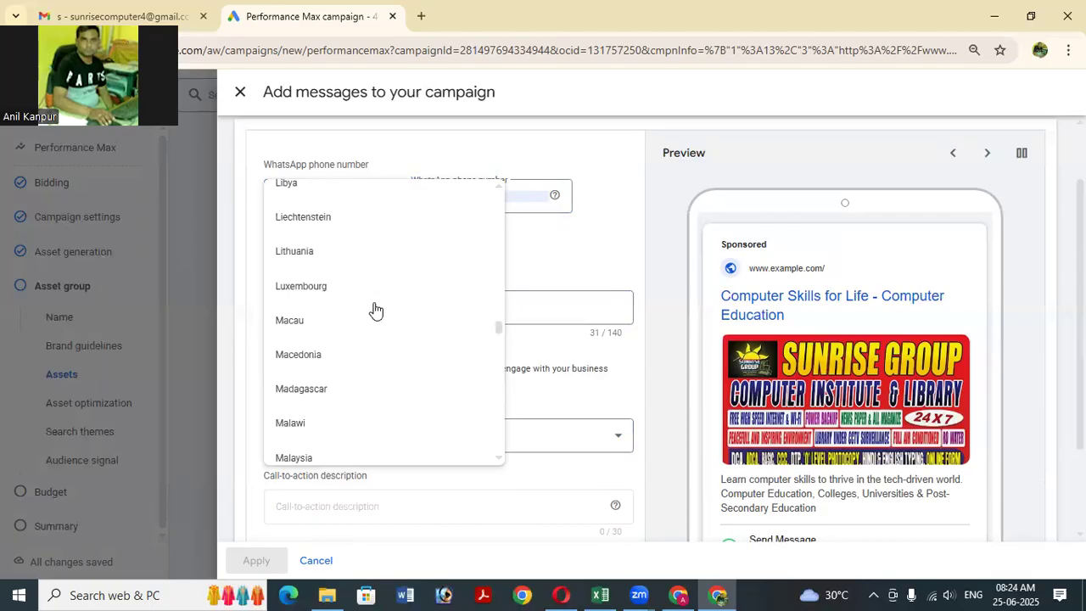
scroll(376, 310, up, 10)
scroll(376, 310, up, 2)
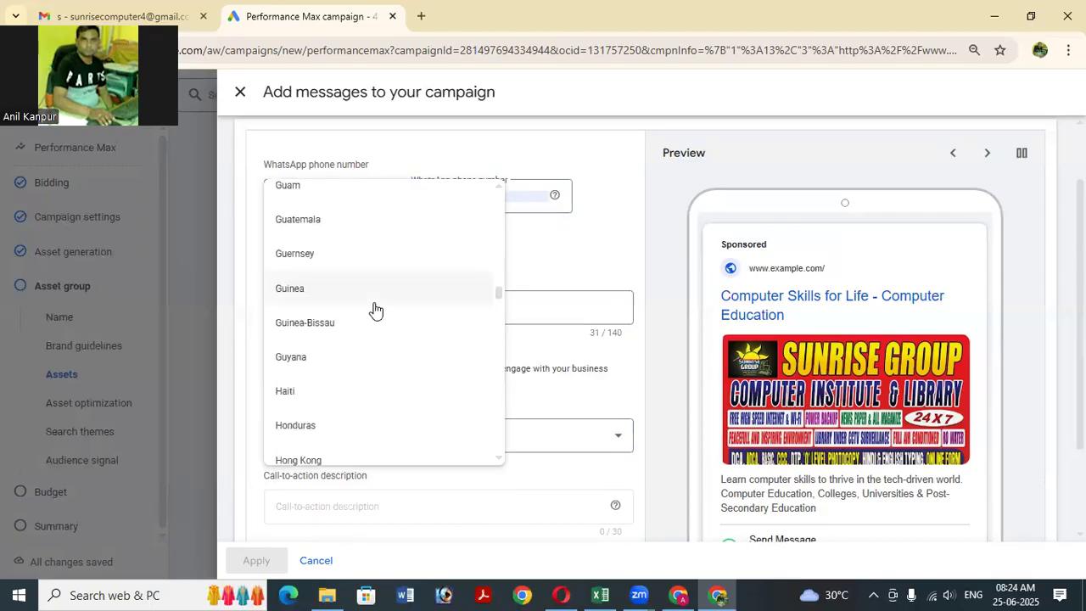
scroll(376, 310, down, 2)
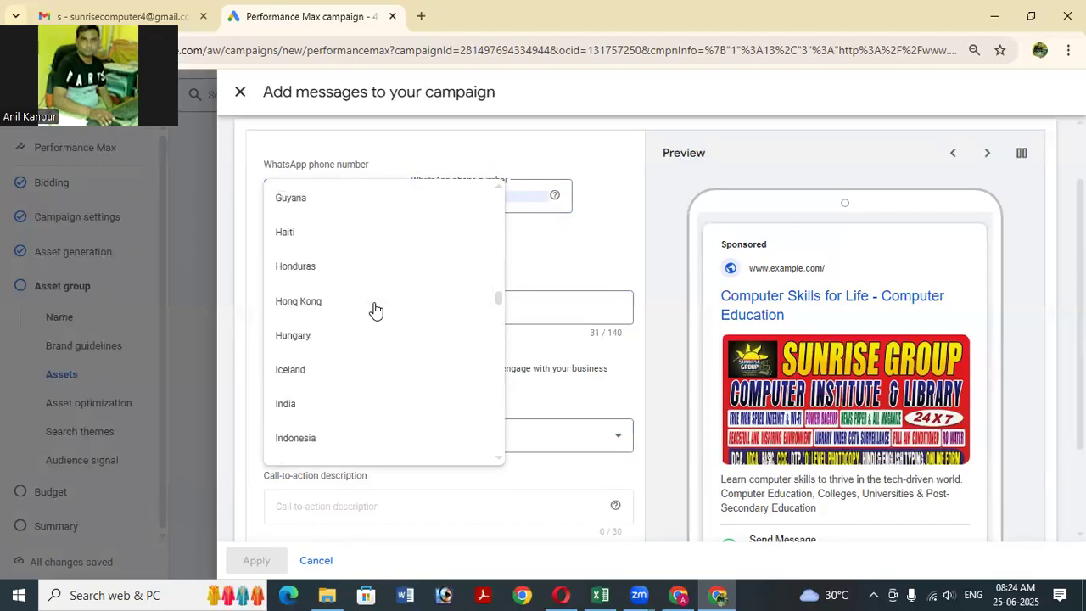
click(339, 411)
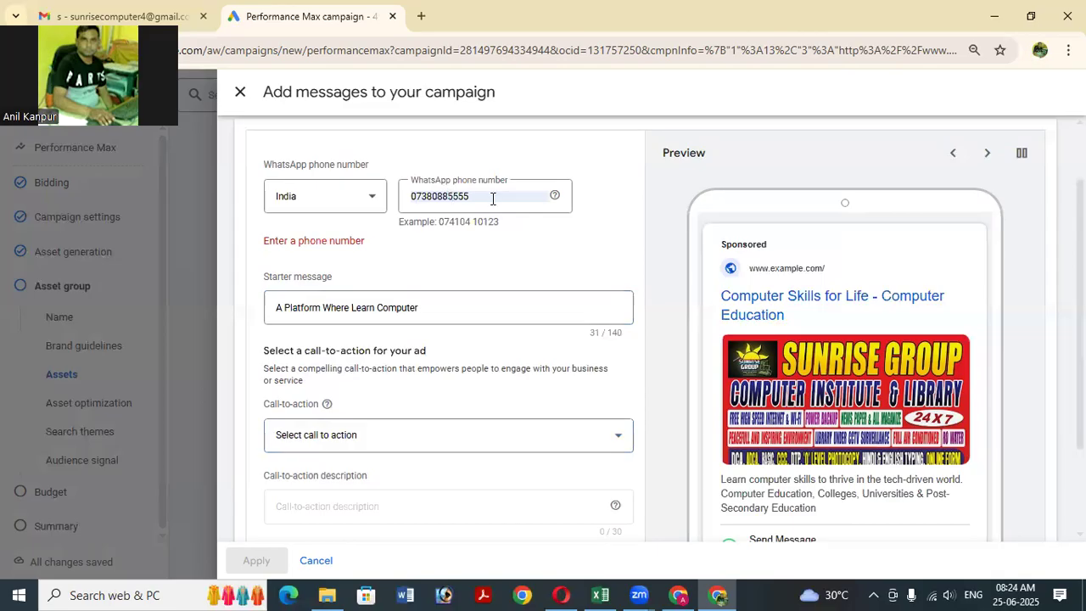
Correct the WhatsApp number's leading digit and save the message asset.
click(424, 209)
key(BackSpace)
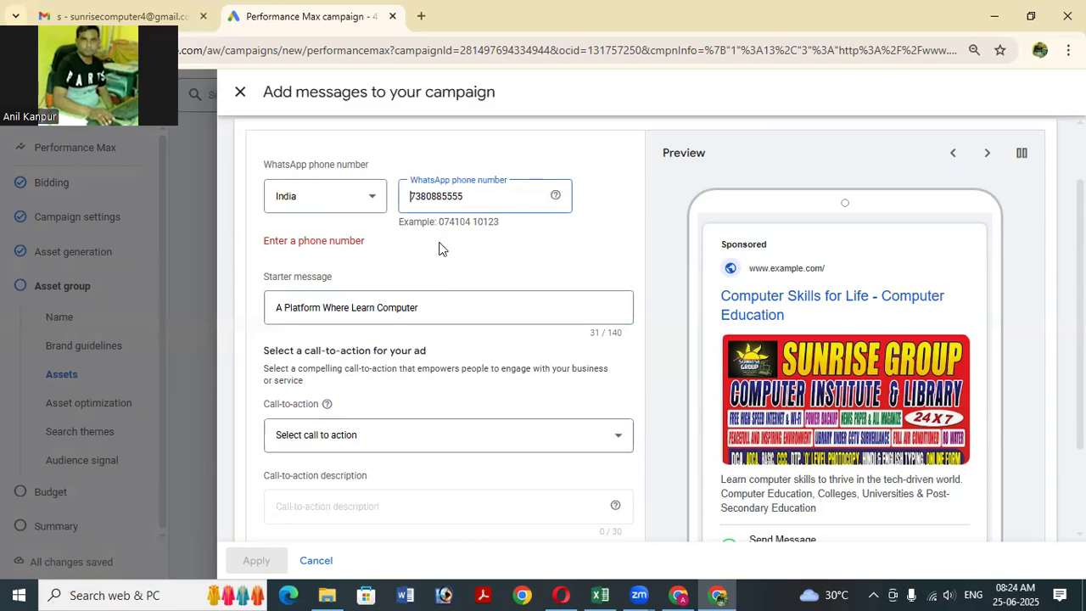
text(0)
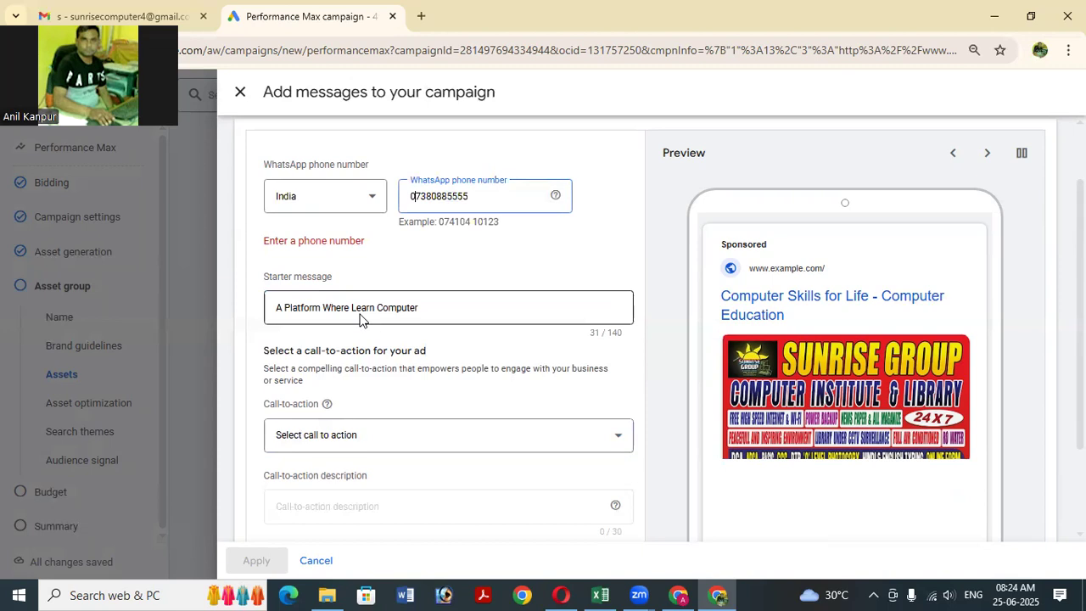
scroll(834, 505, down, 1)
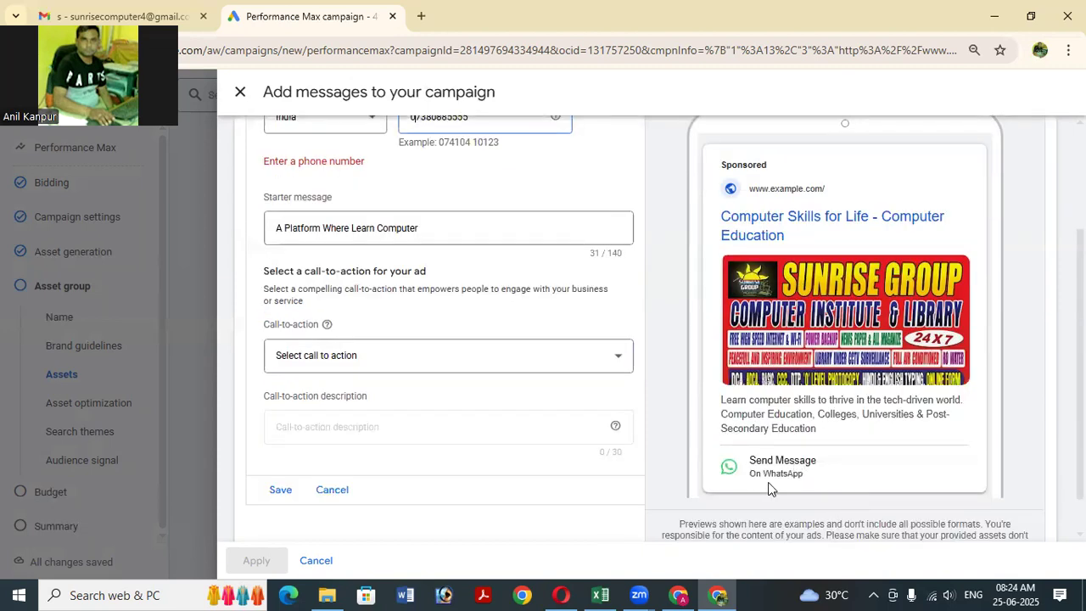
scroll(371, 322, up, 1)
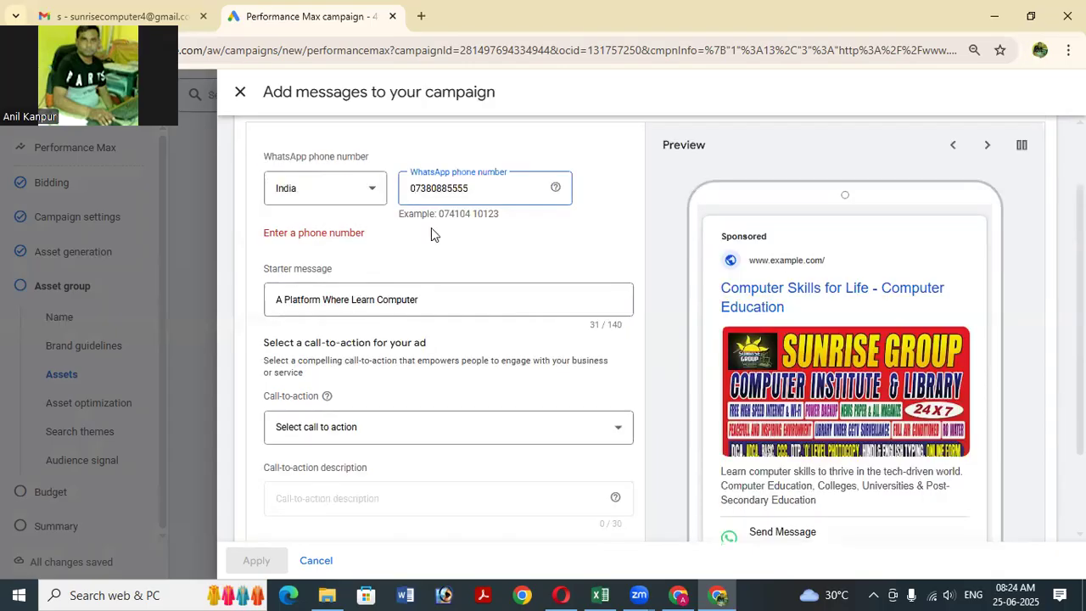
scroll(431, 229, up, 1)
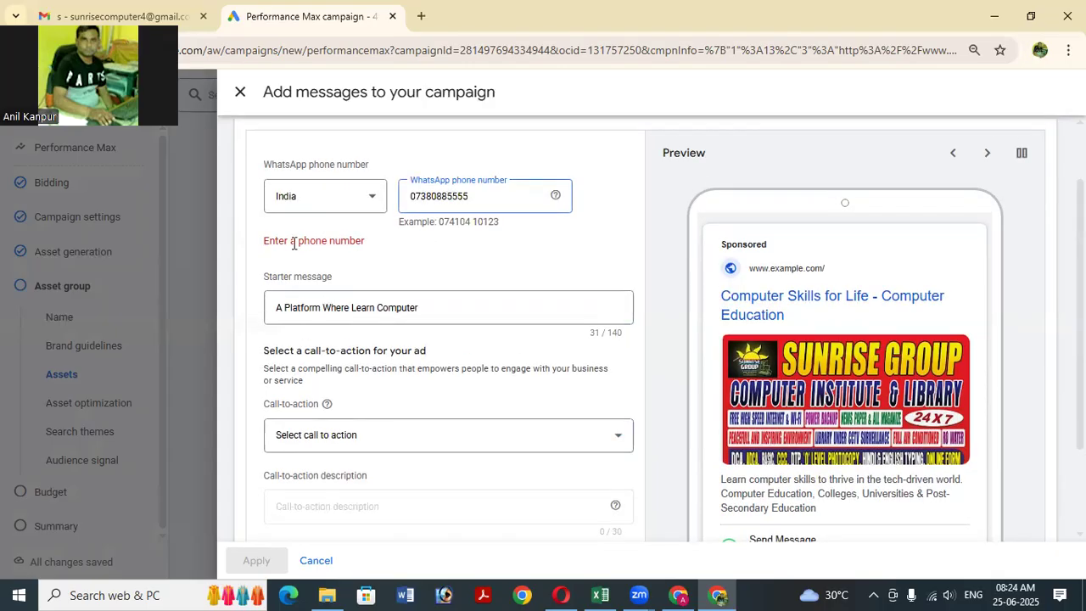
click(439, 309)
click(439, 309)
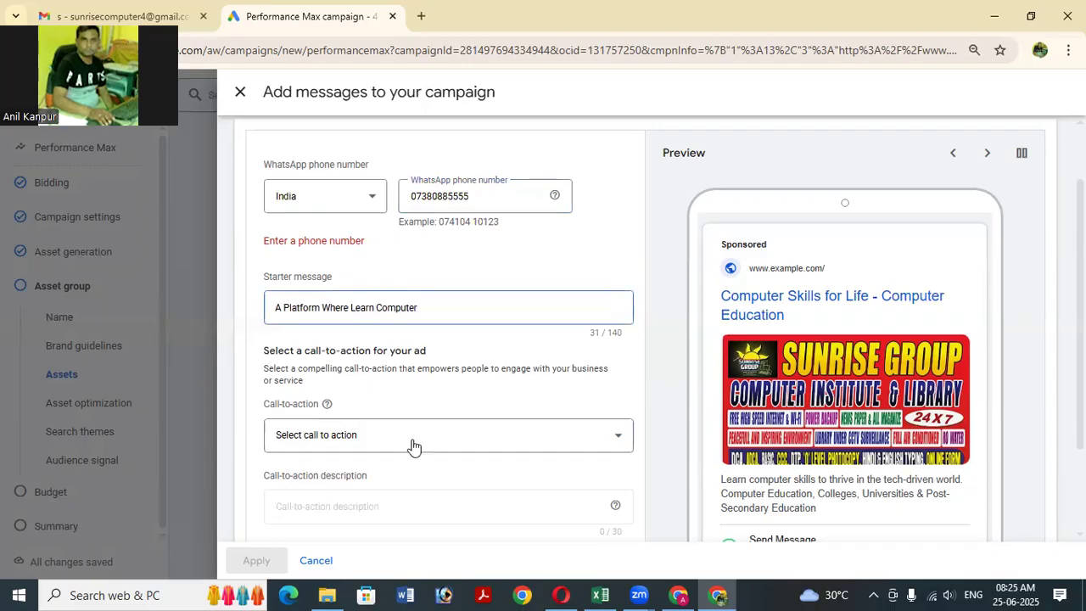
click(448, 443)
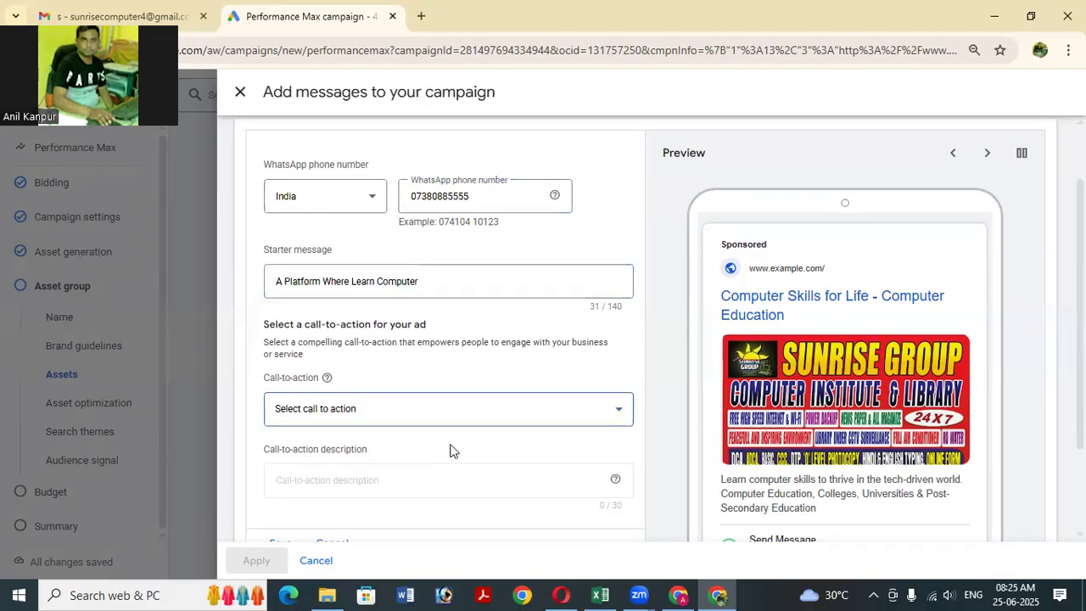
scroll(452, 446, down, 2)
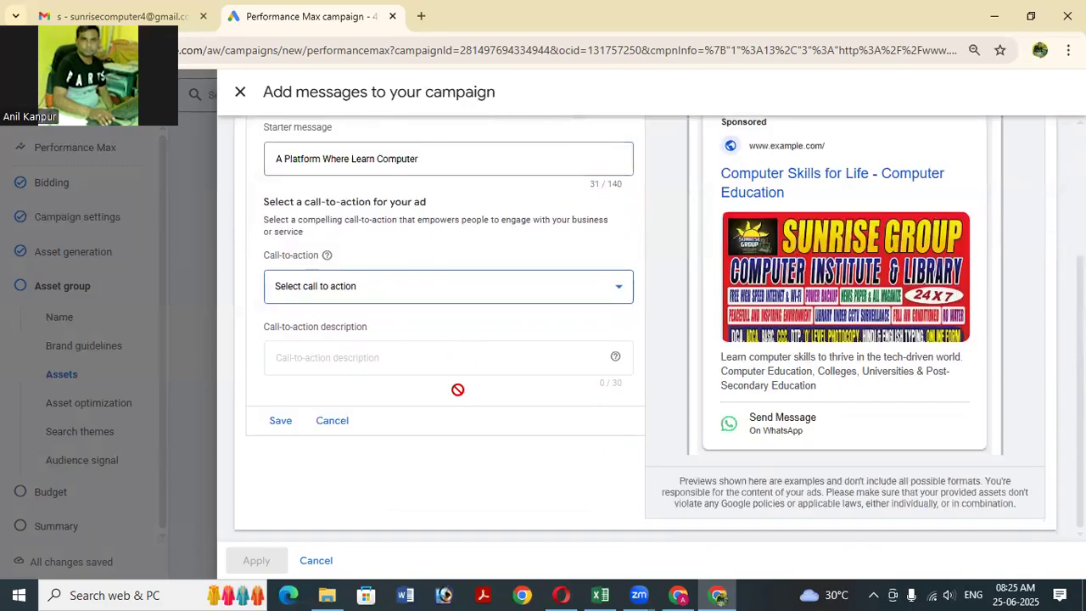
click(286, 431)
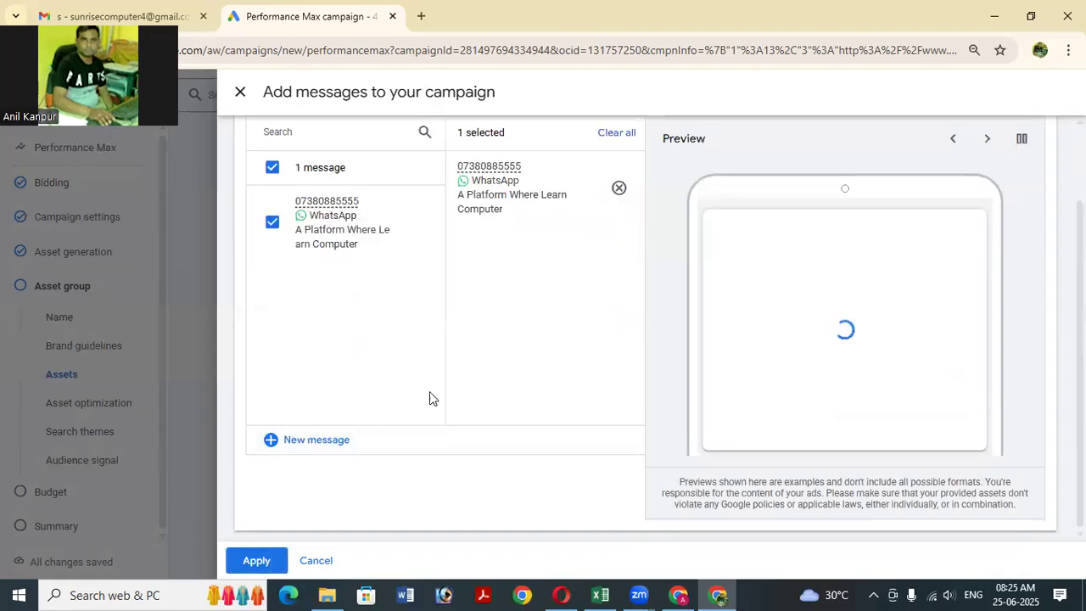
Apply the selected WhatsApp message to the campaign's assets.
click(269, 560)
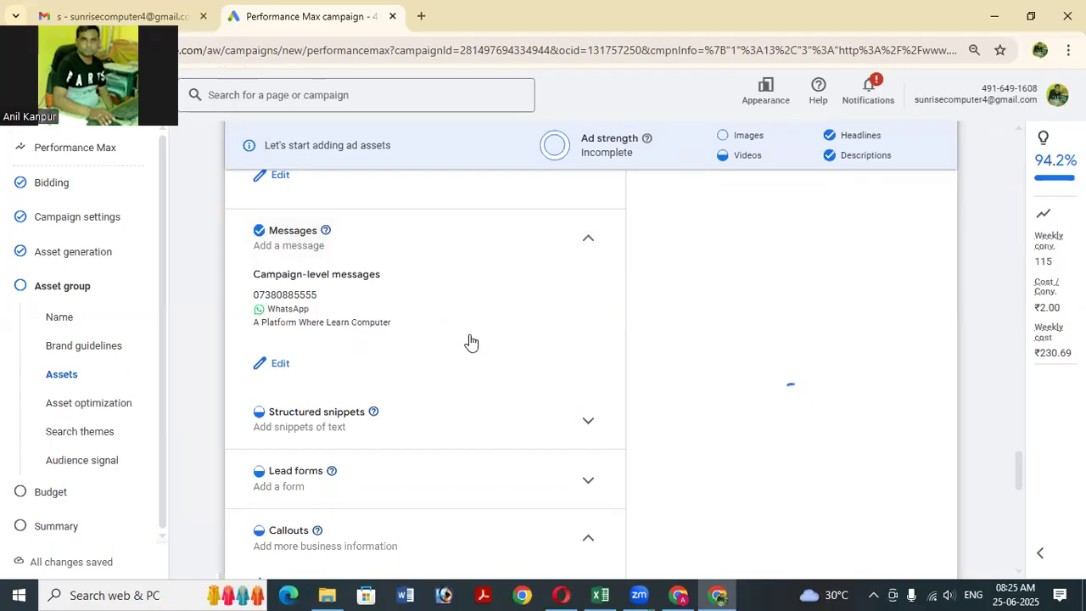
scroll(472, 342, down, 1)
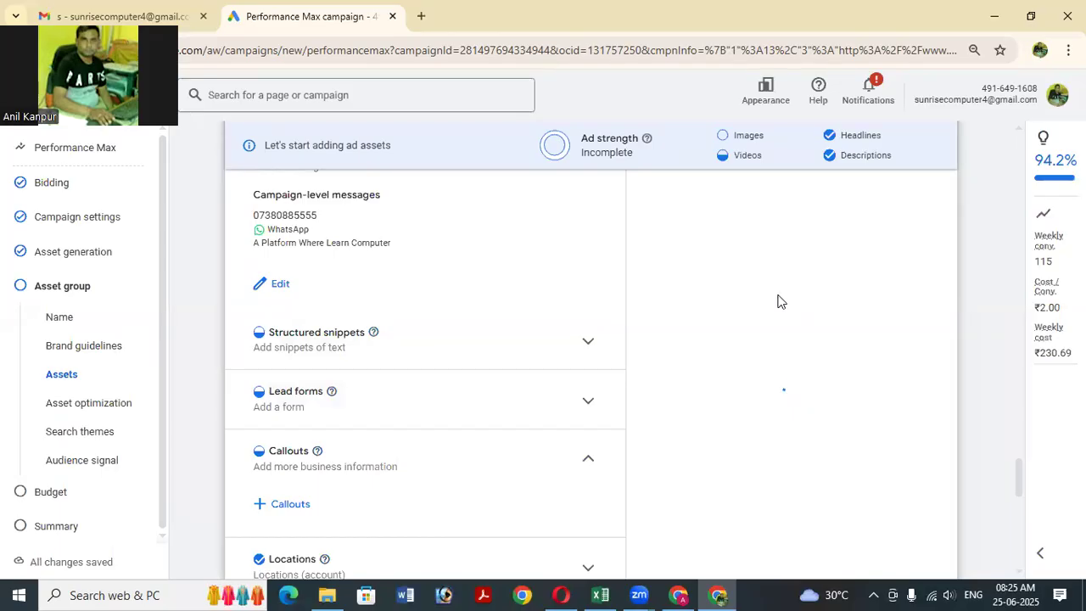
Review the existing lead forms, then start a blank new lead form.
click(558, 413)
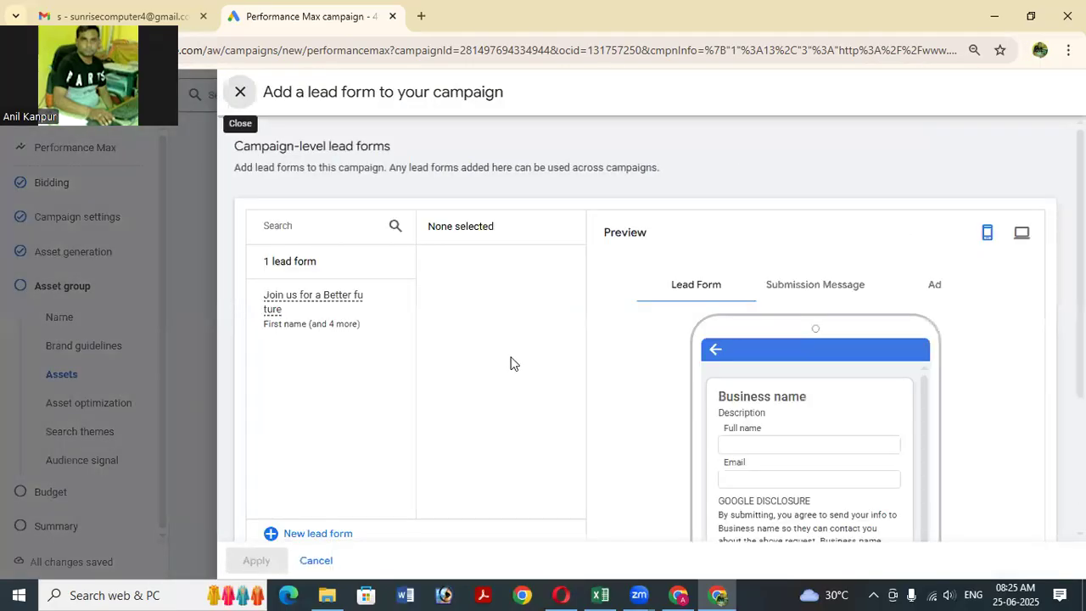
scroll(534, 383, down, 1)
scroll(731, 344, down, 1)
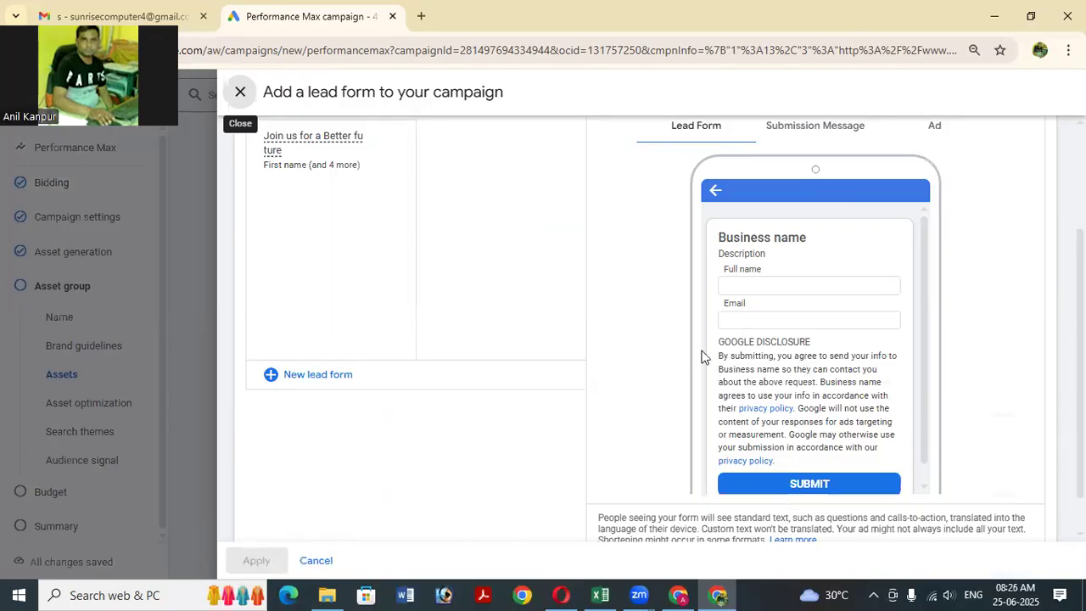
scroll(704, 356, up, 2)
scroll(650, 383, down, 3)
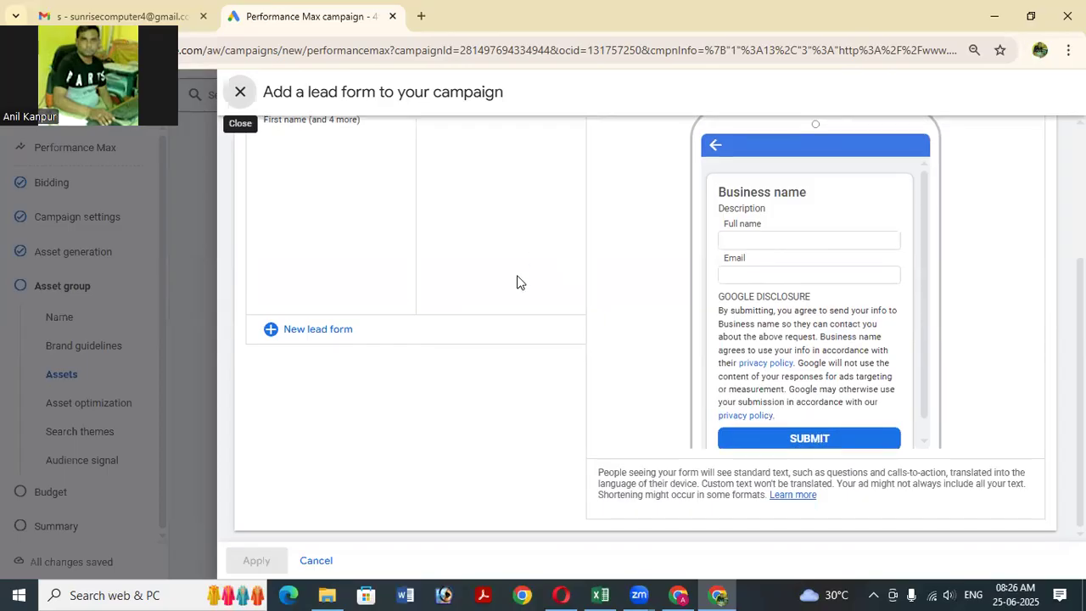
scroll(342, 311, up, 2)
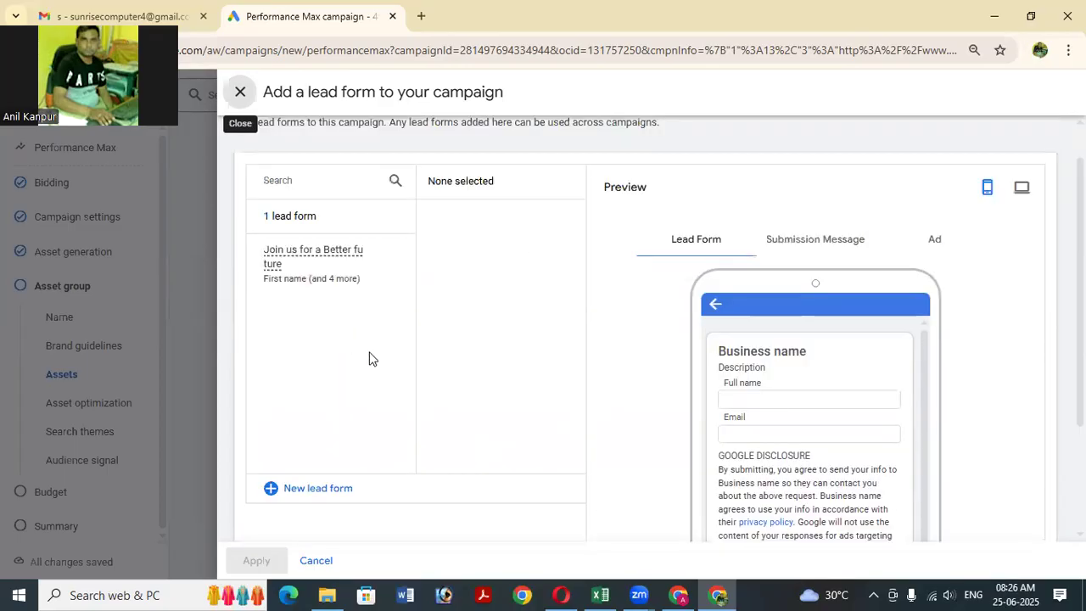
mouse_move(273, 280)
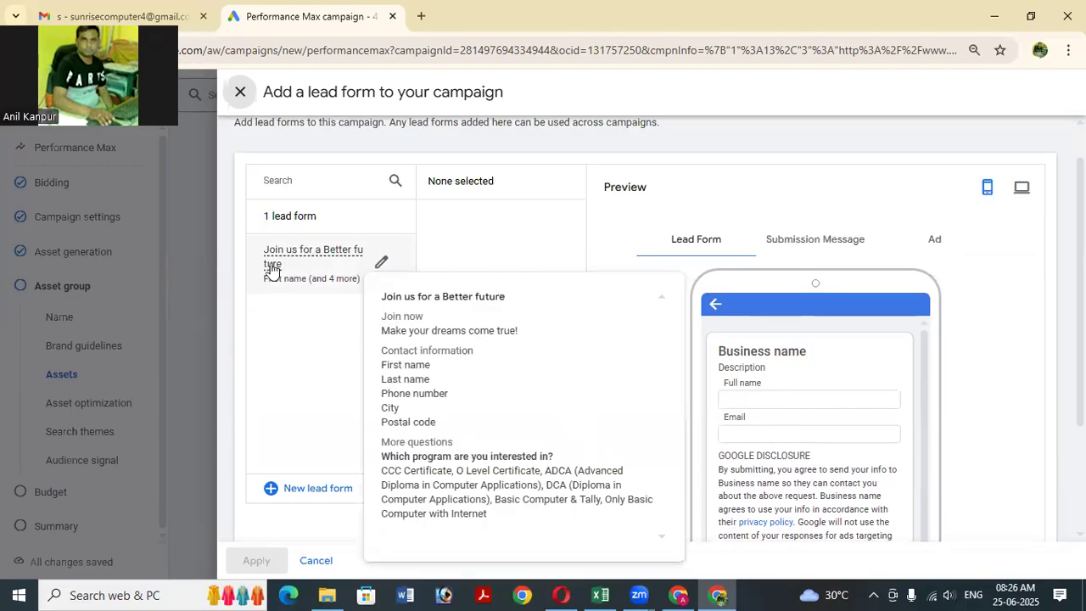
click(313, 488)
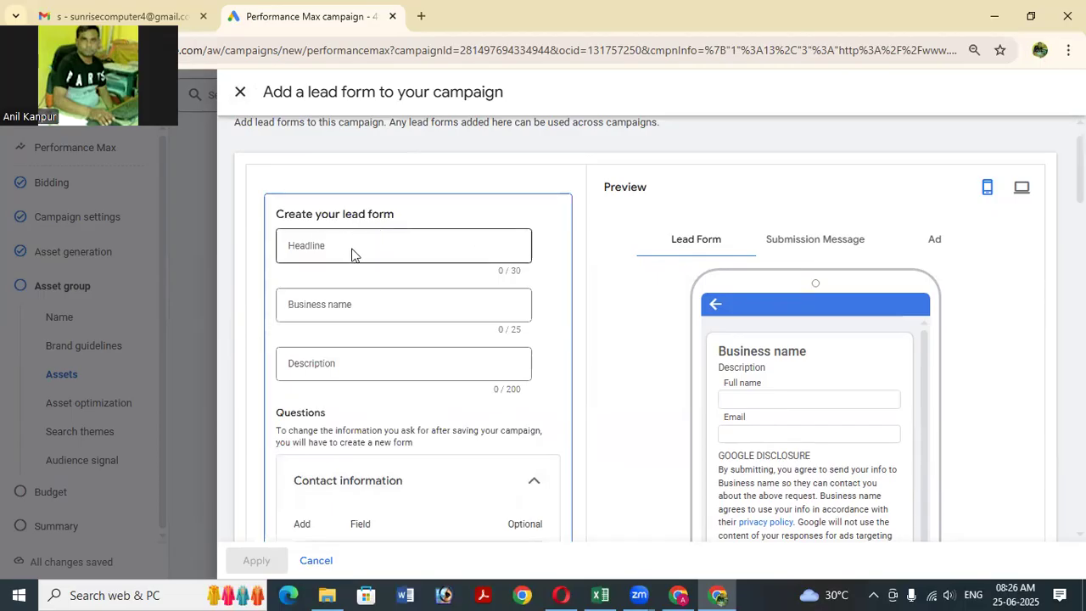
Set the lead form headline to 'SUNRISE GROUP'.
click(354, 246)
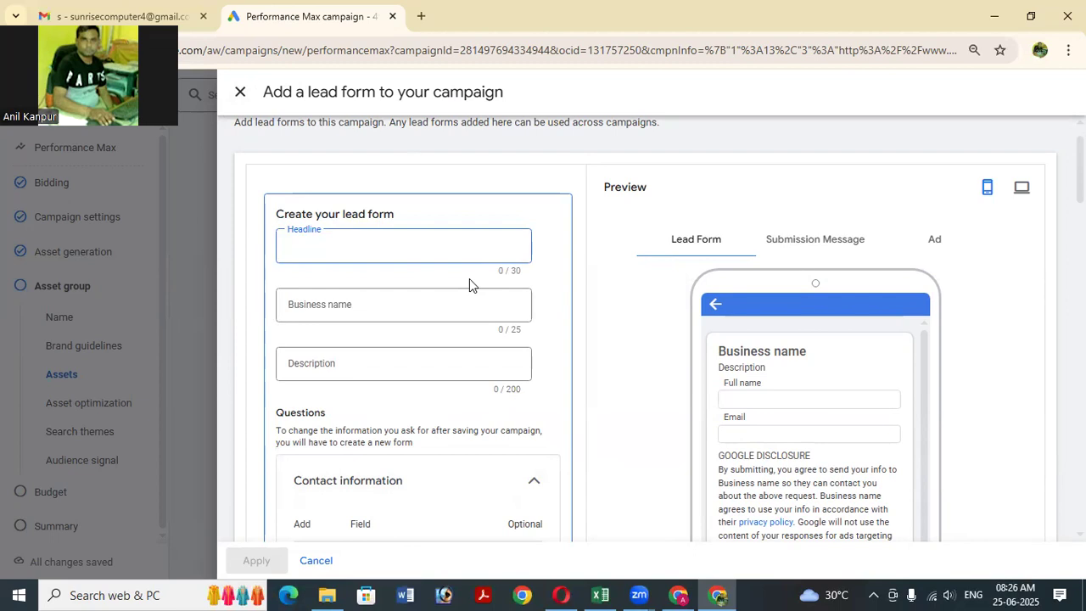
text(Full Name)
key(Tab)
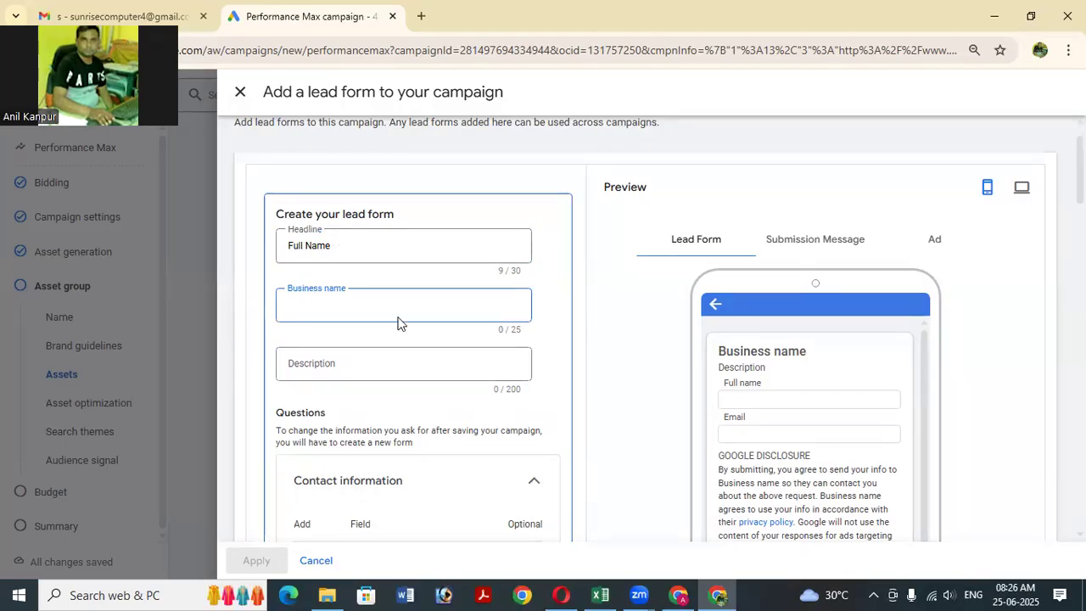
scroll(399, 322, down, 2)
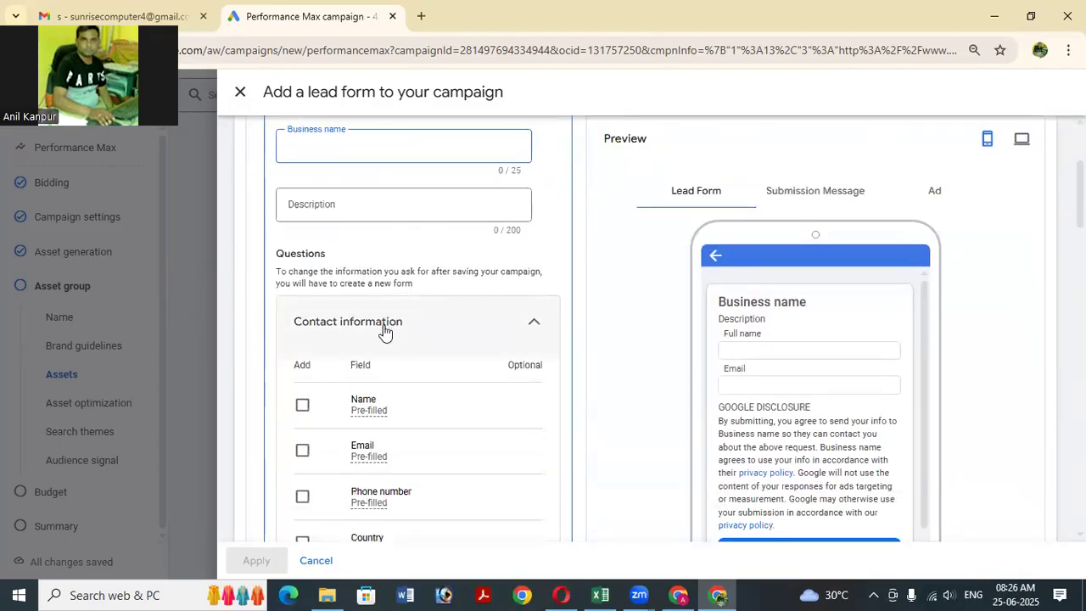
scroll(384, 331, up, 2)
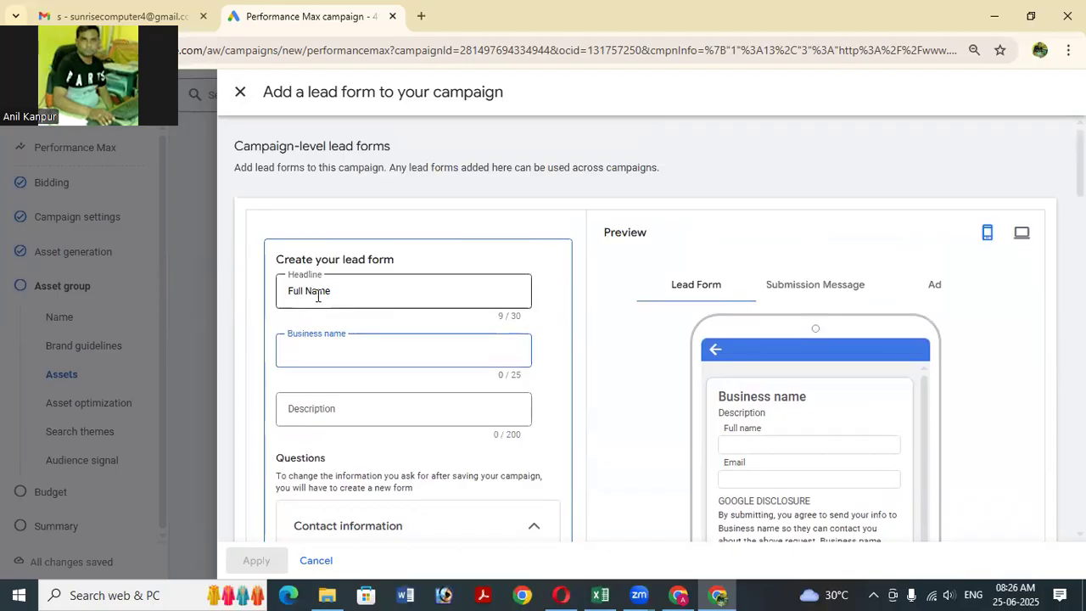
drag(331, 296, 218, 294)
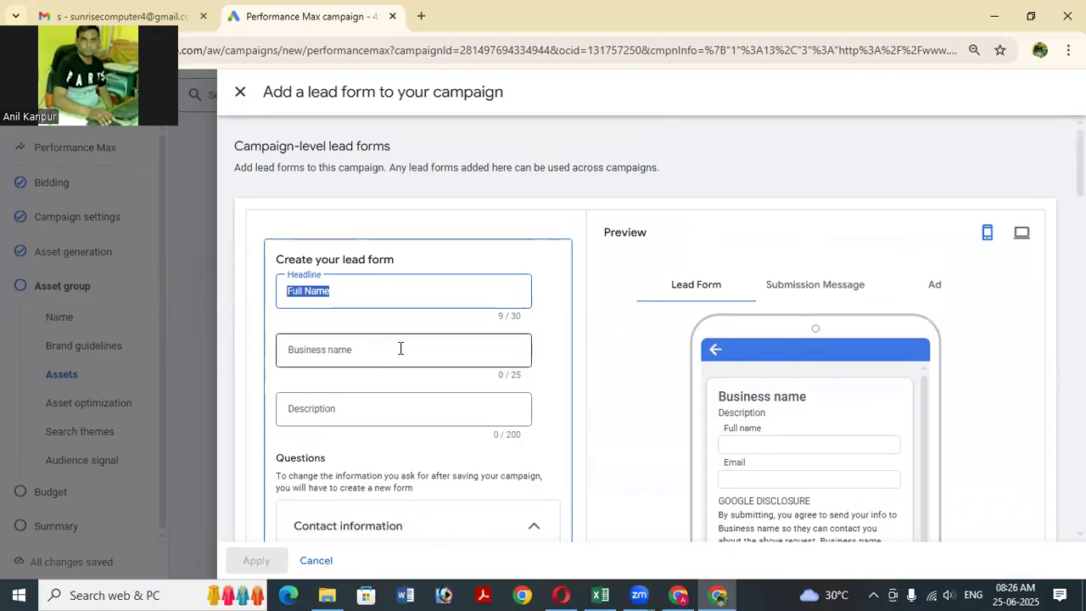
text(S)
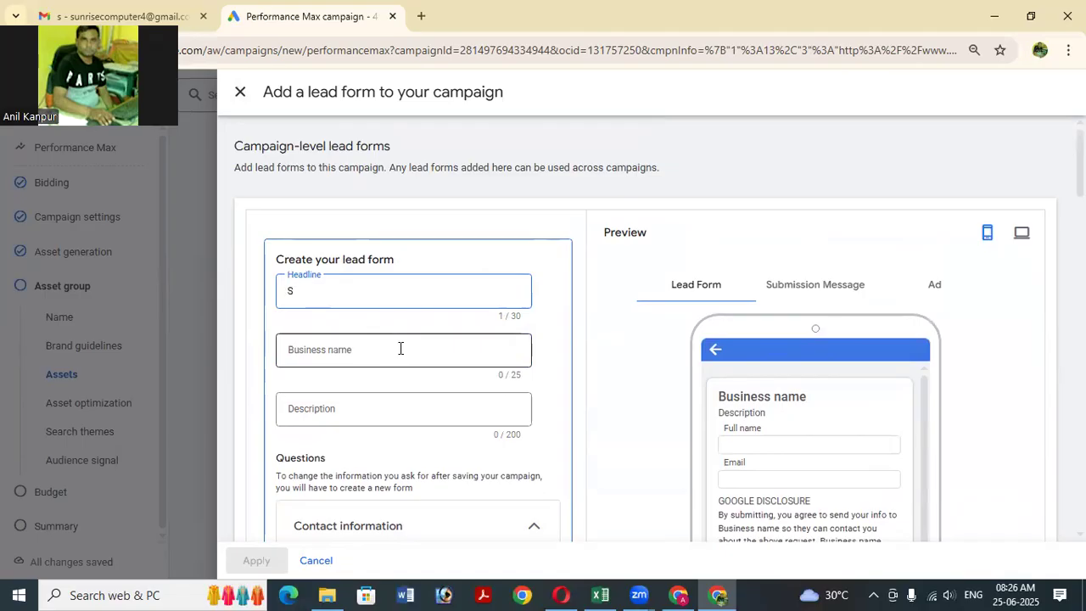
text(UNRISE G)
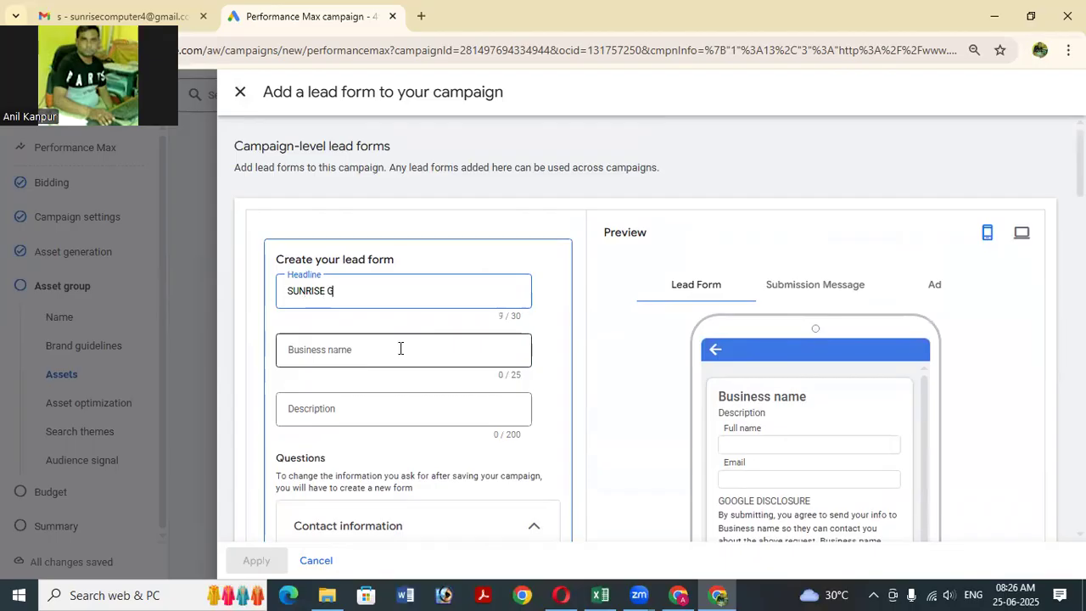
text(ROUP)
Set the lead form business name to 'SUNRISE GROUP'.
click(400, 348)
text(A)
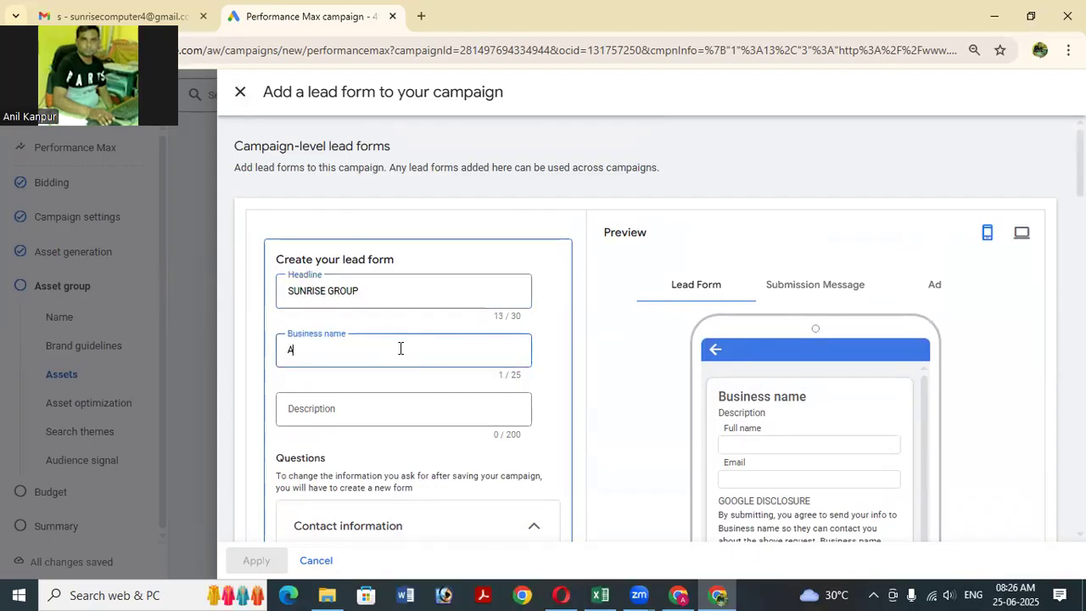
key(BackSpace)
text(EDUCATION HUB)
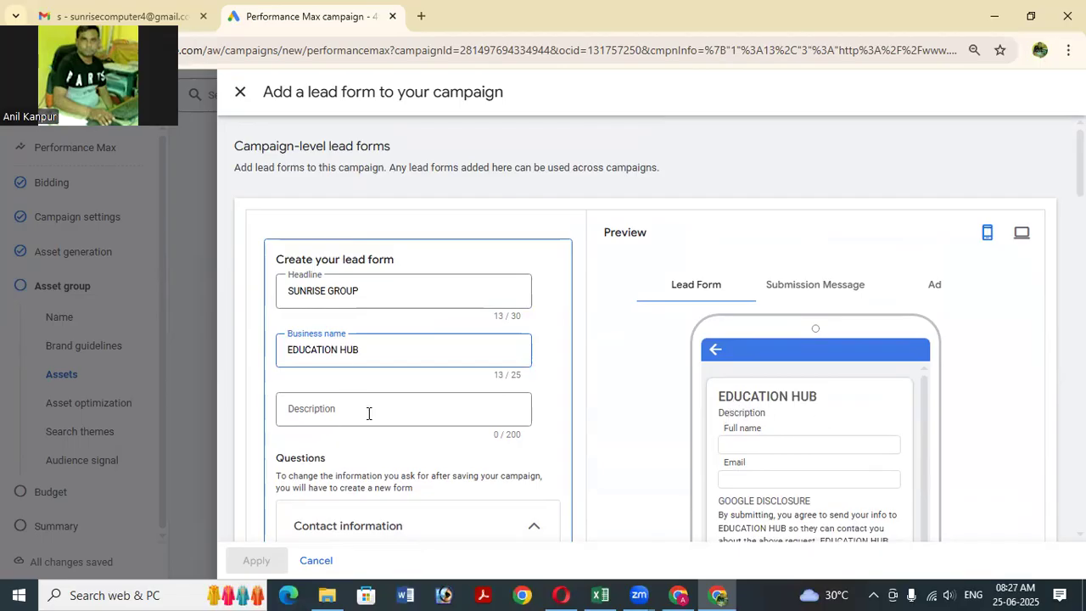
triple_click(384, 345)
text(SUBN)
key(BackSpace)
key(BackSpace)
text(NRISE GROUPU)
key(BackSpace)
Enter 'A Computer Institute' as the lead form description.
click(372, 412)
scroll(377, 412, down, 1)
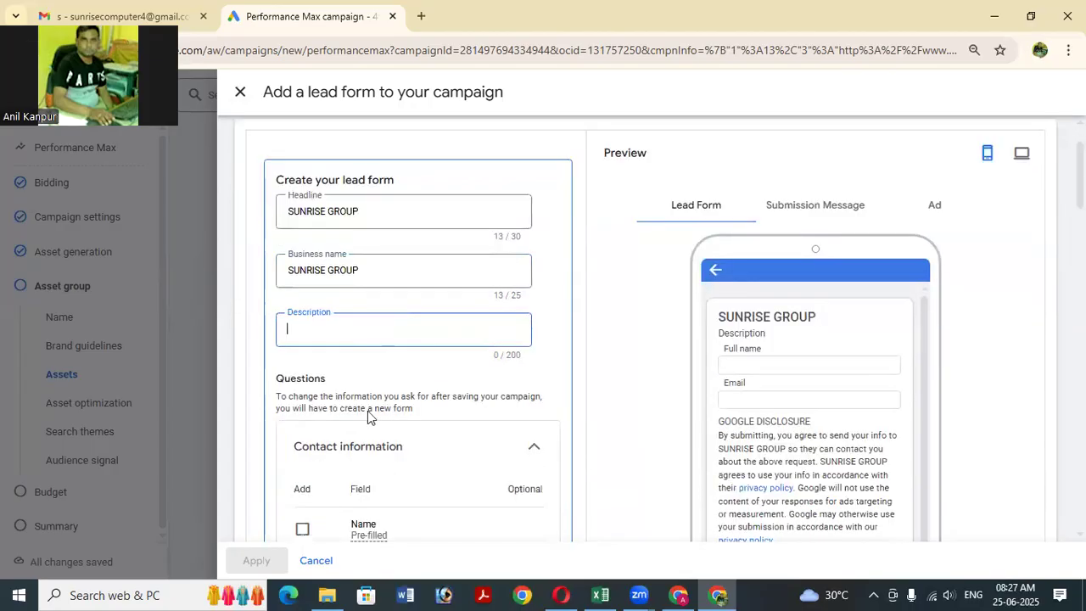
scroll(365, 407, down, 1)
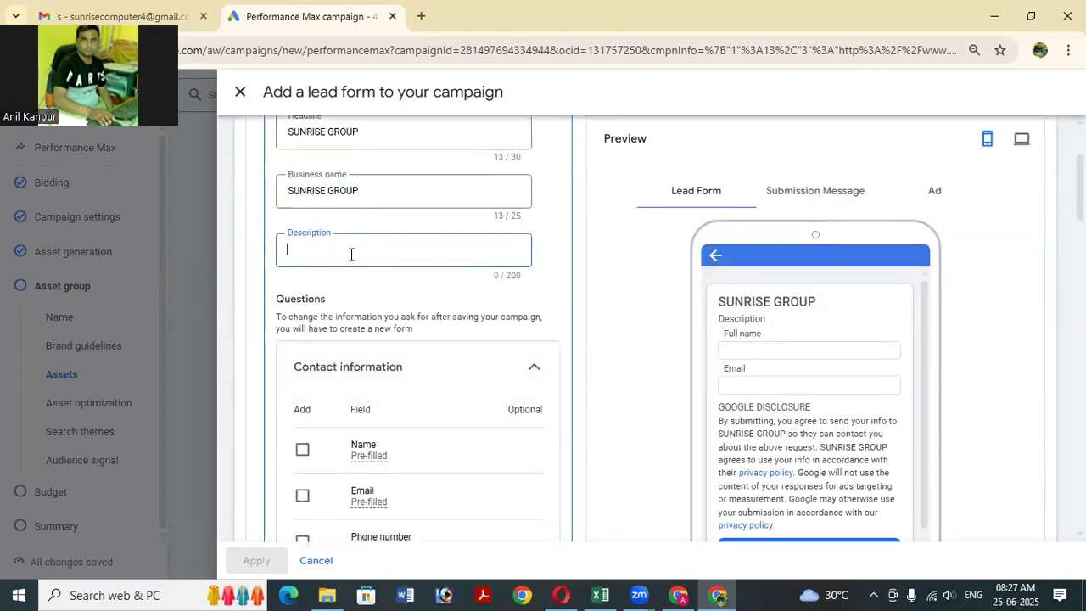
key(BackSpace)
text(A C)
text(omputer)
text( Inc)
text(titute)
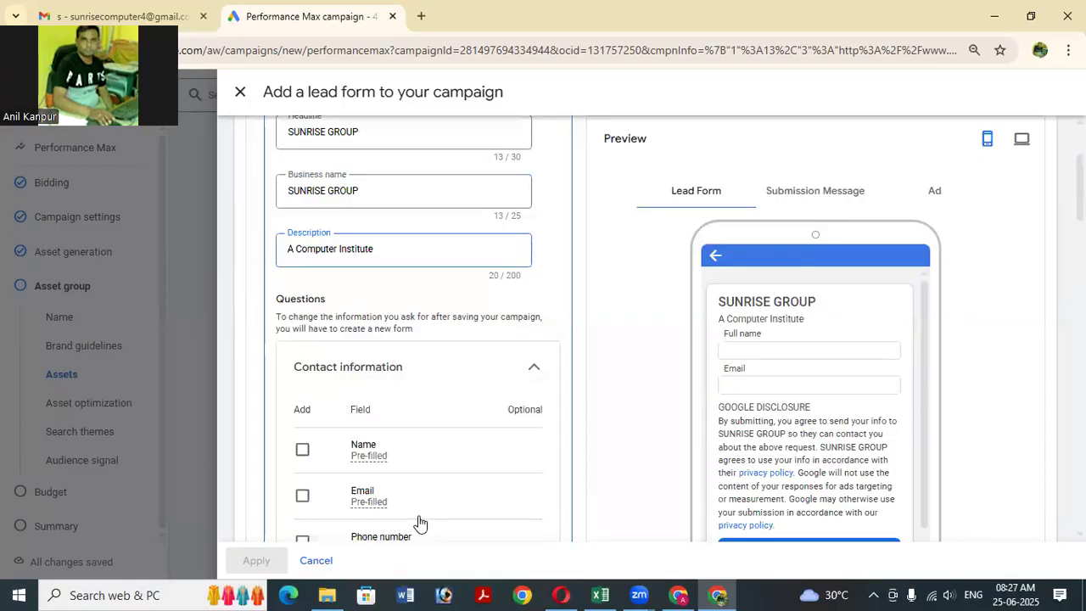
scroll(449, 288, down, 1)
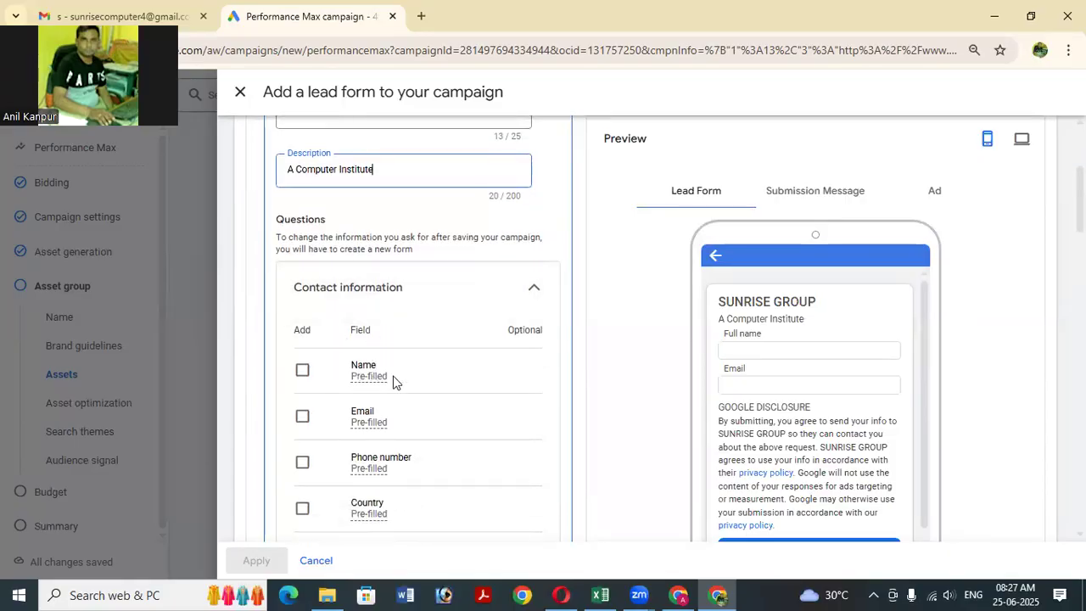
Ask leads for an optional full name and a phone number under Contact information.
click(302, 372)
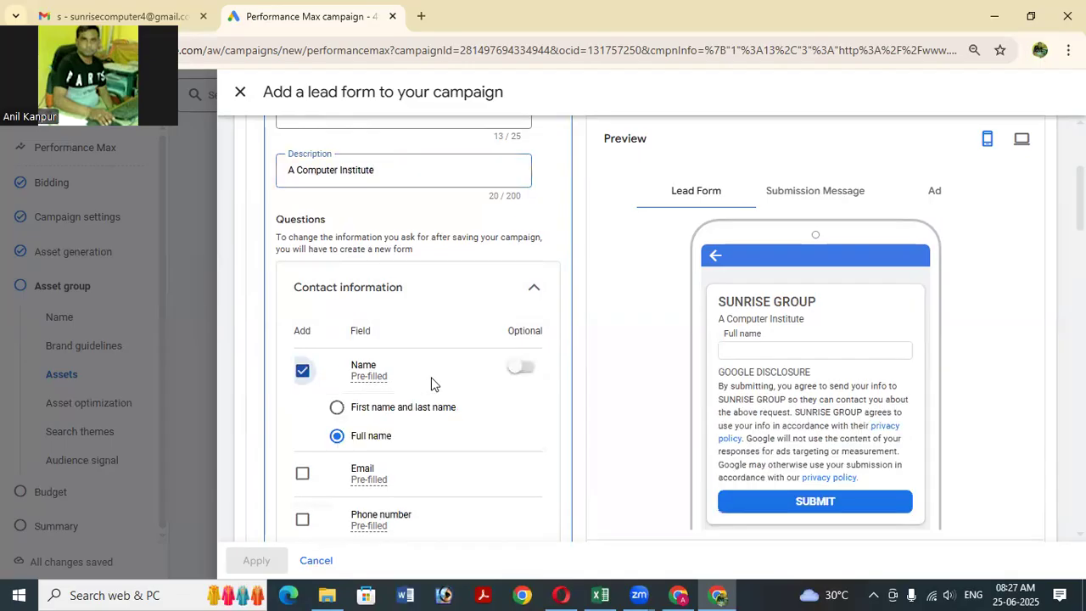
click(518, 369)
scroll(460, 412, down, 1)
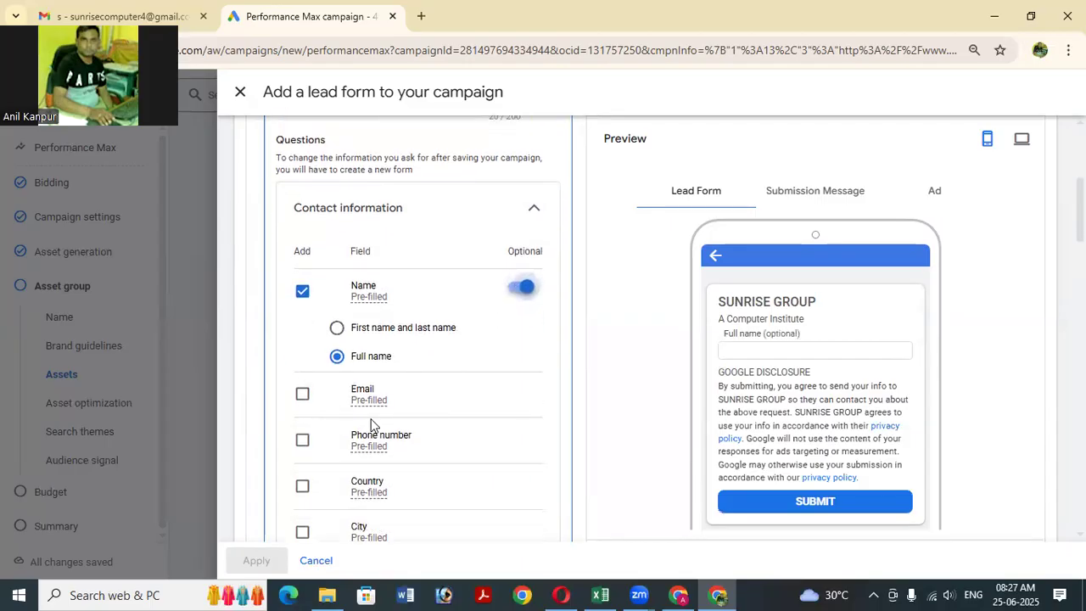
scroll(308, 383, down, 1)
click(302, 359)
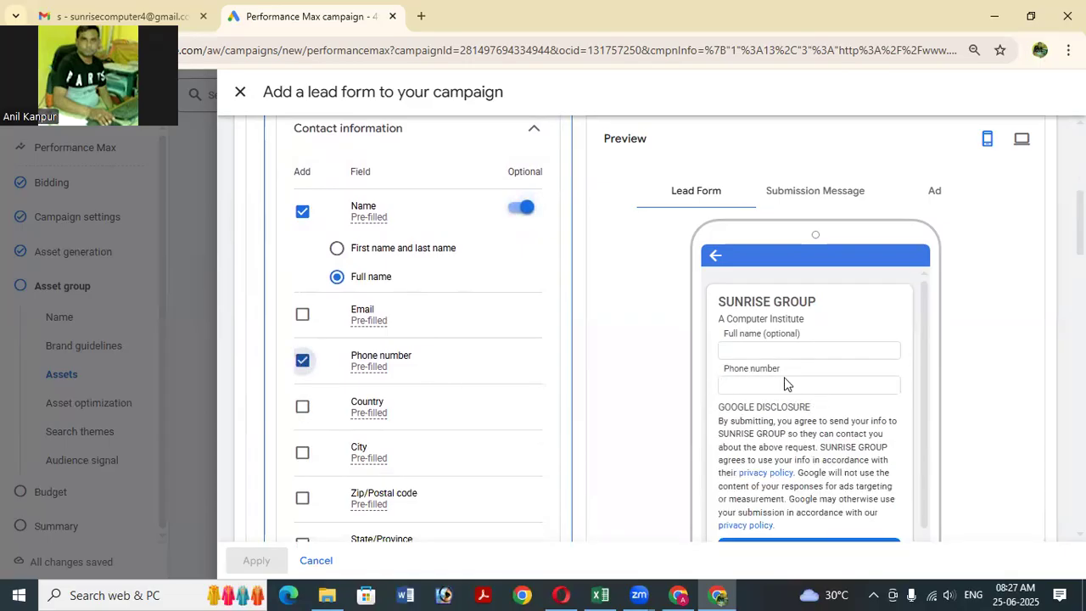
scroll(425, 428, down, 1)
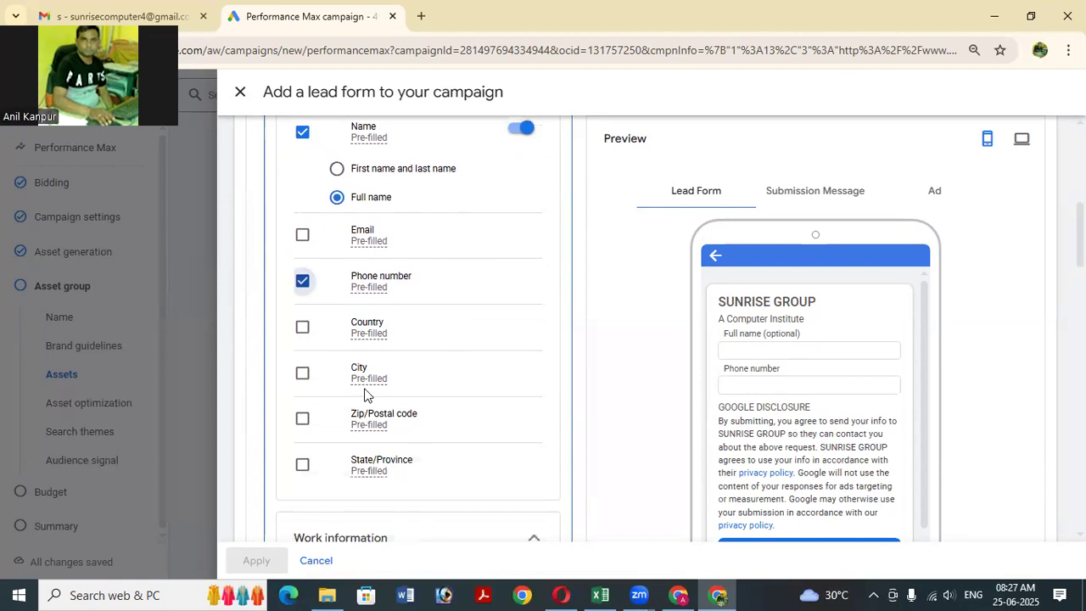
scroll(368, 396, down, 1)
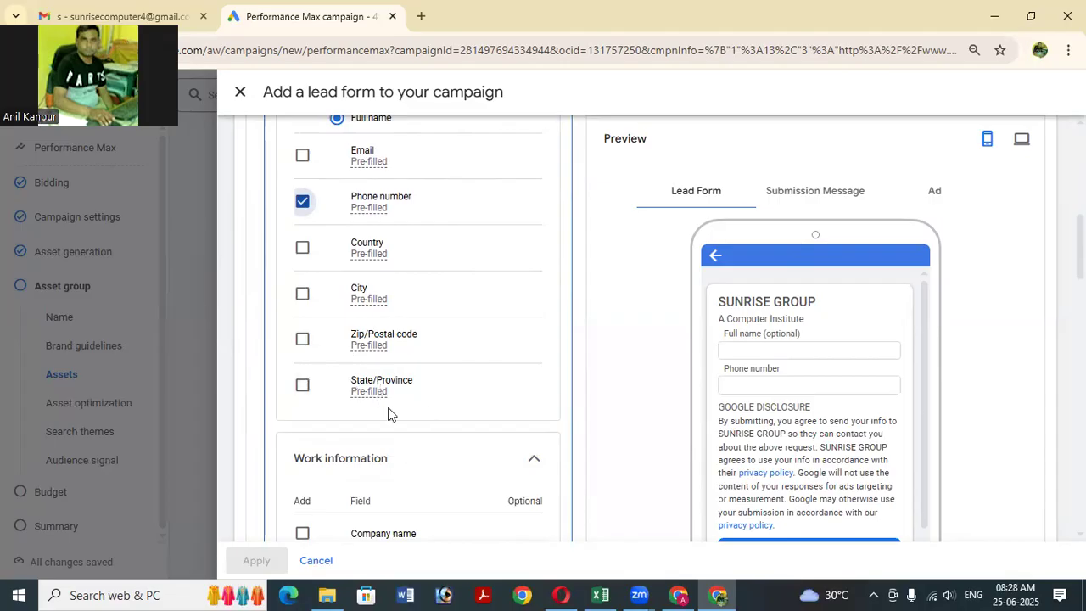
scroll(405, 405, down, 1)
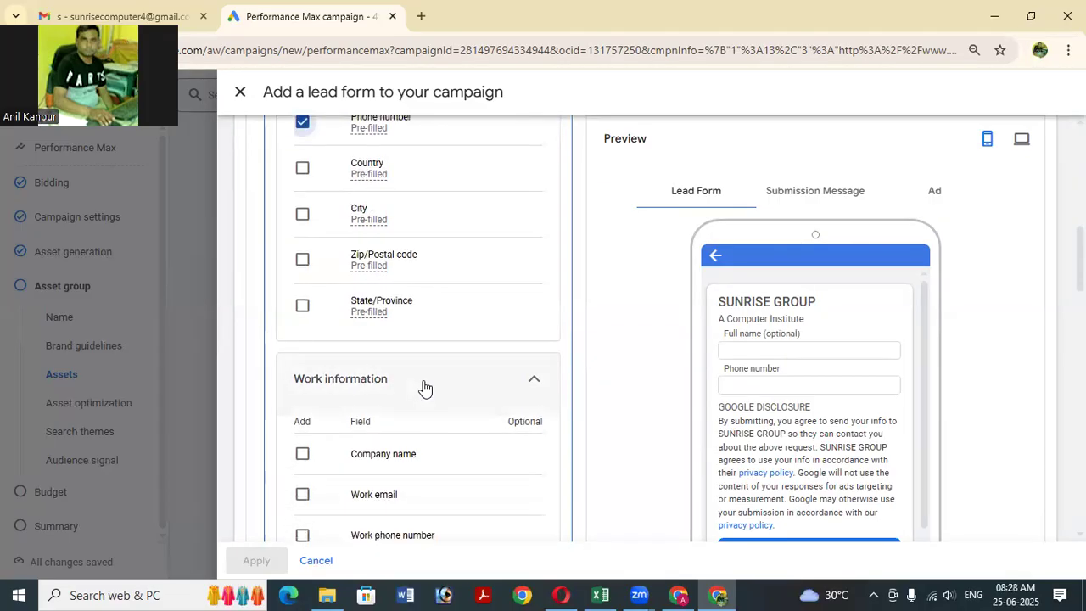
scroll(363, 361, up, 1)
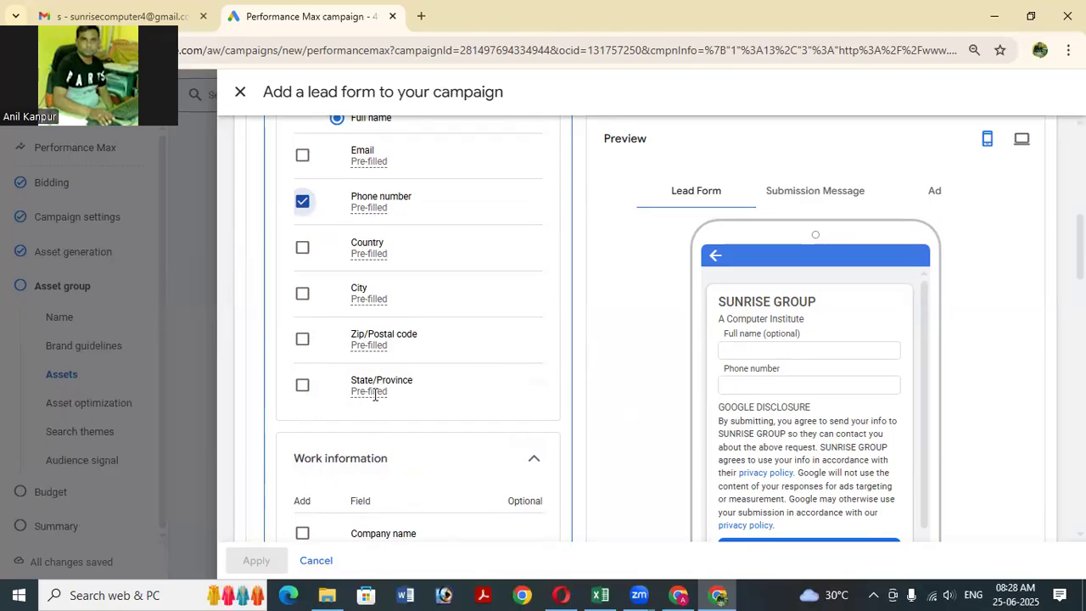
scroll(374, 395, down, 3)
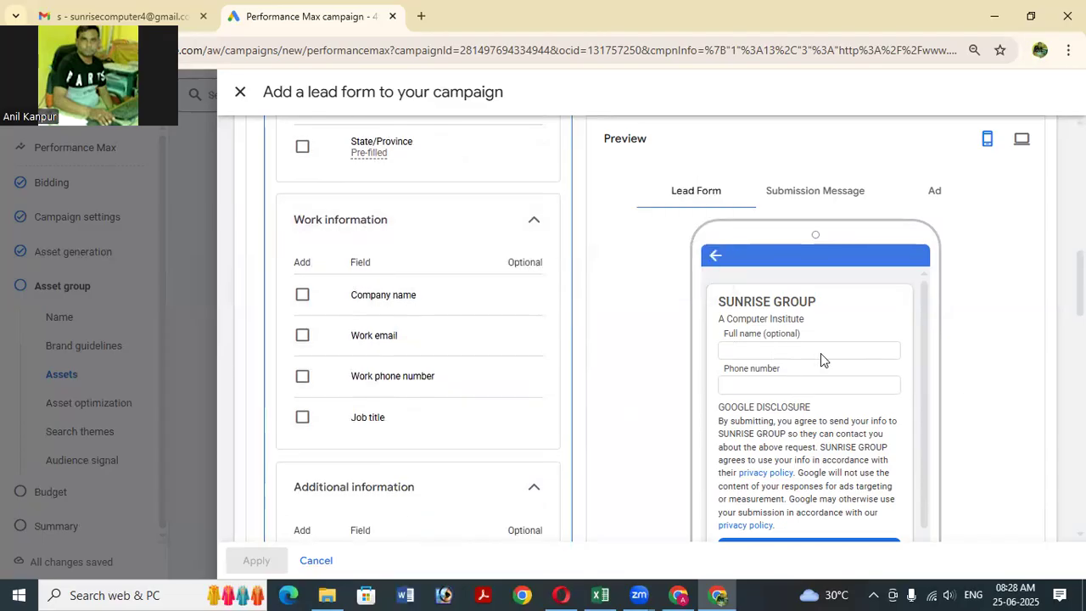
scroll(794, 394, down, 1)
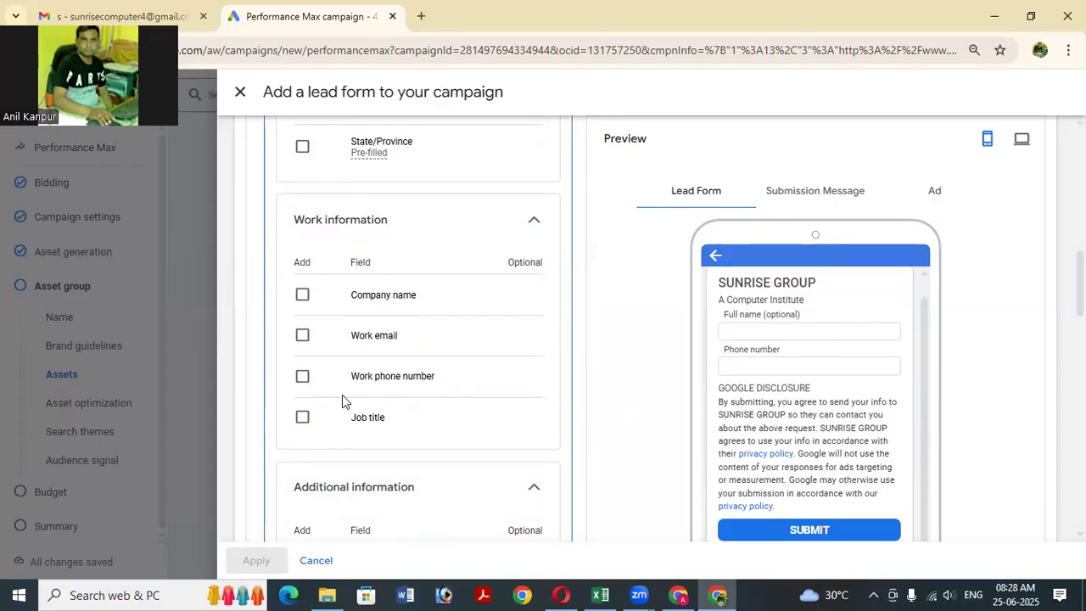
scroll(342, 394, down, 2)
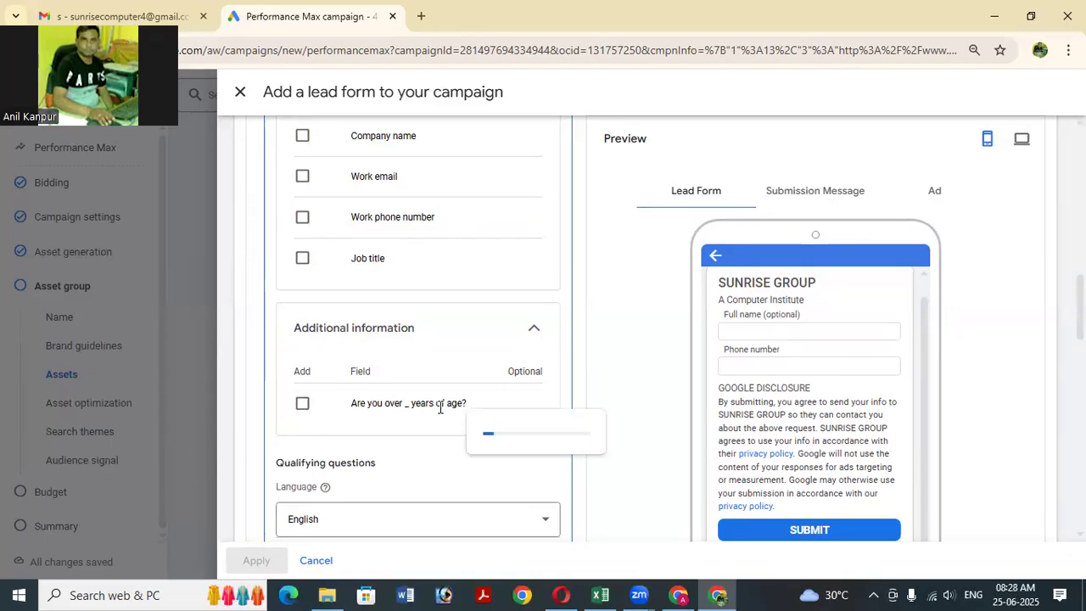
mouse_move(464, 397)
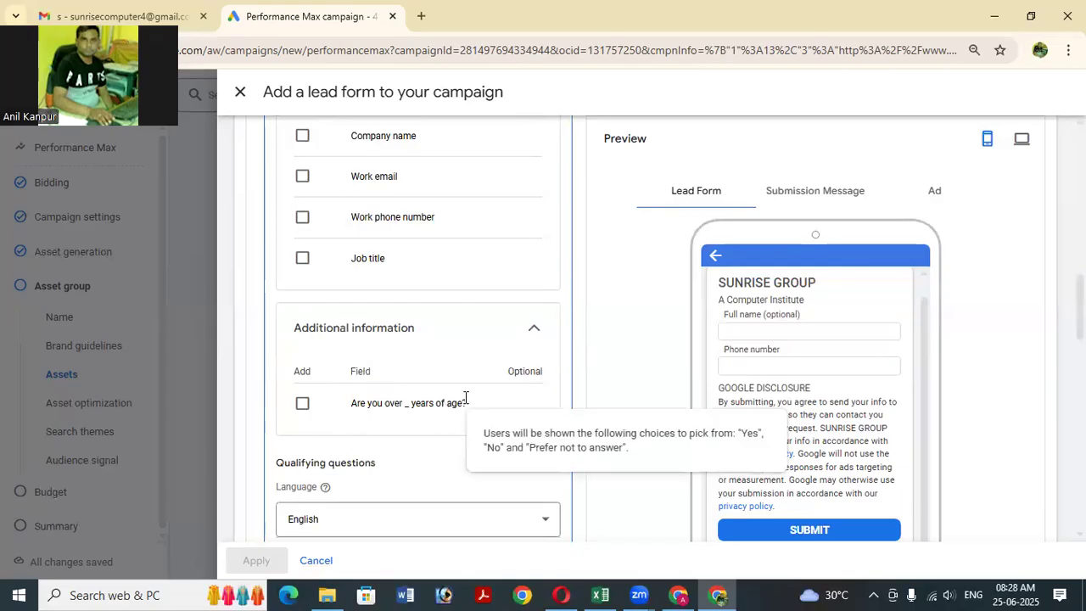
scroll(383, 422, down, 1)
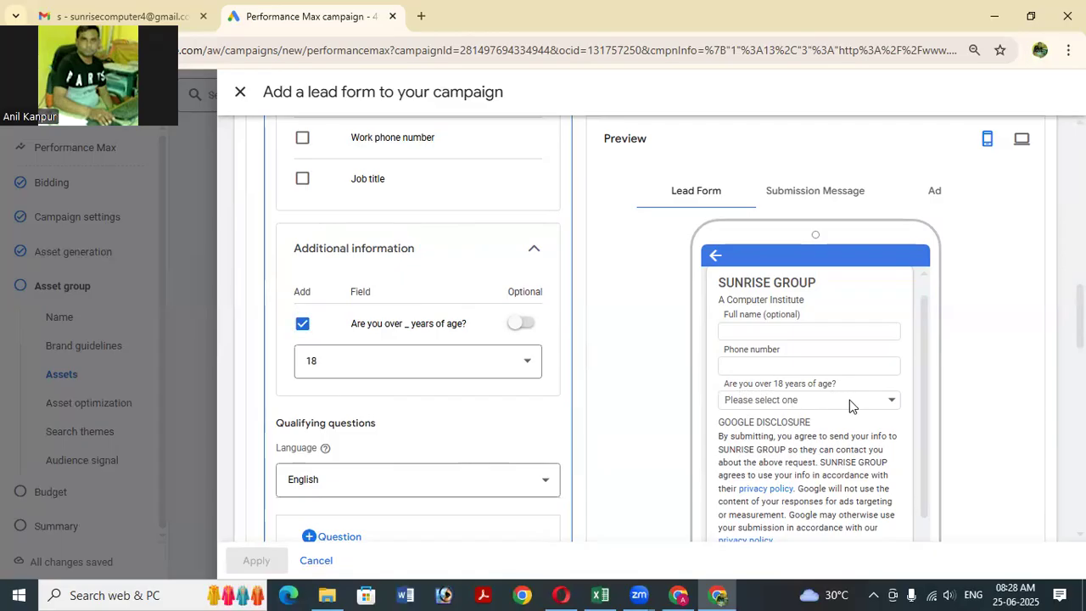
click(440, 373)
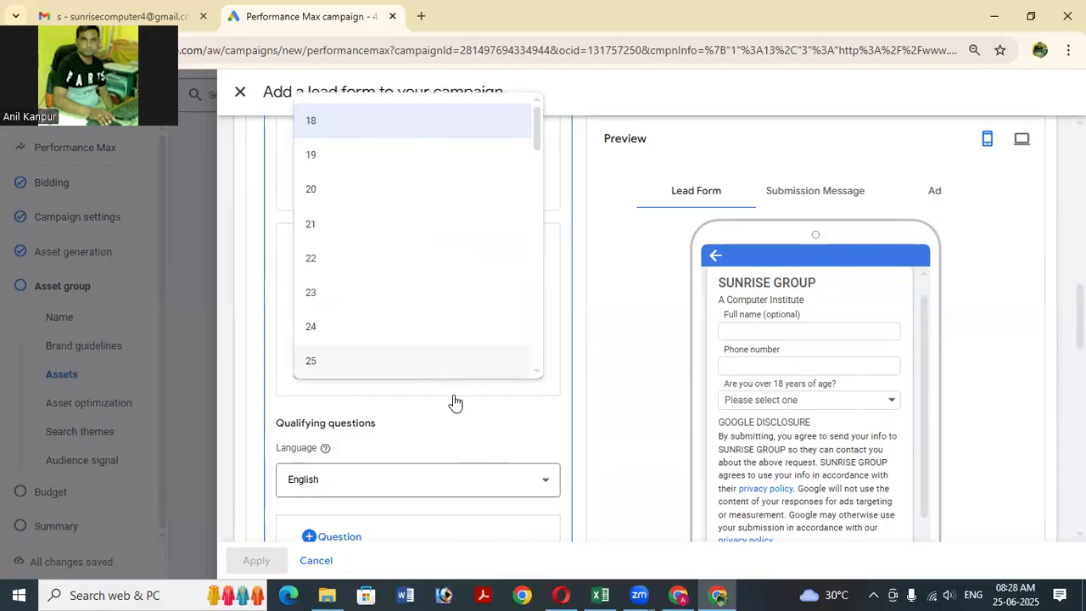
click(491, 419)
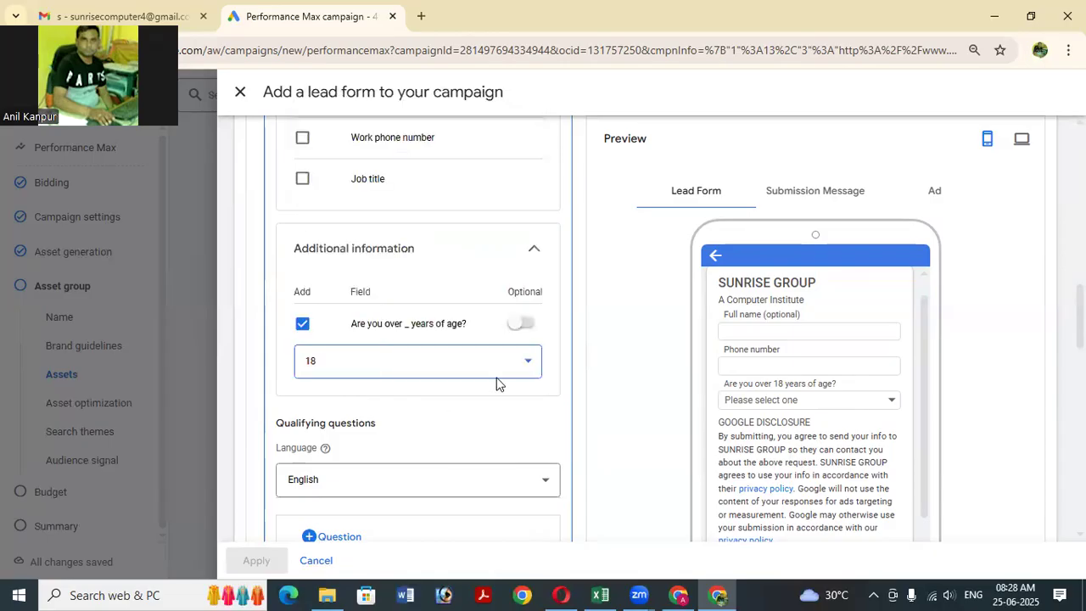
click(303, 325)
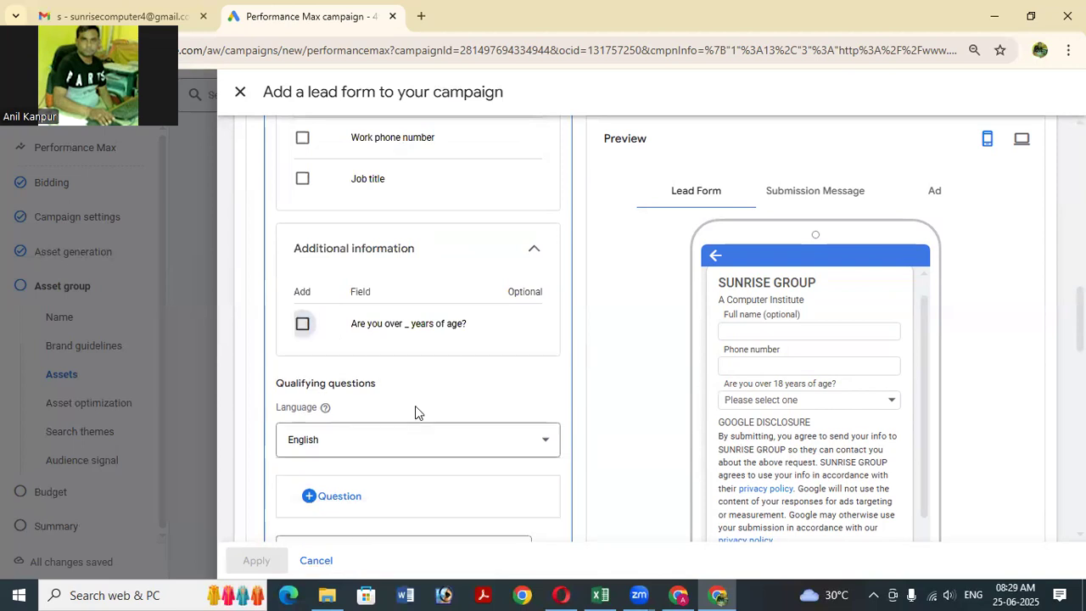
scroll(422, 420, down, 2)
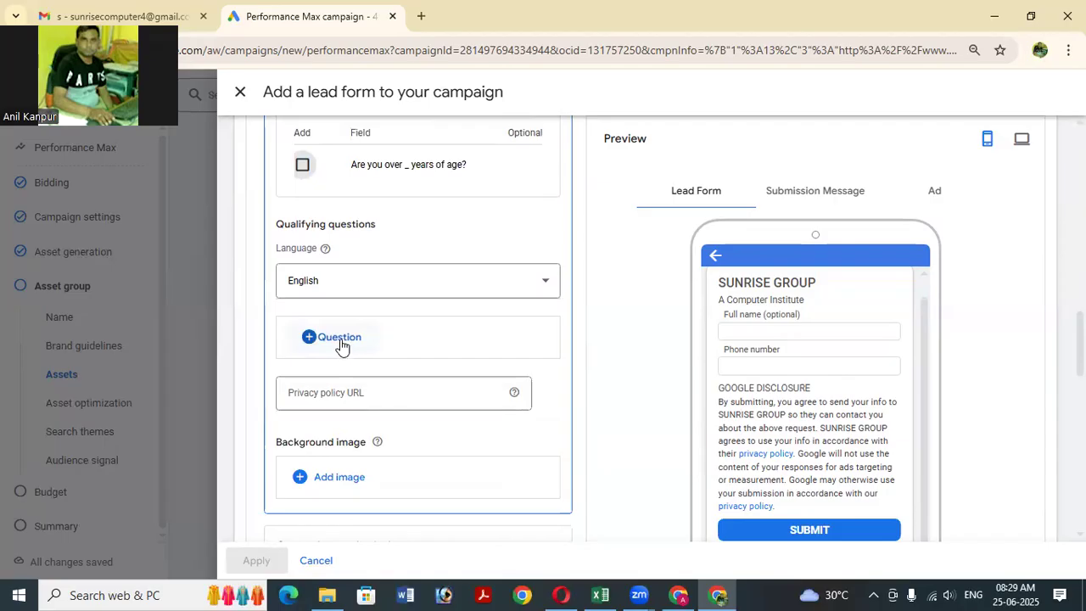
Add the Education question 'Which program are you interested in?' to the lead form.
click(378, 340)
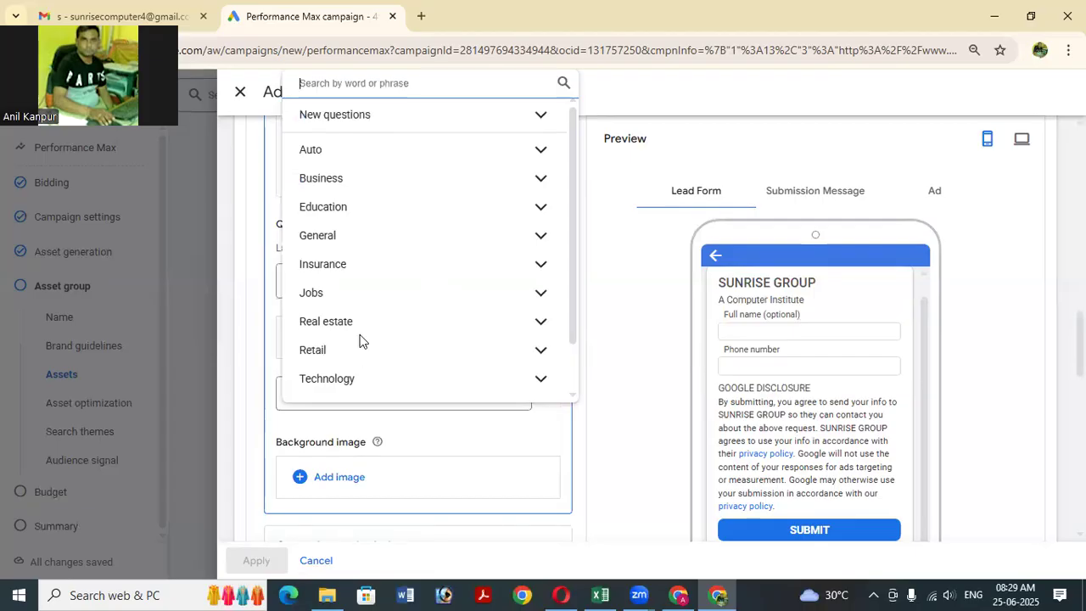
scroll(378, 314, down, 1)
scroll(394, 331, up, 2)
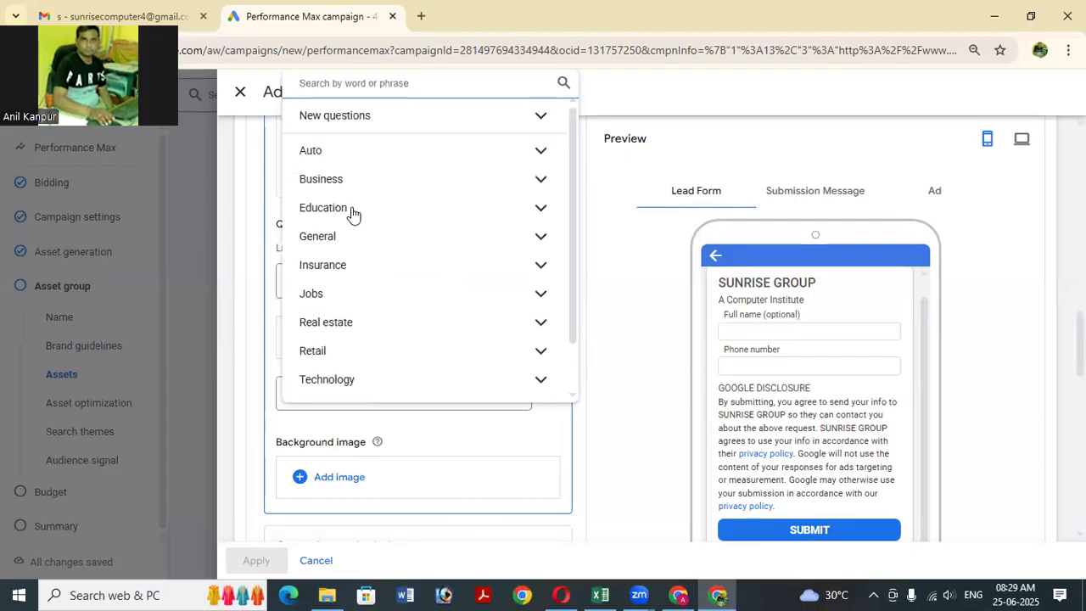
click(410, 220)
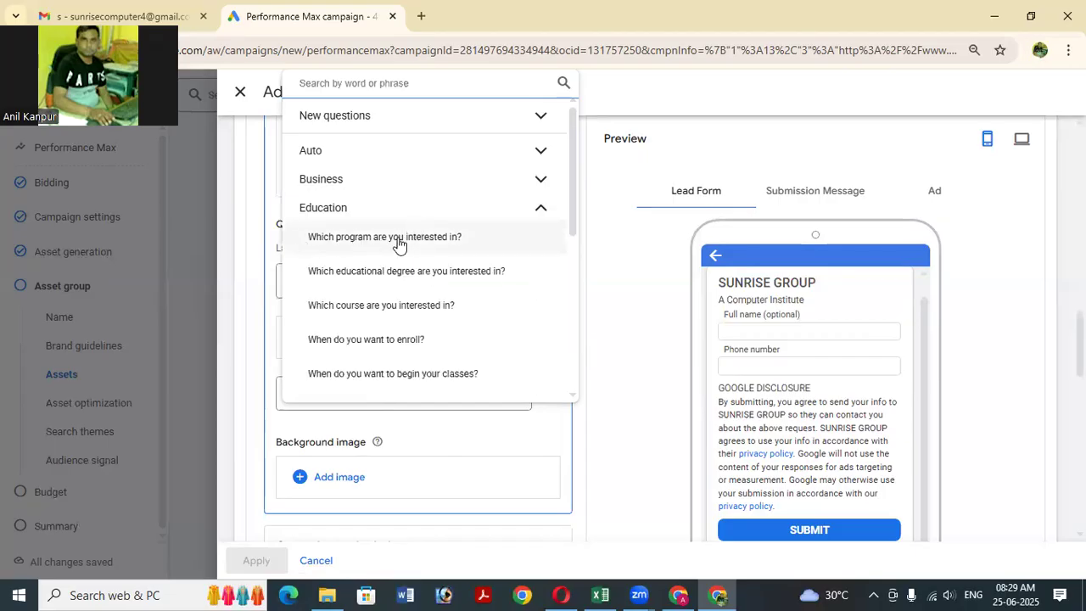
click(415, 241)
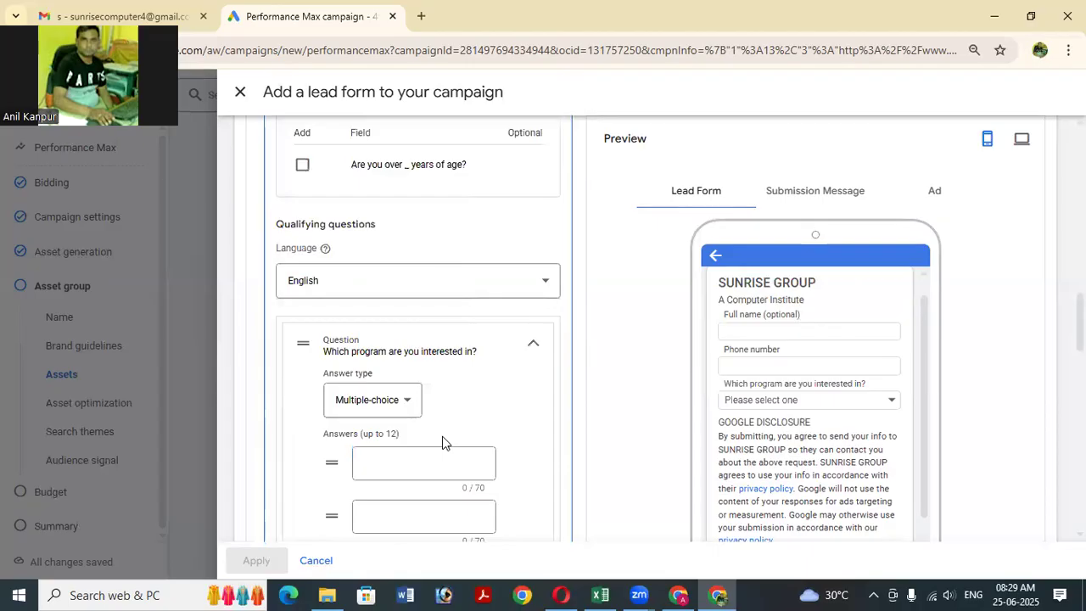
scroll(442, 436, down, 1)
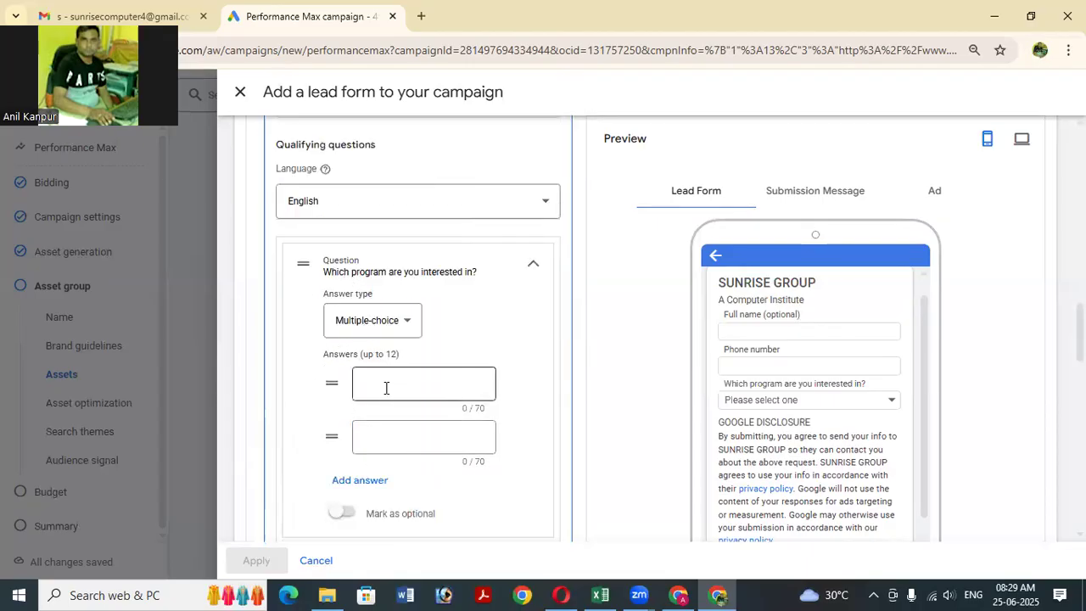
scroll(386, 388, down, 8)
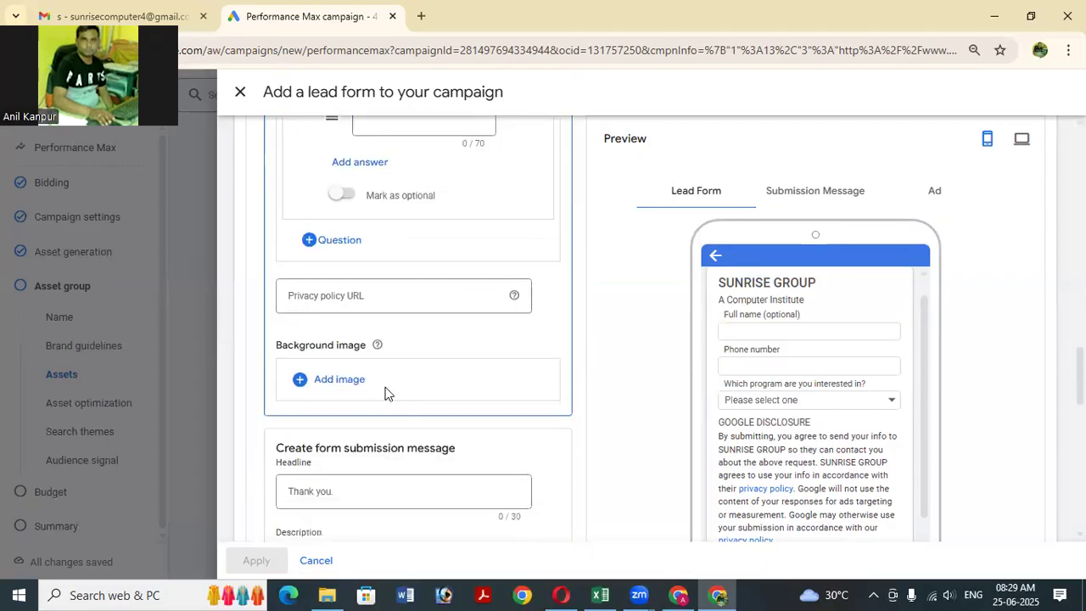
scroll(384, 391, down, 2)
scroll(381, 381, up, 3)
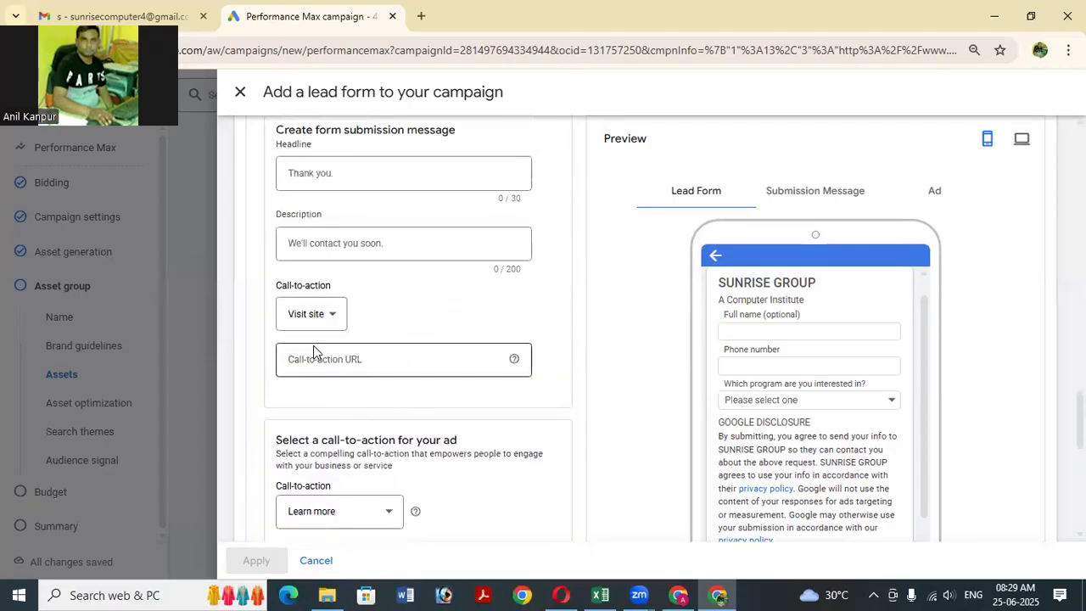
Set the submission message headline to 'Thank You' and attempt to save the form.
scroll(331, 339, up, 1)
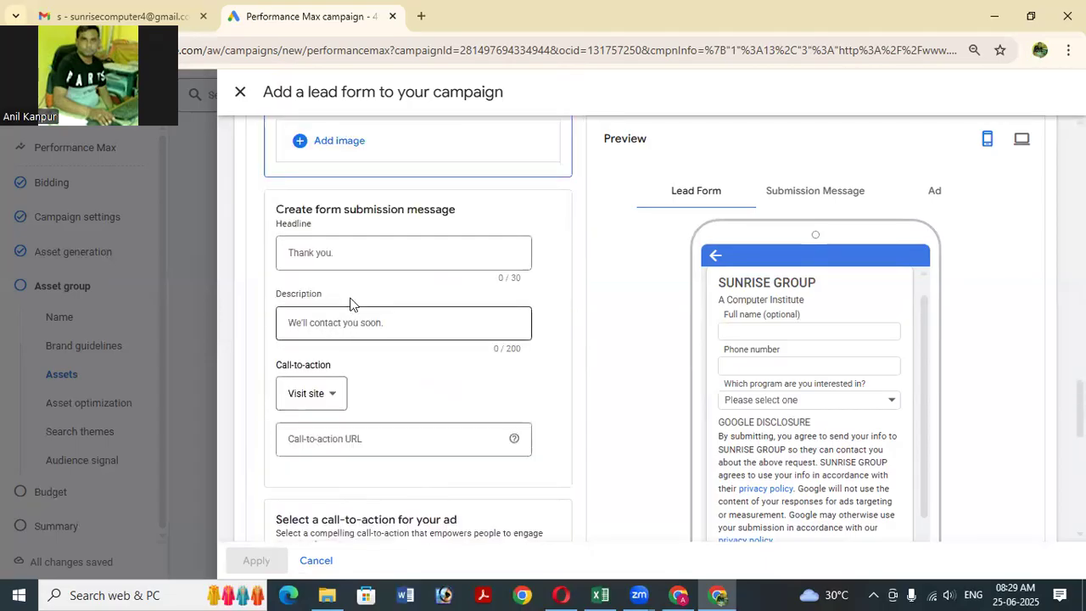
click(365, 255)
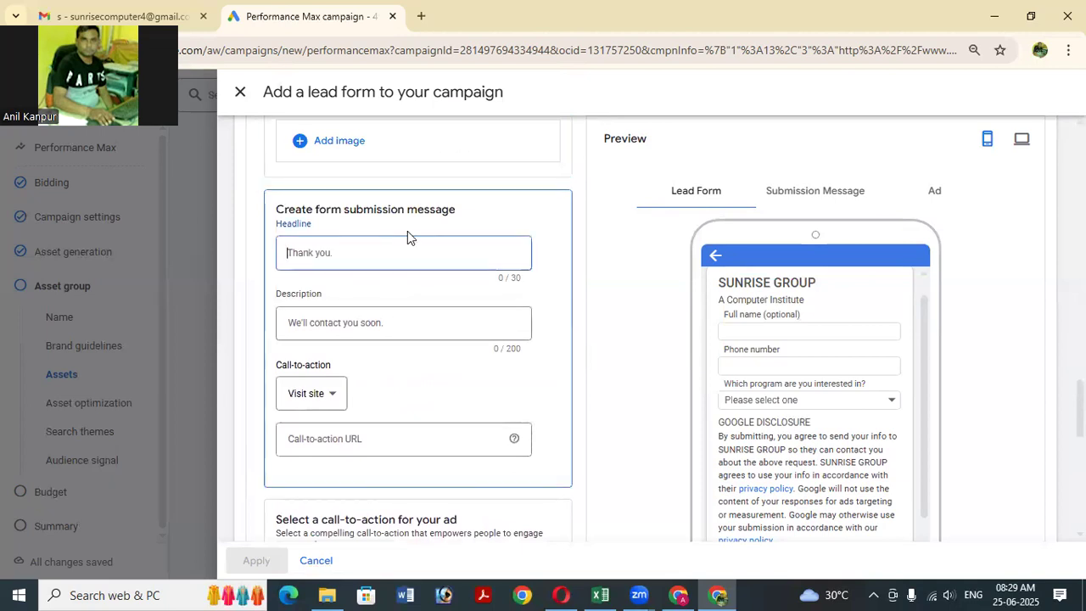
text(T)
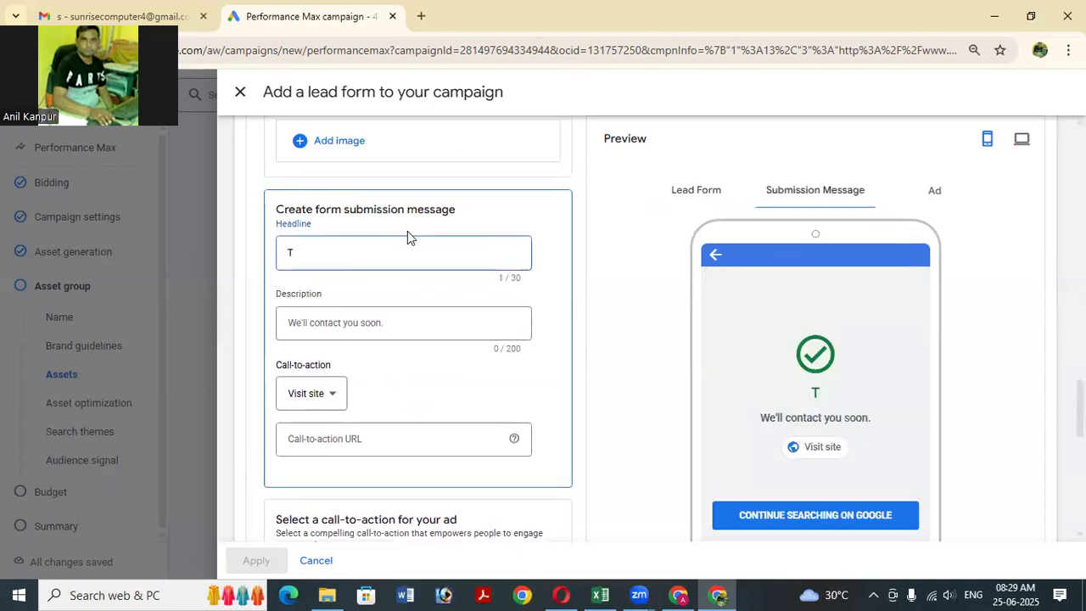
text(han)
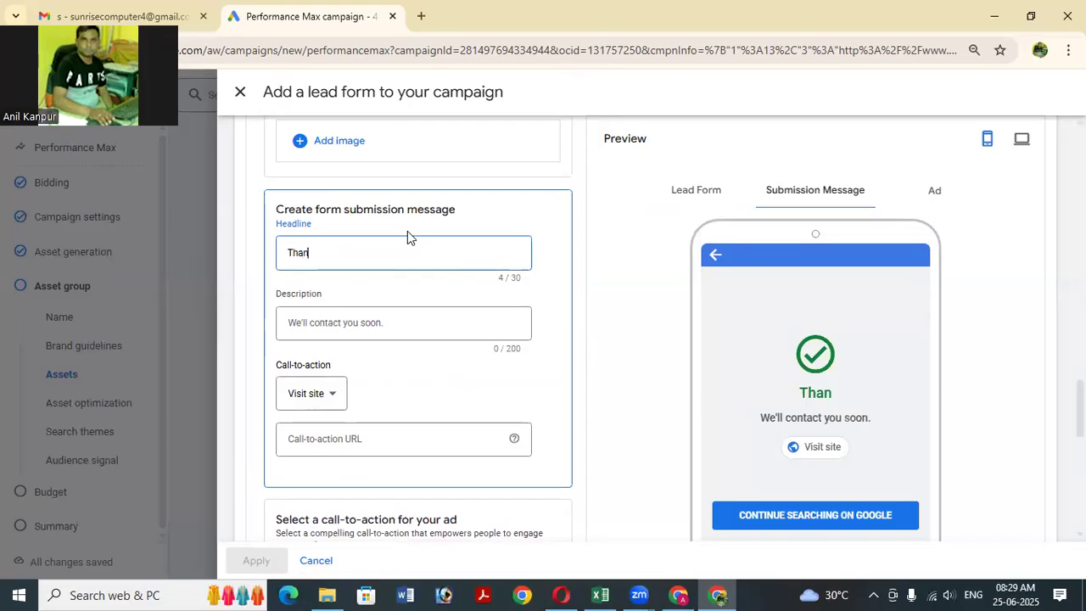
text(k Your)
key(BackSpace)
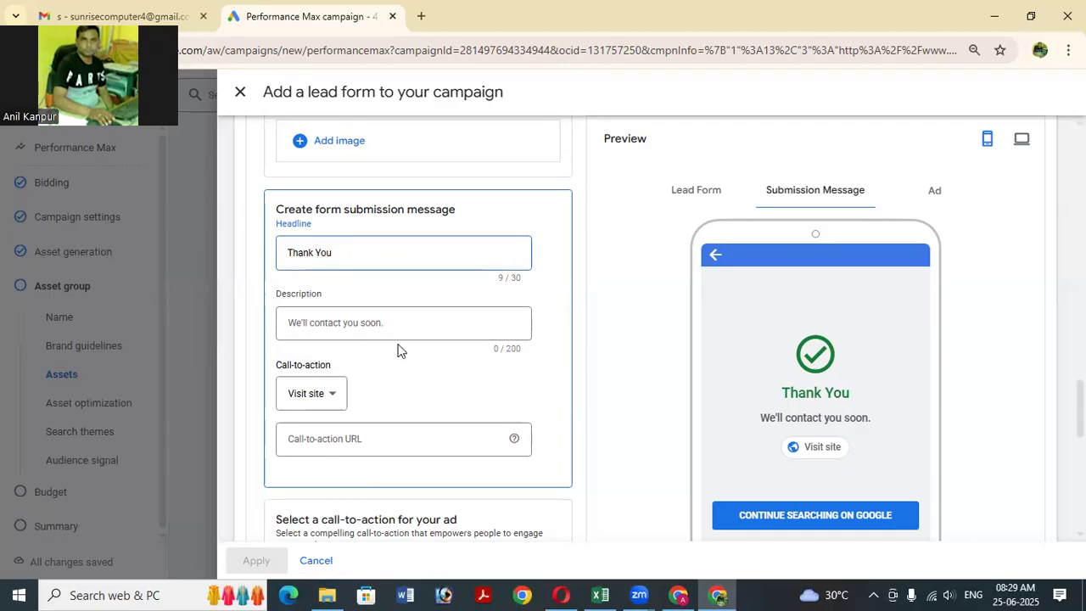
scroll(407, 347, down, 5)
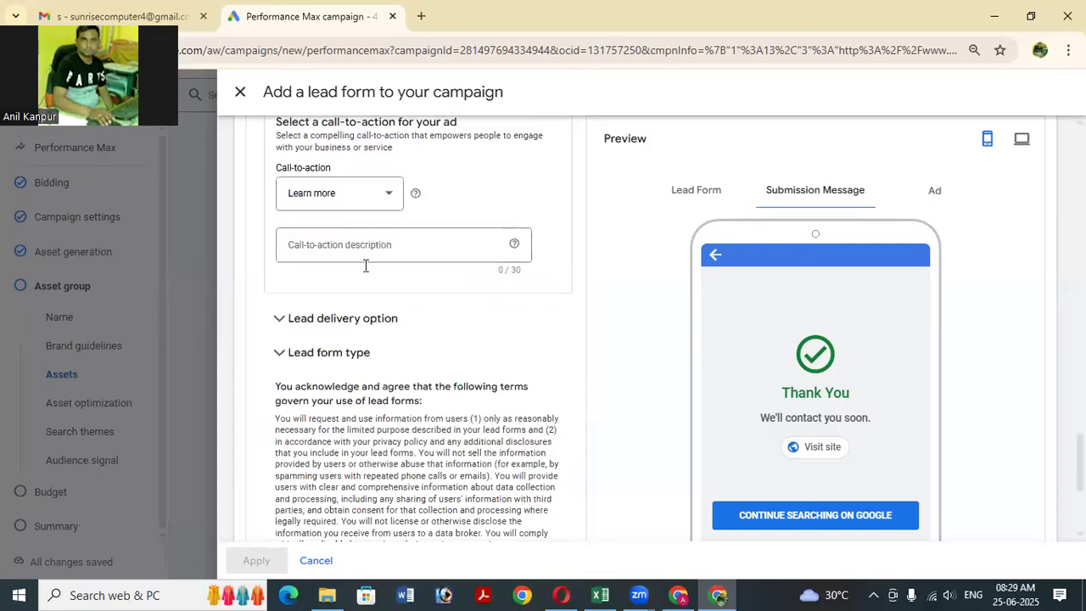
scroll(376, 292, down, 3)
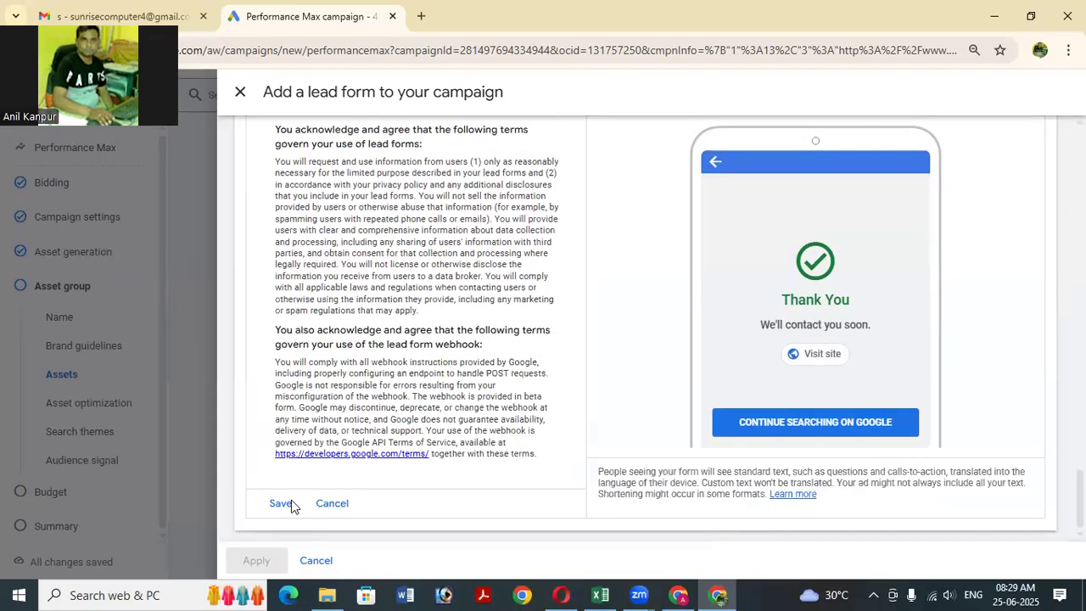
click(284, 504)
Retry saving the form, then confirm English as the question language.
click(281, 502)
scroll(530, 351, up, 3)
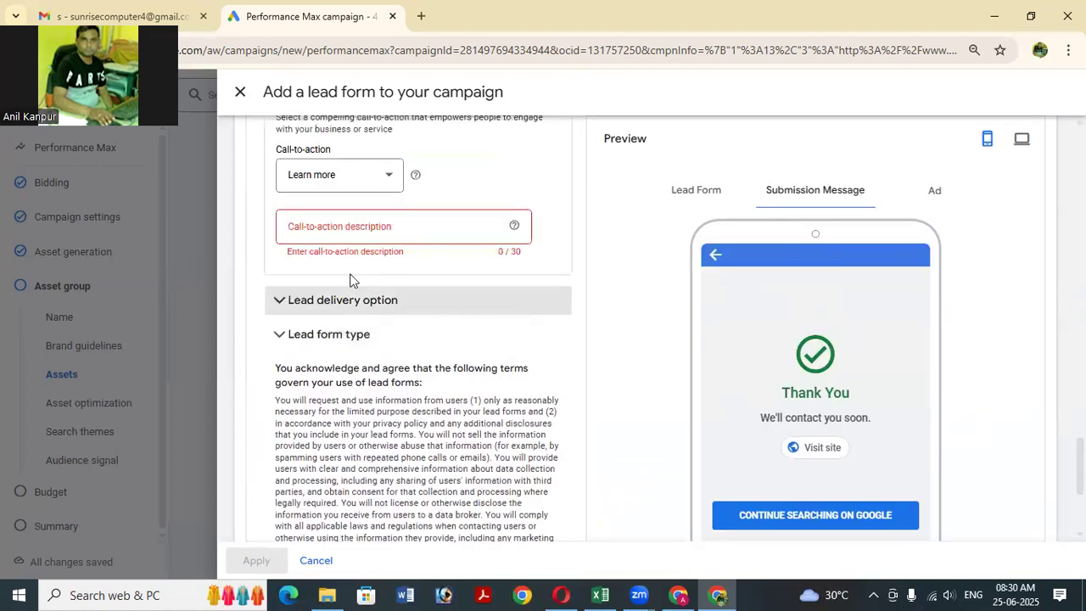
scroll(454, 229, up, 4)
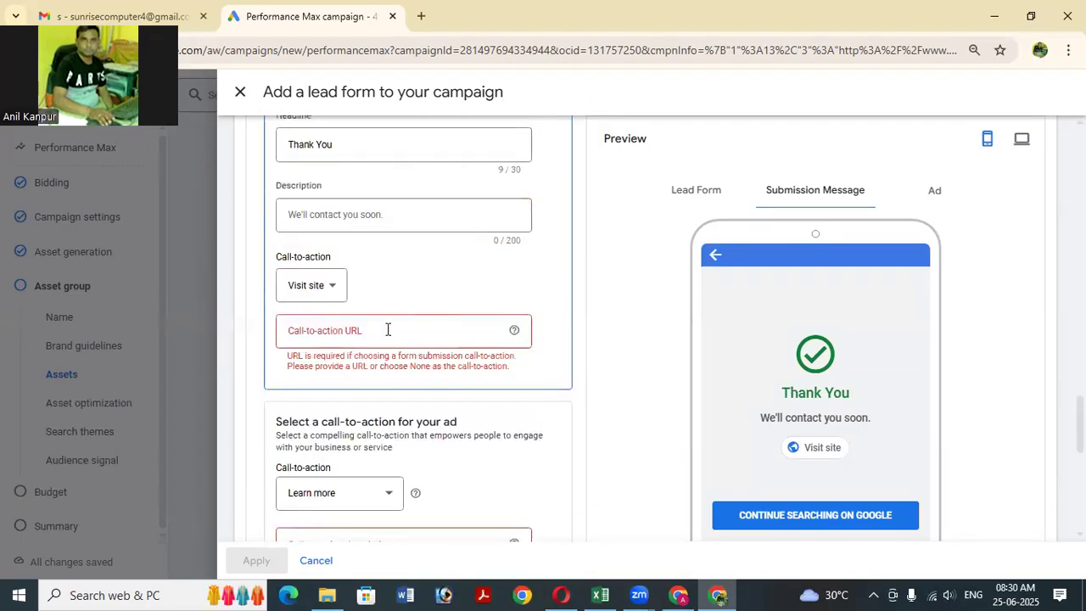
scroll(364, 350, up, 8)
scroll(365, 350, up, 3)
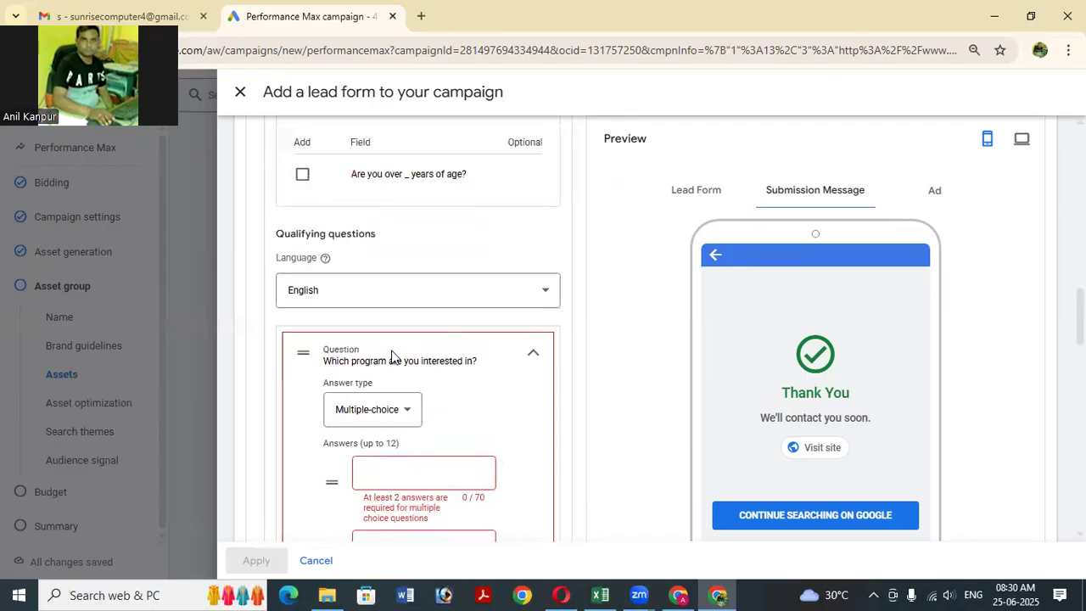
scroll(392, 356, down, 3)
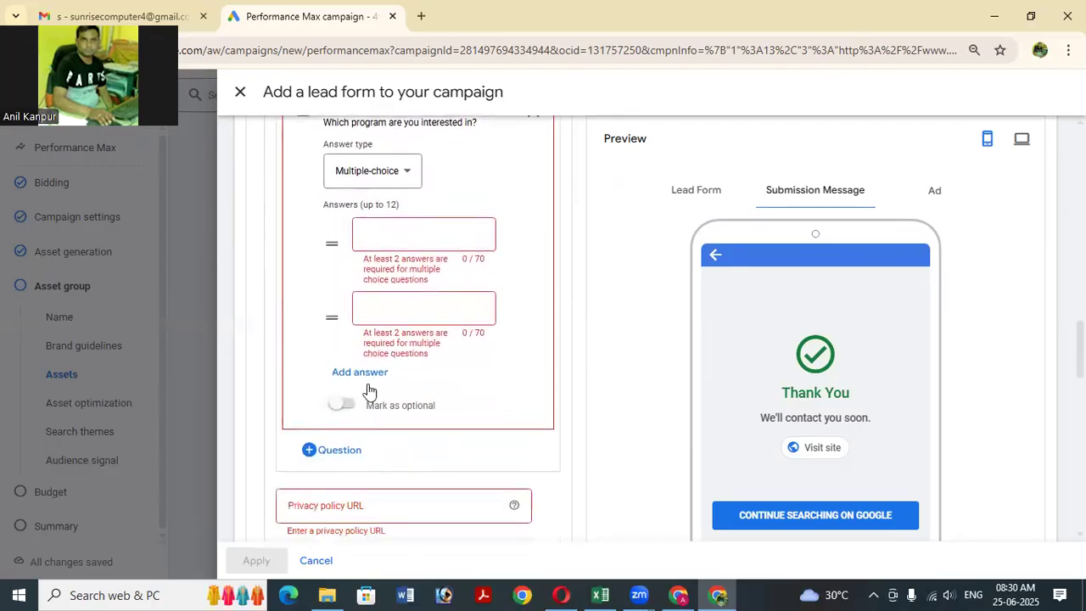
scroll(368, 390, up, 4)
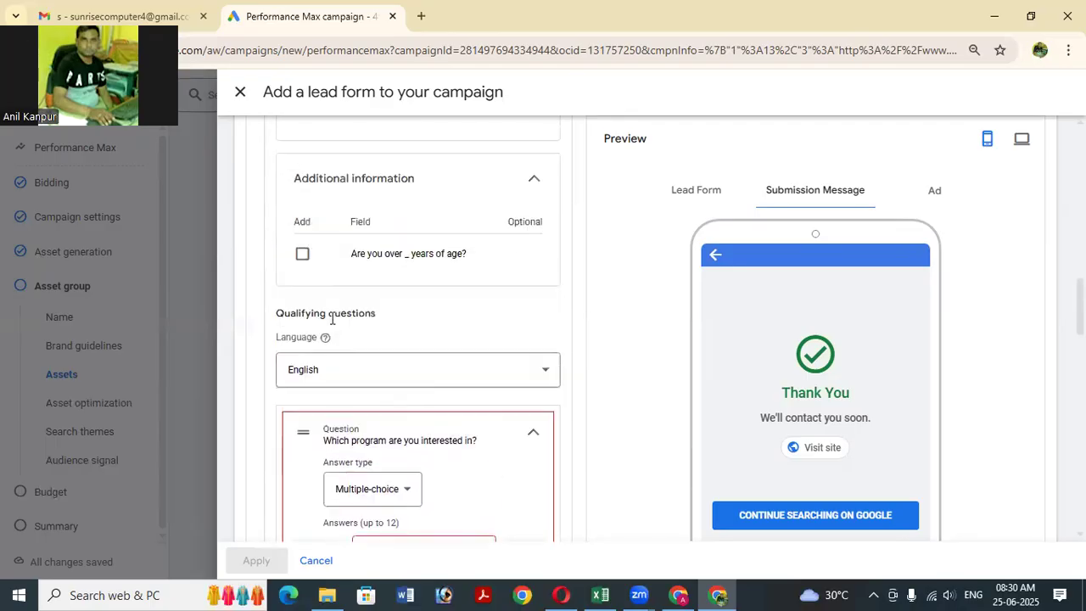
click(527, 377)
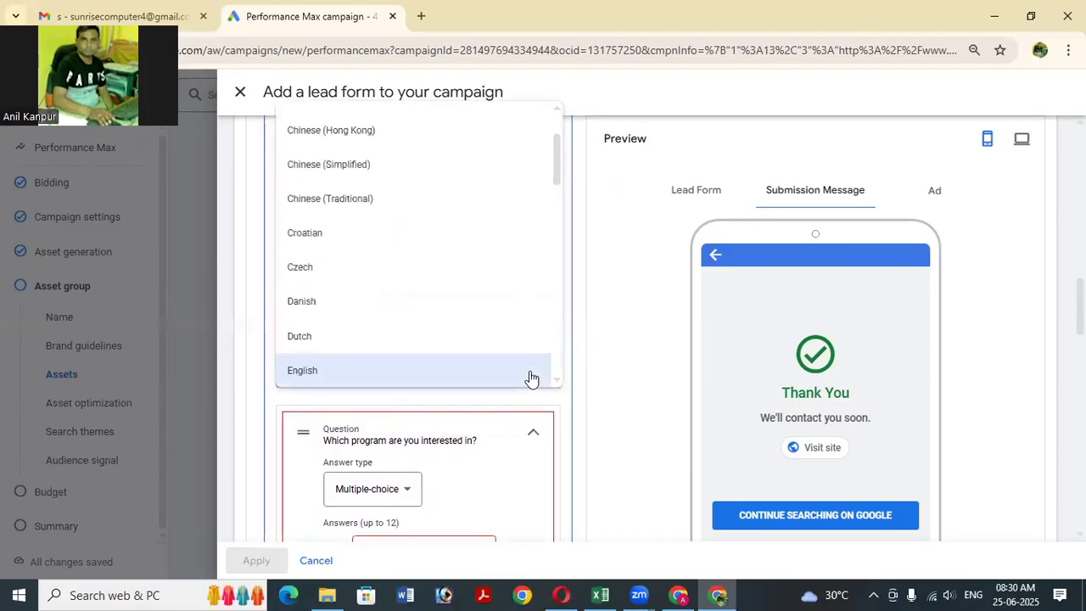
scroll(529, 375, up, 1)
click(599, 356)
Delete the 'Which program are you interested in?' qualifying question.
scroll(475, 360, up, 4)
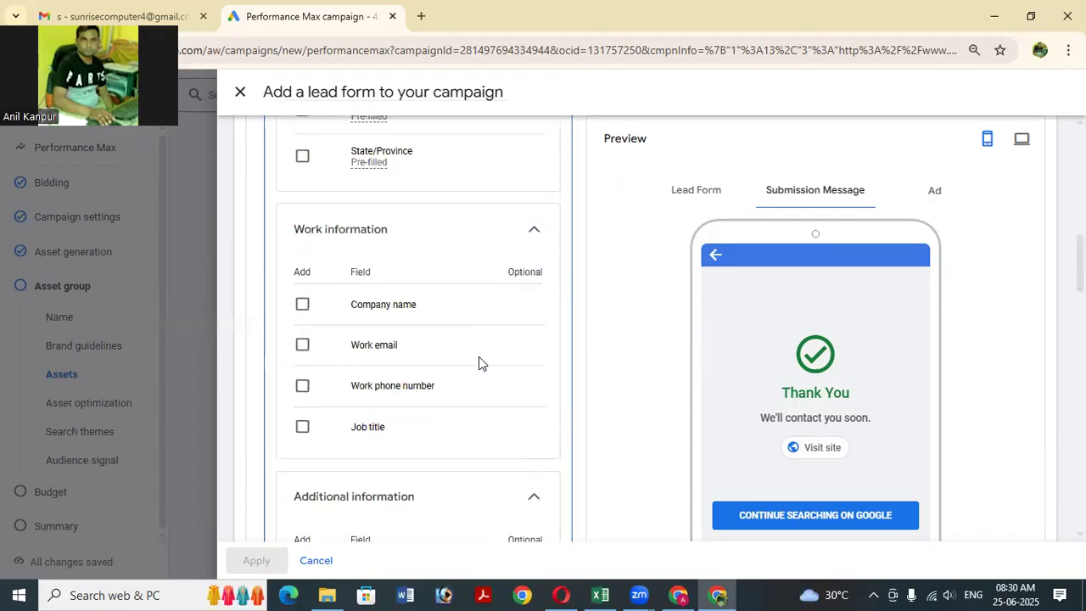
scroll(483, 374, down, 5)
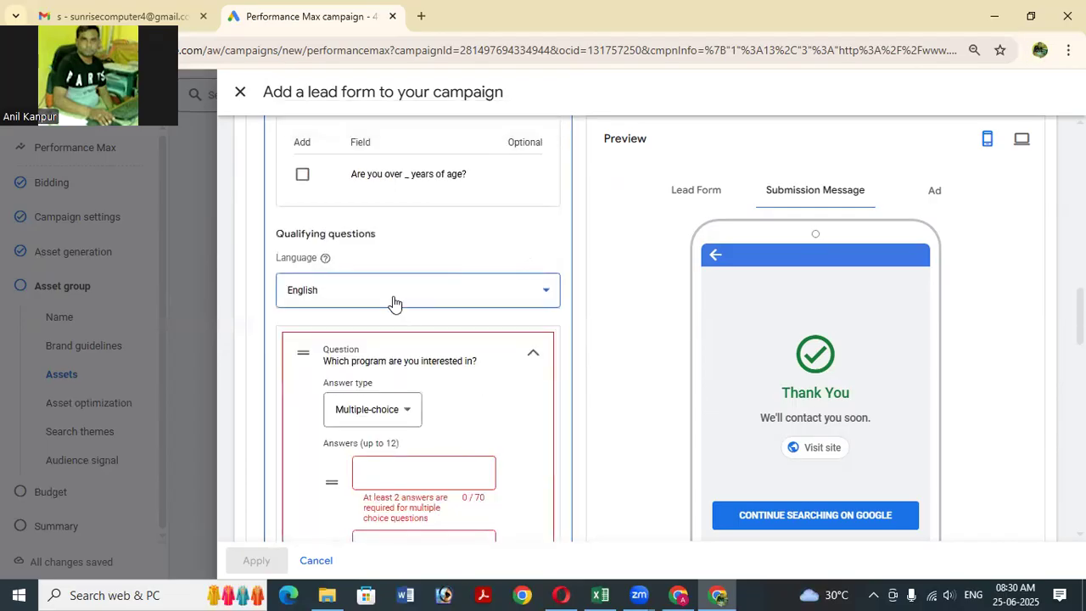
click(536, 357)
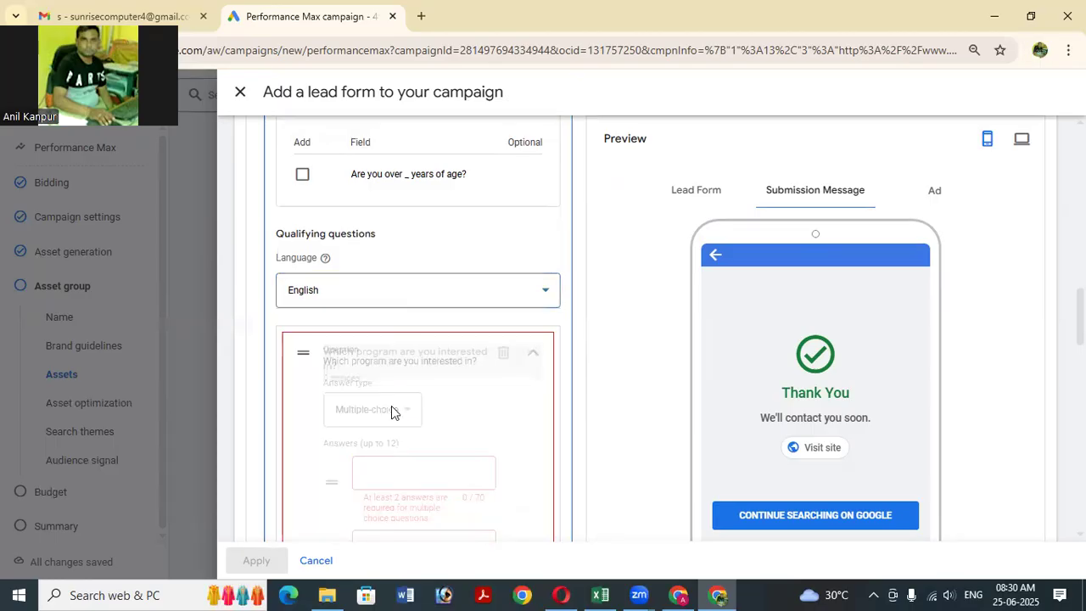
click(503, 353)
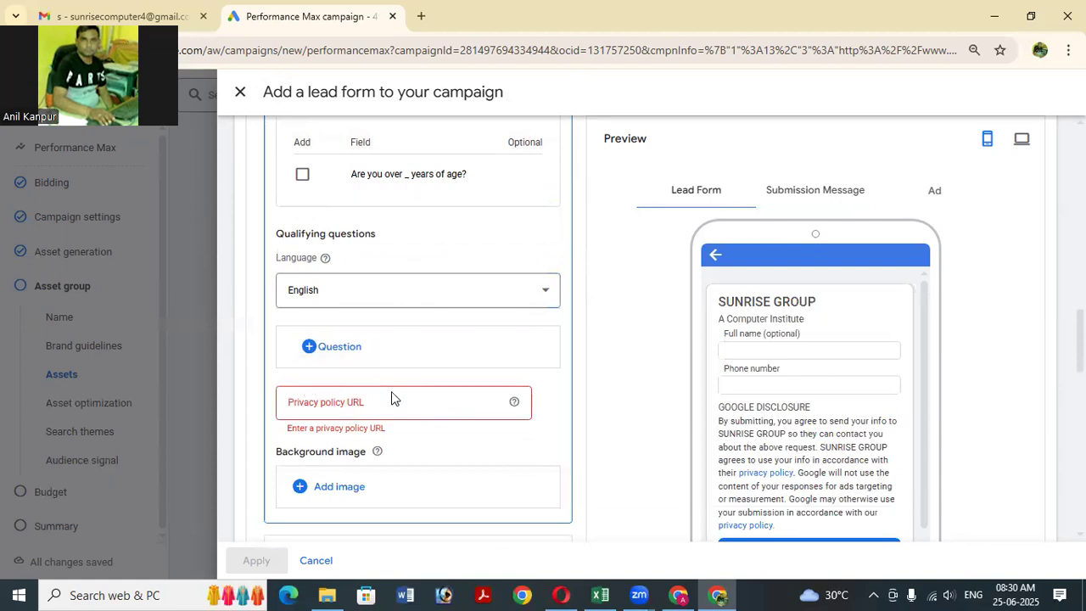
scroll(391, 391, down, 1)
click(384, 327)
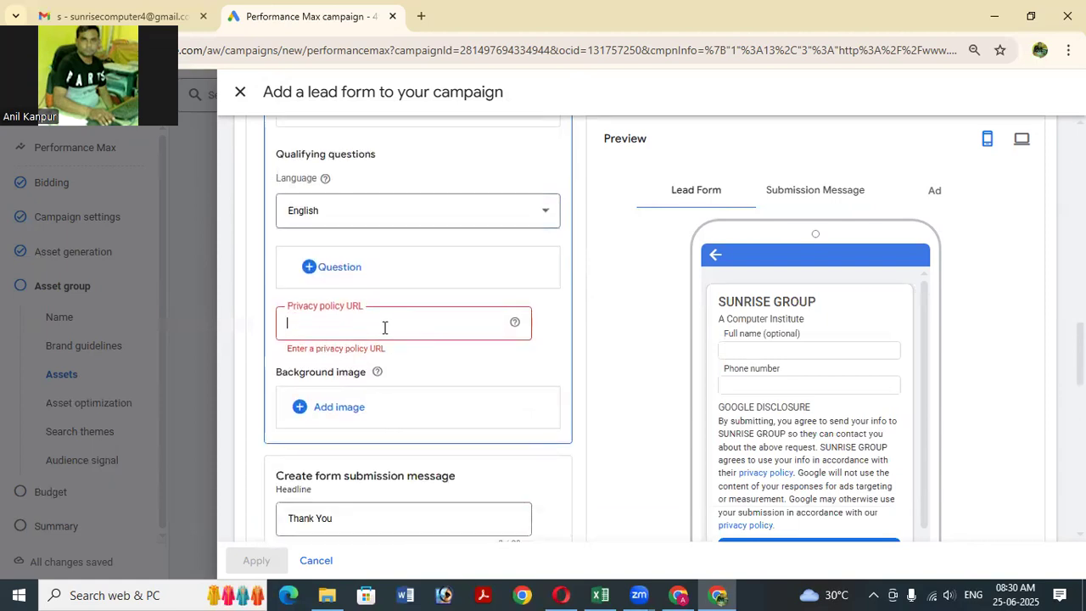
text(www.t)
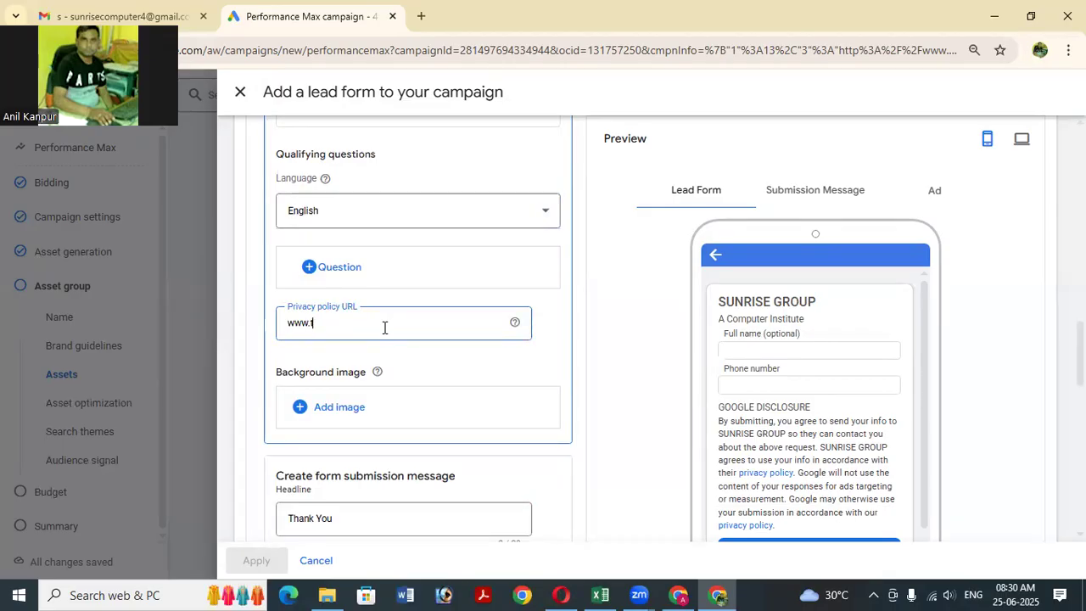
text(opitcourses.in)
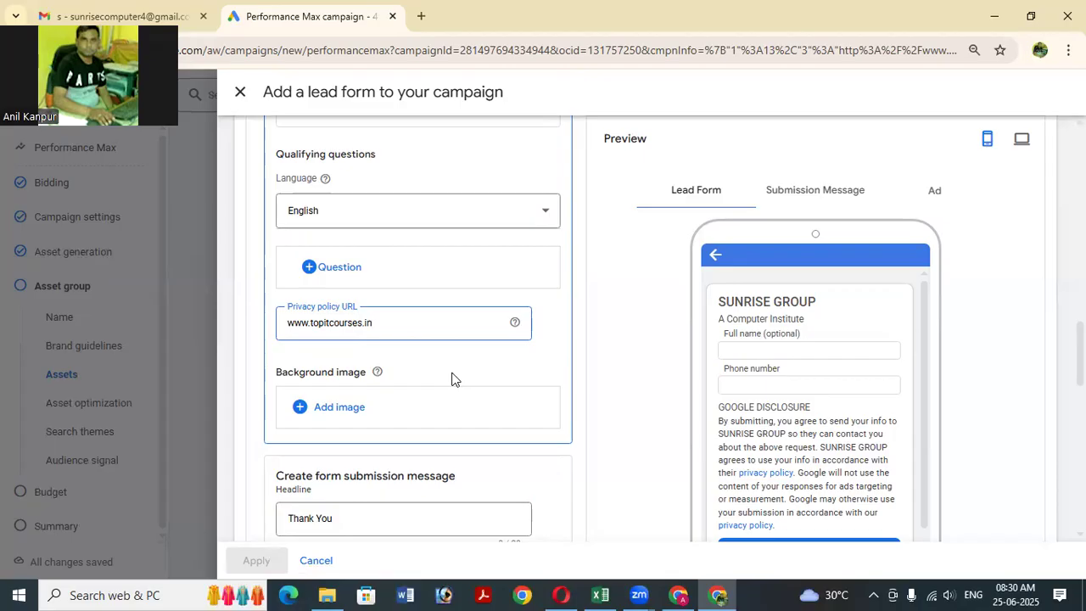
scroll(425, 418, down, 1)
scroll(425, 418, down, 2)
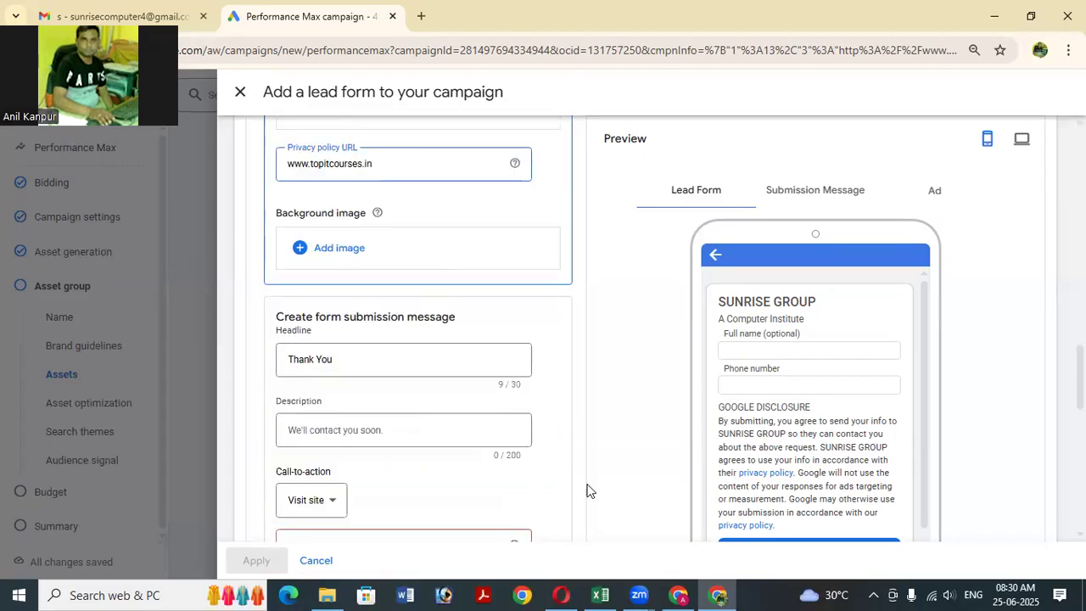
scroll(436, 414, down, 3)
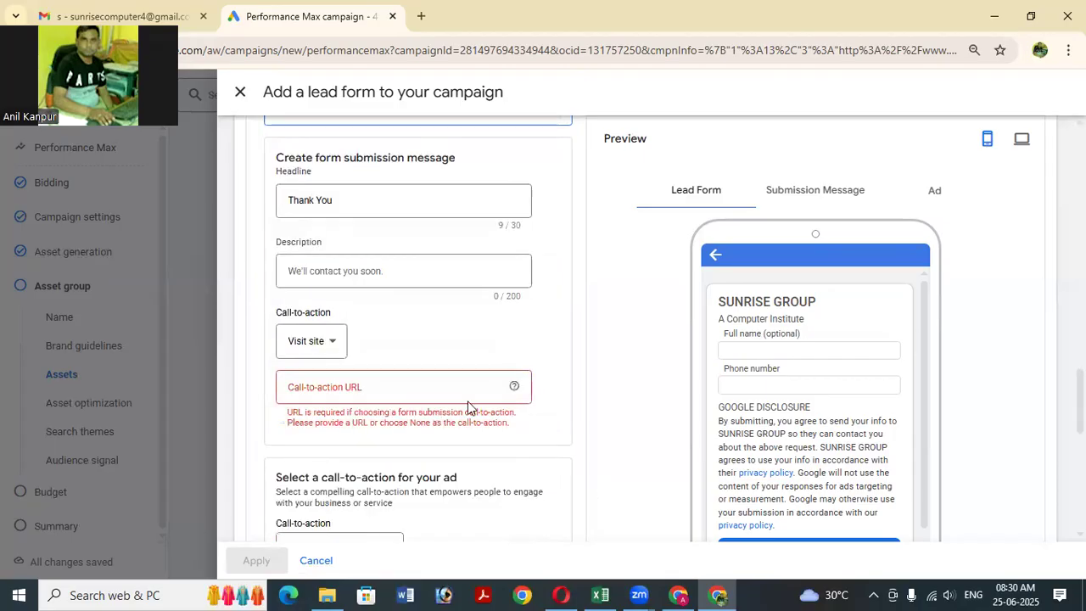
click(402, 386)
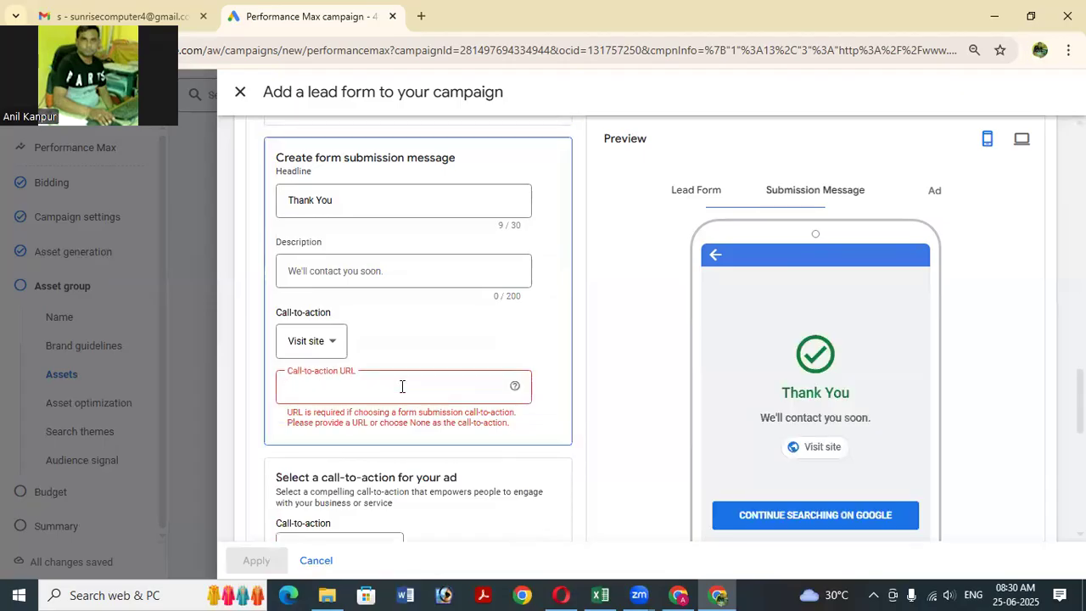
text(www)
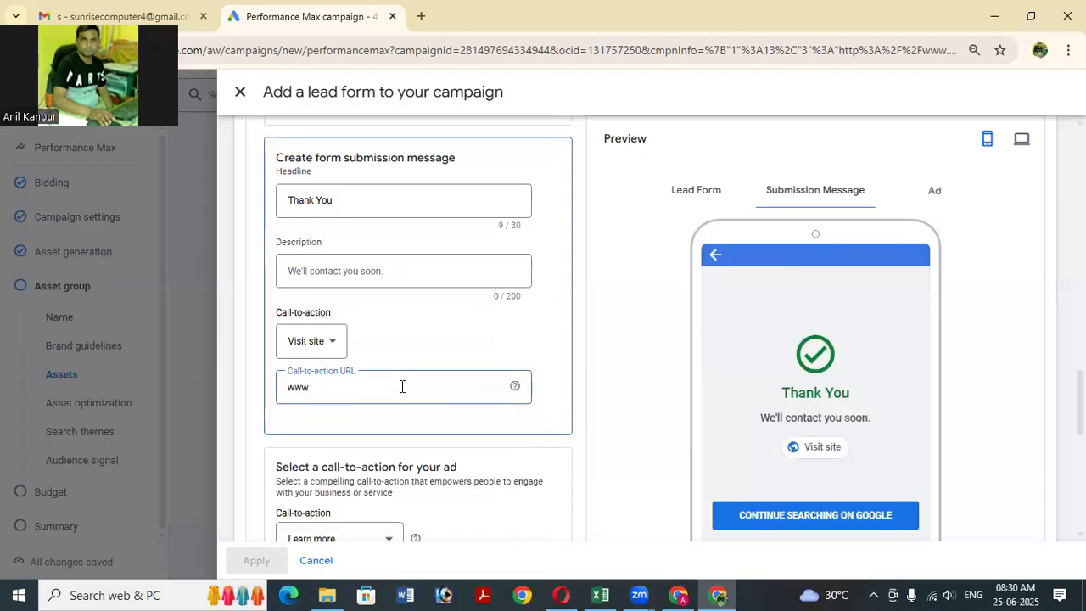
text(.topitcourses.in)
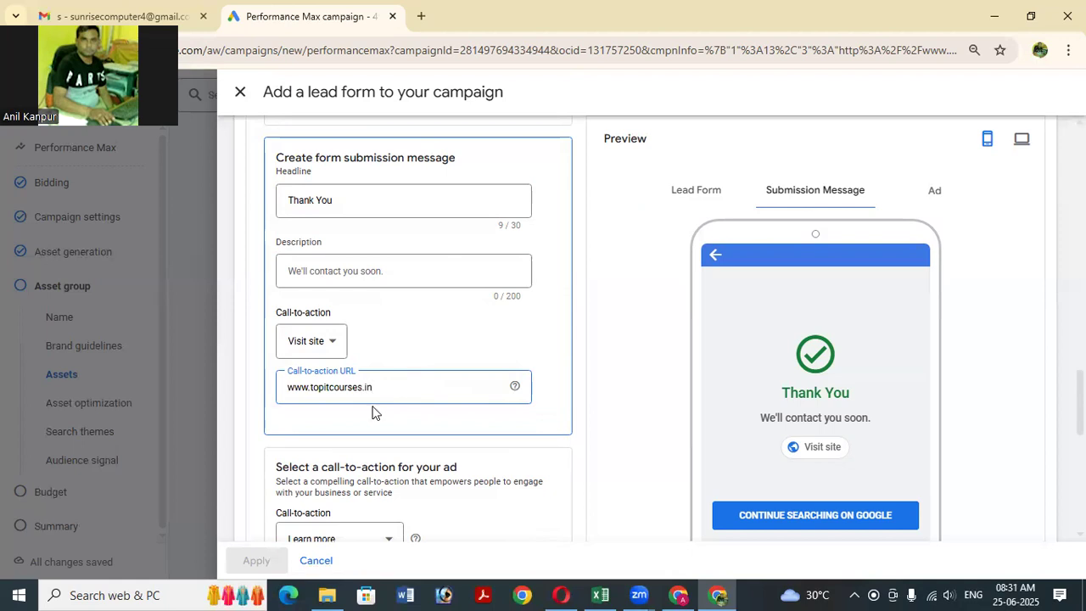
scroll(469, 383, down, 2)
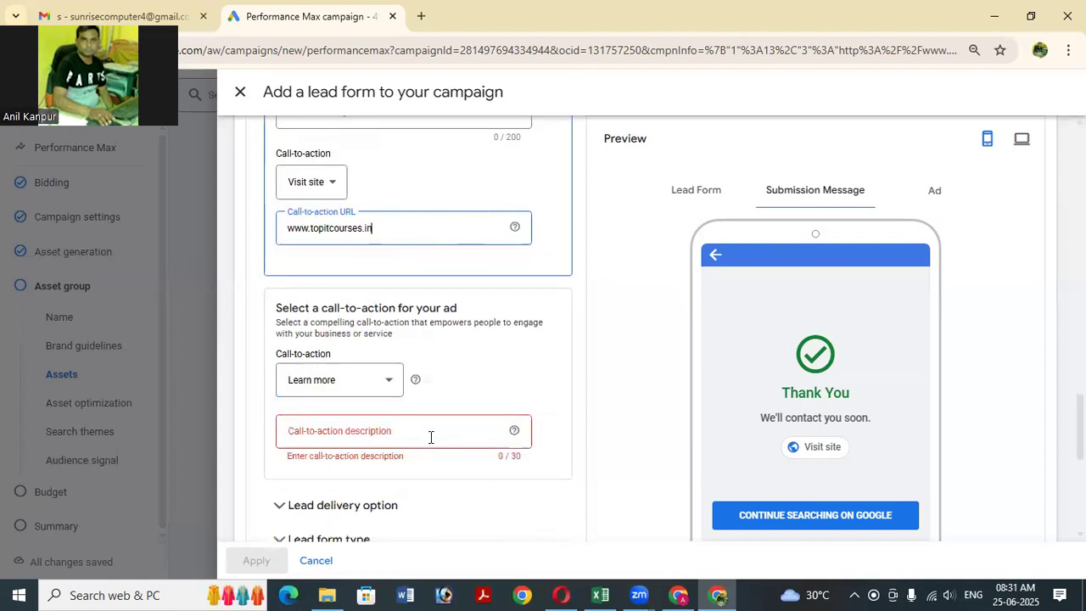
Keep Learn more as the ad call-to-action and set its description to 'Call'.
click(378, 383)
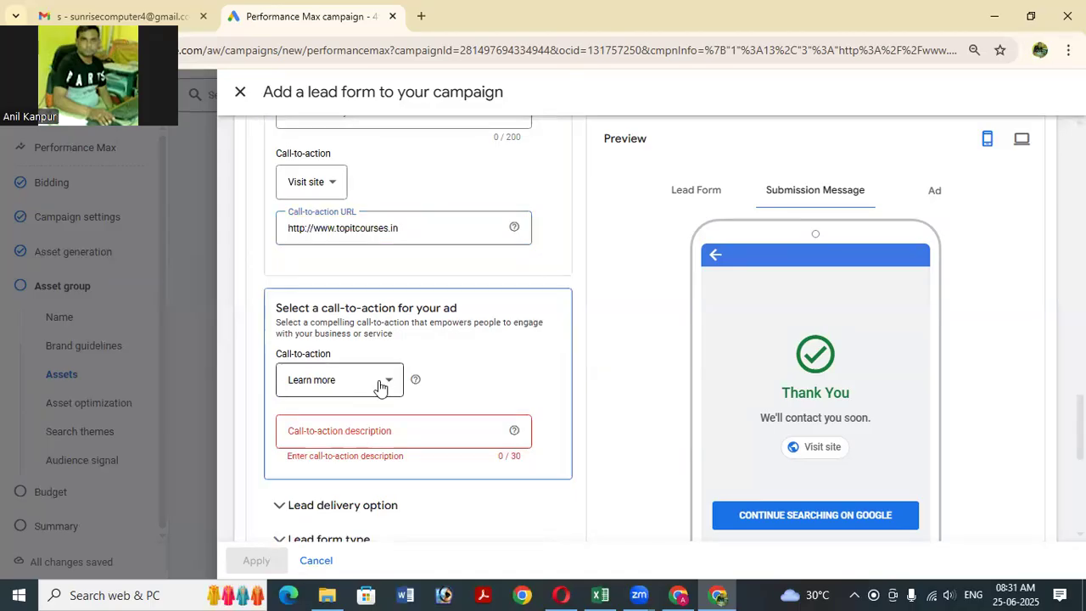
click(380, 387)
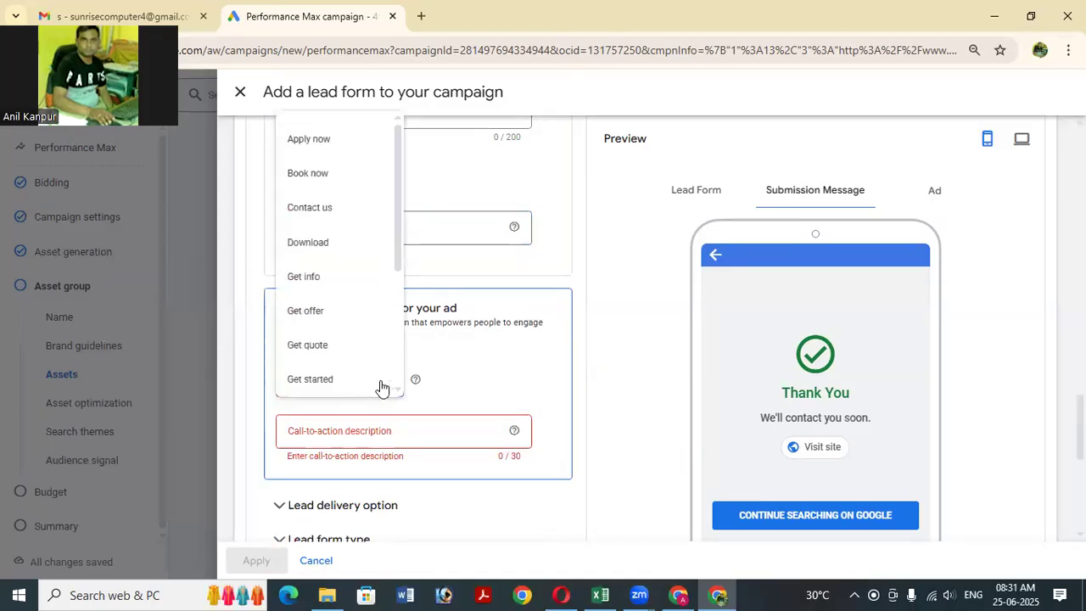
click(381, 389)
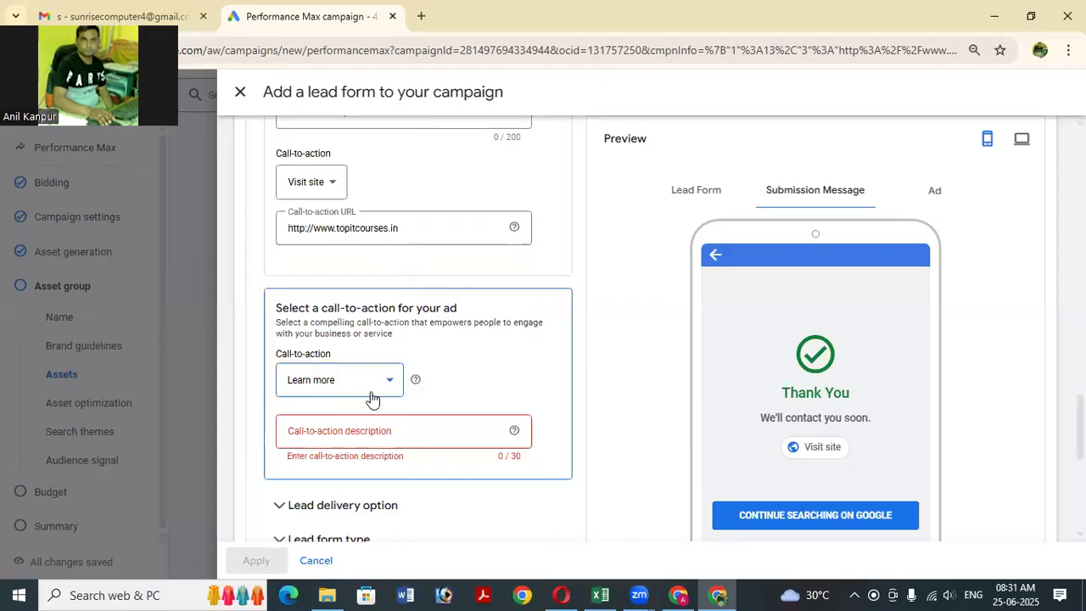
scroll(376, 395, down, 3)
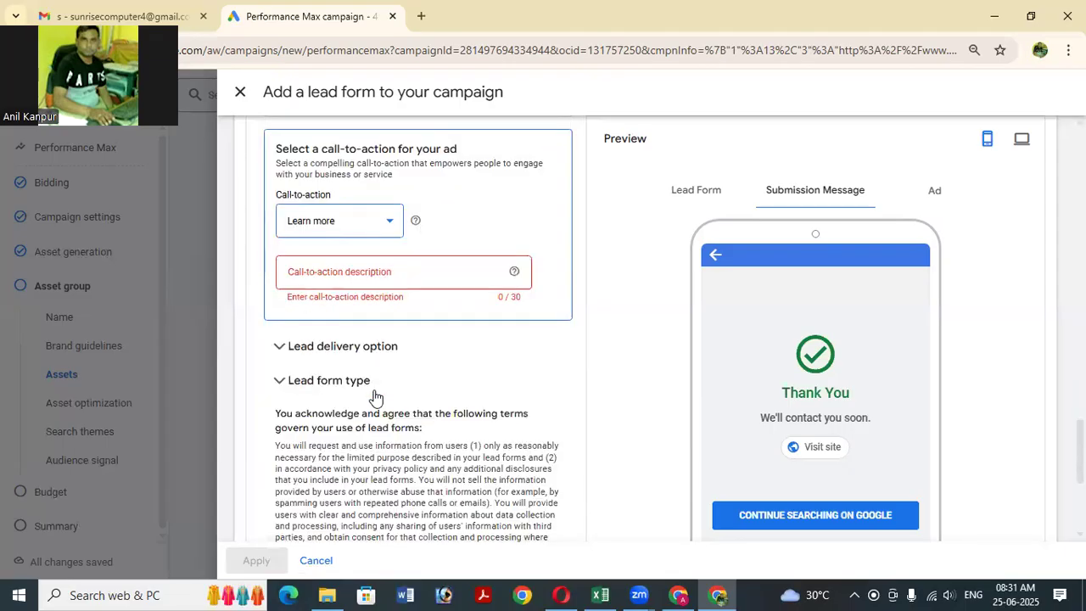
click(427, 274)
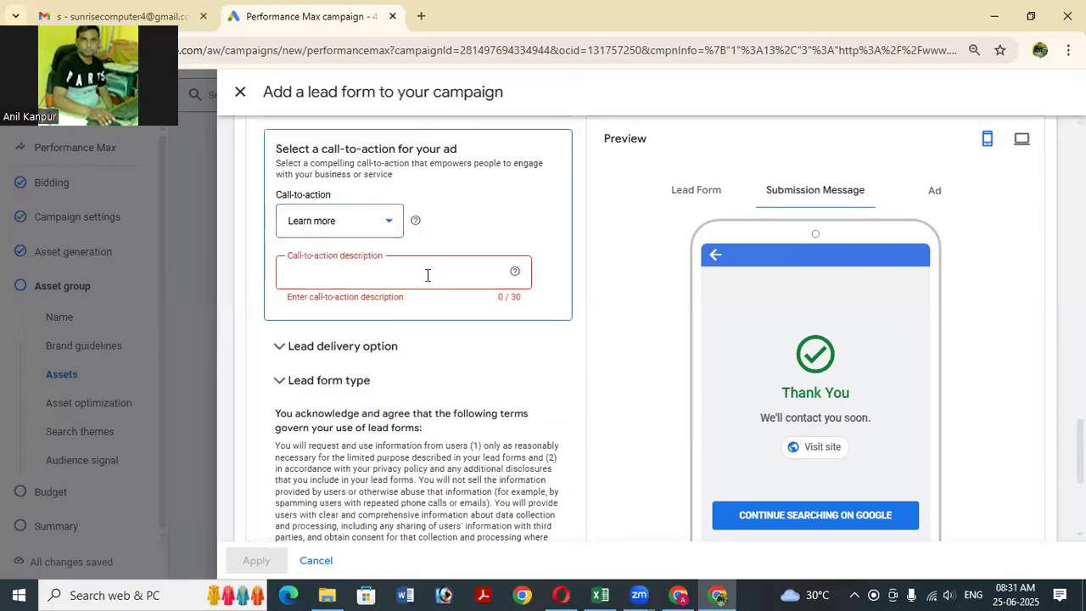
text(Call)
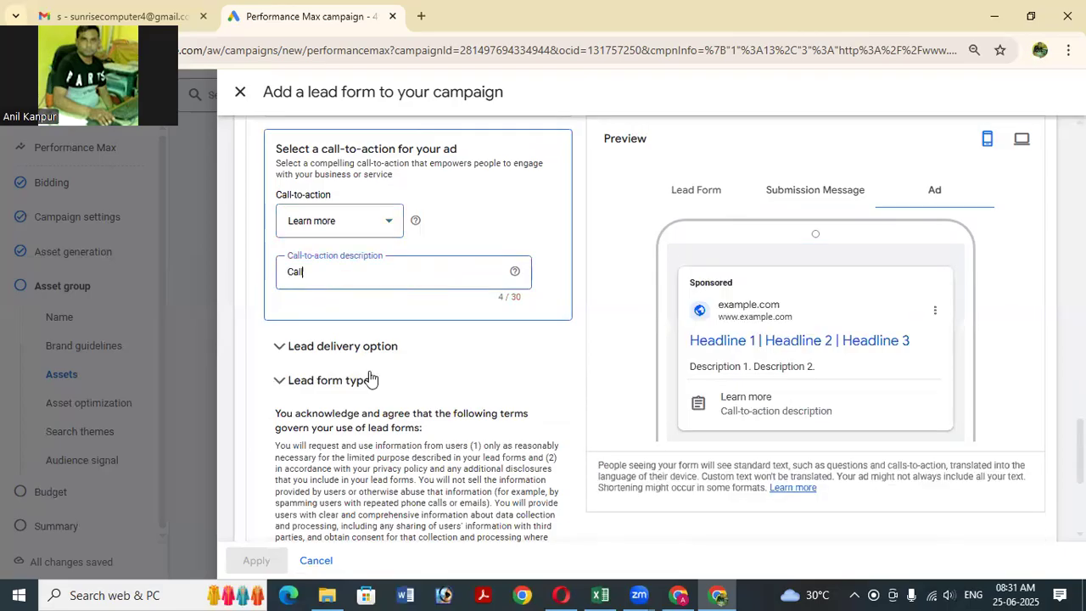
scroll(311, 502, down, 4)
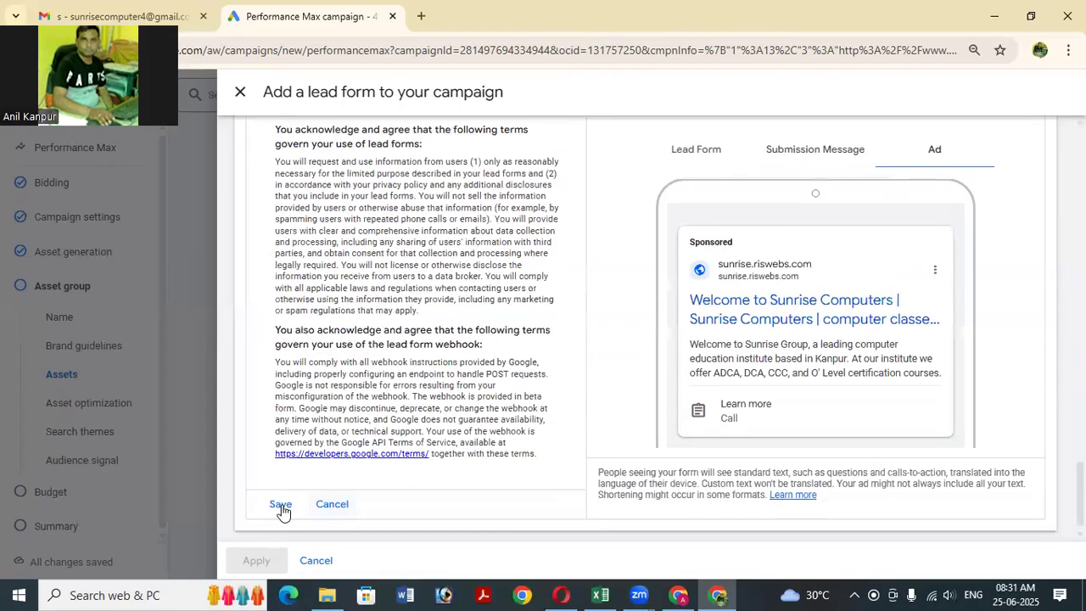
Save the SUNRISE GROUP lead form and scroll down the asset group to Signals.
click(281, 506)
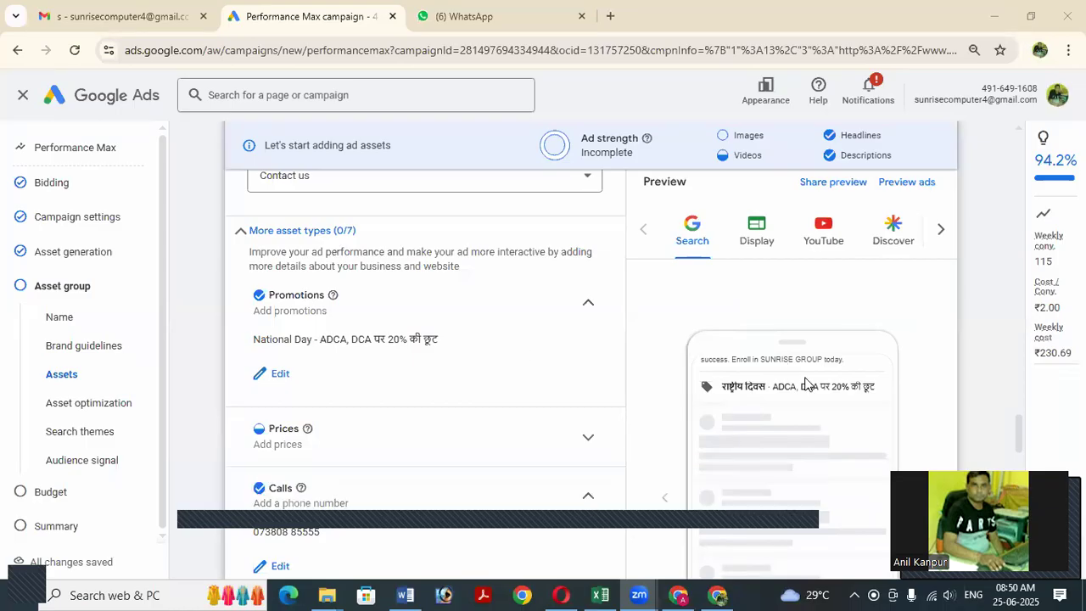
scroll(847, 398, down, 1)
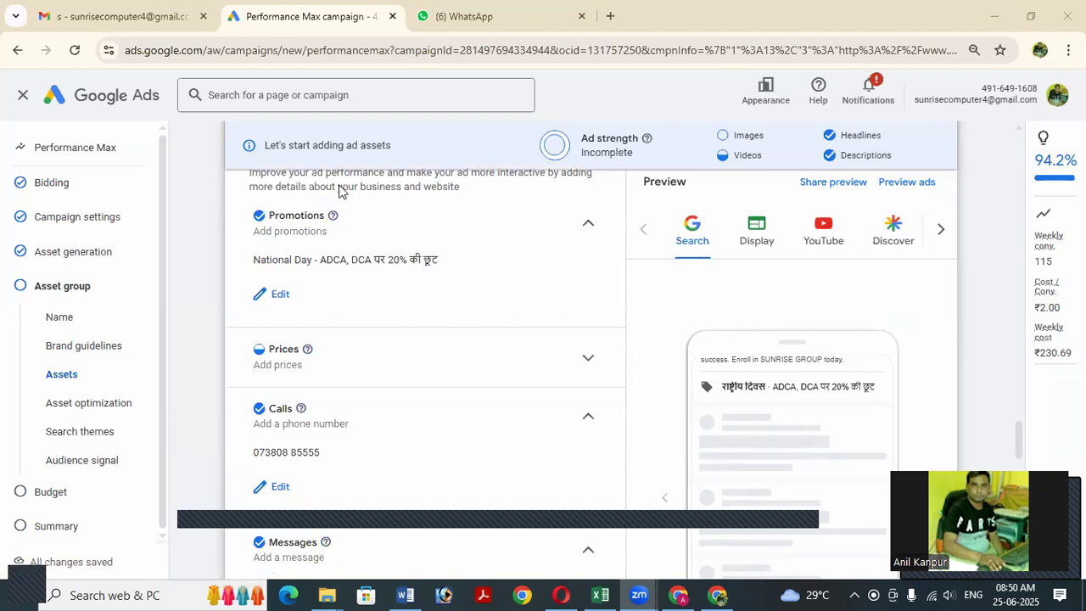
scroll(317, 357, down, 2)
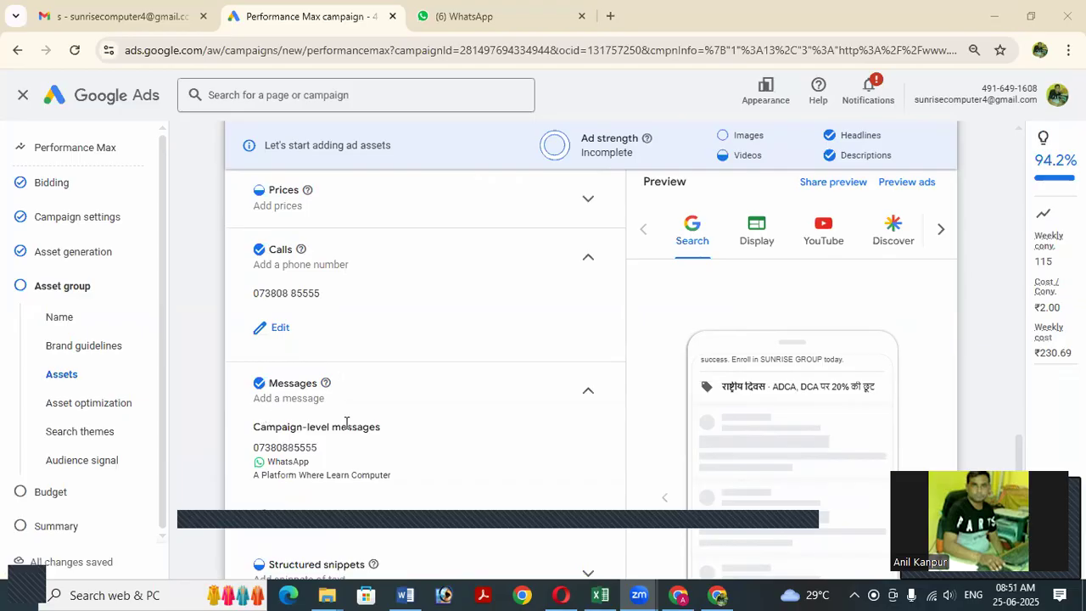
scroll(417, 412, down, 2)
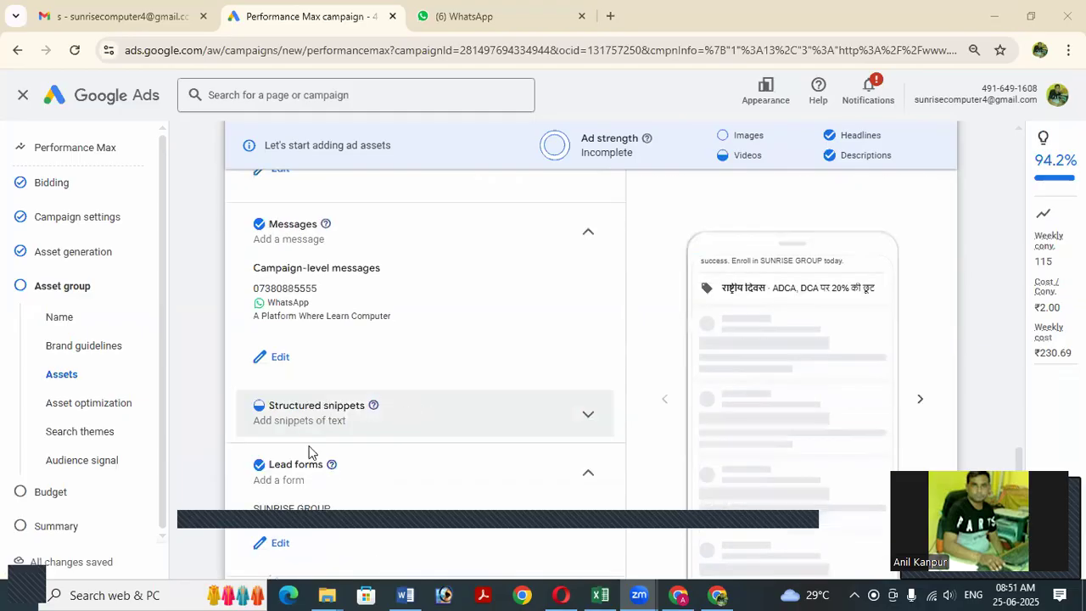
scroll(306, 453, down, 1)
scroll(336, 365, down, 1)
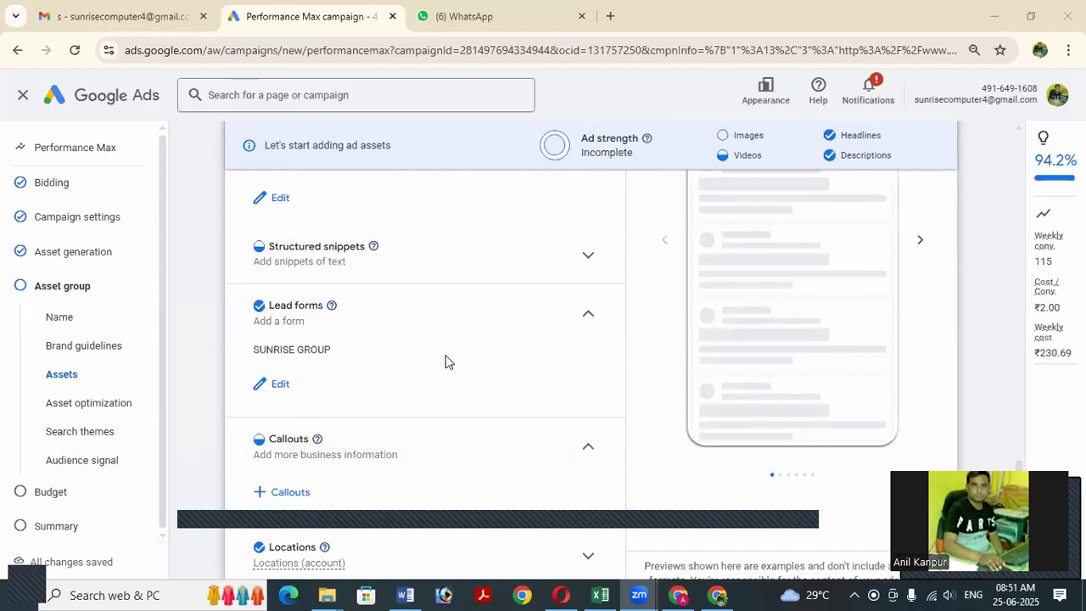
scroll(453, 332, down, 2)
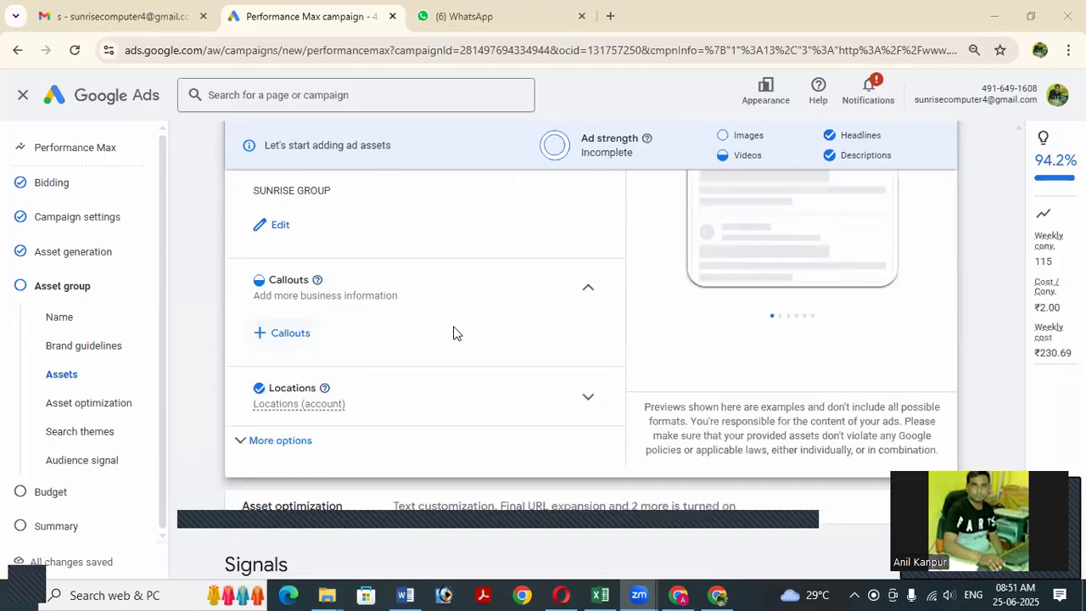
scroll(453, 332, down, 3)
scroll(453, 325, down, 2)
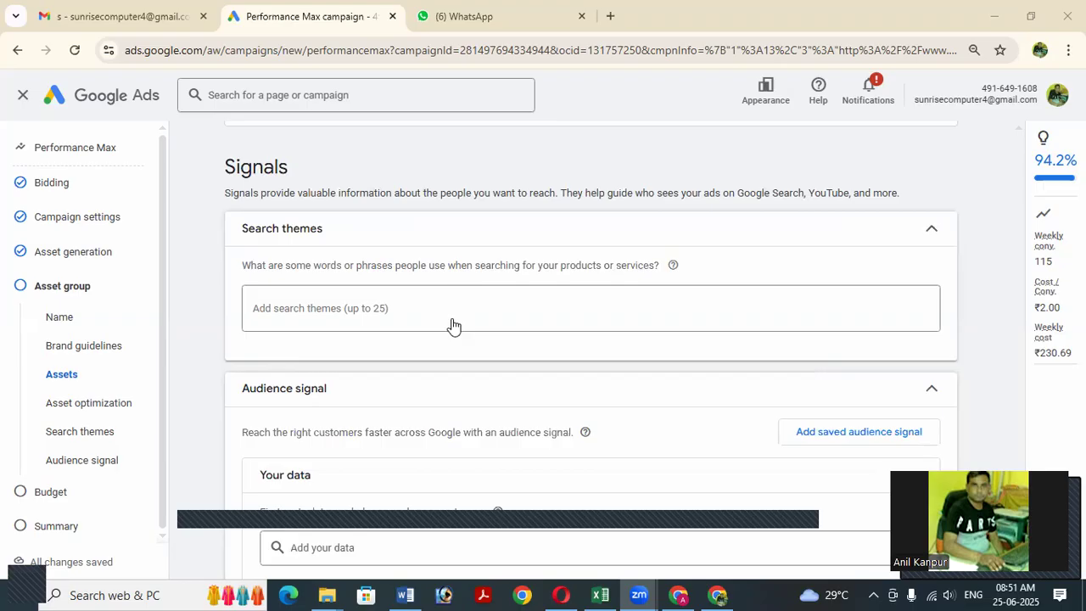
scroll(454, 327, down, 2)
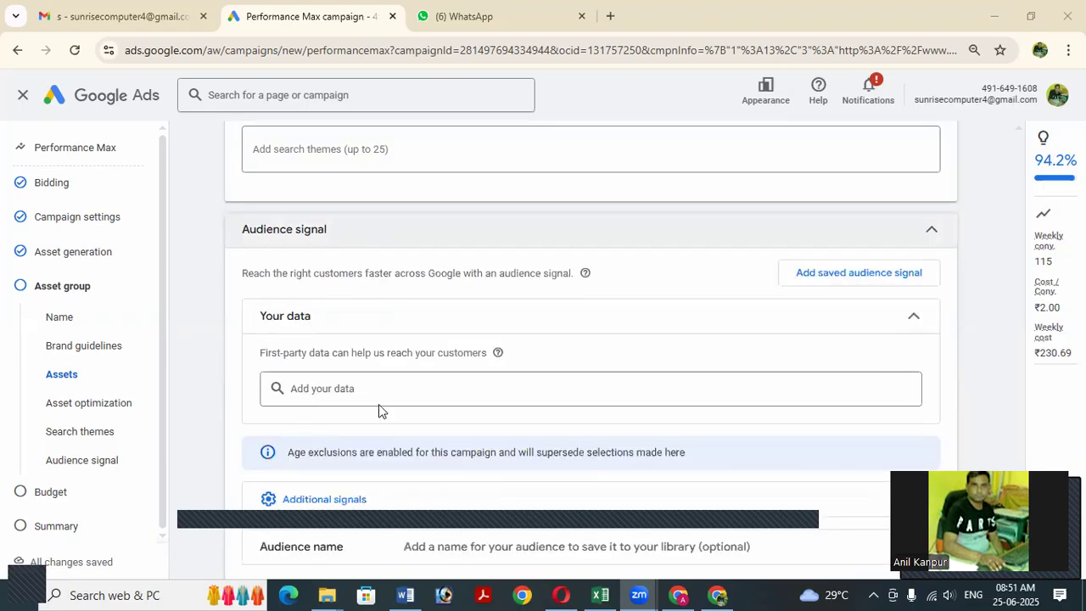
scroll(398, 305, down, 1)
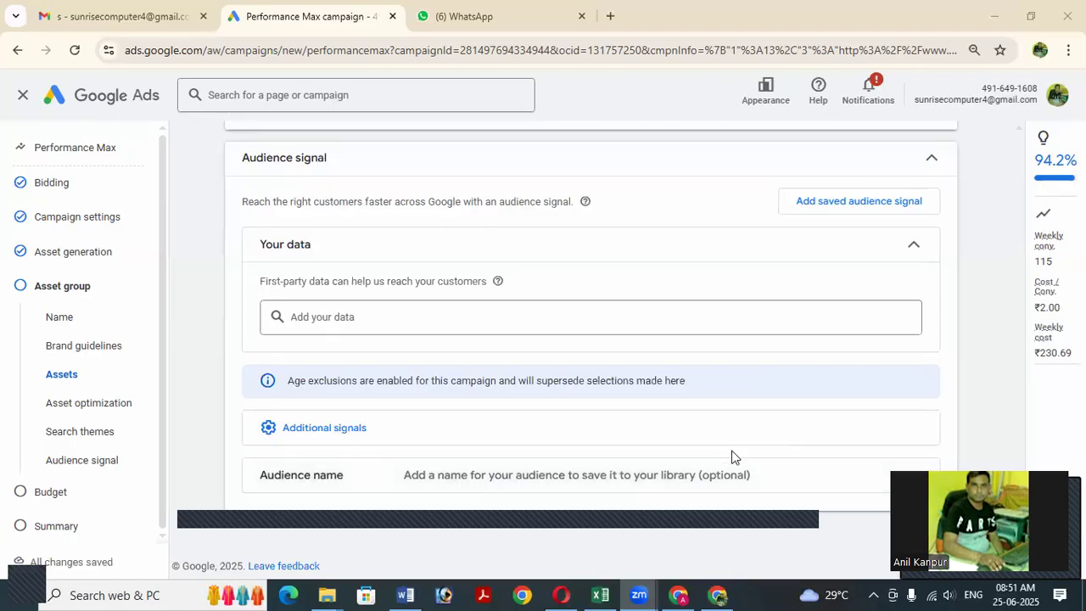
scroll(745, 449, up, 3)
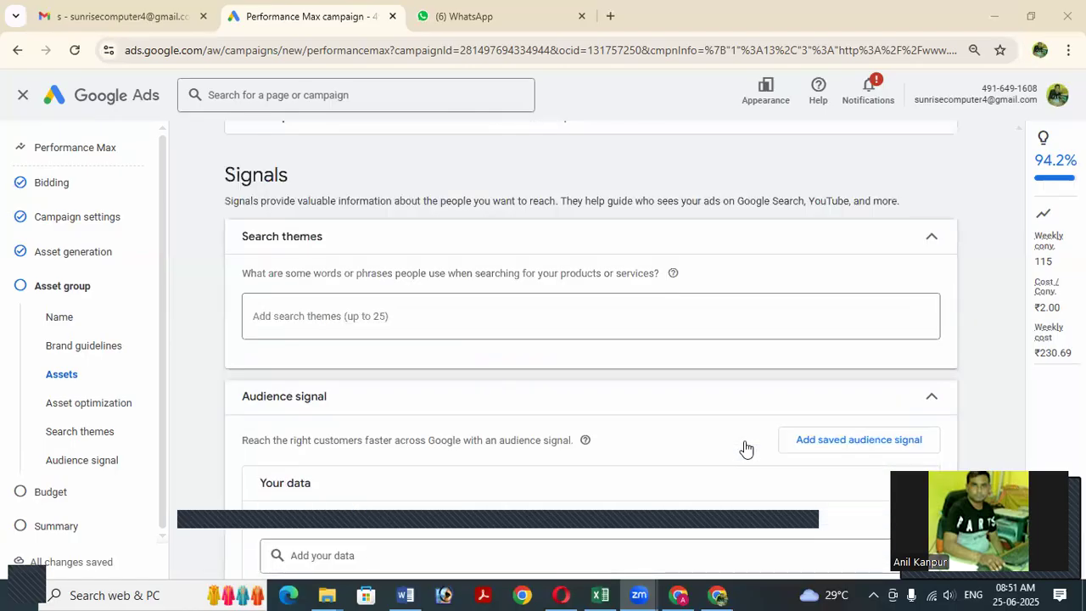
scroll(745, 448, up, 5)
scroll(746, 449, up, 5)
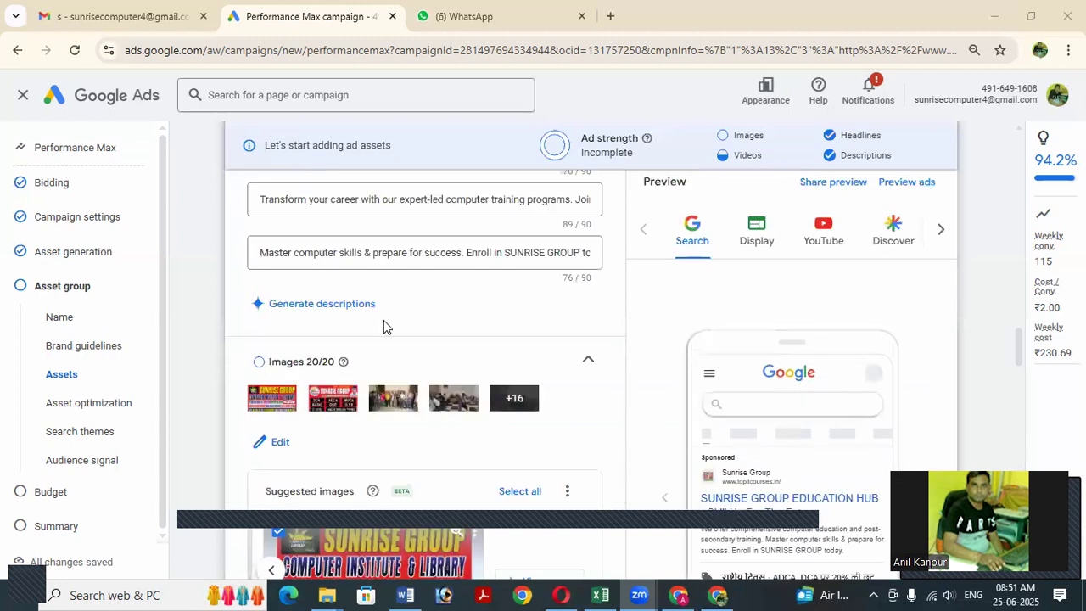
Review the logos, colours #f8b90d and #35aa47, and Roboto Slab font, then jump to Asset optimization.
scroll(385, 316, up, 3)
scroll(436, 283, up, 1)
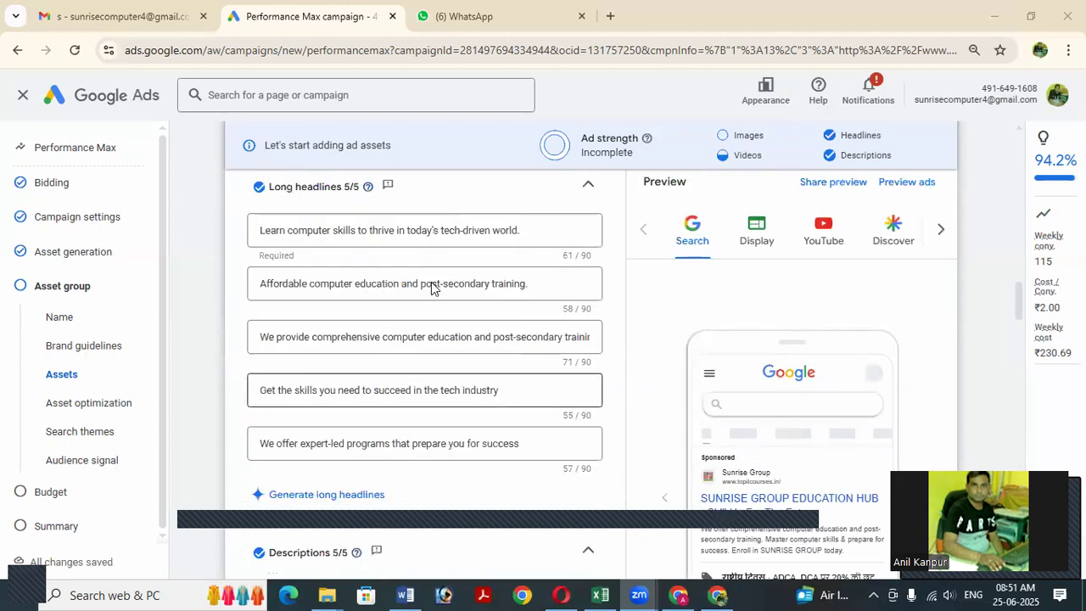
scroll(453, 283, up, 5)
scroll(462, 289, up, 5)
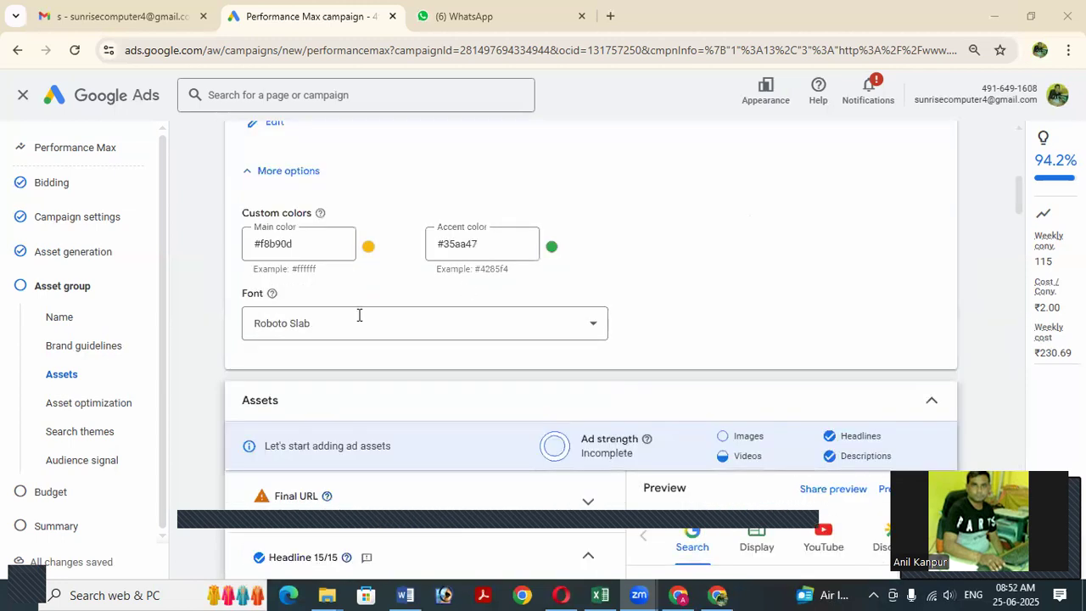
scroll(467, 343, up, 3)
scroll(533, 326, down, 3)
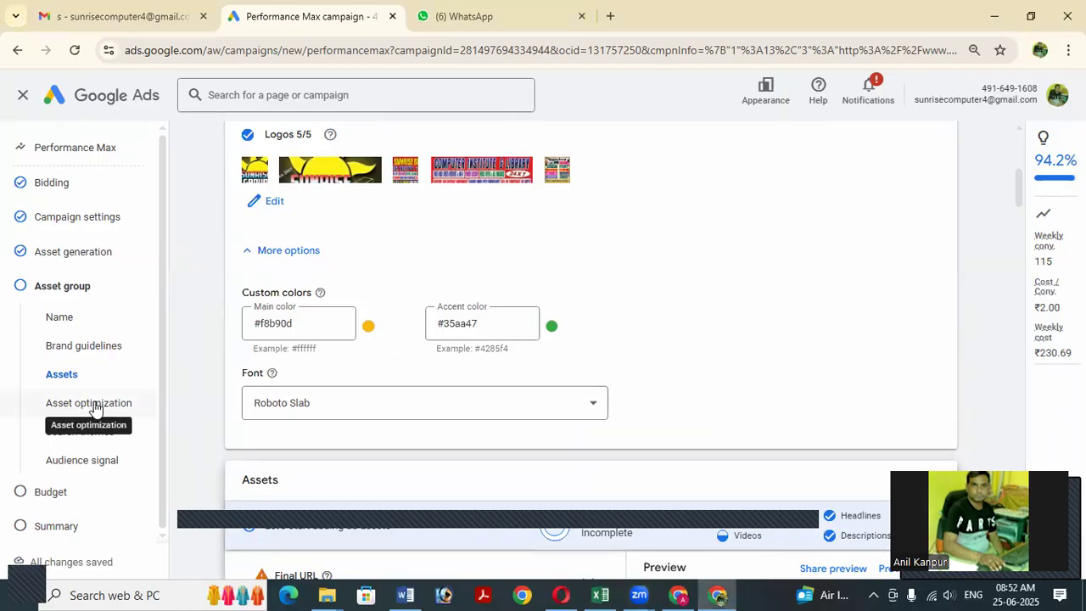
click(93, 404)
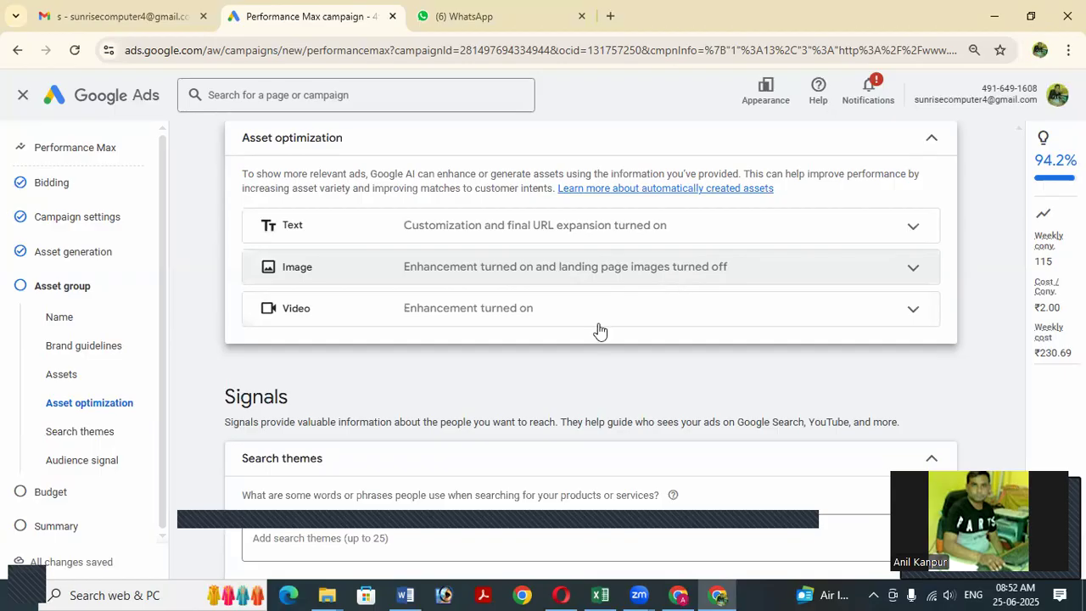
scroll(600, 327, down, 2)
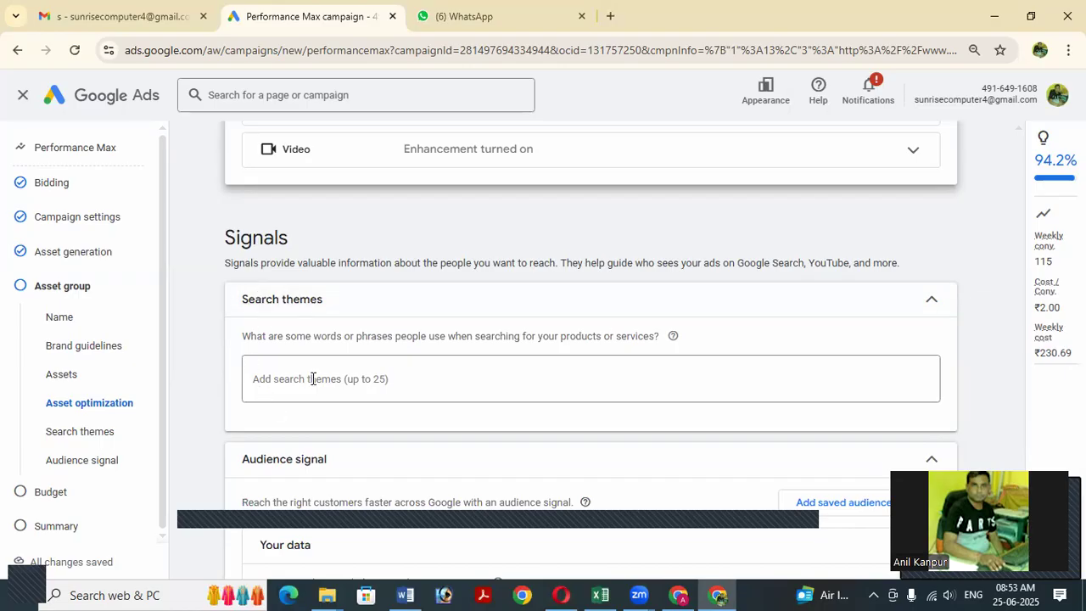
scroll(395, 381, down, 1)
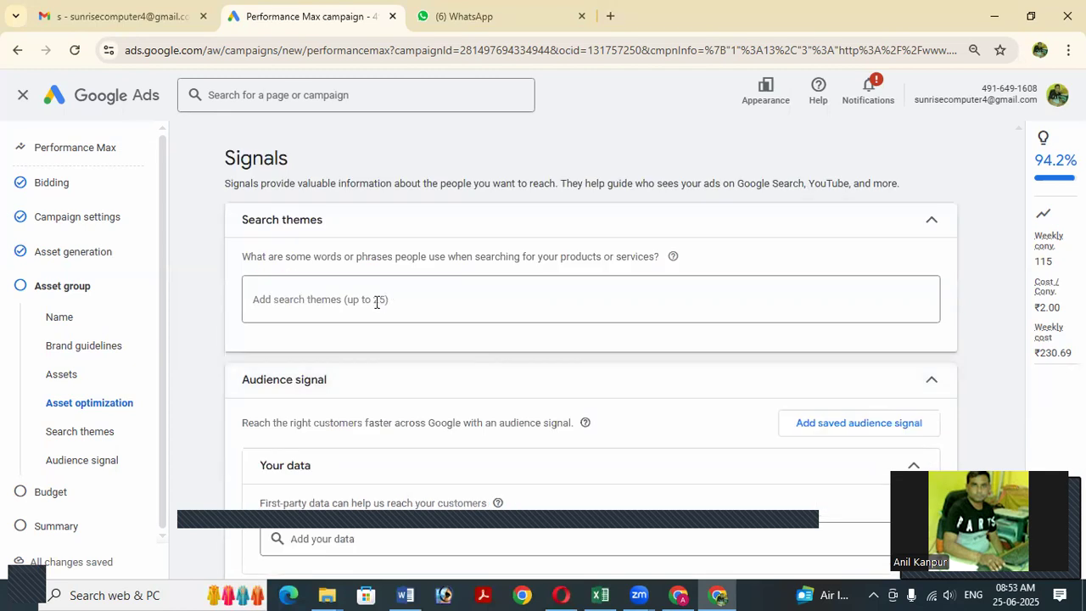
Type 'Computer Education' into the search themes box under Signals.
click(431, 294)
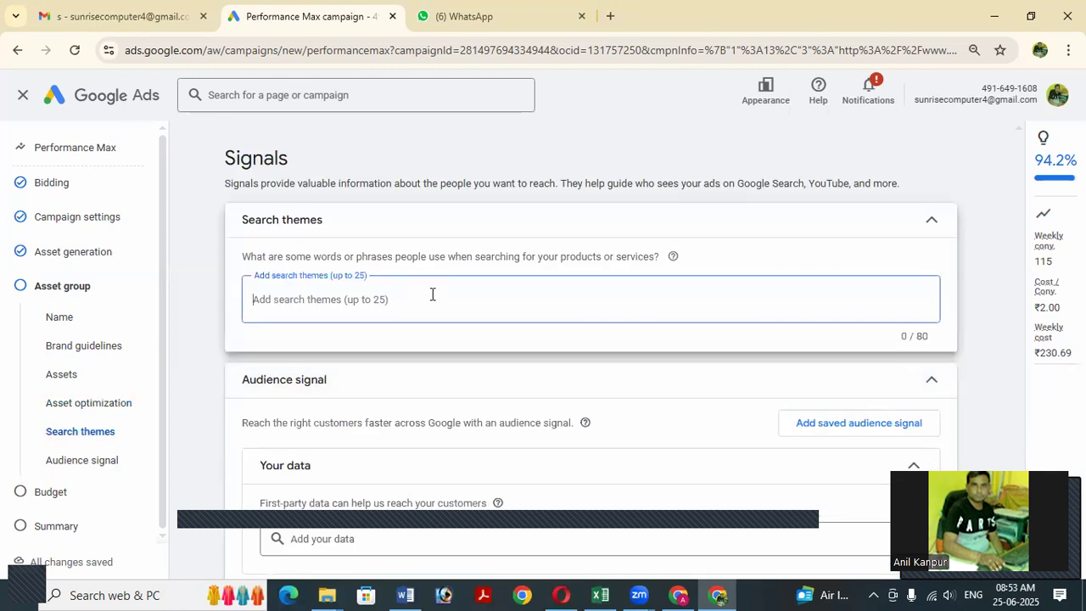
text(C)
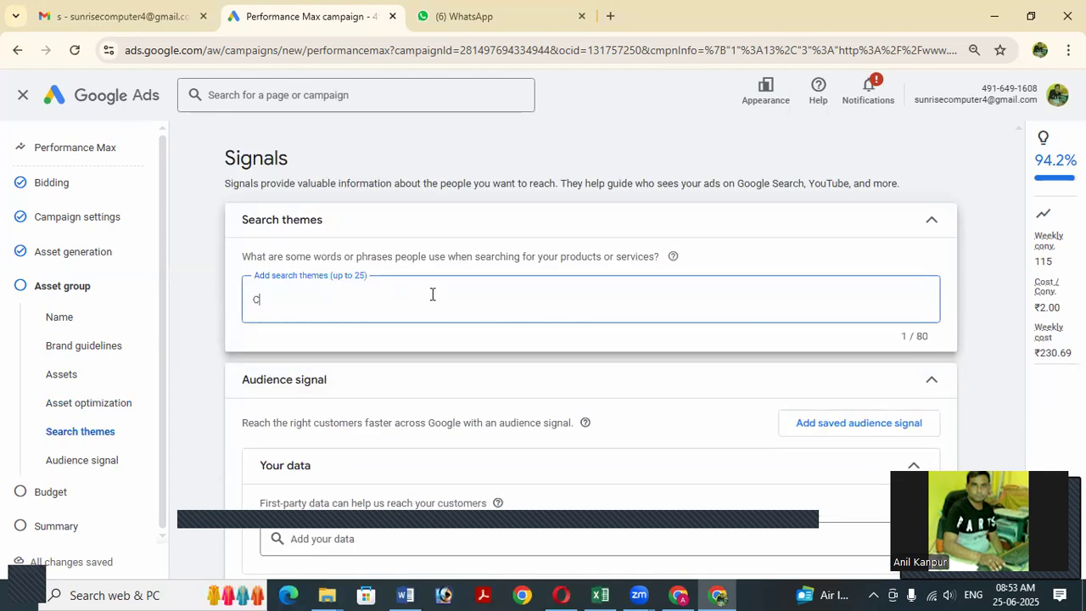
text(omputer Education)
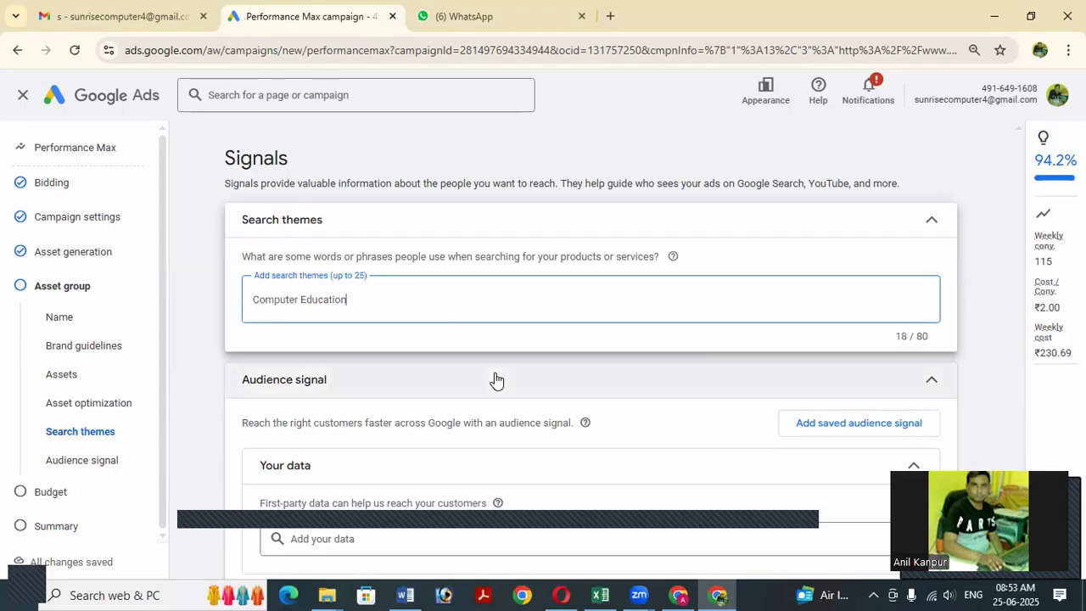
scroll(495, 380, down, 2)
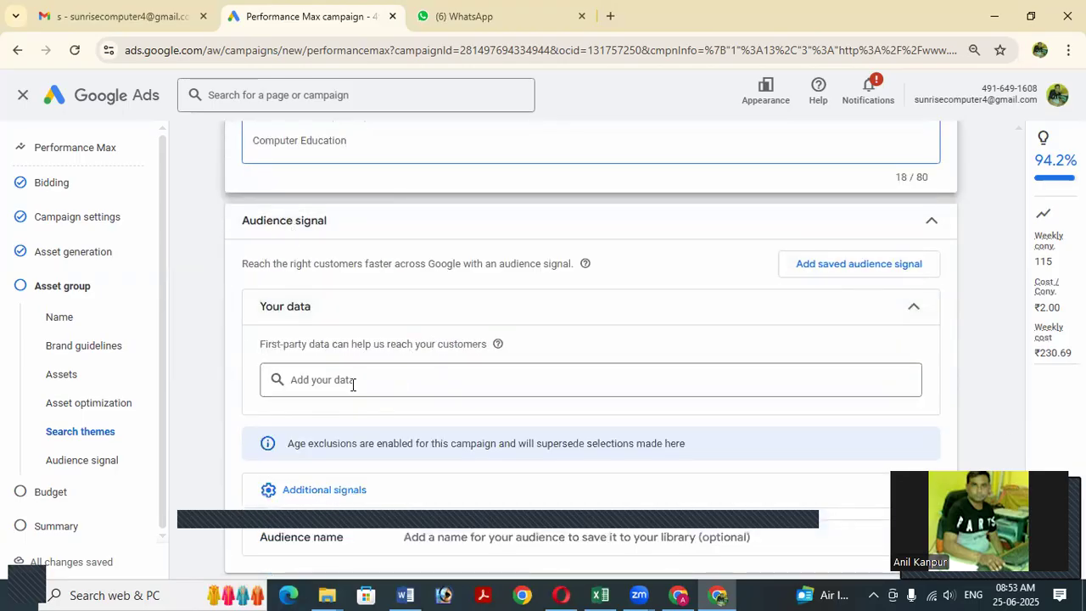
scroll(362, 381, down, 1)
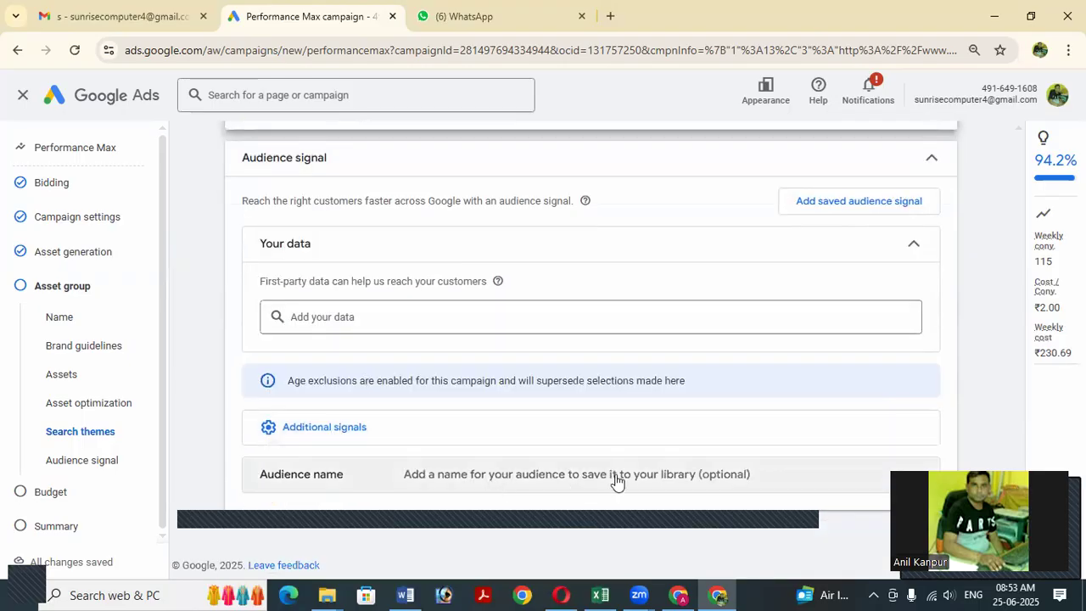
Name the audience signal 'Computer Institute Audience', correcting a typo along the way.
click(479, 479)
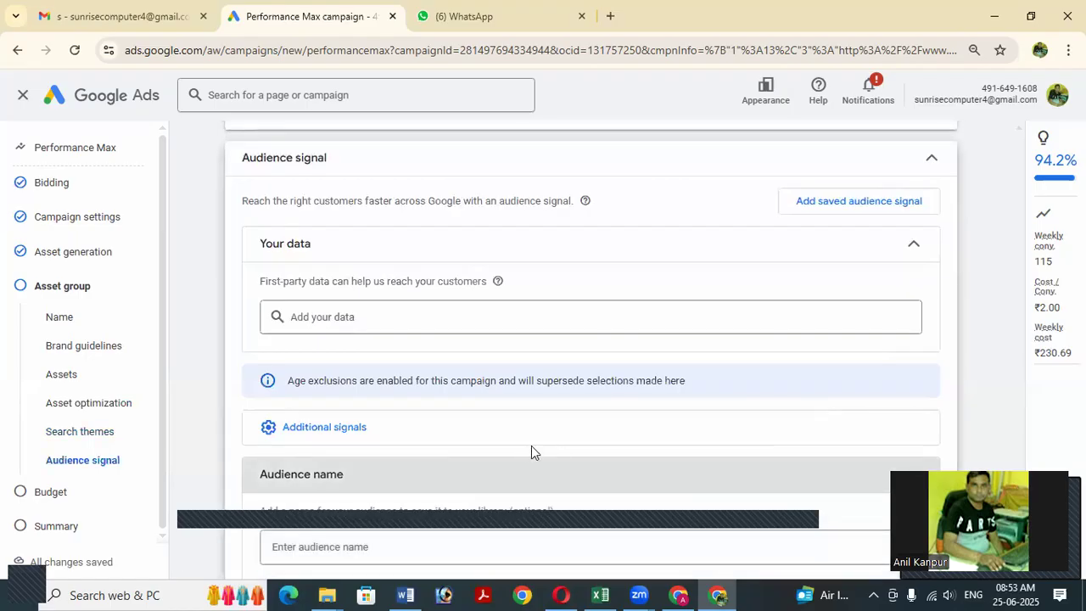
click(402, 455)
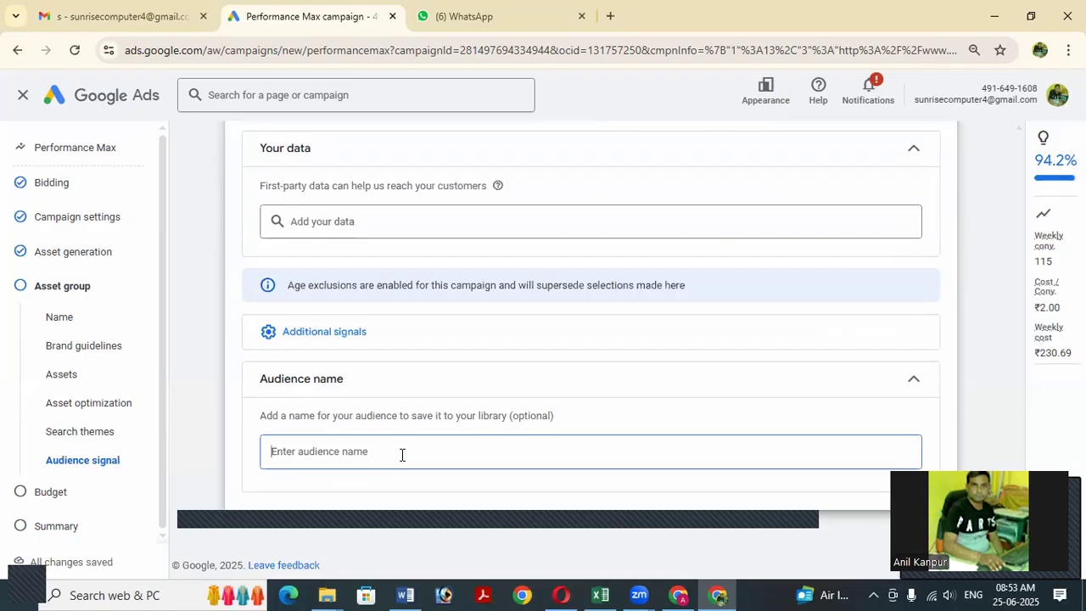
text(Comp)
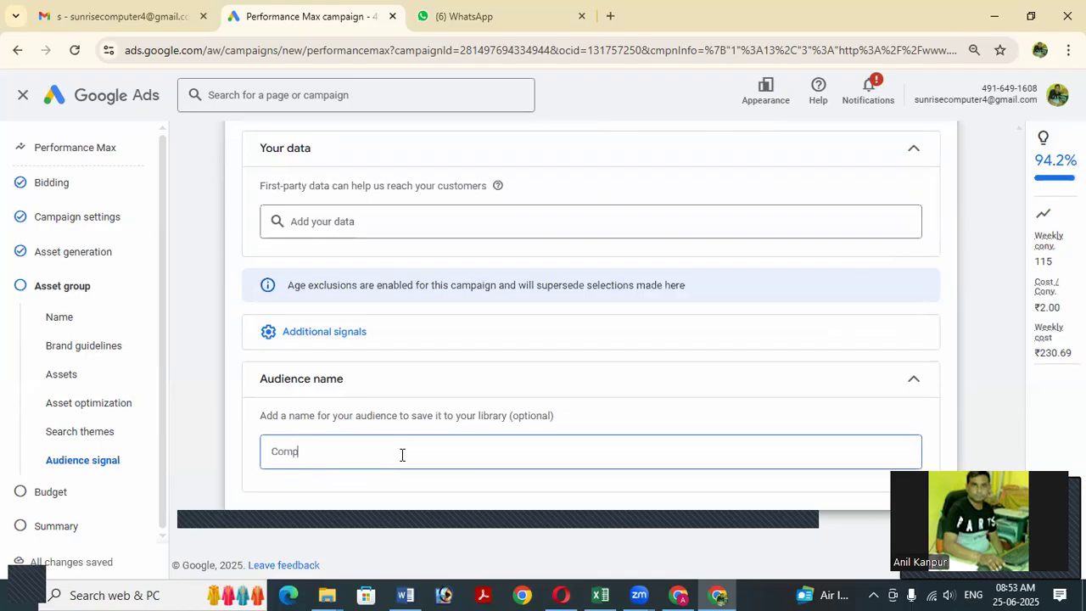
text(uter Institute Aud)
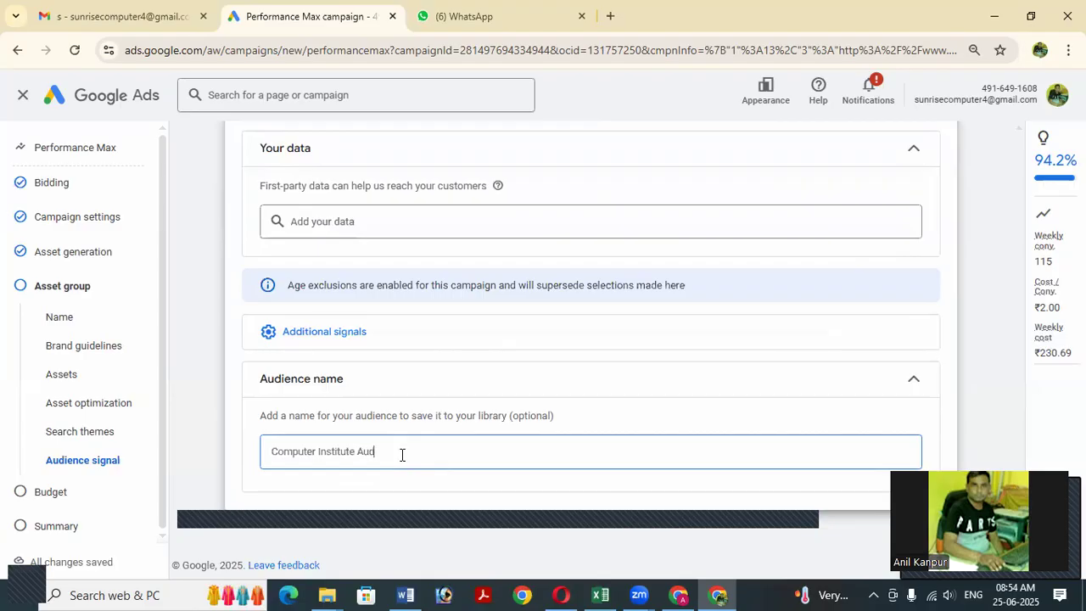
text(ience)
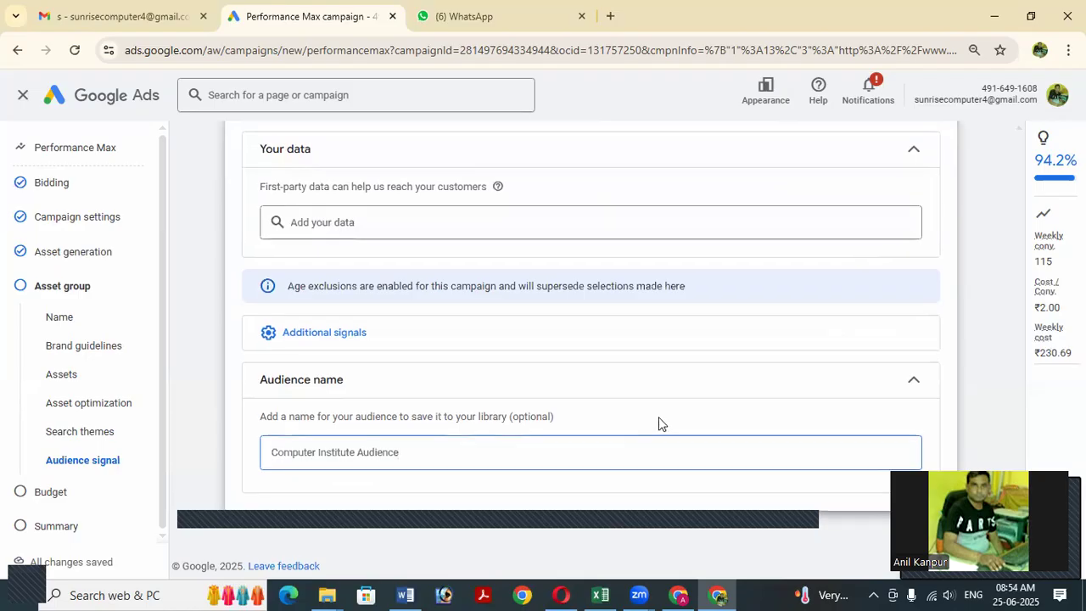
scroll(593, 405, up, 2)
scroll(593, 410, down, 2)
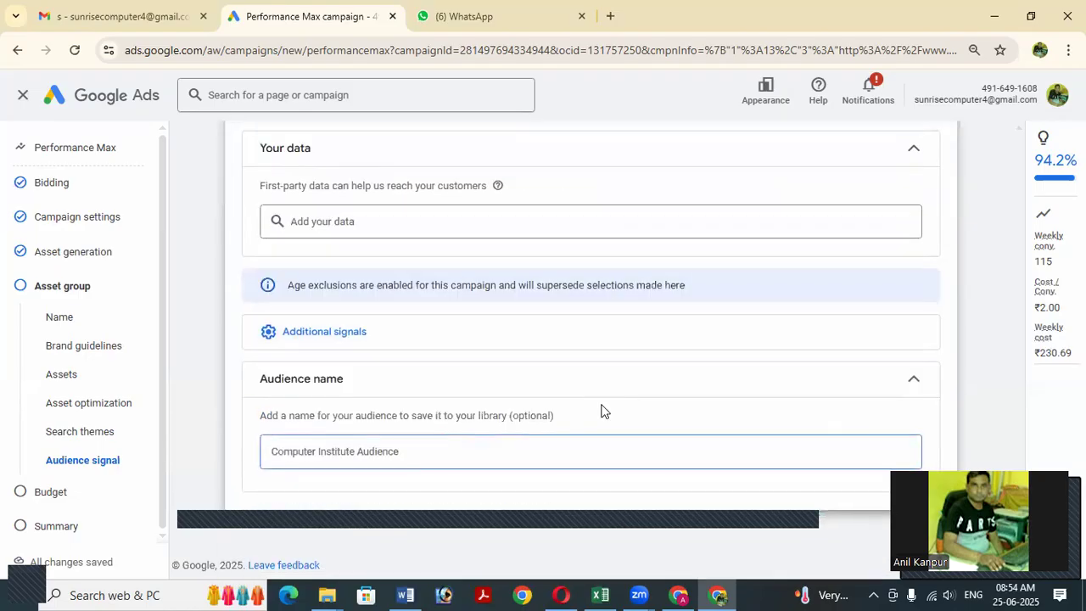
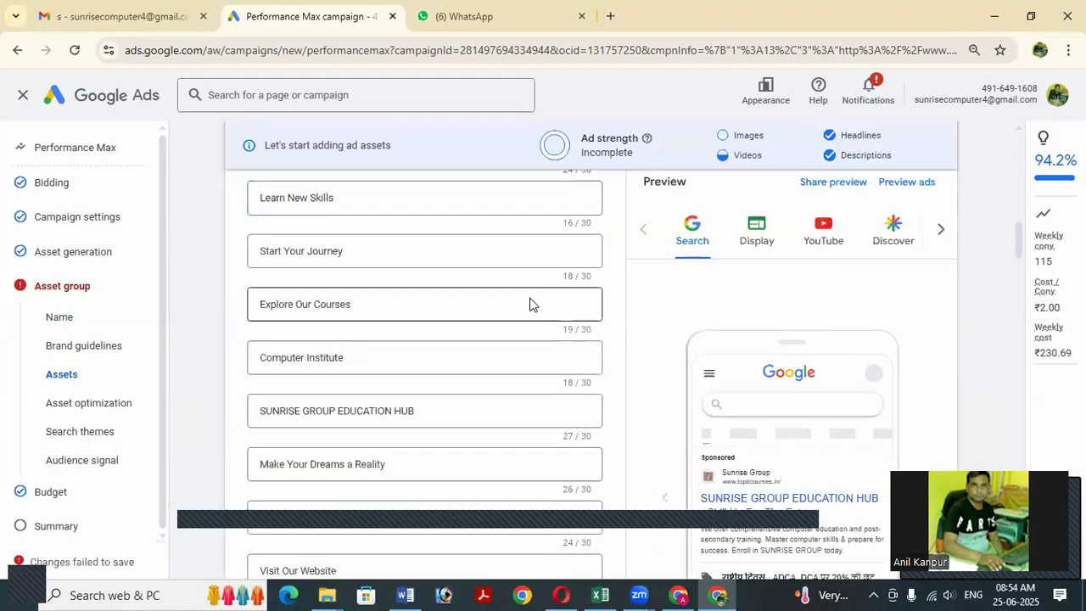
Trim the rejected headline 'SUNRISE GROUP EDUCATION HUB' down to 'SUNRISE GROUP', then go to Budget.
scroll(533, 306, down, 2)
scroll(495, 325, down, 1)
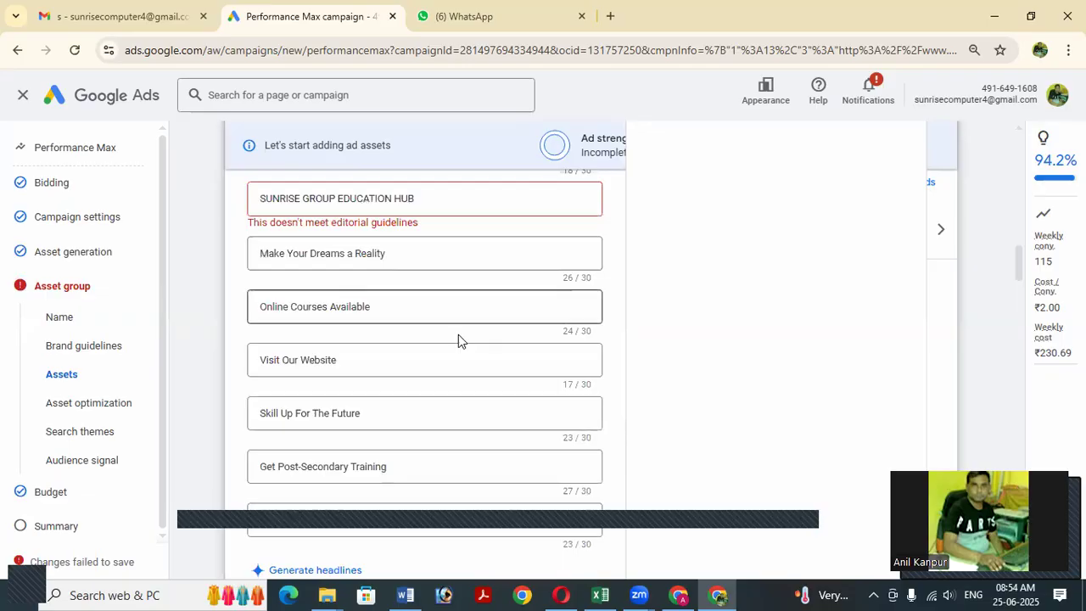
scroll(345, 345, up, 1)
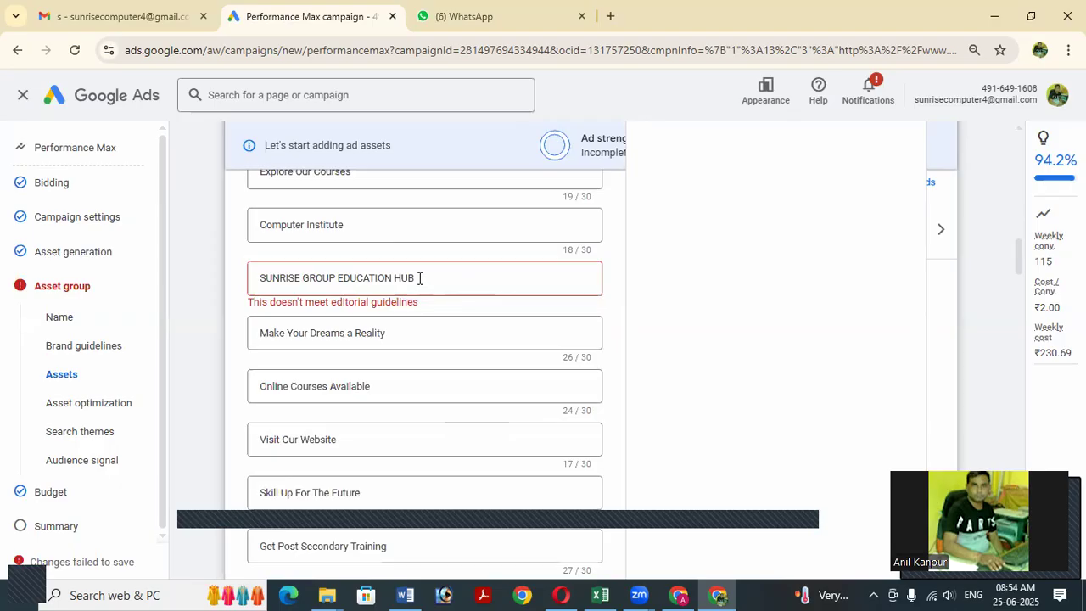
key(BackSpace)
key(BackSpace)
key(BackSpace)
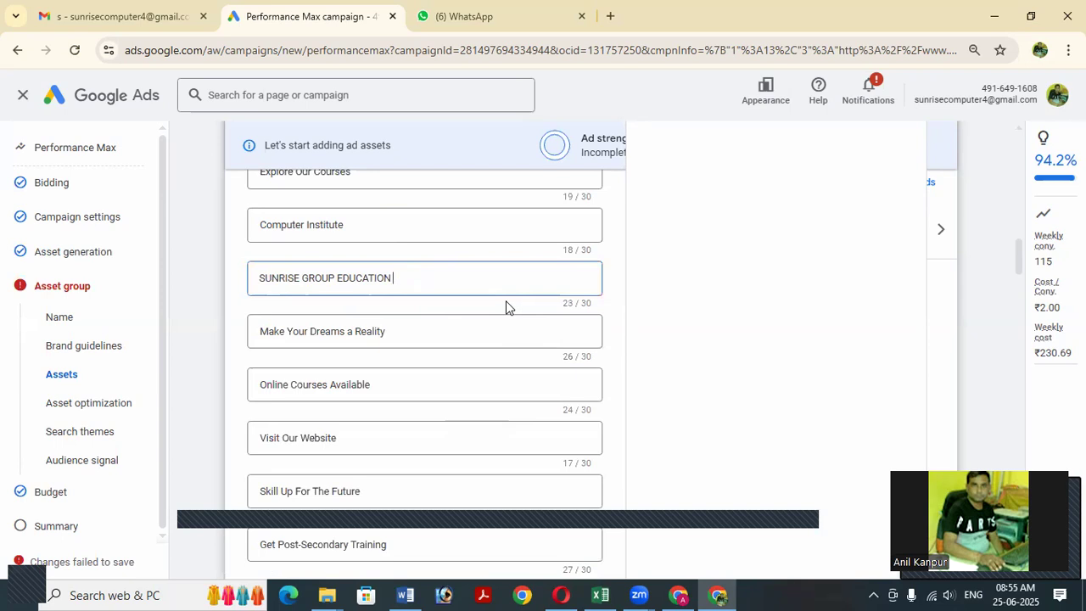
key(BackSpace)
key(BackSpace)
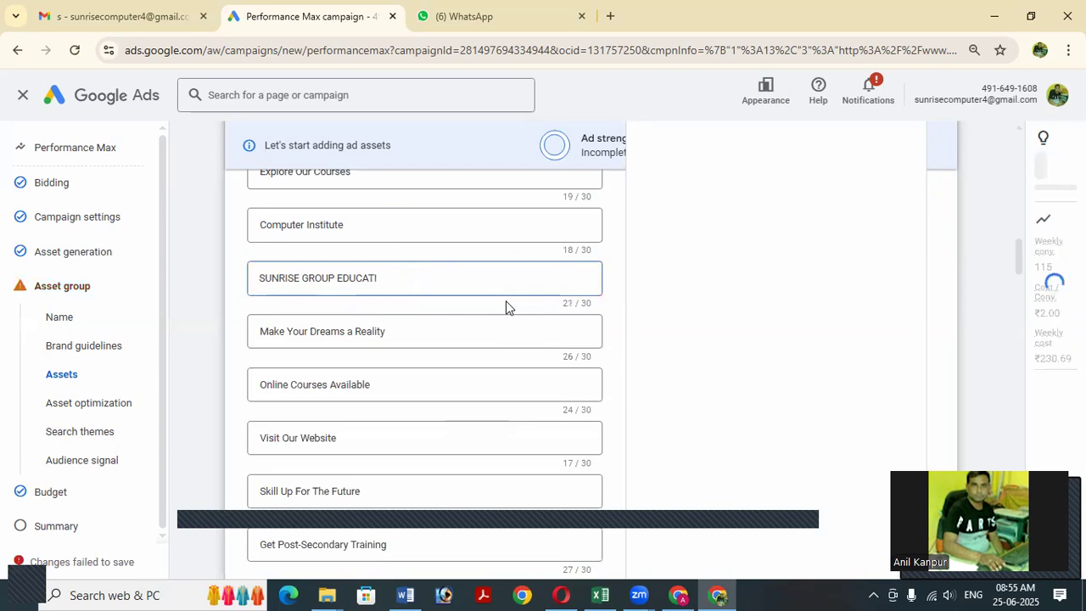
key(BackSpace)
key(BackSpace)
key(BackSpace)
key(BackSpace)
key(BackSpace)
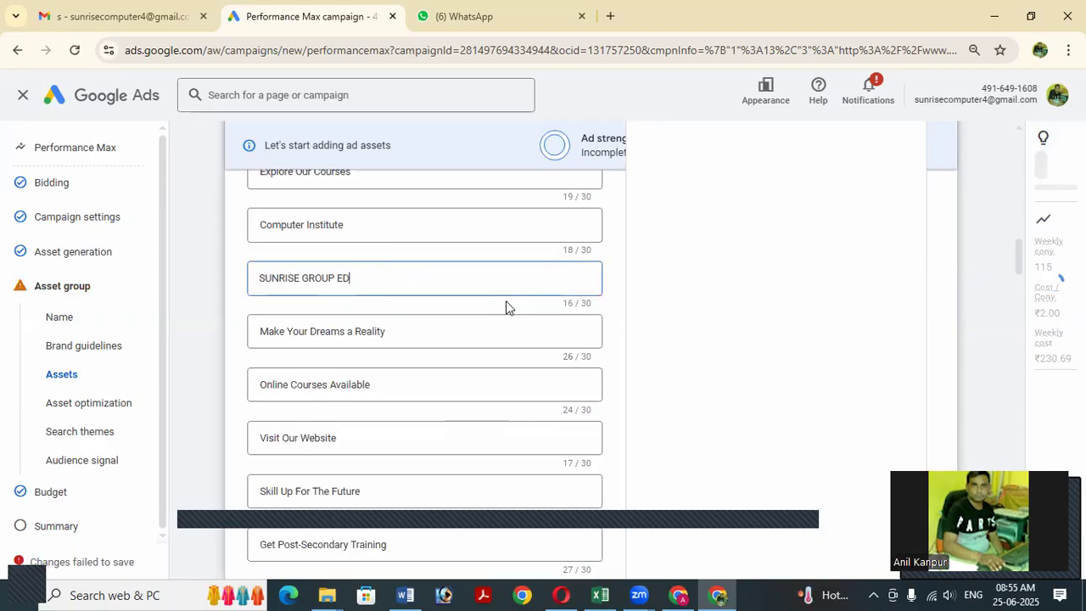
key(BackSpace)
key(BackSpace)
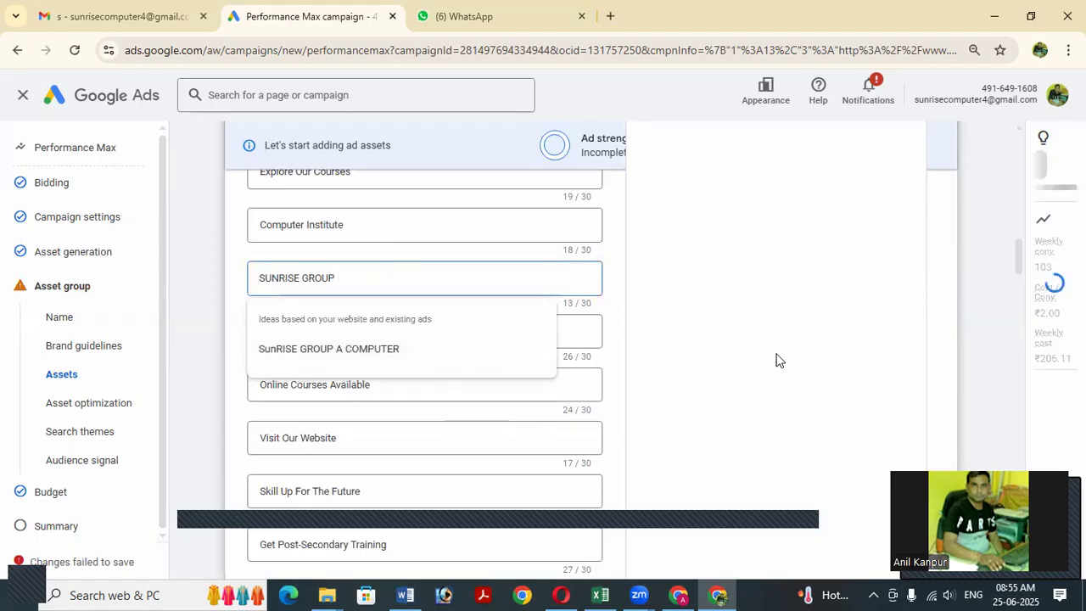
click(50, 498)
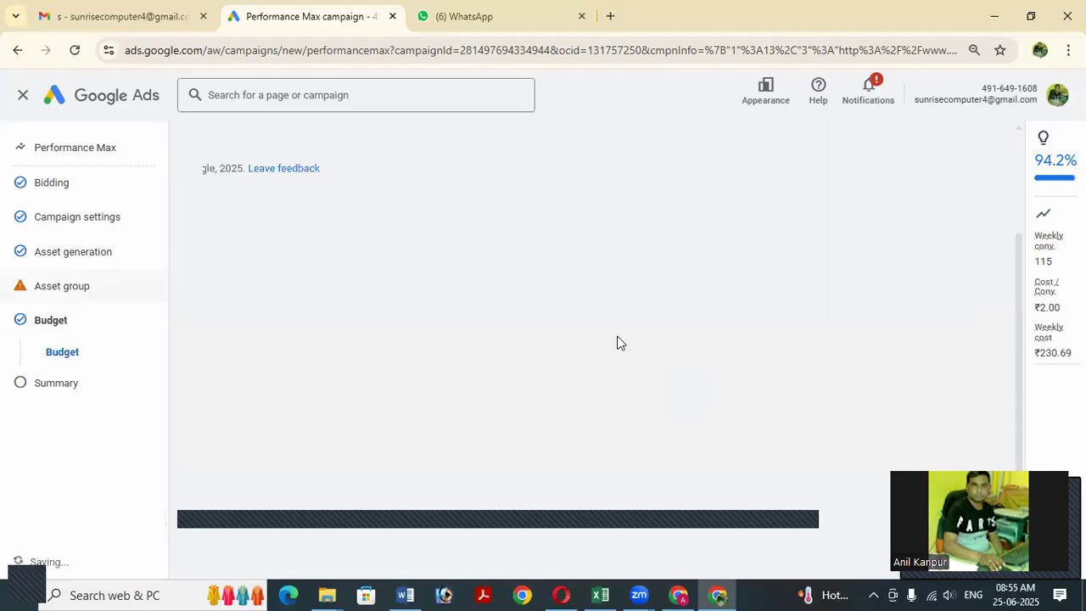
scroll(617, 341, down, 2)
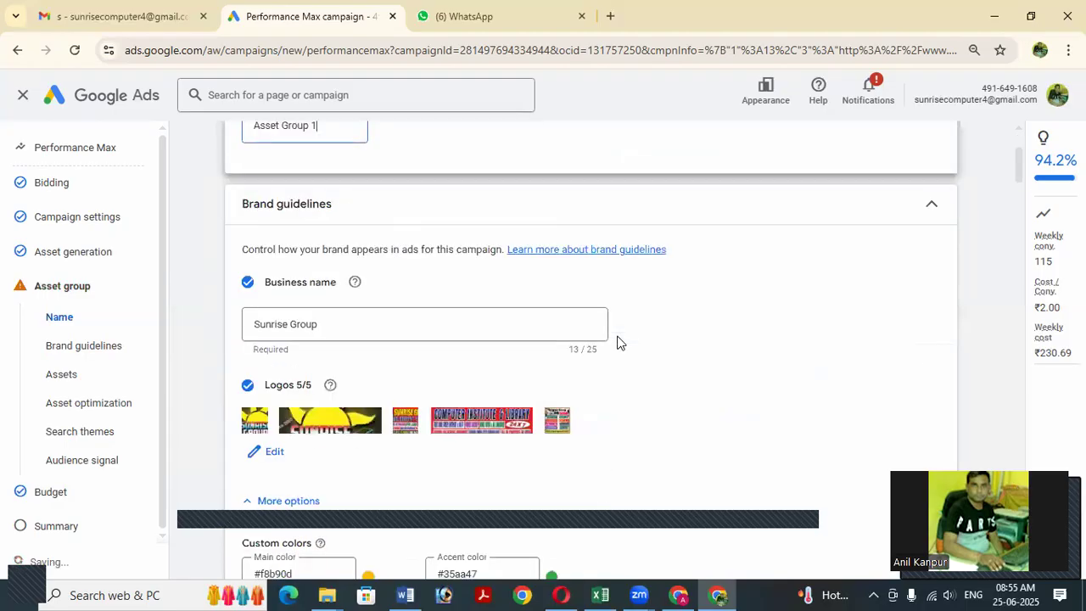
scroll(617, 342, down, 3)
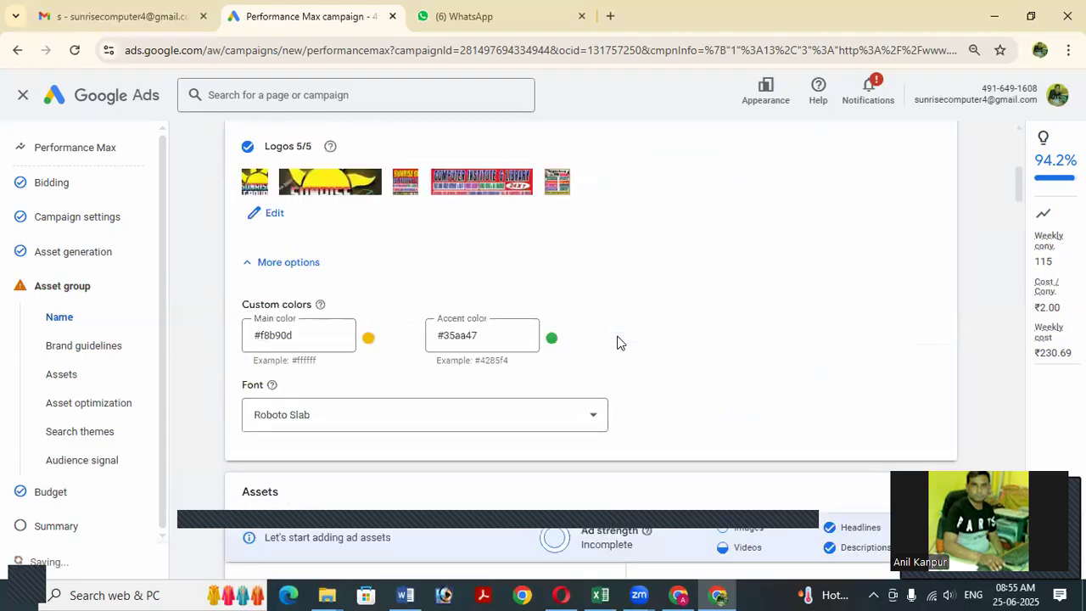
scroll(617, 342, down, 1)
scroll(618, 342, down, 3)
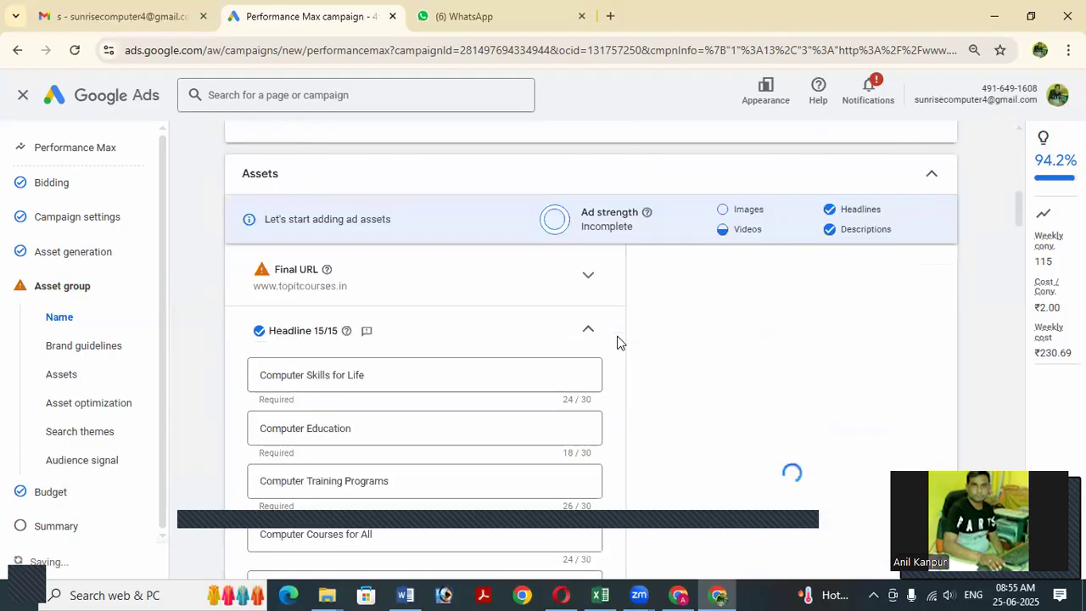
scroll(368, 326, down, 2)
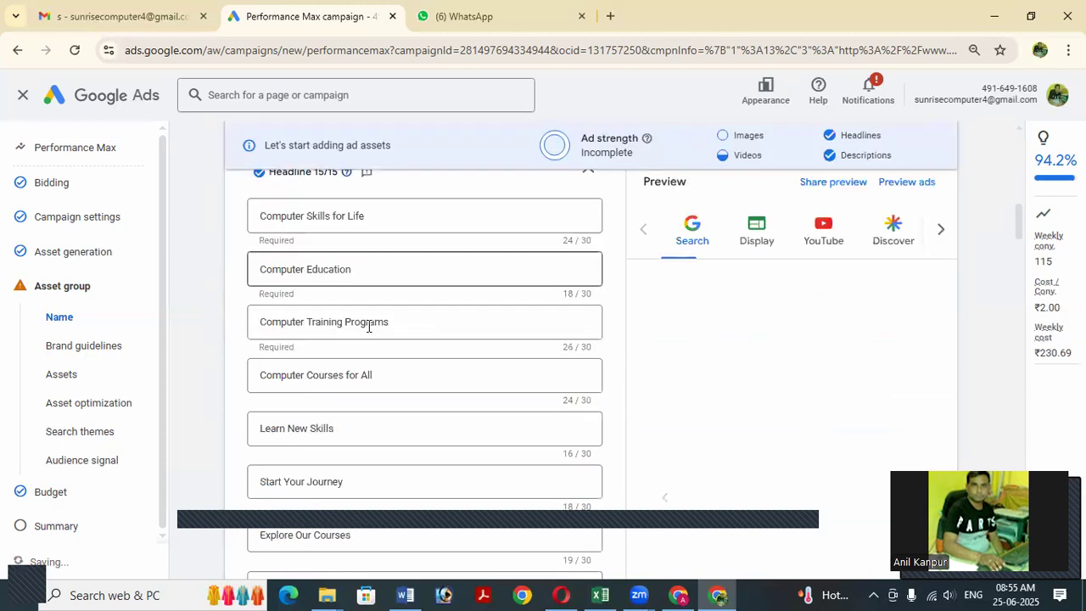
scroll(368, 322, up, 1)
scroll(367, 332, up, 1)
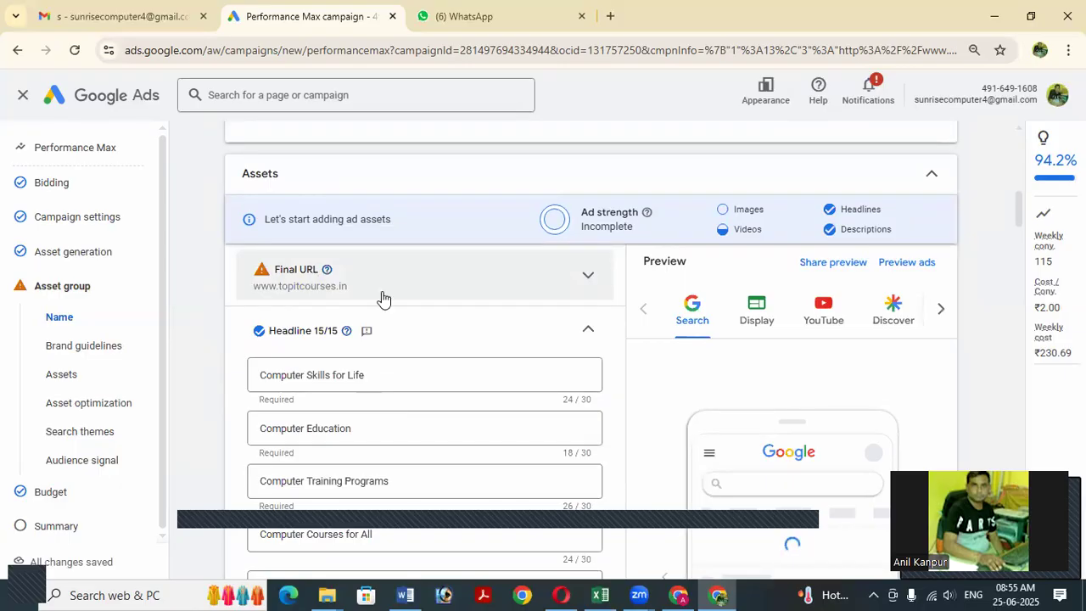
click(462, 297)
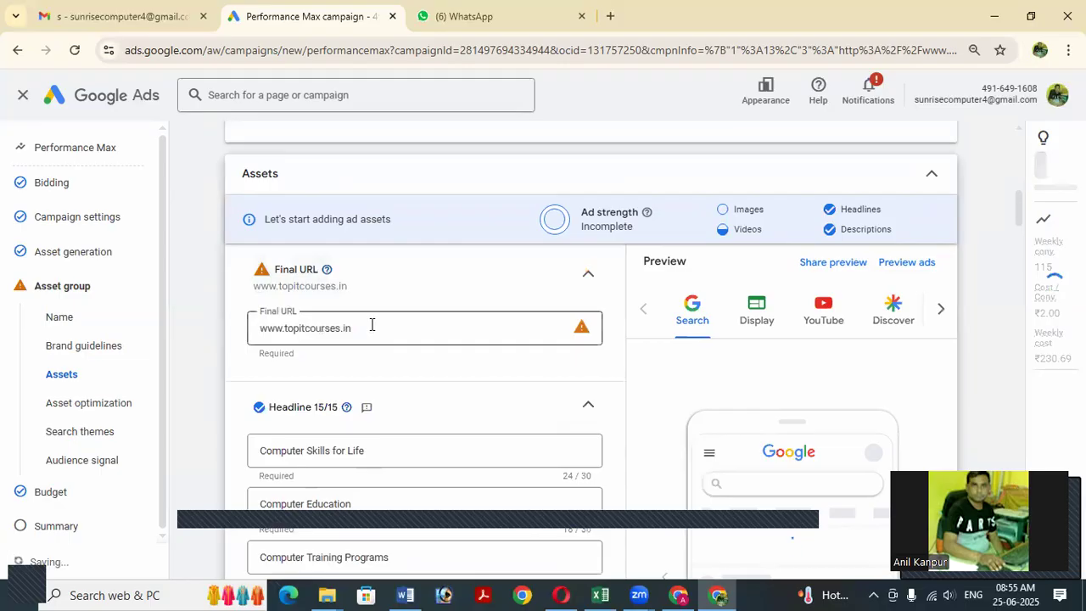
click(404, 323)
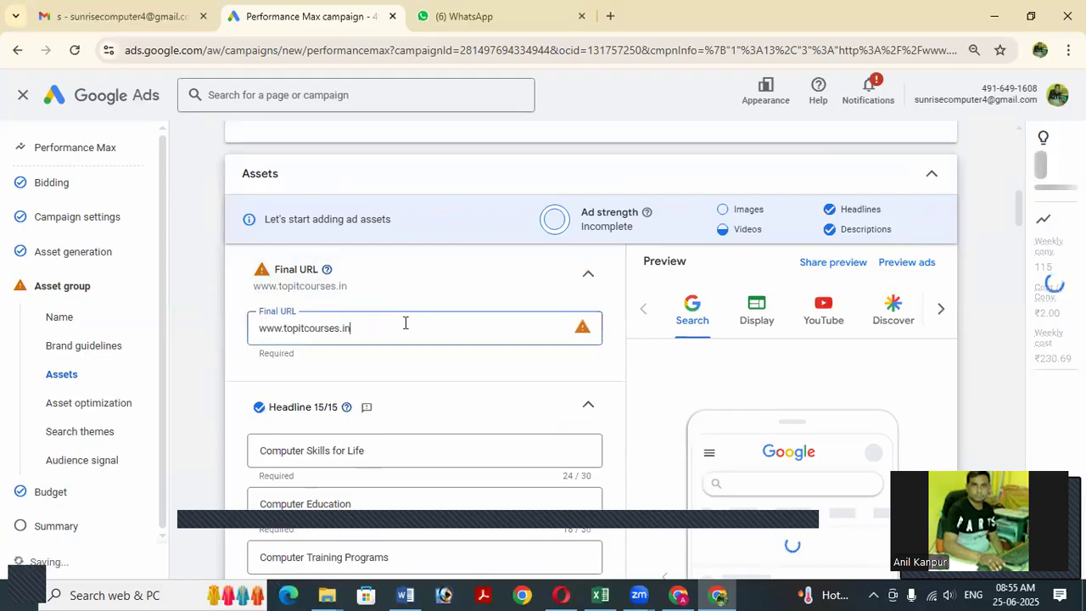
key(Home)
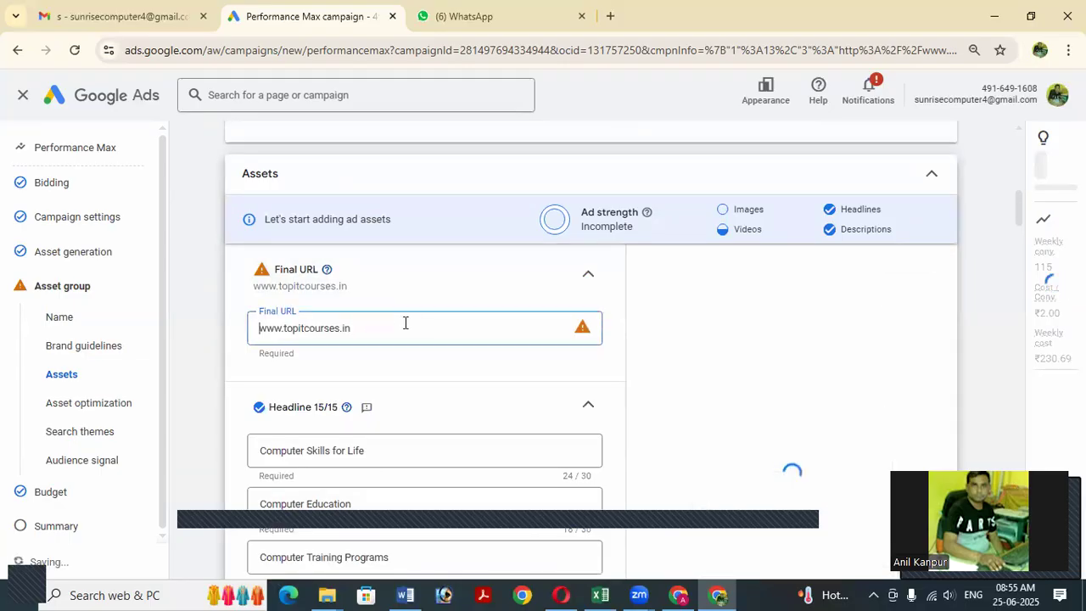
text(http)
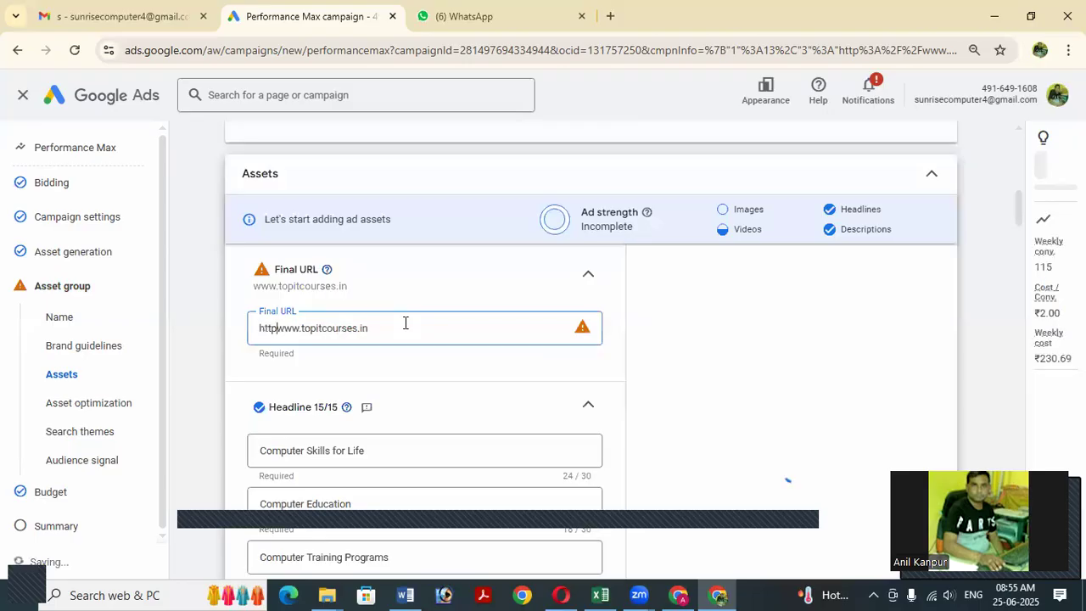
text(s)
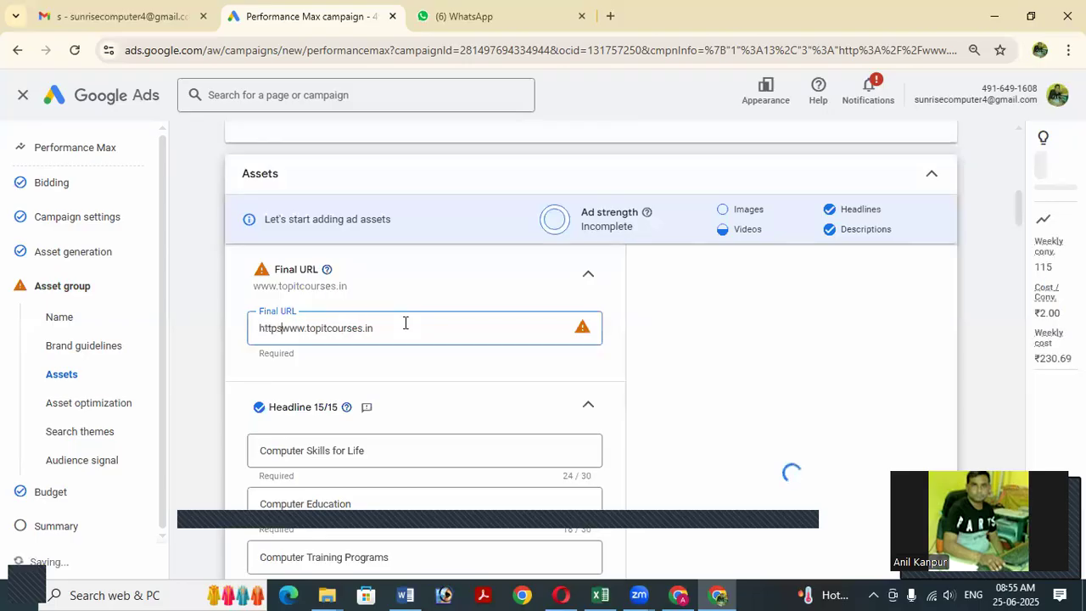
text(://)
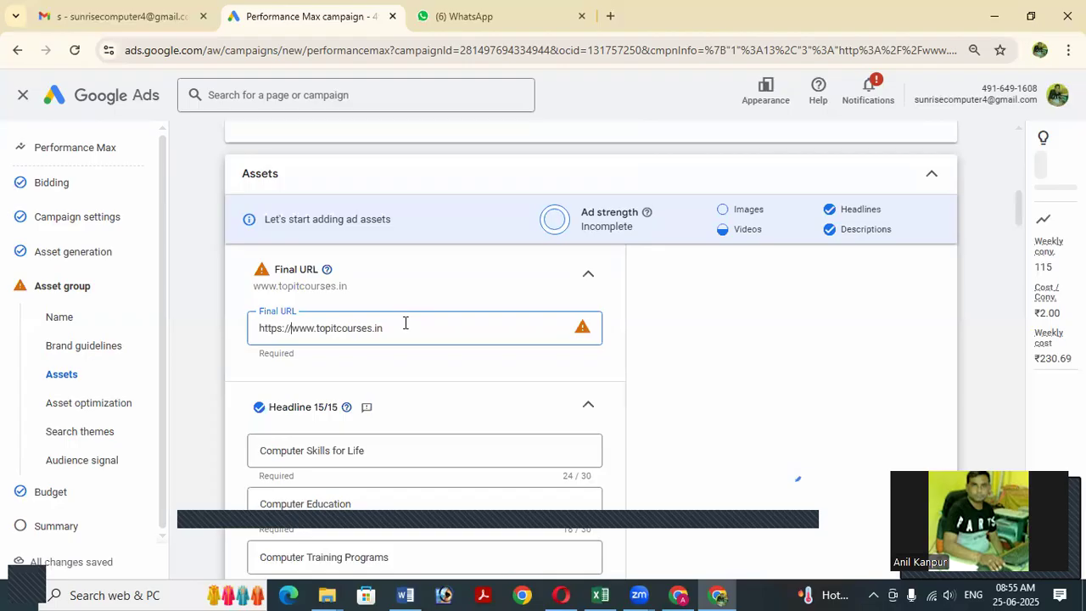
key(Tab)
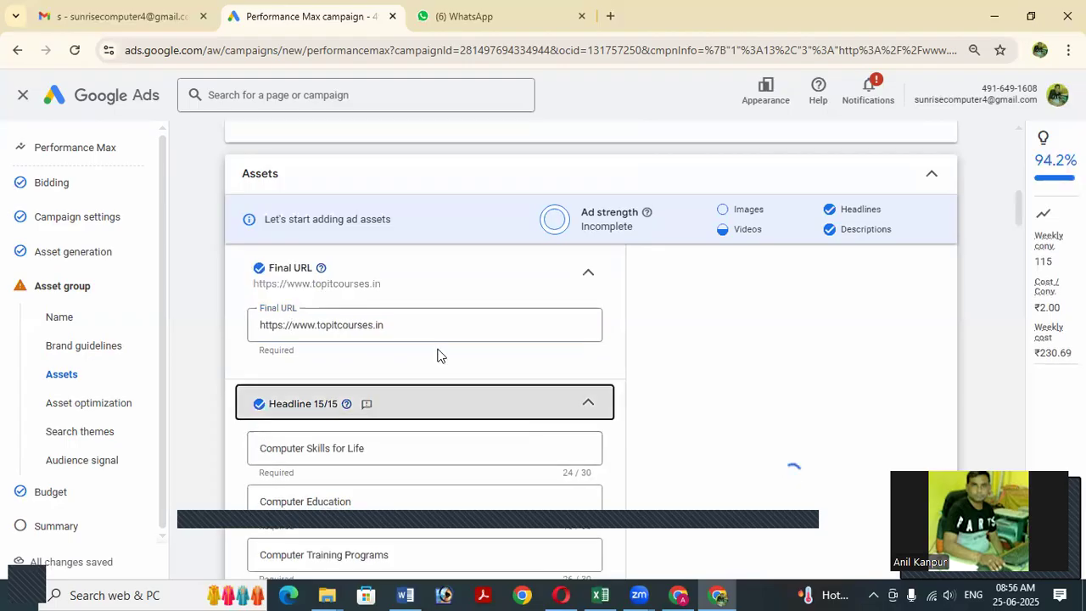
scroll(439, 348, down, 4)
scroll(439, 348, down, 1)
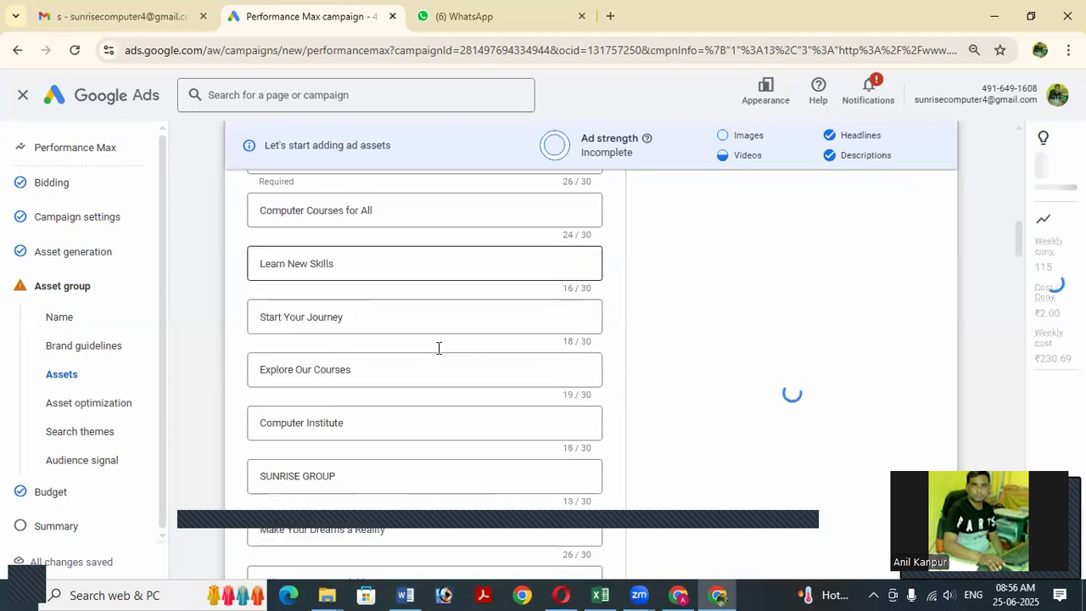
scroll(445, 354, down, 8)
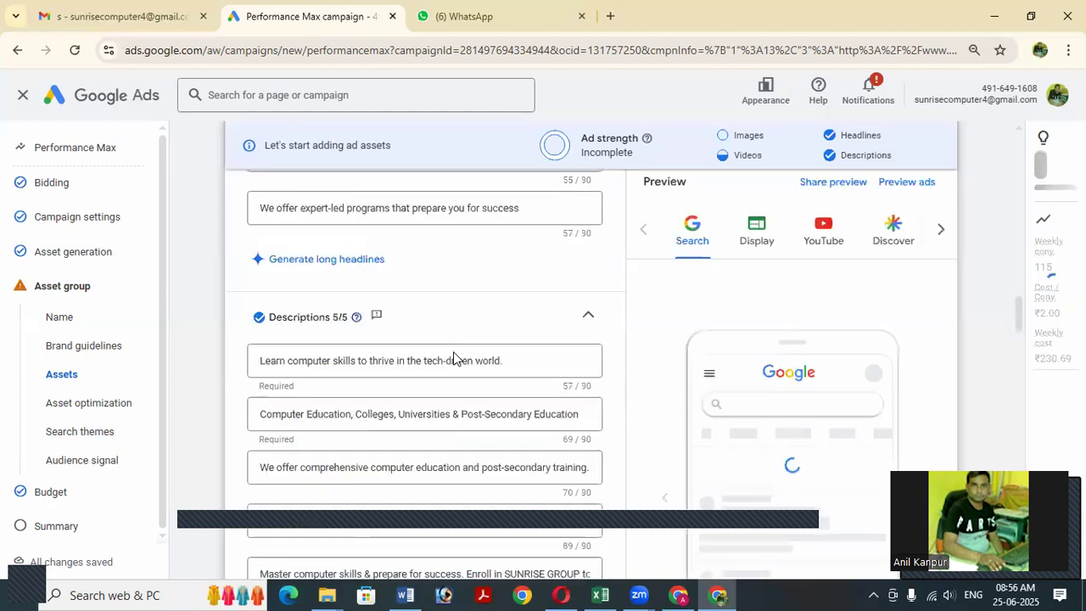
scroll(454, 358, down, 5)
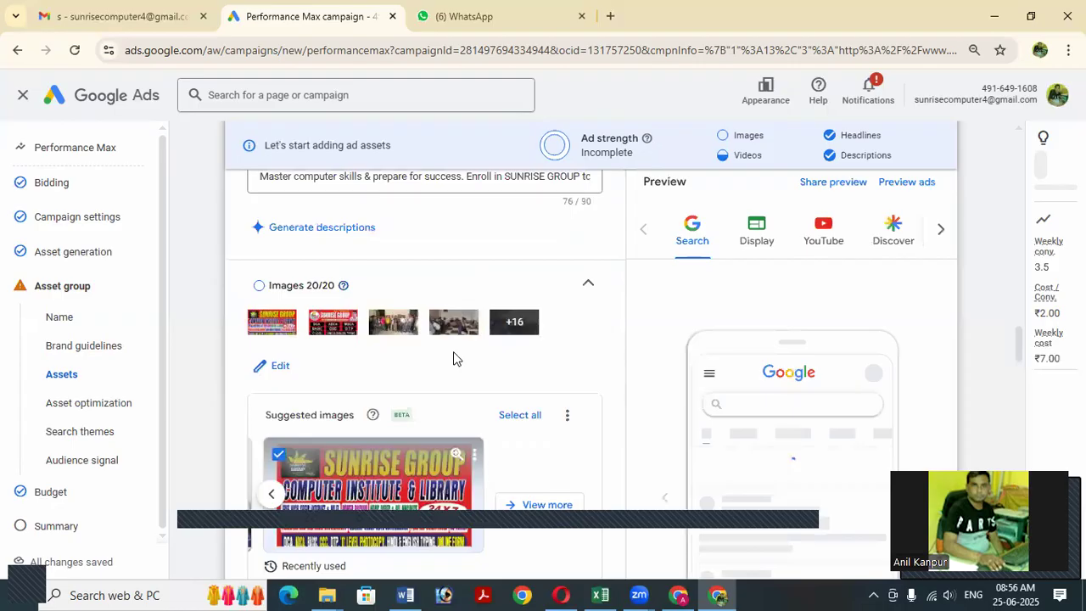
scroll(454, 358, down, 8)
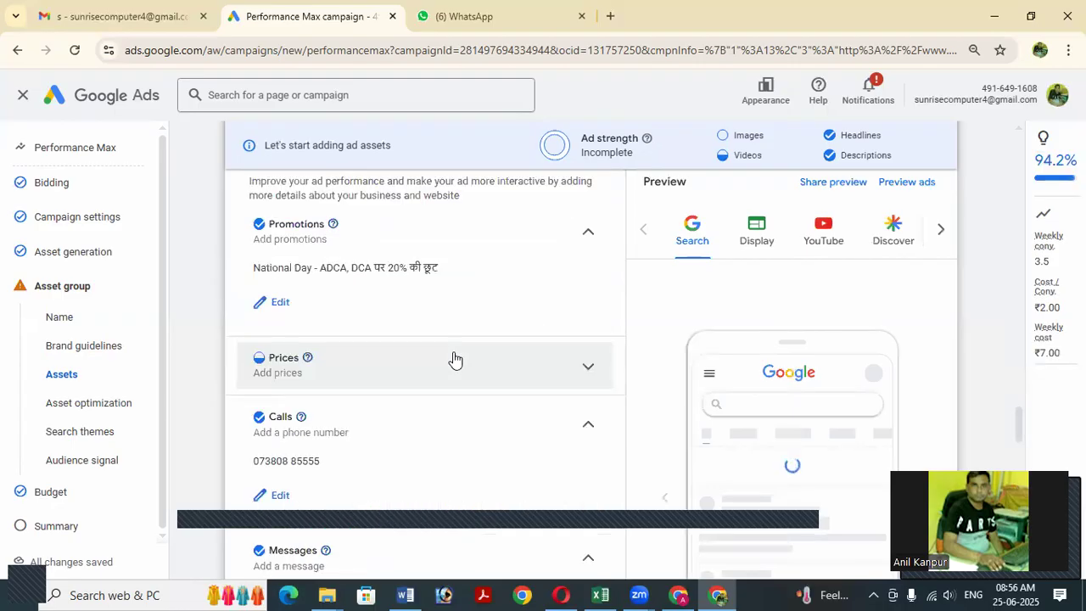
scroll(500, 374, down, 5)
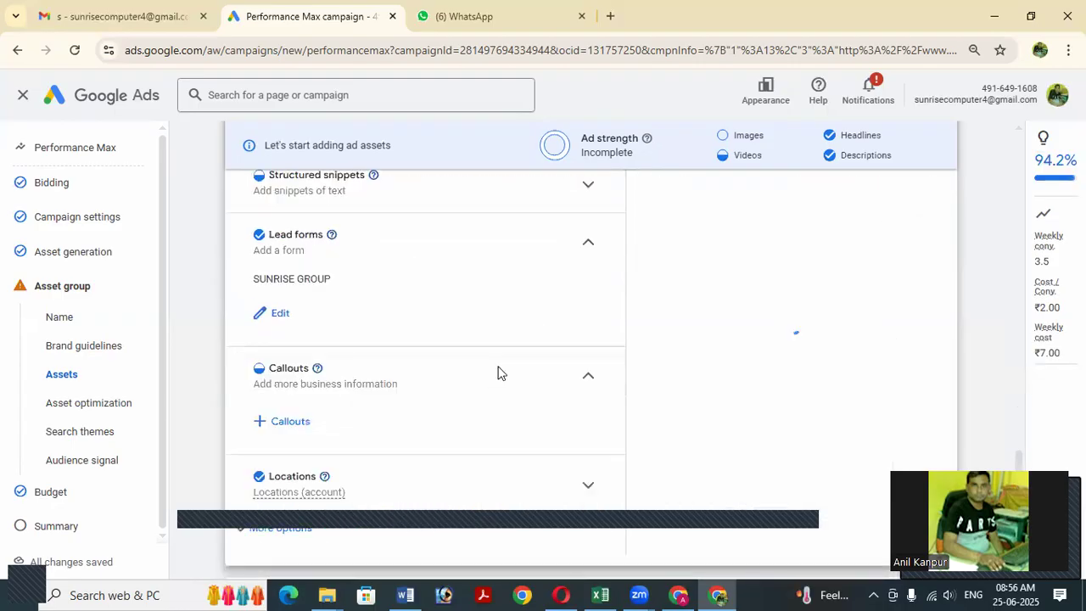
scroll(500, 374, down, 5)
scroll(509, 377, down, 1)
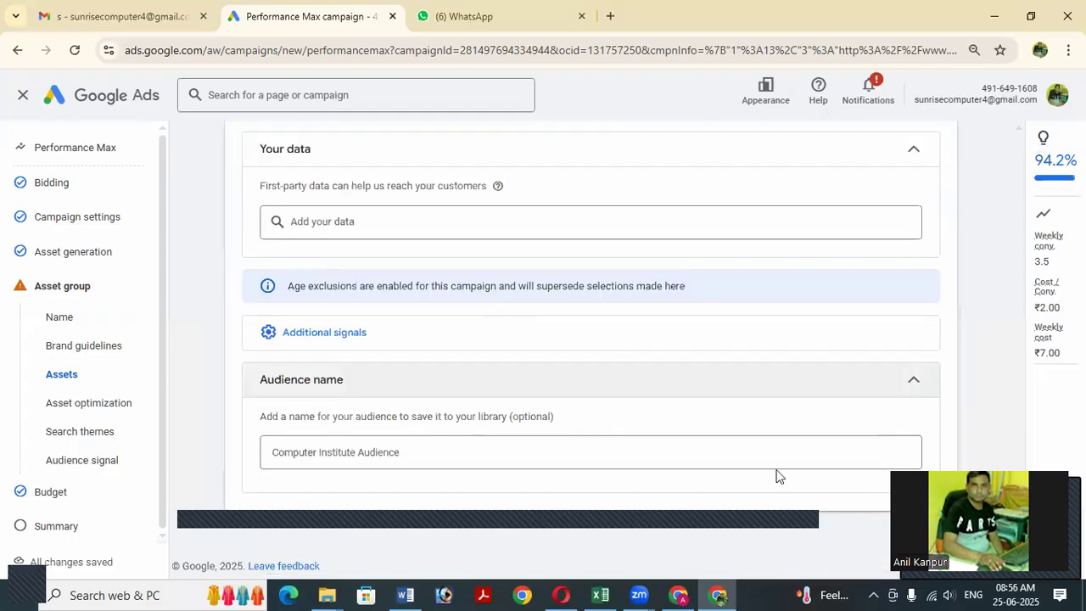
Change the daily budget from ₹32.96 to the recommended ₹1.00.
click(50, 494)
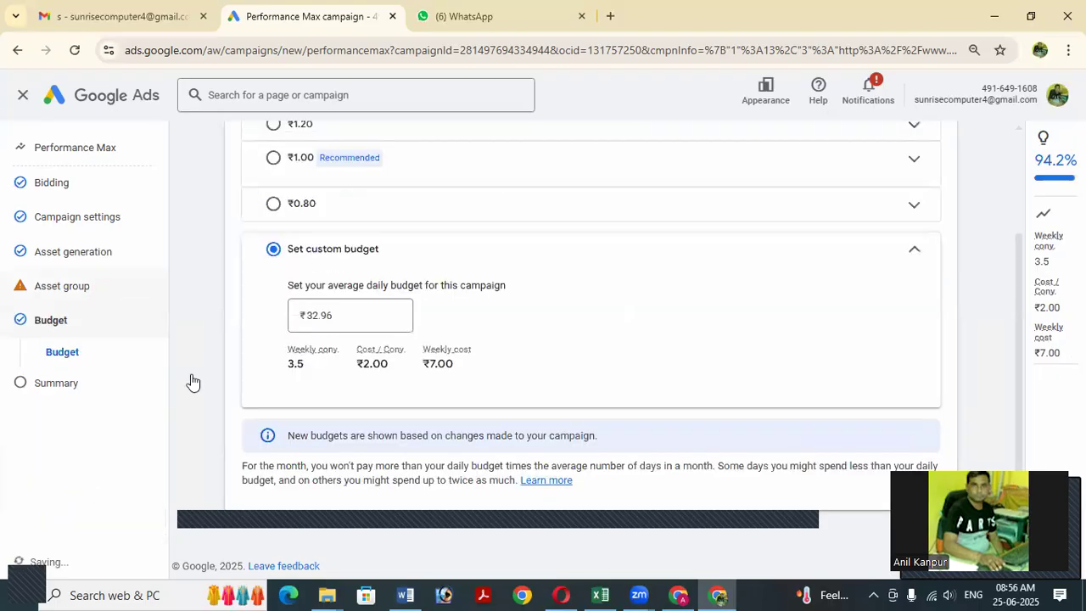
click(38, 322)
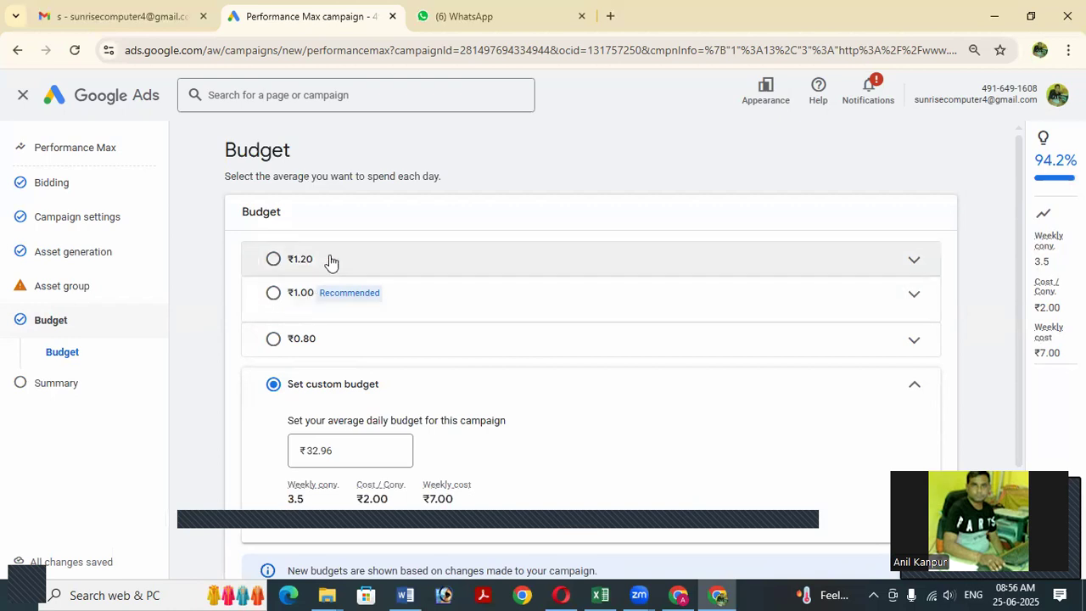
click(273, 294)
scroll(376, 349, down, 1)
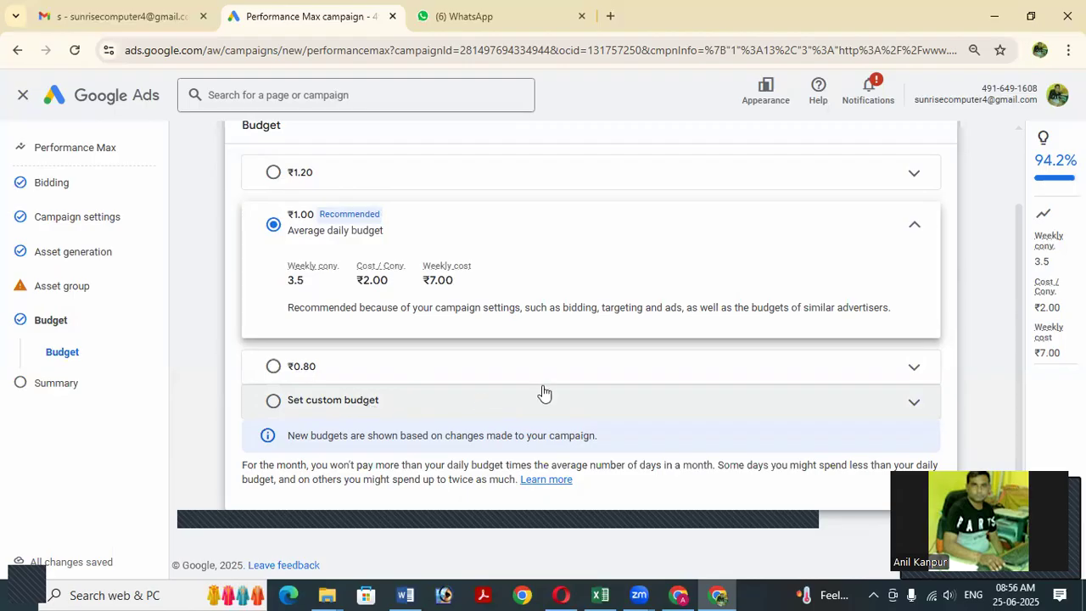
scroll(551, 381, up, 2)
scroll(582, 356, down, 2)
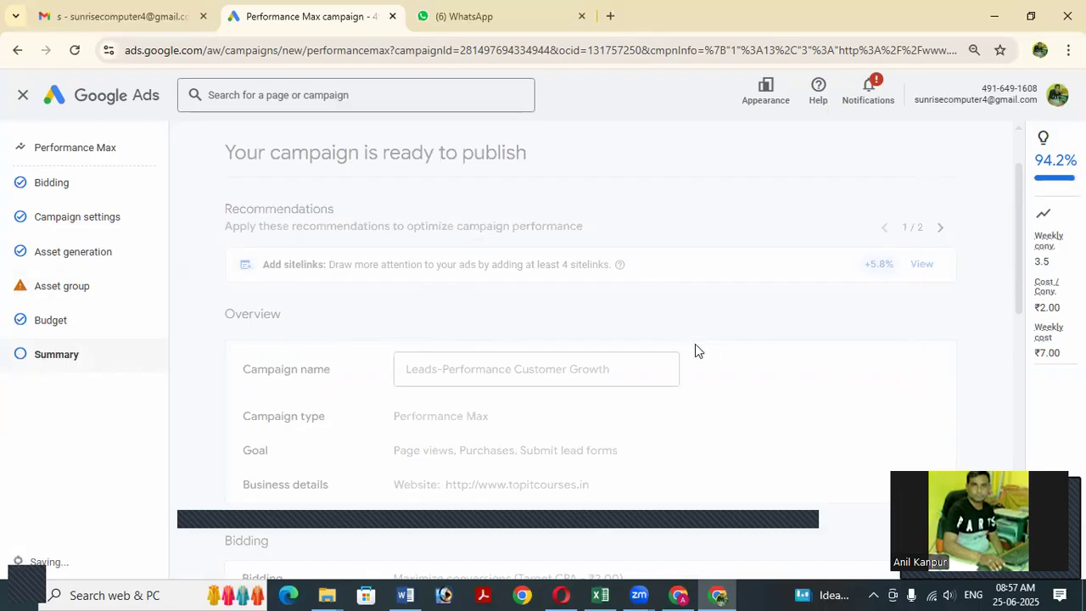
Review the Summary issues, then restore, move and re-maximize the browser and set zoom to 90%.
scroll(550, 435, down, 1)
scroll(868, 363, down, 6)
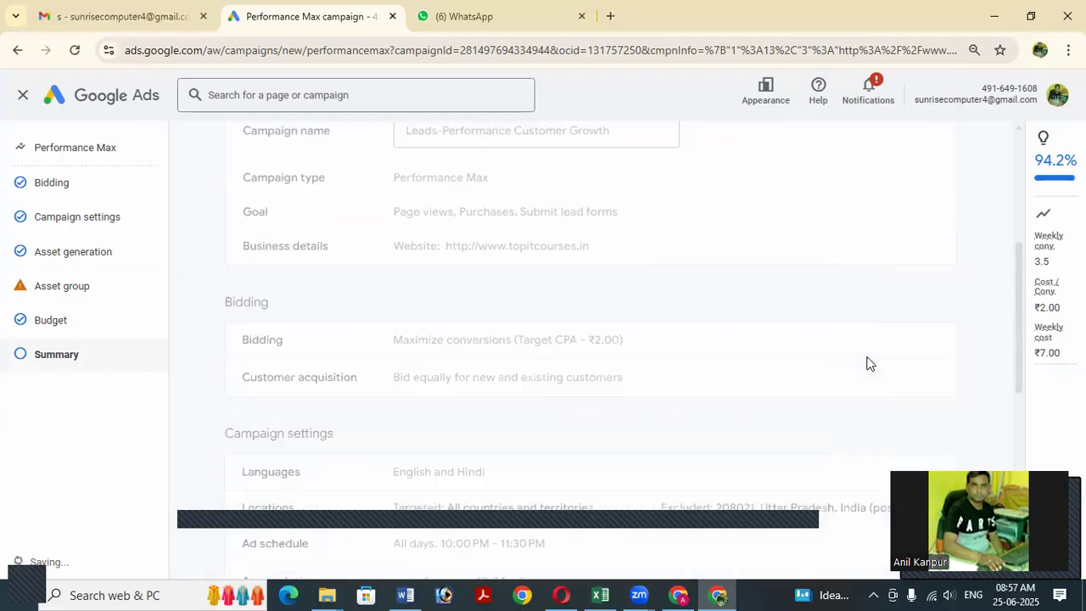
scroll(868, 364, up, 4)
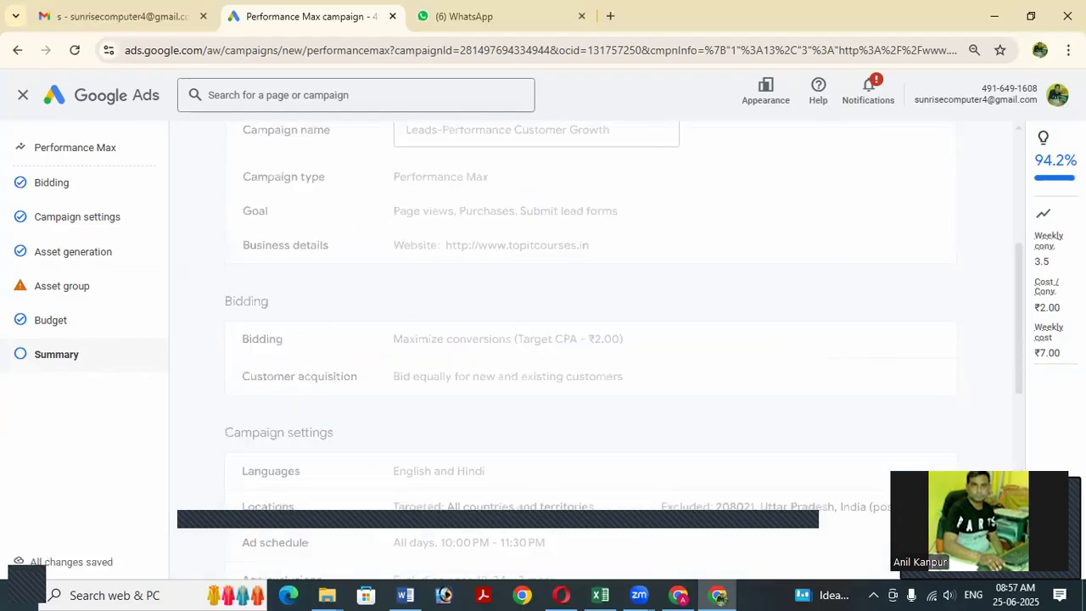
click(1032, 17)
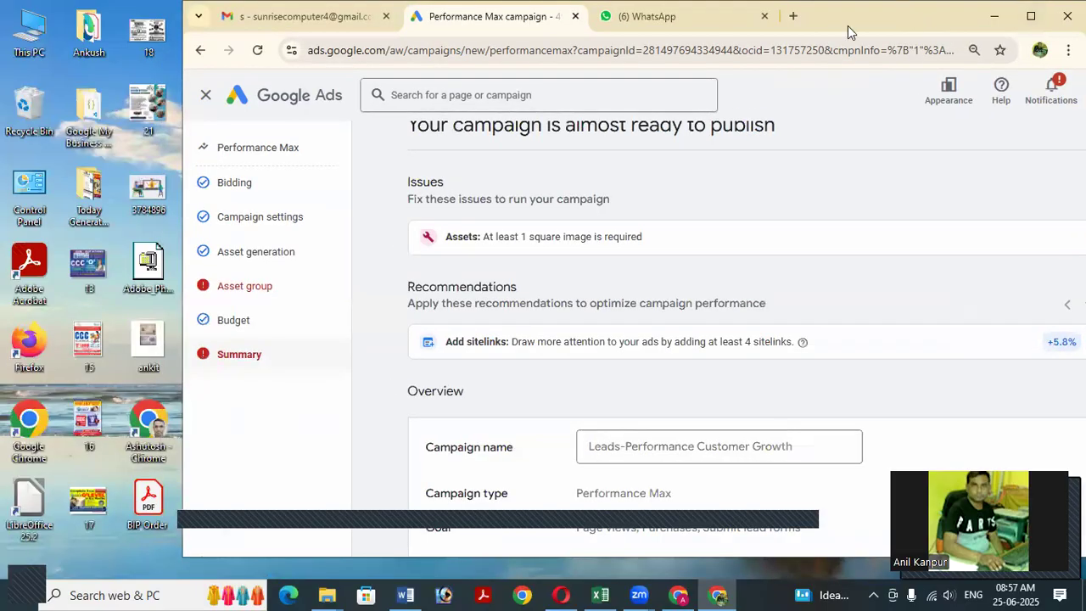
drag(847, 26, 703, 26)
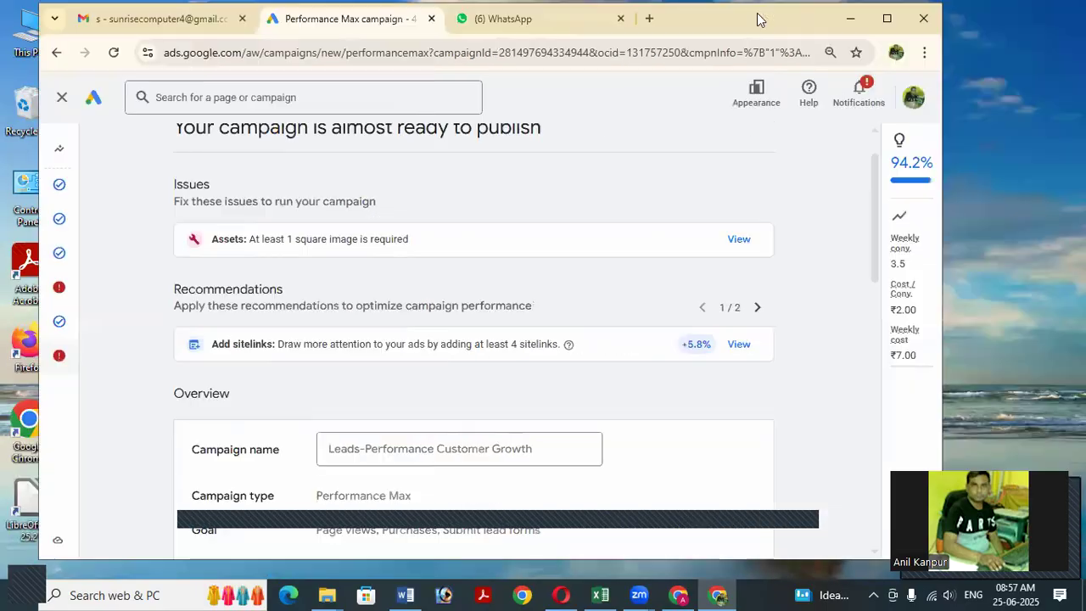
click(887, 26)
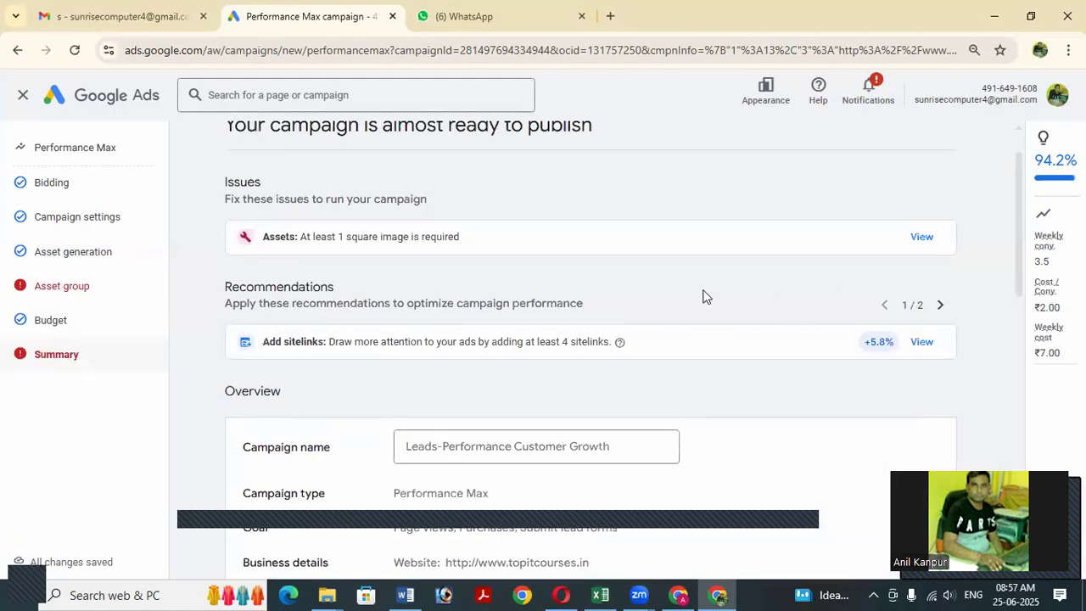
key(ctrl+minus)
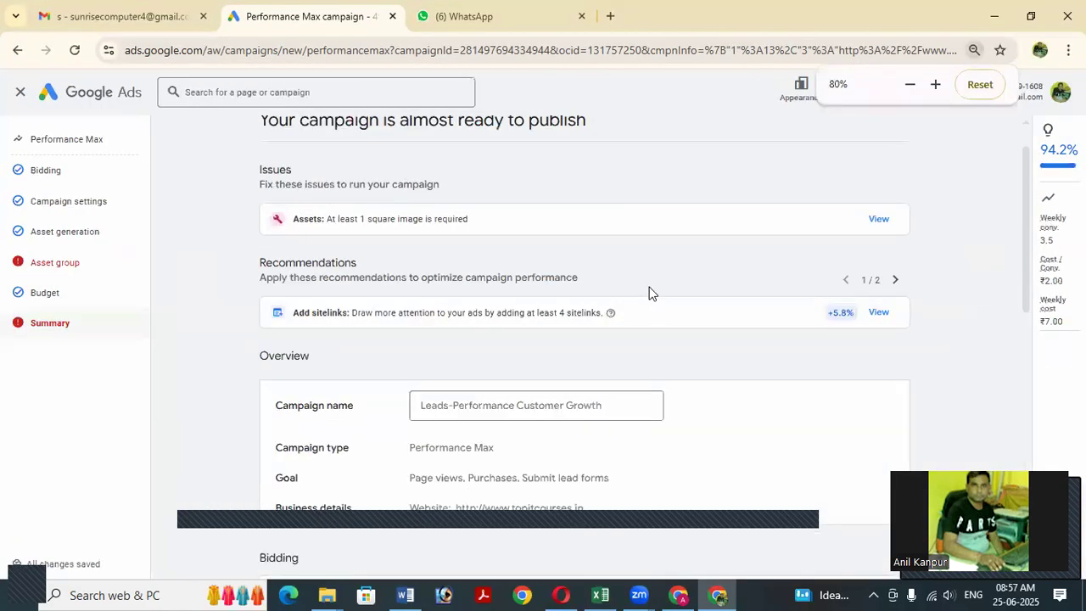
key(ctrl+plus)
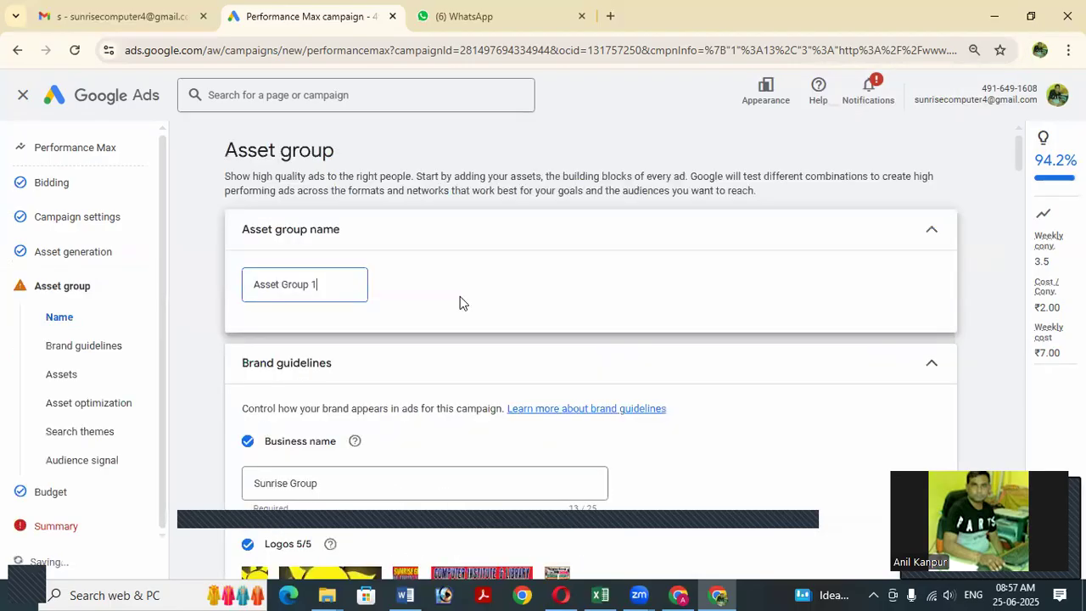
scroll(509, 301, down, 2)
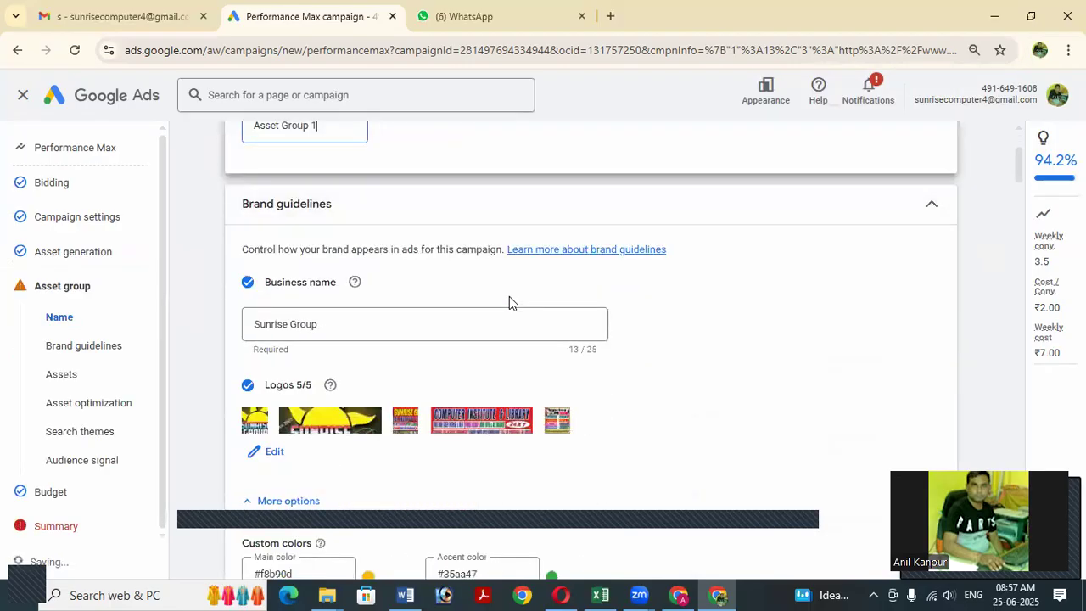
scroll(513, 304, down, 2)
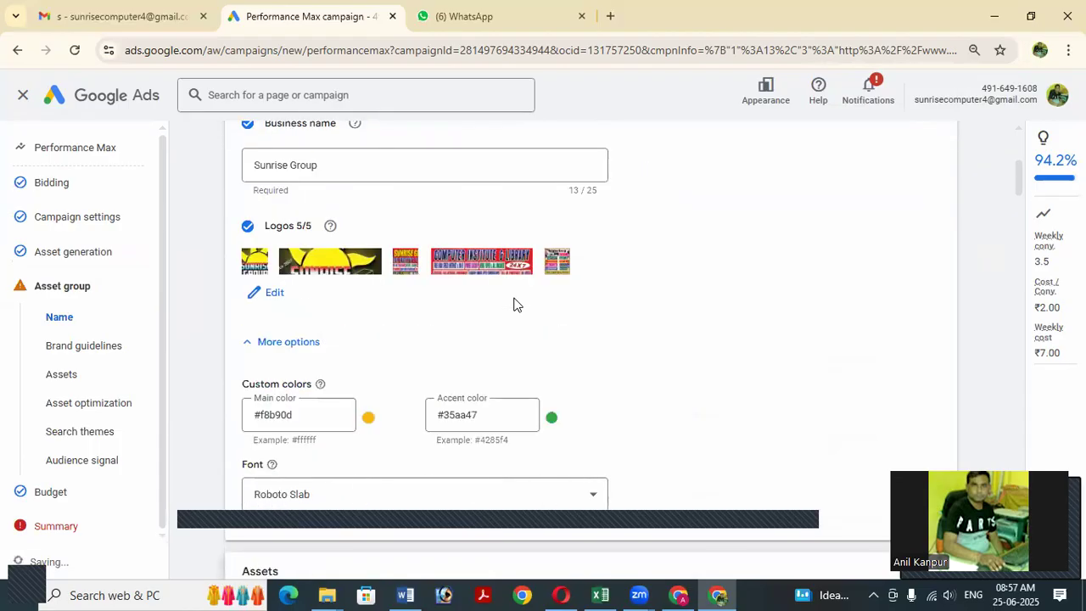
scroll(513, 304, down, 3)
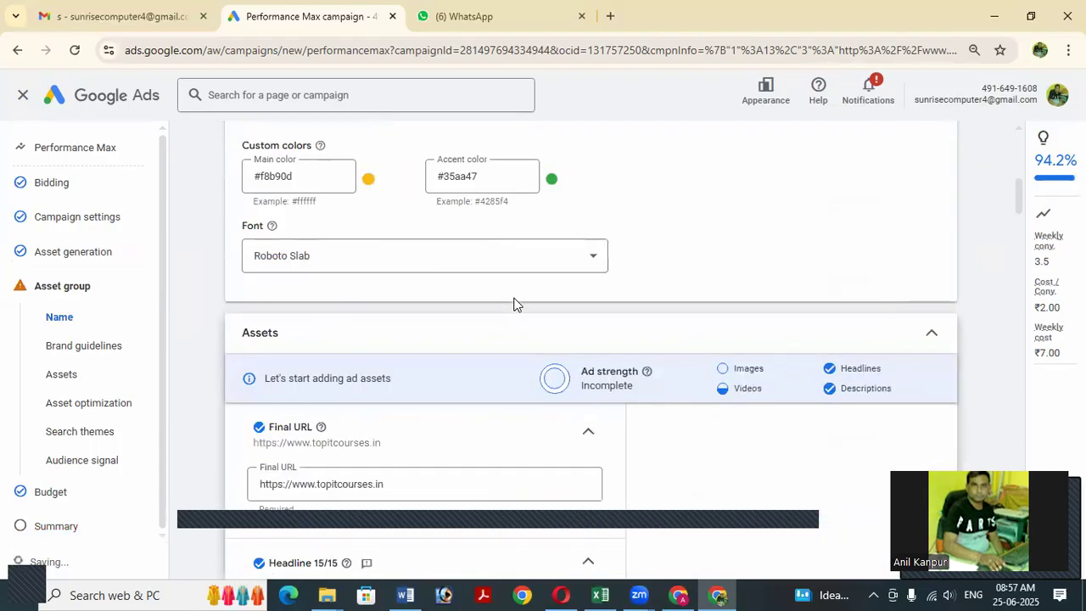
scroll(513, 303, down, 1)
scroll(513, 304, down, 1)
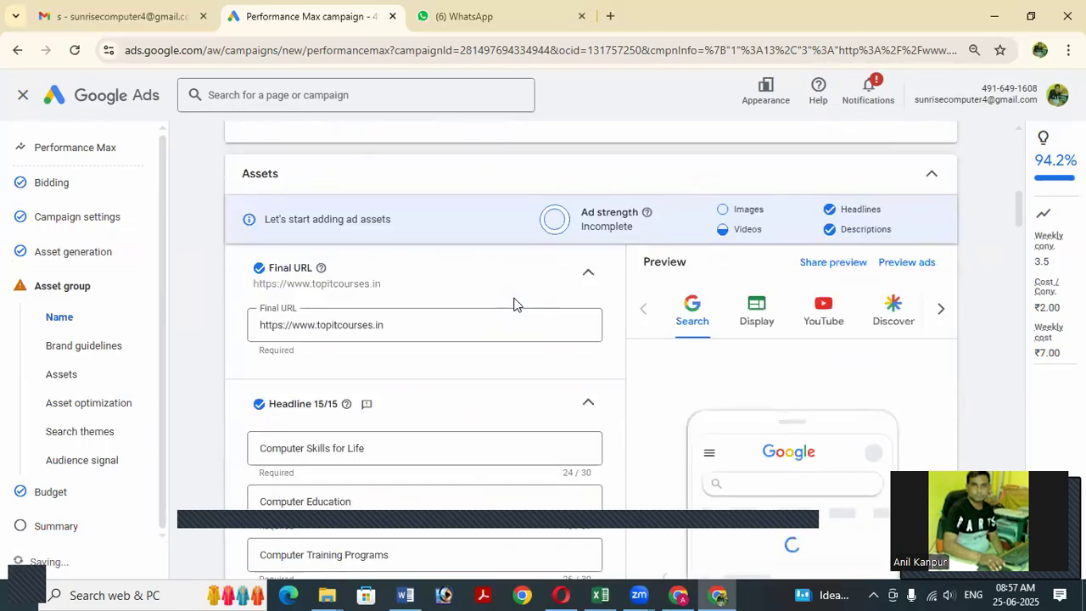
scroll(513, 304, down, 1)
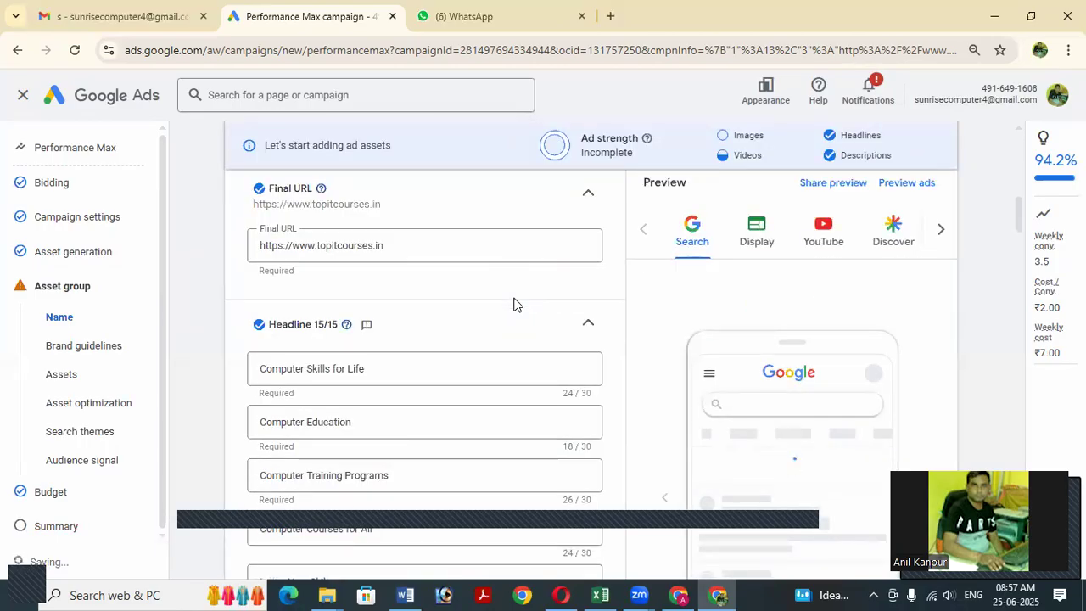
scroll(514, 304, down, 1)
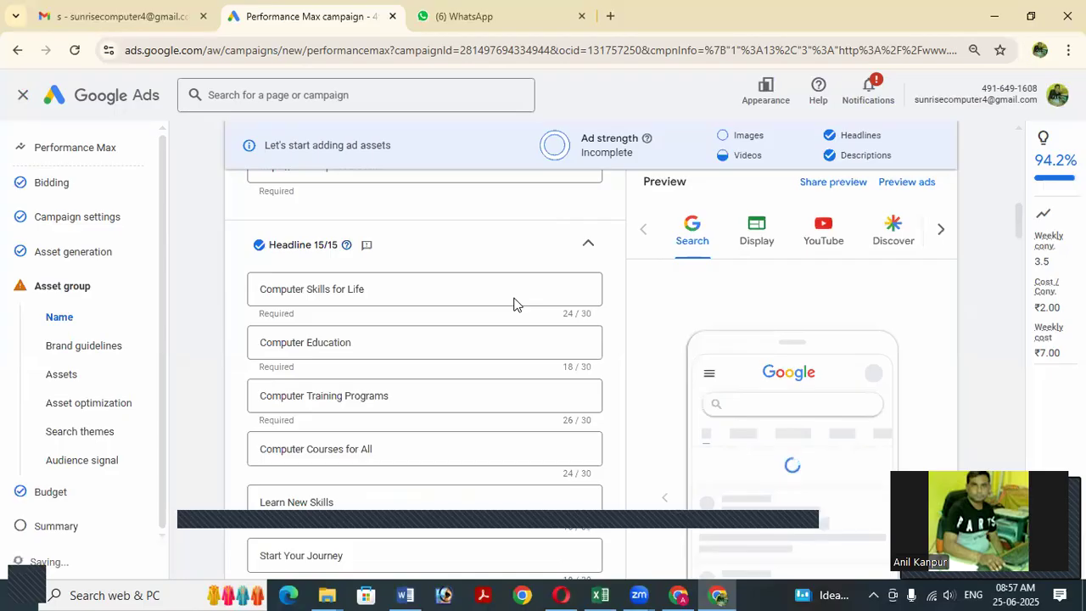
scroll(513, 303, down, 2)
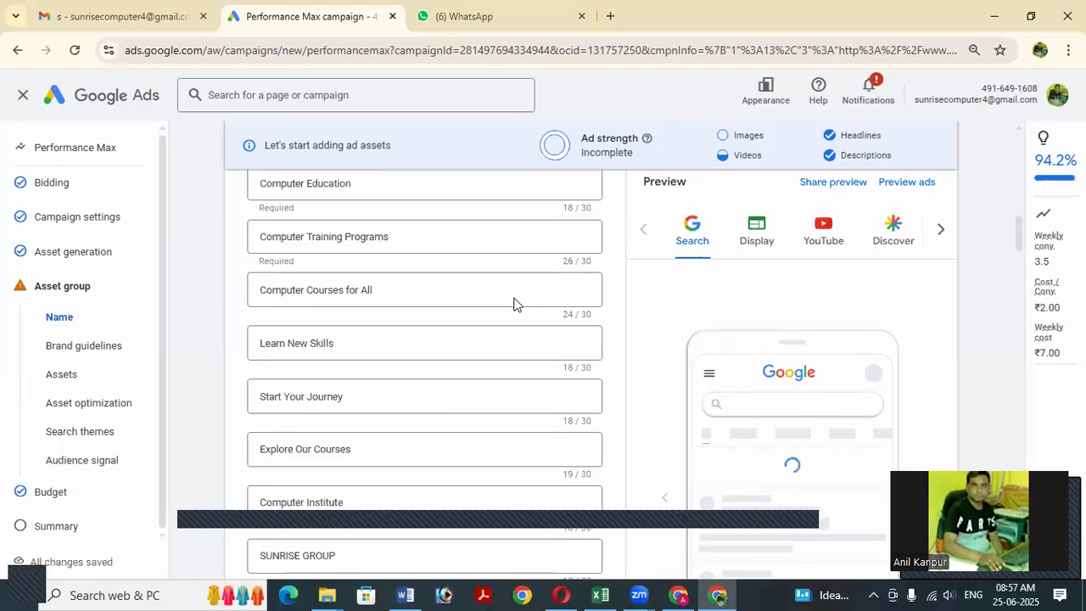
scroll(513, 304, down, 2)
scroll(513, 304, down, 1)
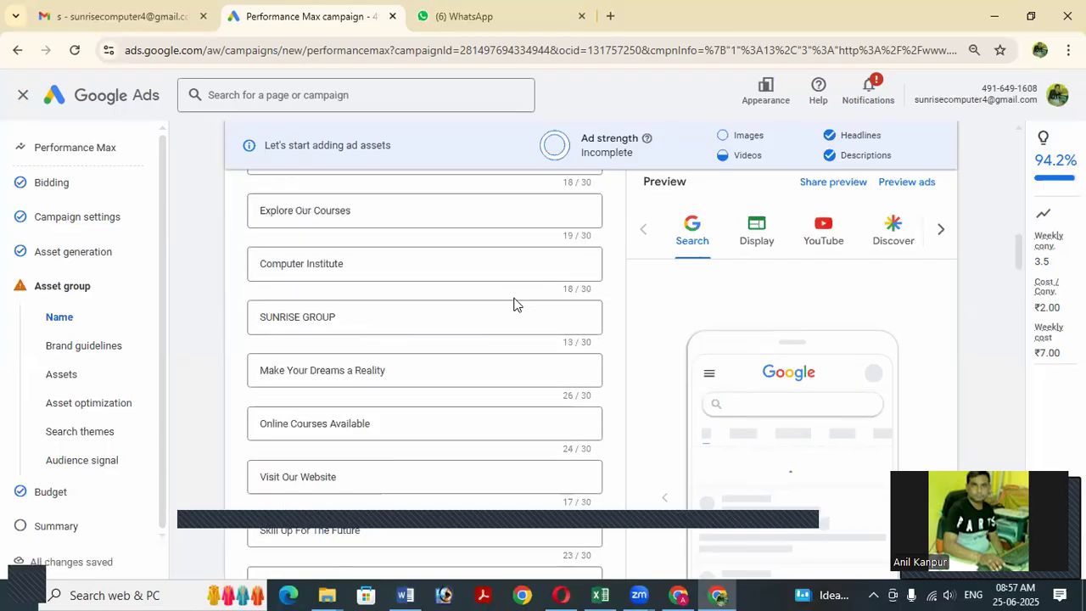
scroll(513, 304, down, 1)
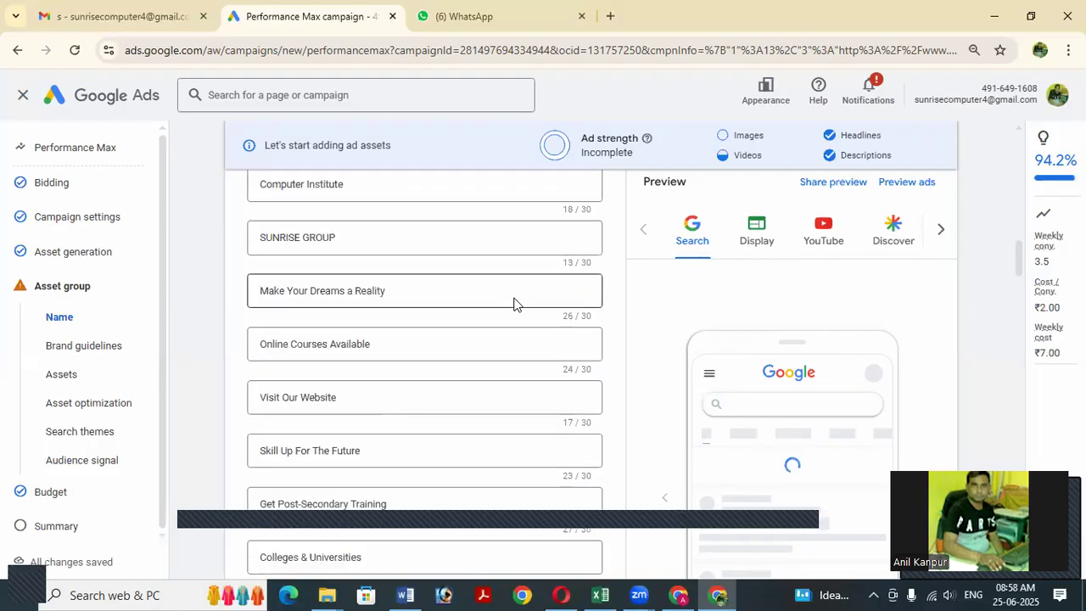
scroll(513, 303, down, 1)
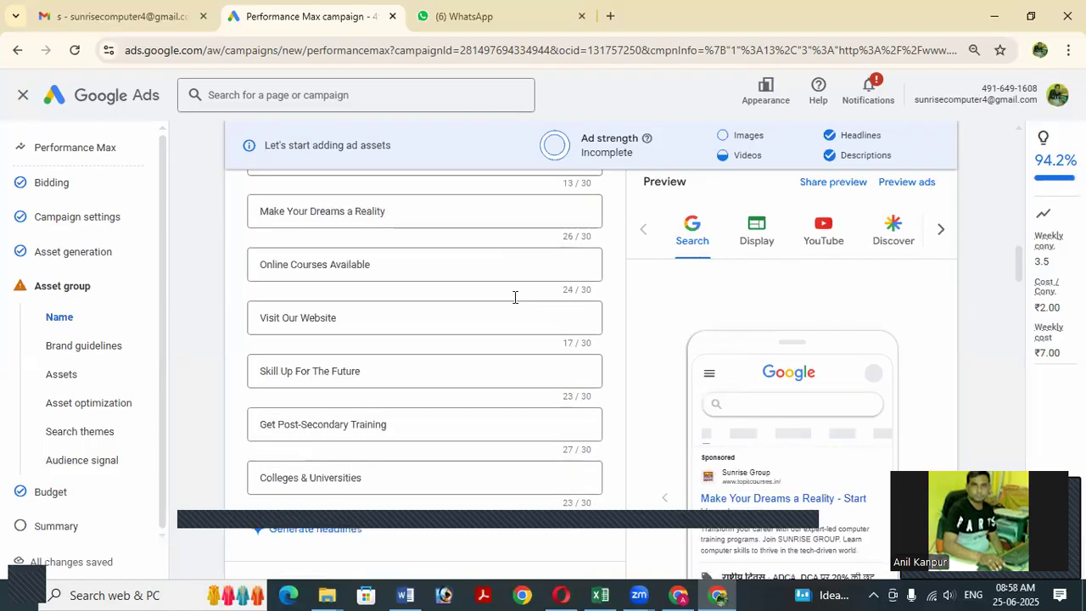
scroll(514, 304, down, 1)
scroll(519, 304, down, 2)
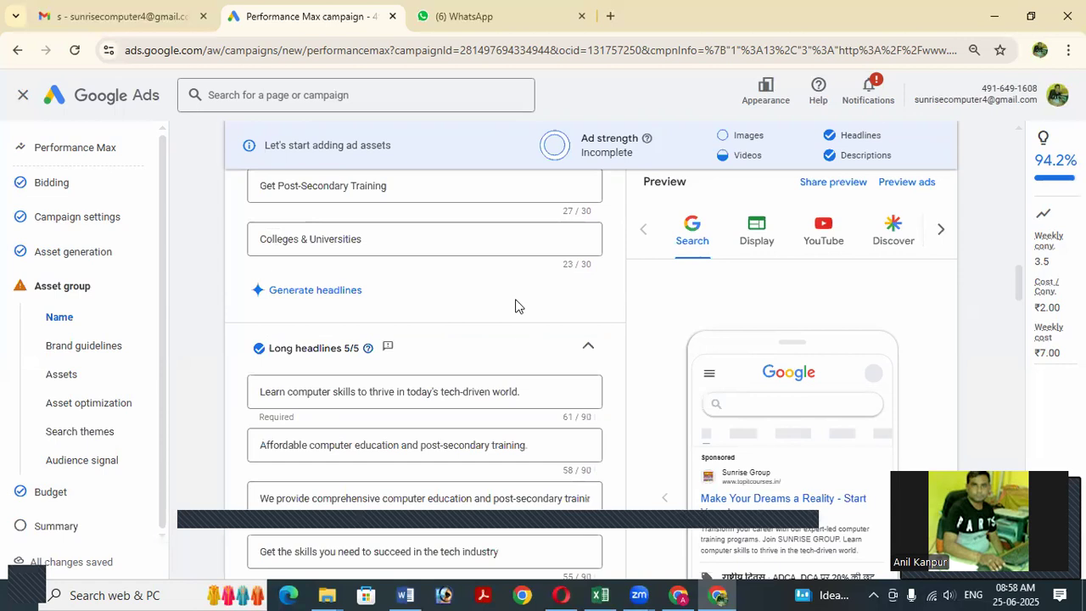
scroll(518, 307, down, 1)
scroll(518, 306, down, 2)
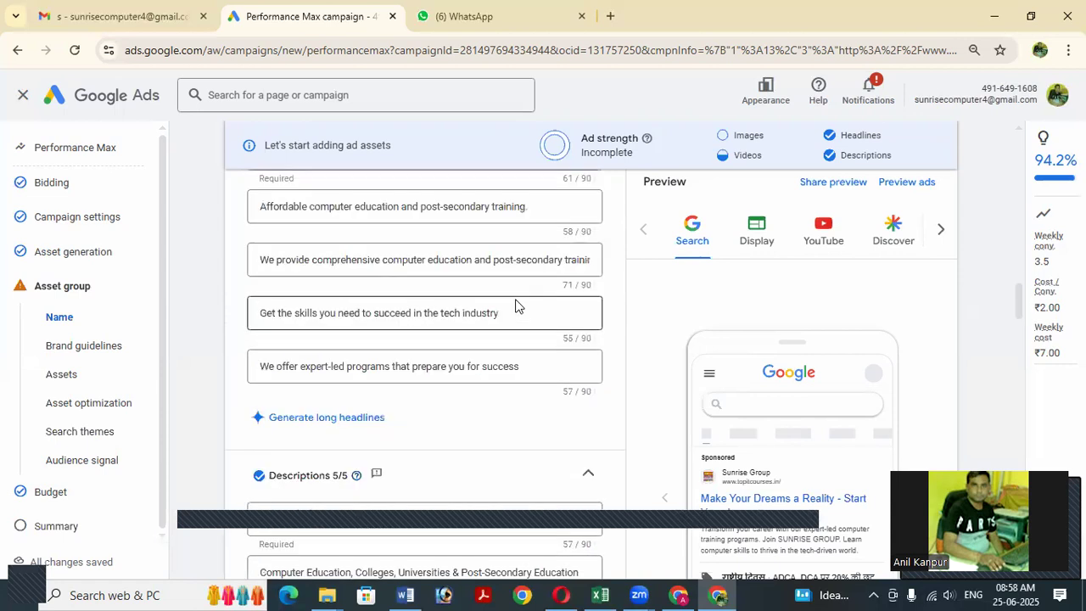
scroll(518, 305, down, 1)
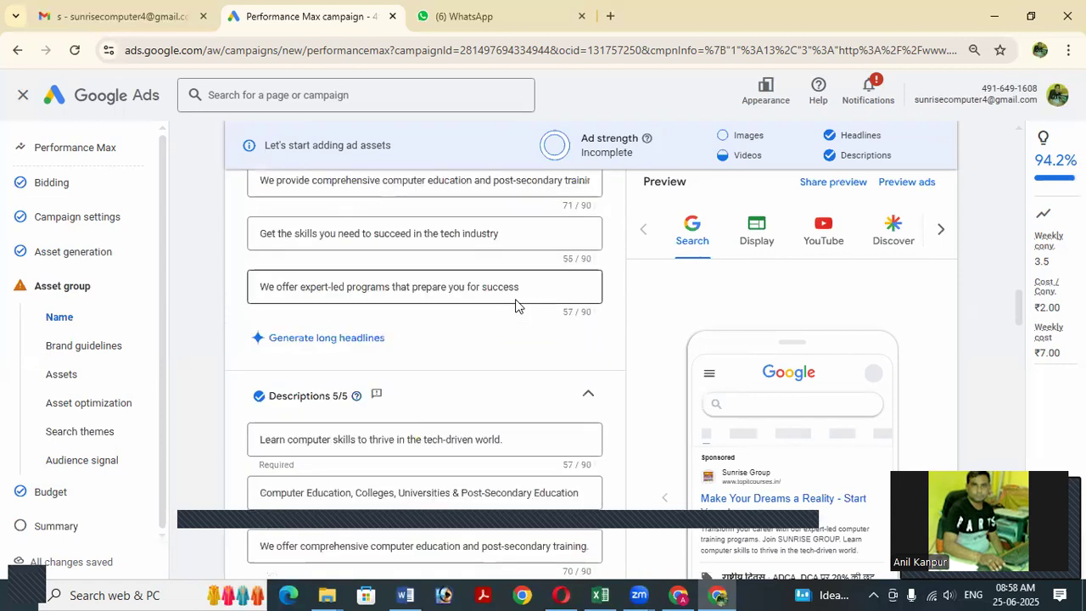
scroll(518, 306, down, 1)
scroll(519, 306, down, 1)
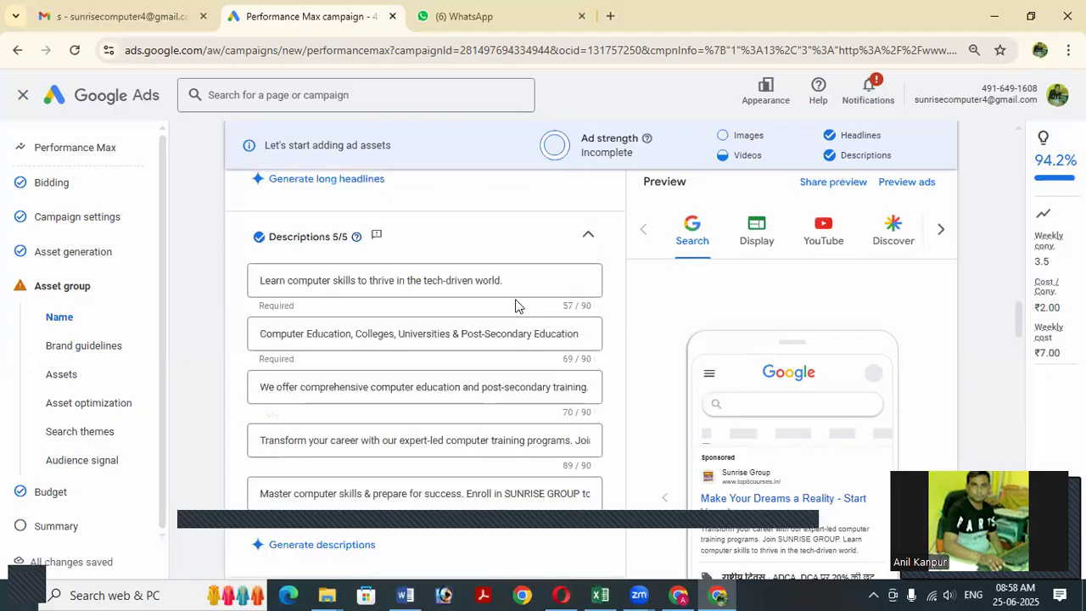
scroll(519, 306, down, 2)
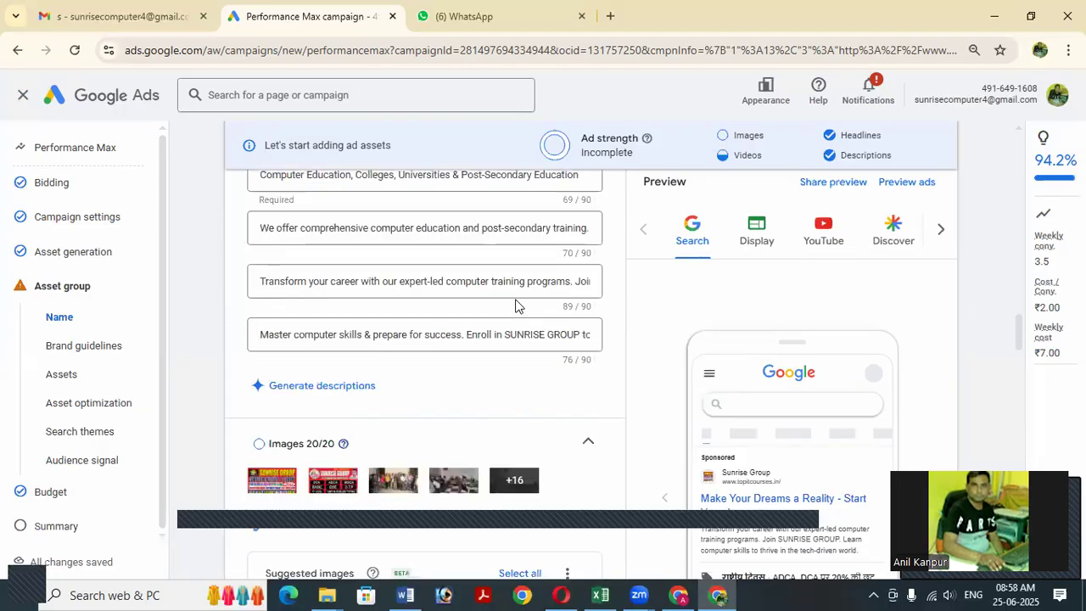
scroll(518, 307, up, 2)
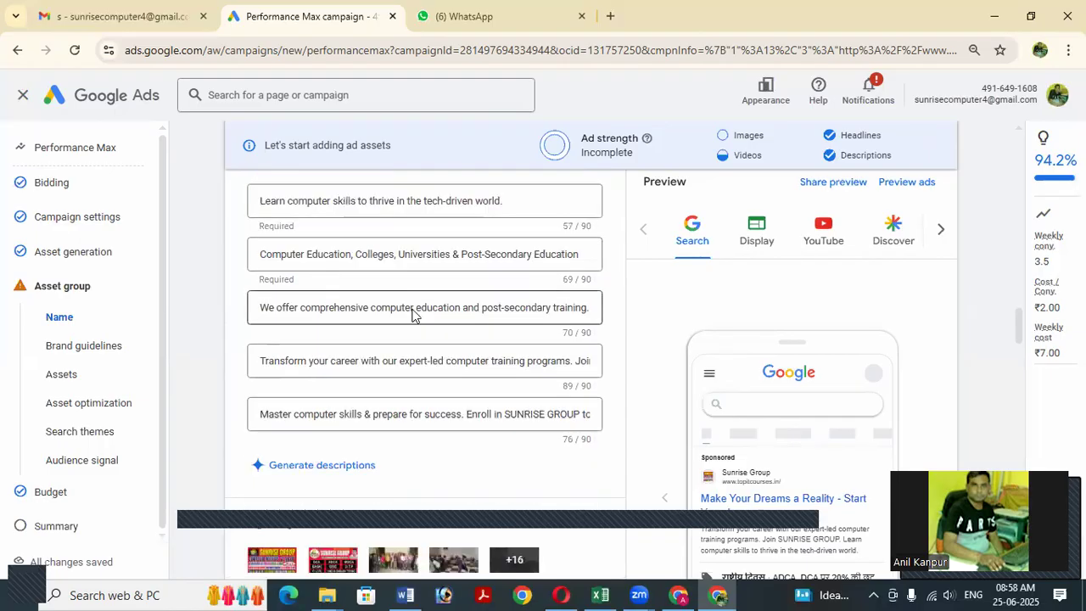
scroll(414, 316, down, 3)
scroll(413, 316, down, 1)
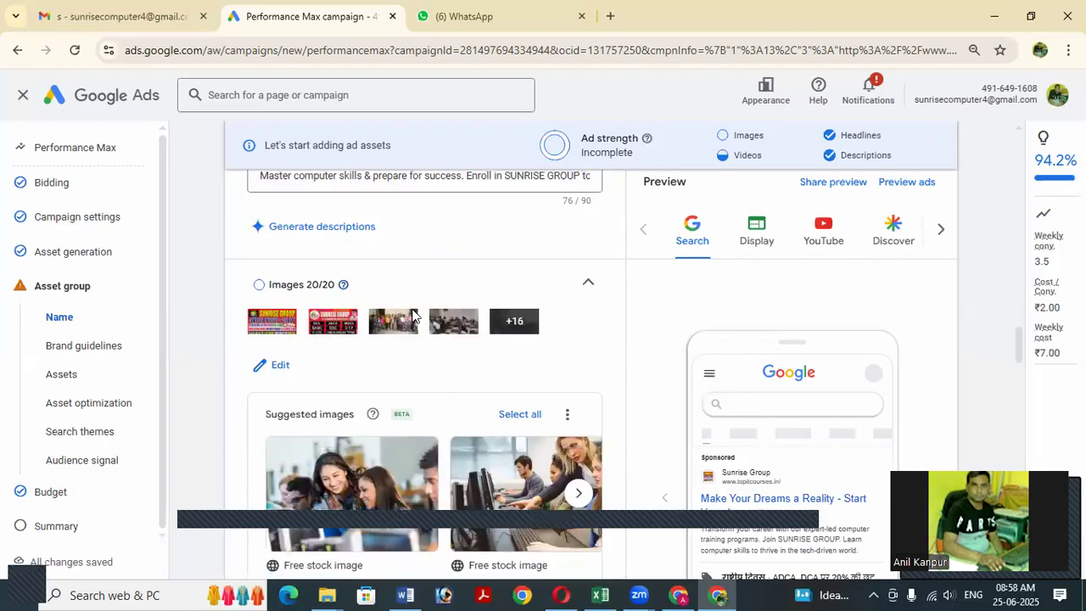
scroll(413, 315, down, 1)
scroll(413, 316, down, 4)
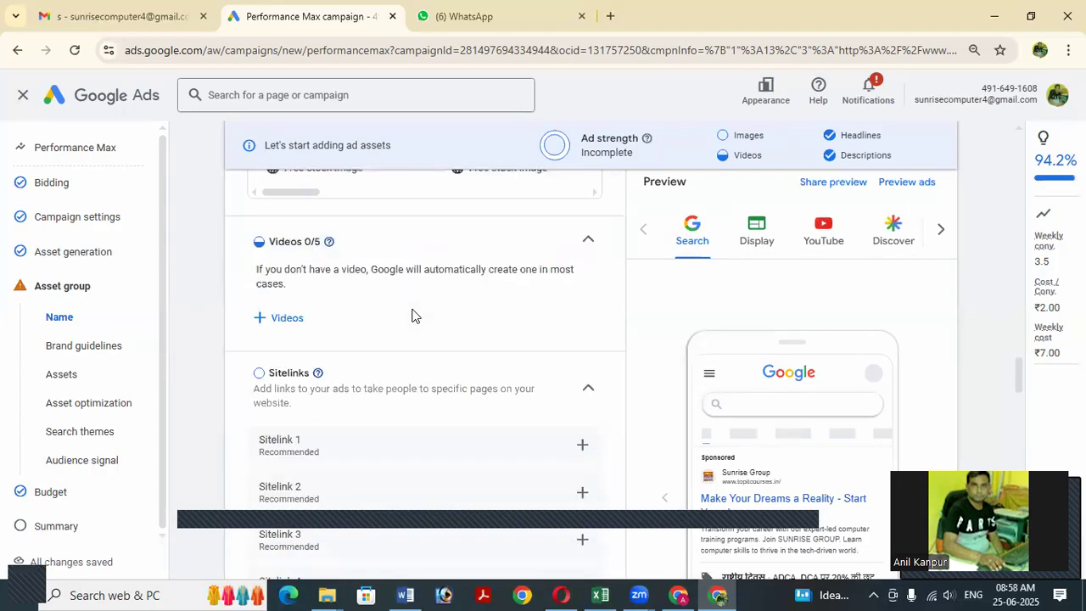
scroll(413, 315, down, 1)
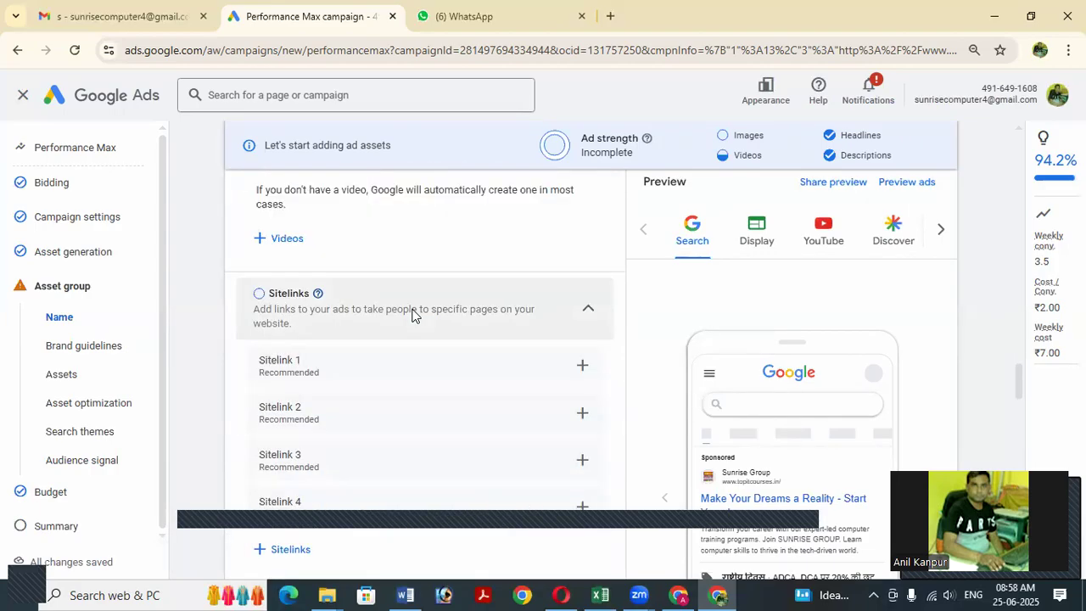
scroll(413, 316, down, 1)
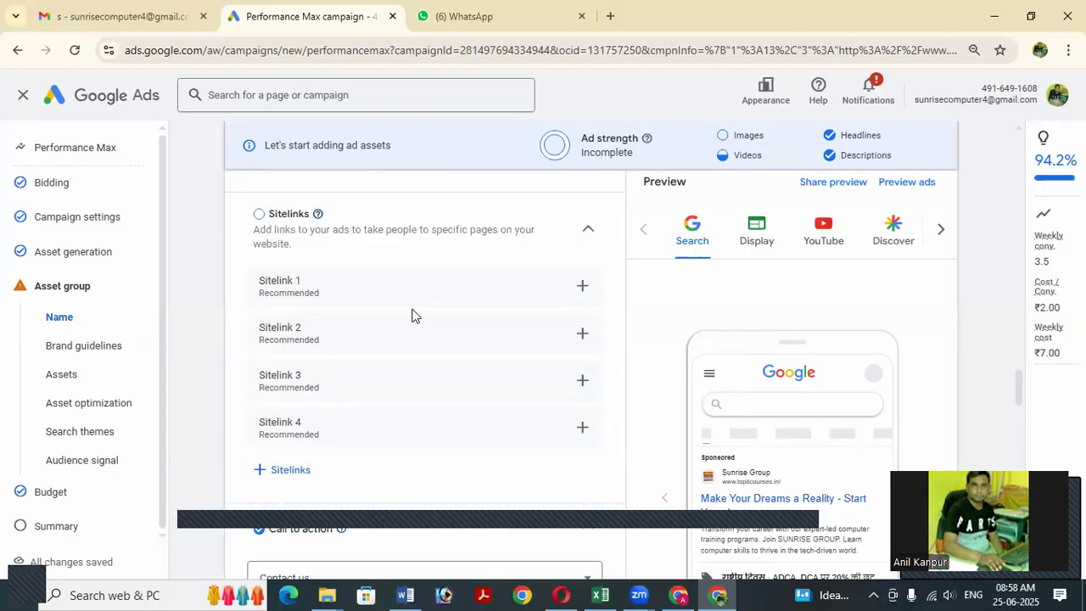
scroll(413, 316, down, 6)
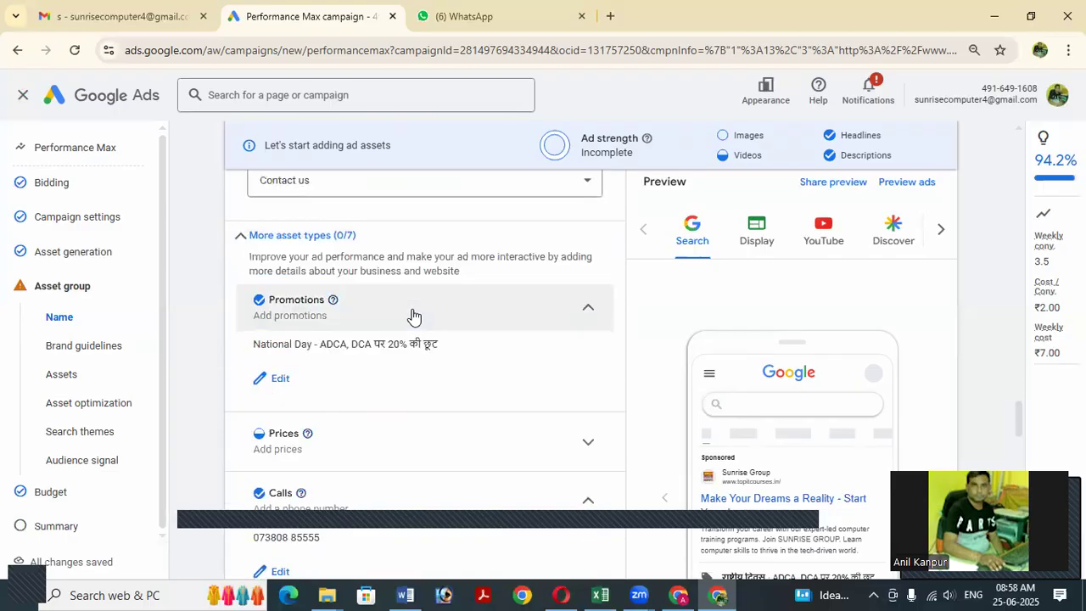
scroll(413, 315, down, 5)
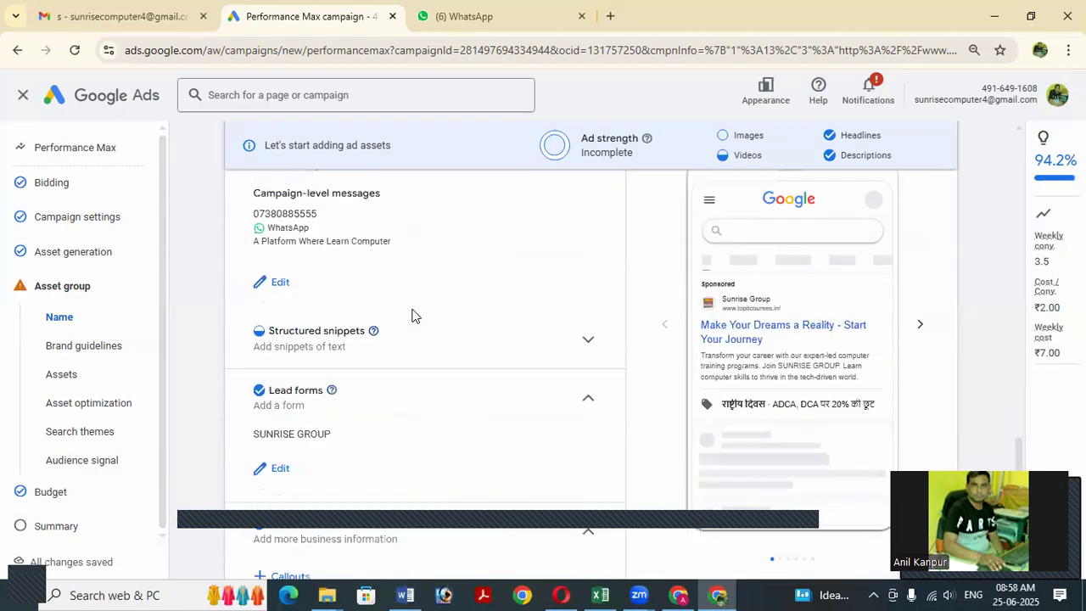
scroll(413, 315, down, 6)
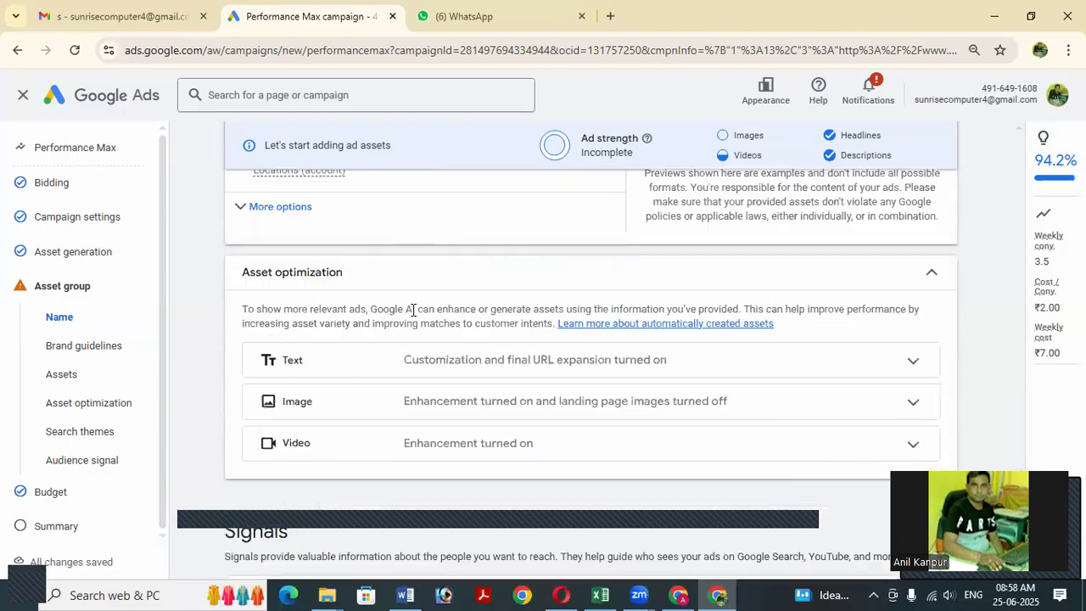
scroll(413, 315, down, 4)
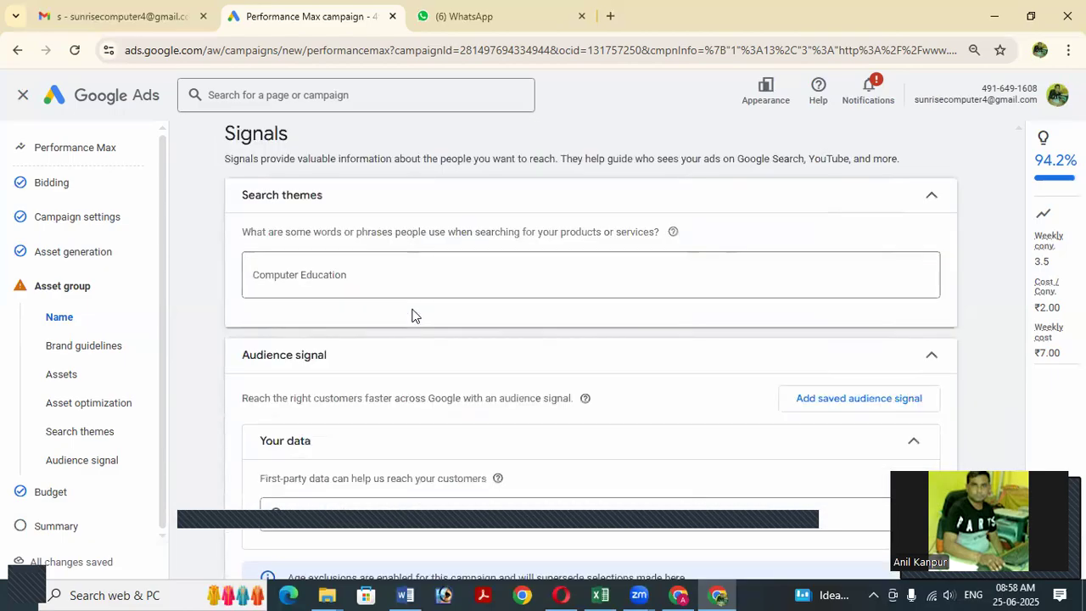
scroll(413, 315, down, 4)
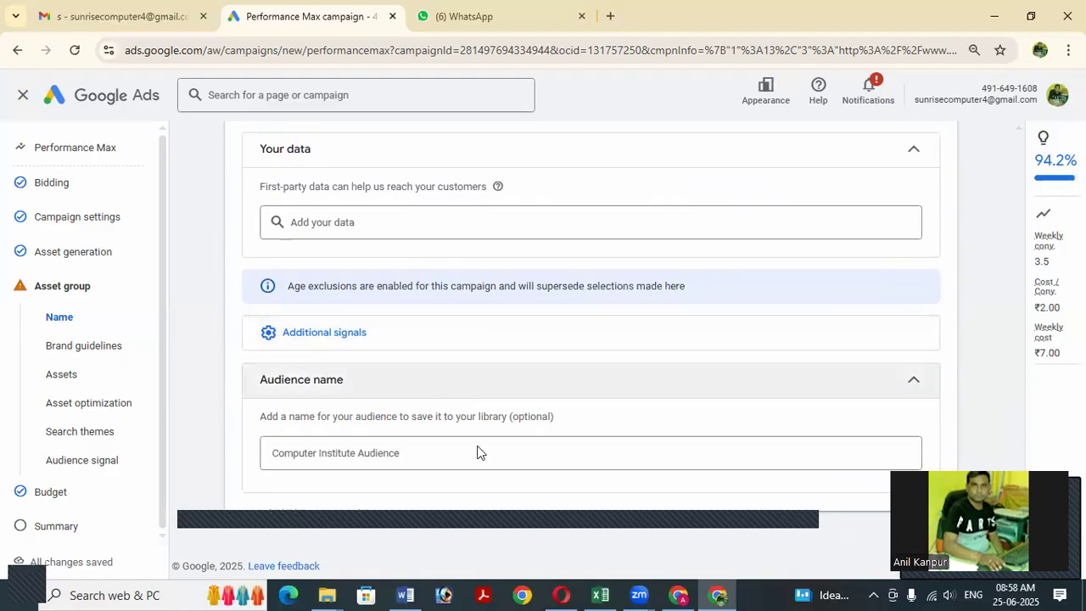
scroll(416, 440, up, 5)
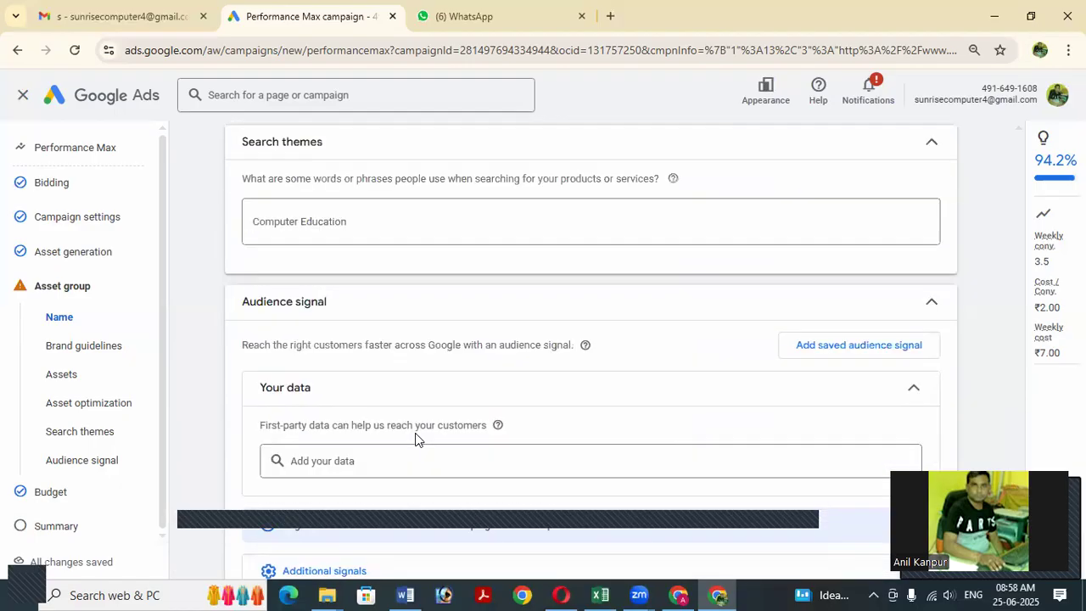
scroll(416, 439, up, 5)
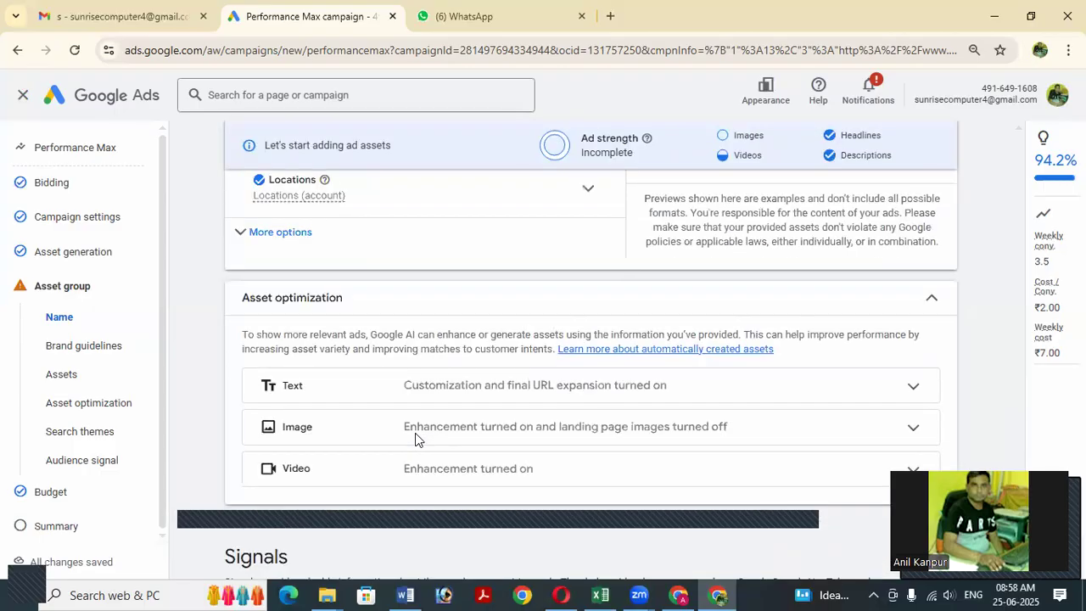
scroll(415, 439, up, 3)
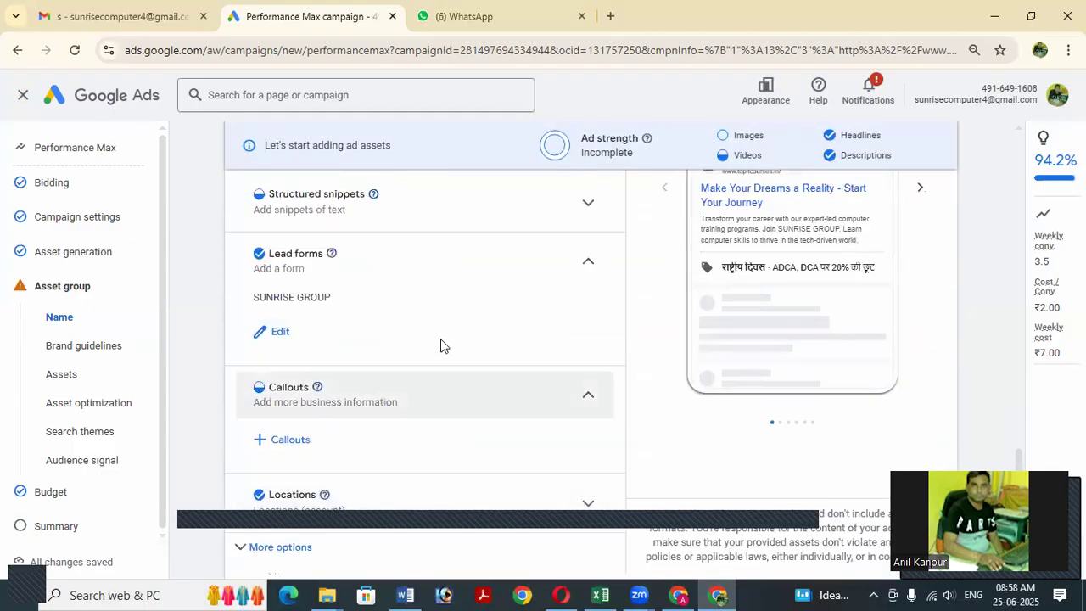
scroll(438, 350, up, 2)
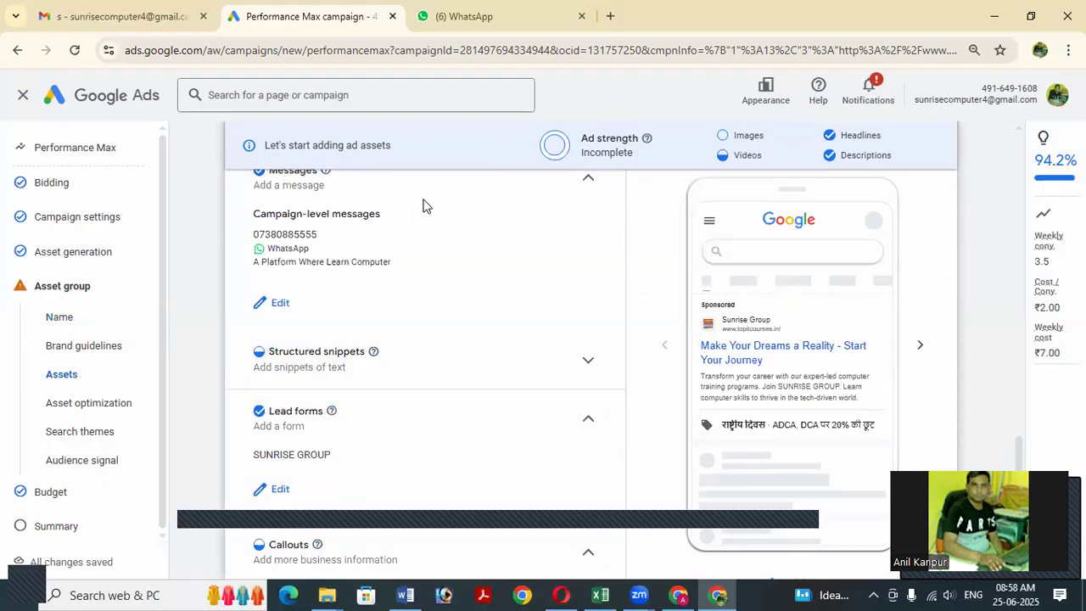
scroll(514, 246, up, 4)
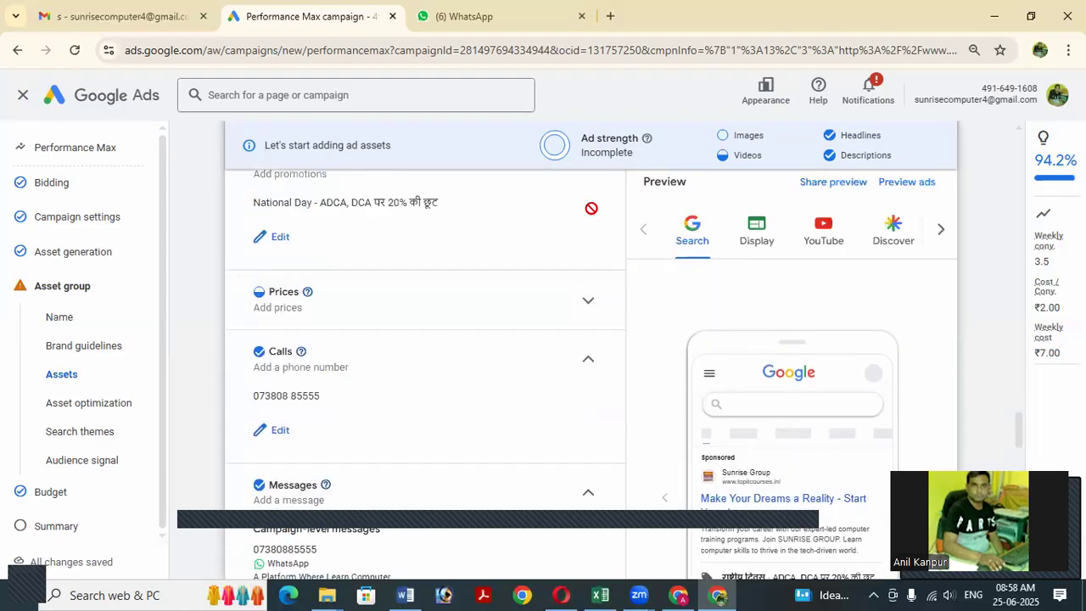
scroll(458, 248, up, 2)
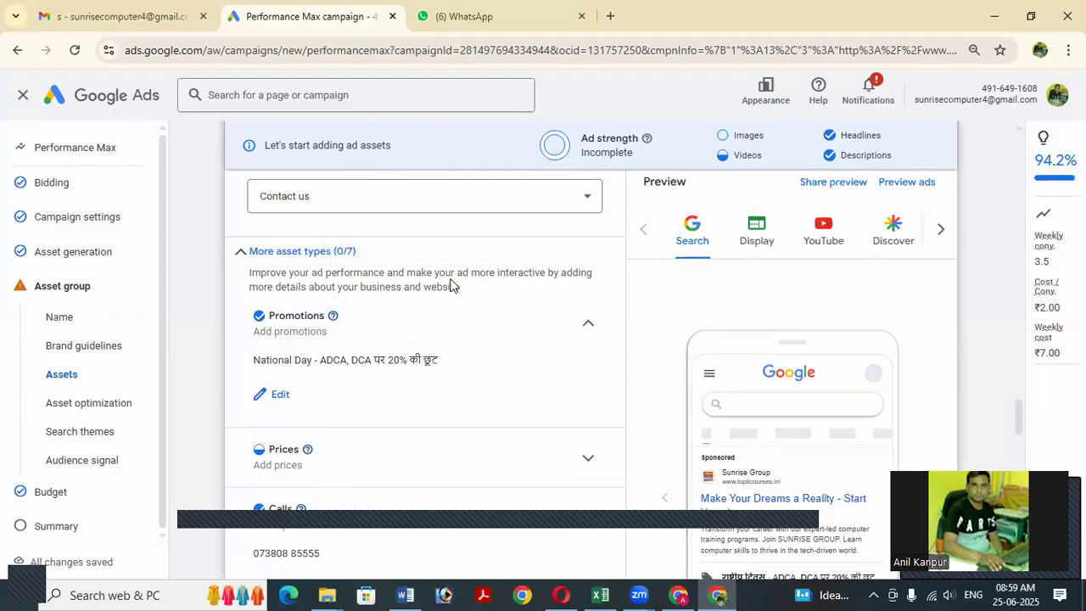
scroll(450, 286, up, 3)
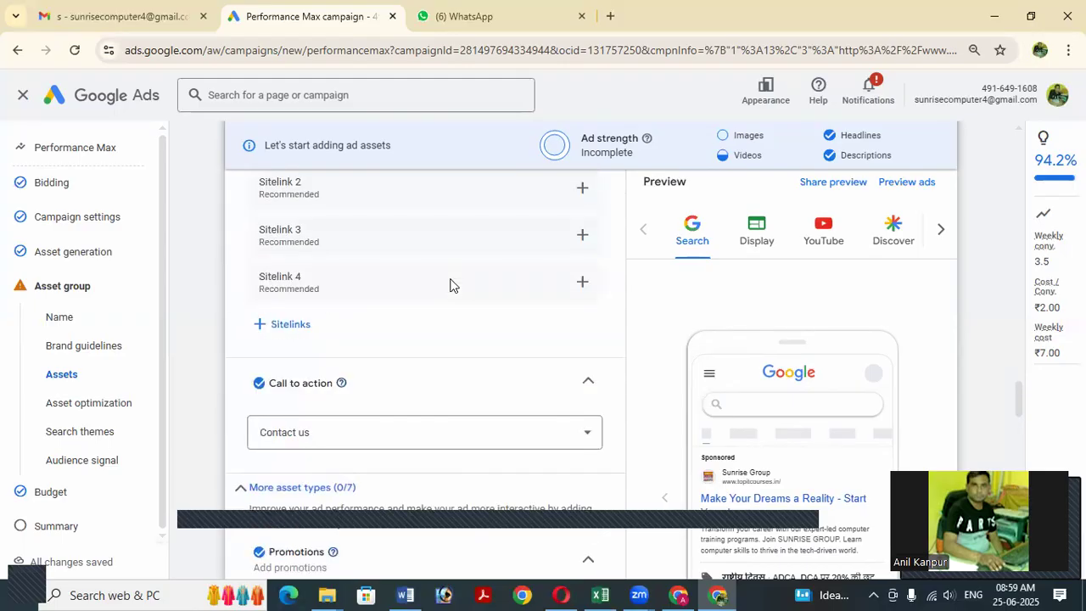
scroll(449, 286, up, 1)
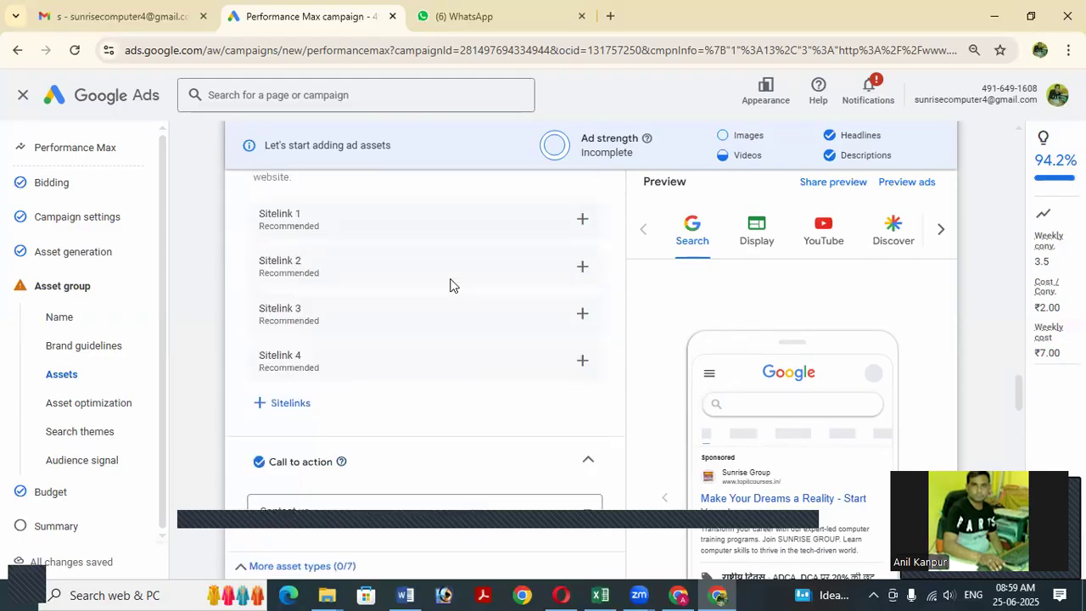
Start the first sitelink with the sitelink text 'Download App'.
click(582, 220)
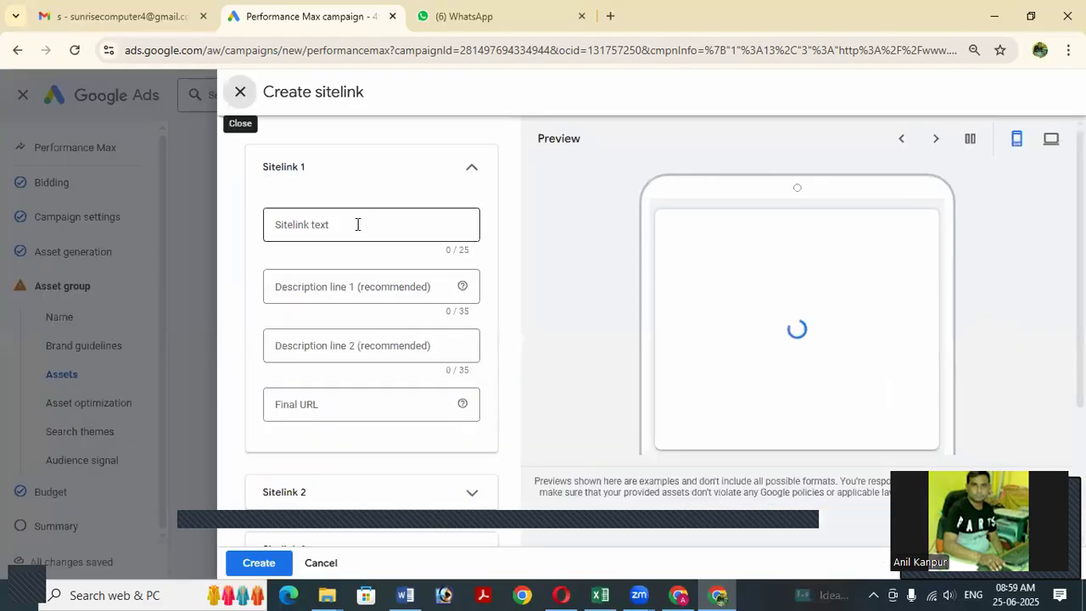
click(357, 224)
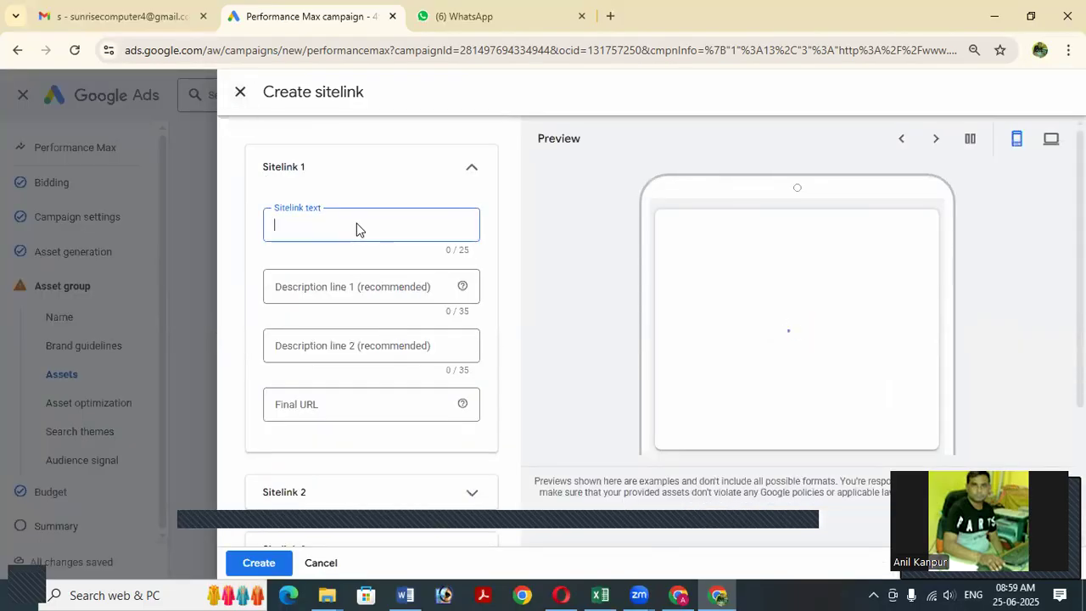
text(Do)
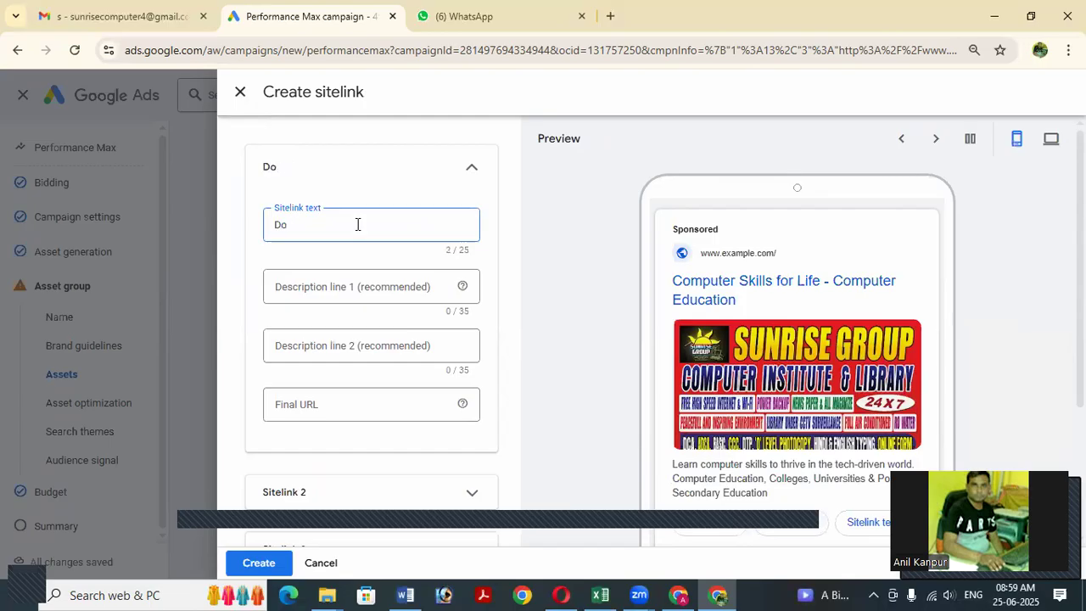
text(uwnload App)
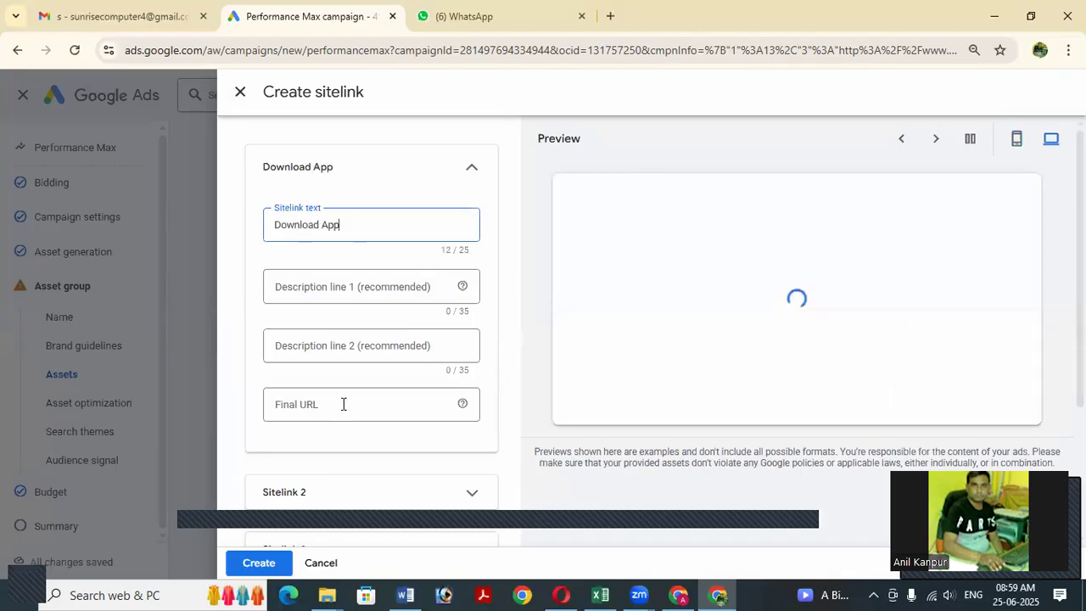
click(343, 403)
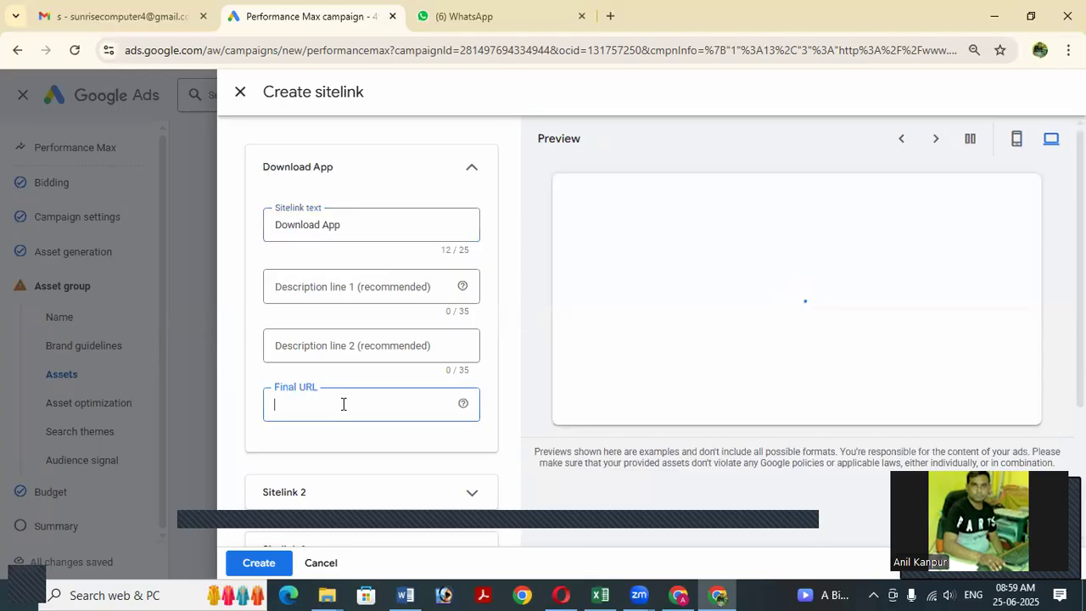
text(wwww)
key(BackSpace)
text(.top)
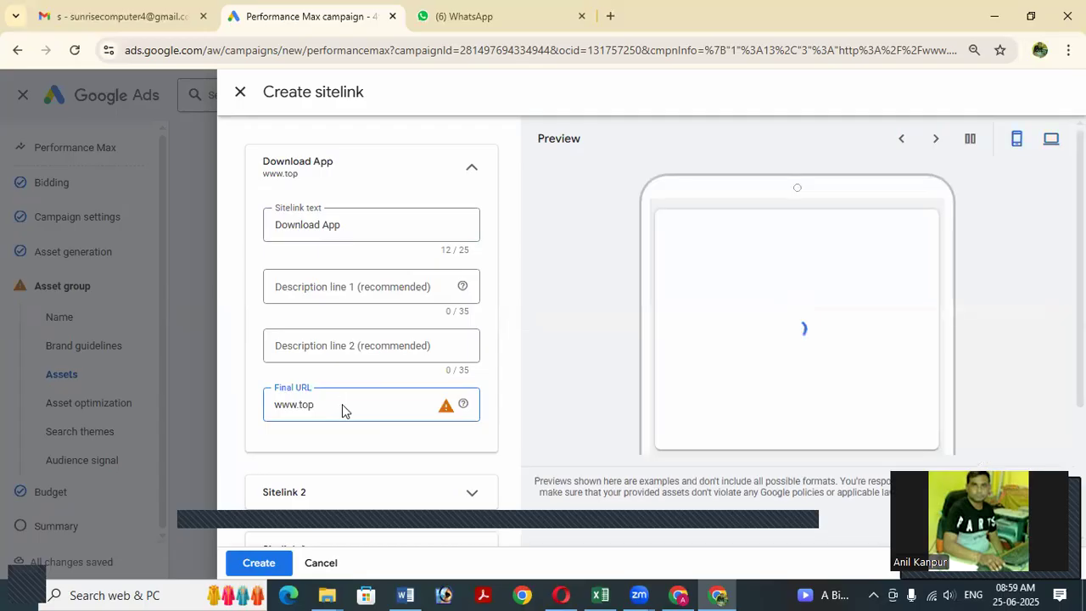
text(itcourses.in)
key(Tab)
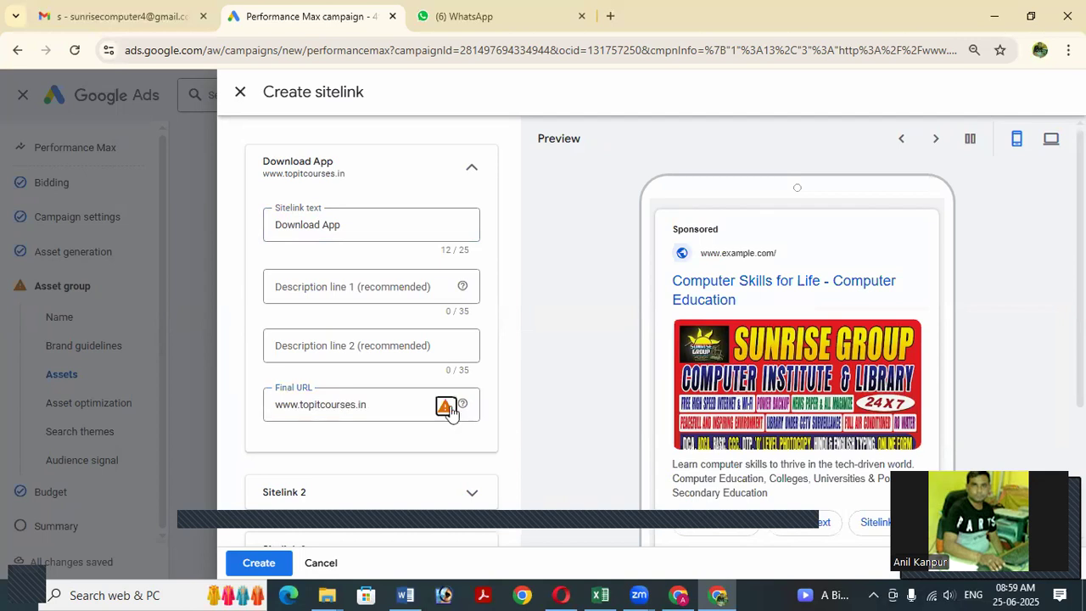
mouse_move(448, 408)
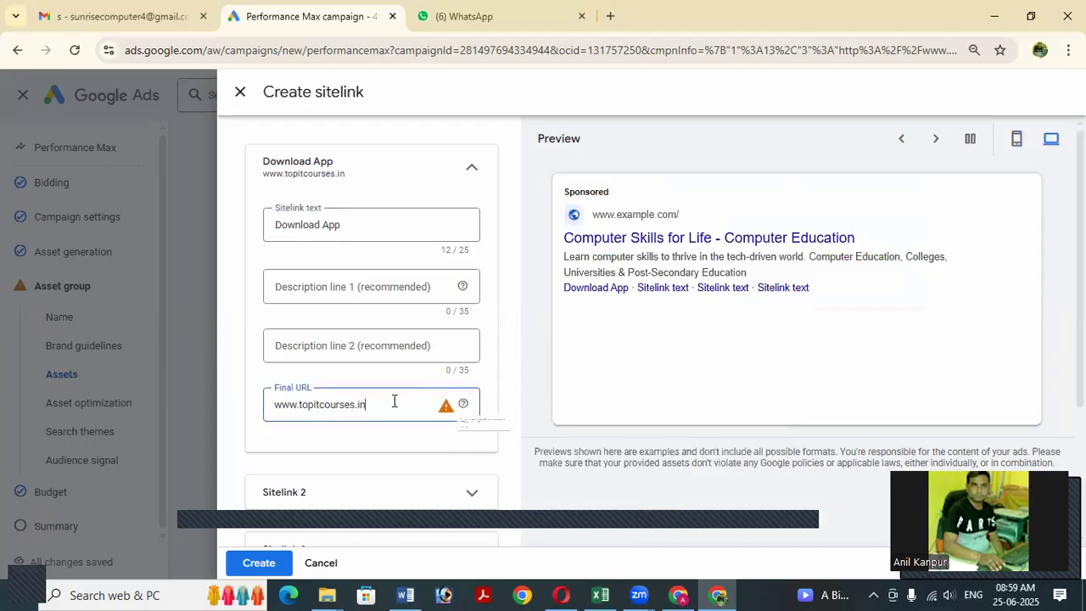
key(BackSpace)
text(n)
key(Home)
text(https://)
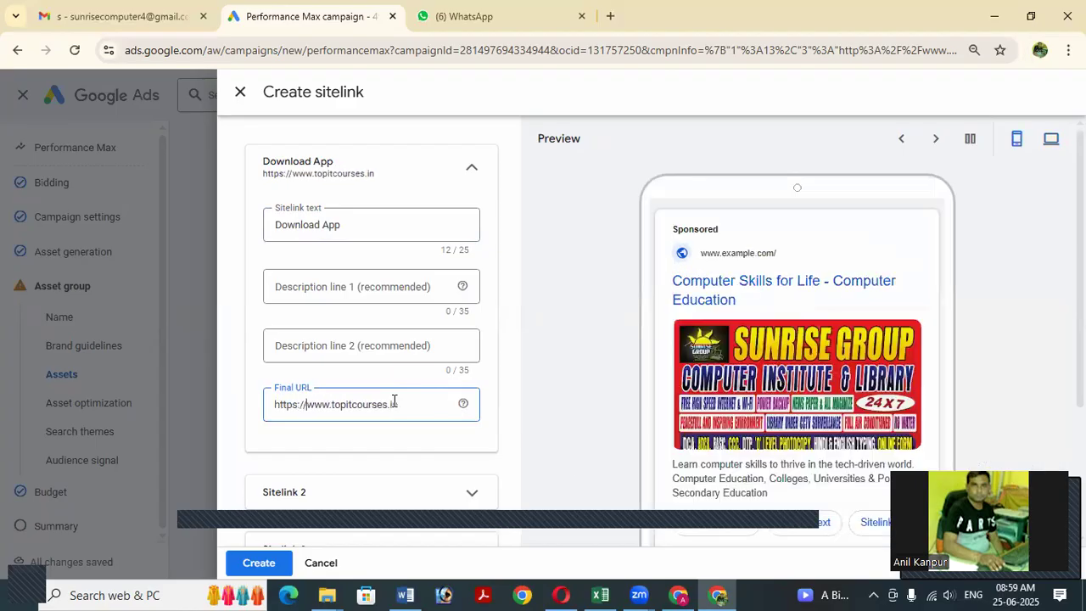
click(538, 458)
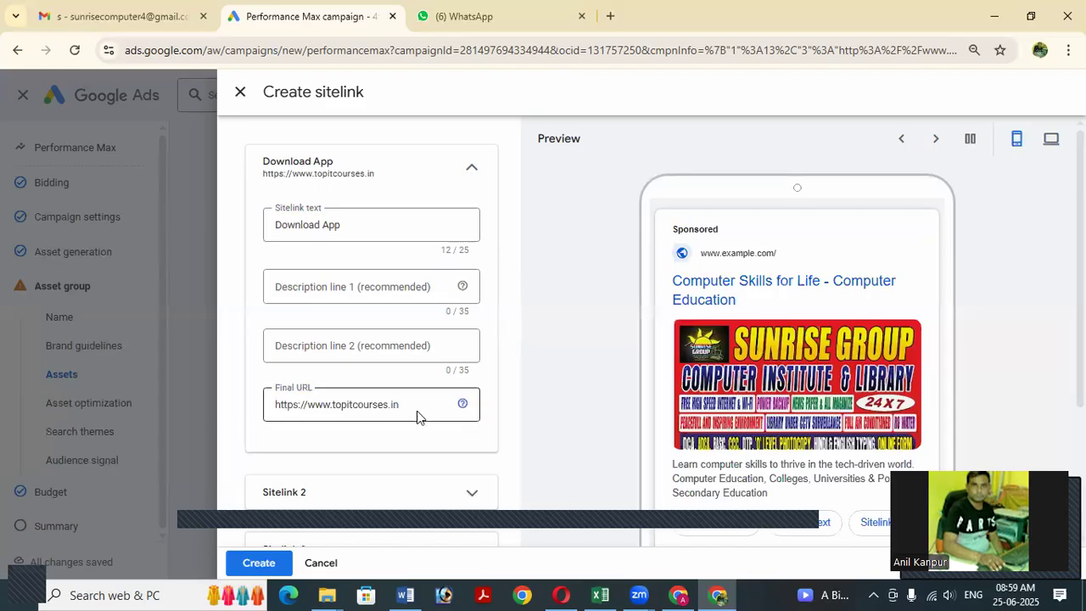
scroll(416, 419, down, 2)
scroll(424, 415, down, 1)
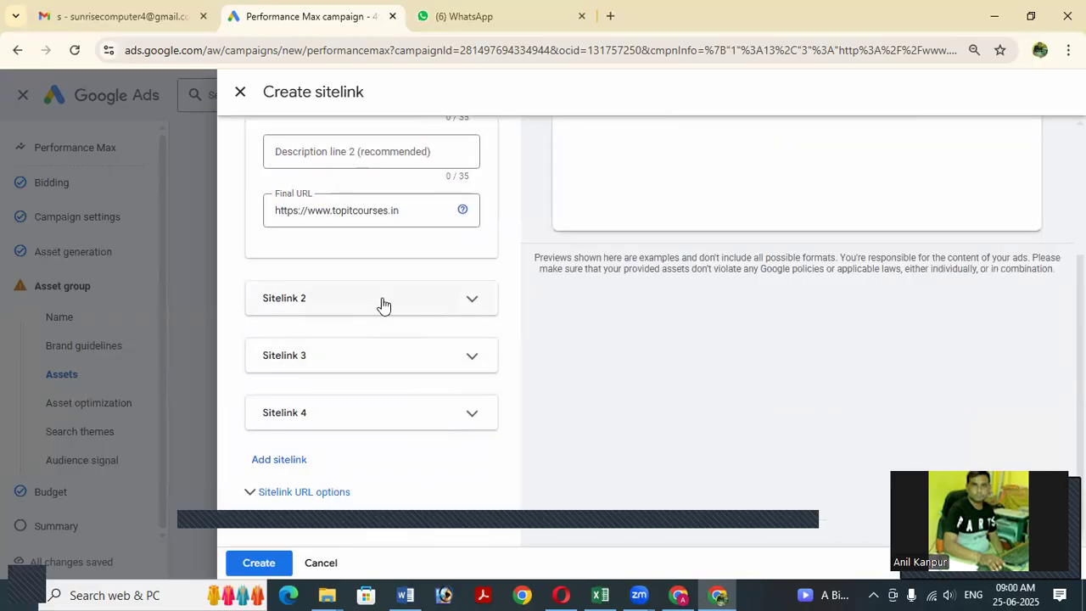
Zoom the browser out and dismiss the Create sitelink panel without saving.
scroll(393, 330, up, 3)
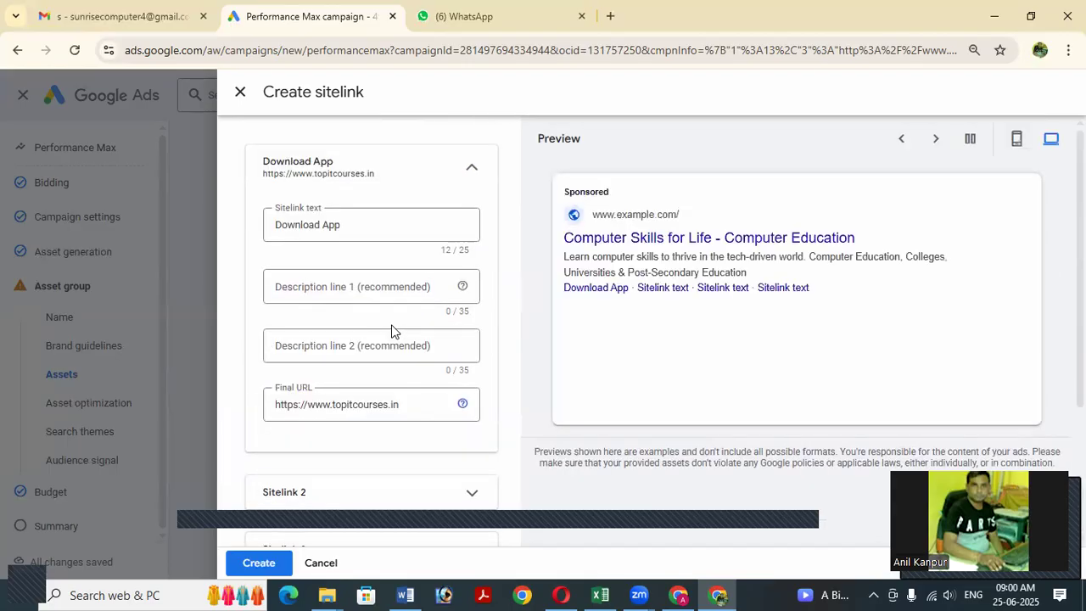
scroll(393, 330, down, 2)
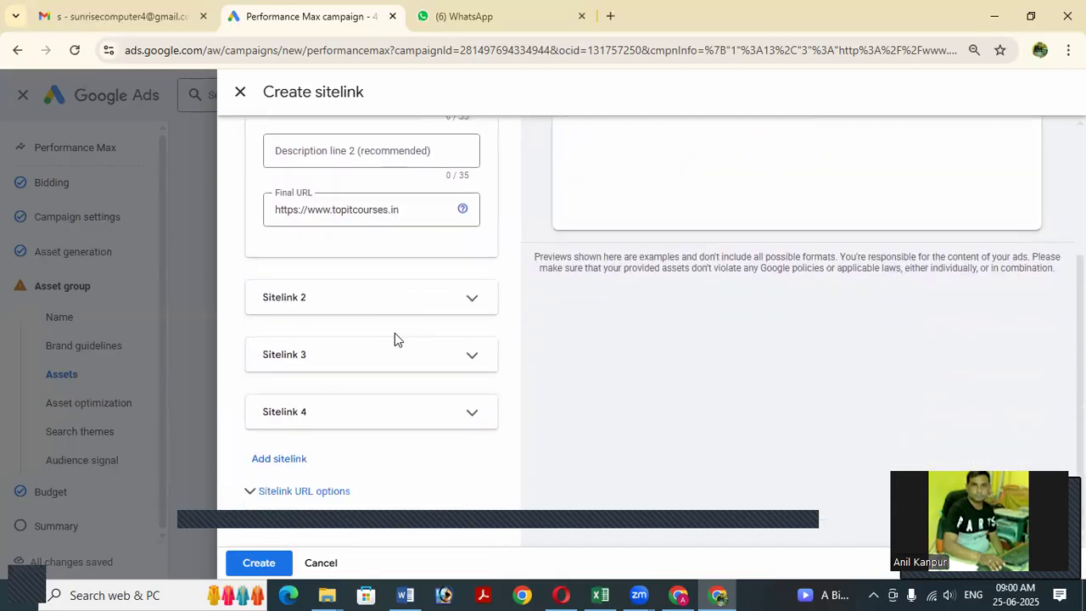
key(ctrl+minus)
key(ctrl+minus)
key(ctrl+minus)
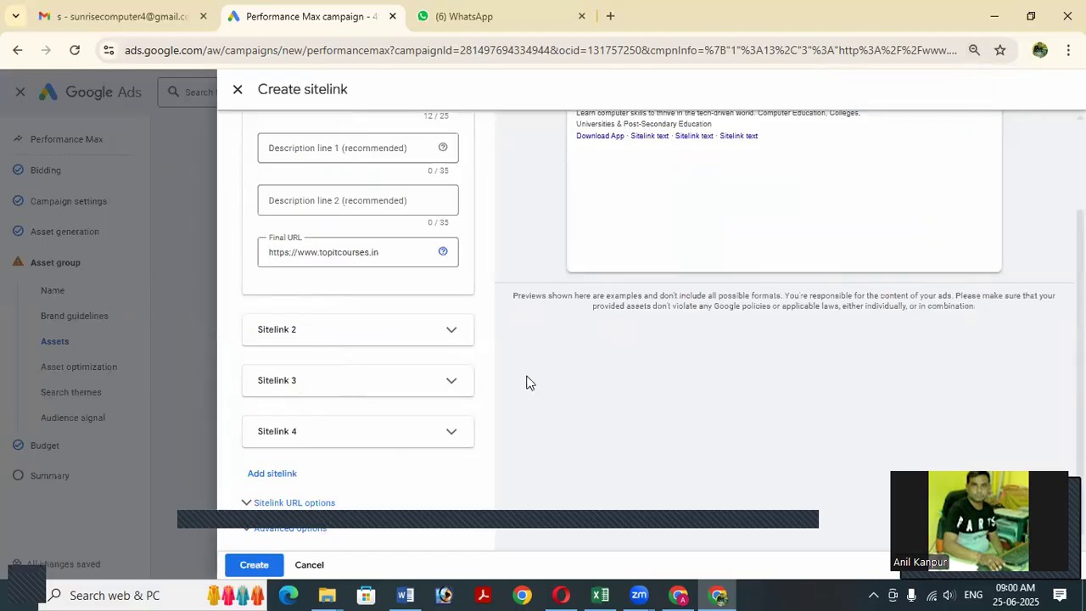
key(ctrl+minus)
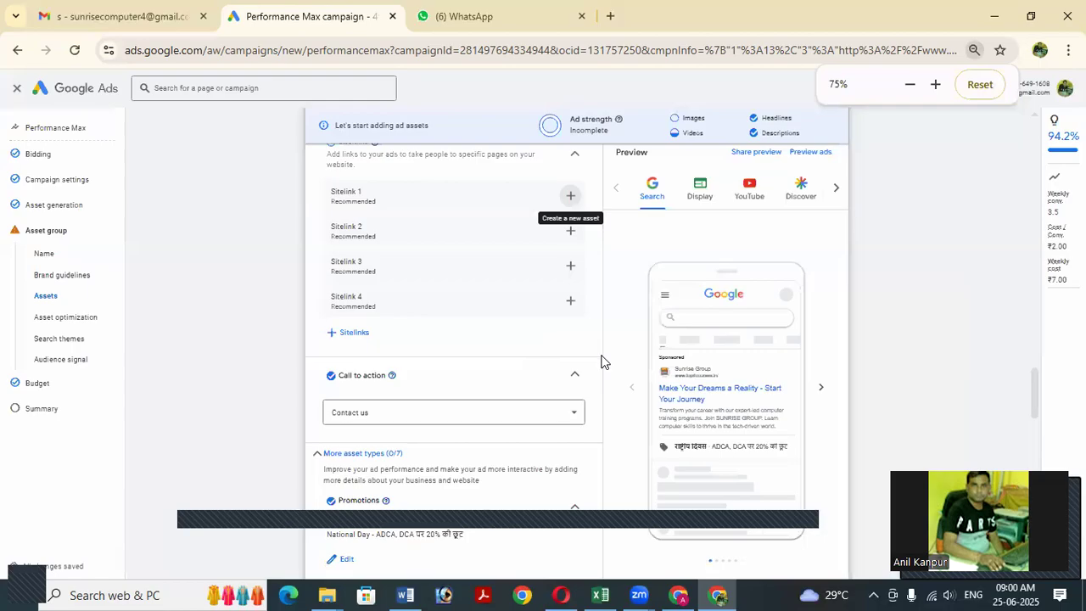
key(ctrl+plus)
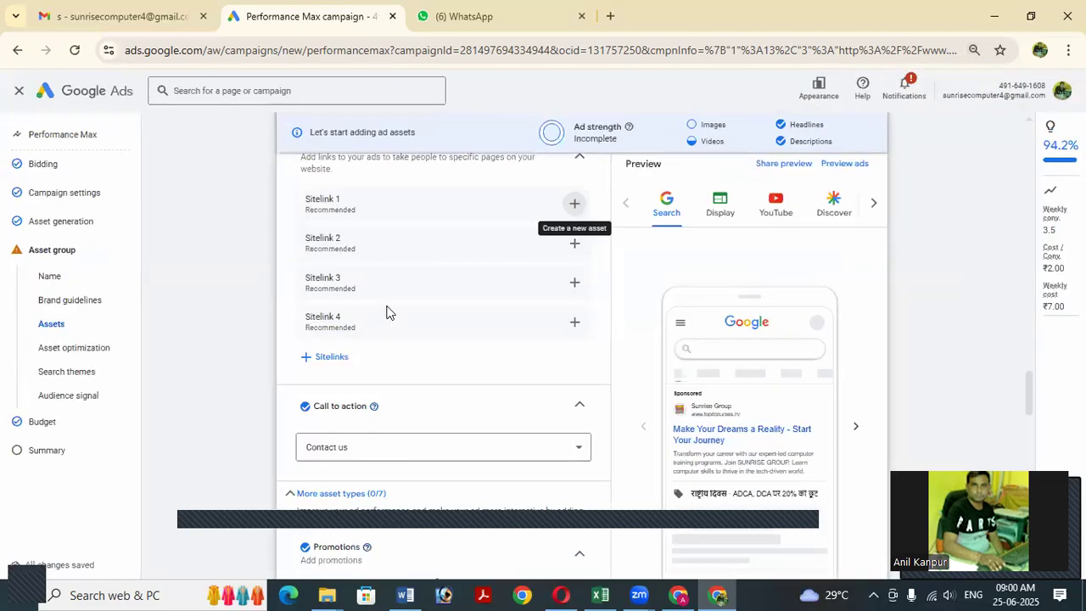
scroll(386, 313, up, 2)
scroll(392, 309, up, 2)
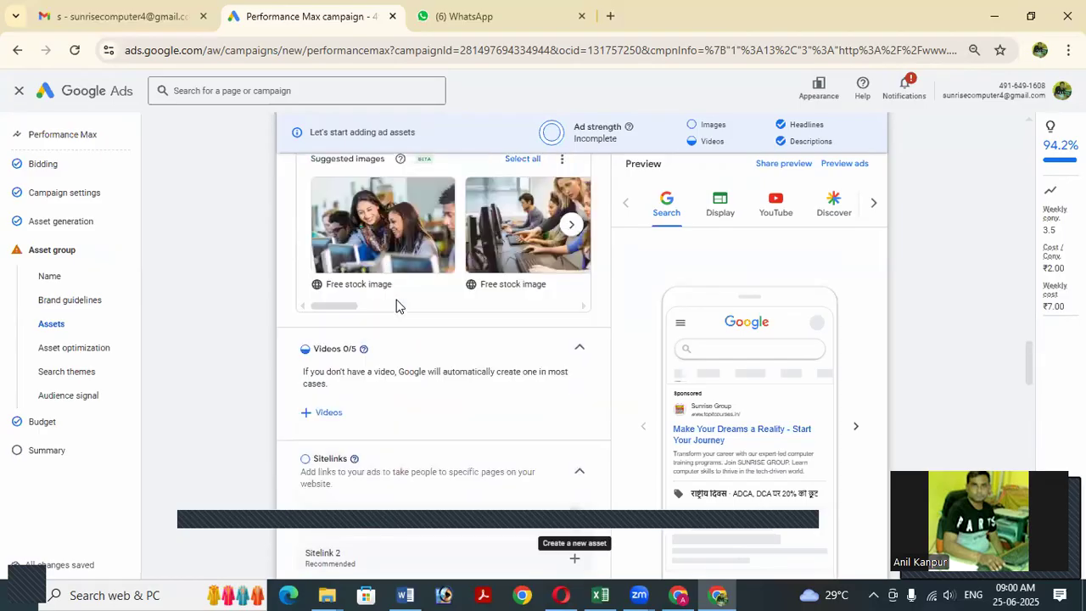
scroll(398, 306, down, 3)
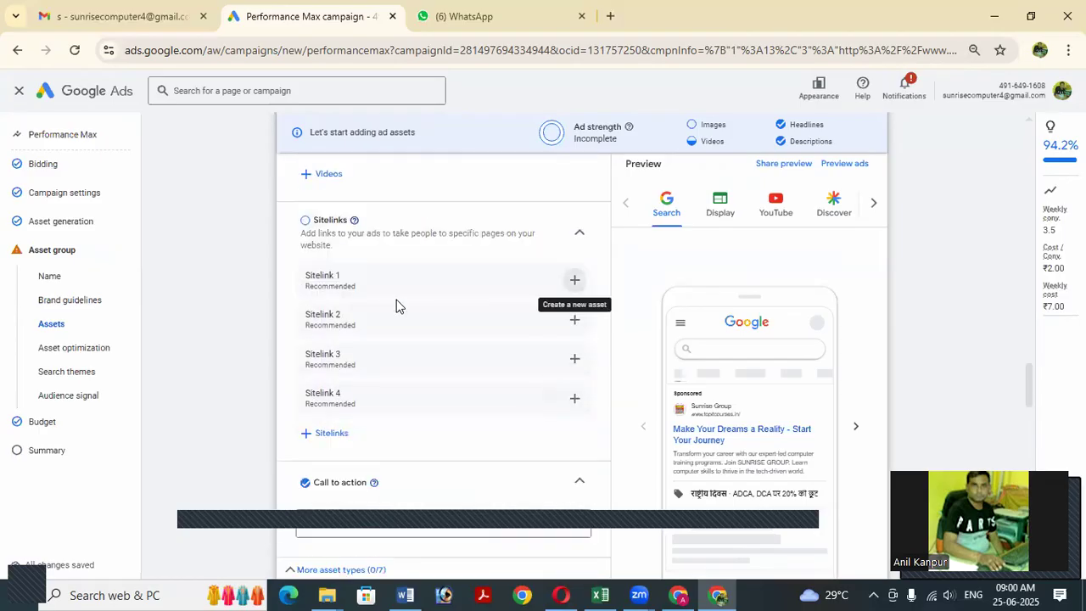
click(309, 224)
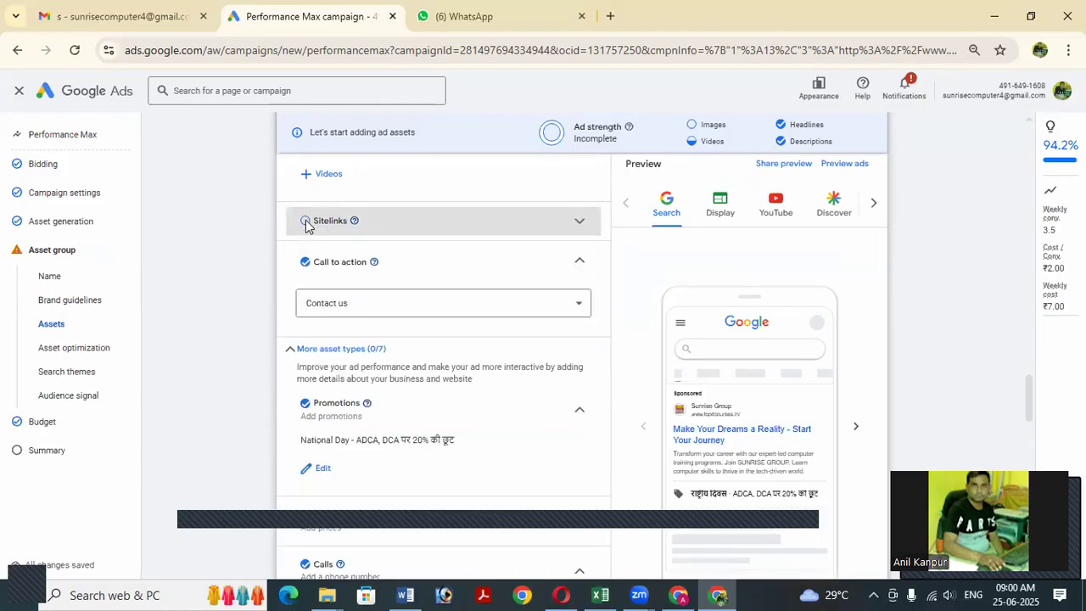
click(307, 226)
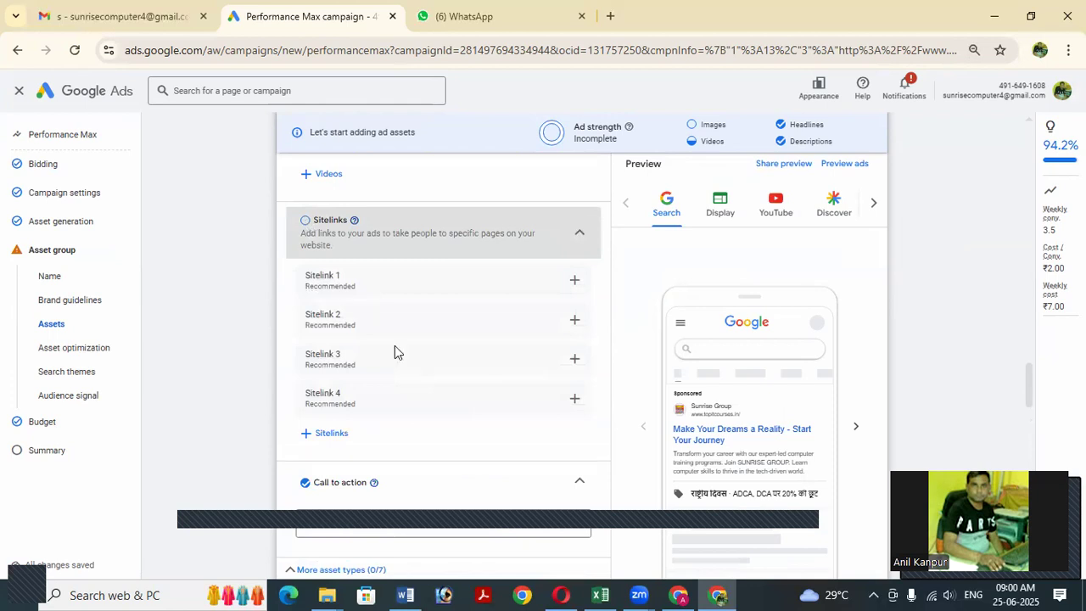
scroll(445, 337, down, 2)
scroll(444, 340, down, 5)
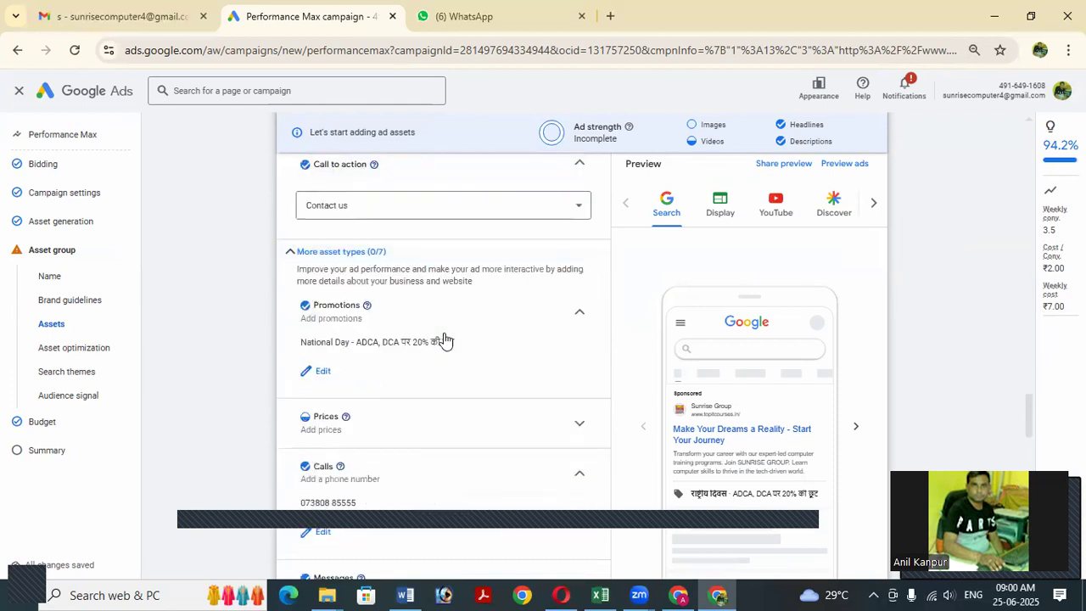
scroll(444, 340, down, 4)
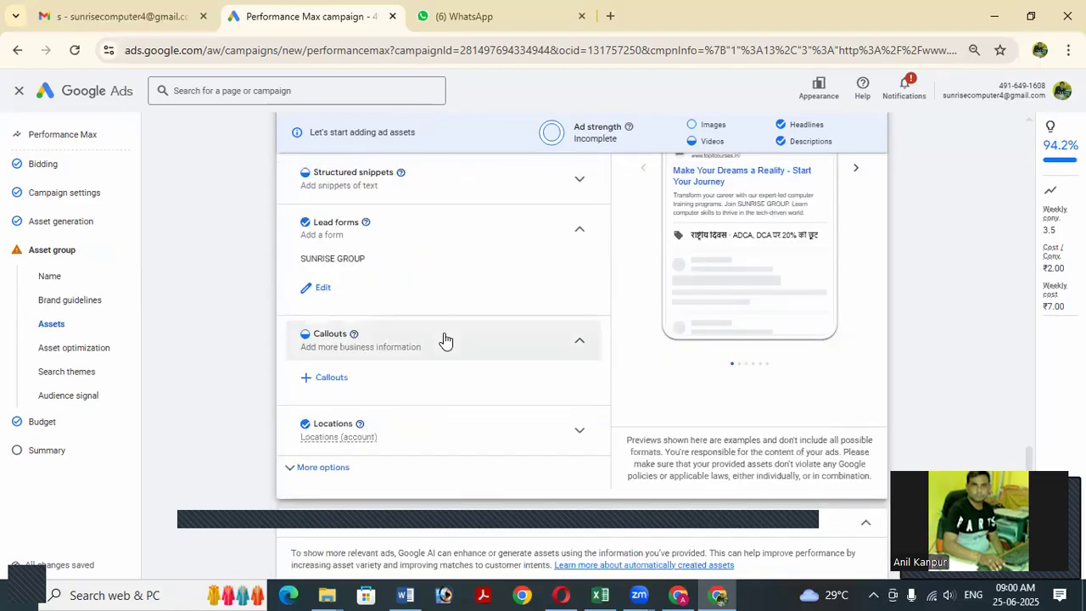
scroll(445, 340, down, 1)
scroll(444, 334, down, 1)
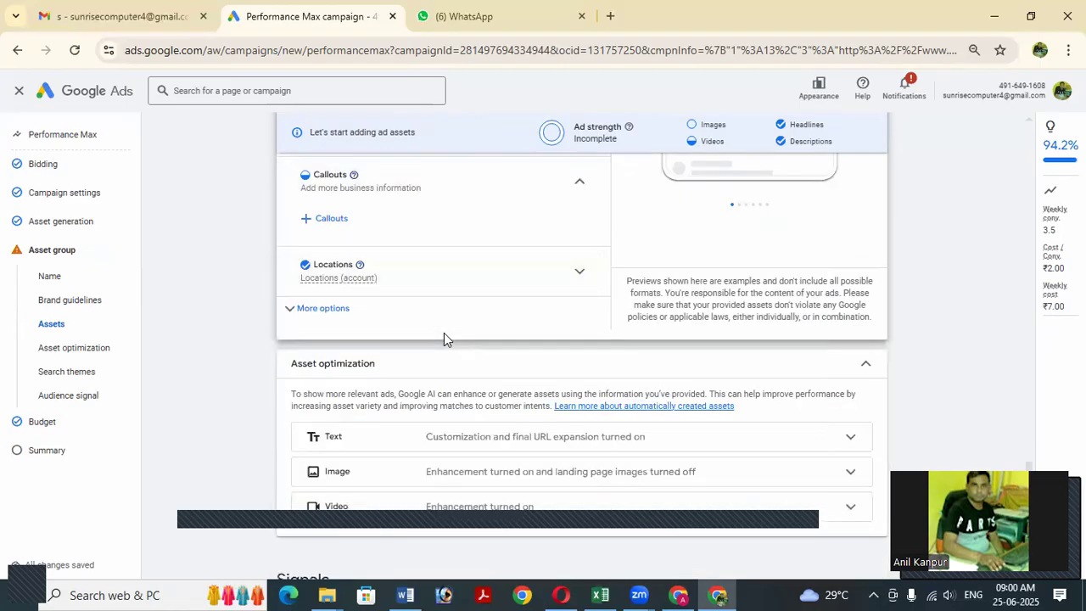
scroll(443, 333, down, 2)
scroll(448, 338, down, 1)
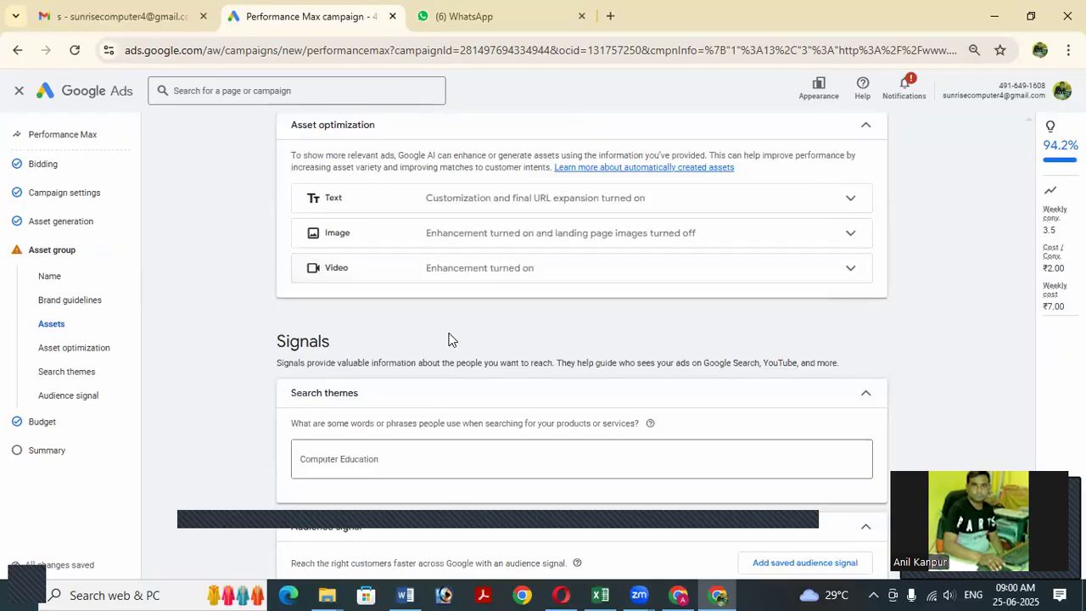
Expand the Text optimization row, then advance from the asset group to the Budget step.
click(718, 206)
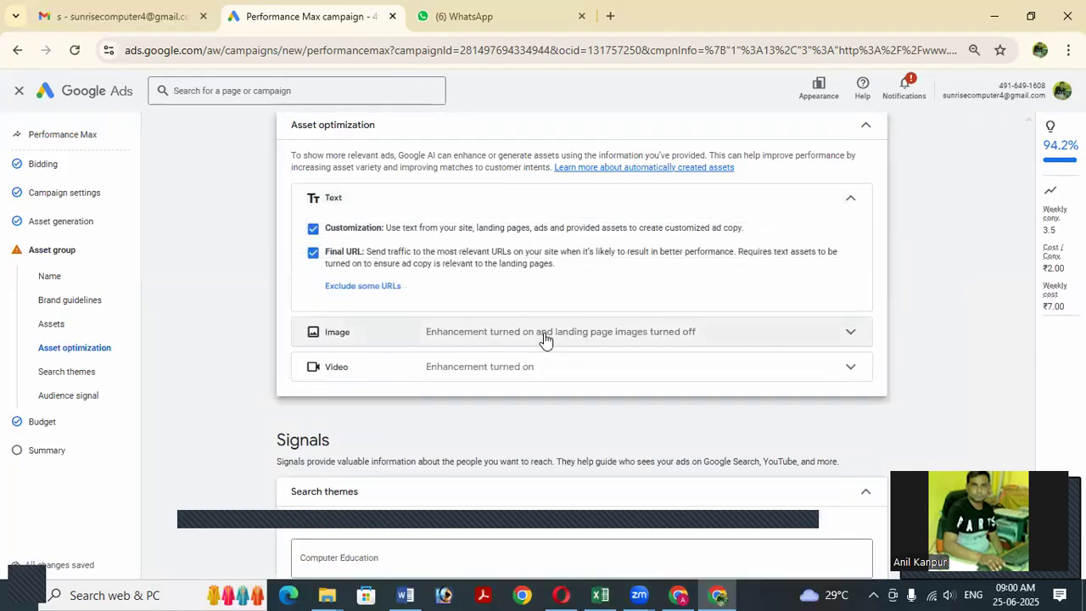
scroll(547, 343, down, 1)
scroll(547, 343, down, 1)
scroll(548, 346, down, 4)
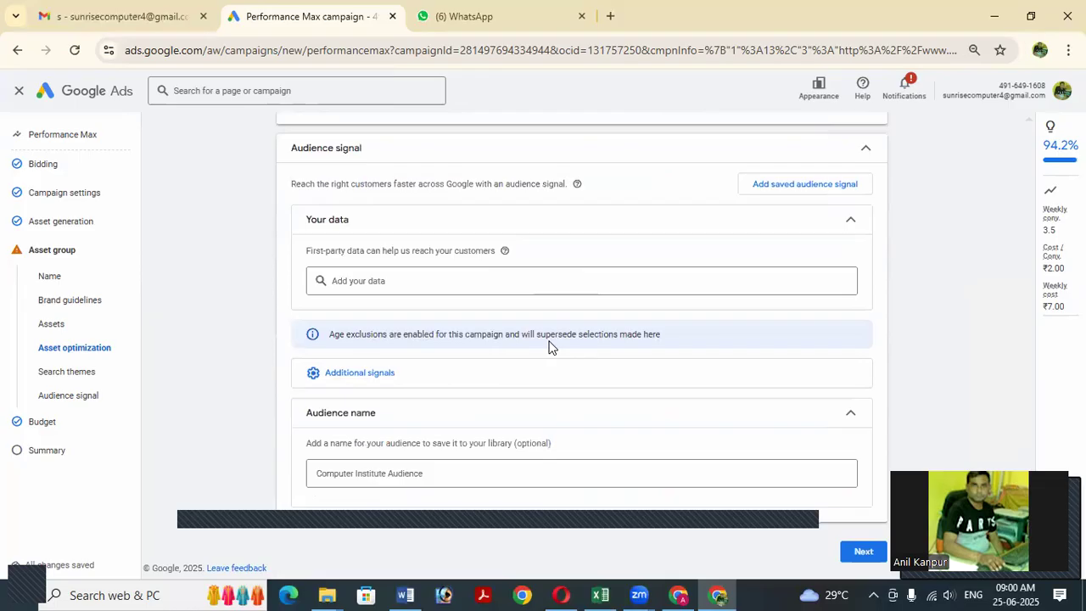
click(863, 552)
click(863, 552)
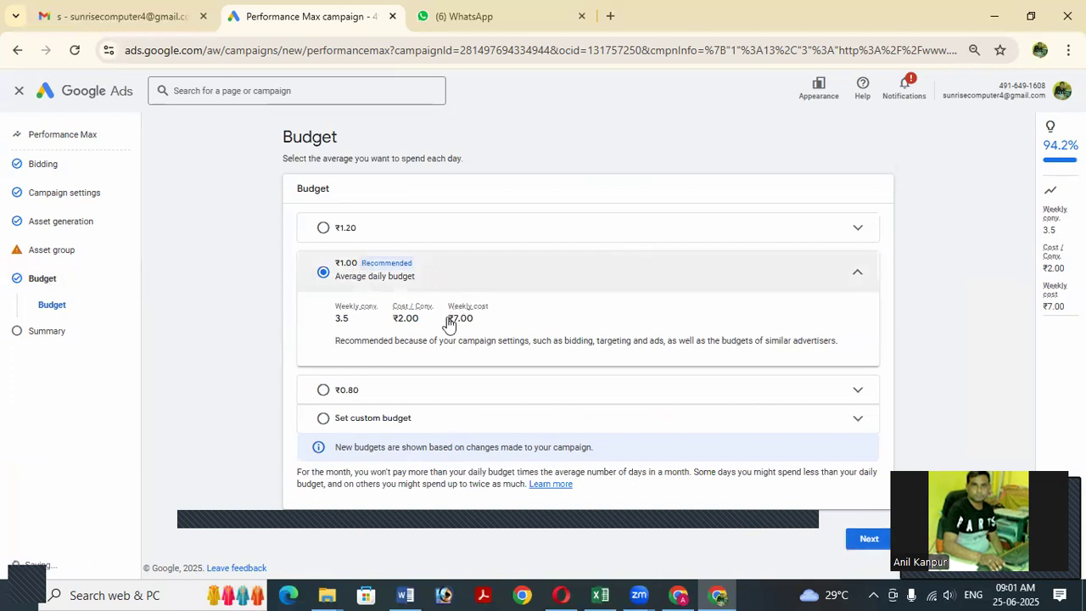
Keep the ₹1.00 budget and continue to the Summary, which flags a missing square image.
click(867, 541)
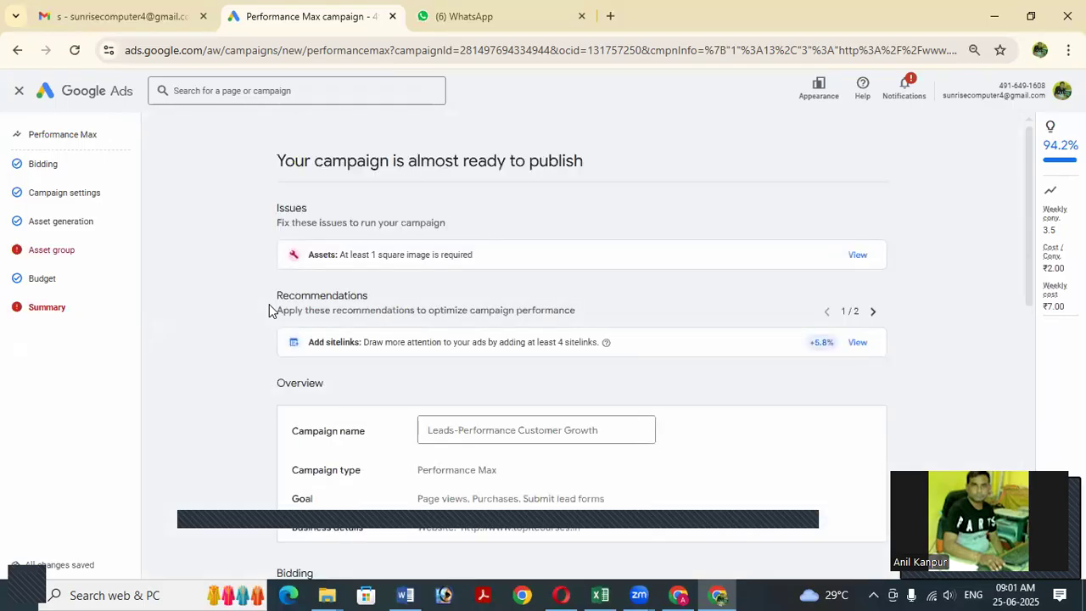
Jump from the Summary's Assets issue to the asset group and open the 20-image picker.
click(858, 262)
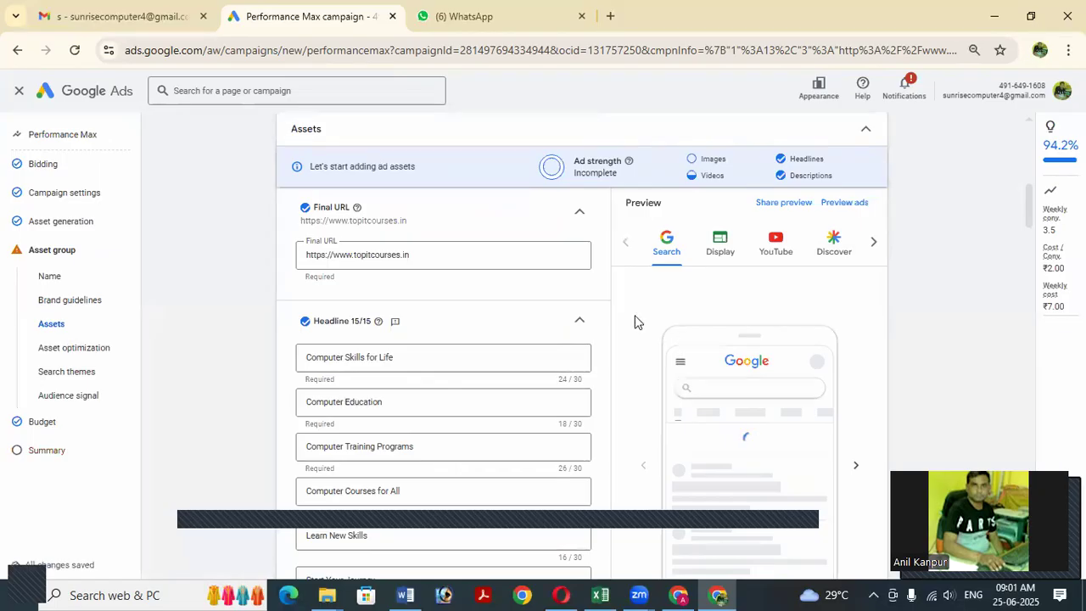
scroll(638, 339, down, 1)
scroll(616, 332, down, 2)
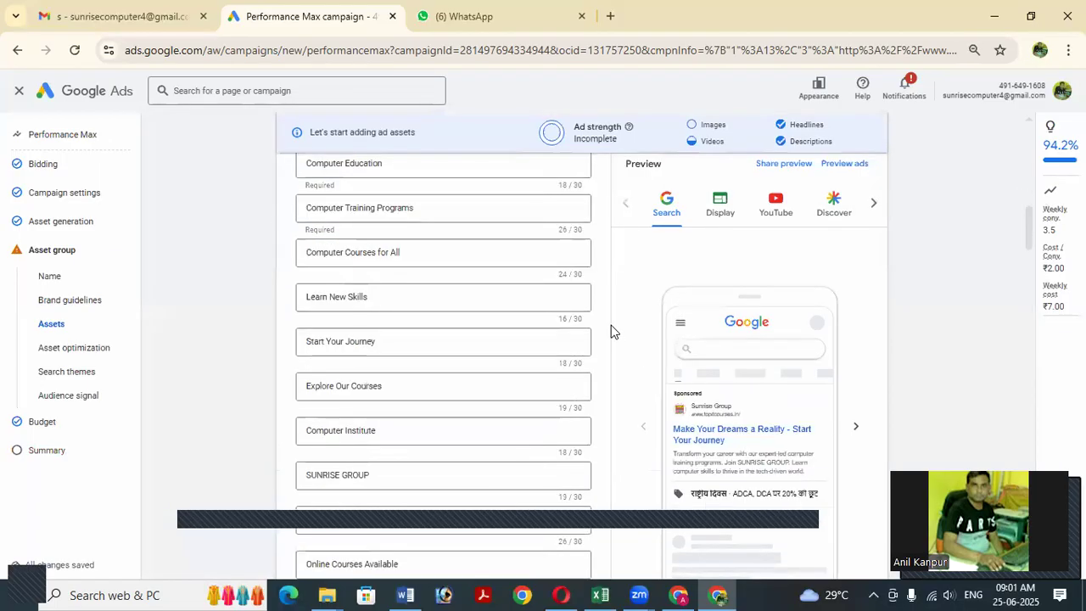
scroll(616, 331, down, 2)
scroll(616, 331, down, 2)
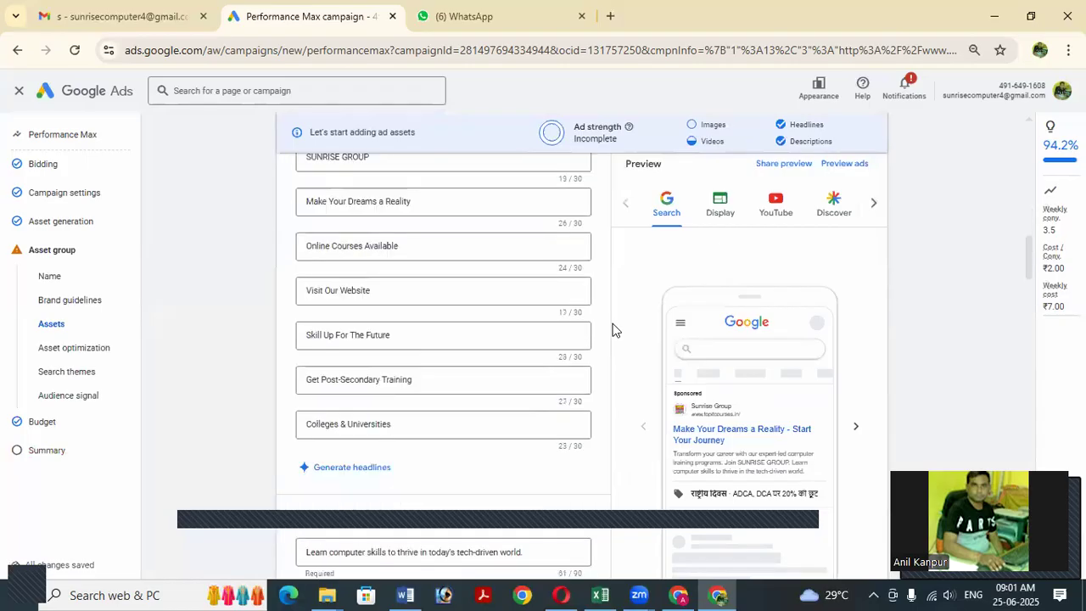
scroll(616, 330, down, 3)
scroll(615, 331, down, 3)
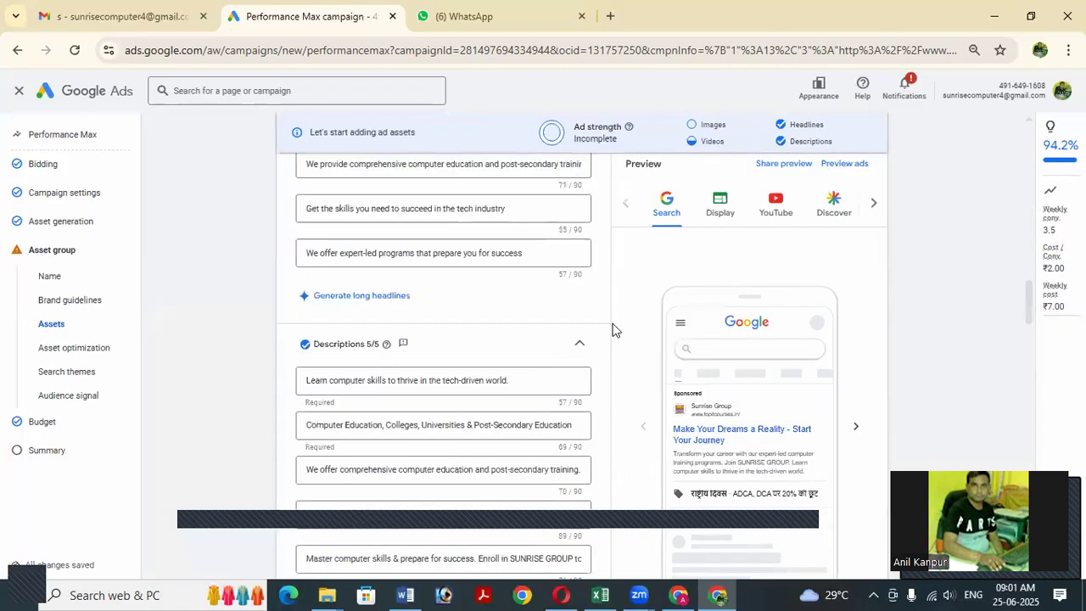
scroll(615, 332, down, 1)
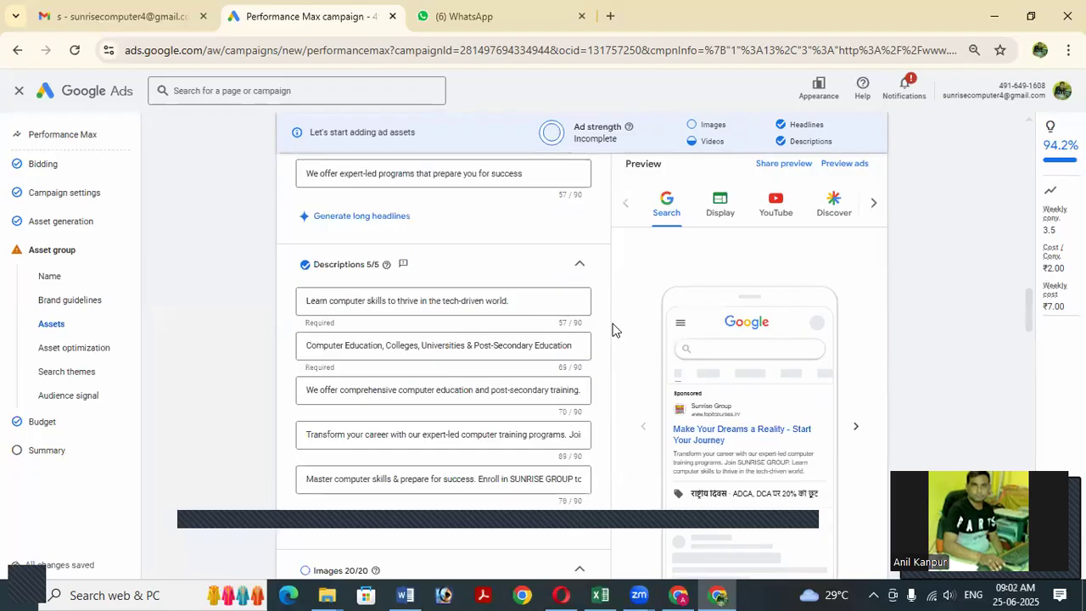
scroll(615, 331, down, 2)
scroll(615, 332, down, 1)
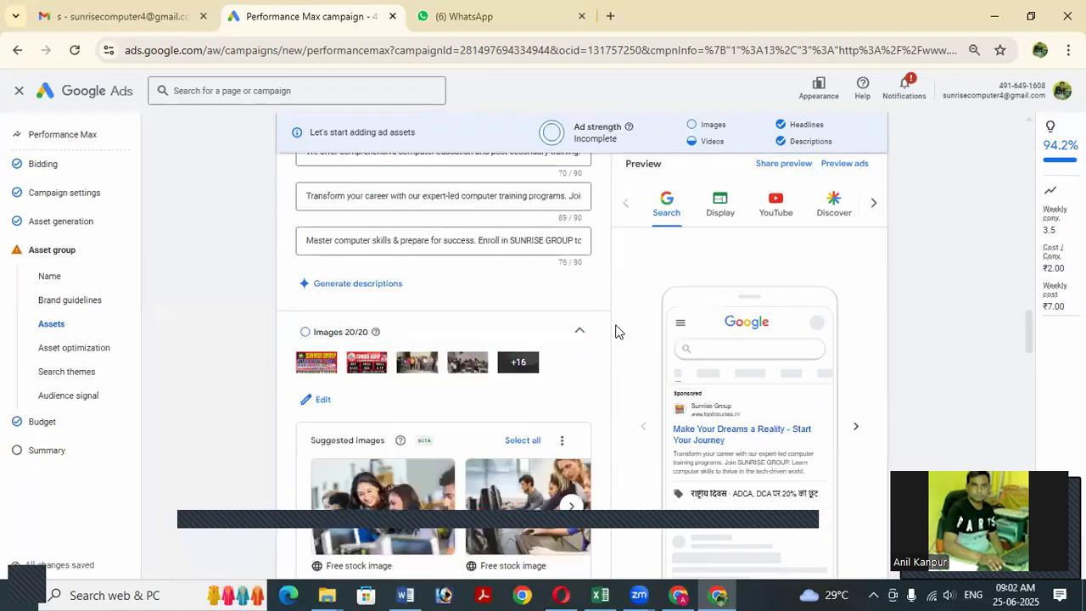
scroll(611, 332, down, 1)
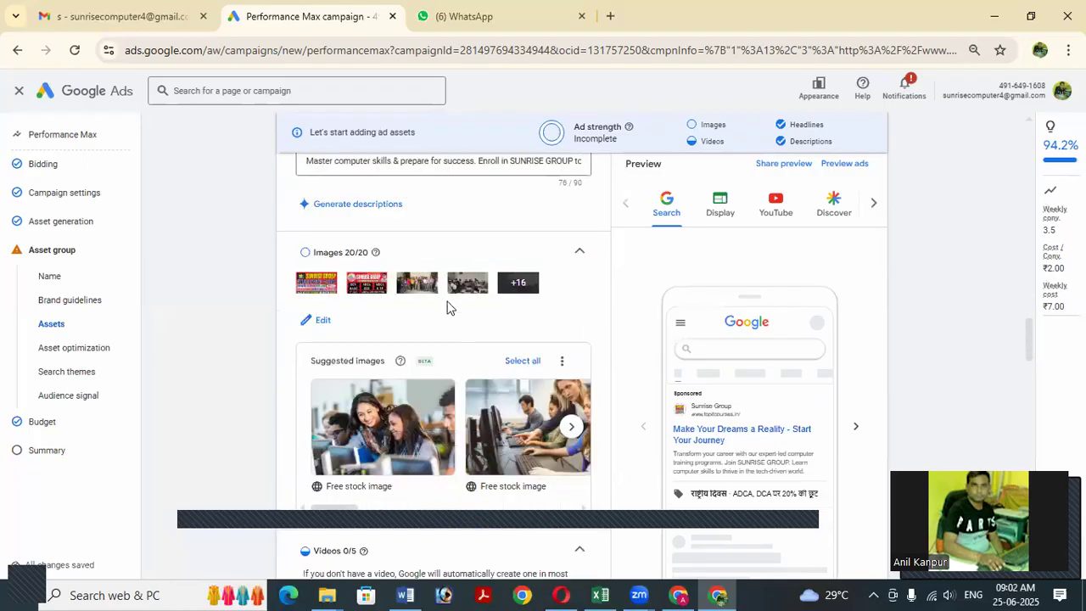
click(314, 320)
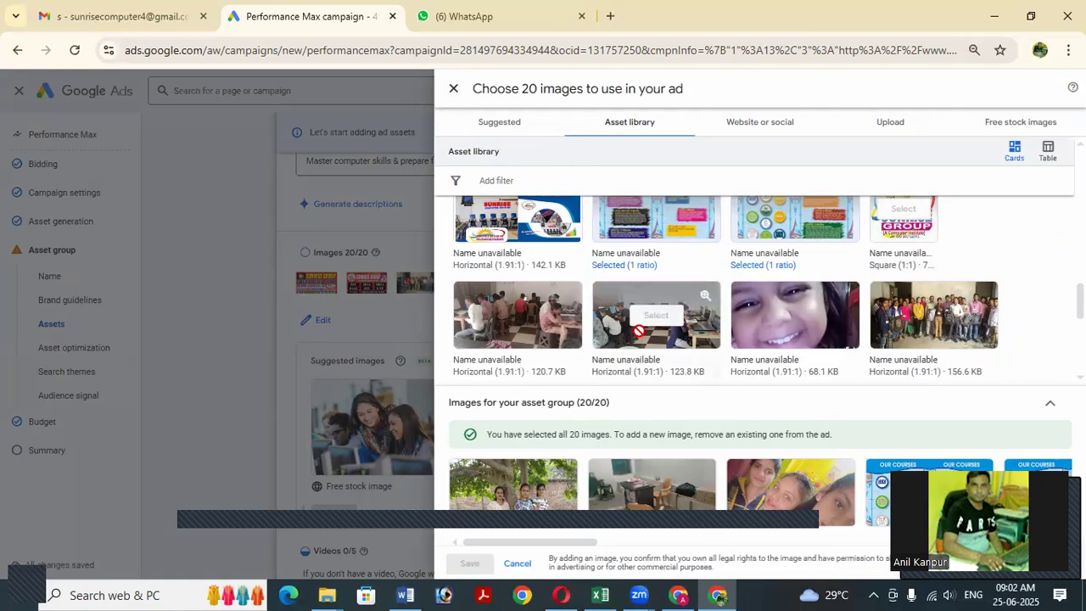
Swap one OUR COURSES image for the square SUNRISE GROUP logo and save the image set.
scroll(638, 331, up, 1)
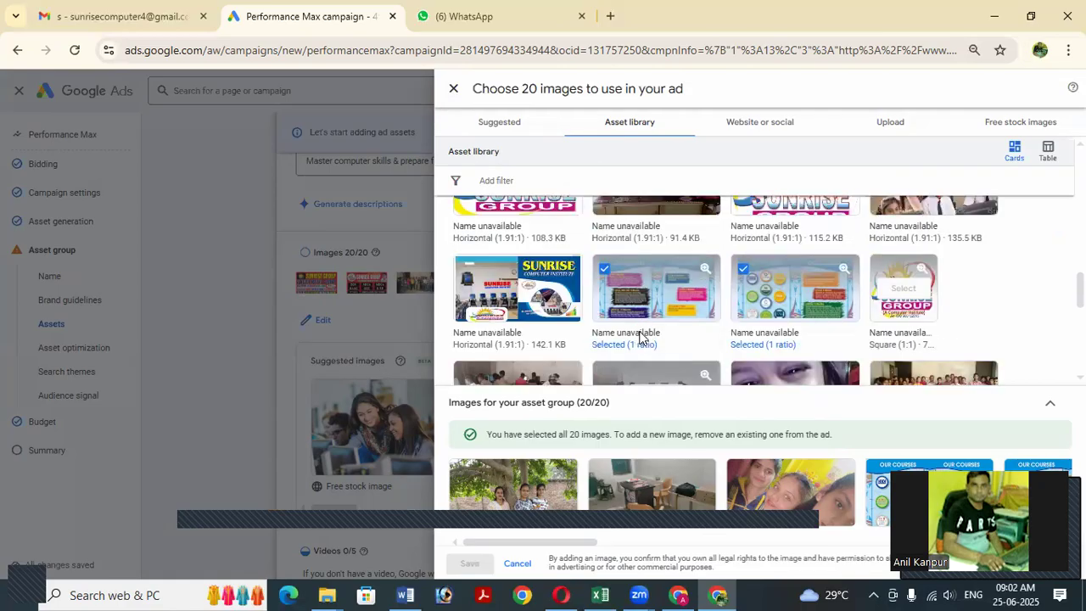
scroll(638, 330, down, 2)
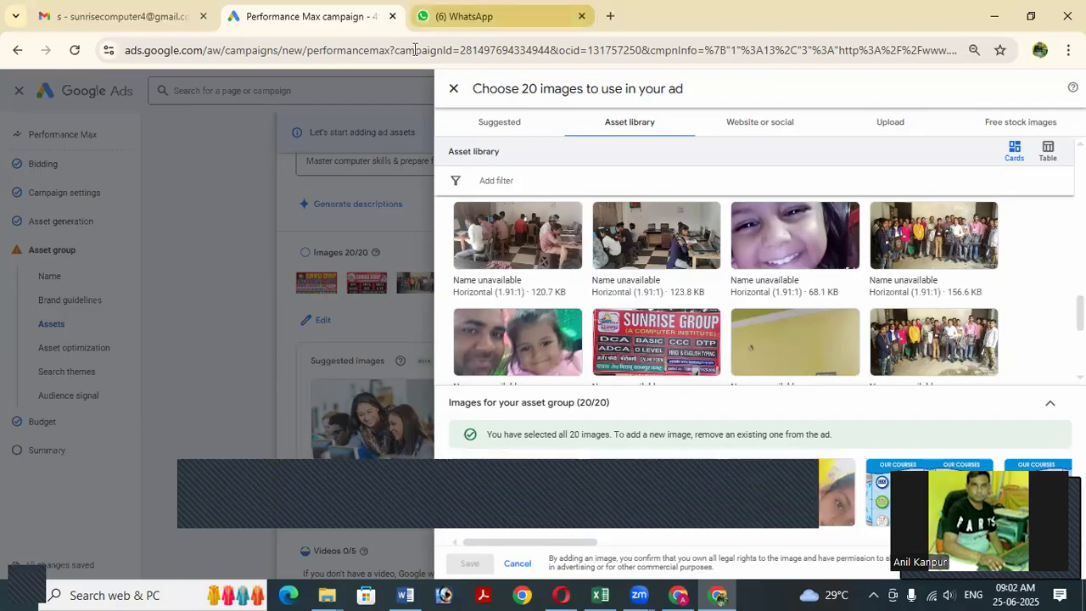
click(454, 89)
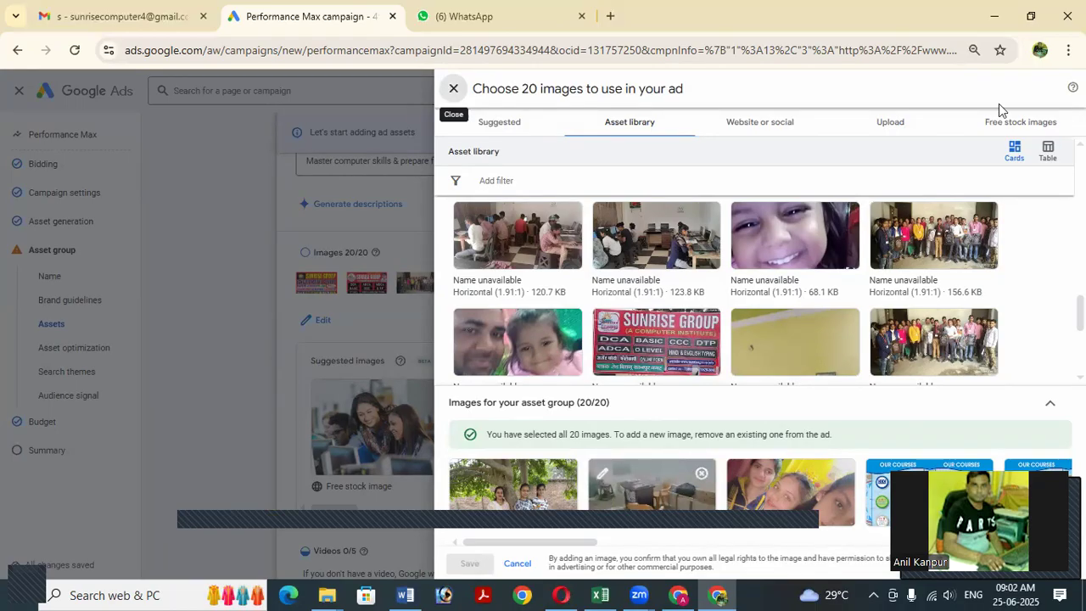
scroll(725, 285, down, 5)
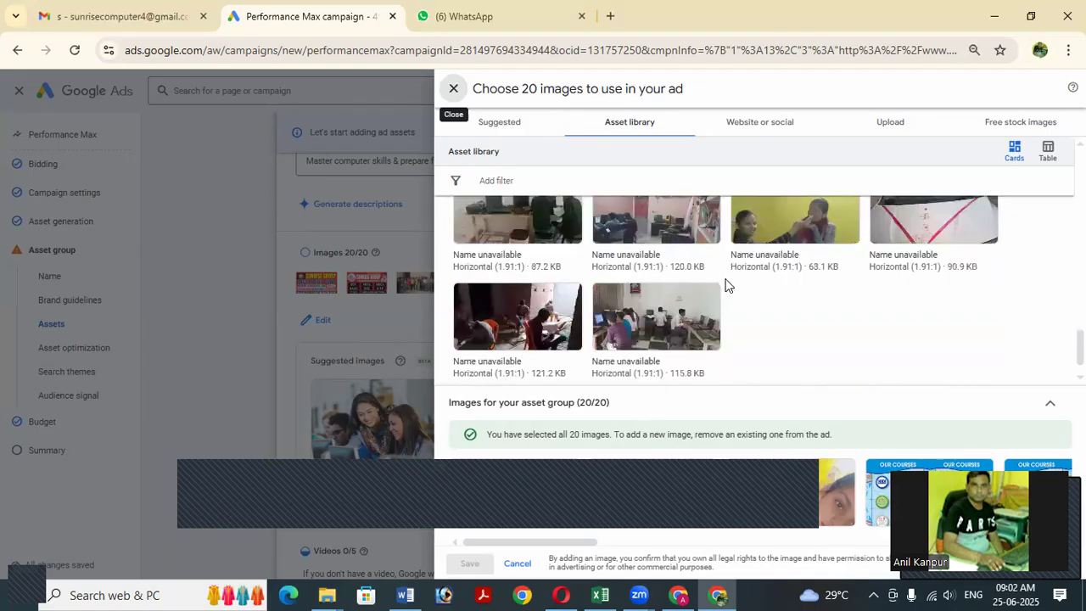
scroll(723, 288, up, 1)
scroll(723, 288, up, 3)
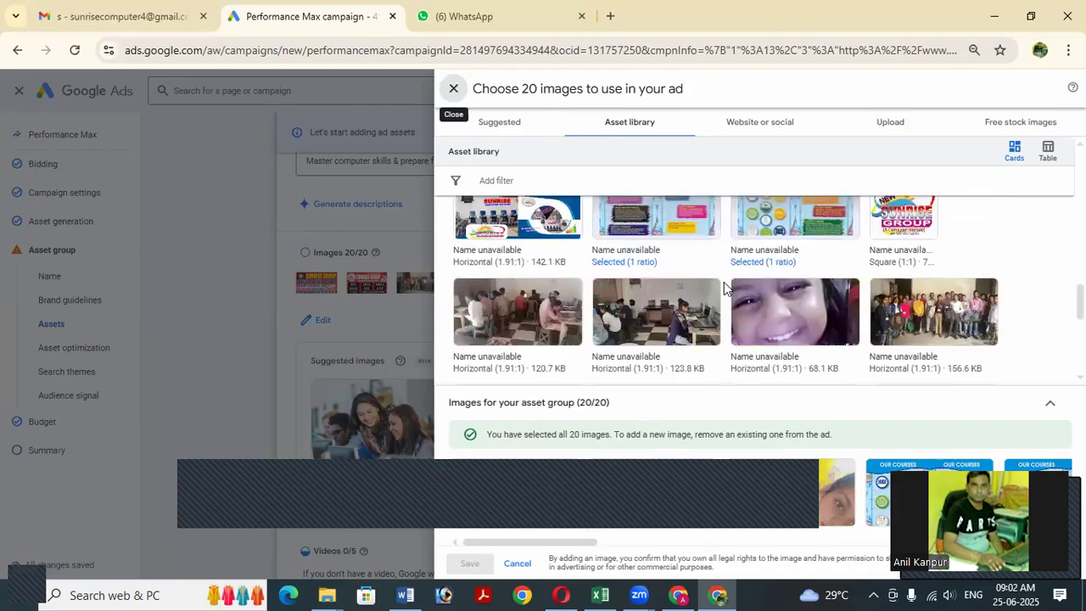
scroll(724, 288, up, 2)
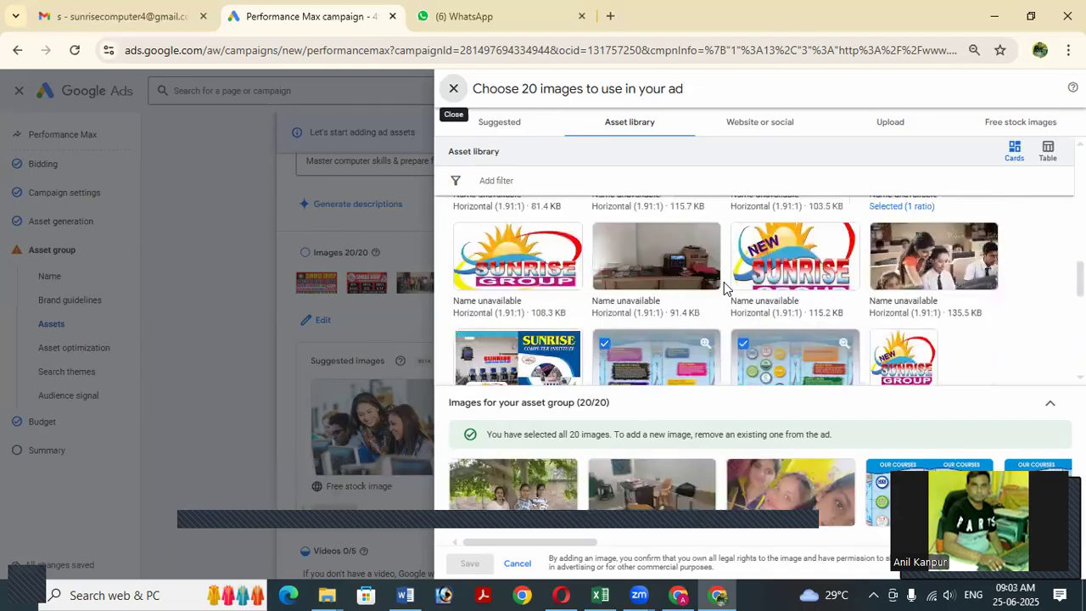
scroll(723, 288, down, 1)
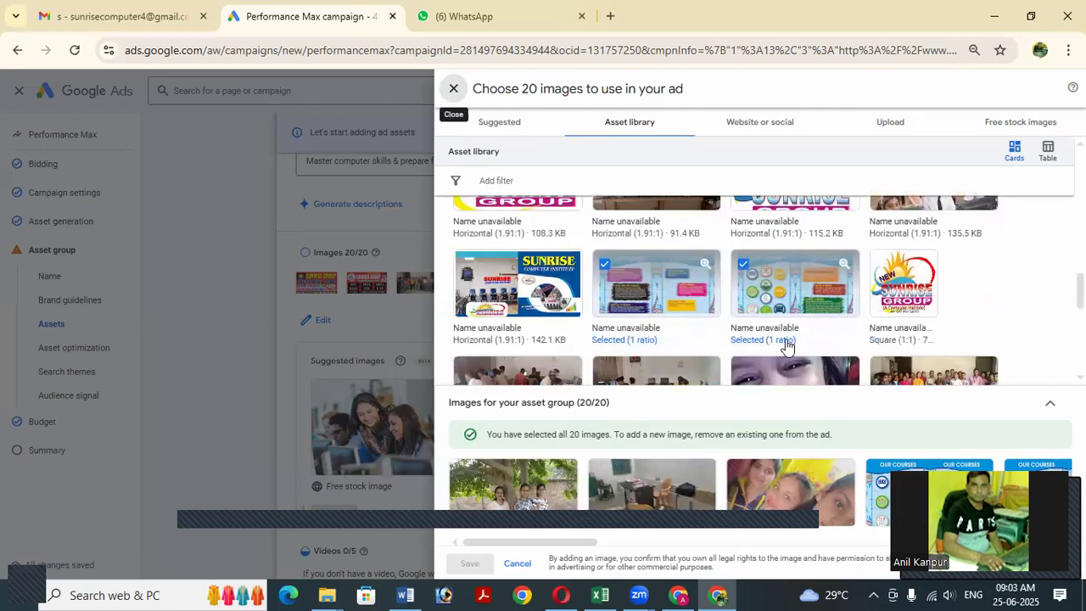
click(779, 287)
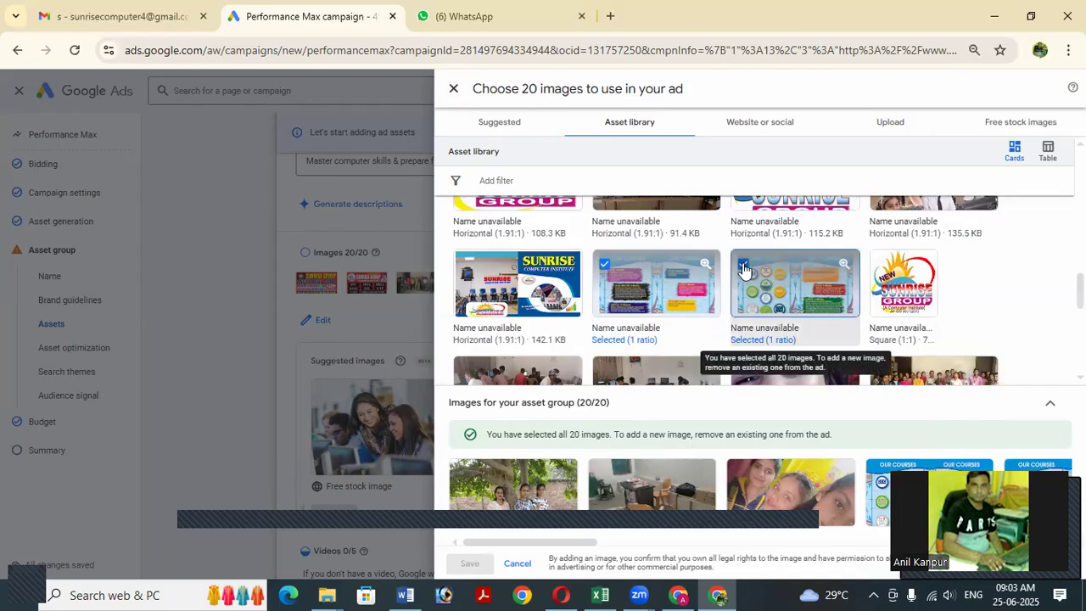
click(754, 286)
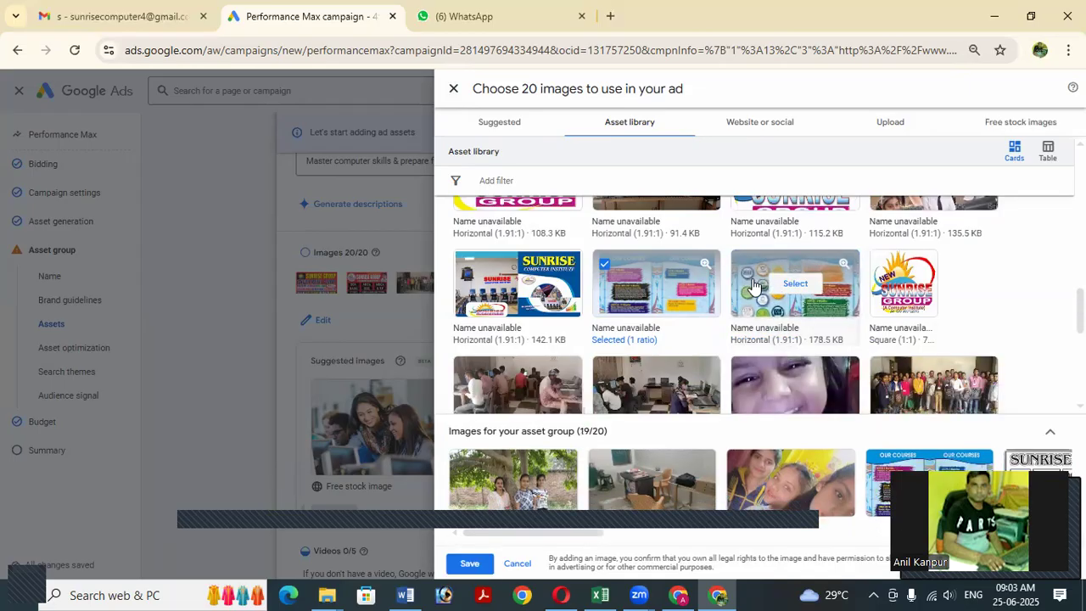
click(914, 292)
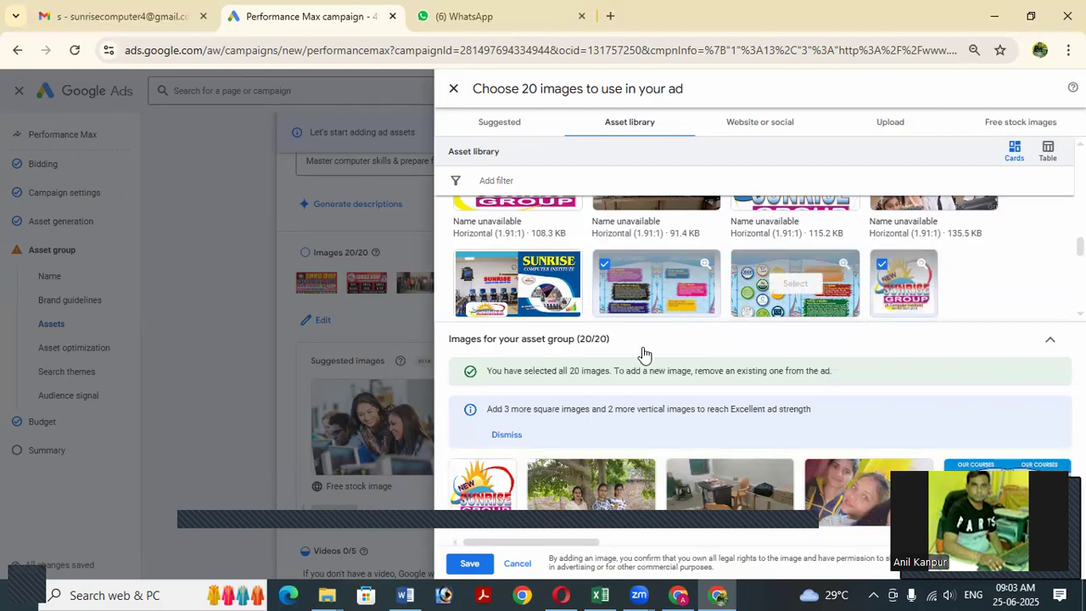
click(183, 265)
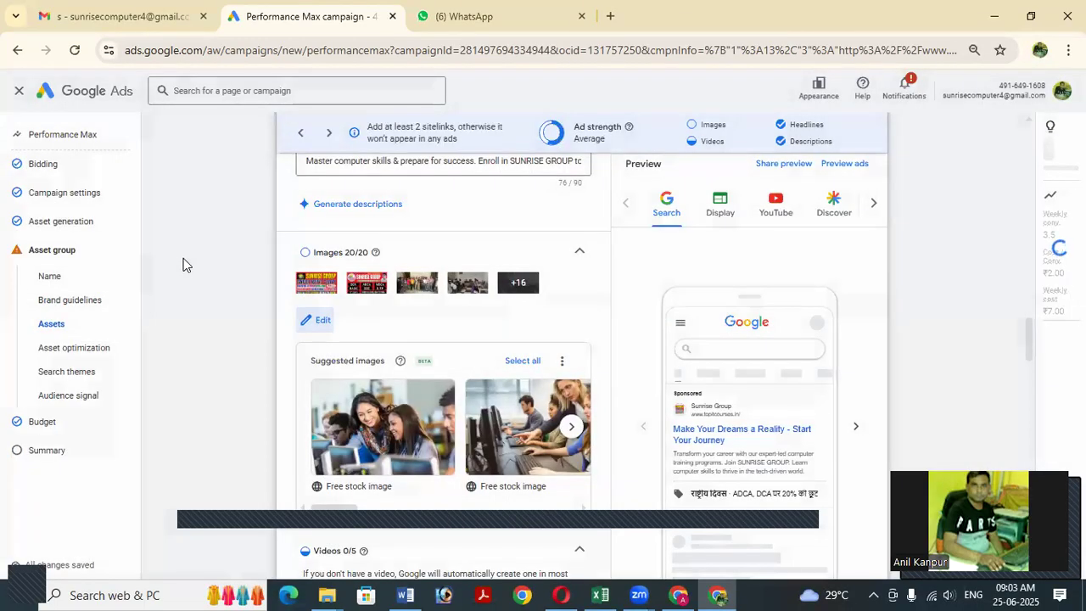
Move past the asset group's signals and the ₹1.00/day budget to the campaign Summary.
scroll(551, 327, down, 10)
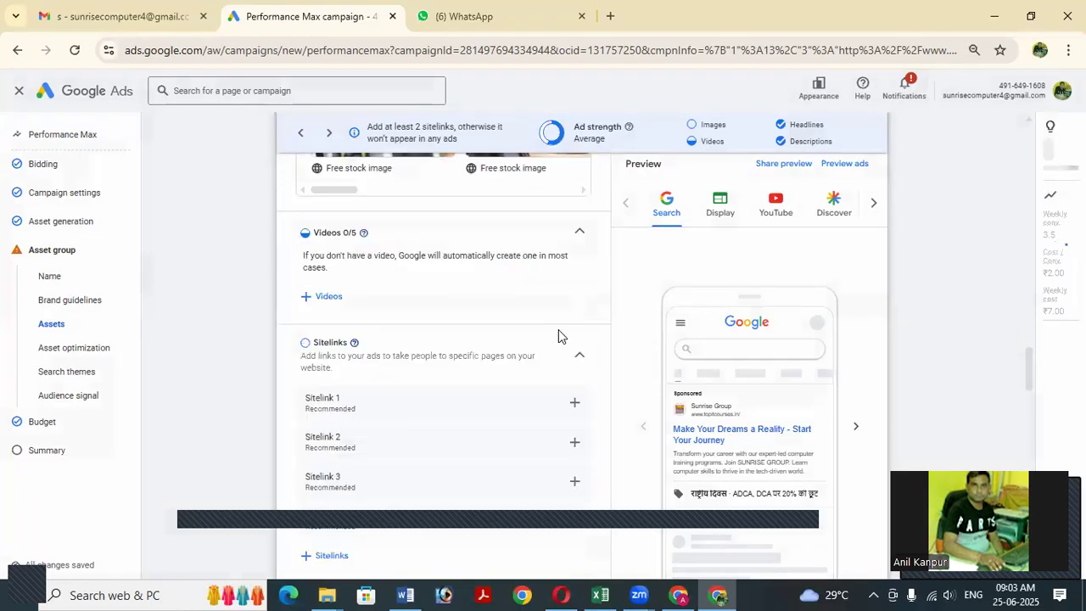
scroll(558, 335, down, 15)
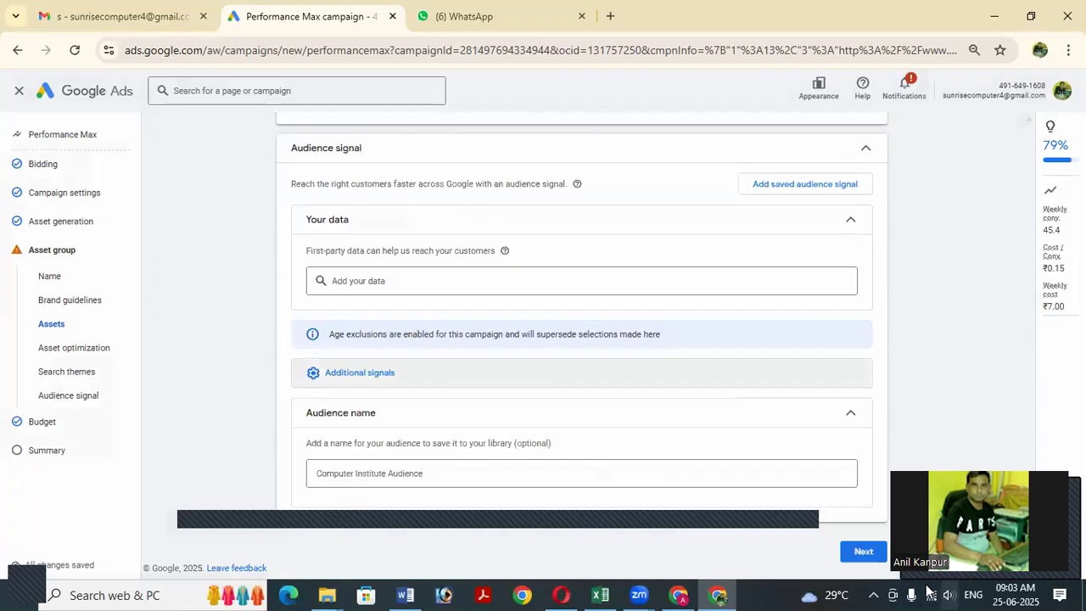
click(863, 553)
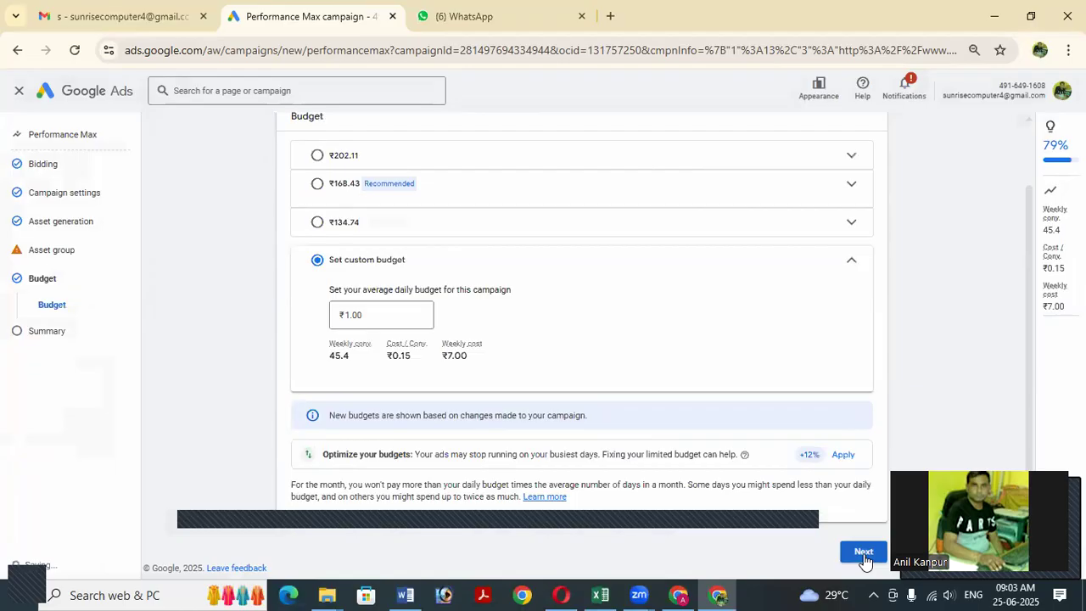
click(864, 553)
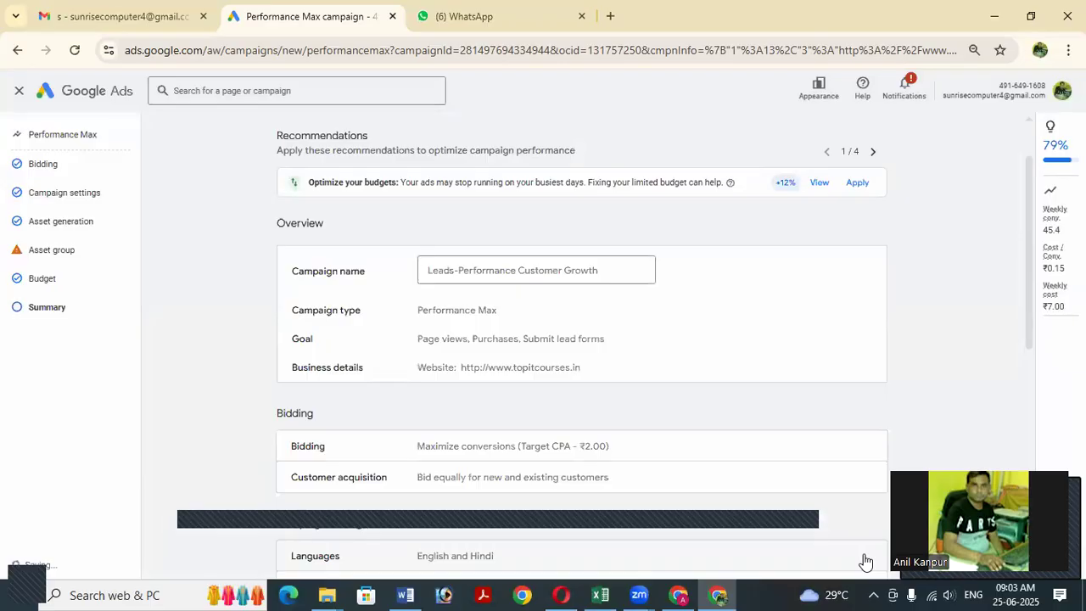
Review the Summary's Audience and Budget sections, then return to add an audience signal.
scroll(762, 395, down, 4)
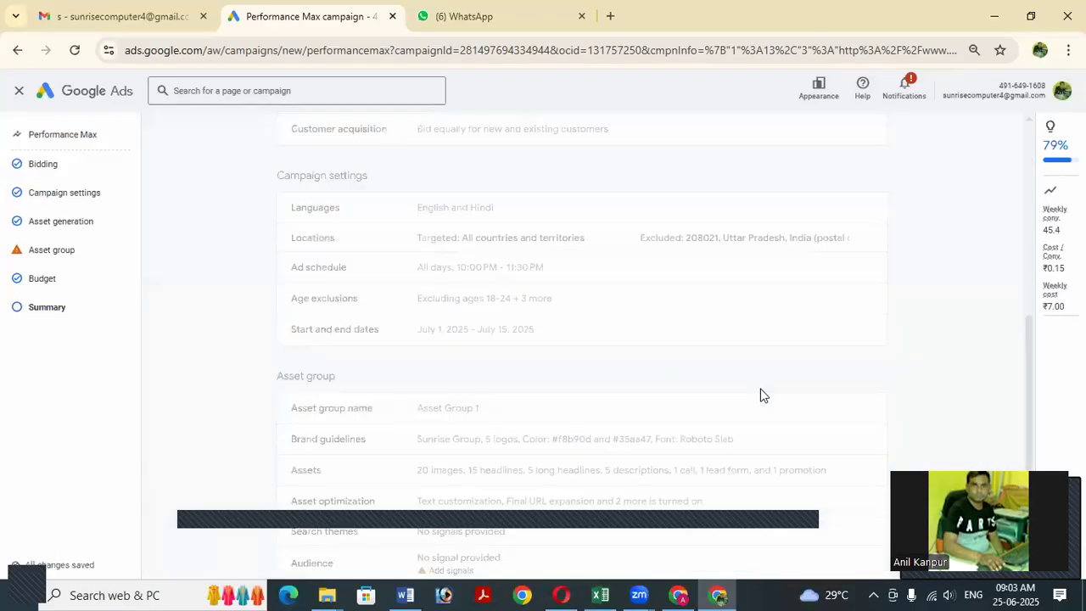
scroll(761, 394, down, 2)
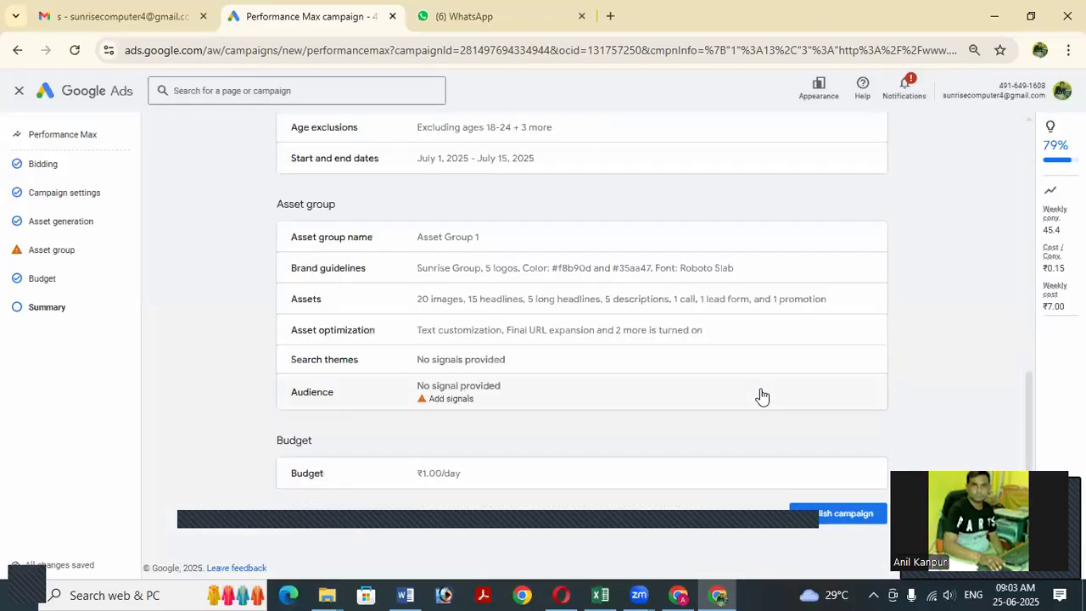
click(451, 398)
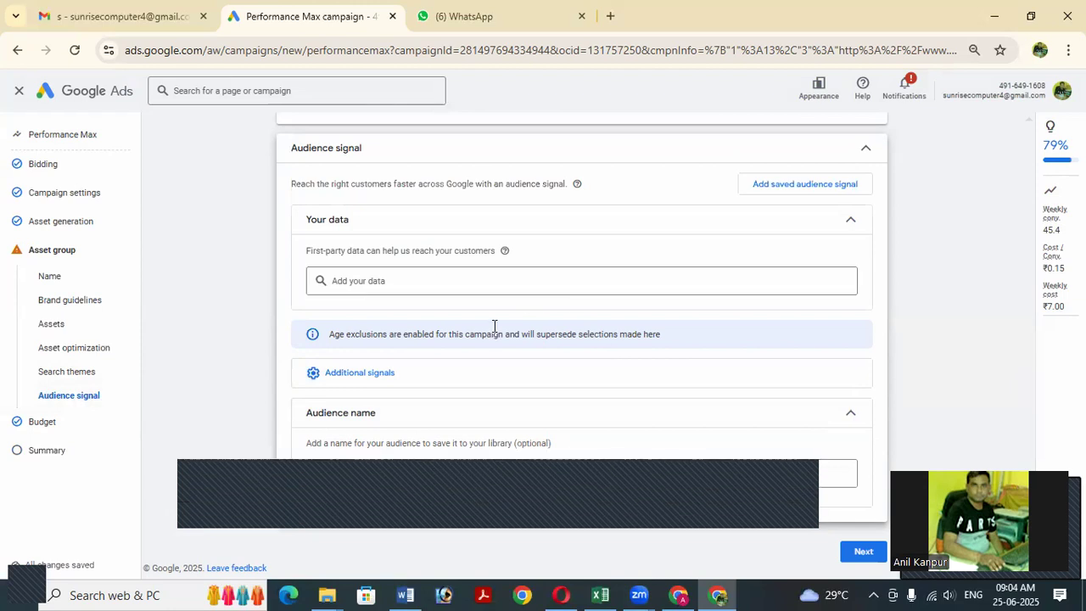
Bring the Signals section, with search theme 'Computer Education', into view.
scroll(495, 325, up, 3)
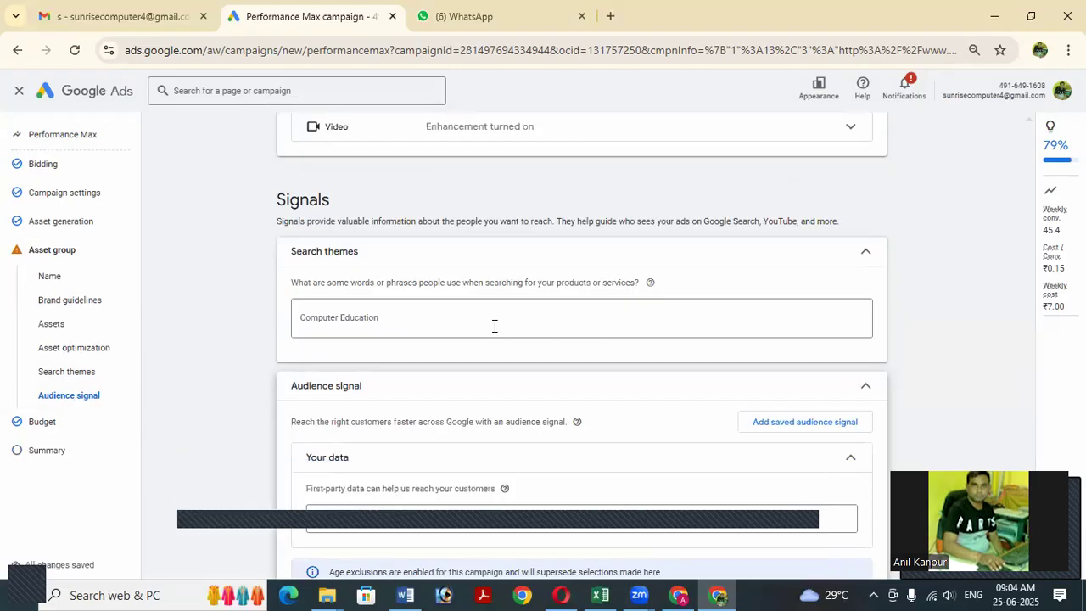
scroll(494, 326, down, 1)
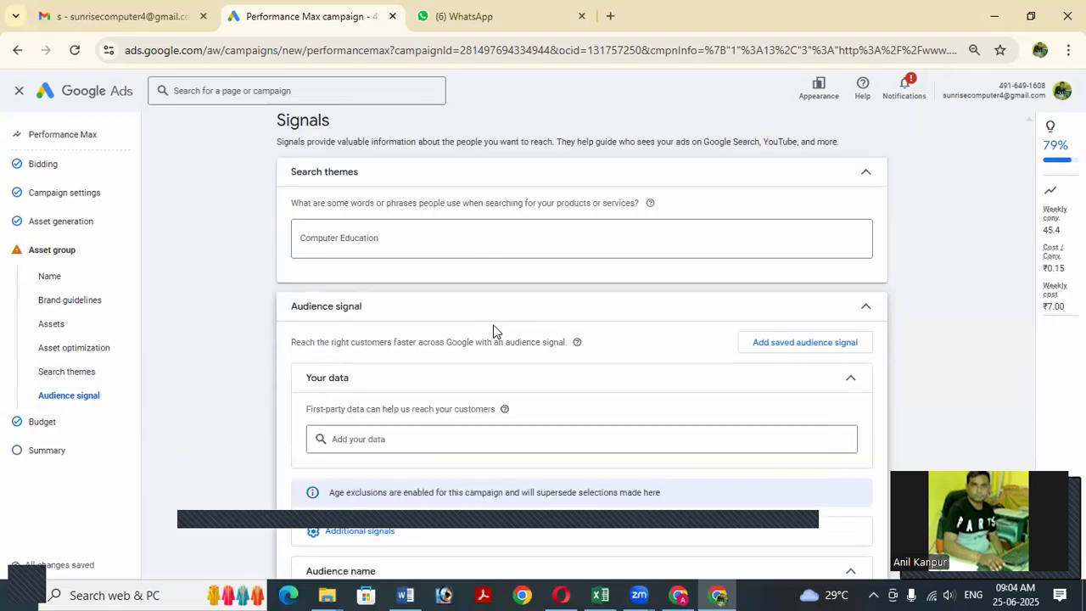
Create and save audience 'Computer Institute' using the Computer education website visitors segment.
click(808, 343)
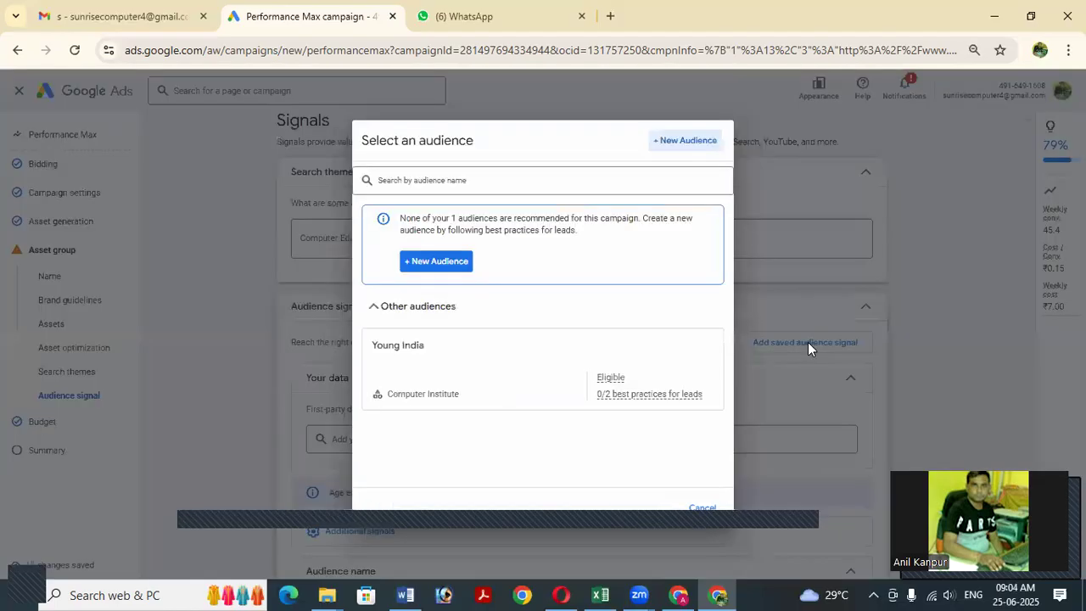
click(438, 263)
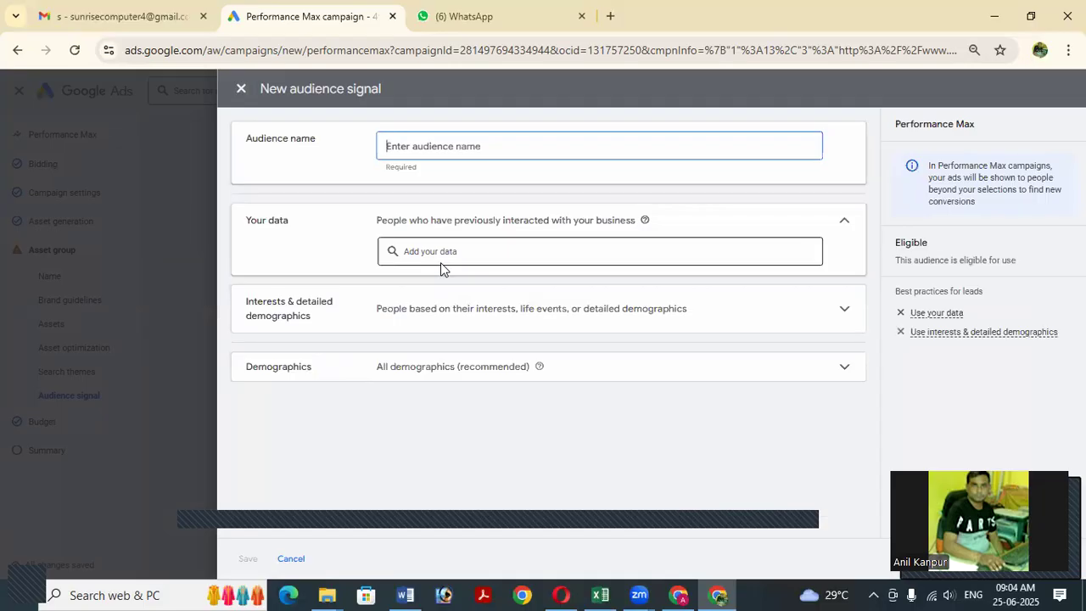
text(Computer Institute)
click(508, 253)
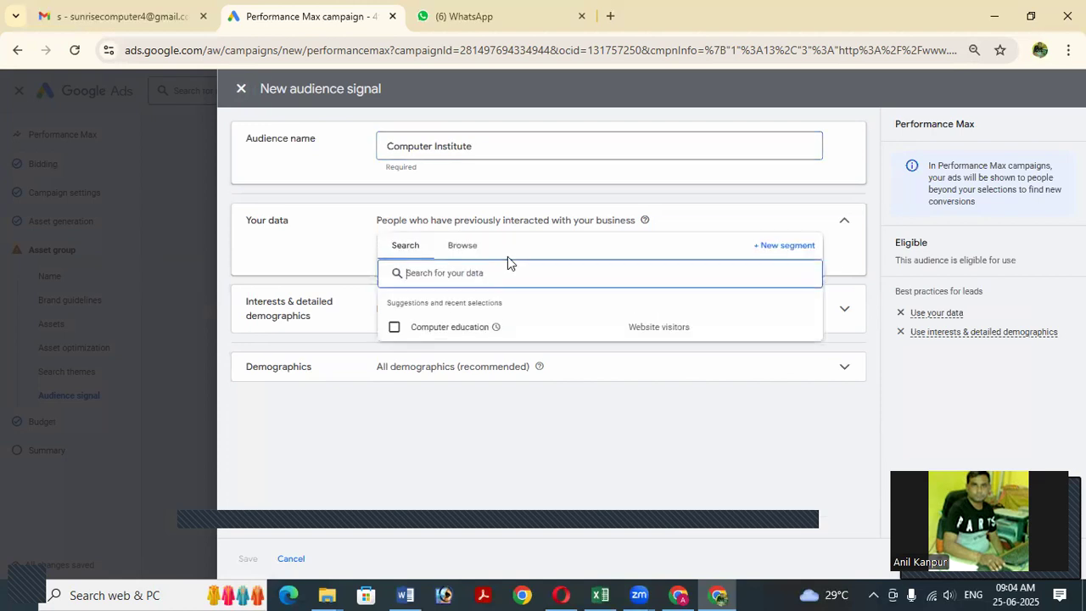
click(427, 332)
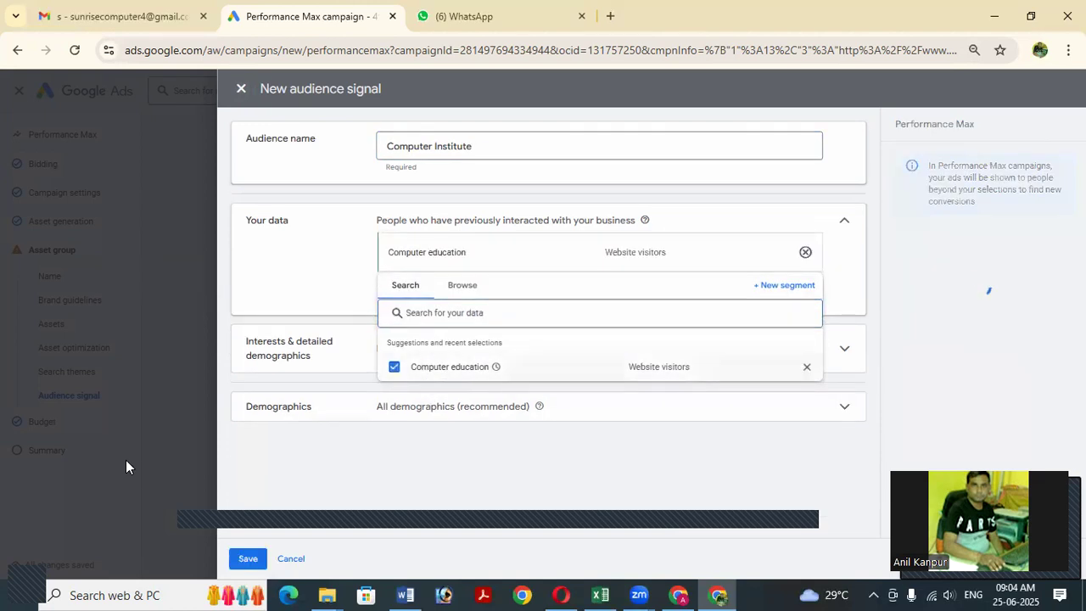
click(251, 562)
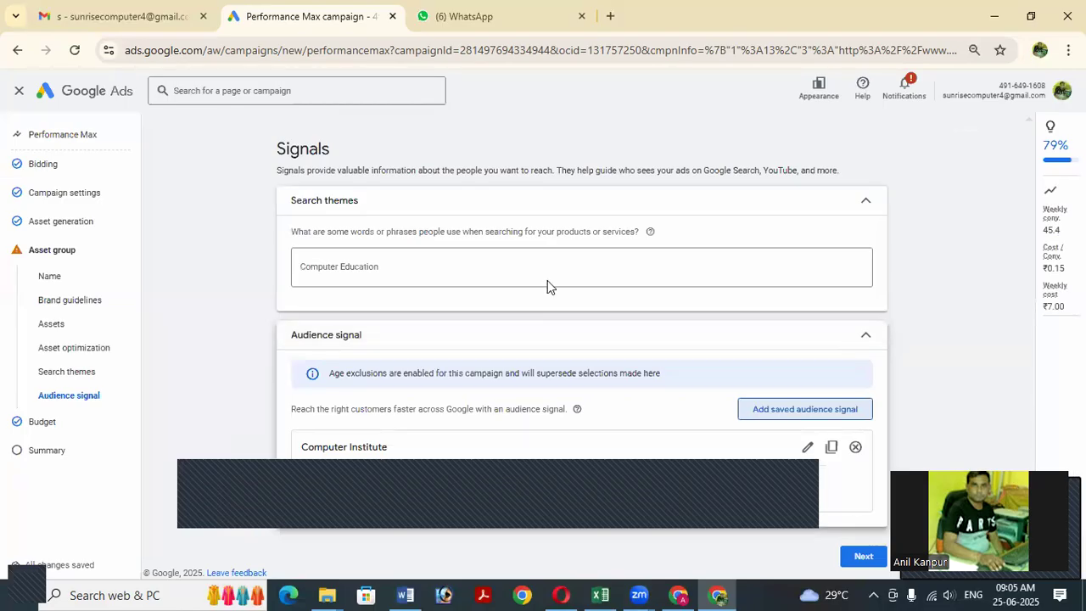
Advance past signals and budget to the Summary and review the campaign before publishing.
click(862, 552)
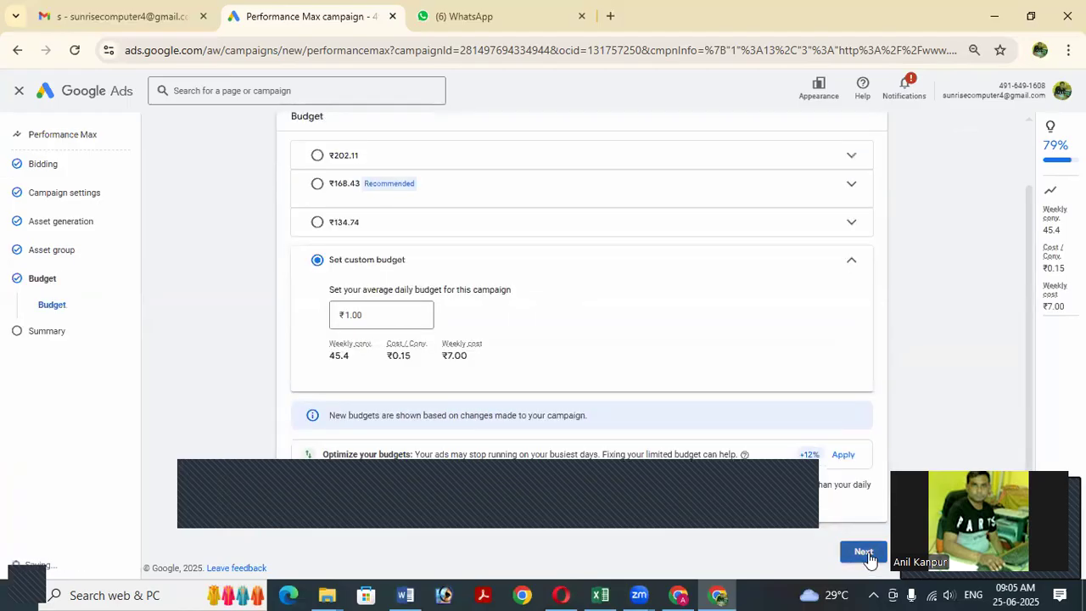
click(865, 553)
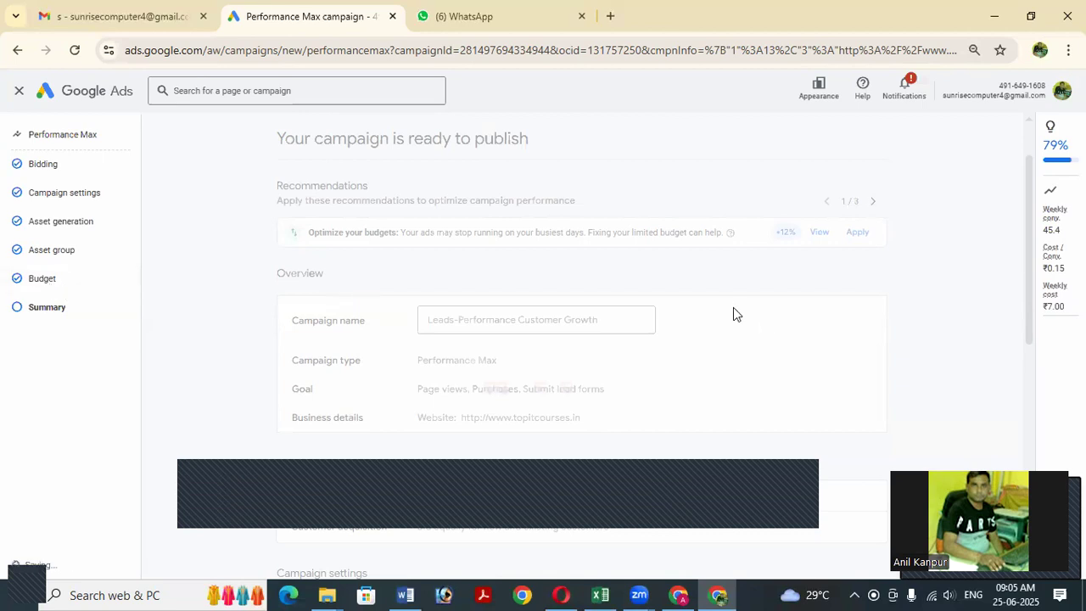
scroll(569, 293, down, 2)
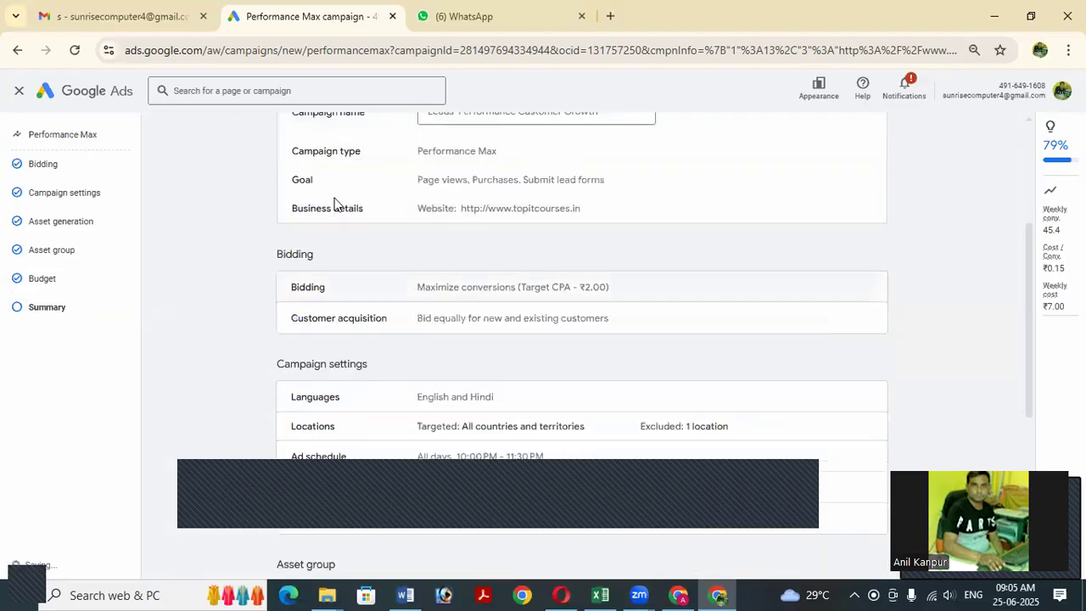
scroll(385, 294, up, 2)
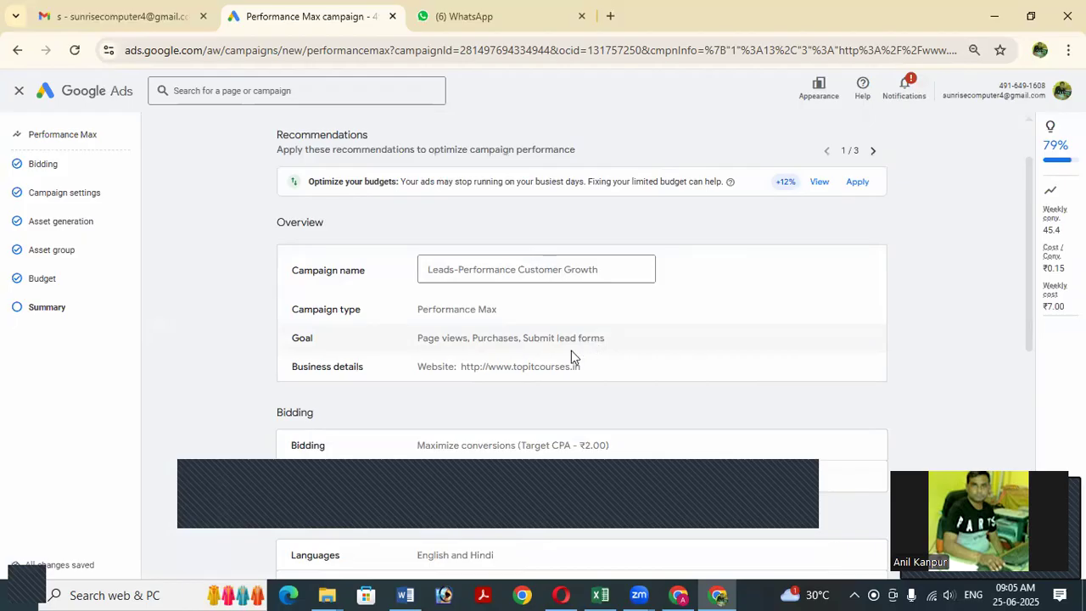
scroll(491, 304, down, 1)
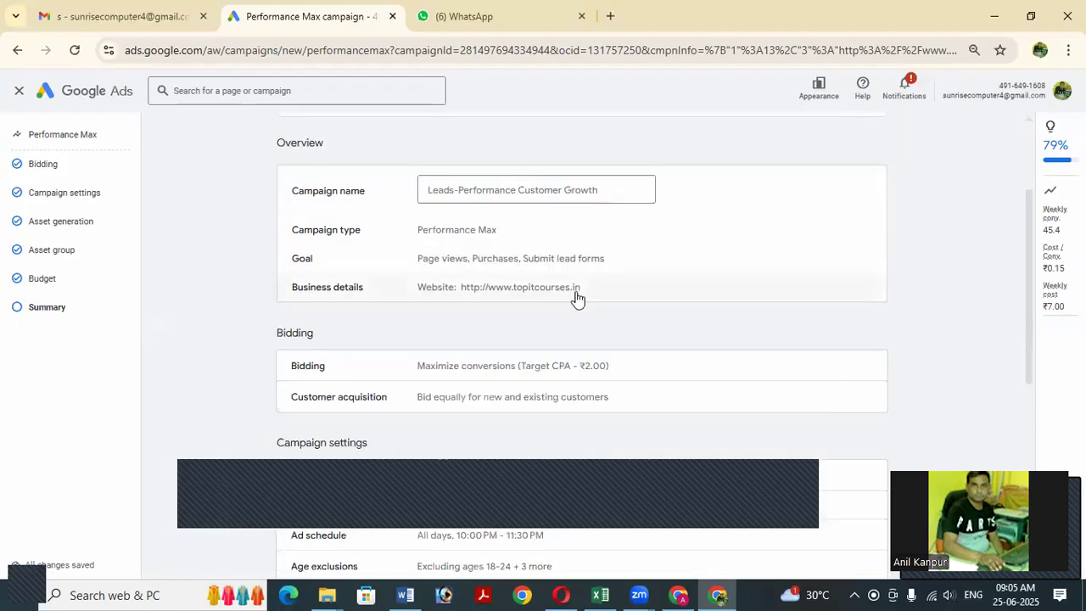
scroll(322, 284, down, 2)
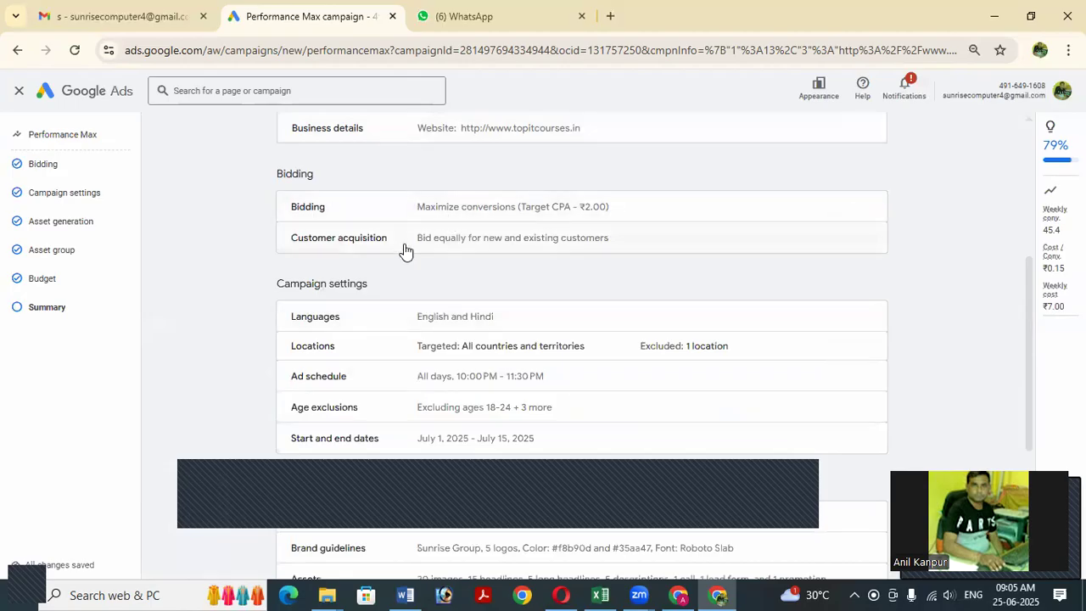
scroll(583, 255, down, 1)
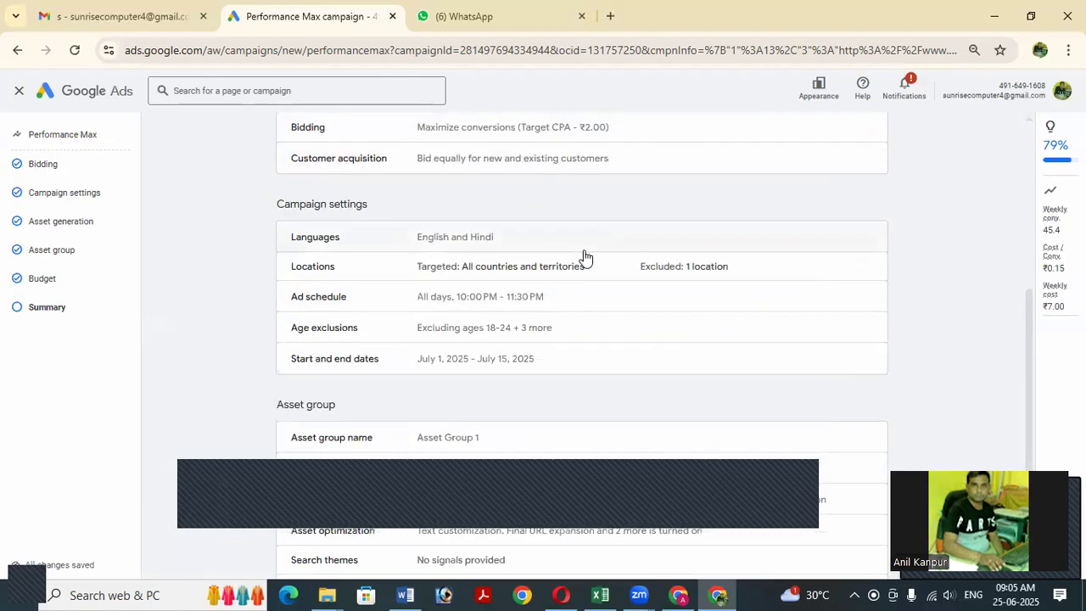
scroll(520, 242, down, 2)
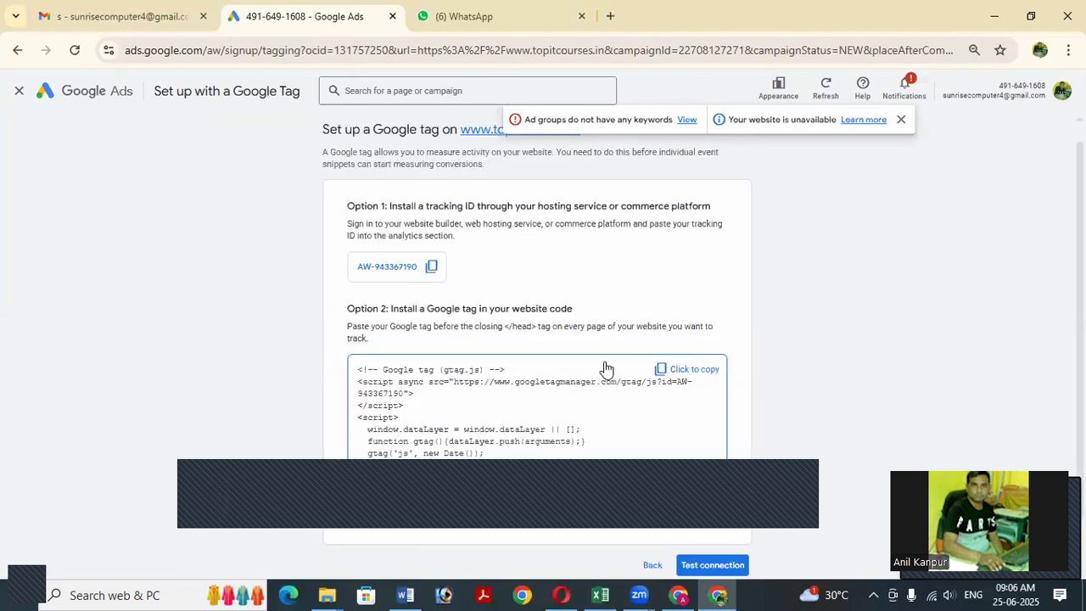
scroll(602, 373, down, 1)
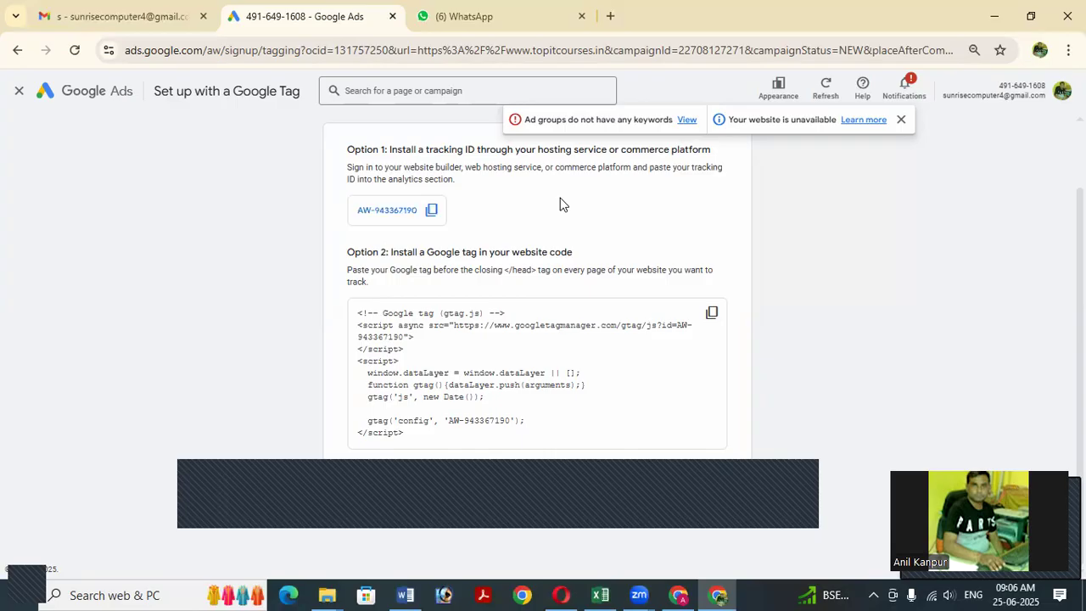
scroll(820, 343, up, 1)
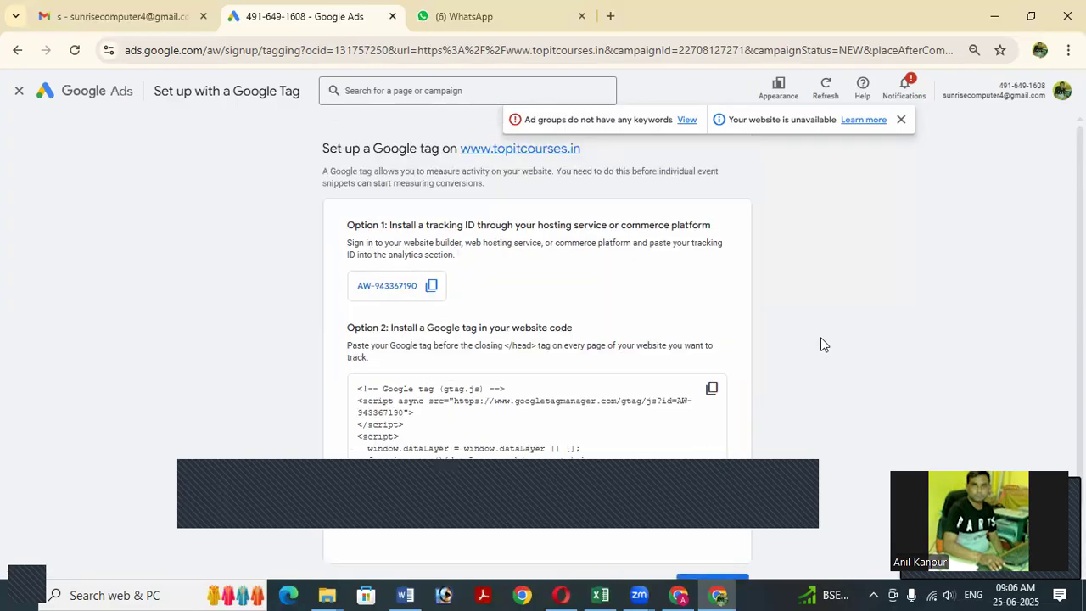
scroll(820, 343, down, 1)
scroll(820, 344, up, 1)
scroll(616, 356, down, 1)
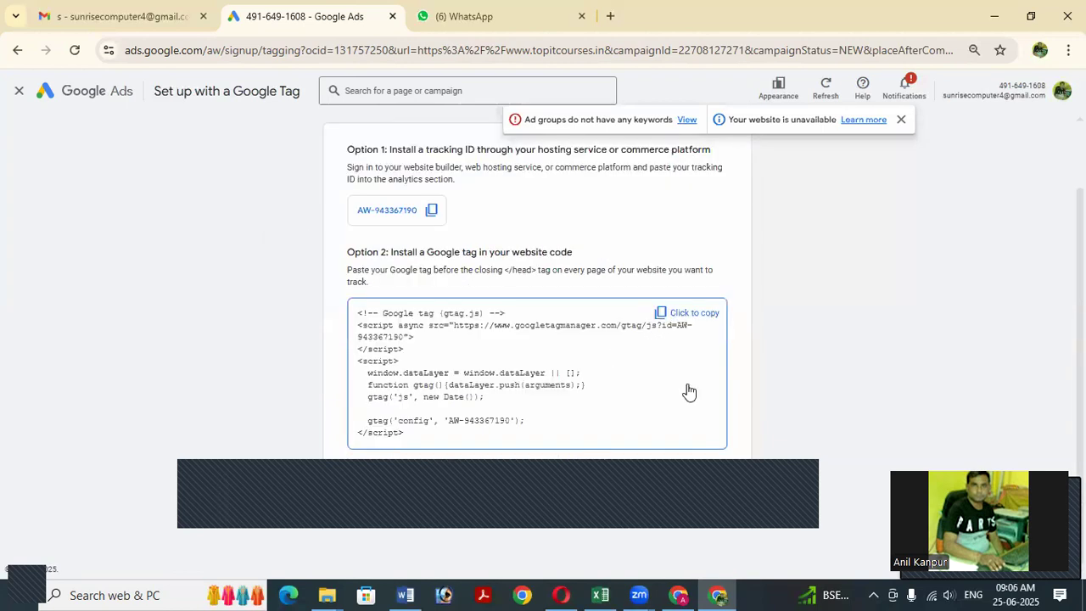